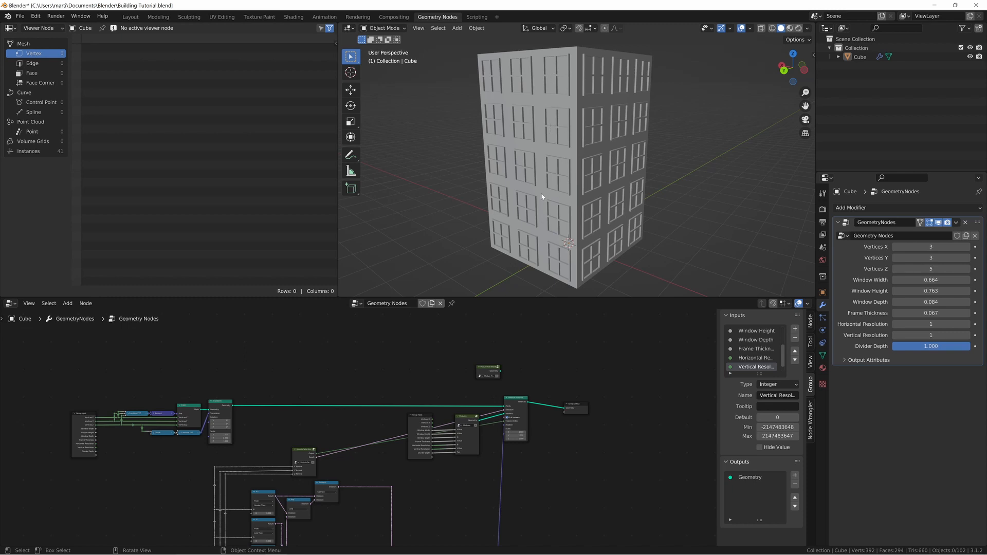
middle_click_drag(541, 238, 547, 231)
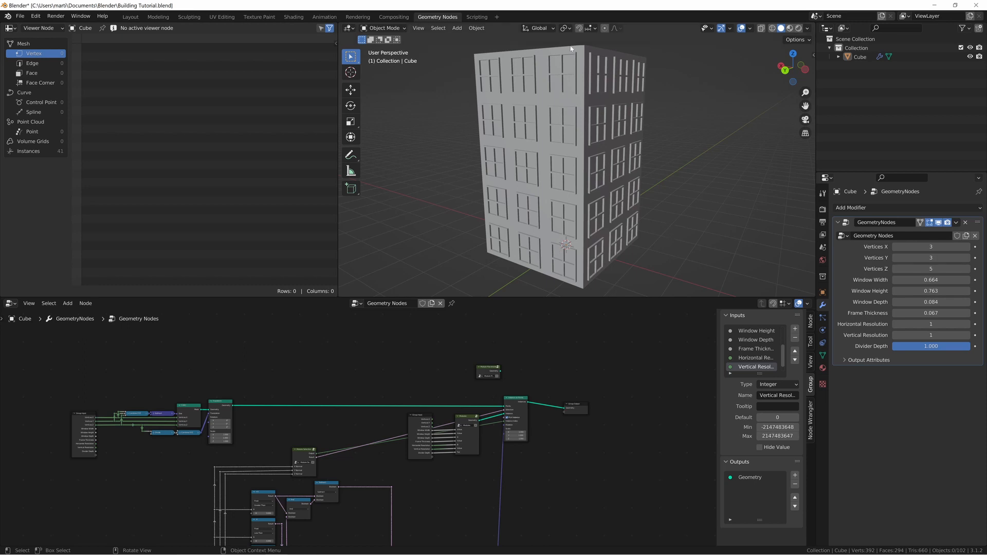
middle_click_drag(570, 49, 510, 102)
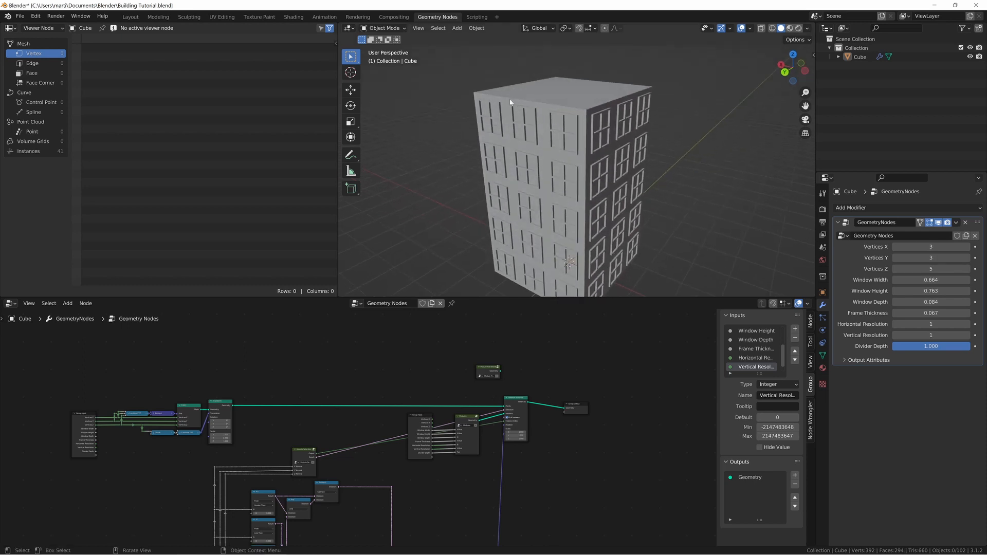
middle_click_drag(550, 325, 562, 324)
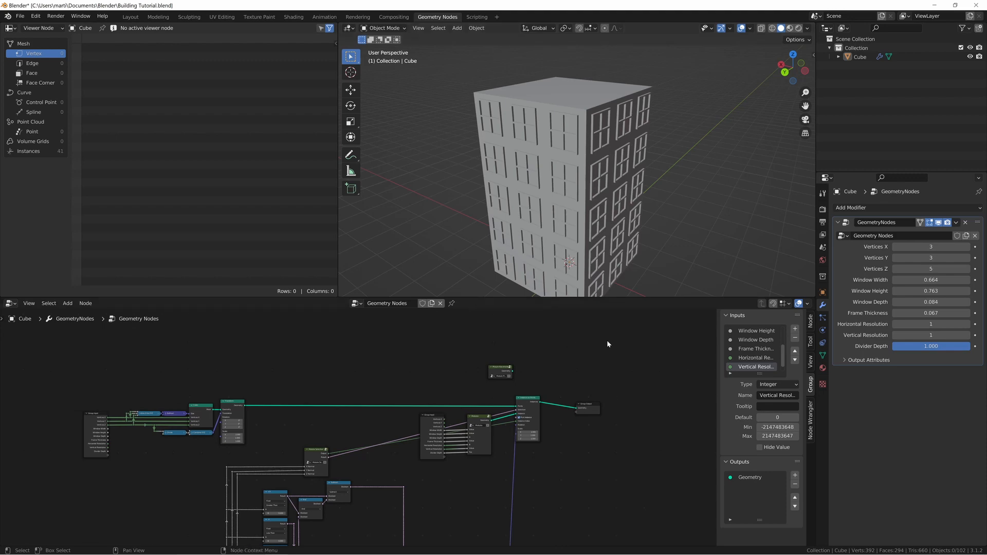
middle_click_drag(436, 507, 470, 433)
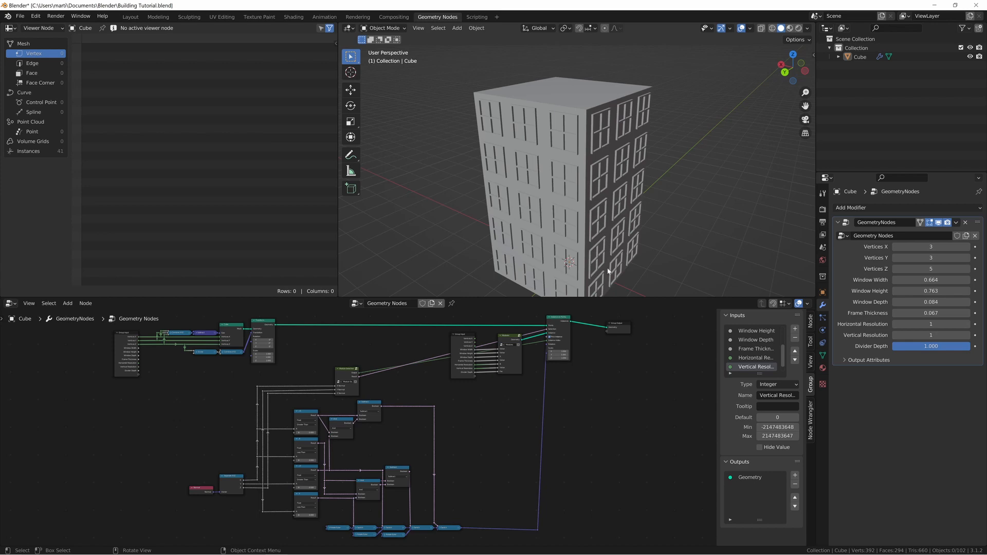
middle_click_drag(545, 416, 546, 428)
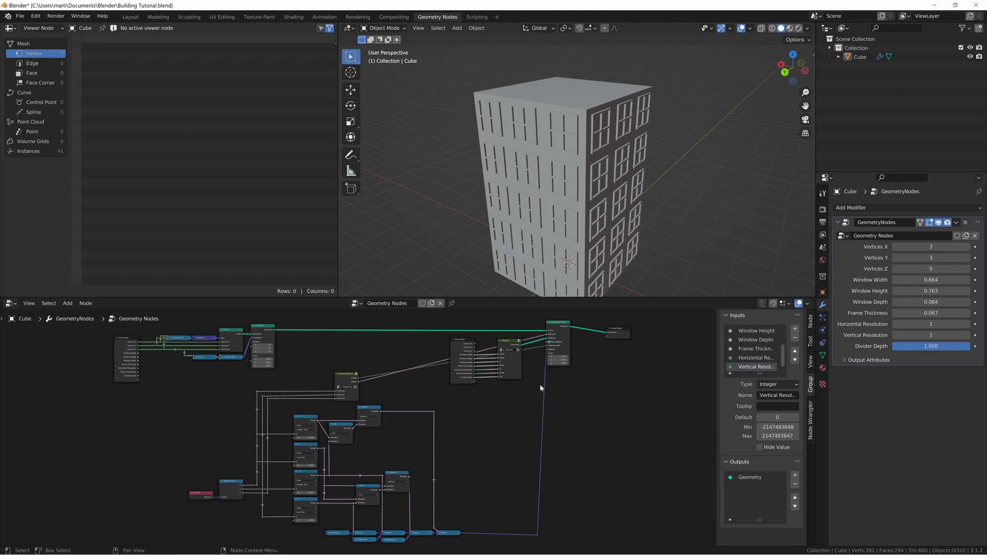
Step: Move the unconnected node group to the free space below the Modules node
middle_click_drag(540, 385, 509, 432)
left_click_drag(515, 342, 457, 461)
middle_click_drag(487, 343, 478, 385)
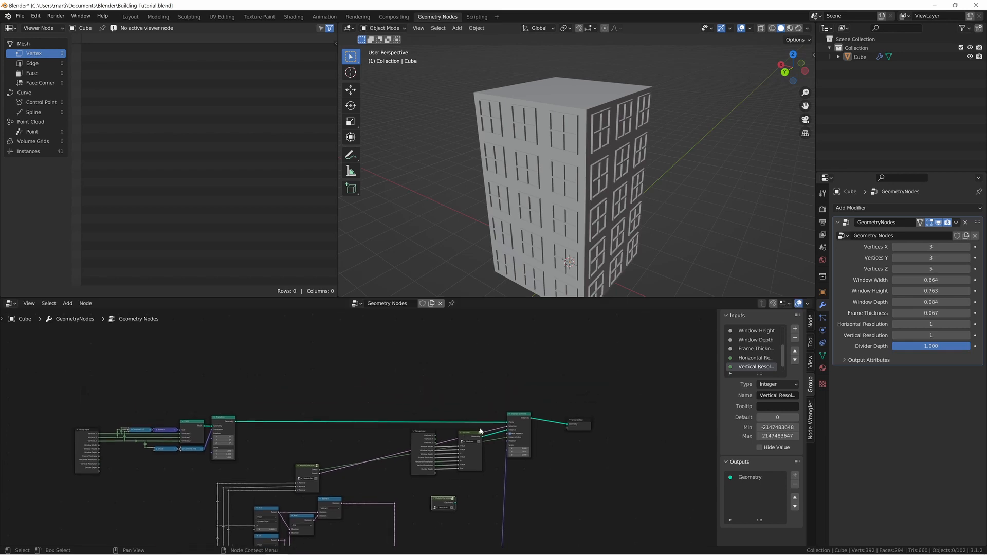
scroll(480, 430, "up", 5)
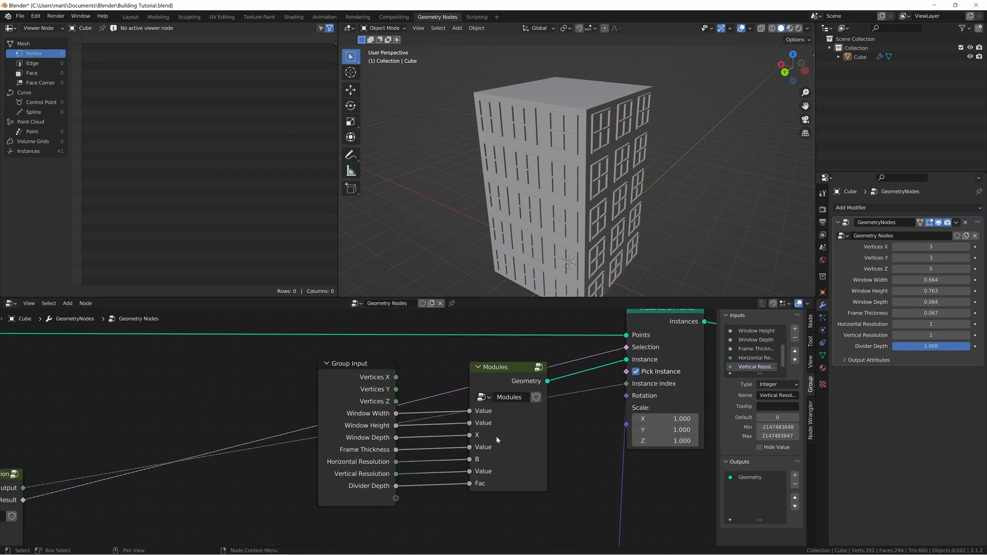
middle_click_drag(496, 437, 494, 533)
scroll(452, 380, "down", 6)
middle_click_drag(401, 357, 470, 433)
scroll(370, 356, "down", 3)
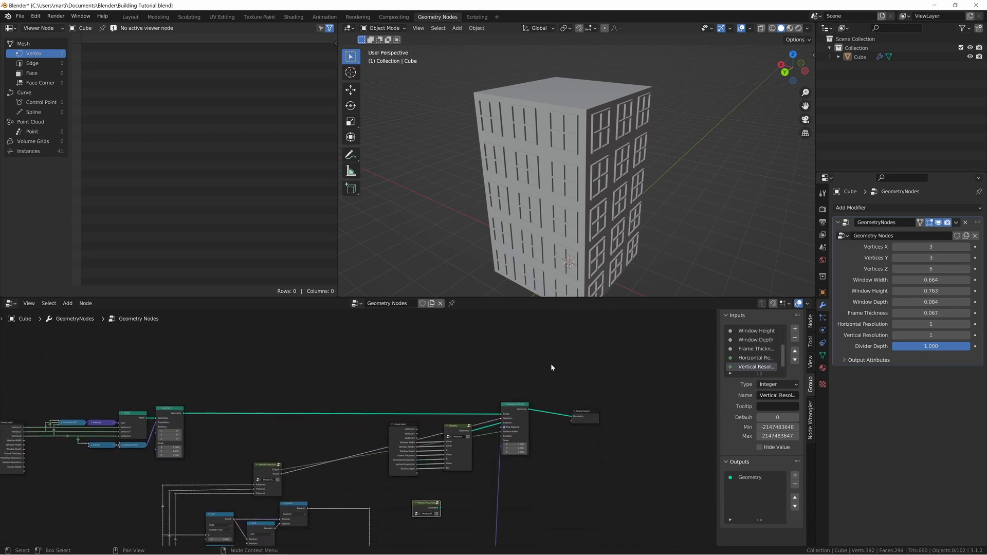
Step: Add a Grid mesh node in the empty area above the existing building node tree
middle_click_drag(576, 396, 581, 433)
middle_click_drag(405, 348, 425, 406)
left_click(486, 401)
key("shift+a")
mouse_move(487, 402)
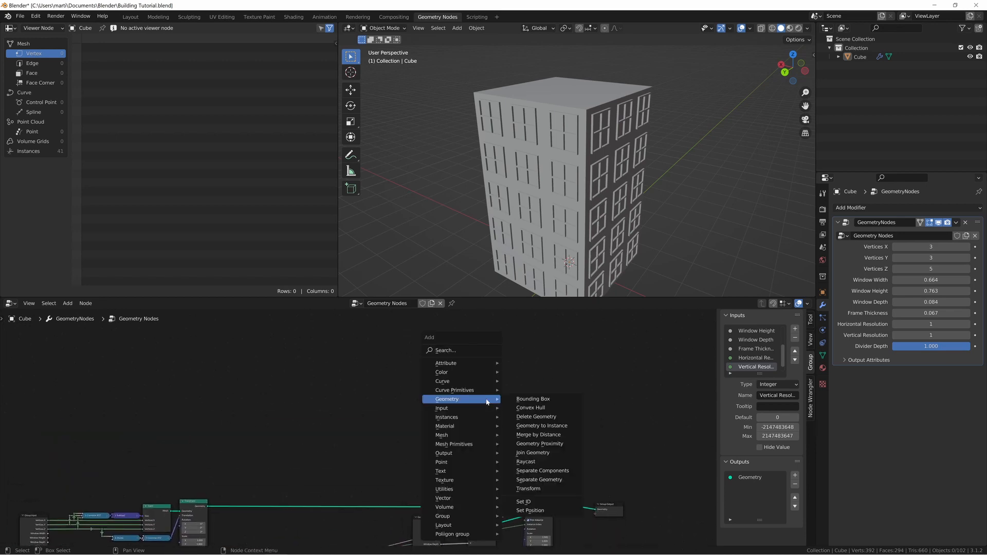
type("grid")
key("Return")
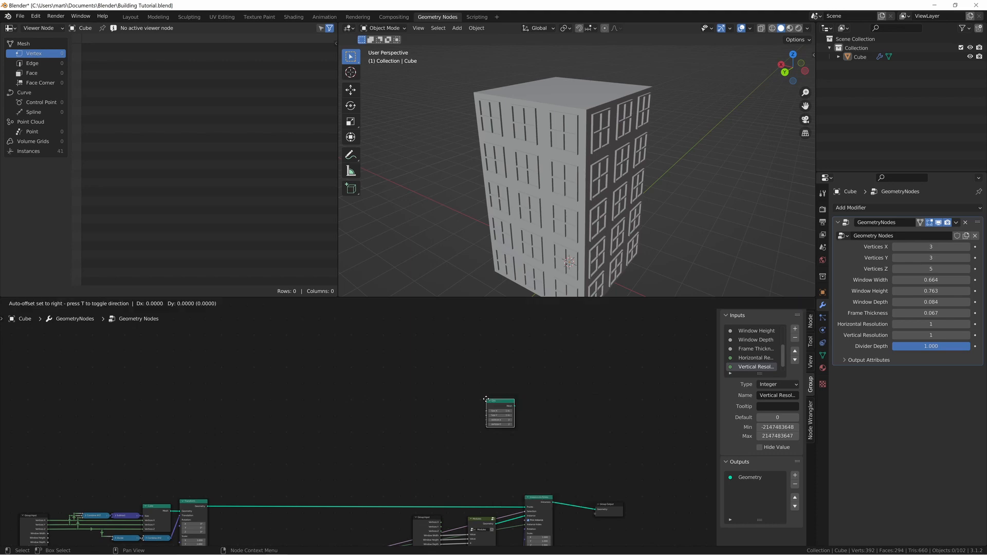
left_click(396, 373)
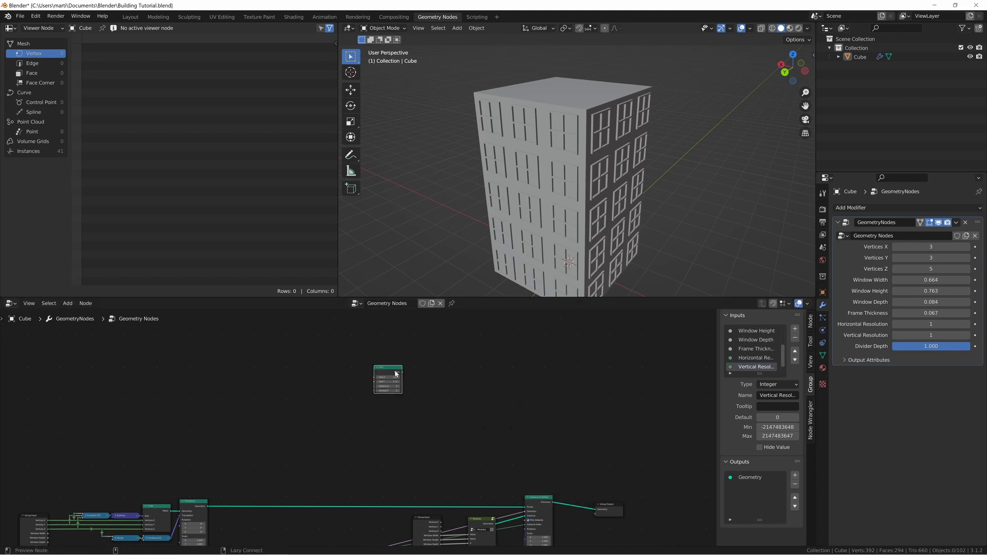
Step: Connect the Grid's mesh to the Group Output and move the Group Output up next to the Grid node
left_click(396, 374, "ctrl+shift")
left_click_drag(609, 509, 600, 396)
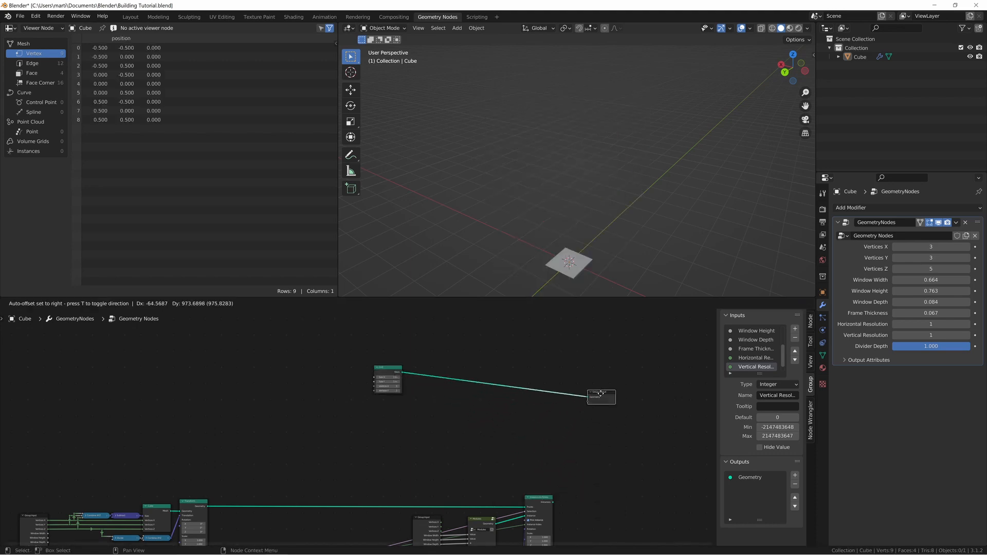
left_click(575, 268)
key("KP_Decimal")
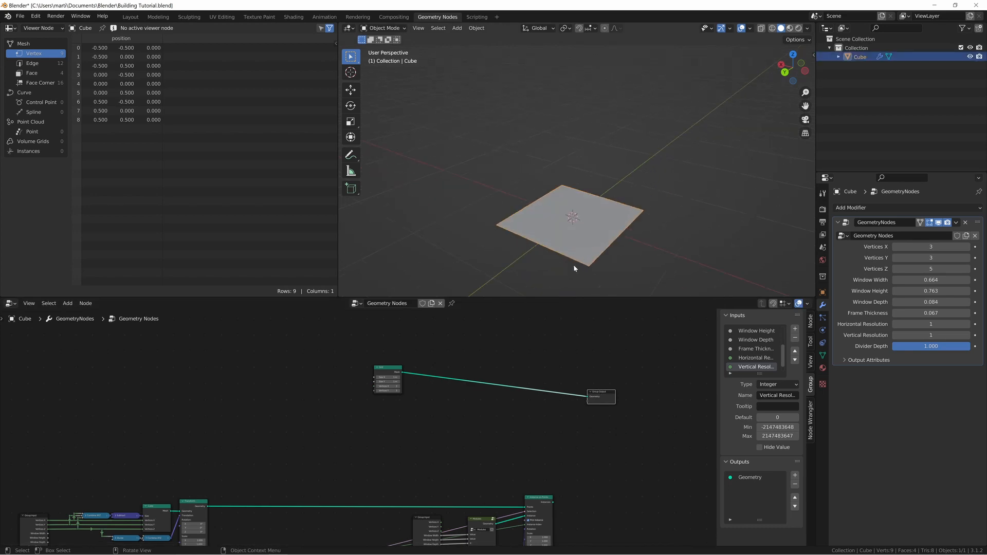
middle_click_drag(493, 158, 513, 175)
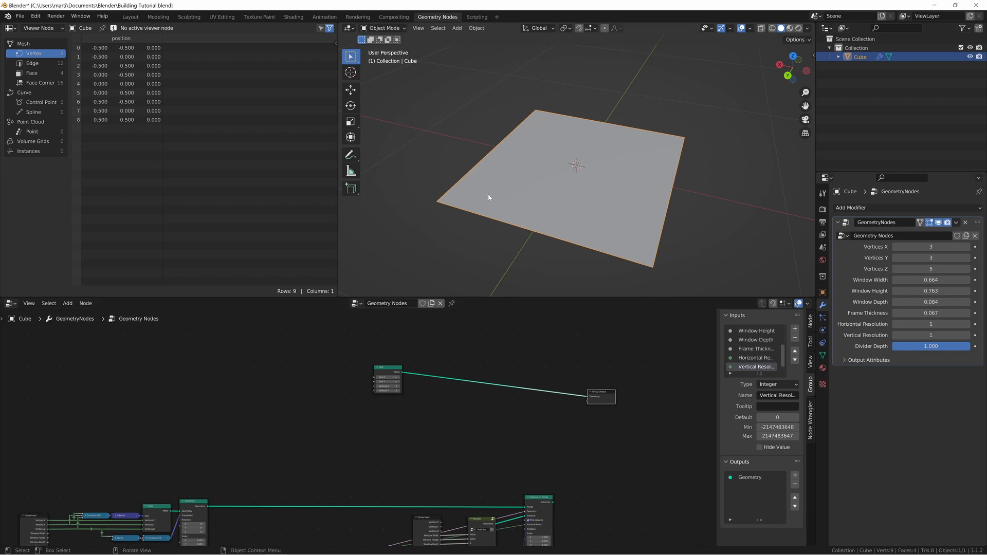
Step: Add a Cube mesh node above the link between the Grid and the Group Output
middle_click_drag(476, 372, 477, 395)
key("shift+a")
type("s")
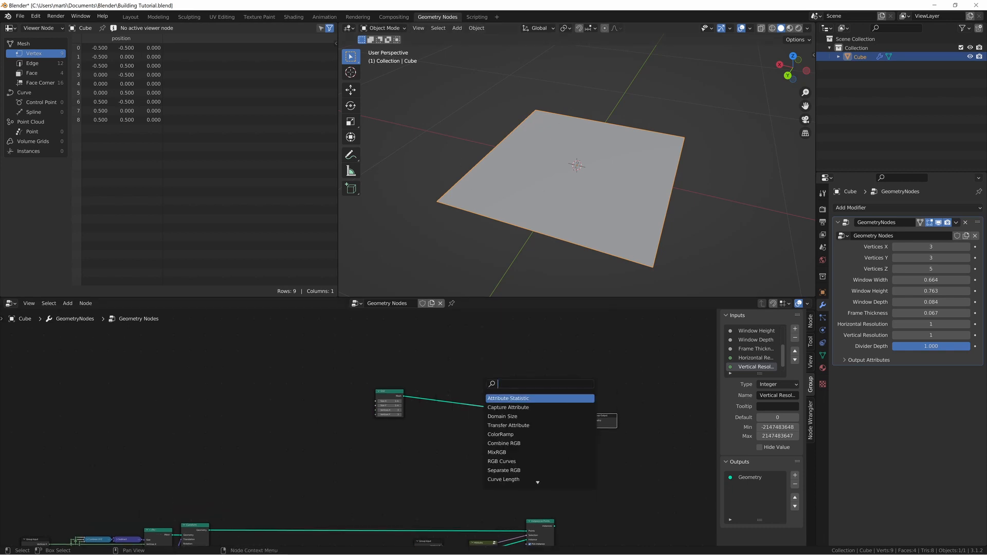
type("cube")
key("Return")
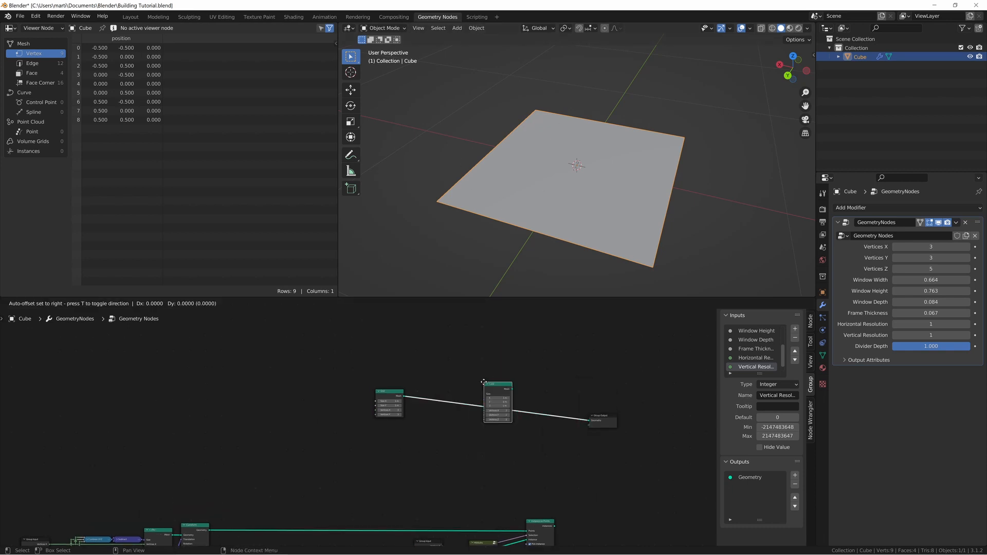
left_click(490, 344)
Step: Add a Join Geometry node that combines the Grid and Cube meshes, and feed it into the Group Output
key("shift+a")
type("s")
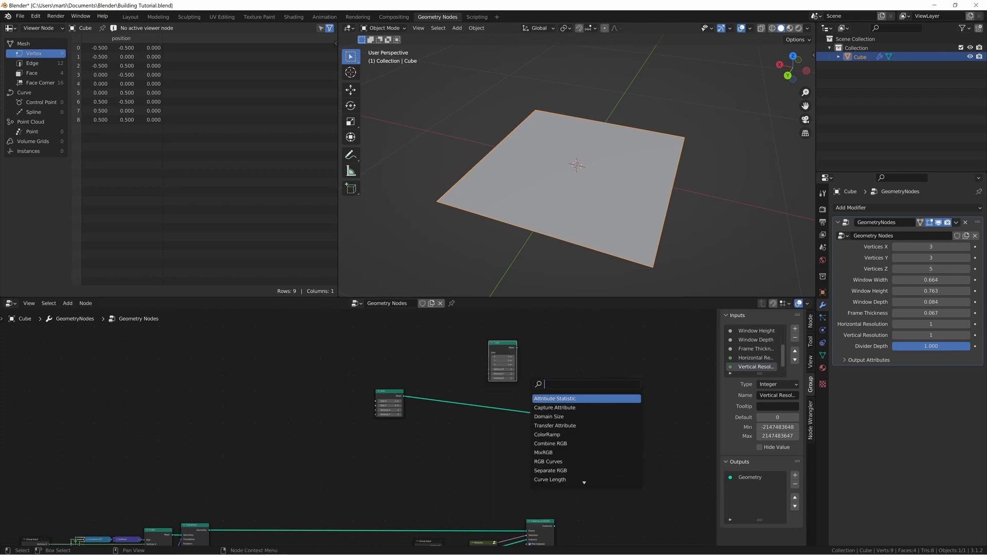
type("join")
key("Down")
key("Return")
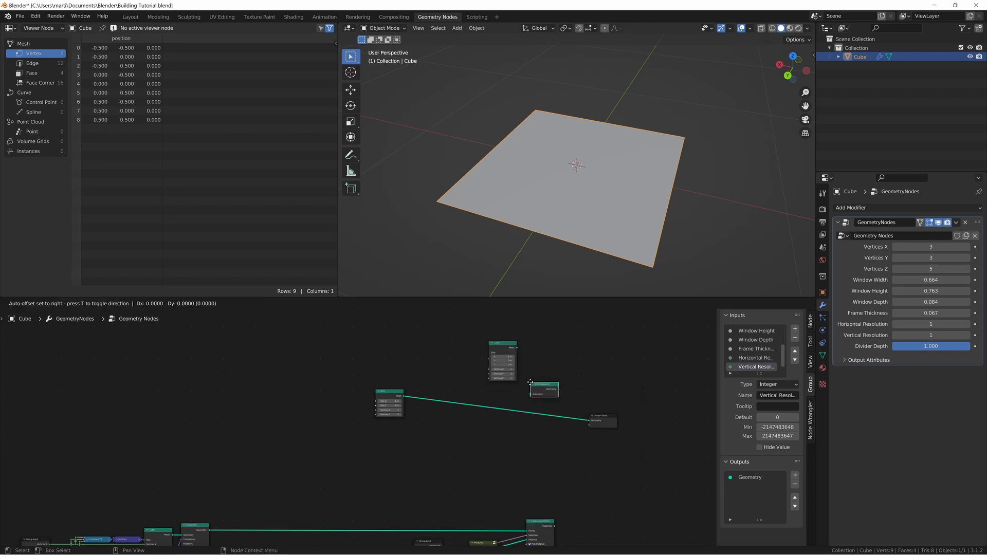
left_click(530, 383)
right_click_drag(390, 403, 543, 391, "alt")
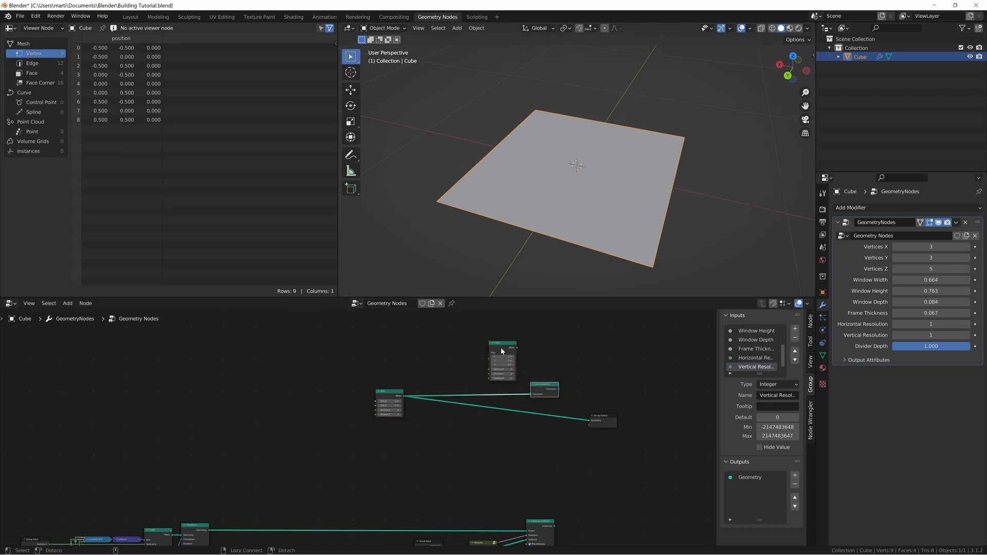
right_click_drag(502, 351, 541, 391, "alt")
left_click(541, 395, "ctrl+shift")
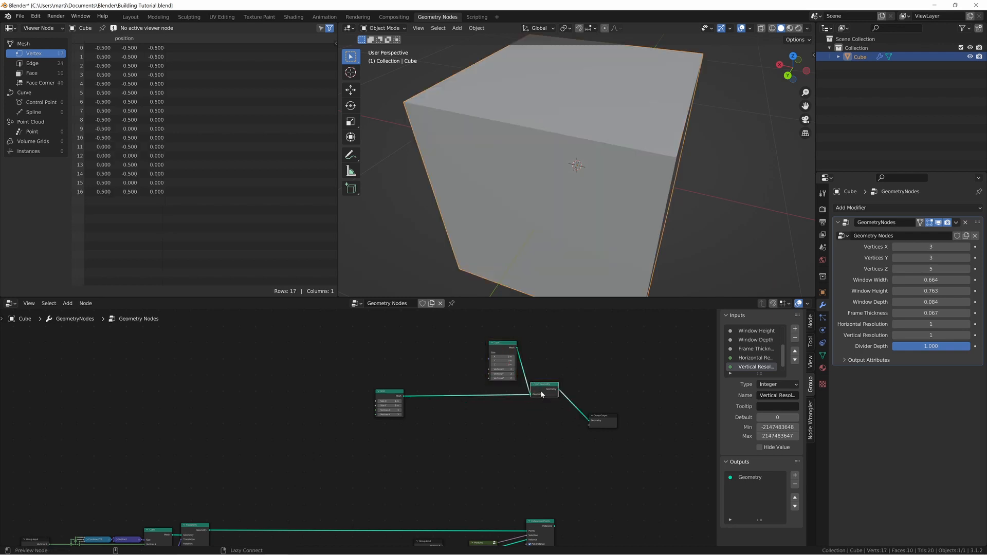
Step: Insert a Transform node between the Grid and Join Geometry nodes
key("shift+a")
type("transform")
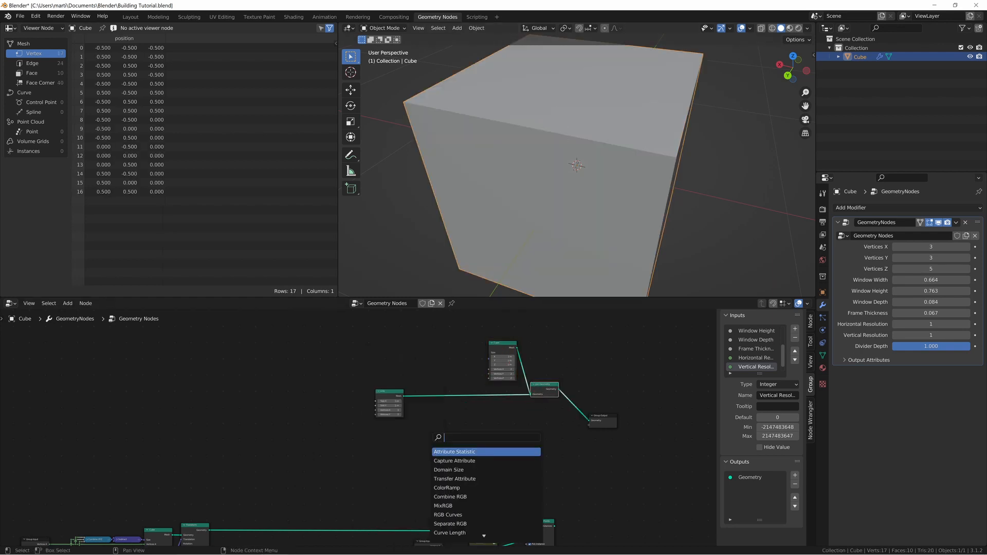
key("Return")
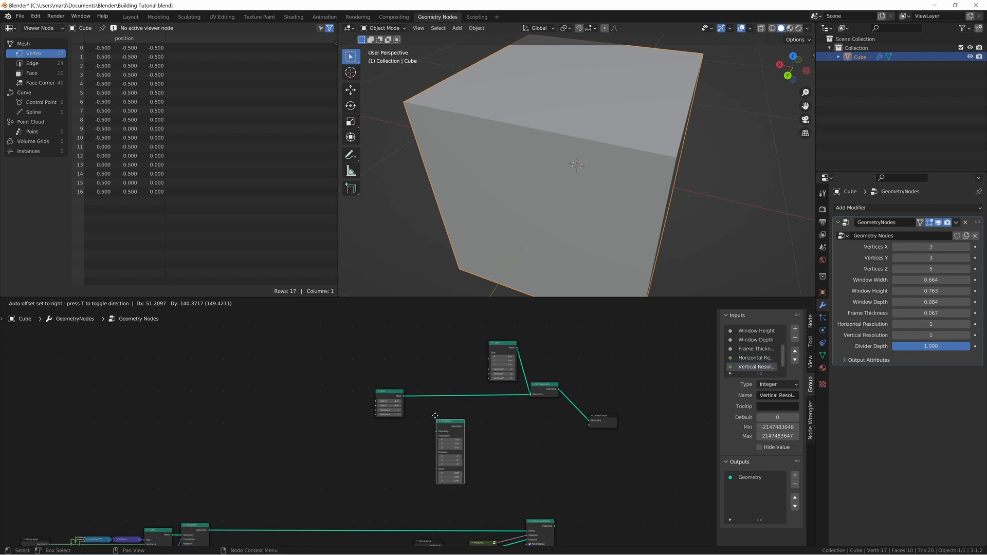
left_click(434, 396)
Step: Set the grid's Transform translation X to 0.5 m
scroll(451, 438, "up", 2)
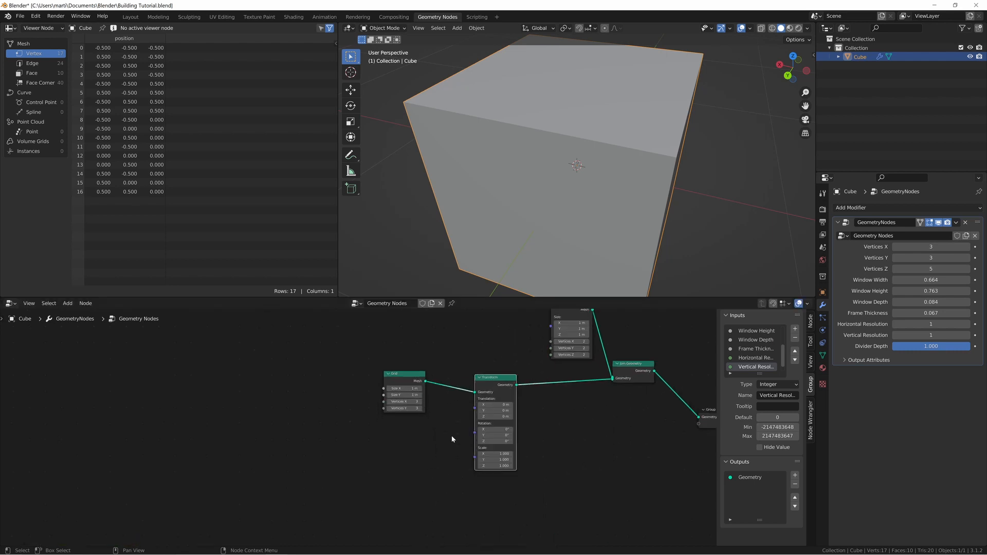
left_click(498, 405)
type("0.5")
key("Return")
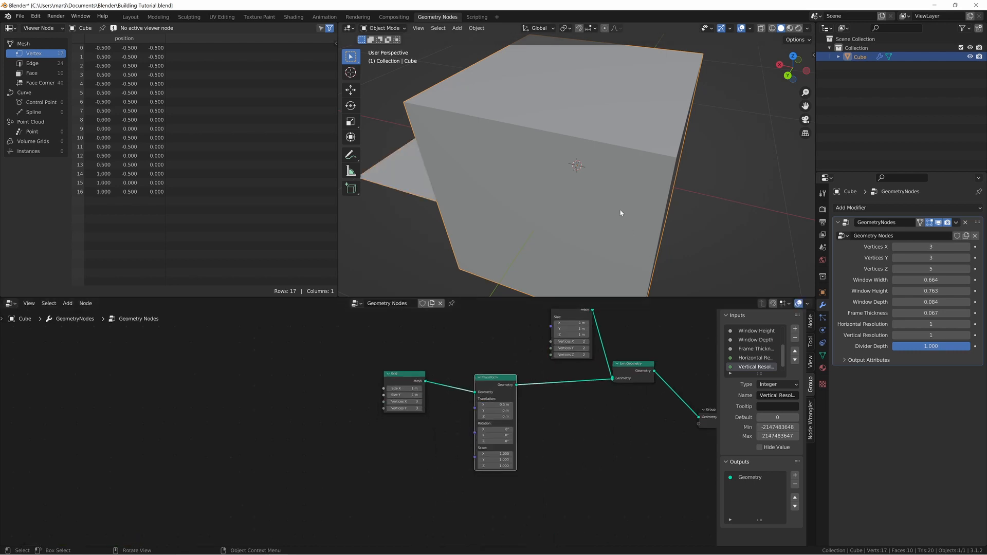
Step: Try annotating the grid and the cube's edge with freehand strokes in the viewport
mouse_move(619, 211)
middle_mouse_down()
mouse_move(503, 218)
mouse_move(591, 203)
mouse_move(488, 185)
mouse_move(501, 187)
middle_mouse_up()
left_click(351, 154)
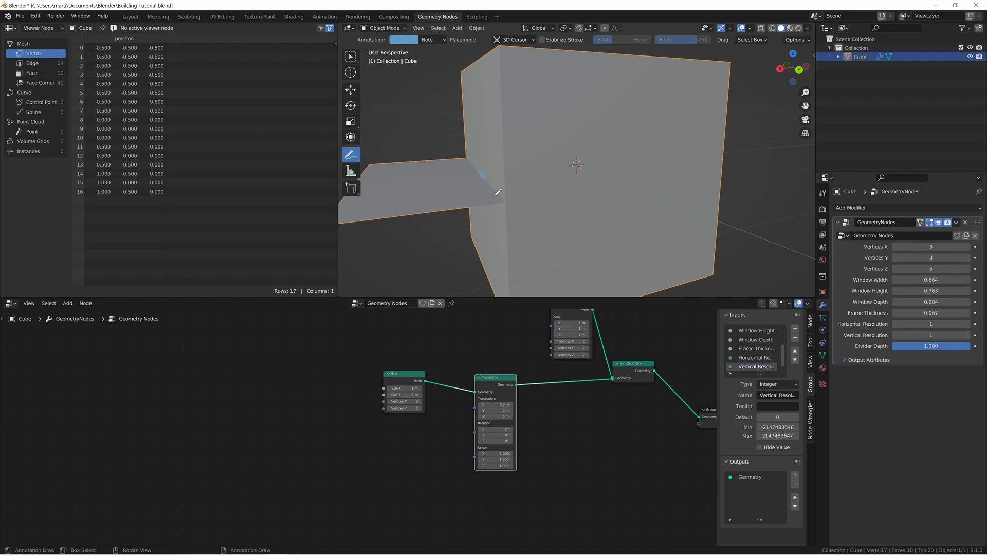
key("ctrl+z")
middle_click_drag(440, 439, 452, 442)
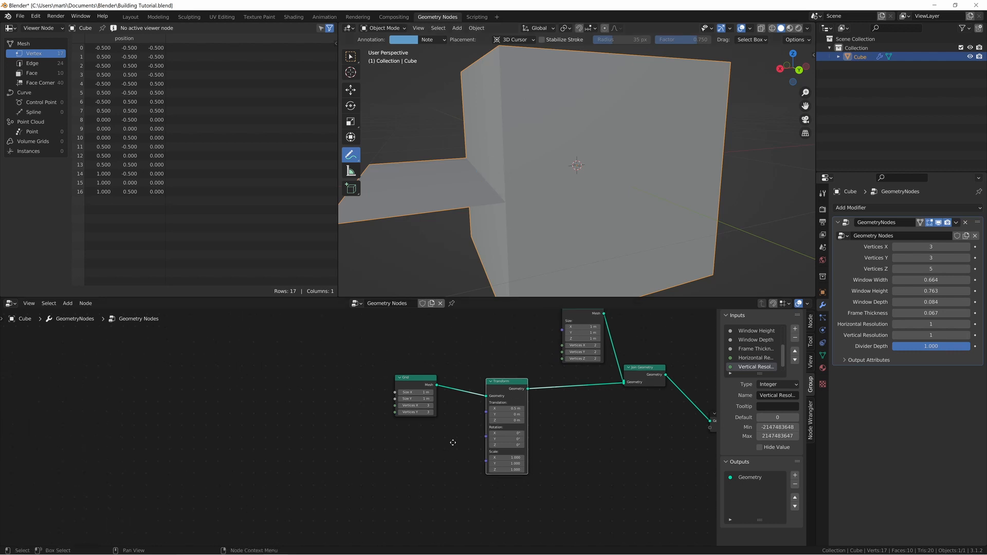
middle_click_drag(449, 196, 455, 205)
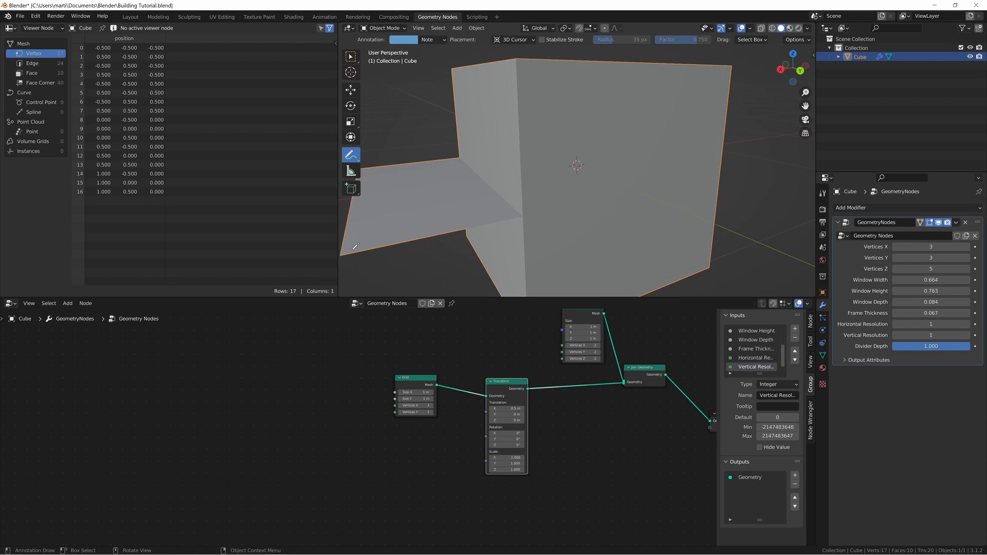
mouse_move(355, 246)
left_mouse_down()
mouse_move(498, 218)
mouse_move(473, 221)
left_mouse_up()
mouse_move(490, 281)
left_mouse_down()
mouse_move(507, 187)
mouse_move(506, 127)
left_mouse_up()
middle_click_drag(477, 185, 571, 193)
scroll(543, 184, "down", 5)
scroll(572, 184, "up", 2)
key("ctrl+z")
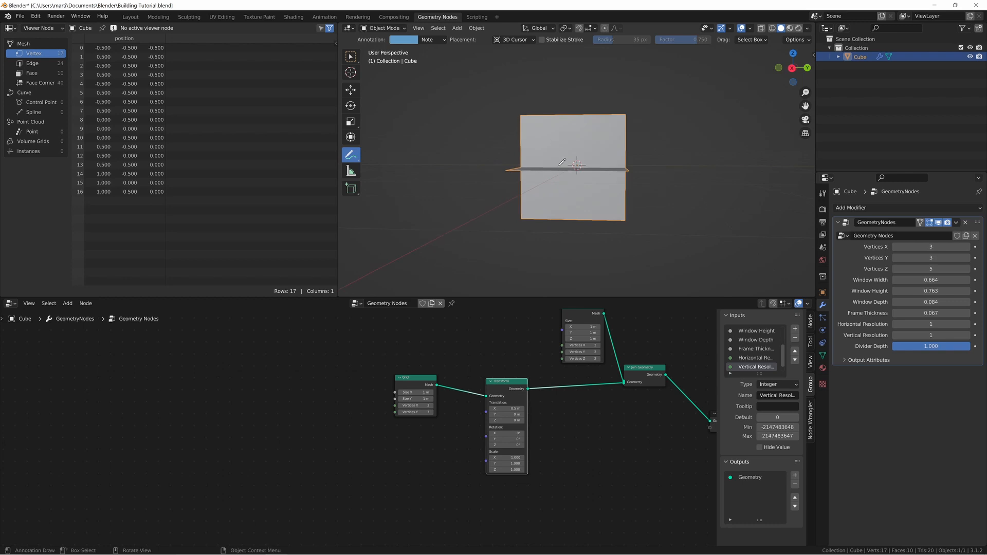
Step: Sketch a window outline annotation on the cube's front face and move the Grid node closer to the Transform node
key("KP_3")
middle_click_drag(544, 167, 561, 166)
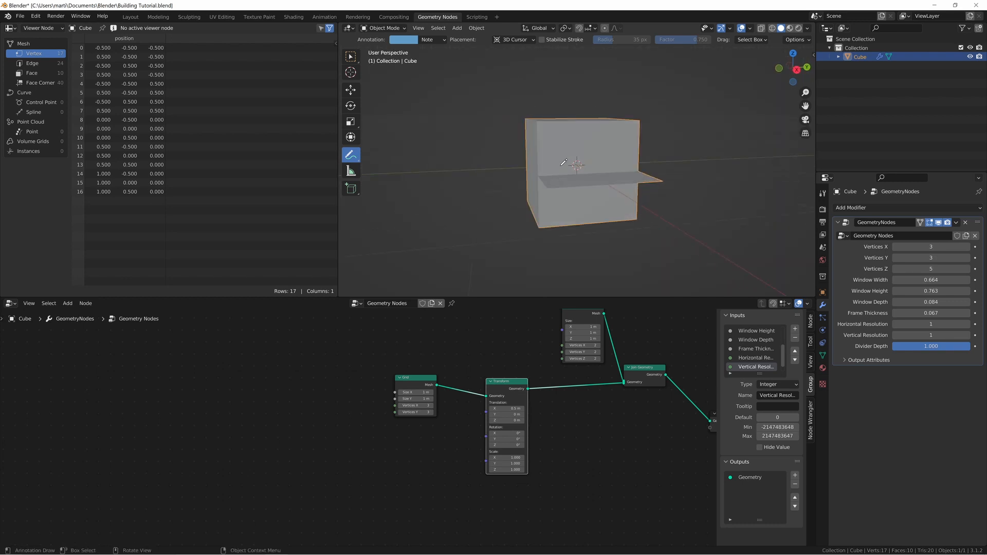
mouse_move(560, 165)
left_mouse_down()
mouse_move(562, 198)
mouse_move(610, 194)
mouse_move(554, 152)
left_mouse_up()
left_click_drag(416, 380, 443, 388)
middle_click_drag(578, 220, 565, 221)
scroll(575, 223, "up", 1)
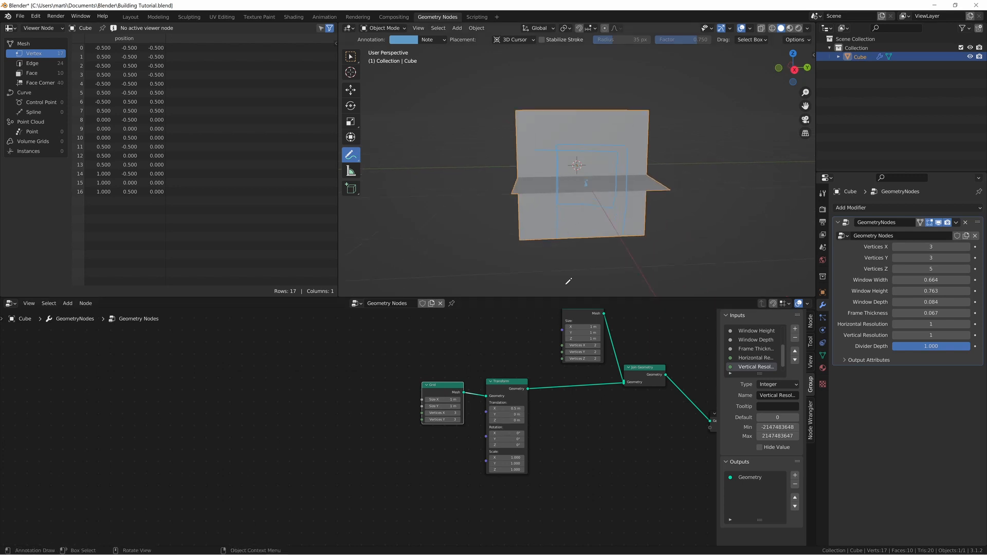
Step: Set the grid's Transform translation Z to -0.5 m and erase the annotations in the viewport
left_click(492, 420)
key("BackSpace")
key("Return")
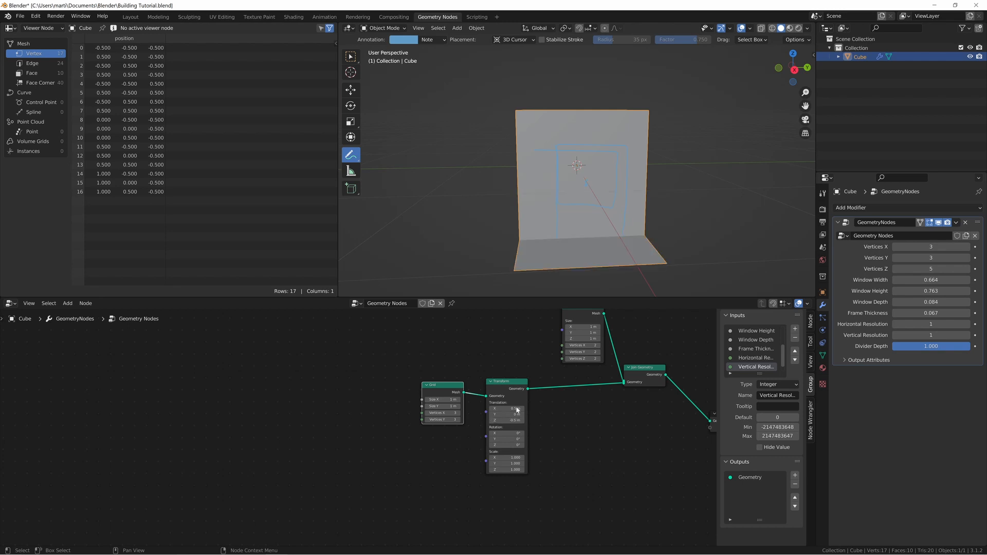
middle_click_drag(571, 242, 564, 254)
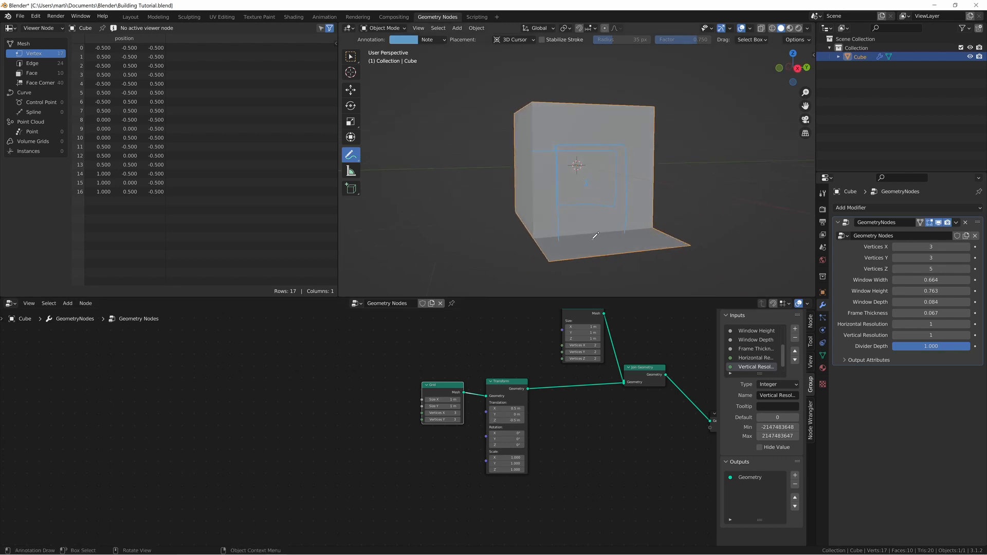
left_click_drag(591, 238, 587, 172)
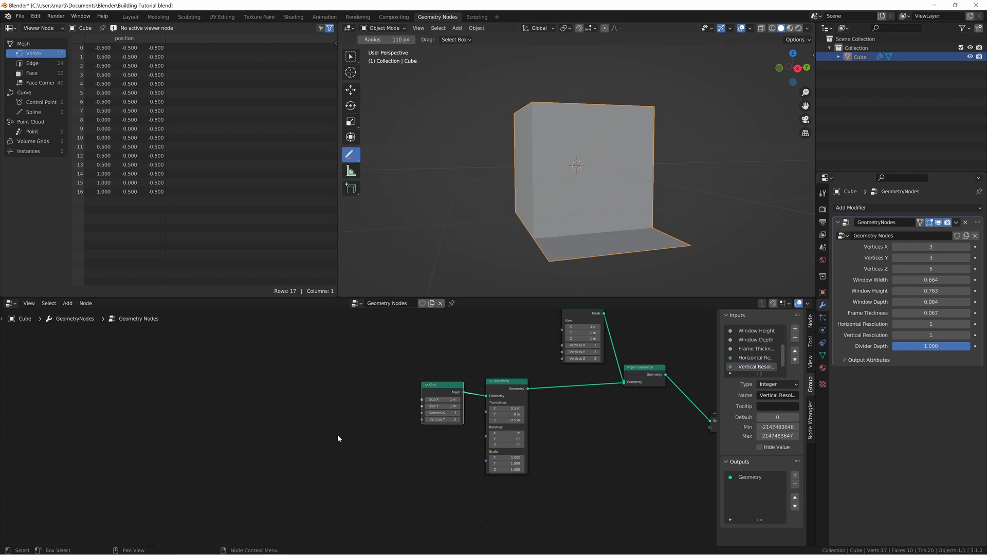
Step: Add a Group Input node beside the Grid node to supply its parameters
key("shift+a")
type("gr")
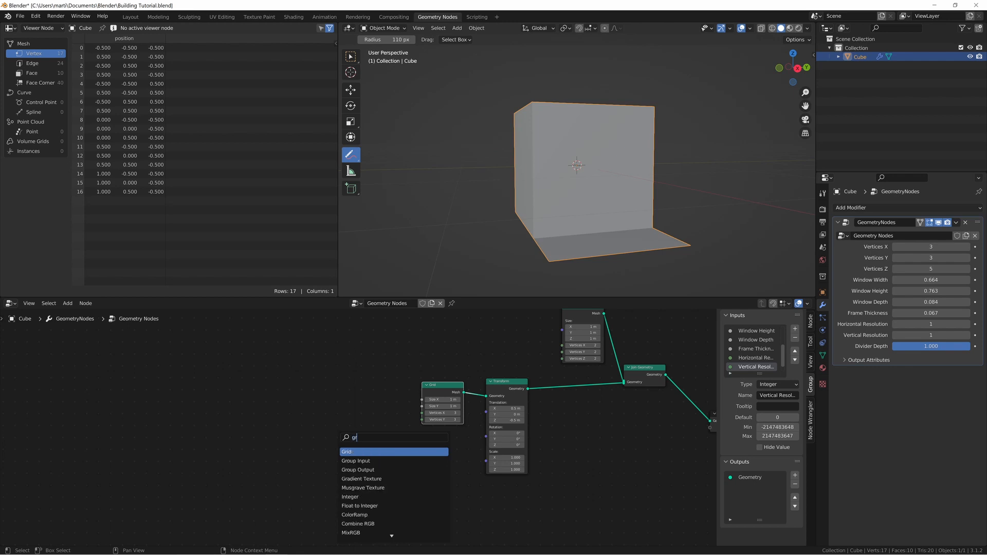
type("oupo")
key("BackSpace")
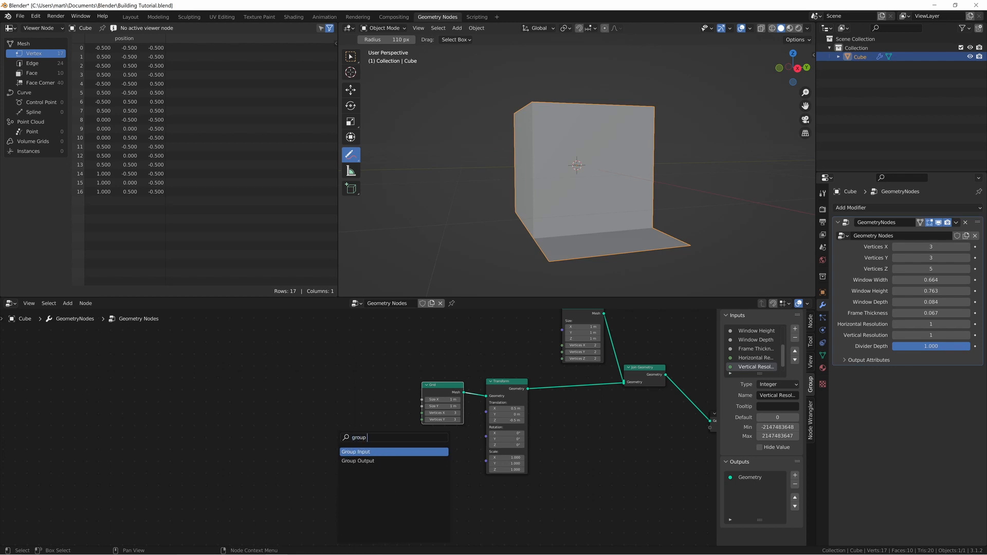
key("Return")
left_click(376, 427)
scroll(432, 425, "up", 2)
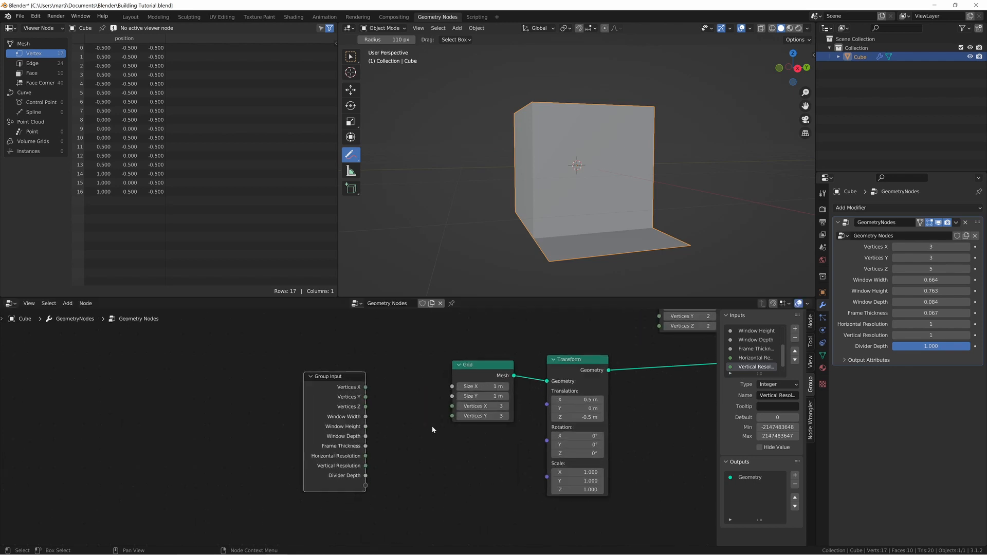
middle_click_drag(432, 426, 405, 421)
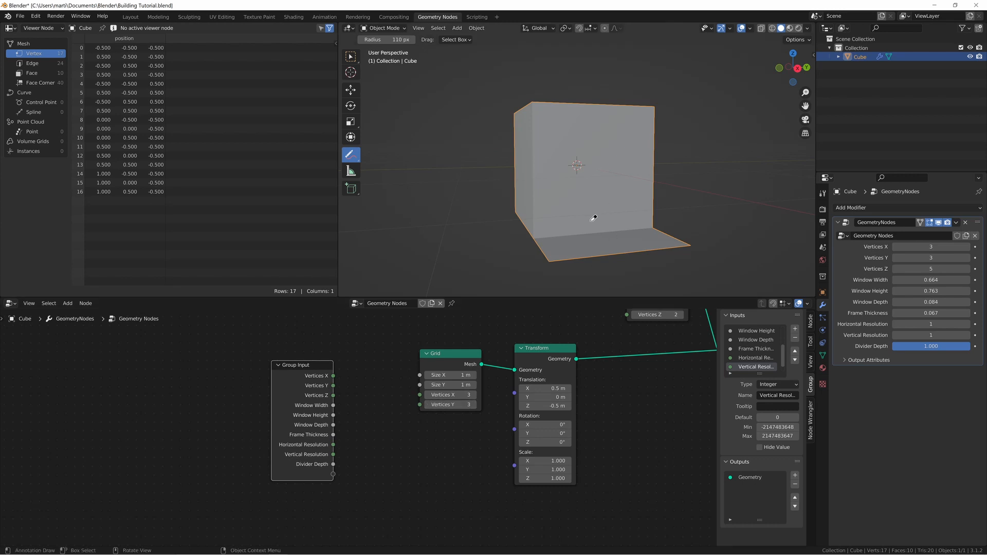
Step: Switch the 3D viewport from the Annotate tool to the Select Box tool
key("shift+space")
key("w")
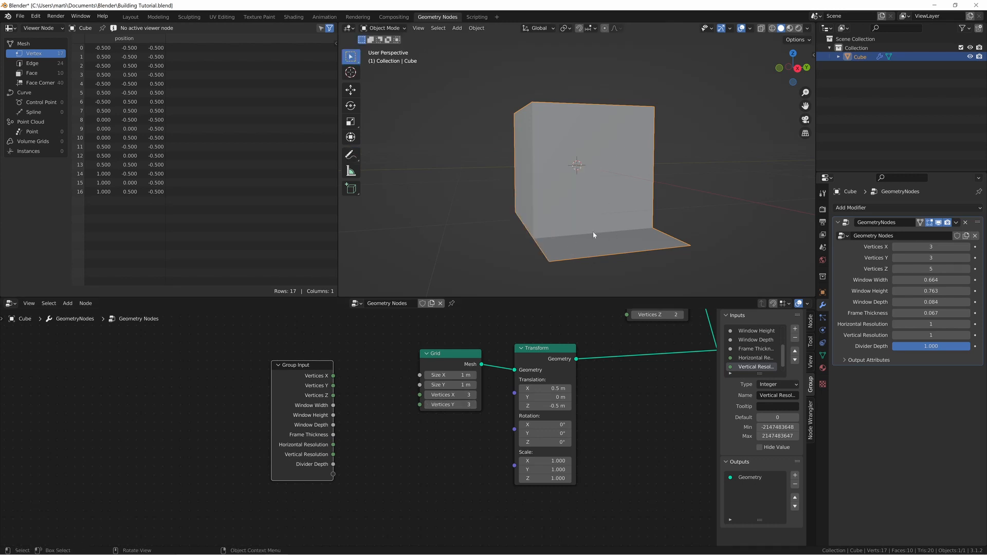
middle_click_drag(727, 142, 720, 141)
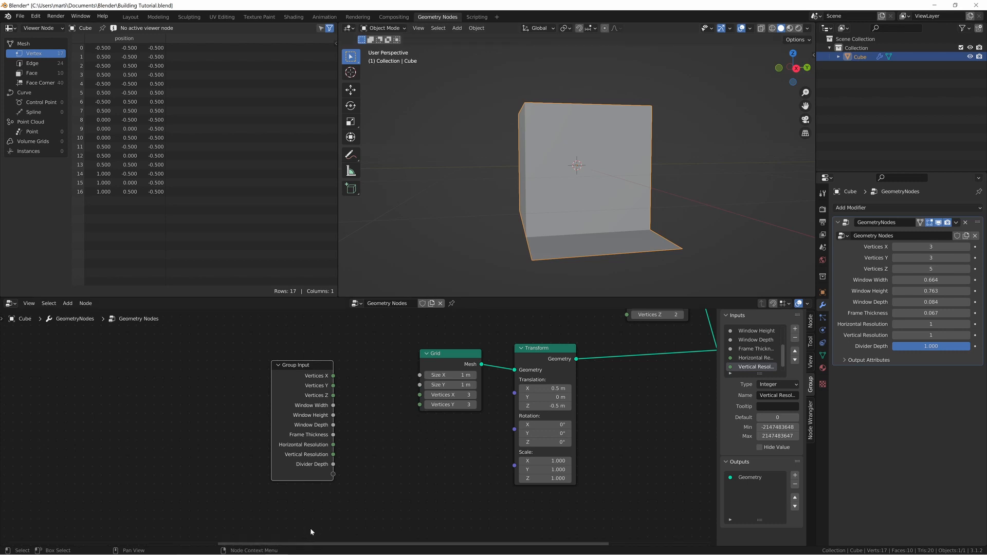
Step: Expose the Grid's Size Y as a new group input and set its modifier value to 0.819 m
left_click_drag(334, 473, 420, 385)
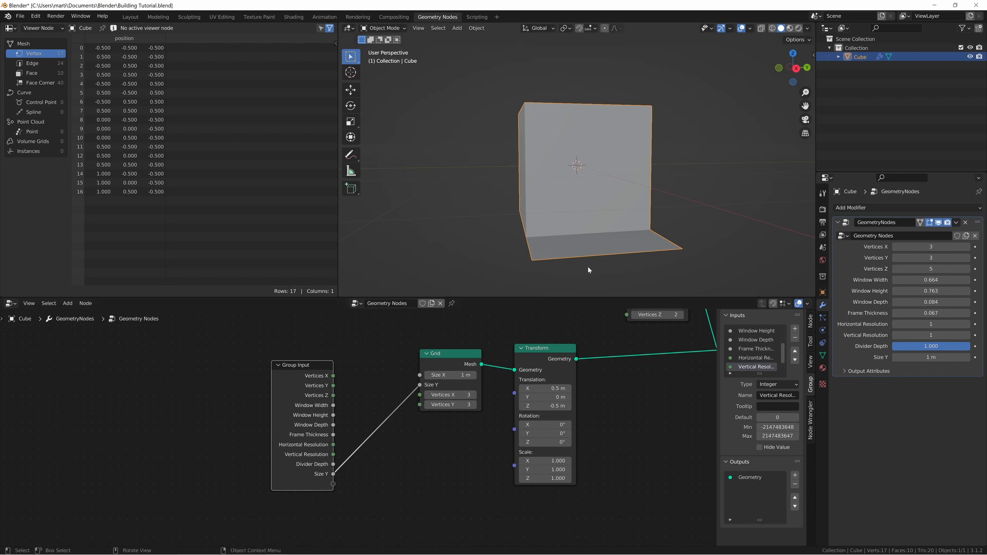
left_click_drag(928, 358, 910, 358)
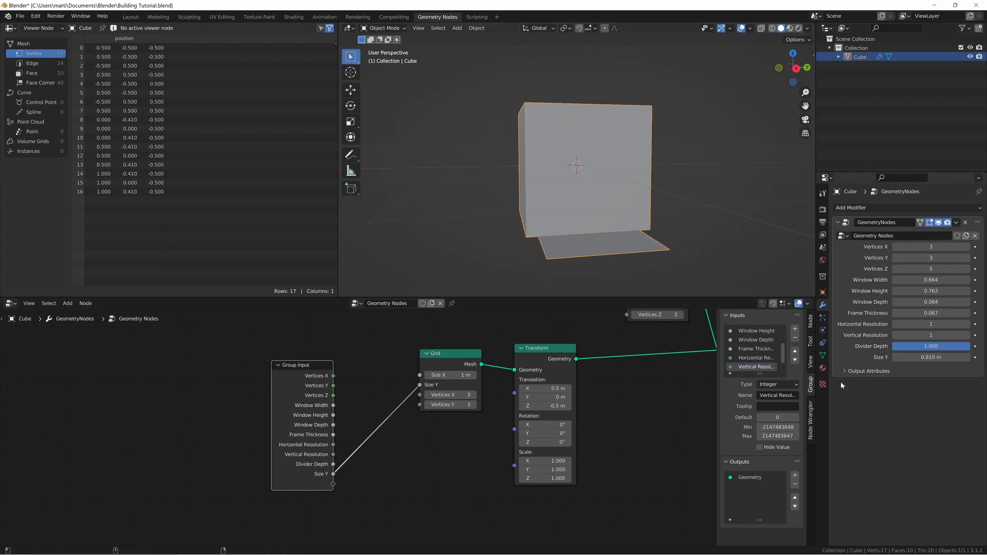
middle_click_drag(405, 438, 403, 413)
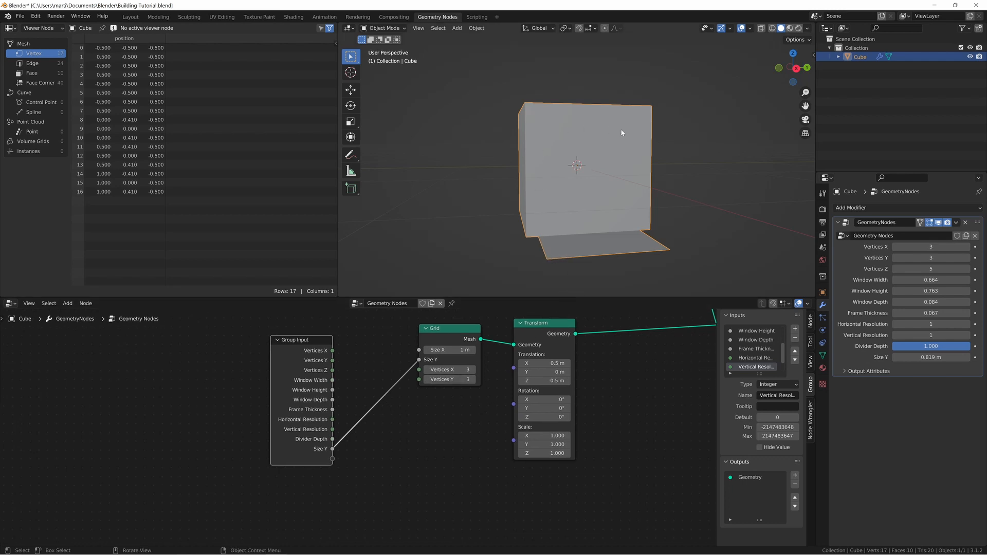
Step: Insert an Extrude Mesh node between the Transform and Join Geometry nodes
middle_click_drag(451, 414, 396, 418)
key("shift+a")
left_click(595, 379)
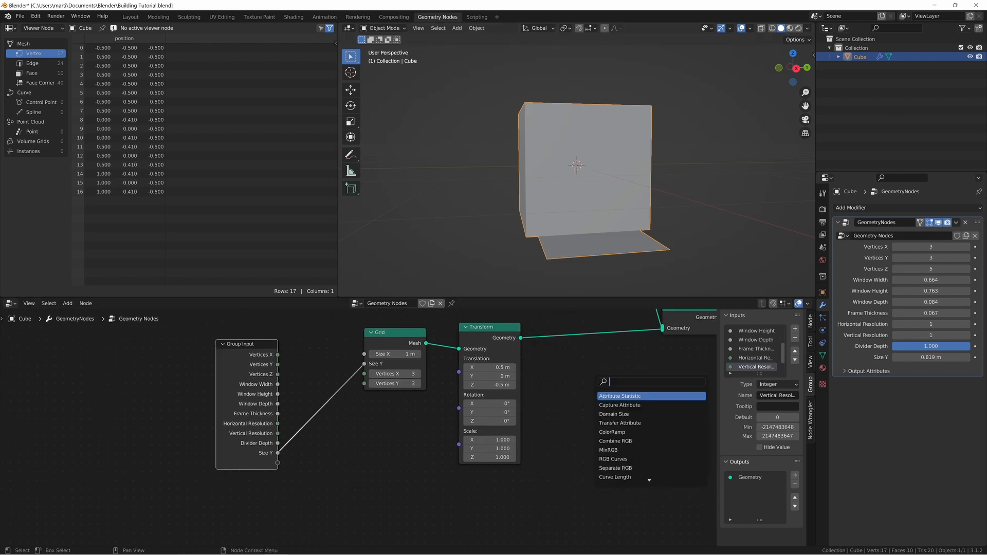
type("extr")
key("Return")
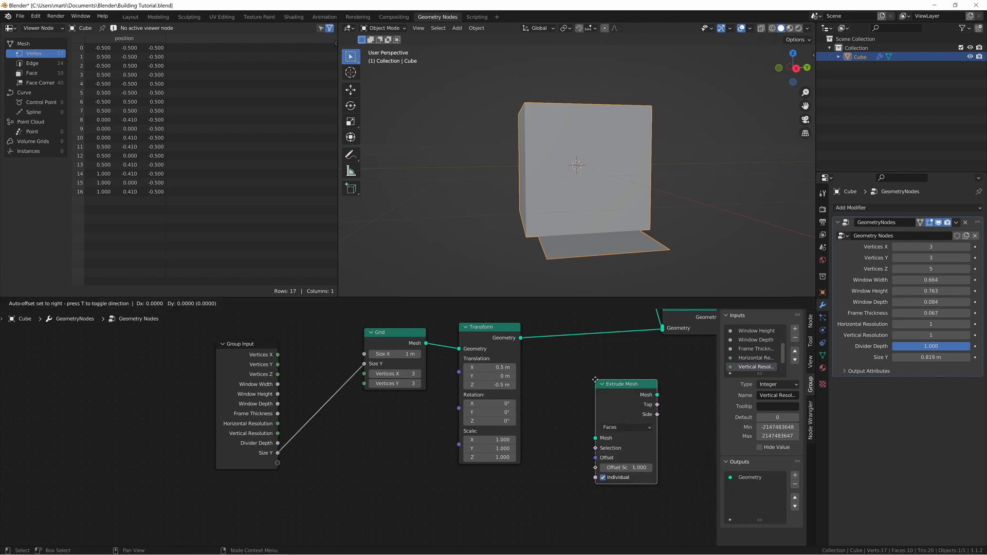
left_click(564, 326)
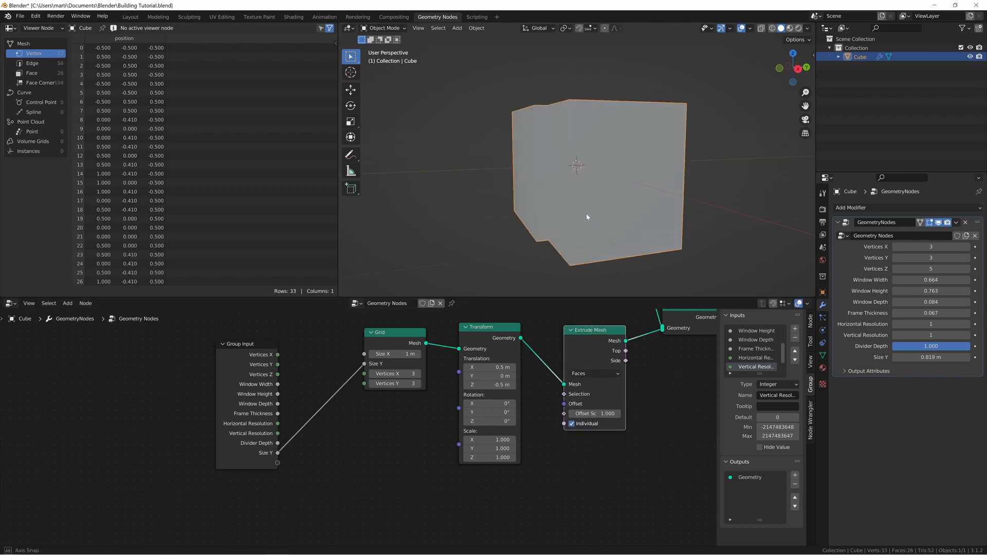
Step: Expose the Extrude Mesh node's Offset Scale as a group input and set its modifier value to 0.619
middle_click_drag(586, 214, 594, 218)
mouse_move(603, 414)
left_mouse_down()
mouse_move(574, 414)
mouse_move(599, 413)
left_mouse_up()
left_click_drag(277, 462, 565, 414)
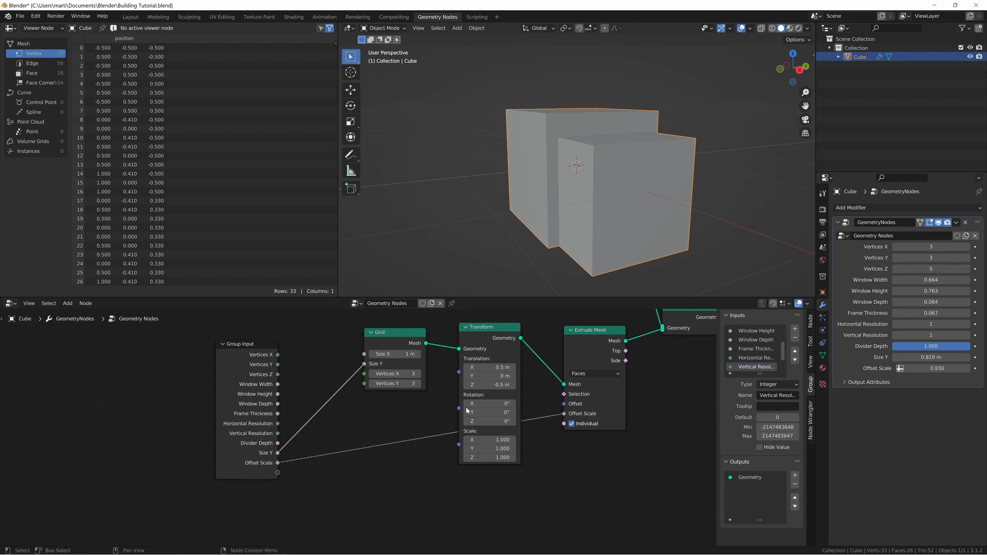
left_click_drag(936, 368, 915, 368)
Step: Rename the group input Size Y to Door Width and Offset Scale to Door Height
scroll(753, 355, "down", 3)
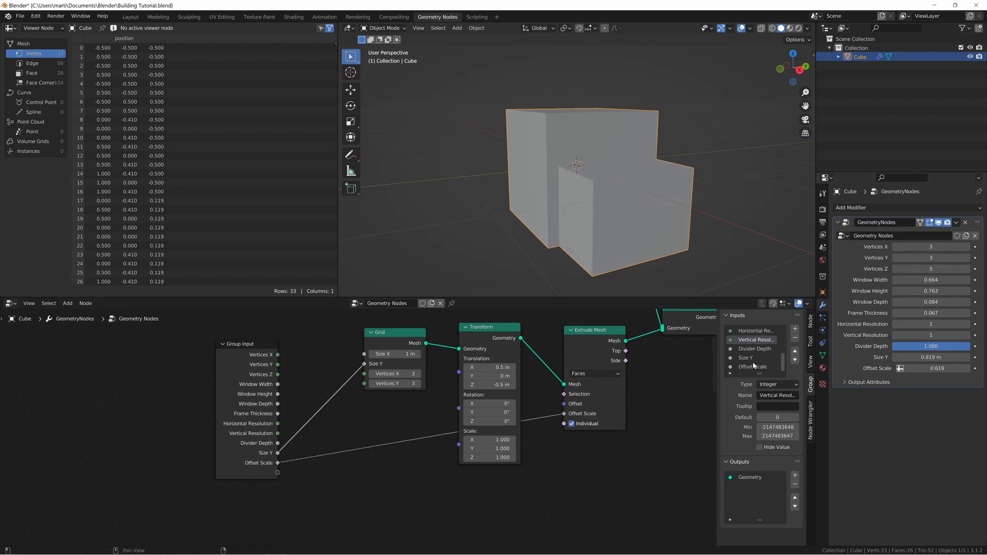
left_click(751, 358)
double_click(751, 359)
type("Door Width")
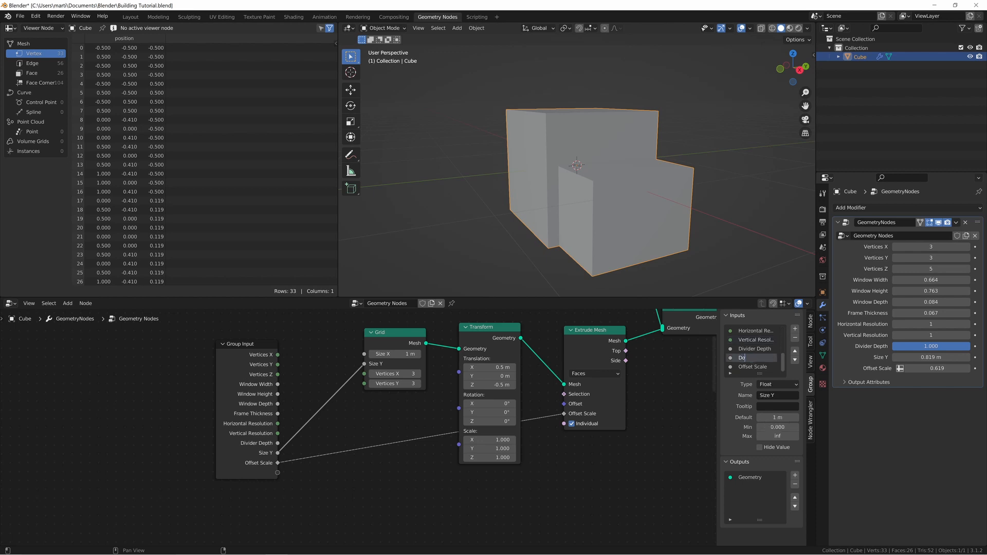
key("Return")
double_click(754, 368)
type("Door Height")
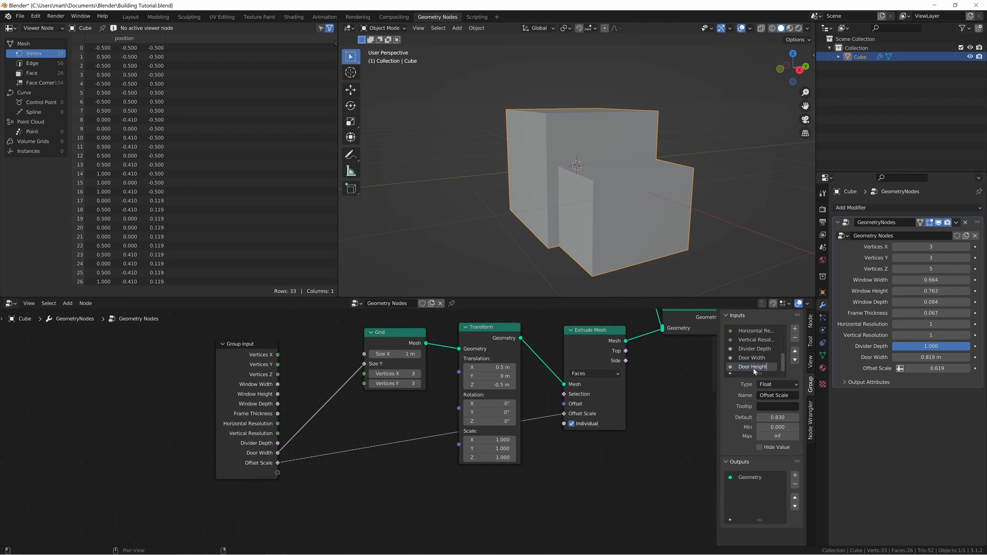
key("Return")
Step: Expose the Grid's Size X as another group input and set its modifier value to 0.284 m
middle_click_drag(575, 452, 516, 454)
middle_click_drag(619, 168, 609, 164)
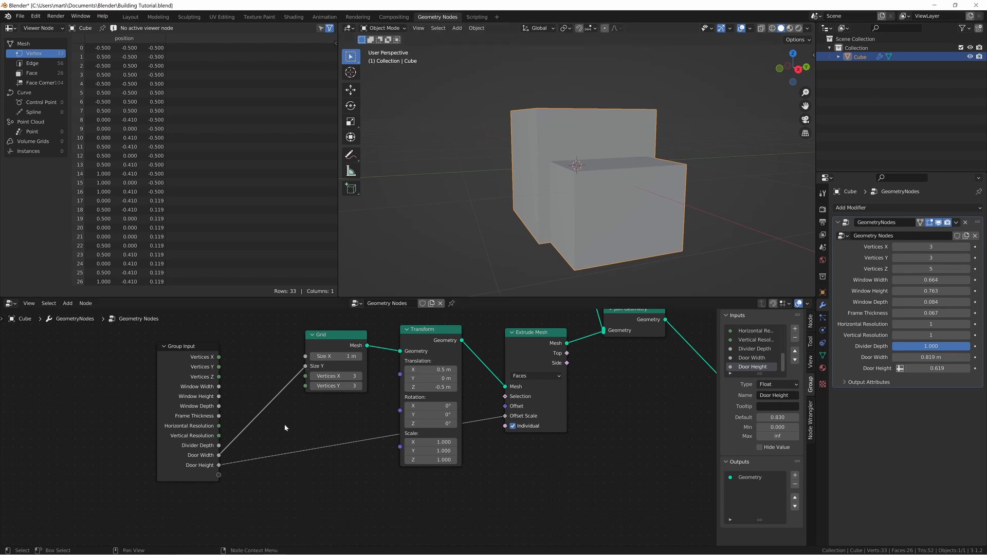
middle_click_drag(290, 422, 327, 428)
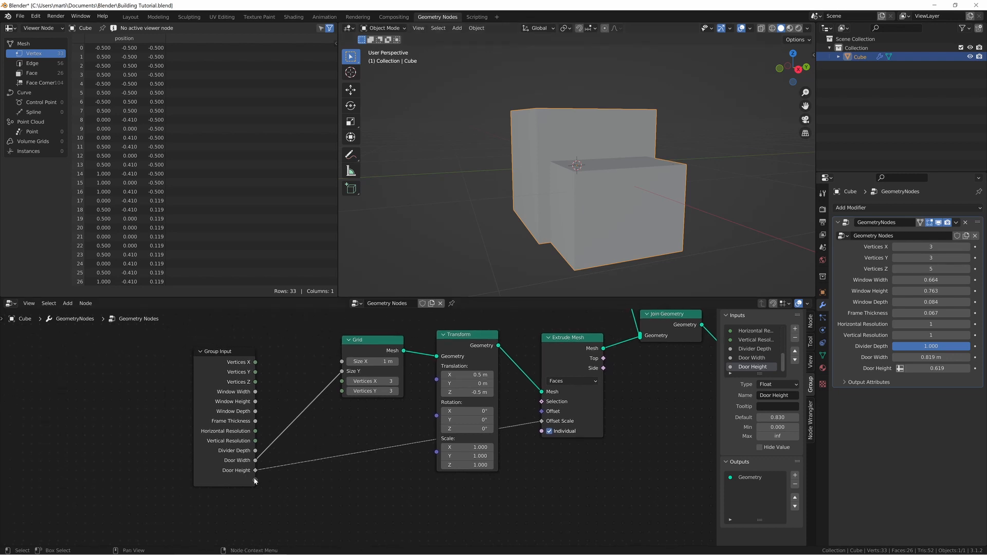
left_click_drag(255, 480, 342, 361)
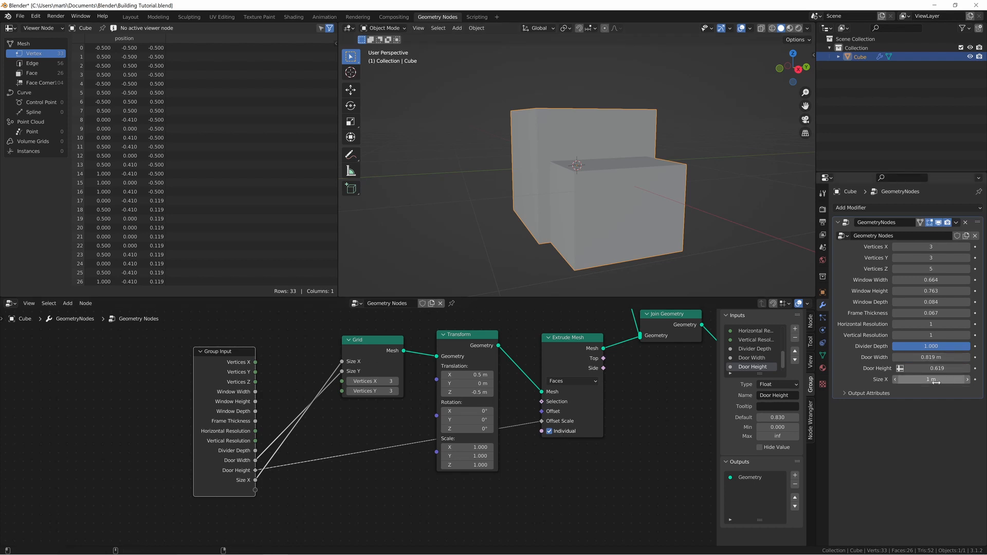
left_click_drag(930, 379, 904, 379)
Step: Rename the group input Size X to Door Depth and move it above Door Width in the inputs order
scroll(751, 357, "down", 1)
left_click(747, 367)
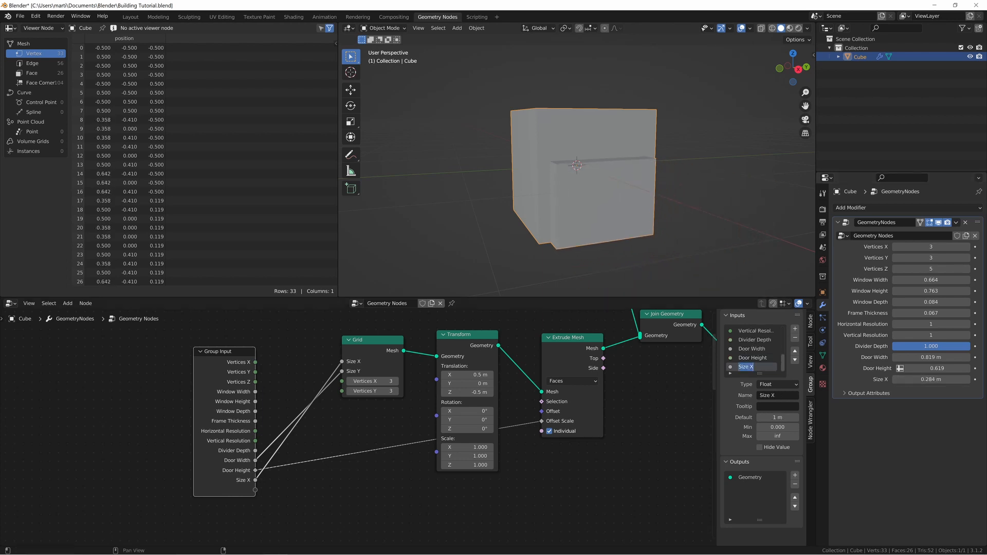
type("Door Depth")
key("Return")
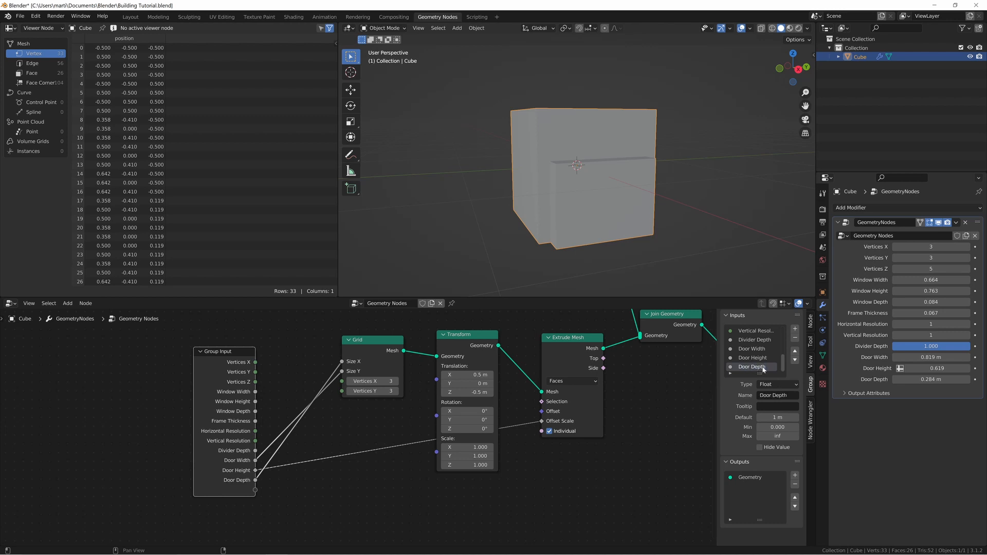
left_click(794, 352)
left_click(795, 352)
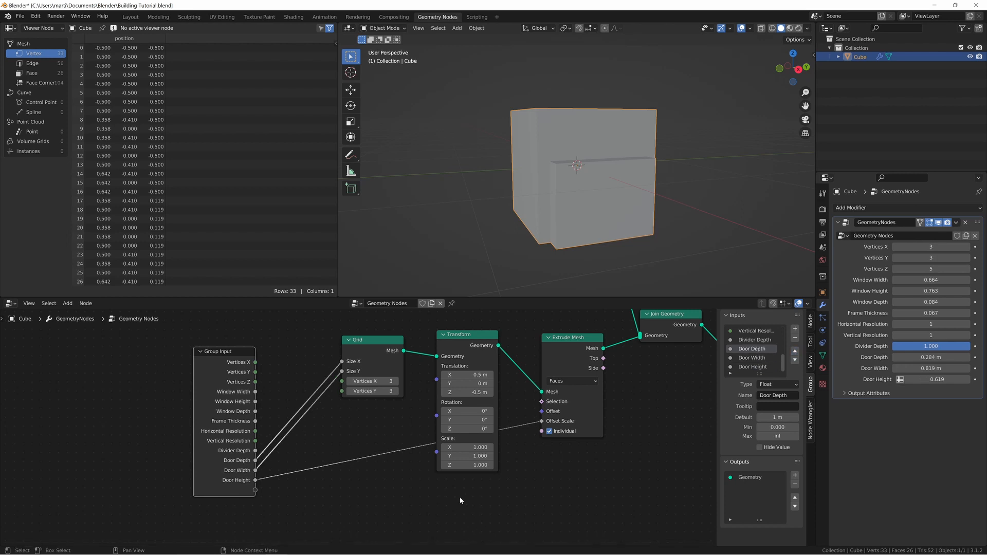
Step: Move the Grid, Transform and Extrude Mesh nodes closer to the Group Input to free space before Join Geometry
middle_click_drag(535, 470, 501, 455)
left_click(522, 451)
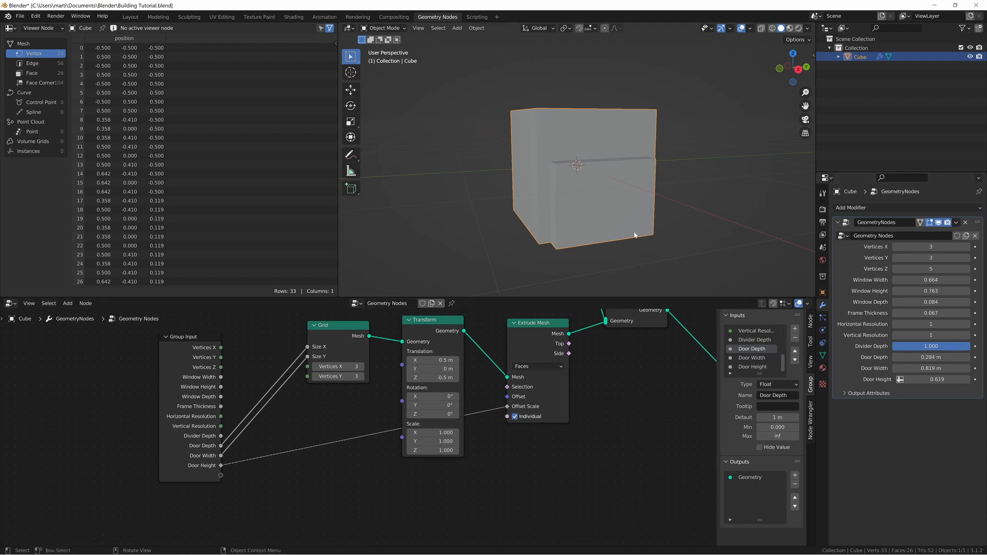
middle_click_drag(592, 134, 572, 240)
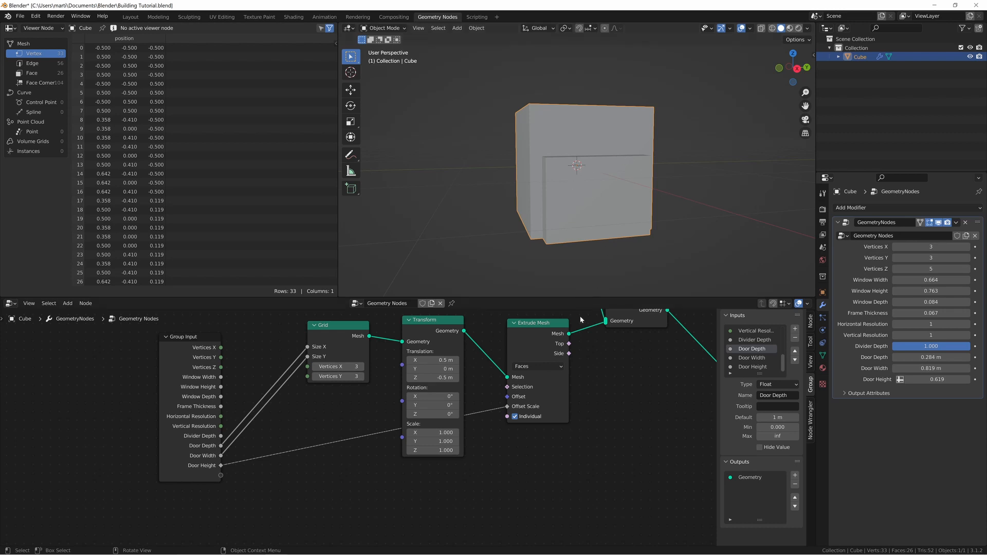
scroll(600, 368, "down", 2)
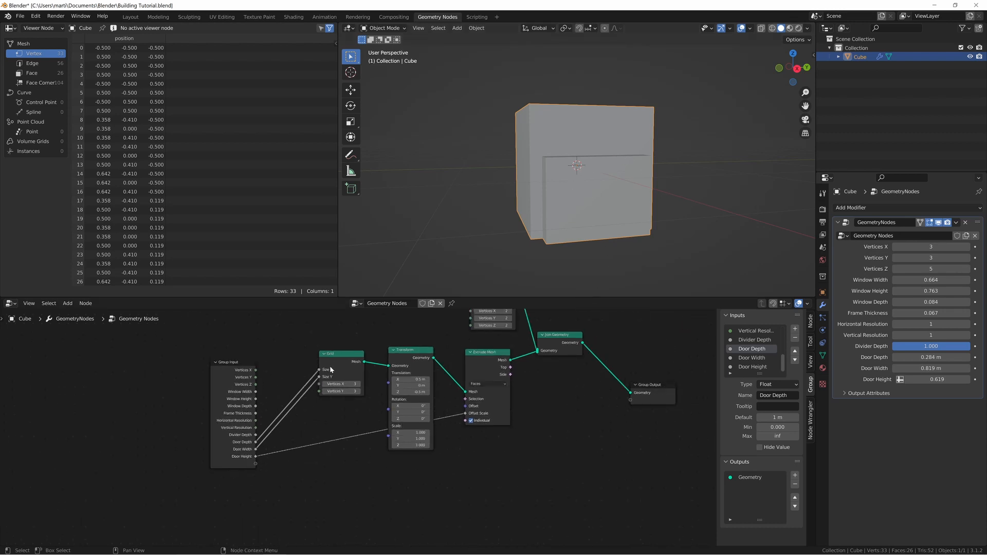
left_click_drag(330, 370, 302, 383)
left_click_drag(376, 339, 504, 383)
left_click_drag(502, 380, 459, 396)
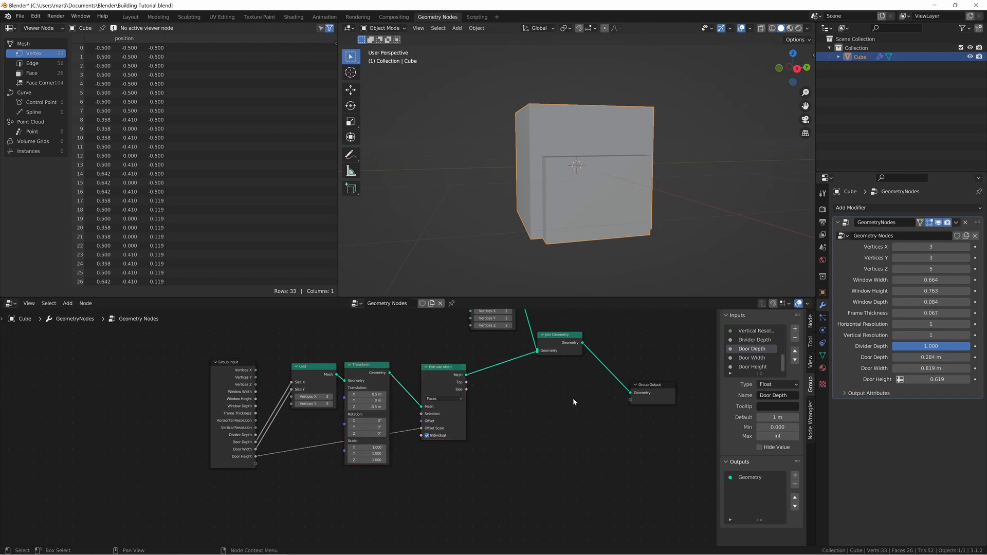
Step: Insert a Mesh Boolean node between the Extrude Mesh and Join Geometry nodes
key("shift+a")
type("mesh")
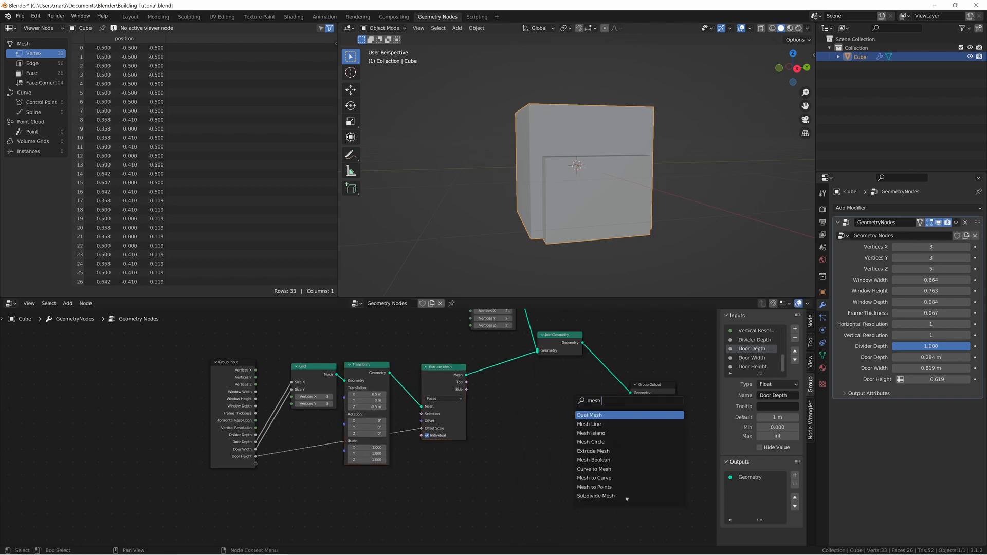
type(" bool")
key("Return")
left_click(507, 376)
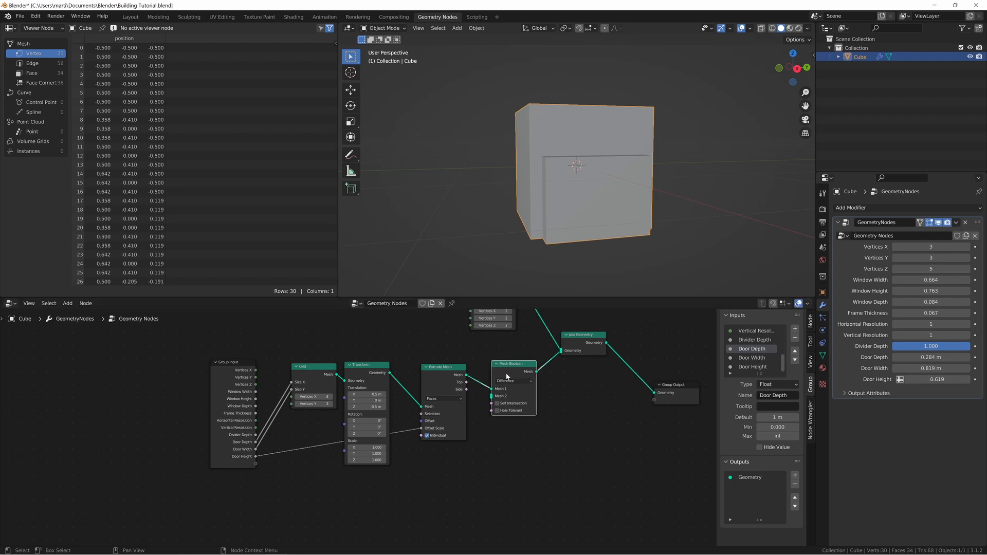
Step: Move the Group Input node farther from the Grid and shift the chain from Grid to Join Geometry upward
key("shift+a")
left_click(516, 478)
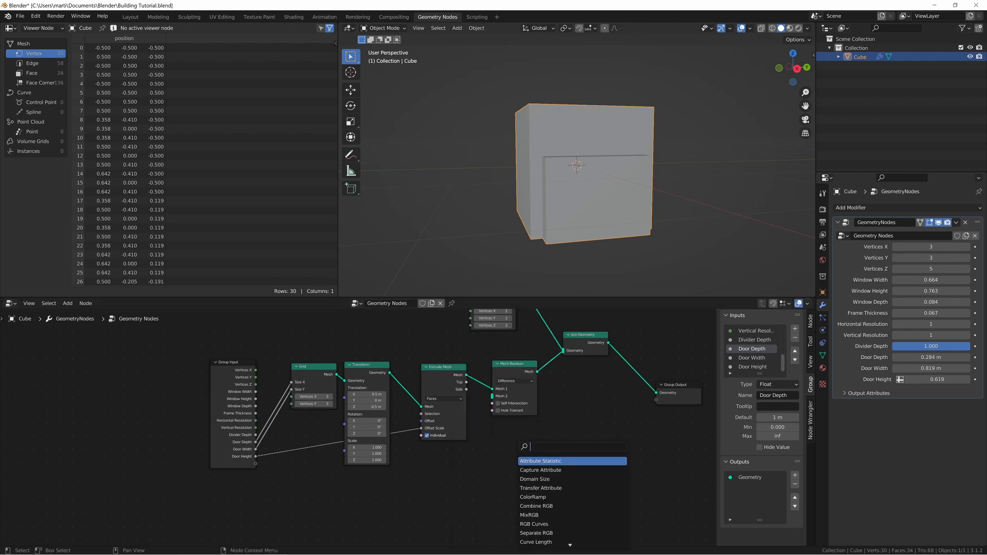
left_click_drag(282, 336, 456, 436)
middle_click_drag(404, 397, 402, 346)
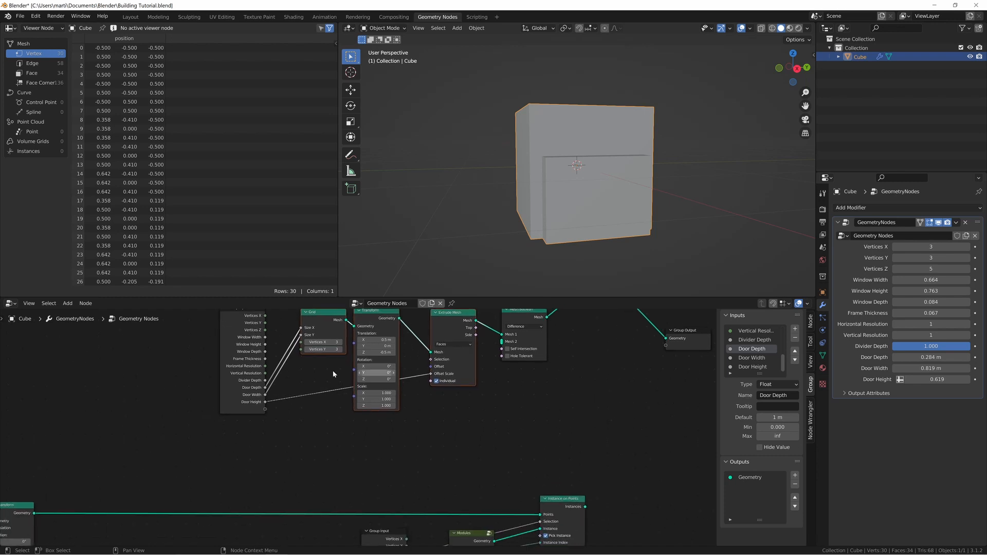
left_click_drag(235, 370, 112, 350)
middle_click_drag(112, 349, 124, 404)
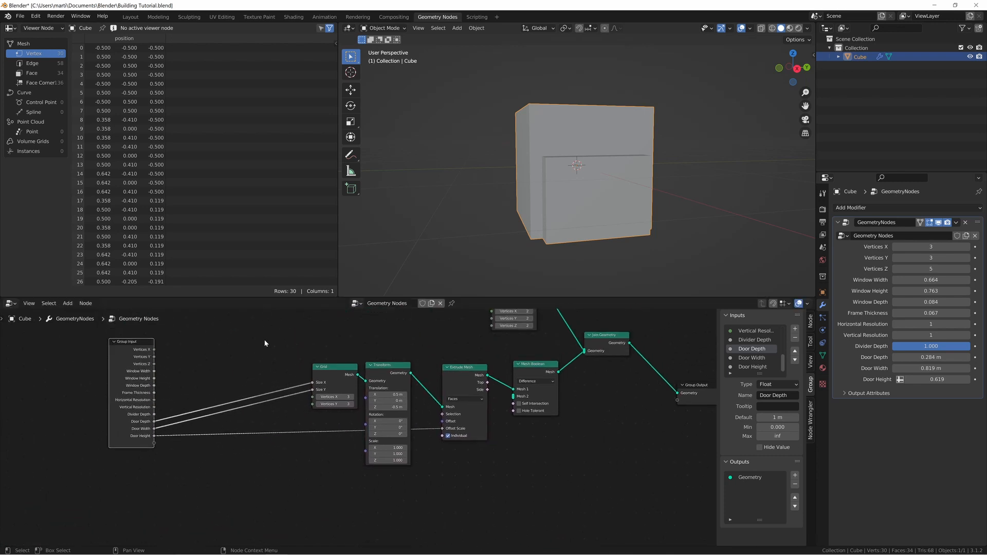
left_click_drag(264, 337, 590, 471)
key("g")
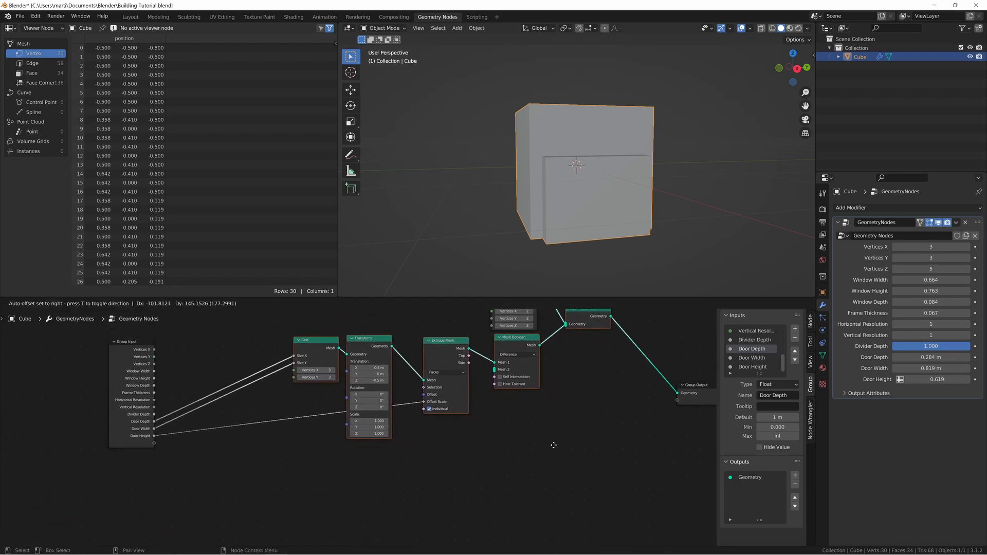
left_click(552, 447)
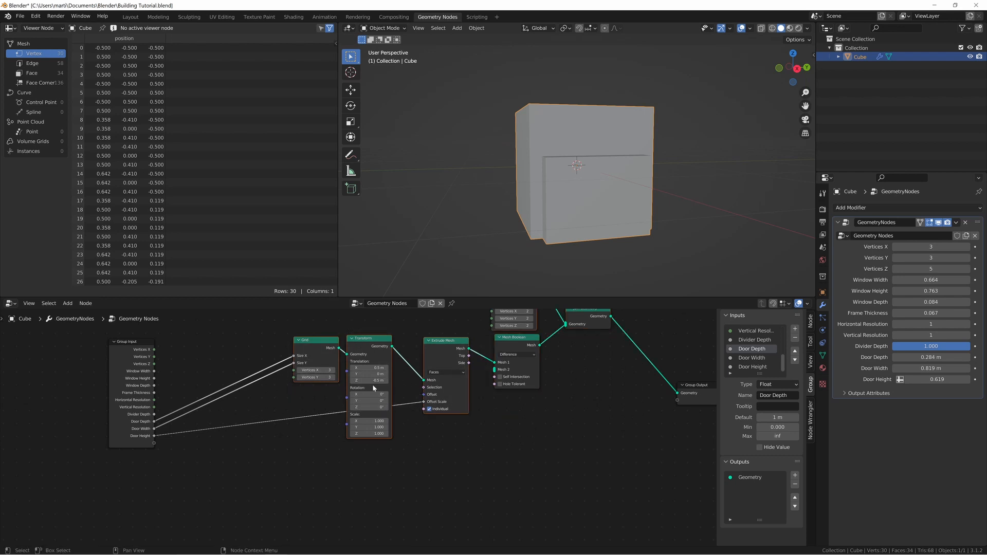
Step: Duplicate the Grid, Transform and Extrude Mesh nodes with their input links and place the copies below the originals
key("ctrl+shift+d")
right_click(394, 433)
middle_click_drag(492, 432, 490, 467)
left_click_drag(275, 347, 468, 484)
middle_click_drag(468, 484, 463, 418)
key("g")
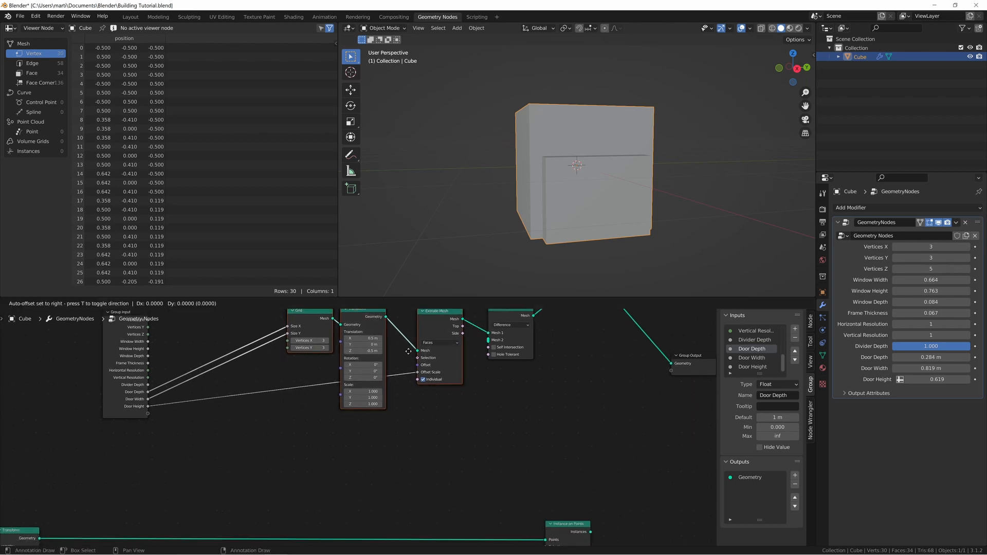
left_click(469, 433)
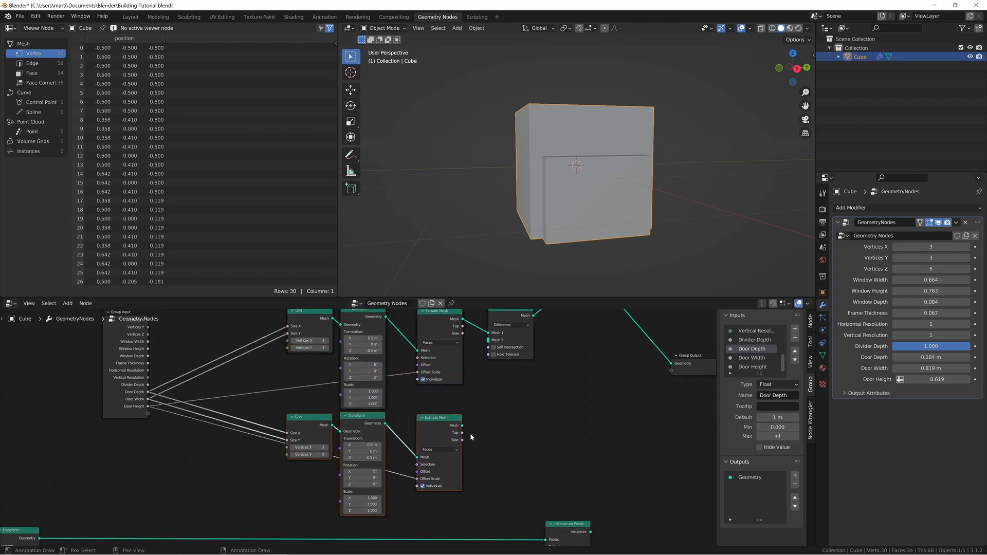
Step: Connect the lower Extrude Mesh node's Mesh output to the Mesh Boolean's Mesh 2 input
left_click_drag(462, 425, 487, 339)
scroll(488, 360, "up", 1)
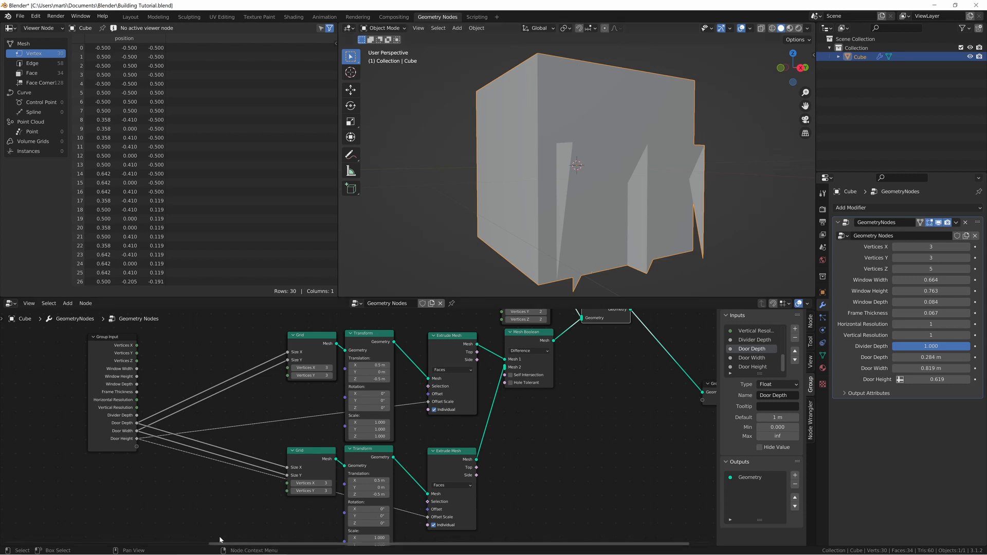
Step: Insert a Math node set to Subtract with a value of 0.120 on the Door Width link into the lower Grid's Size Y
middle_click_drag(235, 502, 266, 479)
key("shift+a")
type("add")
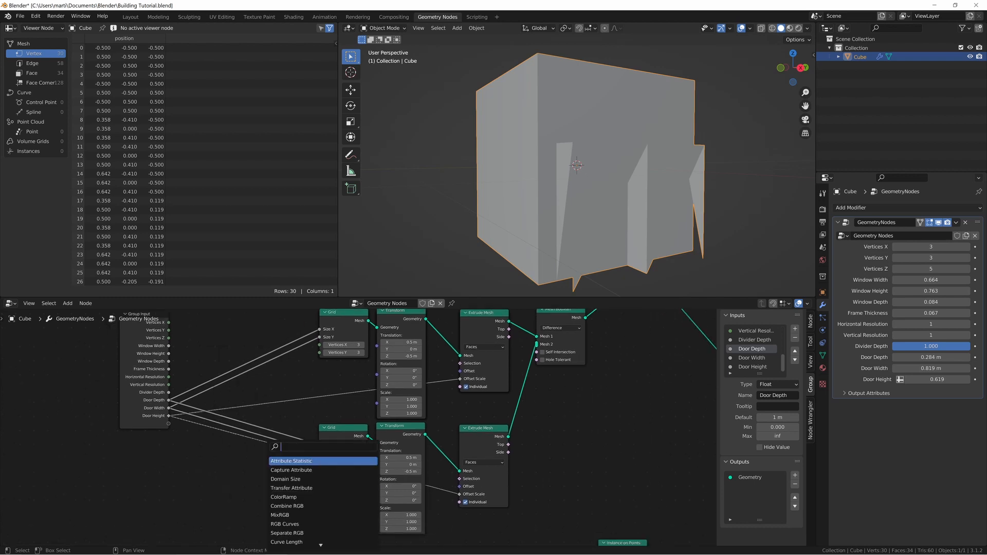
key("Return")
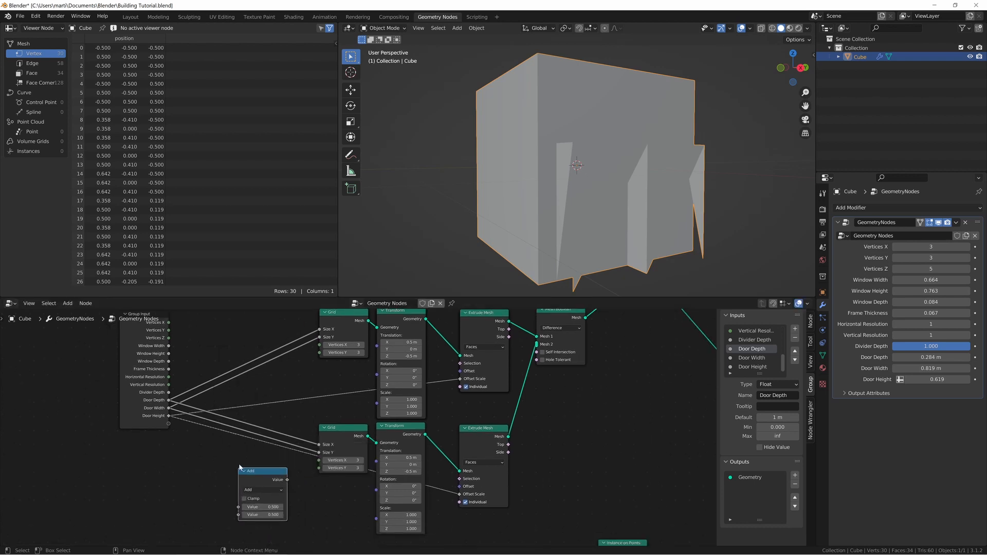
left_click(265, 443)
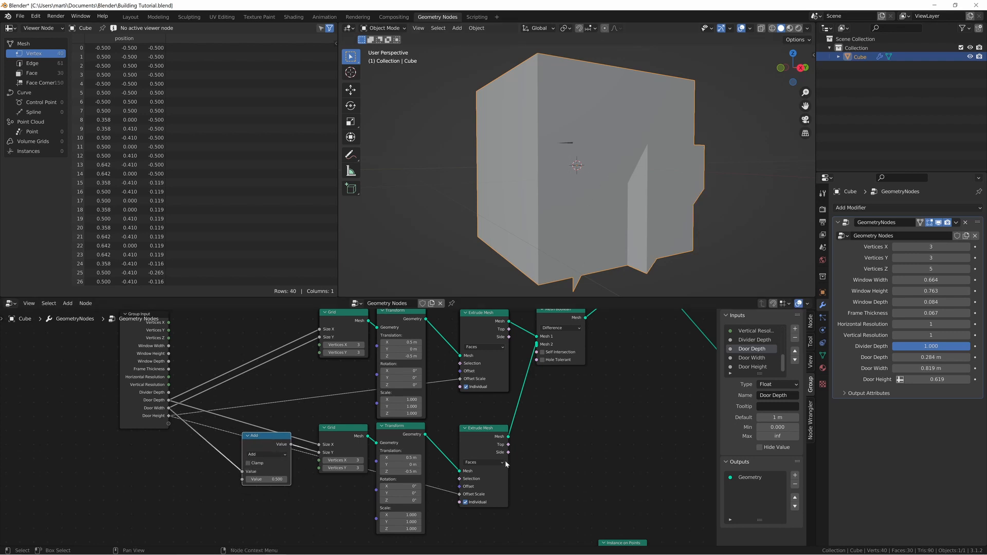
scroll(256, 488, "up", 2)
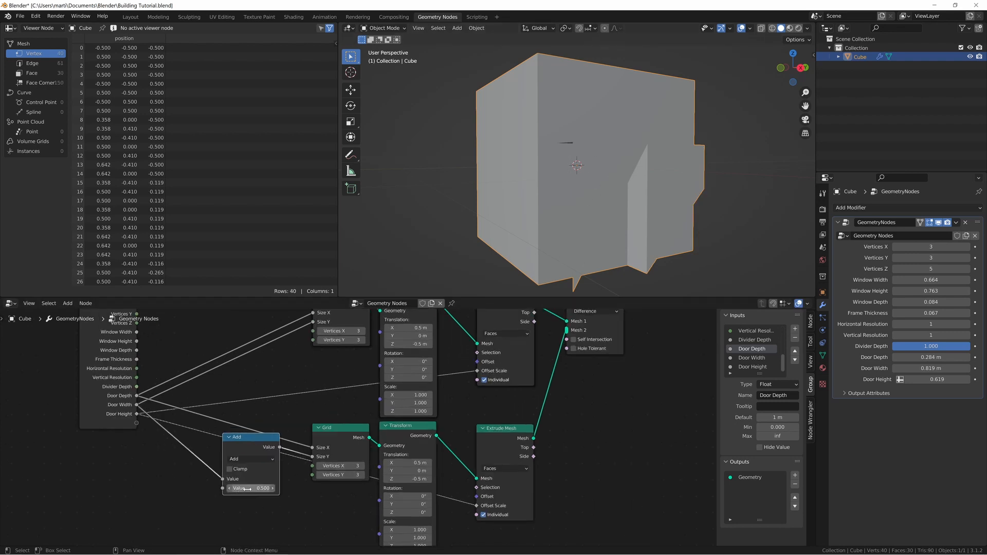
left_click(274, 439)
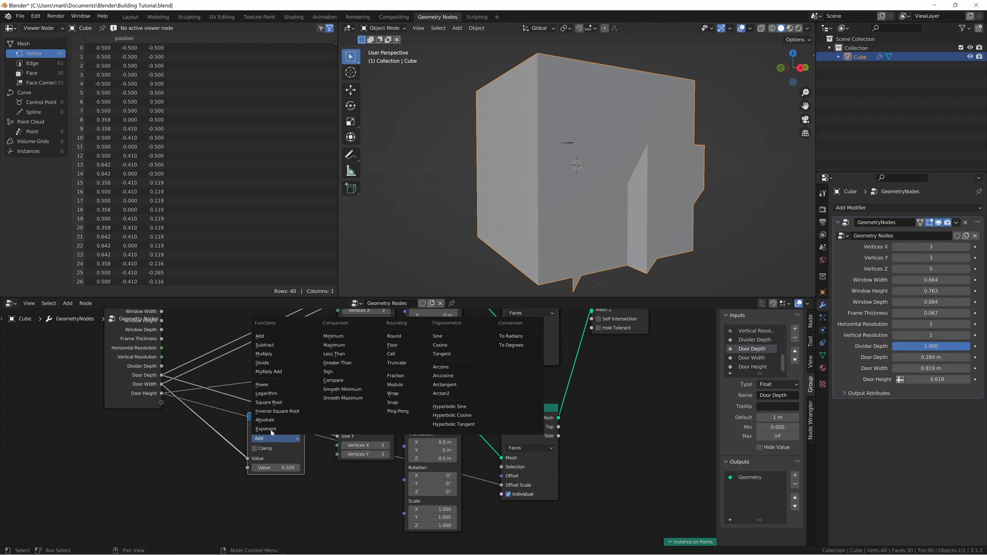
left_click(265, 345)
left_click_drag(272, 467, 231, 467)
Step: Duplicate the Subtract node onto the Door Height link into the lower Extrude Mesh's Offset Scale, with a value of 0.130
key("shift+d")
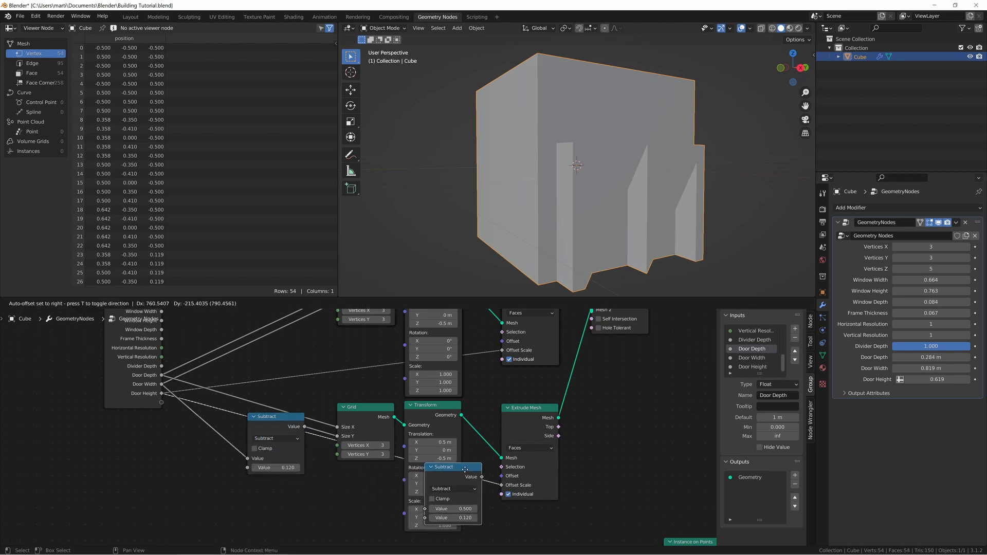
left_click(466, 469)
mouse_move(437, 519)
left_mouse_down("shift")
mouse_move(453, 519)
mouse_move(437, 519)
left_mouse_up("shift")
left_click_drag(431, 476, 292, 491)
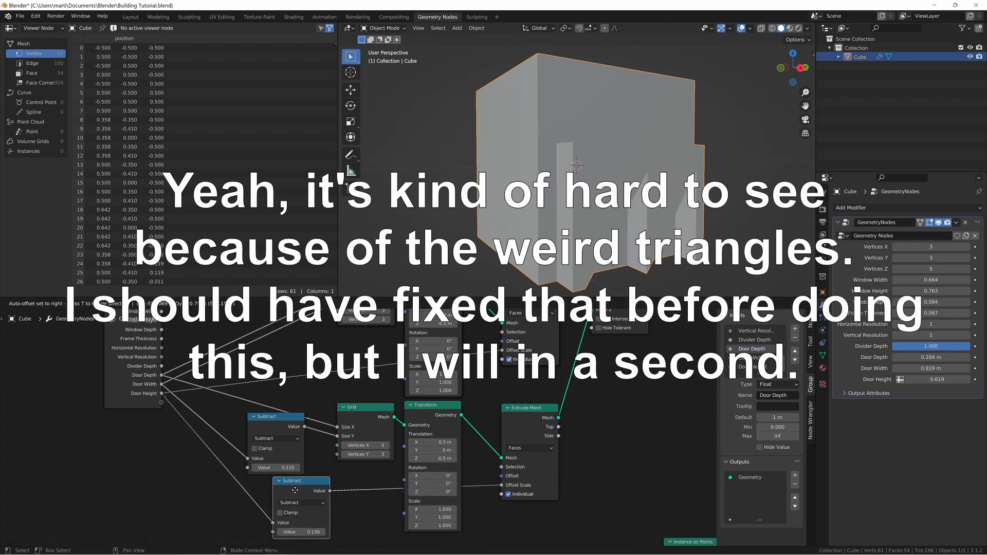
Step: Expose the first Subtract node's second value as a new group input and feed it into the other Subtract node too
middle_click_drag(198, 418, 283, 397)
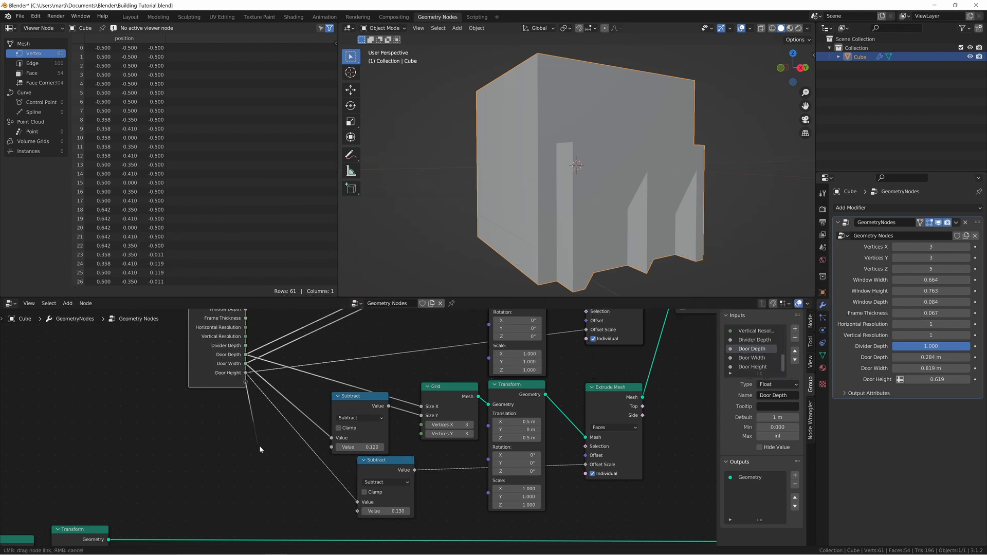
left_click_drag(245, 382, 331, 447)
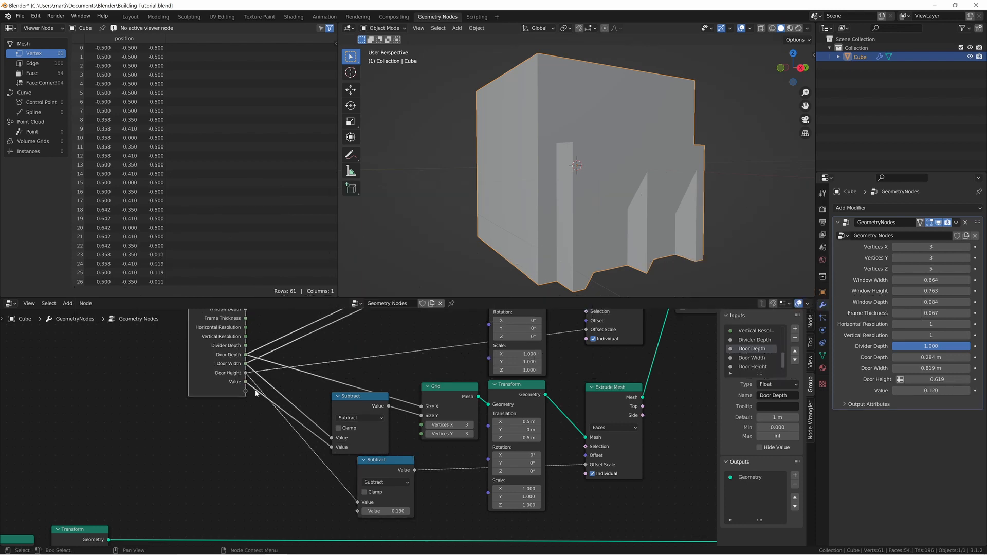
left_click_drag(246, 383, 357, 511)
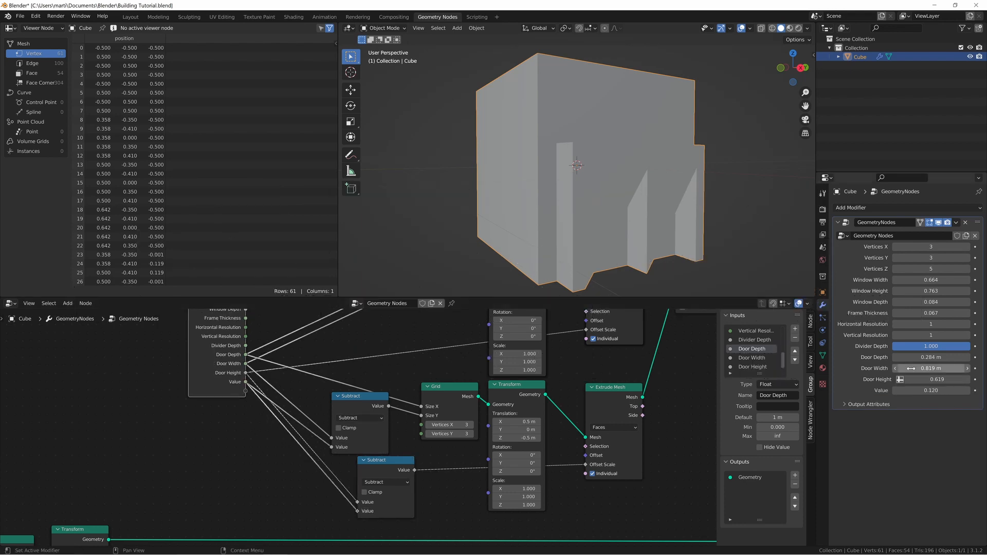
Step: Rename the new group input Frame Thickness and move the Group Input node slightly away from the Subtract nodes
scroll(736, 359, "down", 1)
double_click(745, 367)
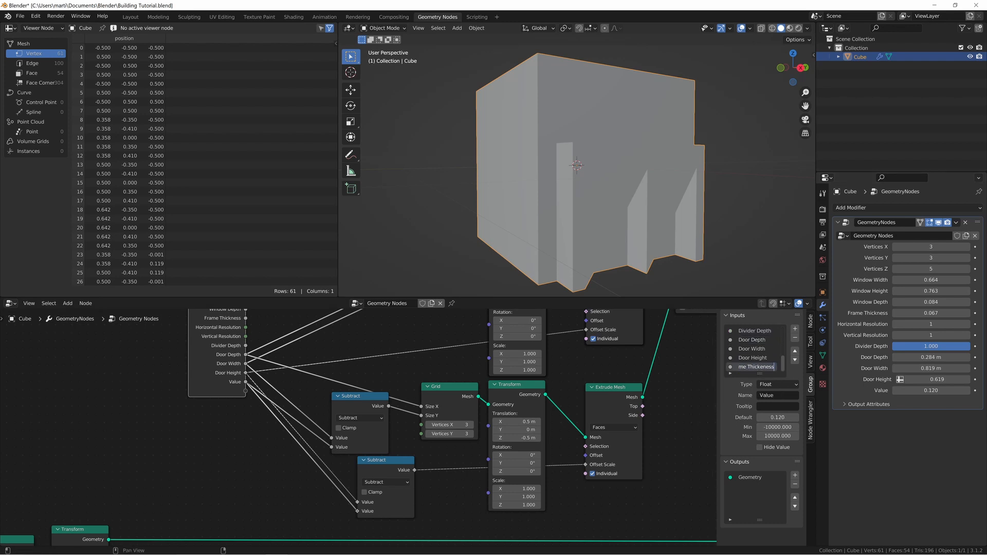
key("Return")
double_click(762, 368)
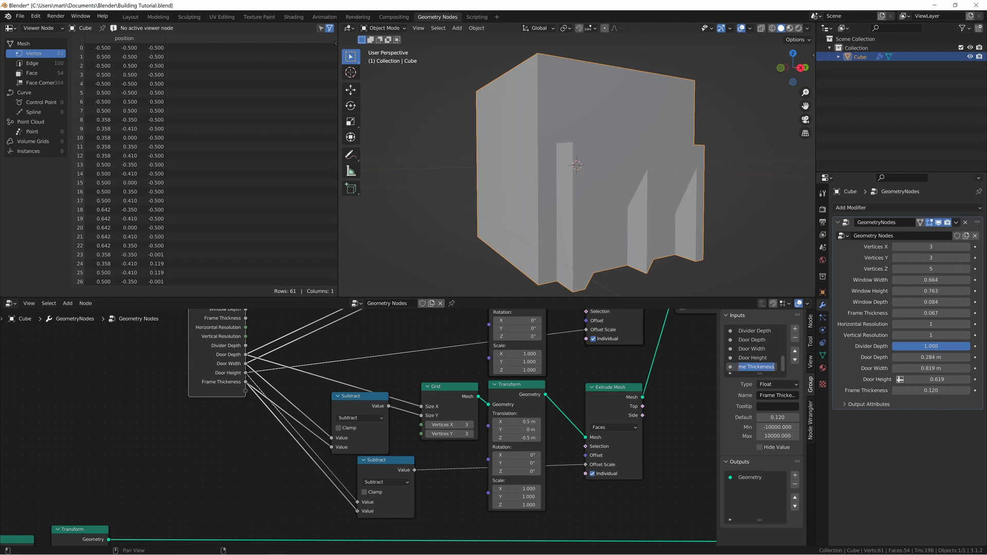
left_click(762, 367)
key("Return")
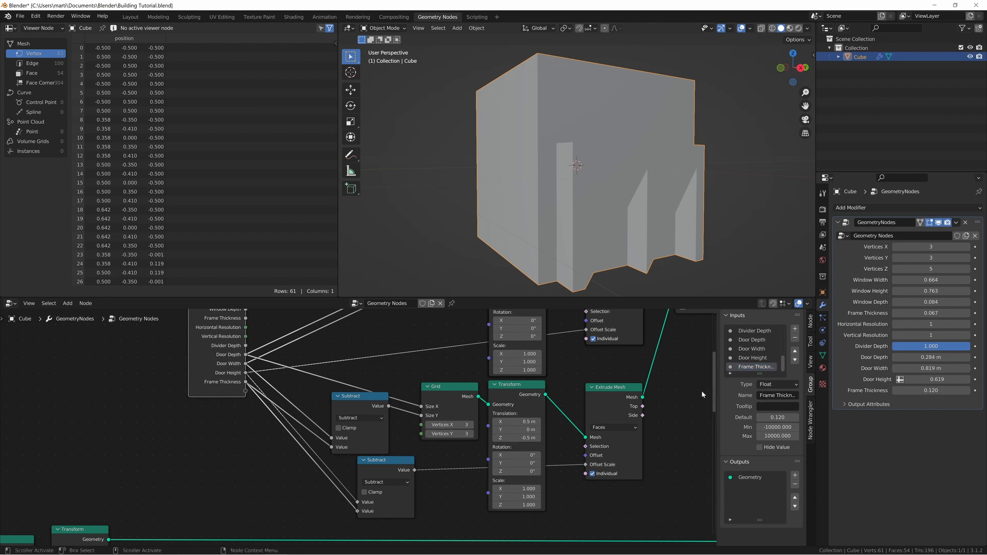
left_click_drag(235, 387, 222, 401)
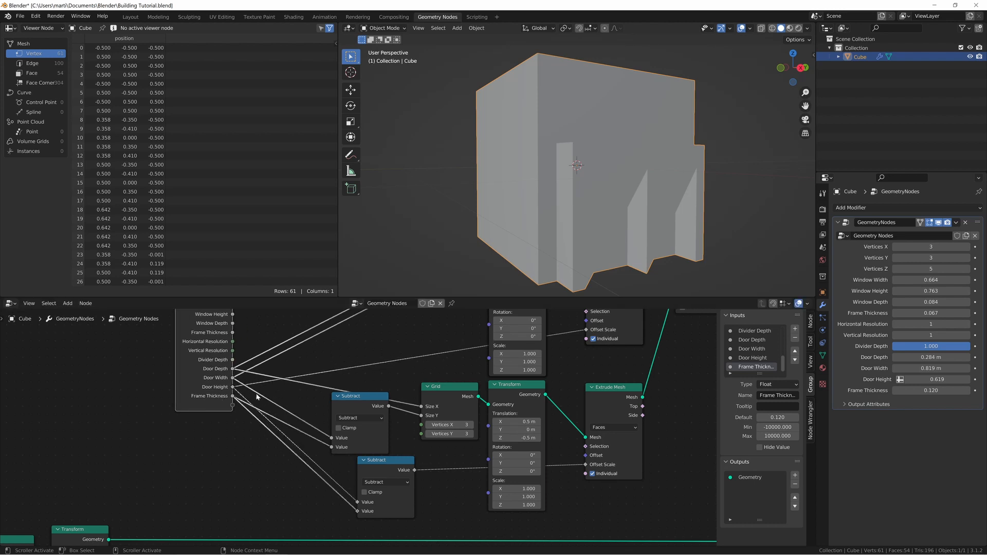
Step: Vary the Frame Thickness modifier value, ending at 0.119, and inspect the door opening on the front of the module
left_click_drag(930, 389, 953, 389)
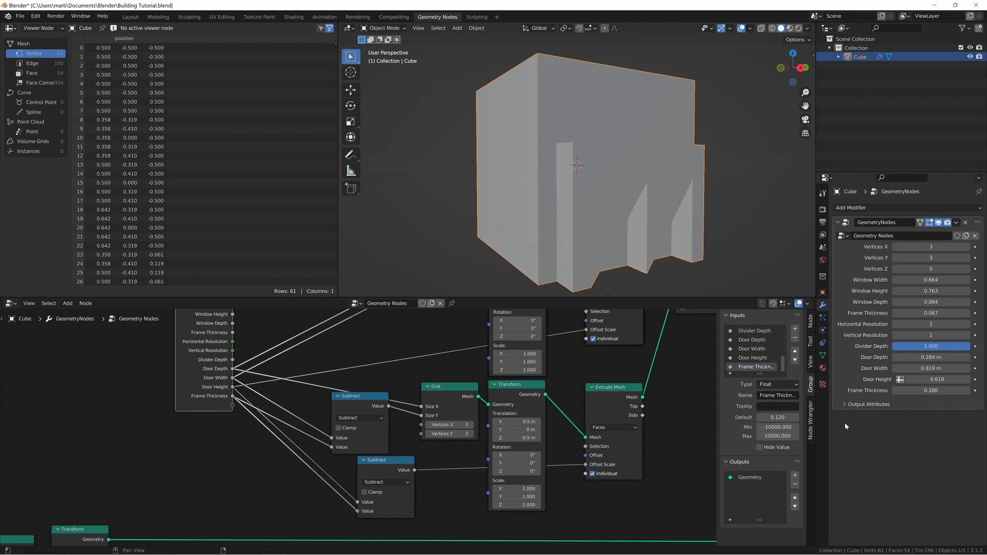
left_click_drag(930, 390, 968, 390)
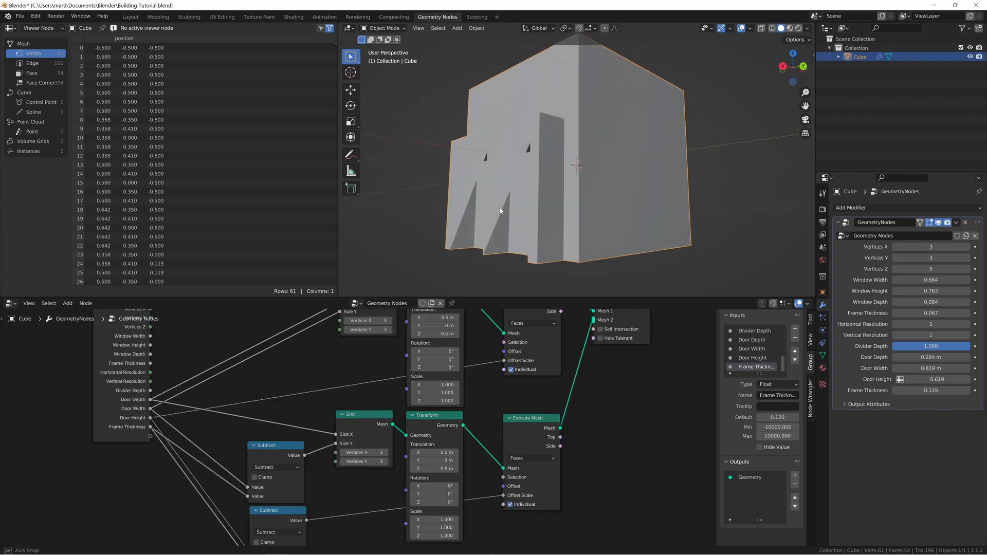
middle_click_drag(488, 206, 503, 207)
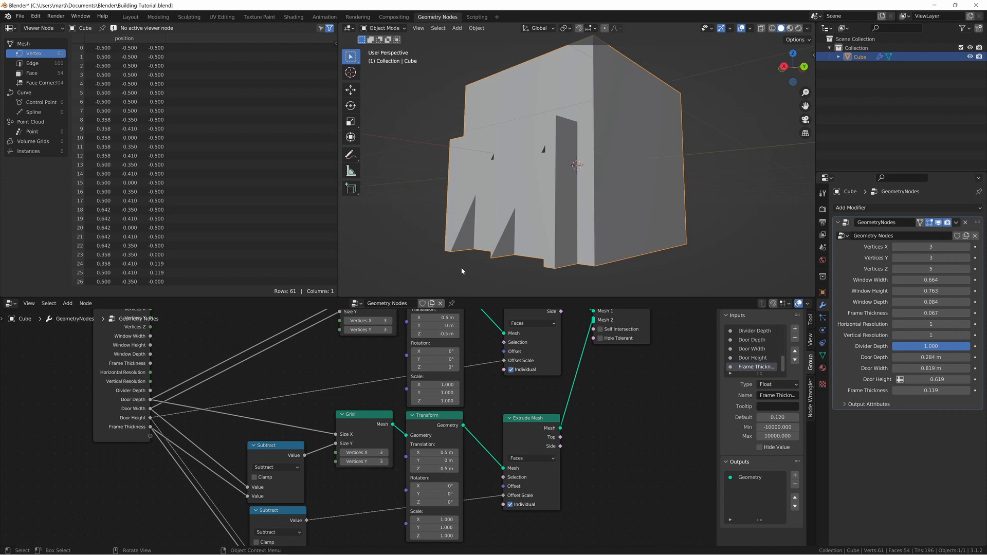
middle_click_drag(461, 267, 486, 169)
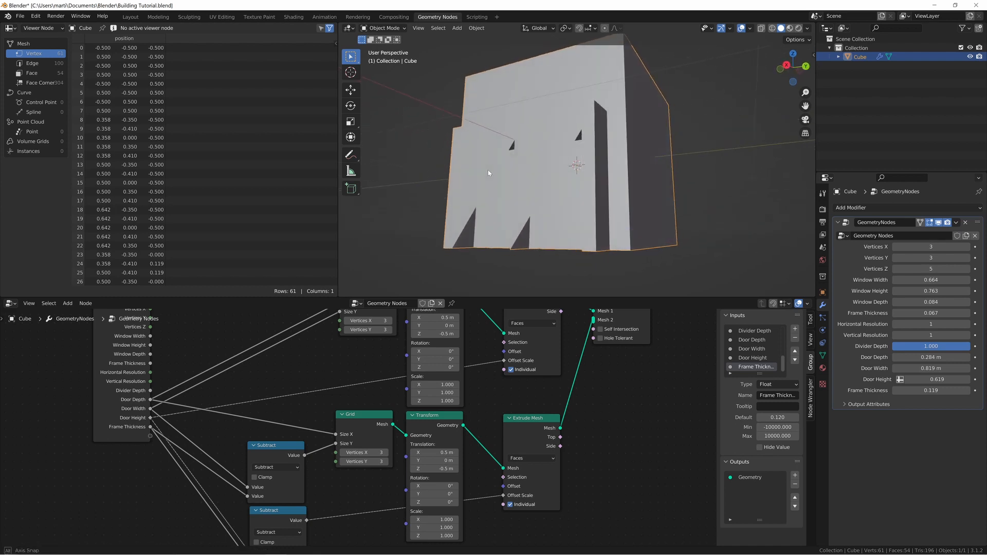
middle_click_drag(324, 376, 362, 374)
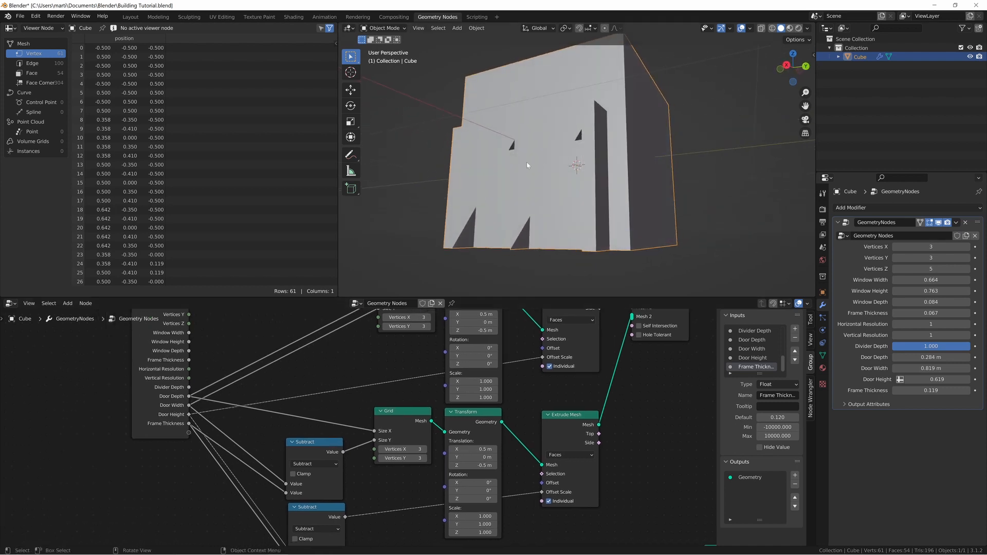
middle_click_drag(648, 310, 644, 332)
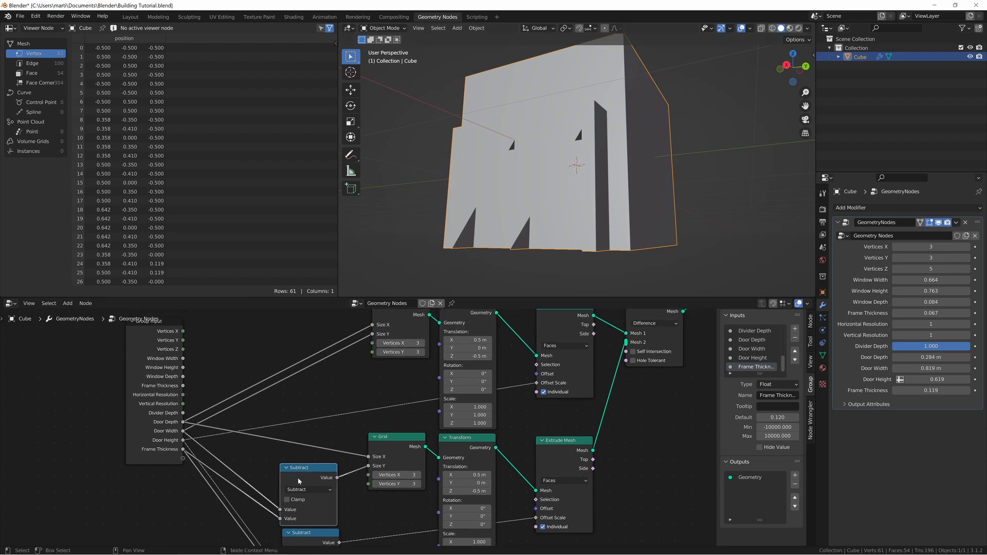
key("shift+d")
key("Escape")
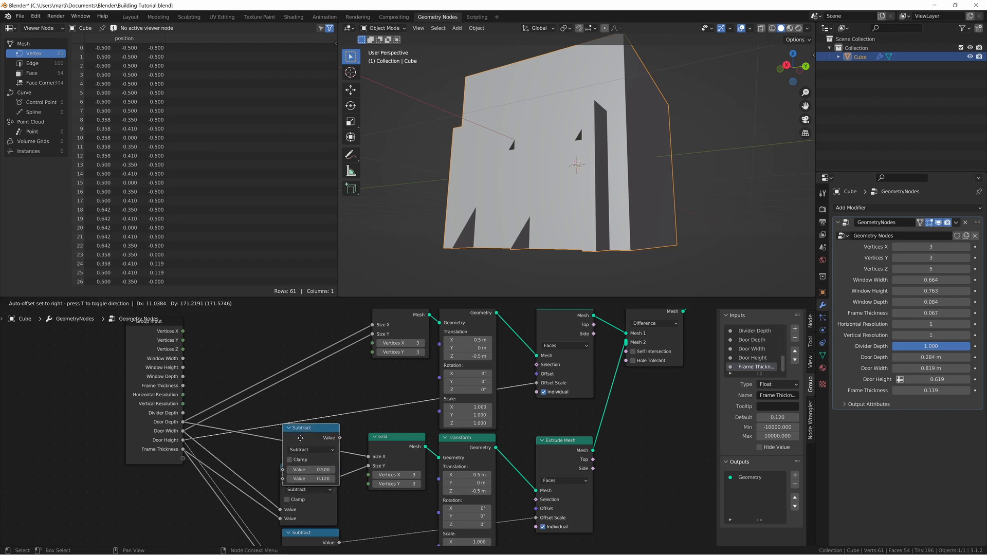
key("ctrl+z")
Step: Duplicate the Subtract node onto the Door Depth link into the lower Grid's Size X and make it Add with a value of 0.001
key("shift+d")
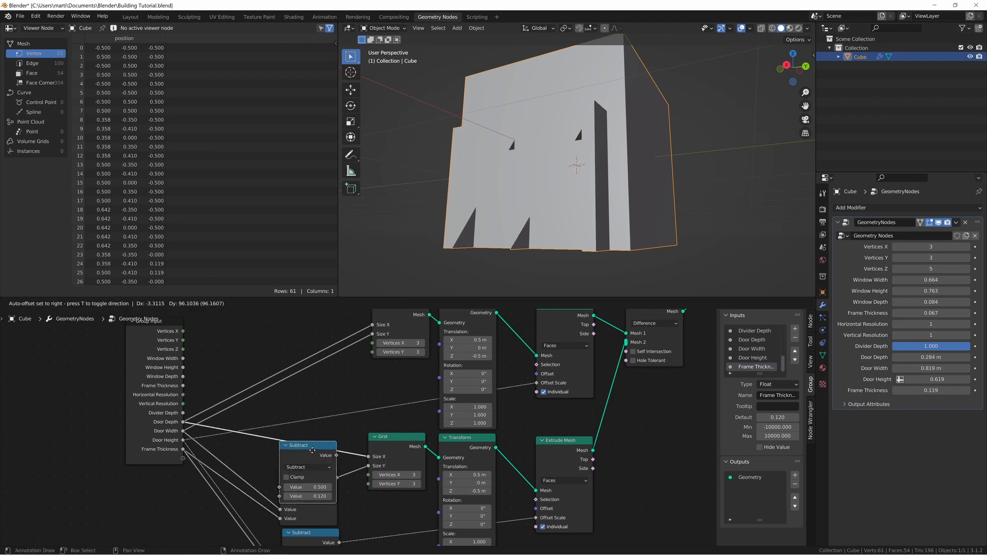
left_click(318, 405)
left_click(314, 424)
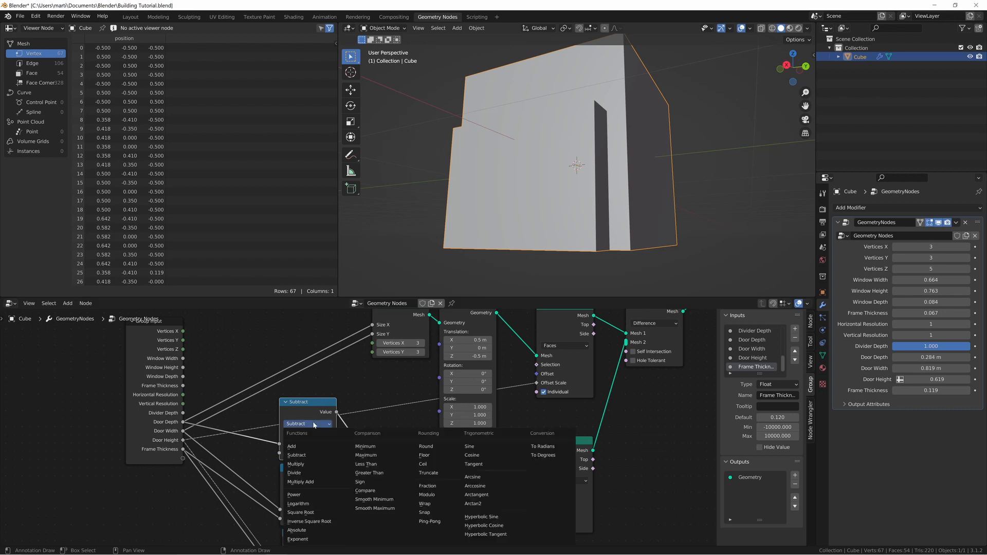
left_click(304, 447)
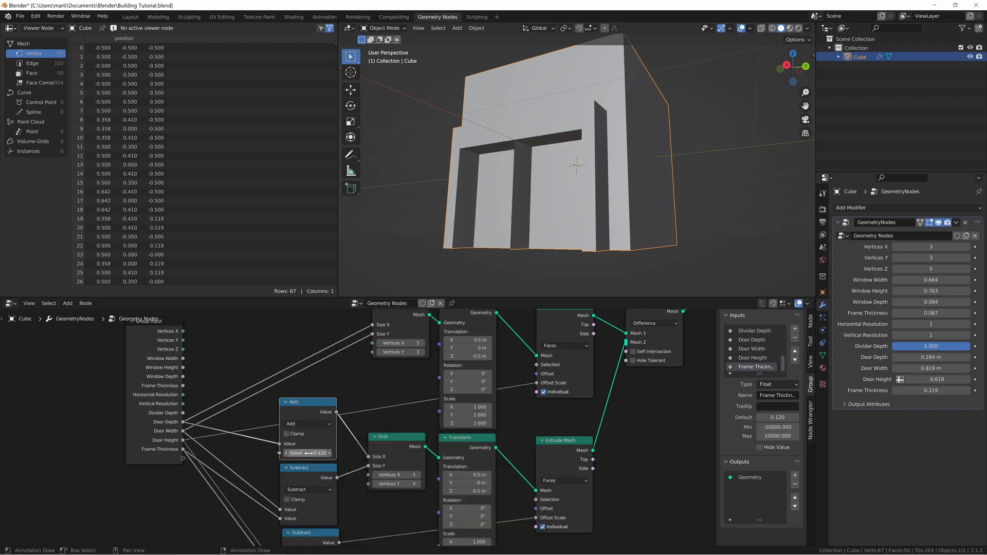
left_click(312, 452)
type("0.001")
key("Return")
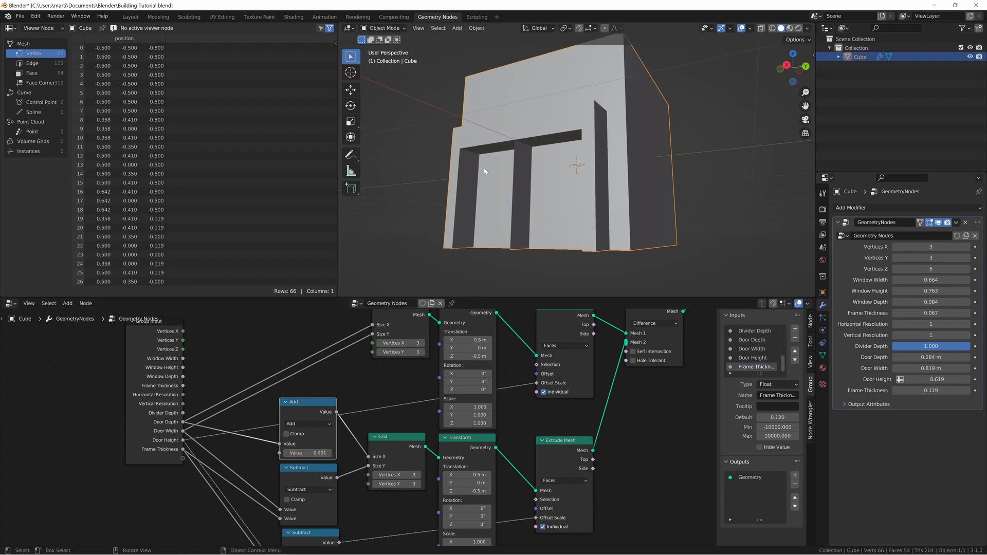
Step: Preview the Mesh Boolean output alone by linking it to the group output, and inspect the door frame geometry
mouse_move(529, 156)
middle_mouse_down()
mouse_move(534, 195)
mouse_move(532, 155)
middle_mouse_up()
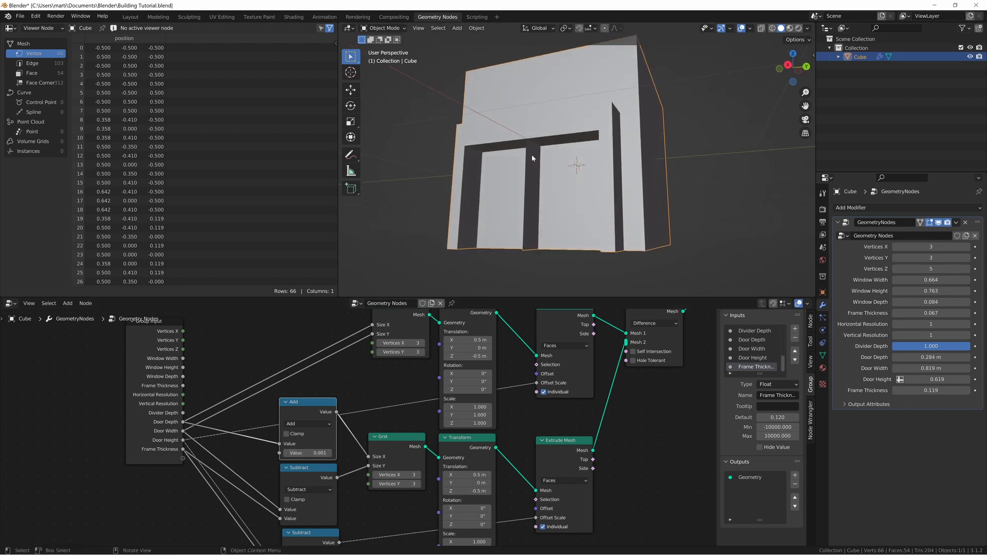
mouse_move(536, 209)
middle_mouse_down()
mouse_move(538, 196)
mouse_move(539, 207)
middle_mouse_up()
middle_click_drag(688, 418, 638, 468)
left_click(615, 354, "ctrl+shift")
middle_click_drag(584, 190, 512, 144)
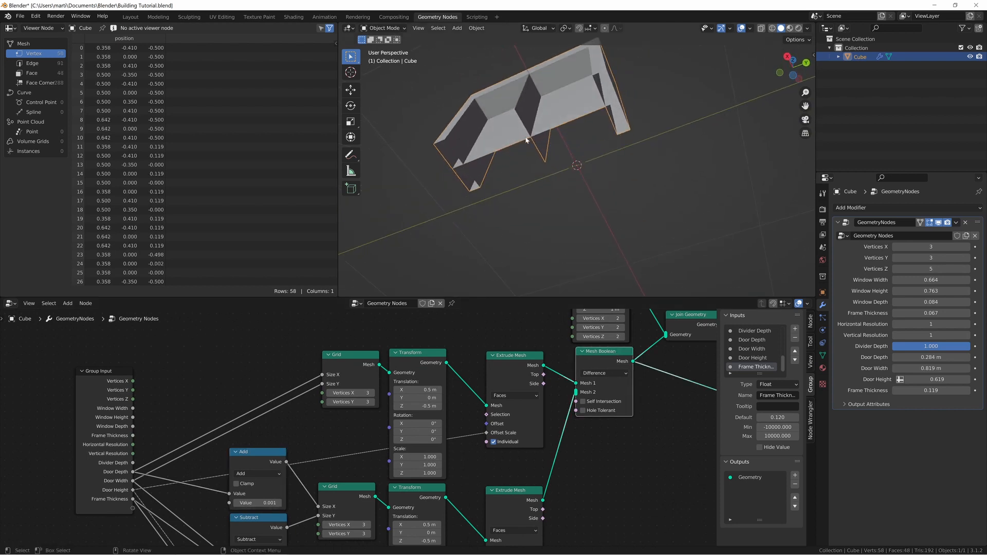
Step: Set the upper Grid node's Vertices X and Vertices Y both to 2
left_click(349, 393)
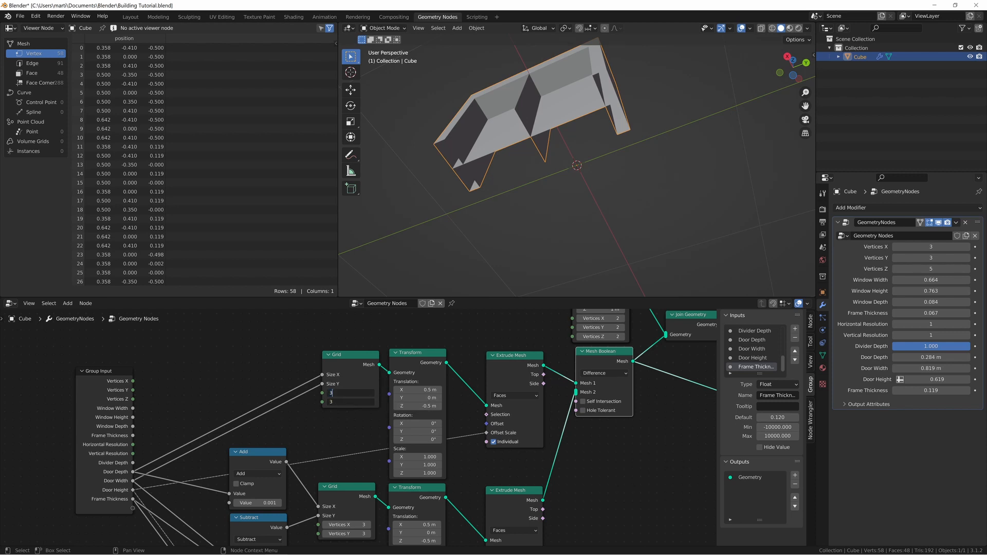
key("Return")
left_click(359, 389)
left_click_drag(355, 393, 355, 402)
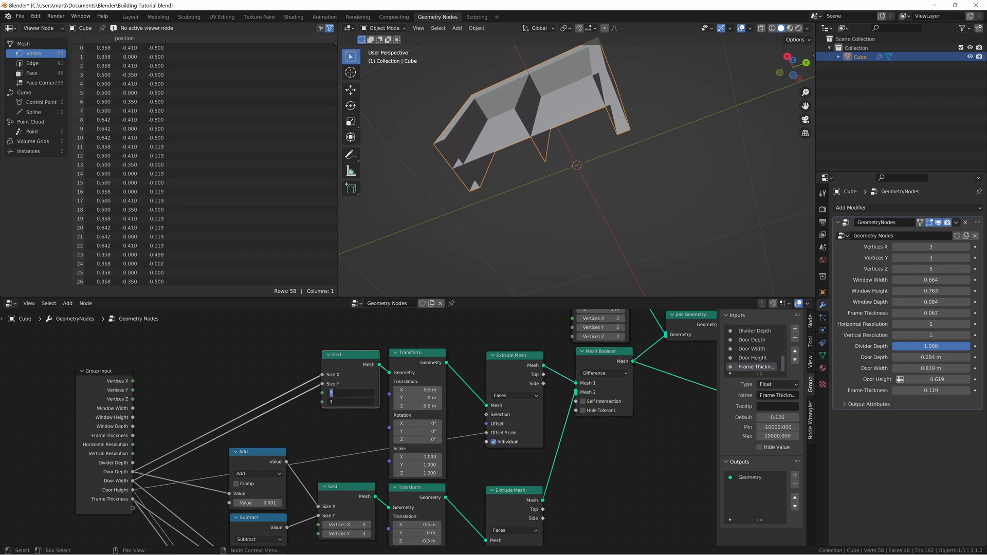
type("2")
key("Return")
Step: Set Vertices X and Vertices Y to 2 on the lower Grid node as well
middle_click_drag(341, 432, 349, 380)
left_click_drag(357, 472, 356, 481)
type("2")
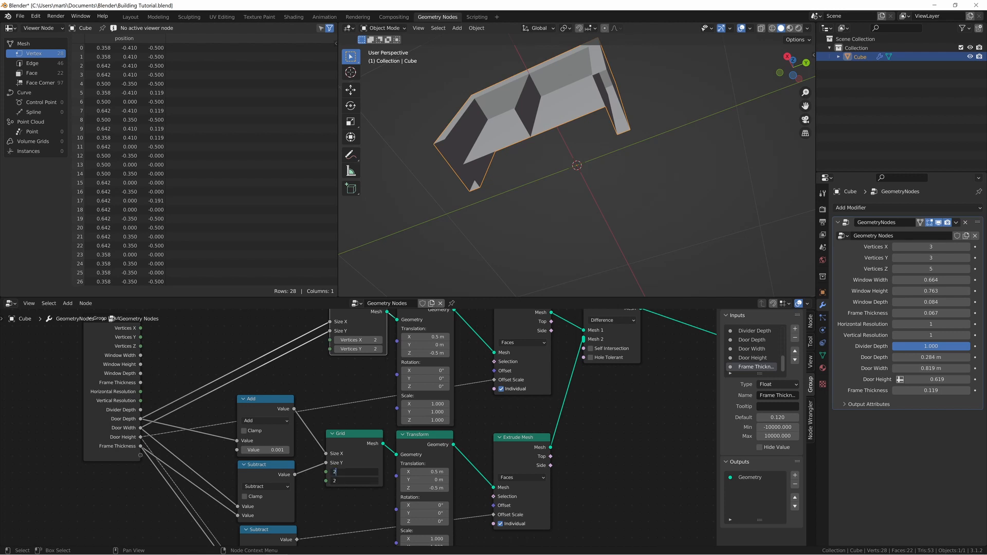
key("Return")
Step: Adjust the modifier's Door Depth to 0.169 m, Door Width to 0.697 m, Door Height to 0.596 and Frame Thickness to 0.144
middle_click_drag(513, 264, 561, 198)
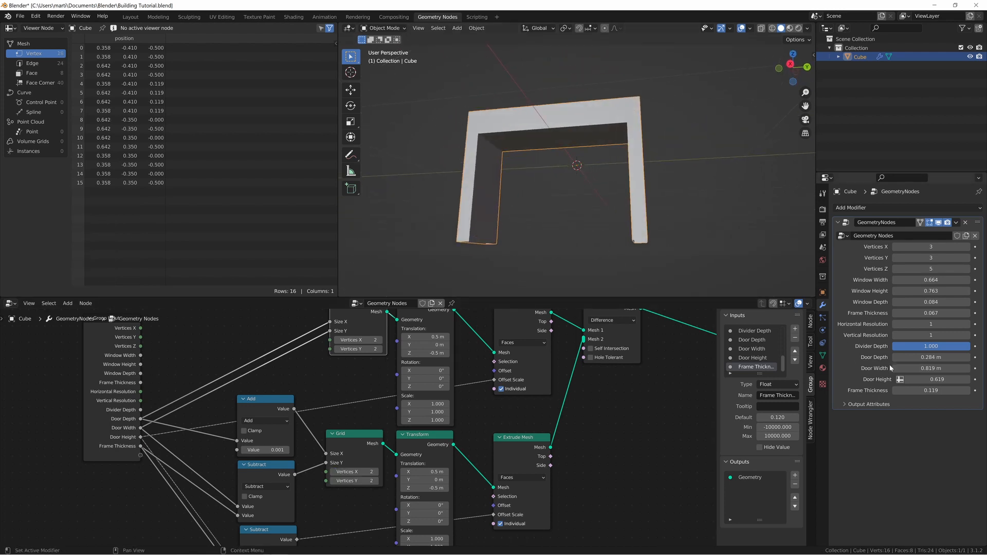
left_click_drag(934, 357, 924, 368)
left_click_drag(930, 379, 932, 391)
middle_click_drag(594, 226, 604, 235)
middle_click_drag(504, 134, 541, 141)
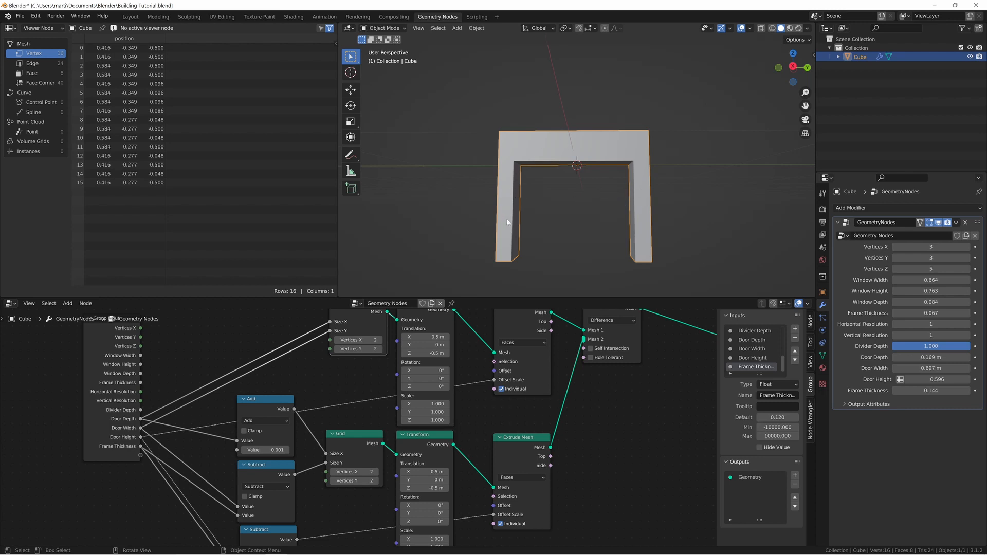
Step: Insert another Subtract node with a value of 0.130 on the Frame Thickness link into the Door Height Subtract node
middle_click_drag(247, 459, 278, 424)
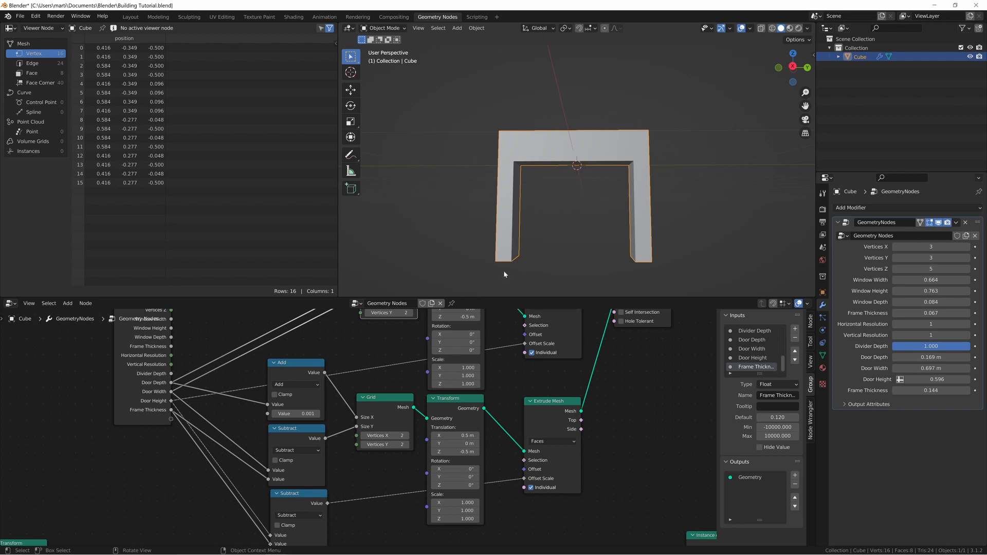
middle_click_drag(344, 486, 372, 430)
left_click_drag(322, 442, 284, 442)
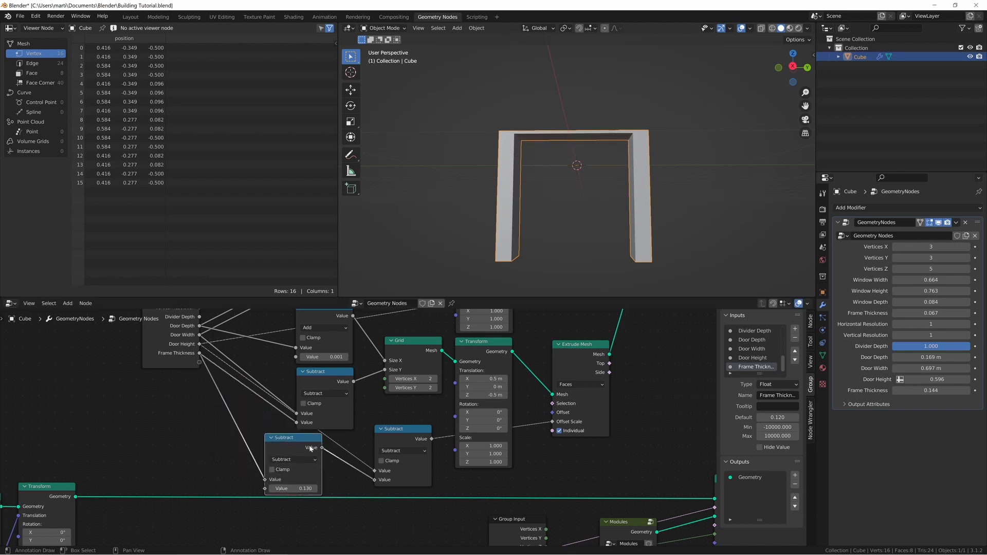
Step: Change the node on the Frame Thickness link from Subtract to Divide and set its divisor to 2
left_click(293, 459)
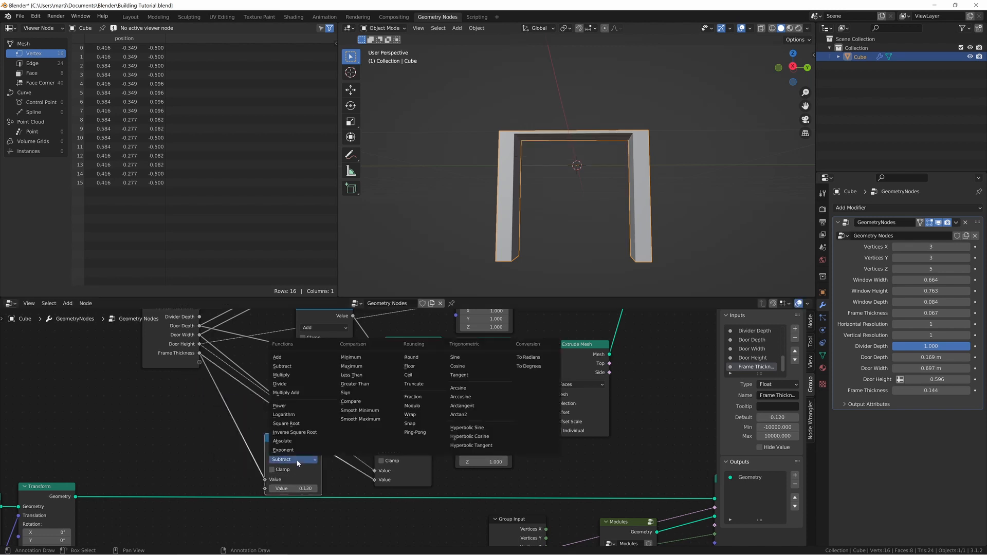
left_click(288, 384)
left_click(292, 489)
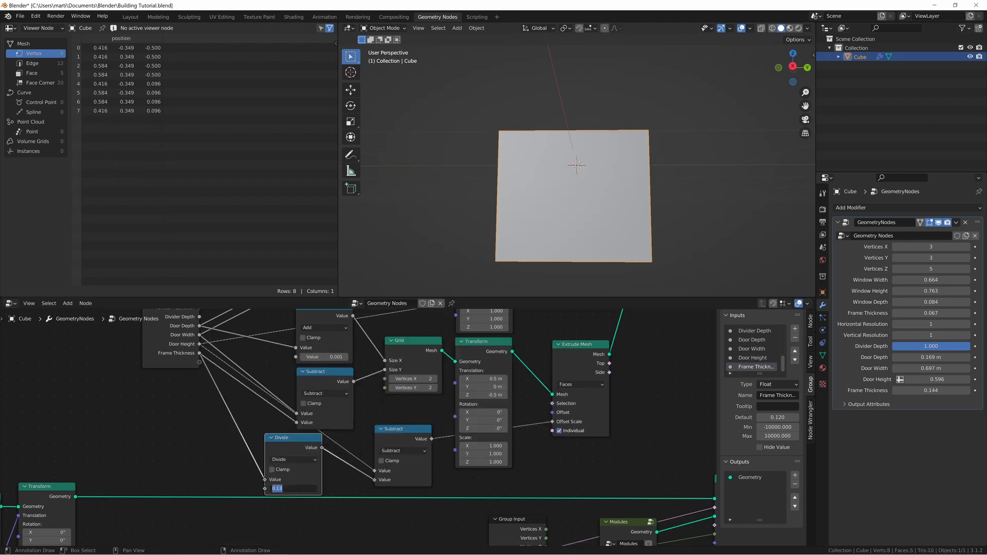
type("2")
key("Return")
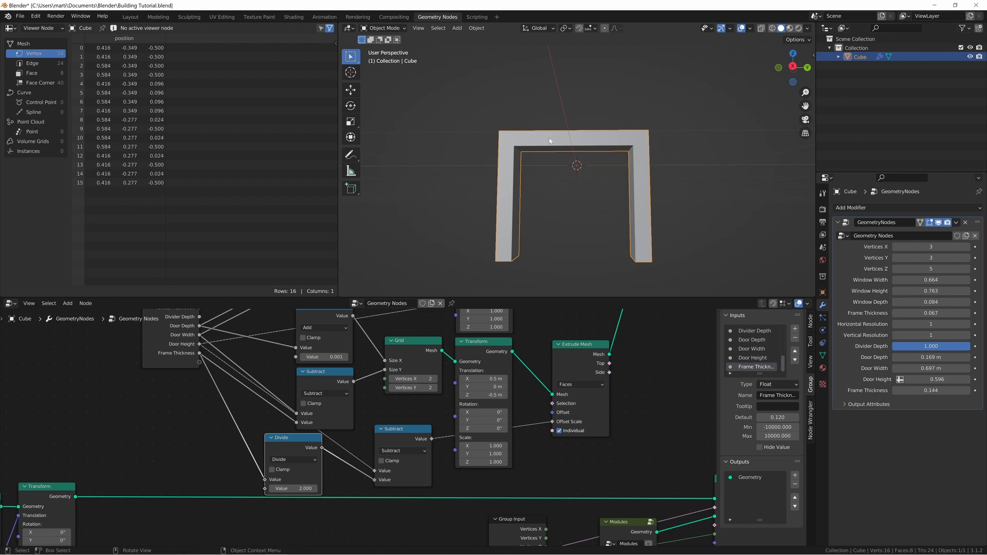
Step: Set the modifier's Door Height to 0.836 and its Door Depth to 0.138 m
left_click_drag(287, 449, 314, 447)
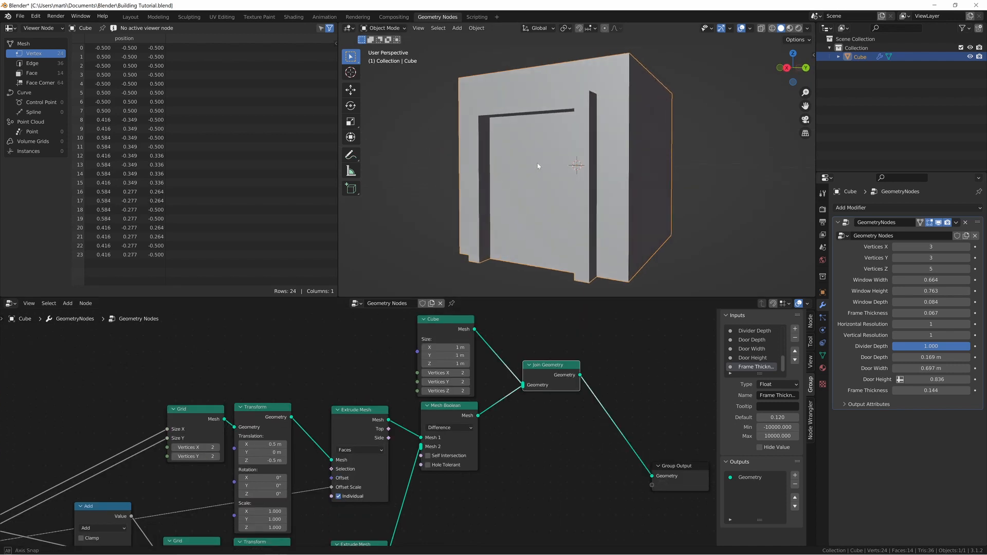
middle_click_drag(538, 166, 533, 167)
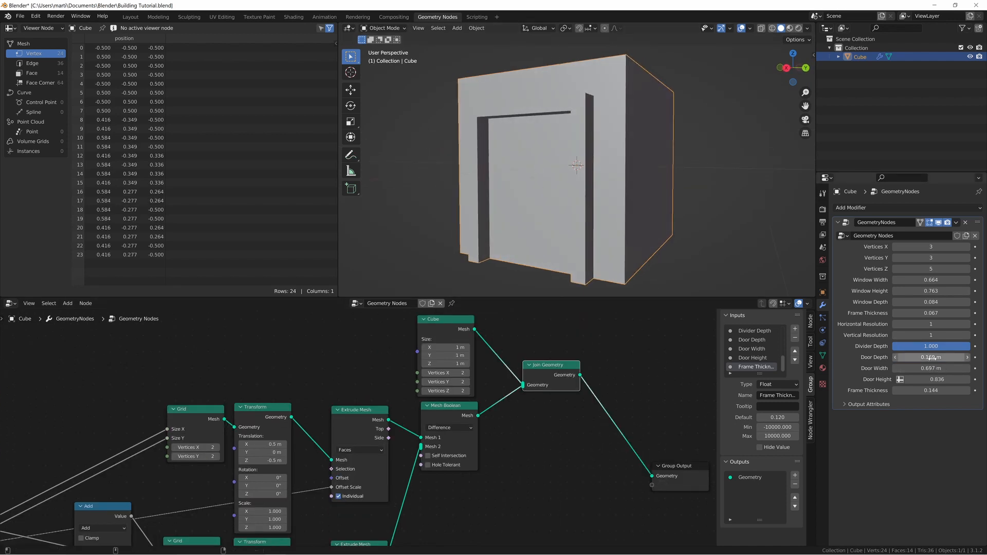
left_click_drag(933, 358, 918, 359)
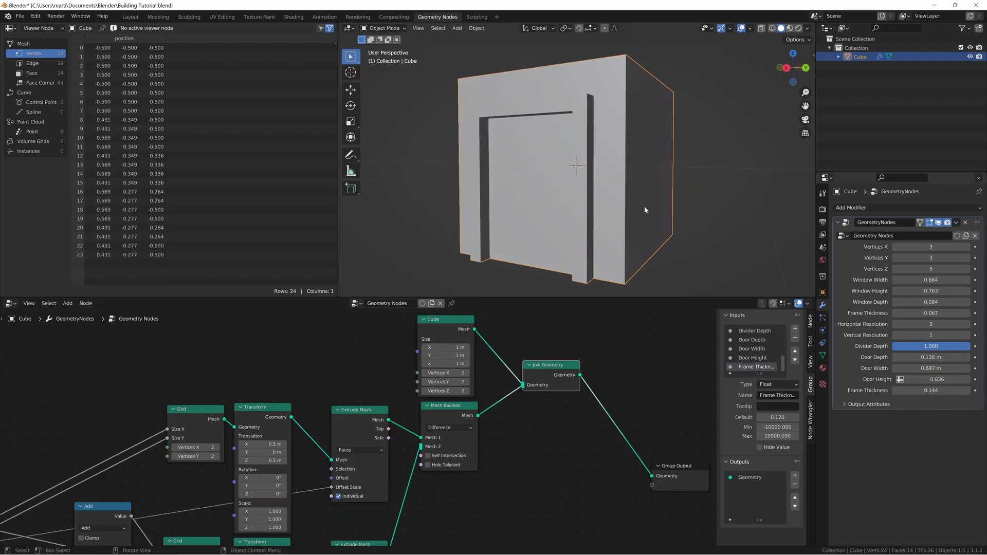
Step: Circle the two lower ends of the door frame with annotation strokes on the underside of the model
middle_click_drag(536, 161, 530, 142)
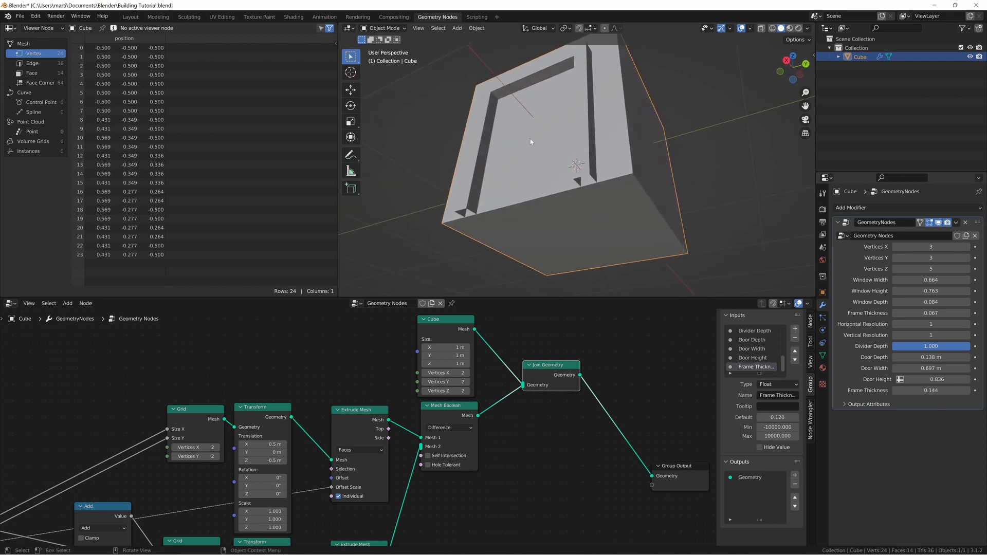
middle_click_drag(468, 212, 463, 201)
key("shift+space")
key("d")
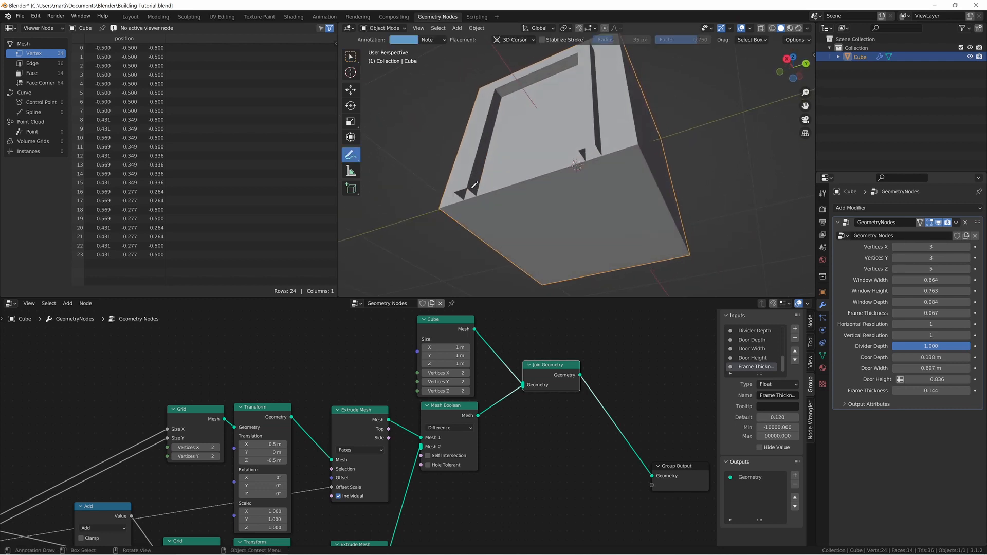
left_click_drag(456, 201, 466, 193)
mouse_move(595, 146)
left_mouse_down()
mouse_move(606, 156)
mouse_move(594, 142)
left_mouse_up()
Step: Preview the upper Extrude Mesh node's geometry from below, and restore the Join Geometry node as the output
middle_click_drag(348, 403, 379, 348)
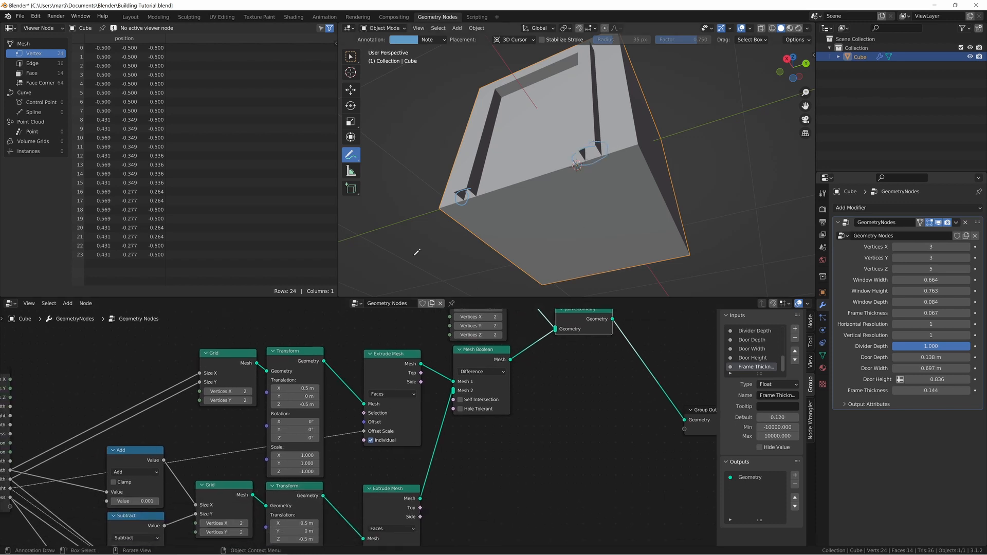
left_click(377, 367)
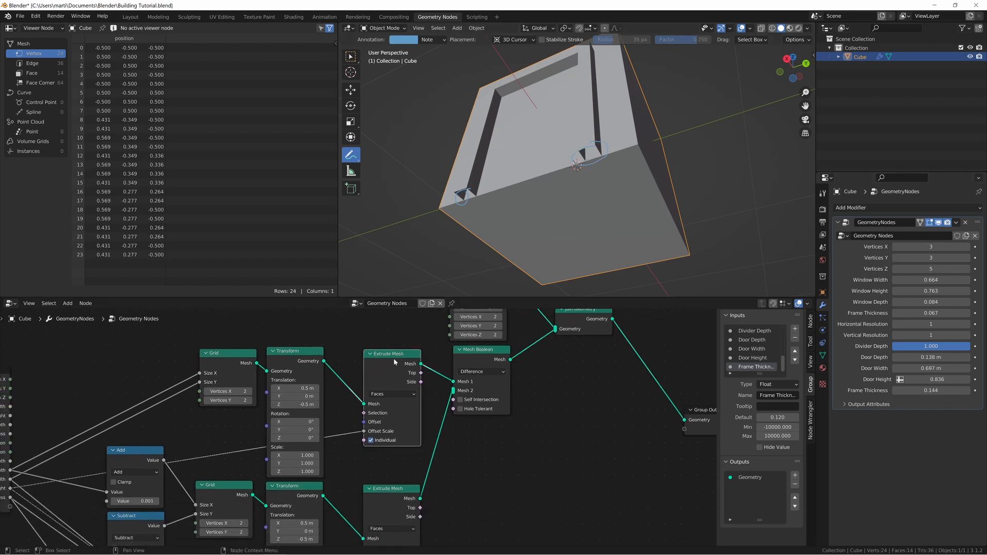
left_click(393, 359, "ctrl+shift")
middle_click_drag(483, 154, 497, 142)
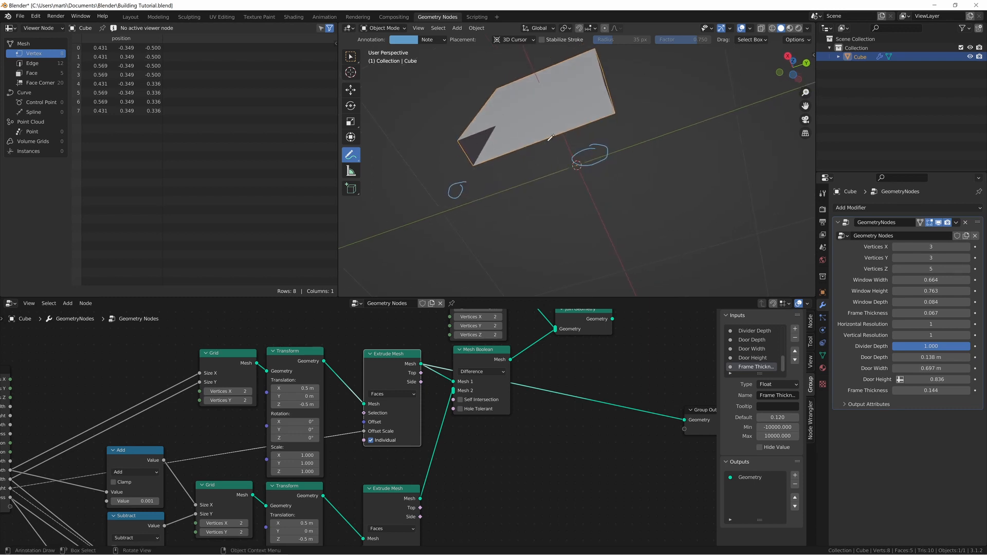
middle_click_drag(539, 365, 535, 377)
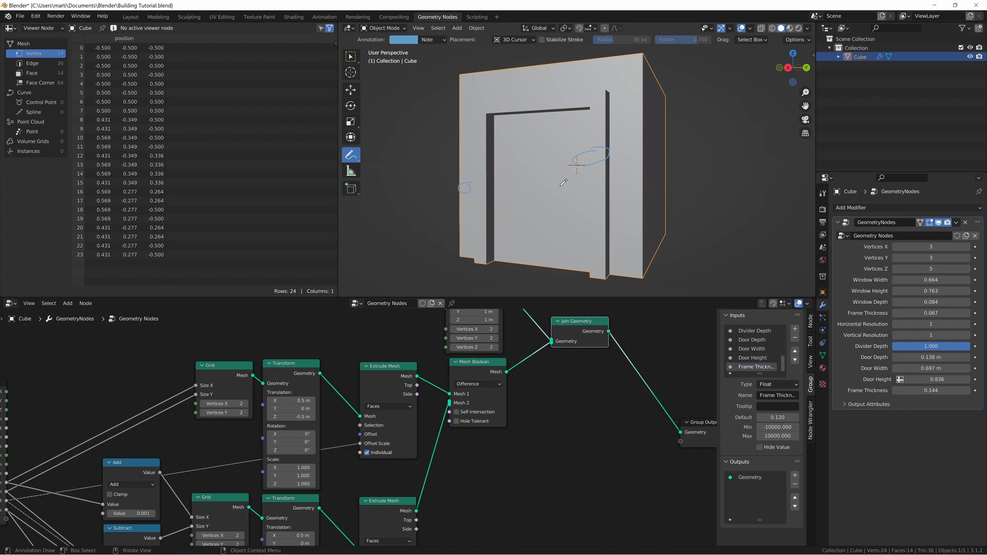
Step: Erase both annotation circles and return to the Select Box tool
key("shift+space")
left_click(526, 225)
left_click_drag(446, 187, 628, 150)
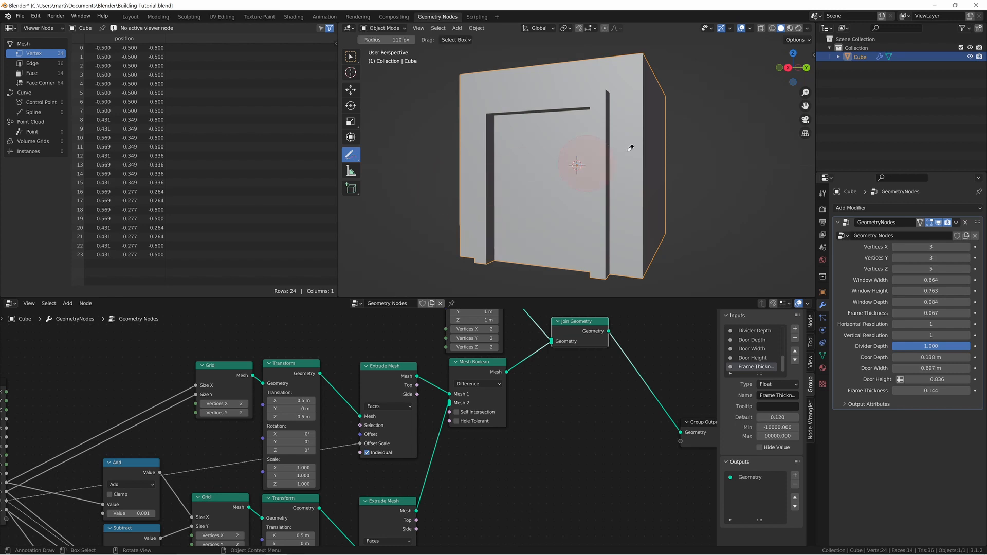
key("shift+space")
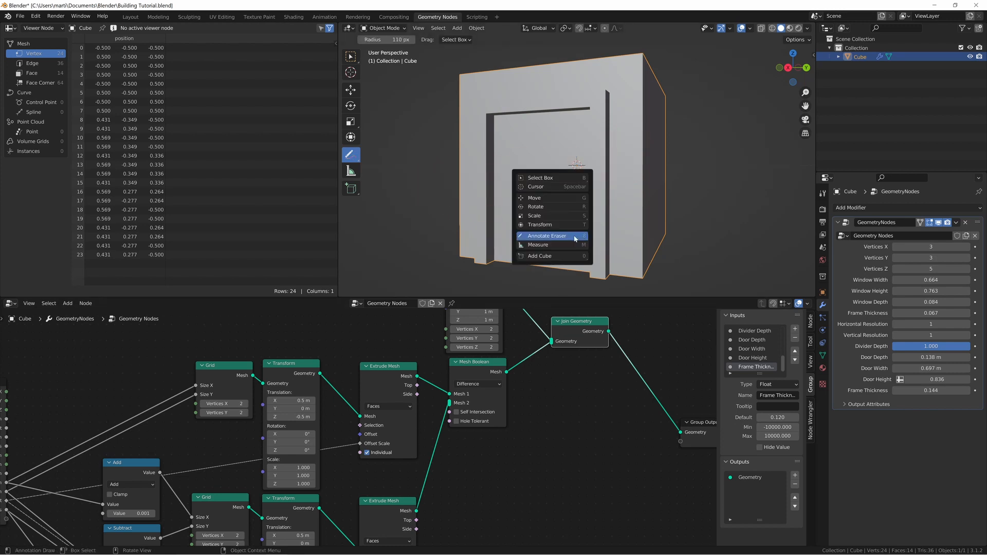
left_click(563, 178)
Step: Combine the door-building nodes into a node group named Door Module
scroll(557, 446, "down", 5)
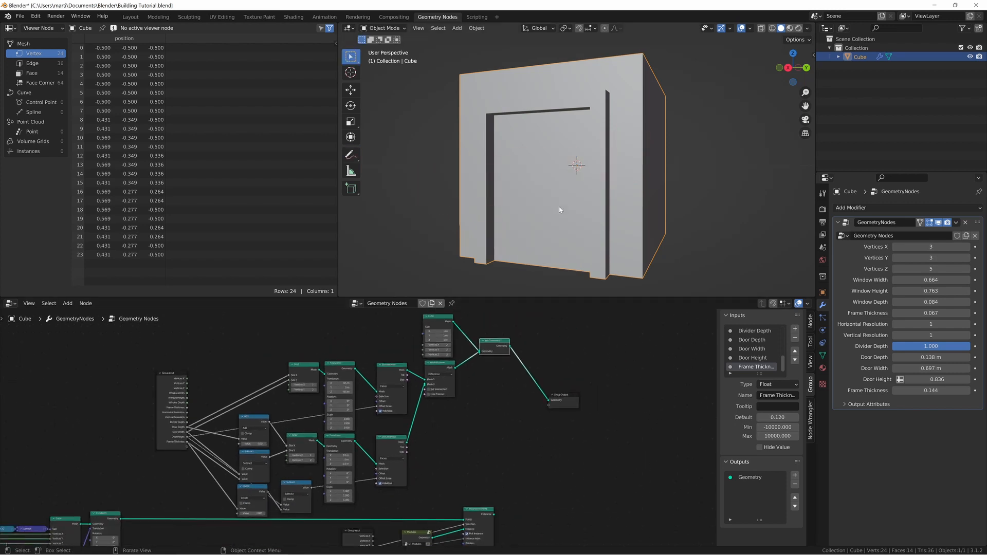
mouse_move(559, 209)
middle_mouse_down()
mouse_move(545, 220)
mouse_move(553, 226)
middle_mouse_up()
scroll(468, 412, "down", 3)
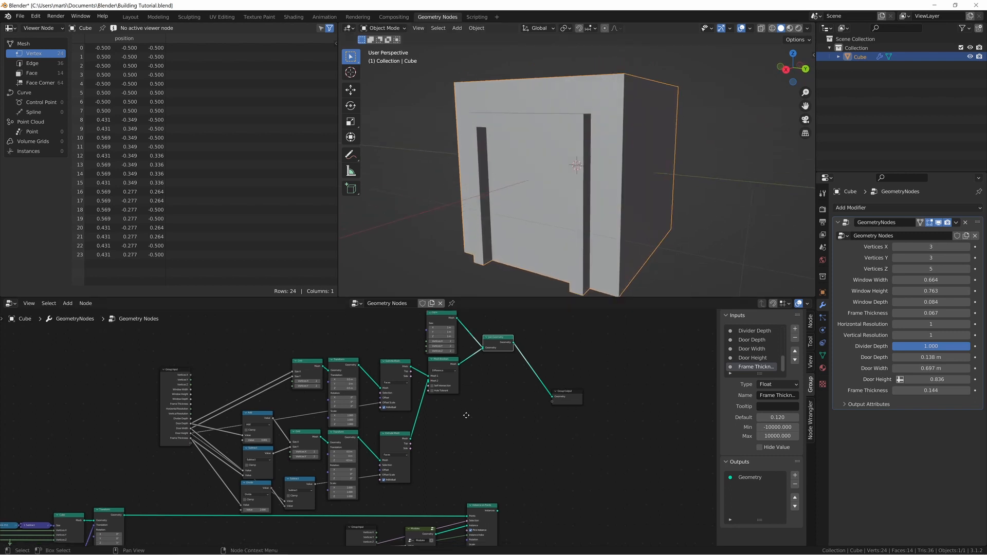
middle_click_drag(473, 402, 469, 415)
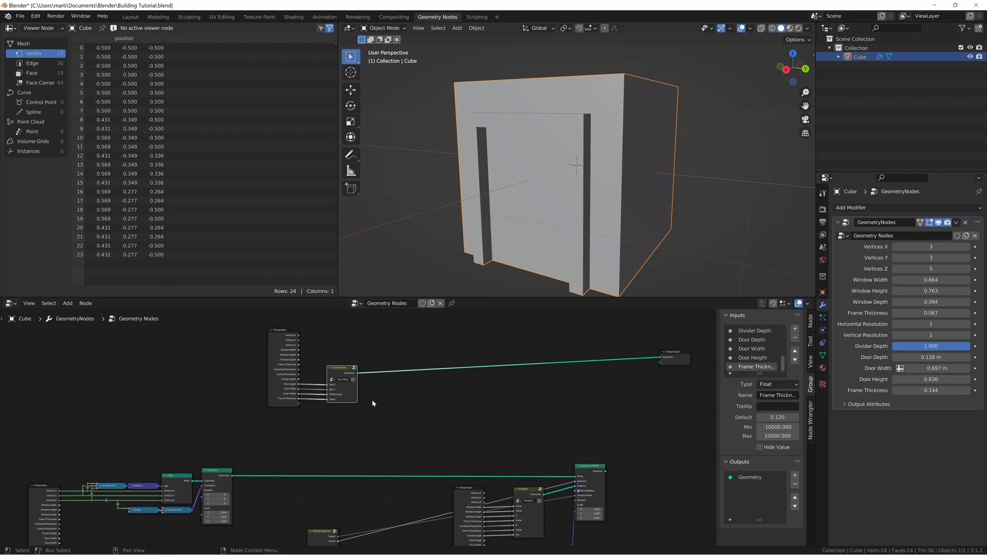
scroll(374, 400, "down", 2)
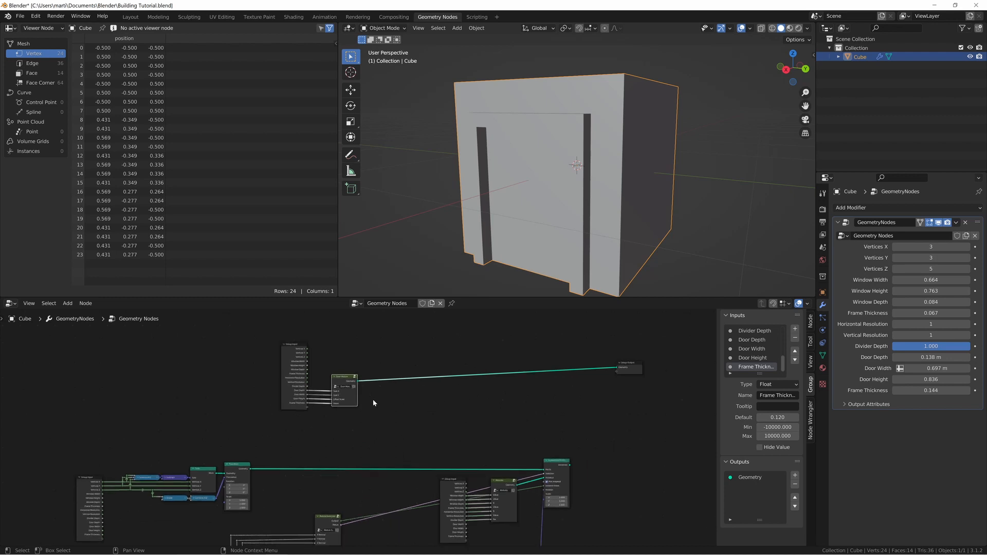
Step: Cut the links feeding the Door Module node and delete it from the main node tree
scroll(374, 403, "up", 2)
scroll(374, 406, "up", 3)
left_click_drag(320, 383, 420, 420)
right_click_drag(360, 378, 292, 504, "ctrl")
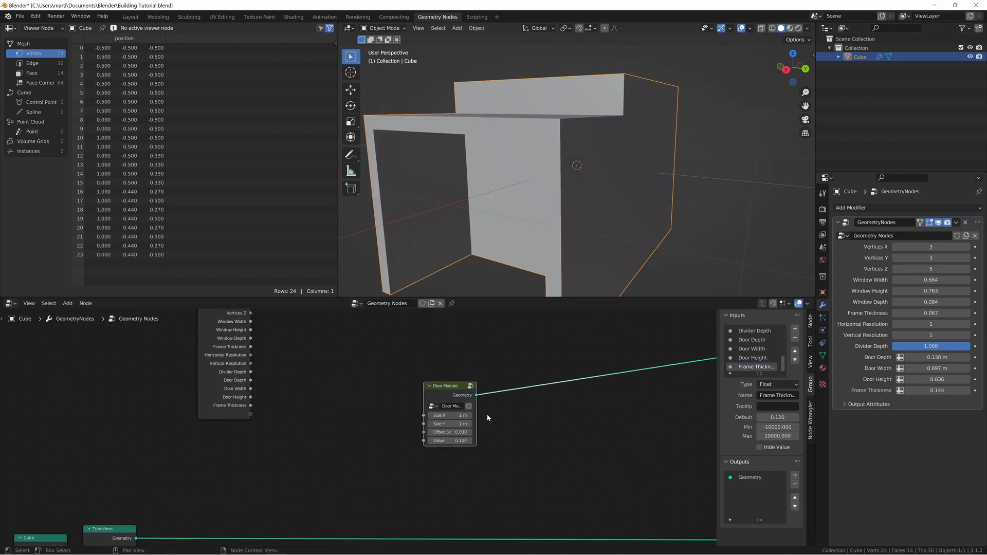
mouse_move(477, 401)
middle_mouse_down()
mouse_move(456, 389)
mouse_move(412, 322)
middle_mouse_up()
key("ctrl+x")
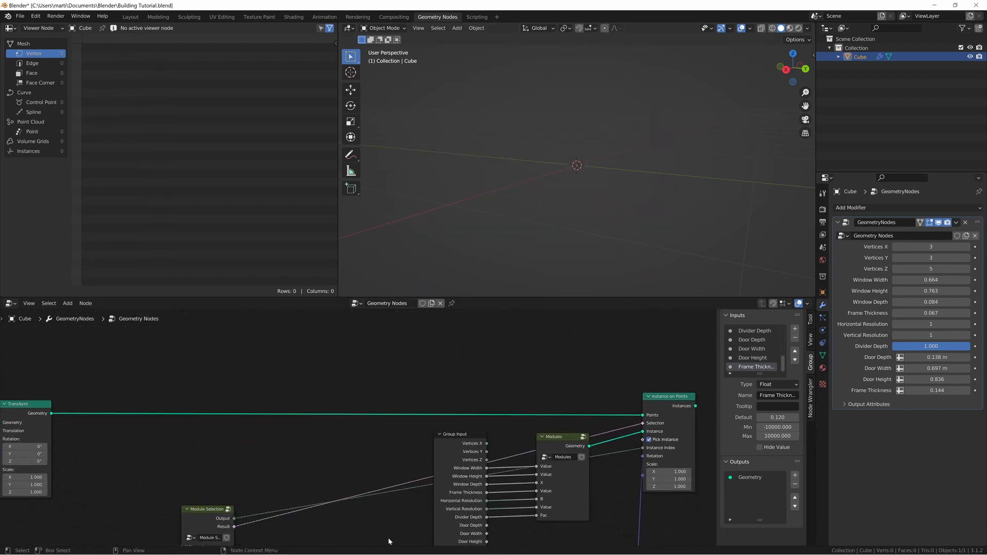
Step: Add the Door Module group inside the Modules group, placing it below the Walls Corner node
left_click(566, 477)
key("Tab")
scroll(557, 470, "down", 4)
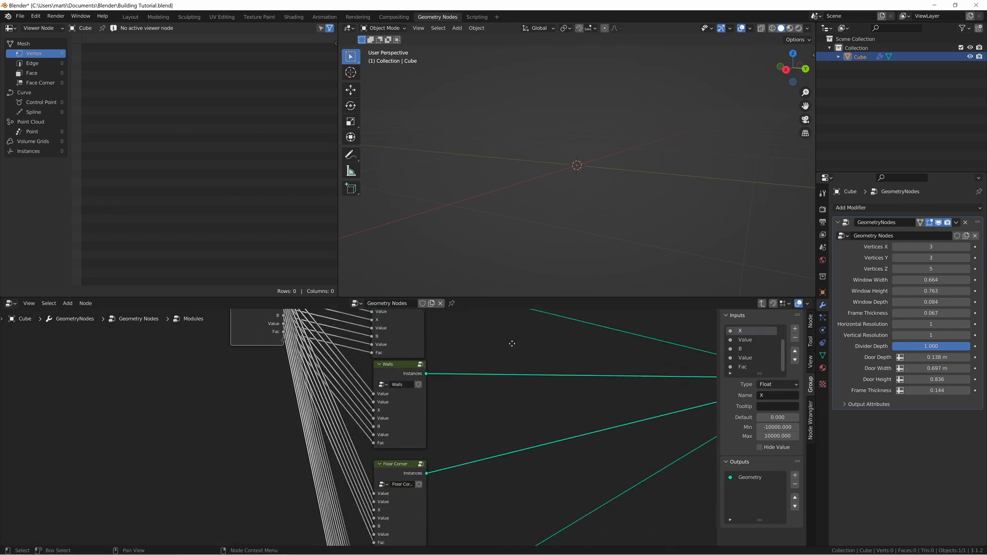
key("shift+a")
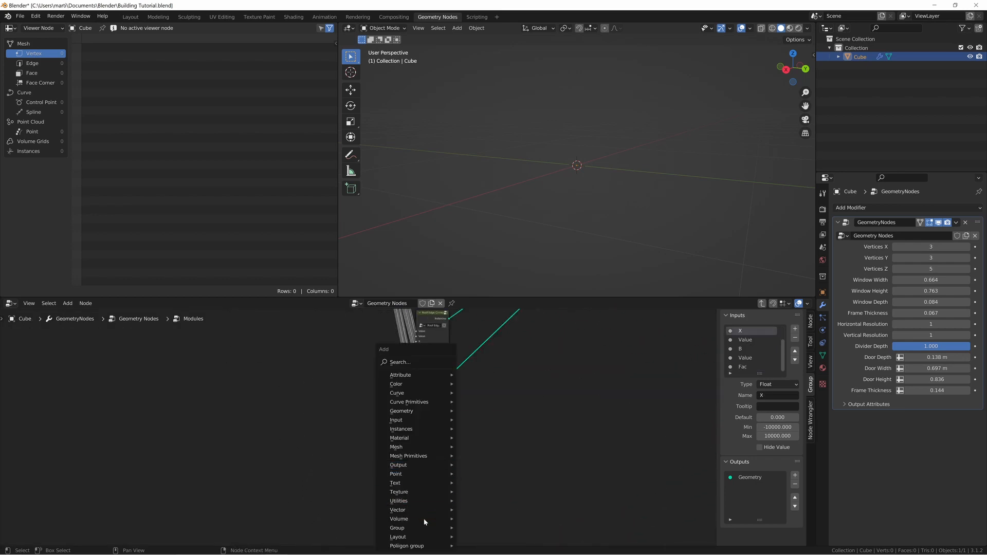
mouse_move(419, 532)
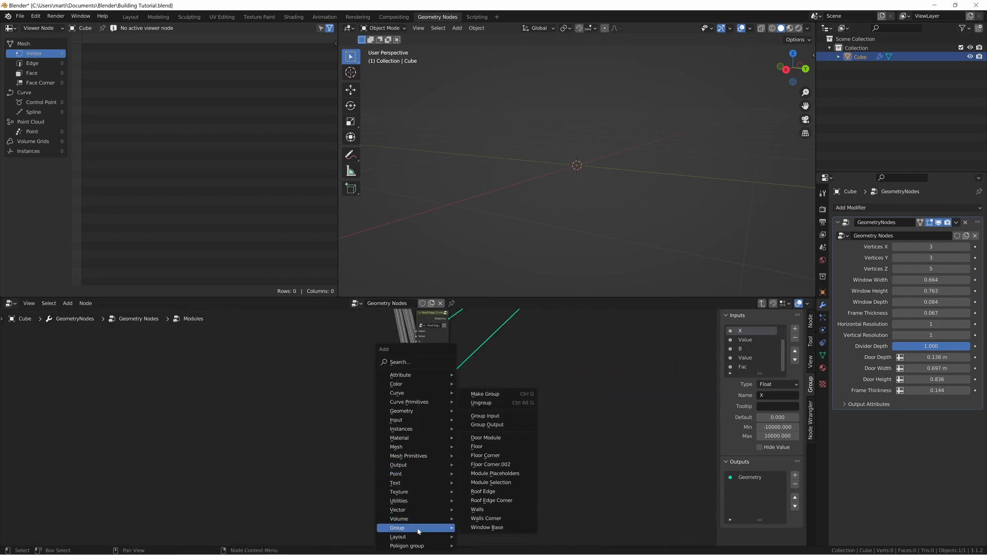
left_click(506, 438)
left_click(416, 424)
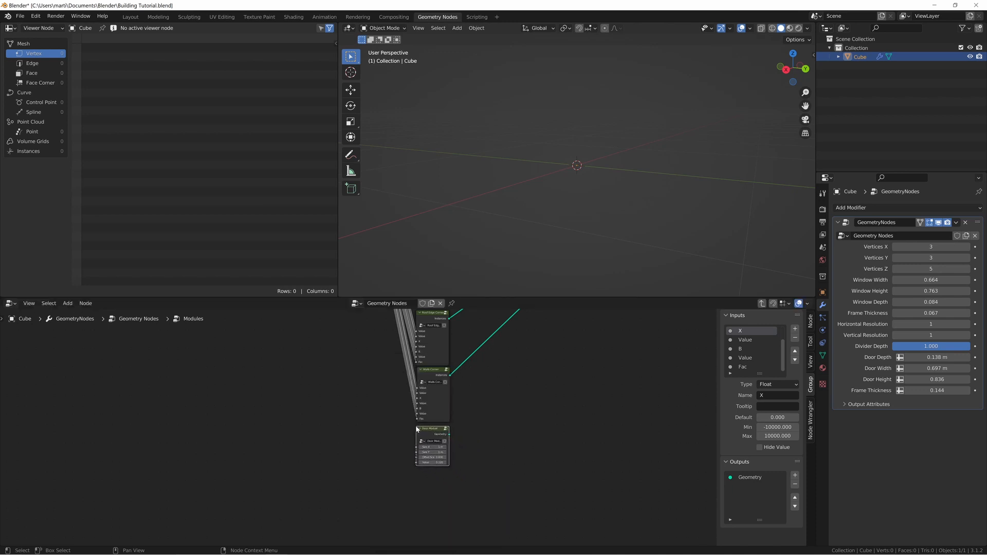
Step: Collapse all existing module nodes in the Modules group and scale them closer together into a compact column
scroll(328, 437, "down", 2)
key("Home")
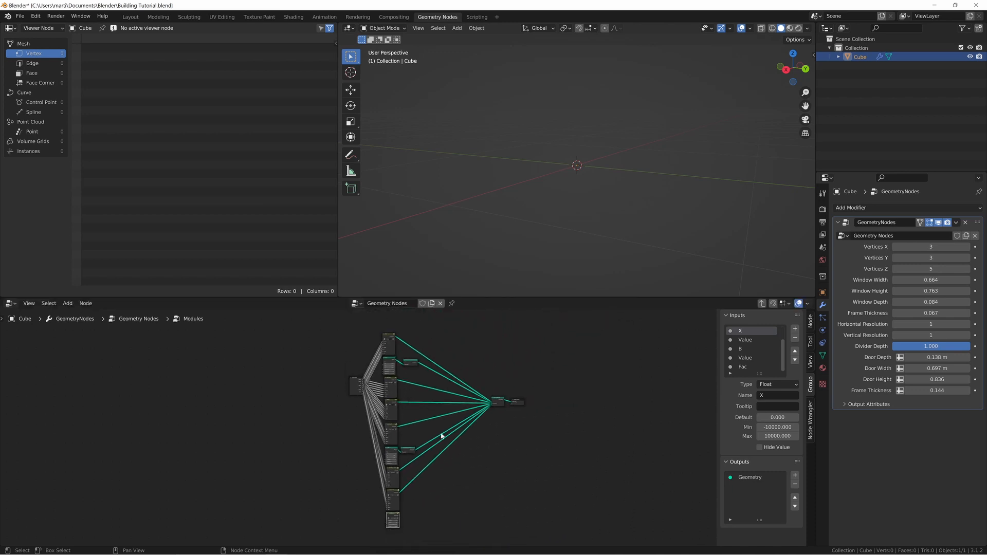
left_click_drag(437, 332, 371, 510)
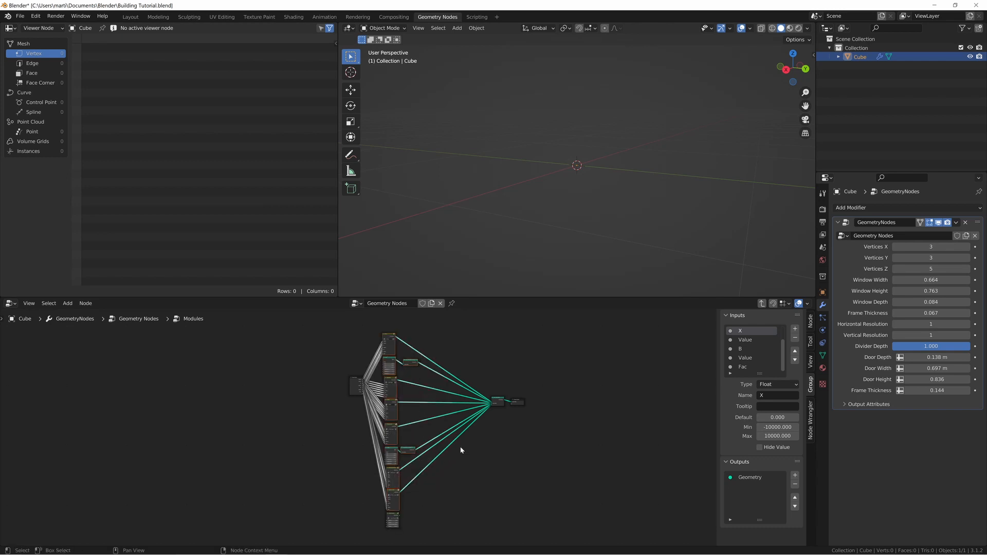
key("h")
key("s")
left_click(432, 421)
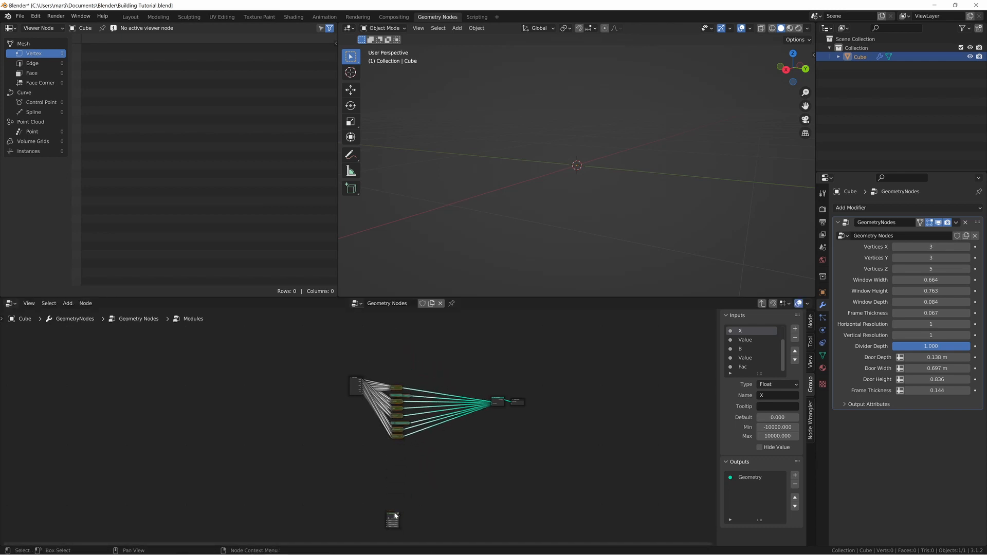
Step: Move the Door Module node up directly under the collapsed column and shift the Group Input node down beside it
key("g")
left_click(400, 449)
scroll(454, 454, "up", 3)
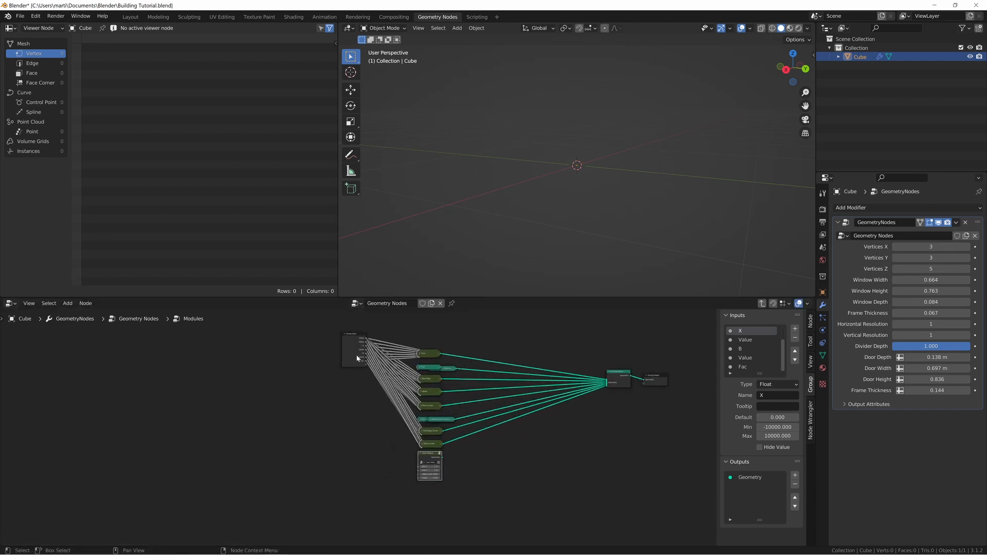
left_click_drag(357, 355, 344, 428)
scroll(359, 434, "up", 3)
middle_click_drag(398, 472, 399, 455)
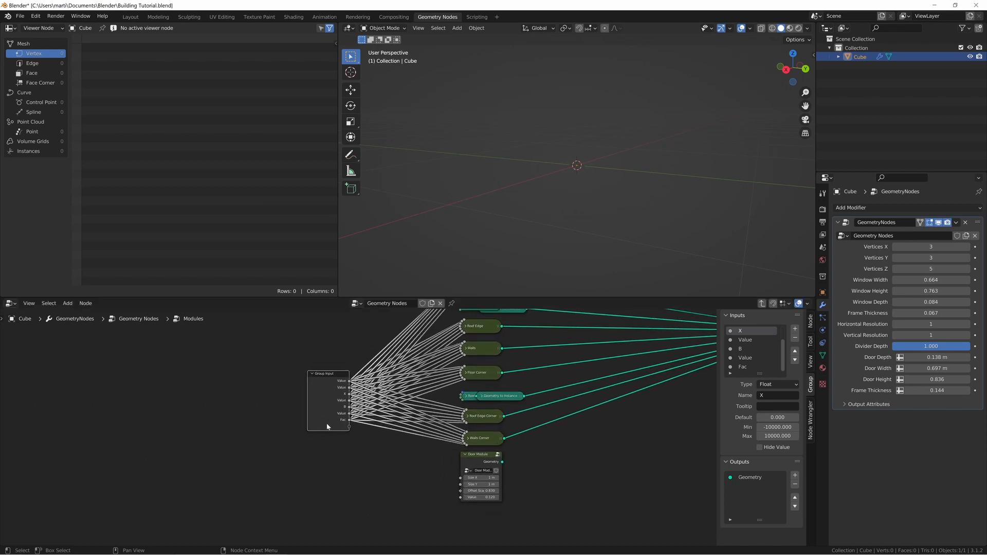
Step: Inside the Door Module group, rename the Size X input to Door Depth and Size Y to Door Width
left_click(474, 457)
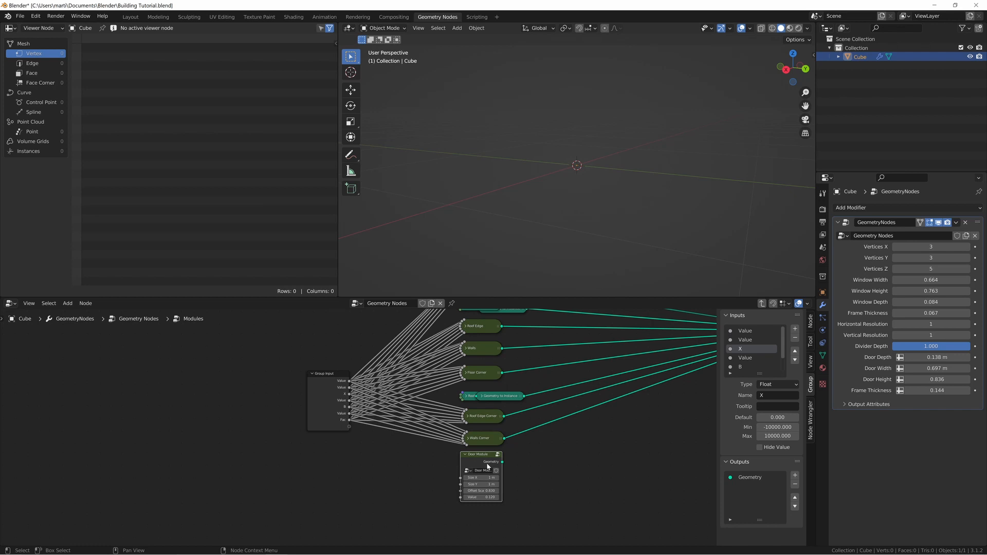
key("Tab")
left_click(773, 395)
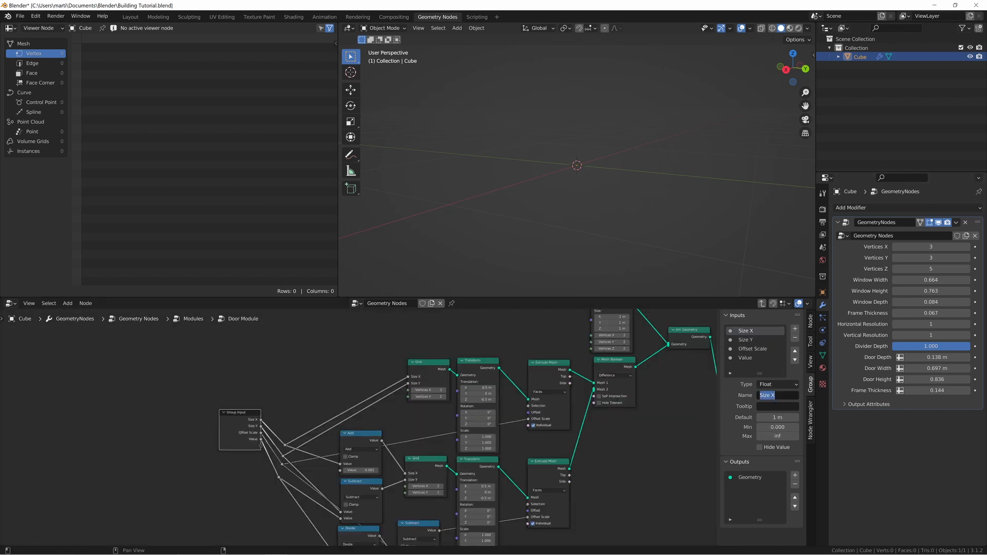
type("Door Depth")
key("Return")
double_click(753, 340)
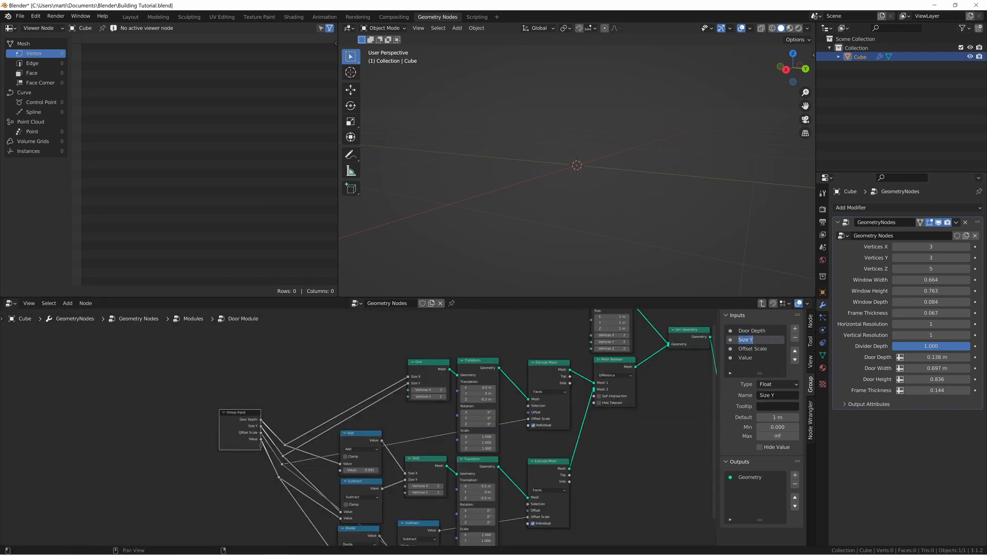
type("Door Width")
key("Return")
Step: Rename the Offset Scale input to Door Height and Value to Frame Thickness, and return to the Modules group
double_click(752, 349)
type("Door Height")
key("Return")
double_click(746, 358)
type("Frame Thickness")
key("Return")
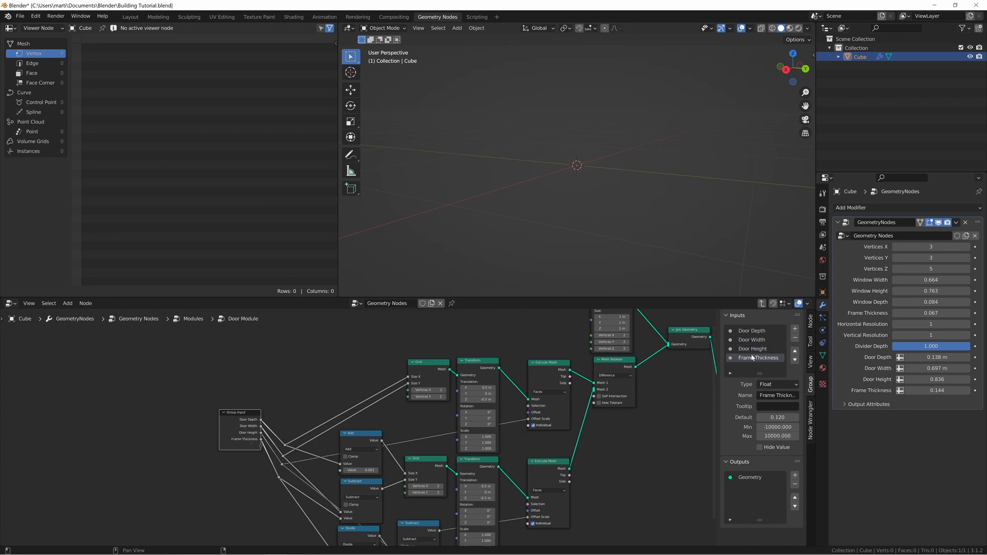
key("Tab")
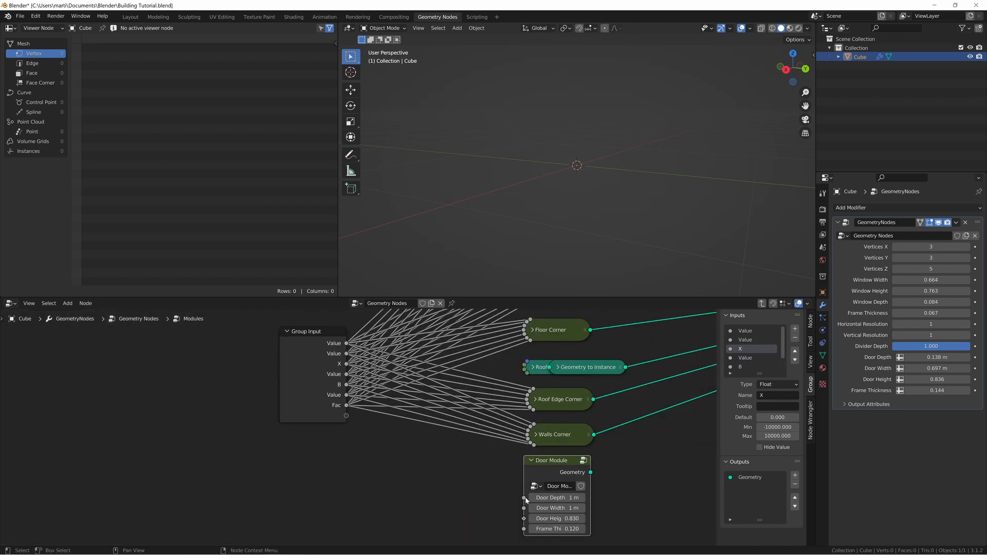
Step: Expose the Door Module's Door Depth, Door Width, Door Height and Frame Thickness through new Group Input sockets and return to the main node tree
left_click_drag(523, 498, 346, 415)
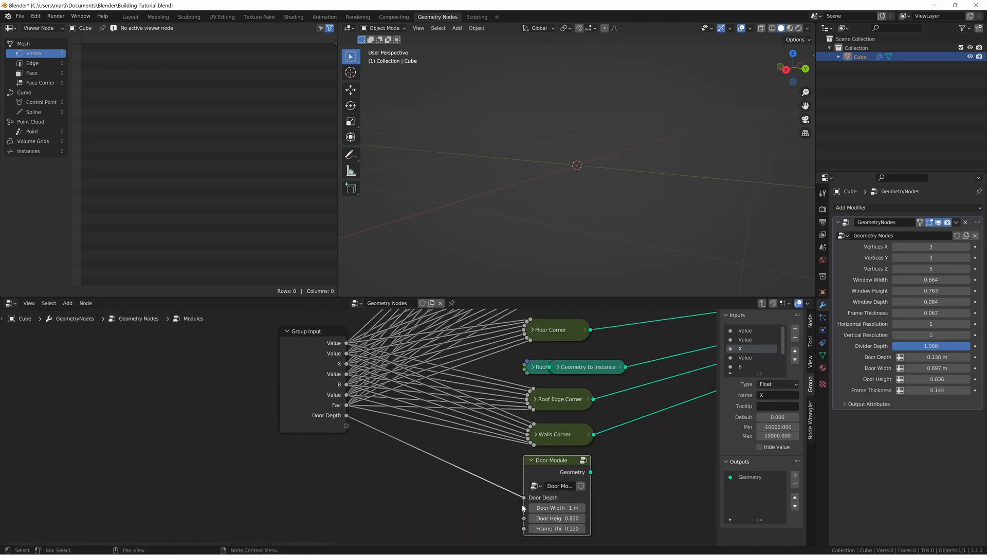
left_click_drag(523, 508, 346, 426)
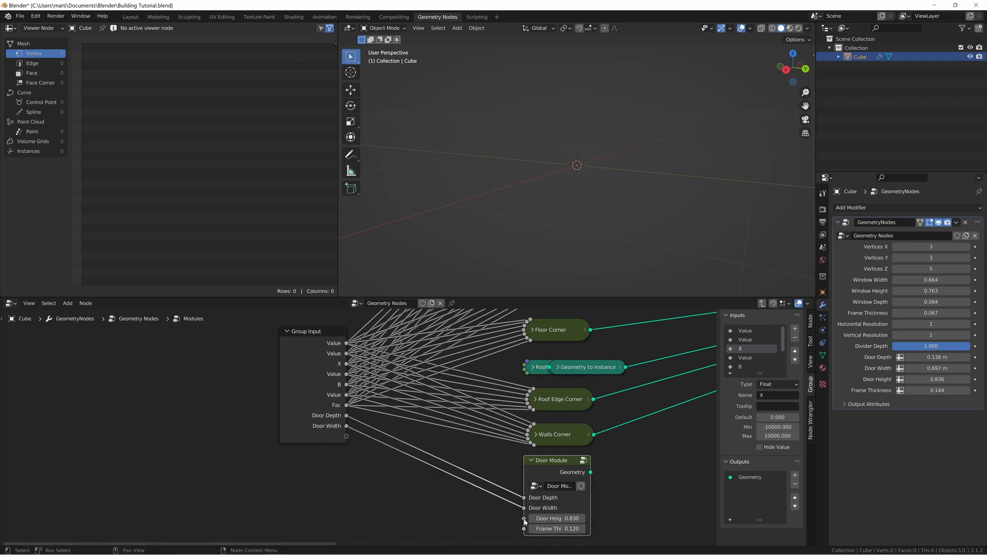
left_click_drag(523, 519, 346, 447)
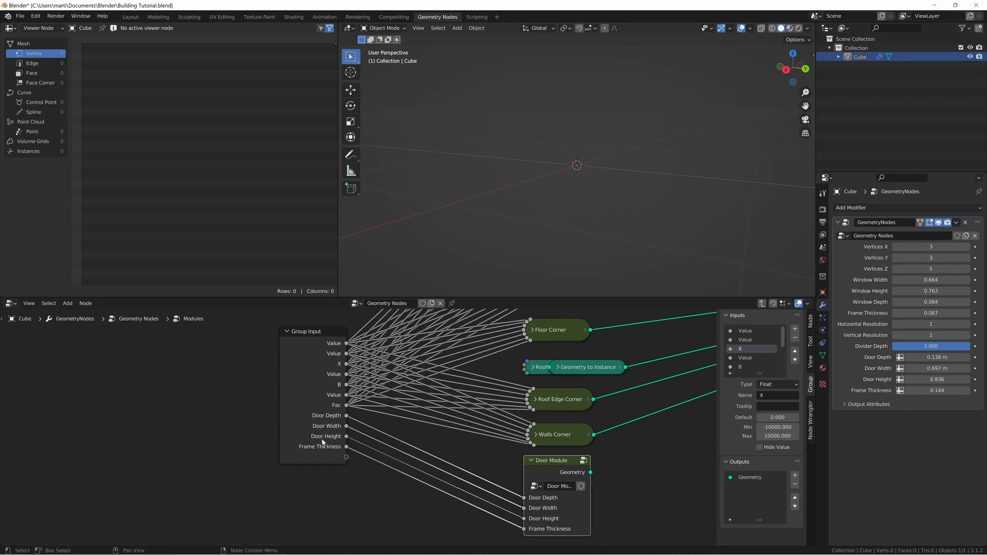
key("Tab")
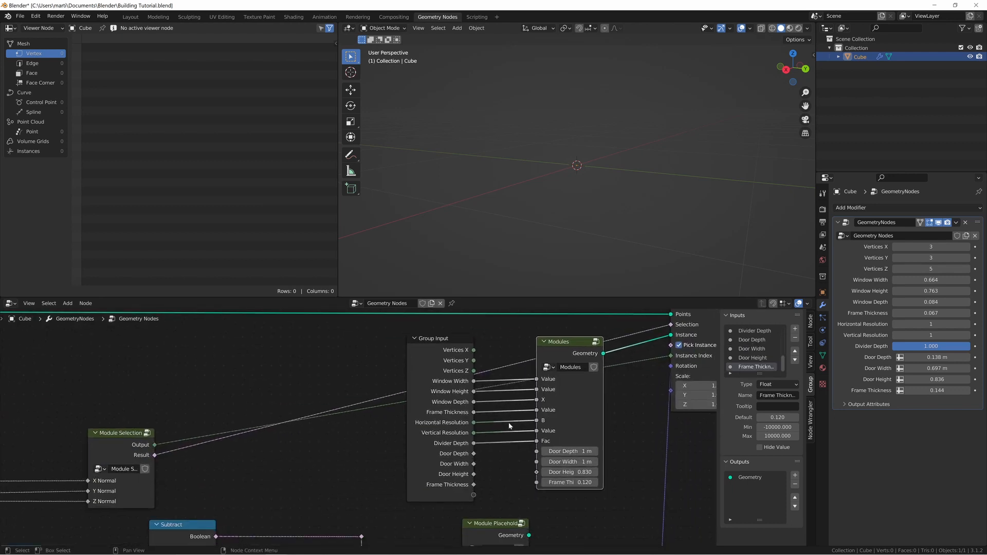
Step: Connect the main Group Input's Door Depth, Door Width, Door Height and Frame Thickness to the matching inputs of the Modules node
left_click_drag(473, 454, 537, 451)
left_click_drag(473, 464, 537, 472)
left_click_drag(473, 485, 537, 482)
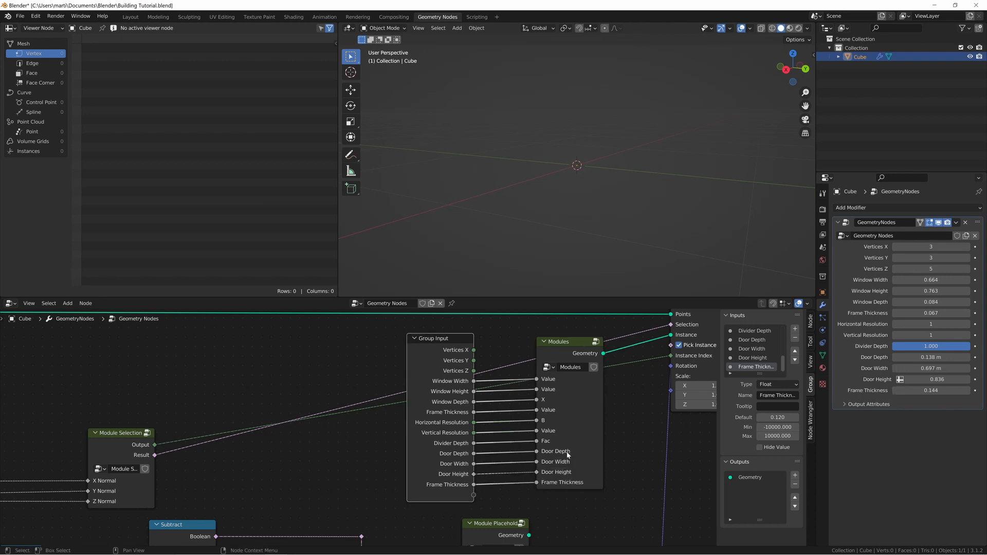
Step: Inside the Modules group, connect the Door Module's Geometry output to the Join Geometry node below the Walls Corner link
left_click(557, 426)
key("Tab")
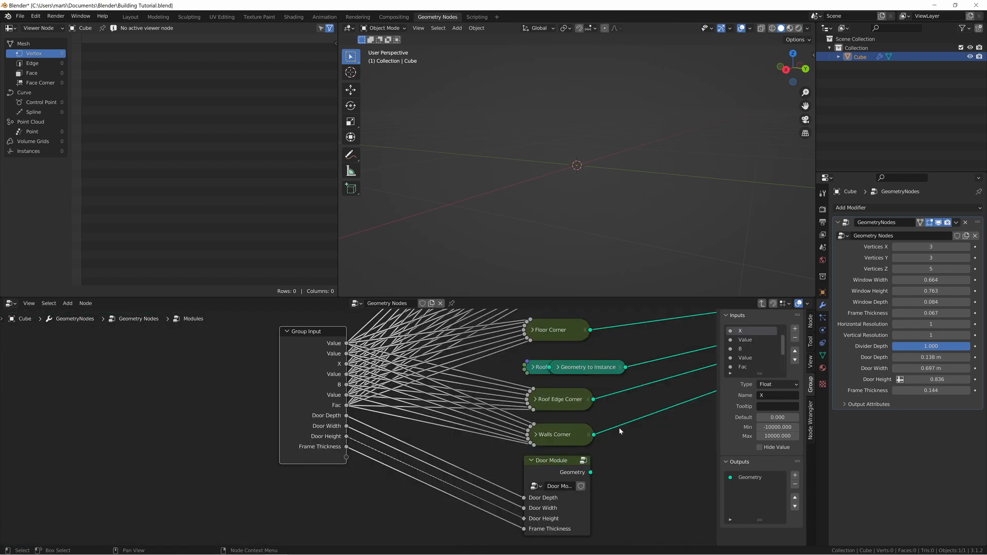
scroll(619, 427, "down", 4)
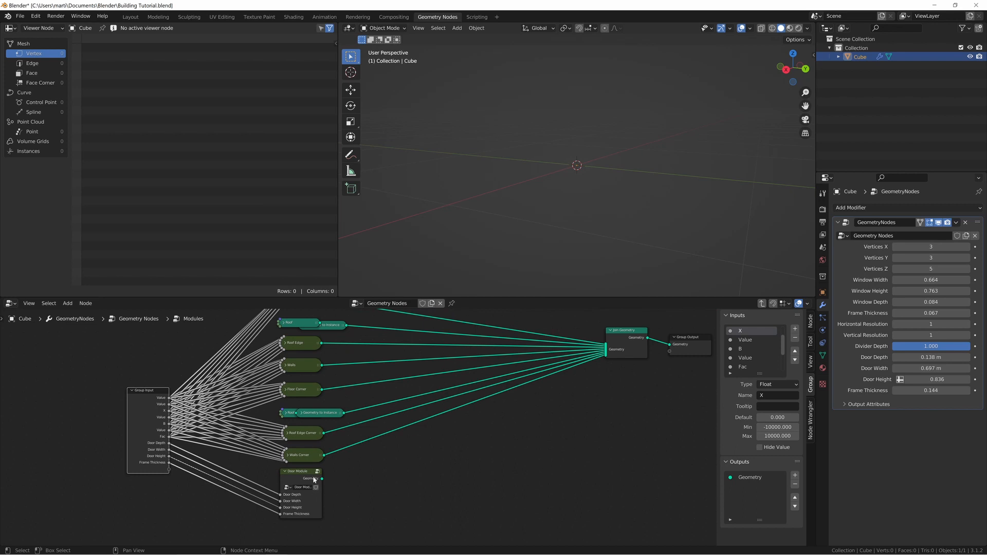
left_click_drag(323, 479, 607, 361)
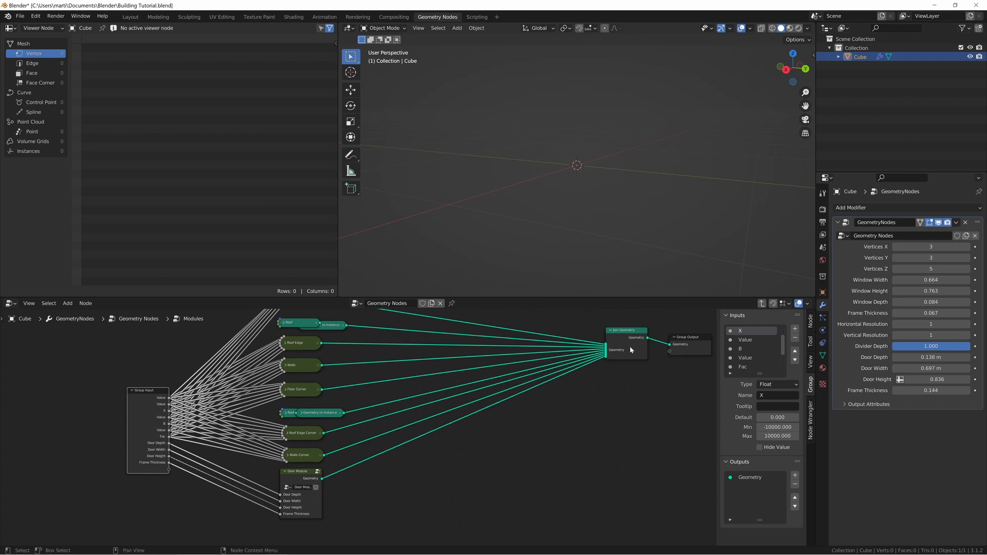
key("Tab")
scroll(514, 387, "up", 5)
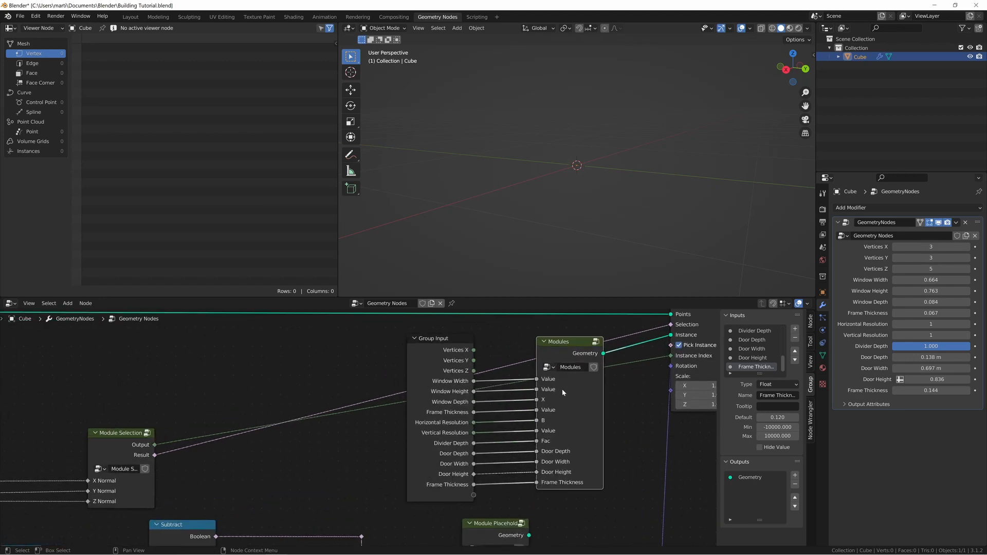
scroll(562, 389, "down", 6)
middle_click_drag(547, 382, 459, 405)
key("Tab")
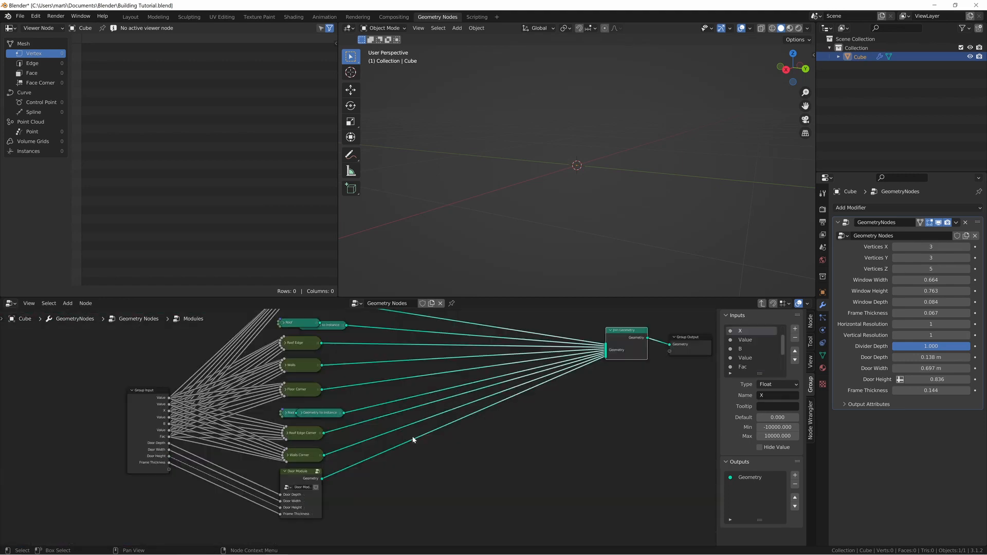
Step: Open the Door Module group and move its Group Output farther from the Join Geometry node to make room
middle_click_drag(409, 478, 426, 448)
left_click(327, 444)
key("Tab")
middle_click_drag(595, 455, 323, 481)
left_click_drag(484, 454, 558, 414)
left_click(507, 431)
Step: Insert a Geometry to Instance node between Join Geometry and Group Output in the Door Module group
key("shift+a")
left_click(495, 428)
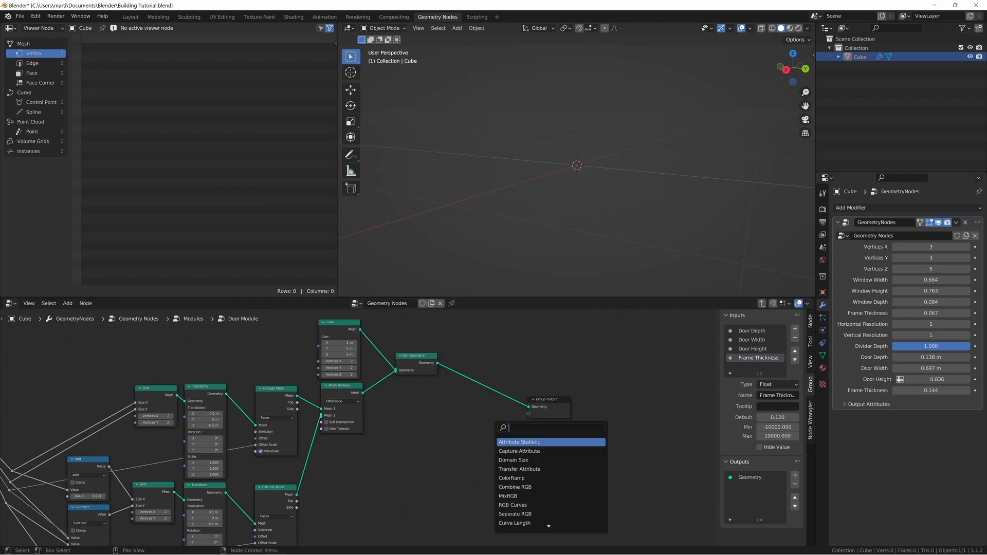
type("geome")
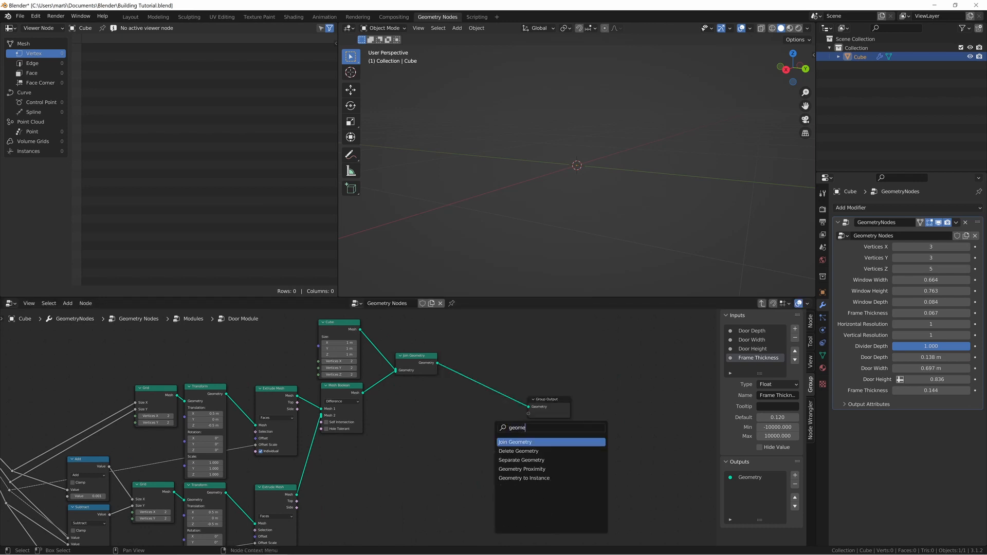
key("Down")
key("Down")
key("Down")
key("Down")
key("Return")
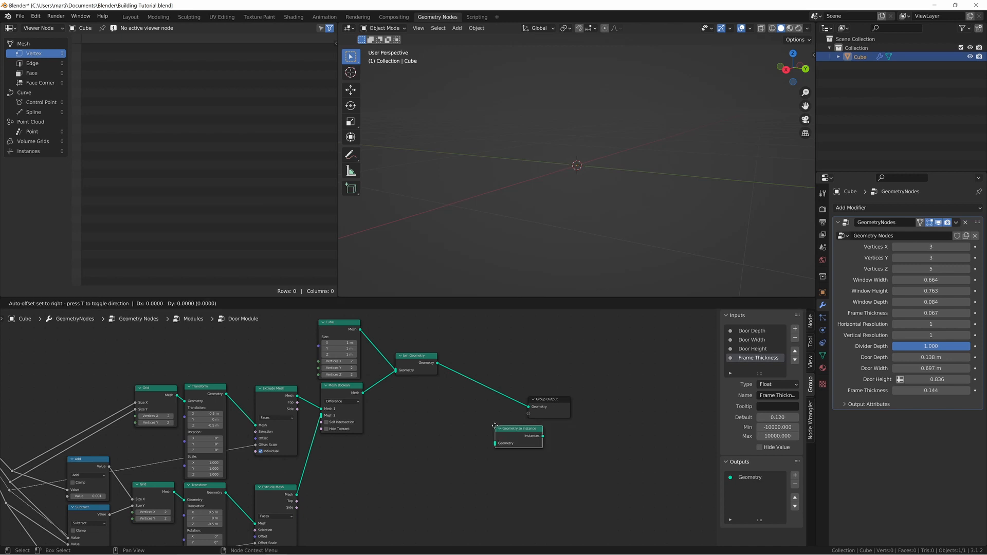
left_click(496, 401)
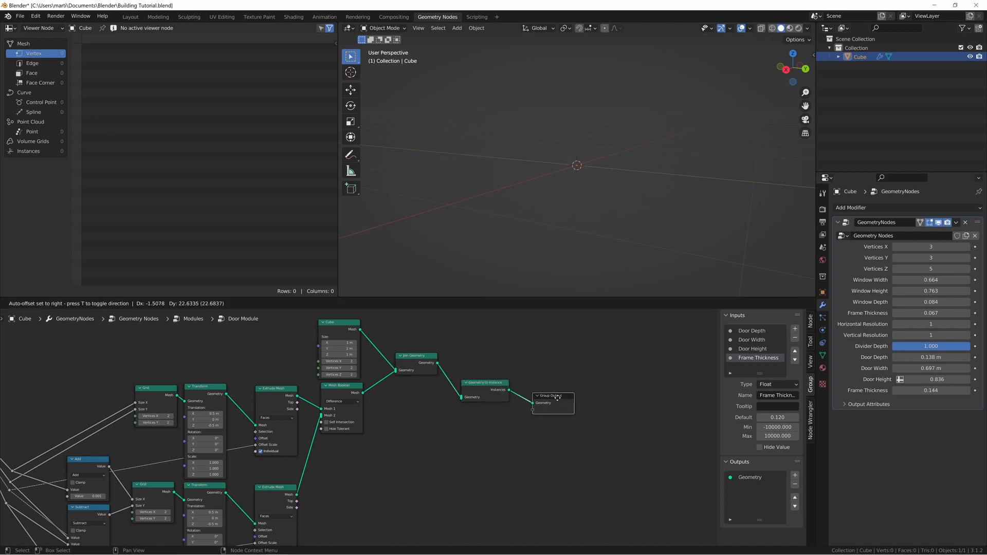
Step: Return to the main node tree, link Instance on Points to the Group Output, and place the output node beside it
key("Tab")
key("Home")
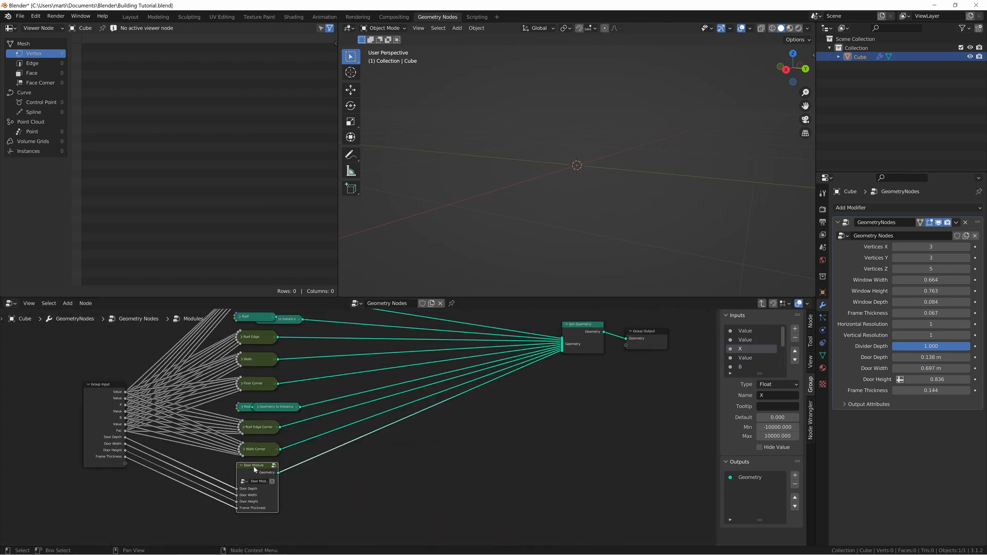
left_click_drag(254, 467, 255, 466)
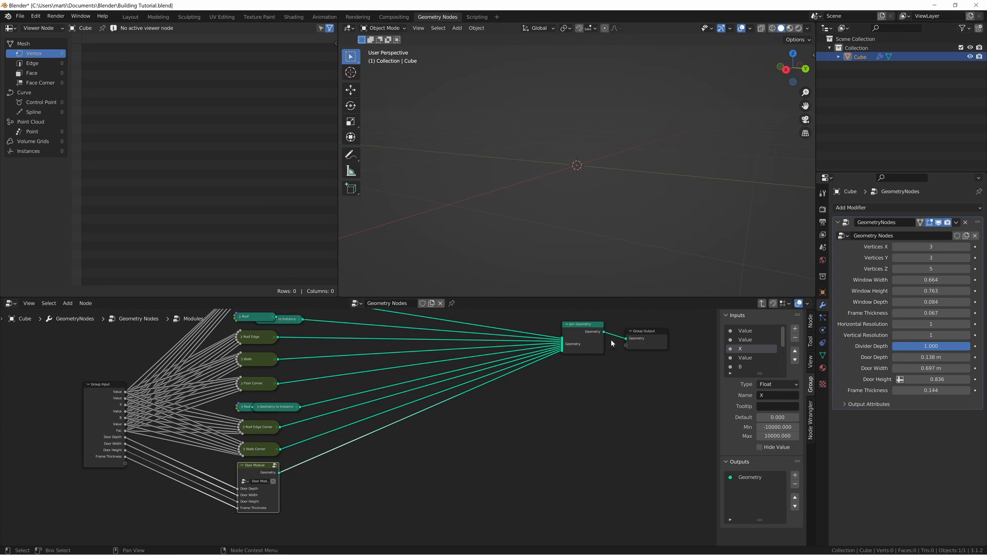
key("Tab")
middle_click_drag(451, 455, 452, 416)
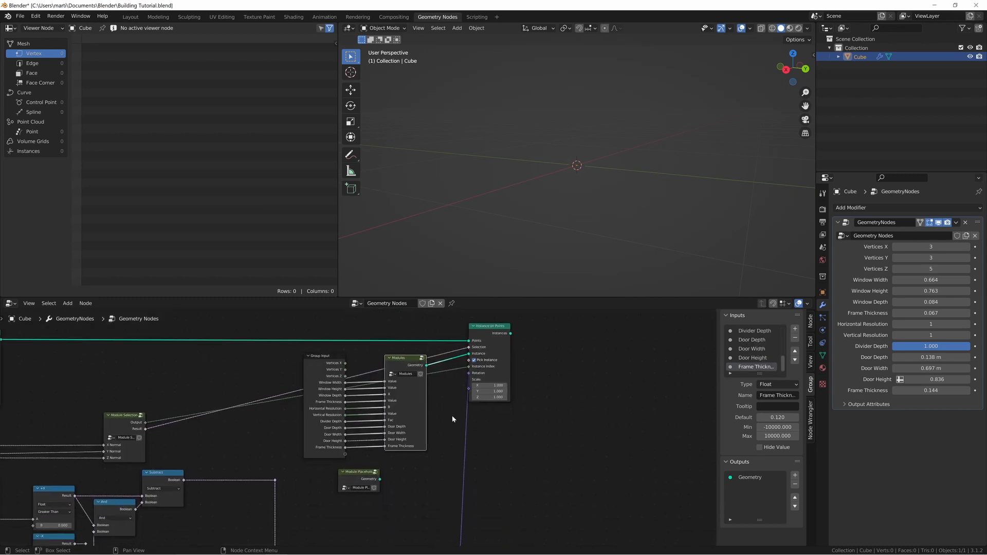
scroll(452, 415, "up", 2)
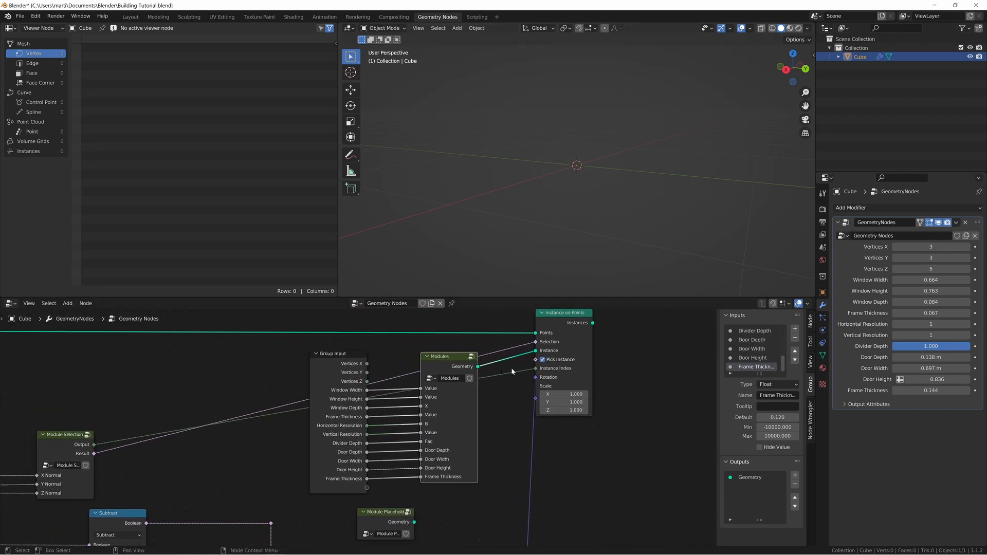
left_click(579, 323, "ctrl+shift")
scroll(591, 342, "down", 4)
scroll(587, 345, "down", 5)
middle_click_drag(604, 343, 528, 405)
left_click_drag(474, 355, 457, 428)
scroll(550, 187, "down", 13)
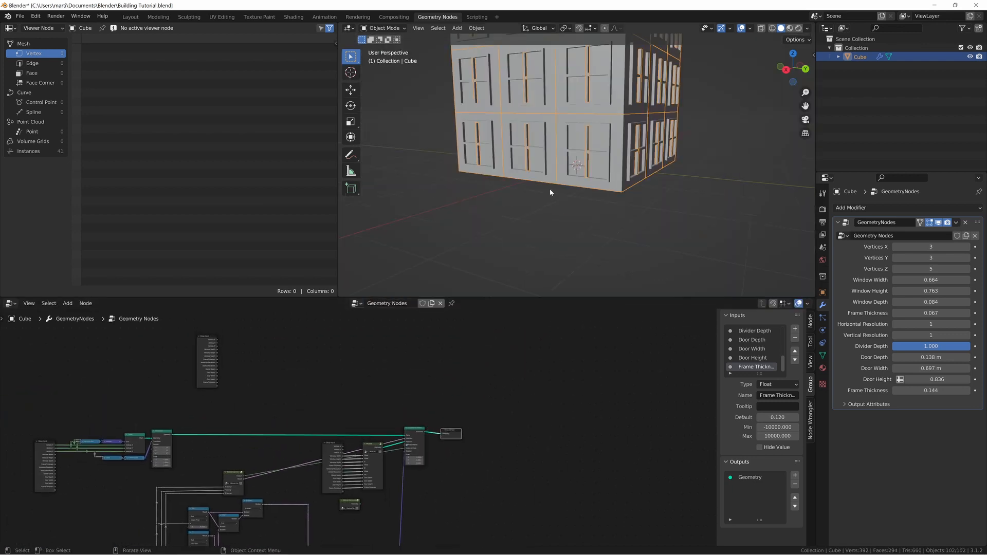
Step: Deselect the building and inspect its whole facade in the viewport
middle_click_drag(595, 163, 586, 198)
left_click(575, 224)
middle_click_drag(593, 151, 589, 182, "shift")
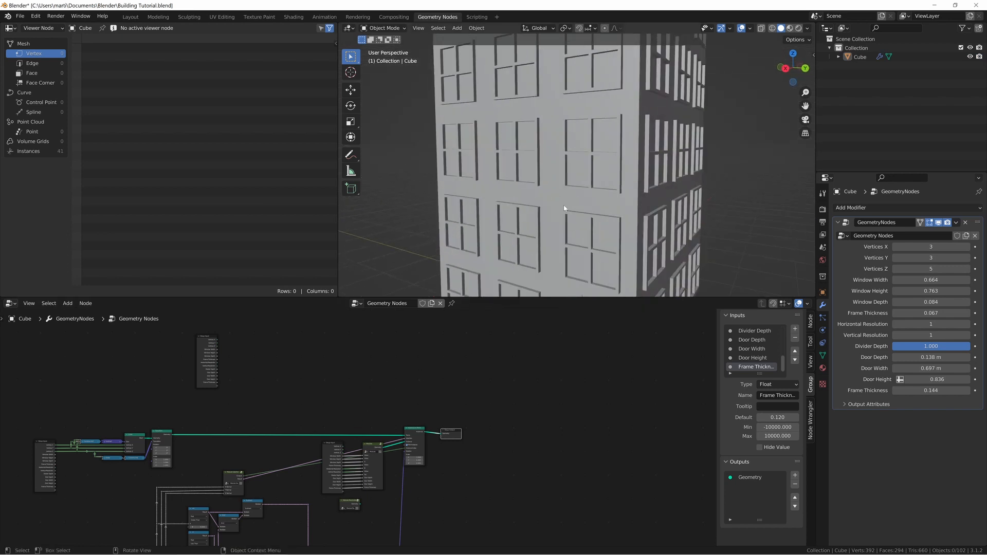
scroll(560, 230, "down", 2)
scroll(356, 424, "up", 5)
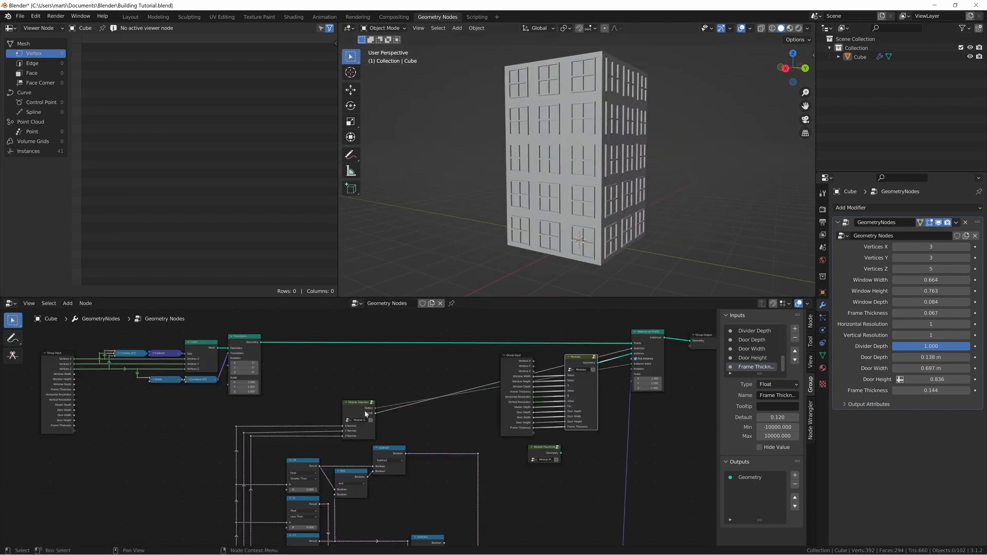
Step: Examine the Module Selection switch logic and the order in which the Modules group joins its modules, including the Door Module
left_click(368, 411)
key("Tab")
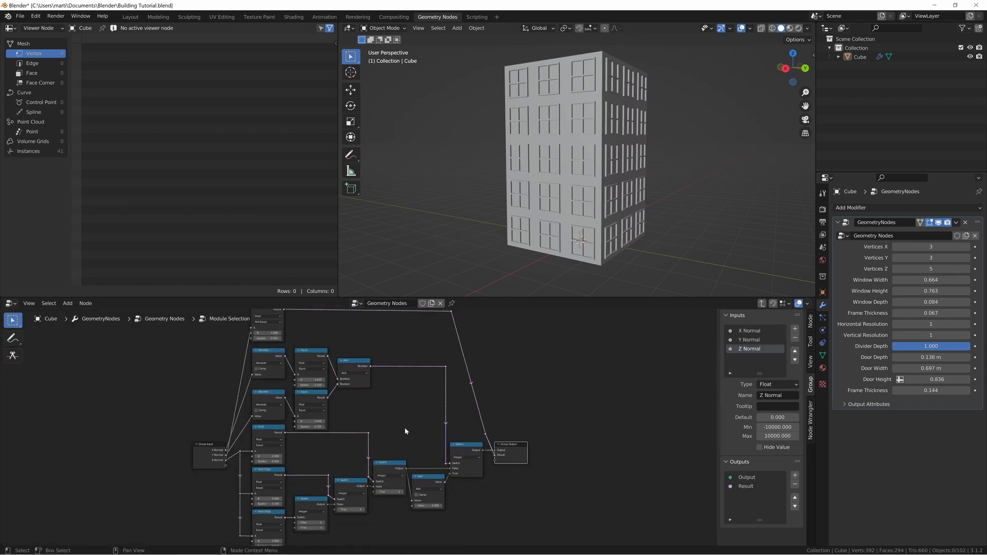
key("Tab")
key("Home")
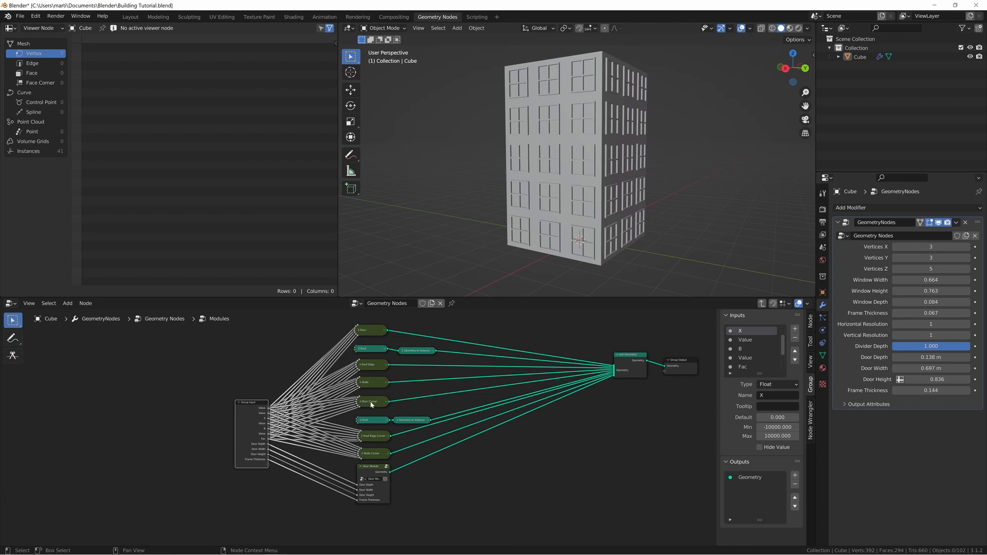
left_click(365, 477)
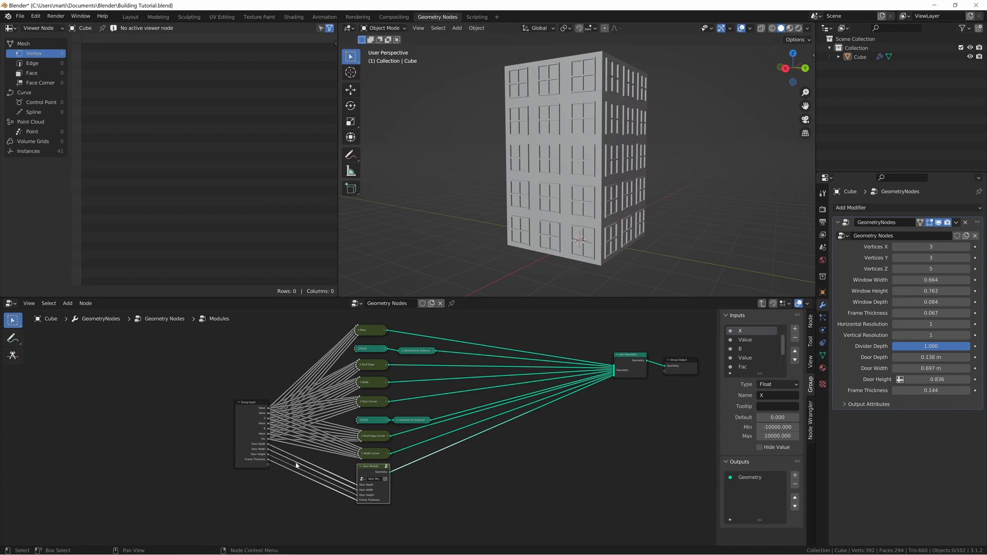
key("Tab")
key("Tab")
left_click(244, 427)
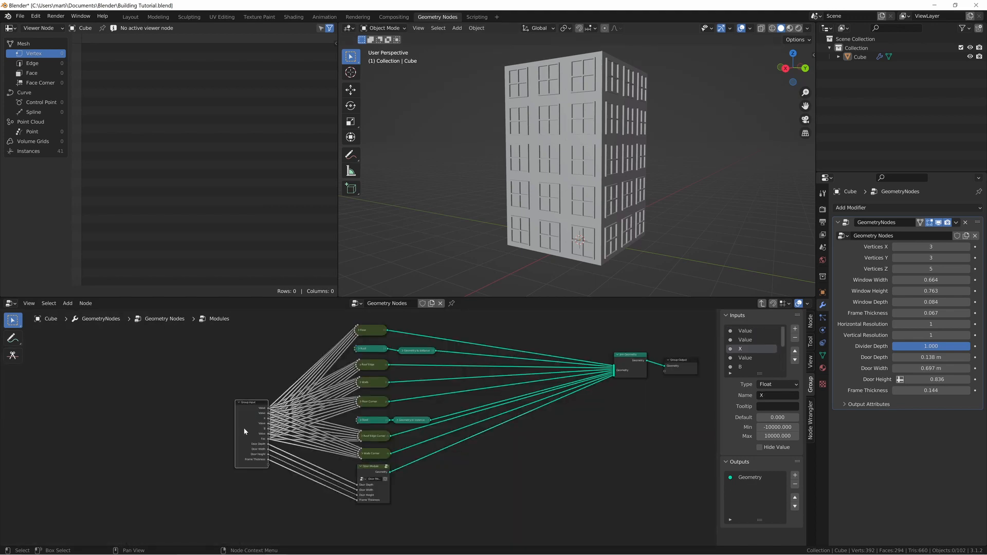
key("Tab")
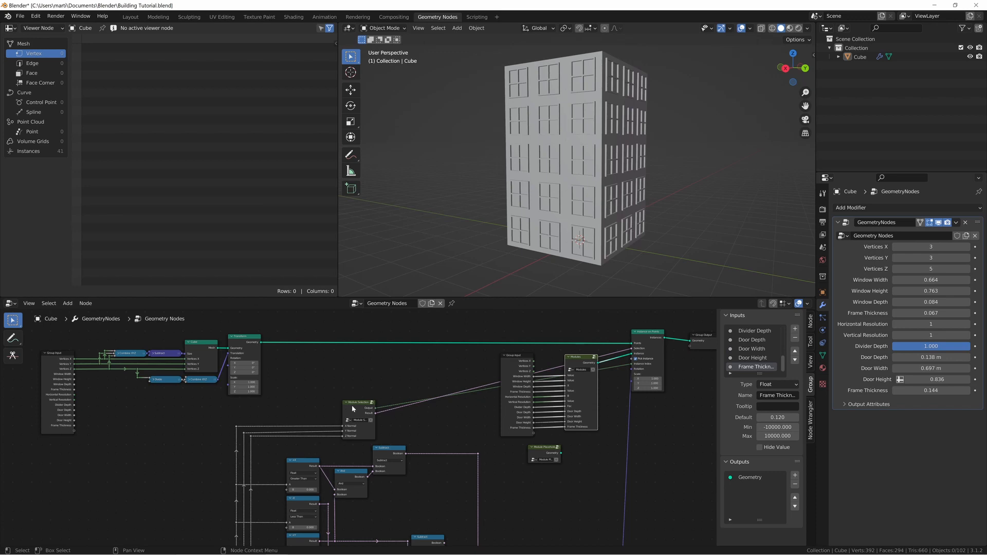
Step: Inside the Module Selection group, move the topmost comparison node and its reroute straight up to clear space below them
scroll(354, 408, "up", 5)
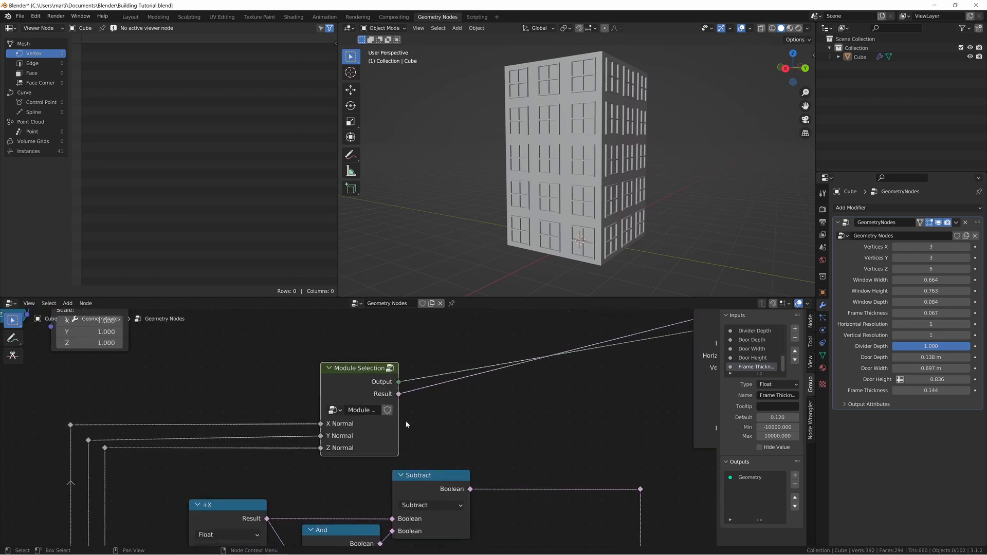
scroll(373, 381, "up", 2)
key("Tab")
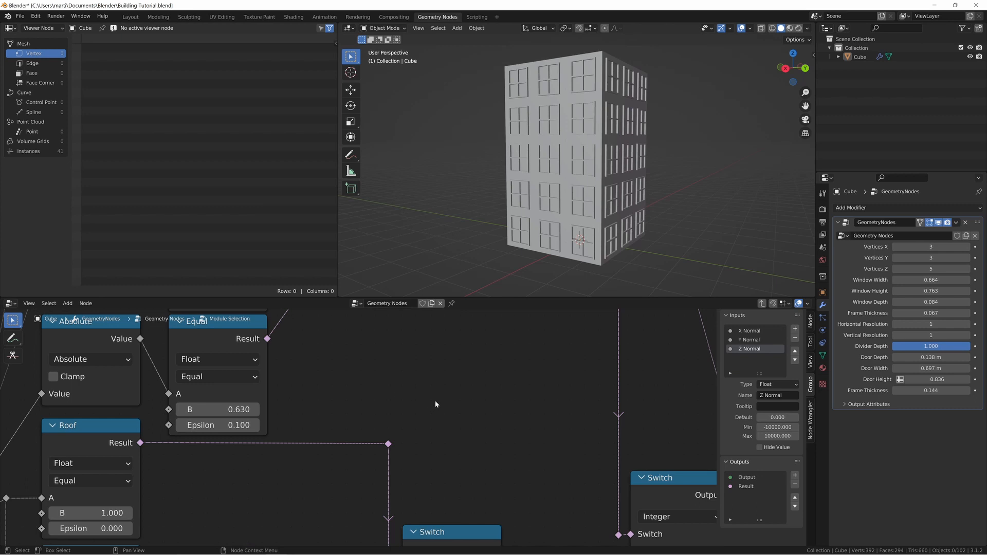
scroll(434, 404, "down", 6)
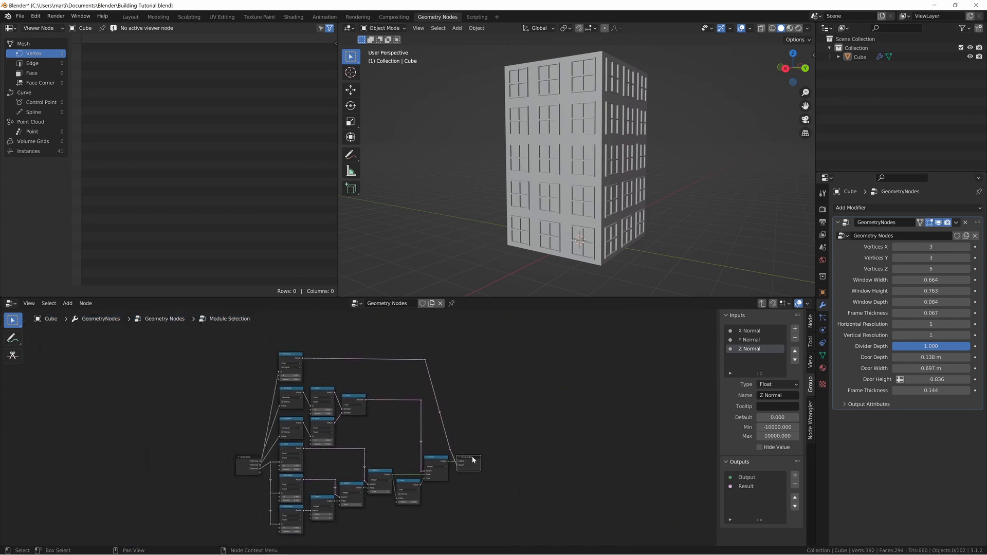
middle_click_drag(364, 348, 379, 384)
left_click_drag(260, 360, 470, 412)
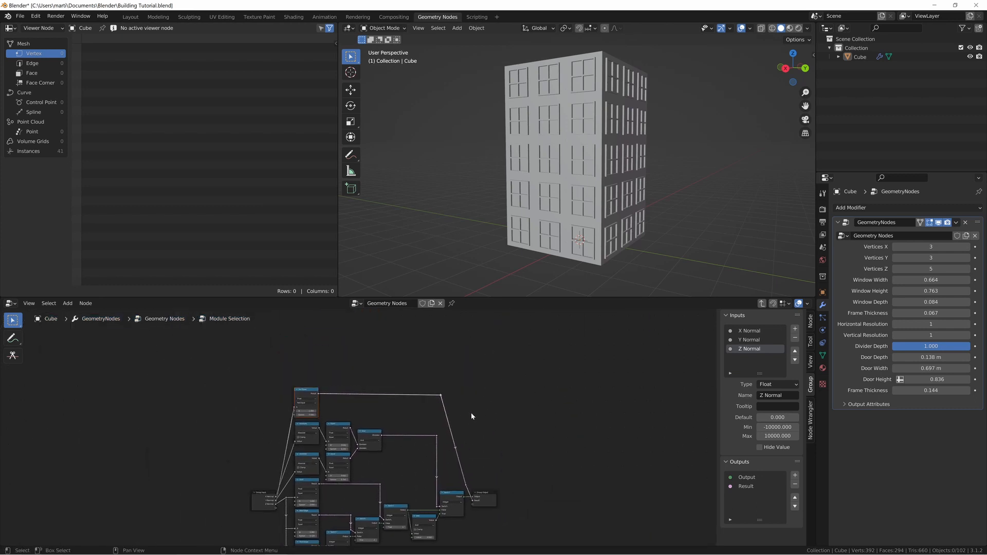
key("g")
key("y")
left_click(452, 350)
left_click(364, 382)
Step: Add an Index node in the cleared space below the topmost comparison node
scroll(367, 379, "up", 3)
middle_click_drag(407, 419, 414, 413)
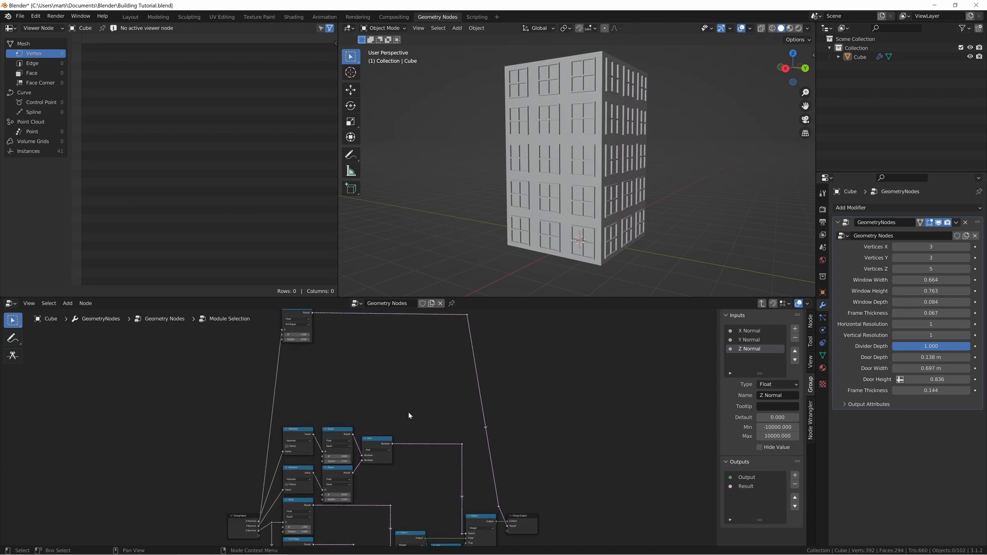
key("shift+a")
type("sindex")
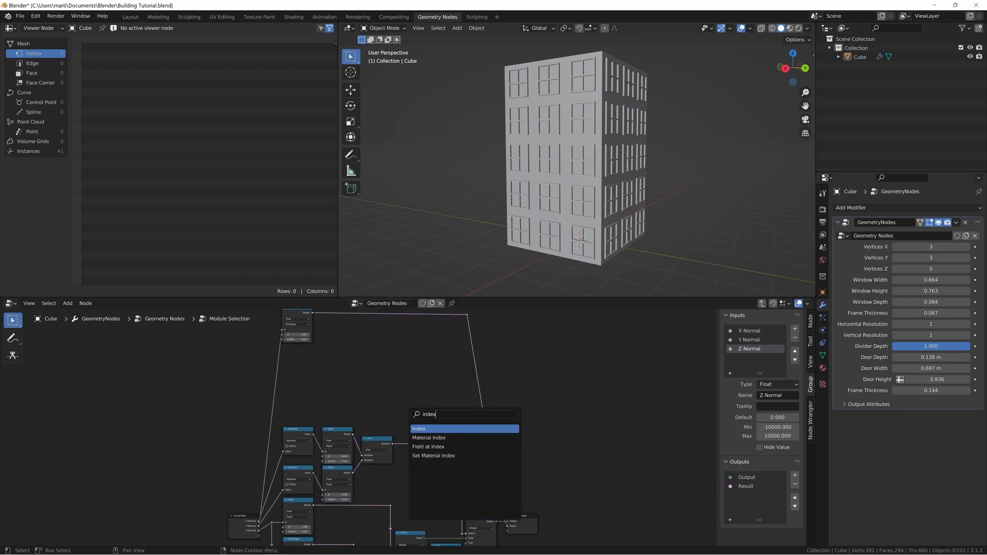
key("Return")
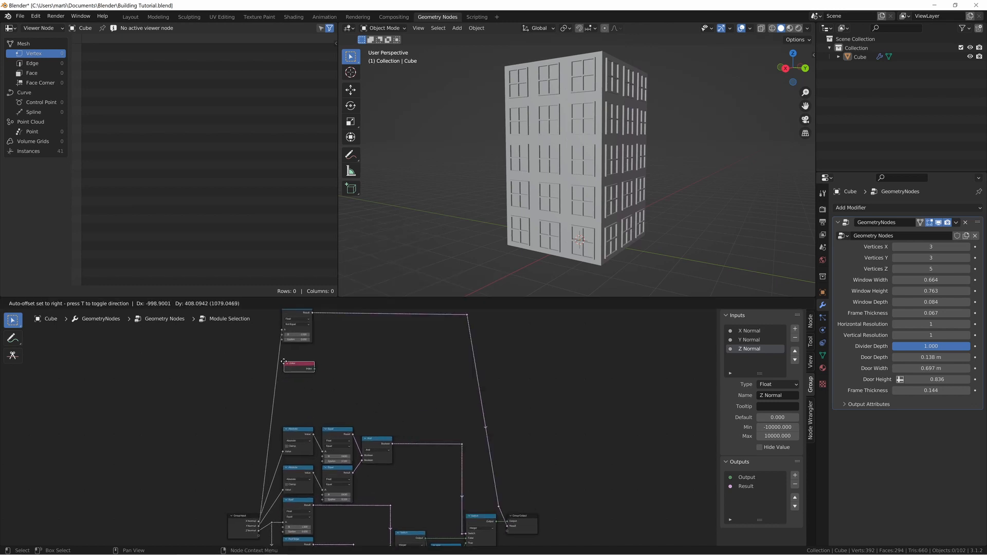
left_click(272, 356)
middle_click_drag(585, 240, 616, 222)
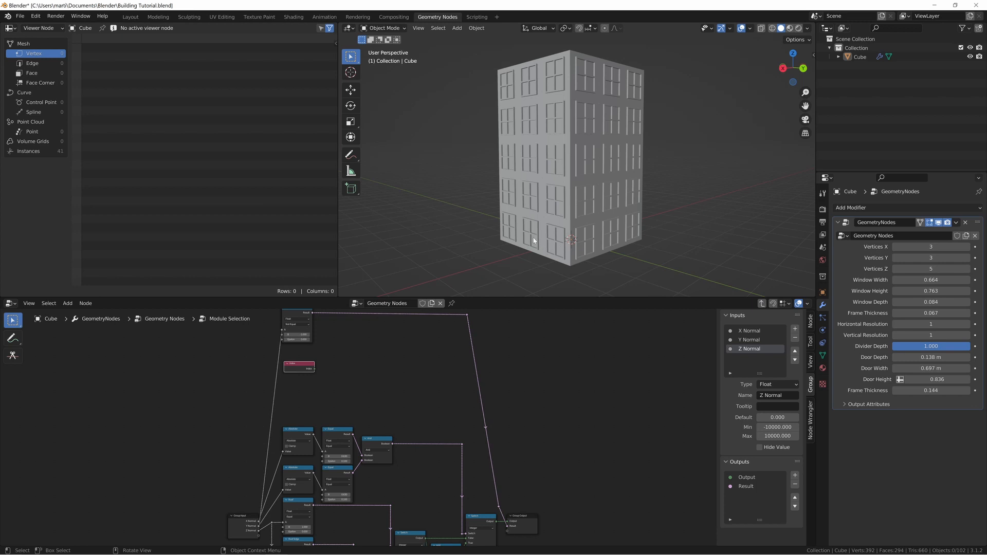
scroll(406, 410, "up", 3)
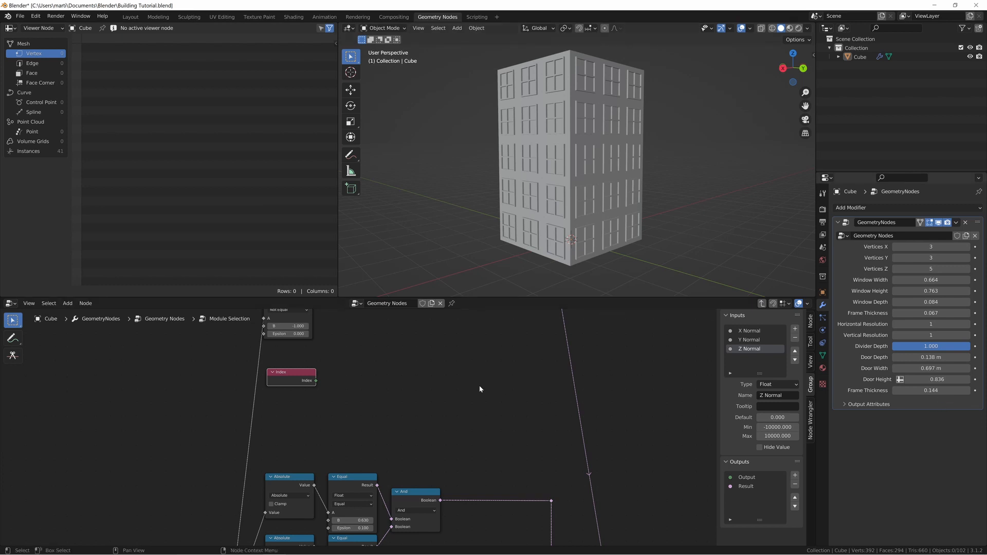
Step: Add a Compare node beside the Index node and connect Index to its A input
key("shift+a")
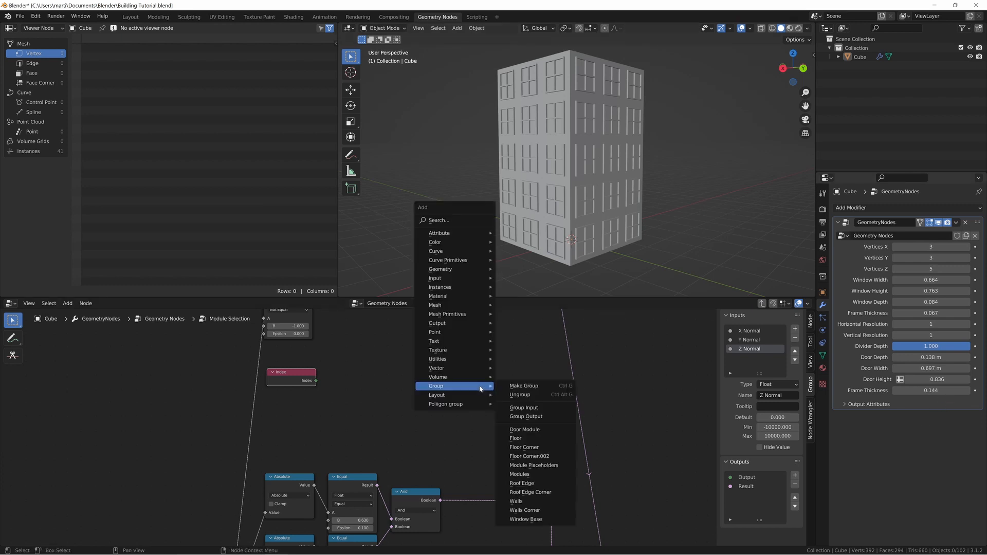
type("compa")
key("Return")
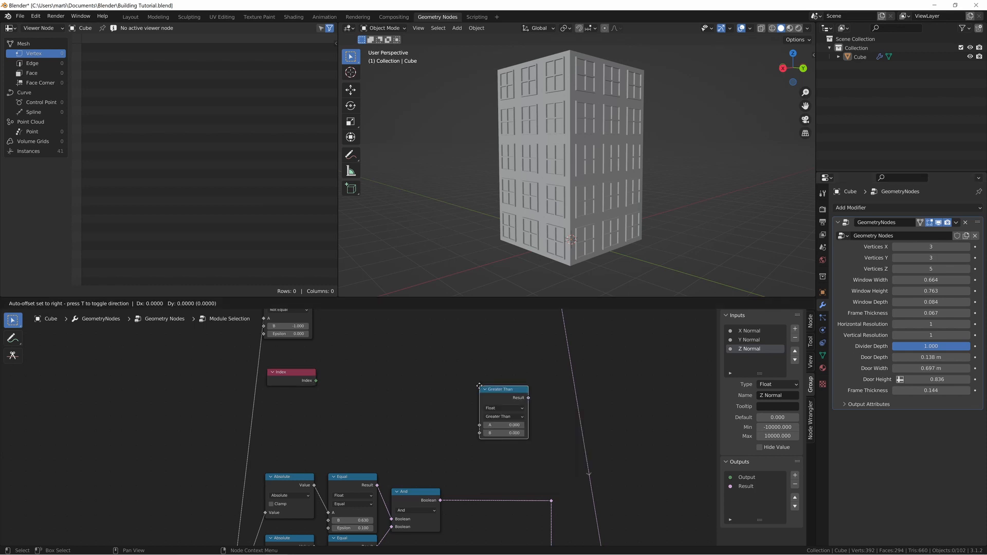
left_click_drag(315, 381, 348, 386)
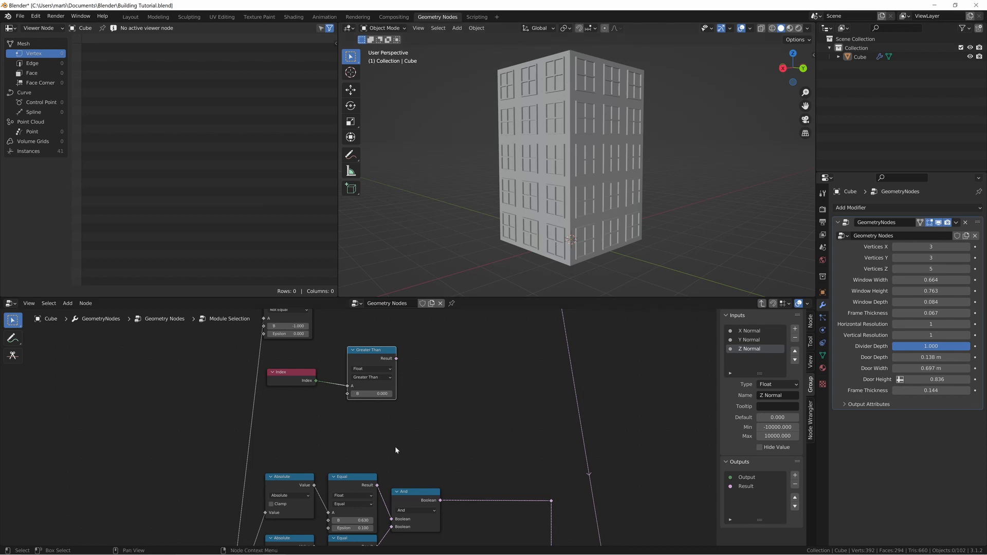
middle_click_drag(424, 437, 432, 462)
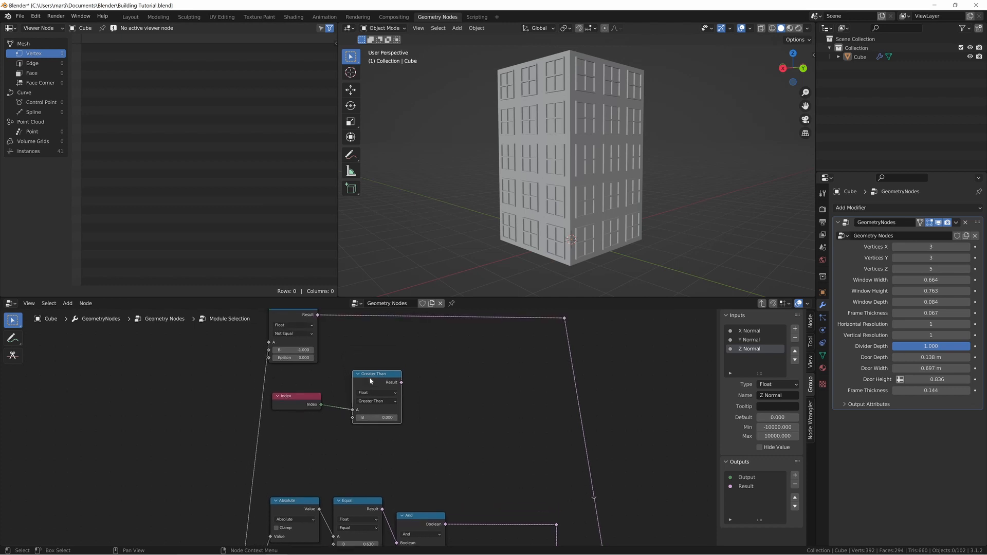
left_click_drag(369, 377, 358, 368)
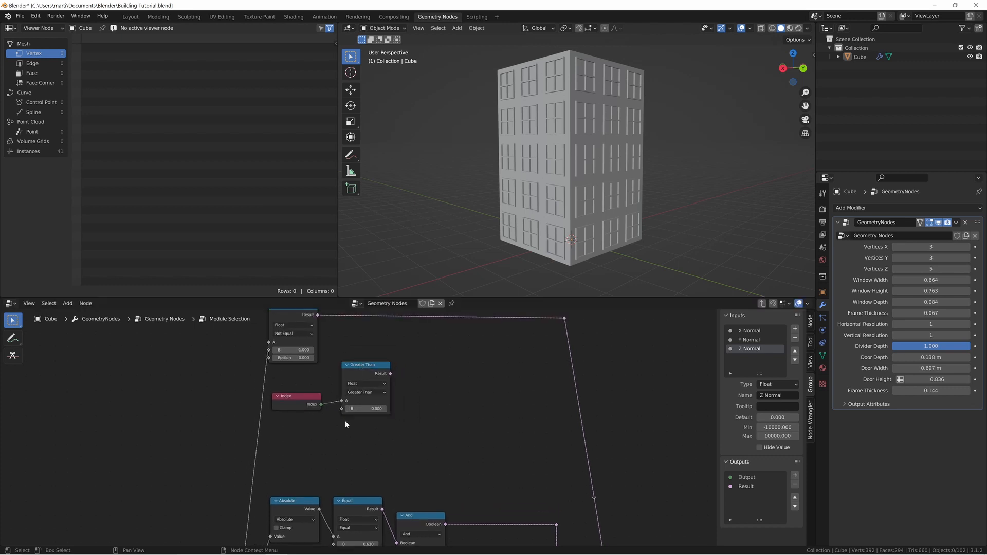
Step: Expose the new Compare node's B input as a group input named Door Selection
left_click_drag(341, 409, 324, 446)
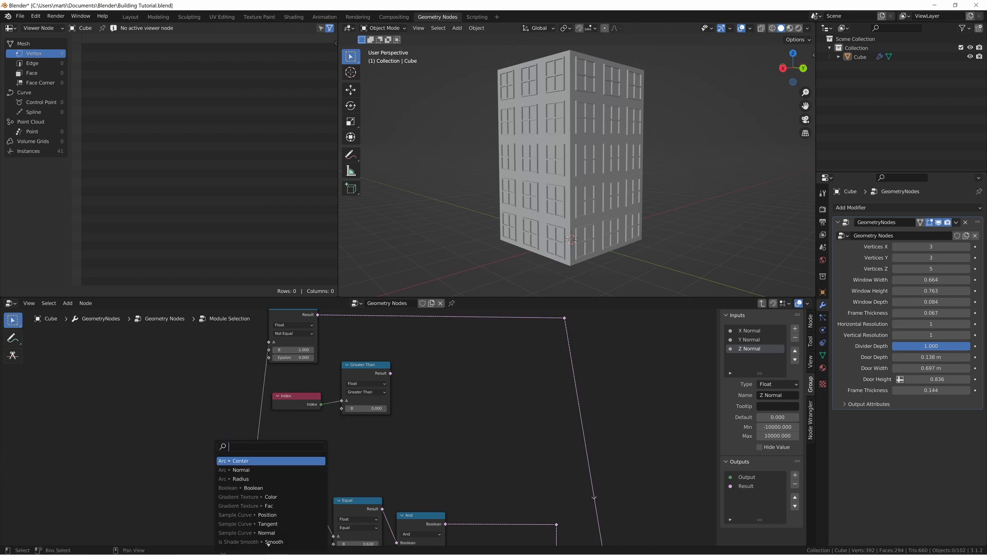
key("Escape")
scroll(332, 446, "down", 3)
middle_click_drag(317, 449, 374, 358)
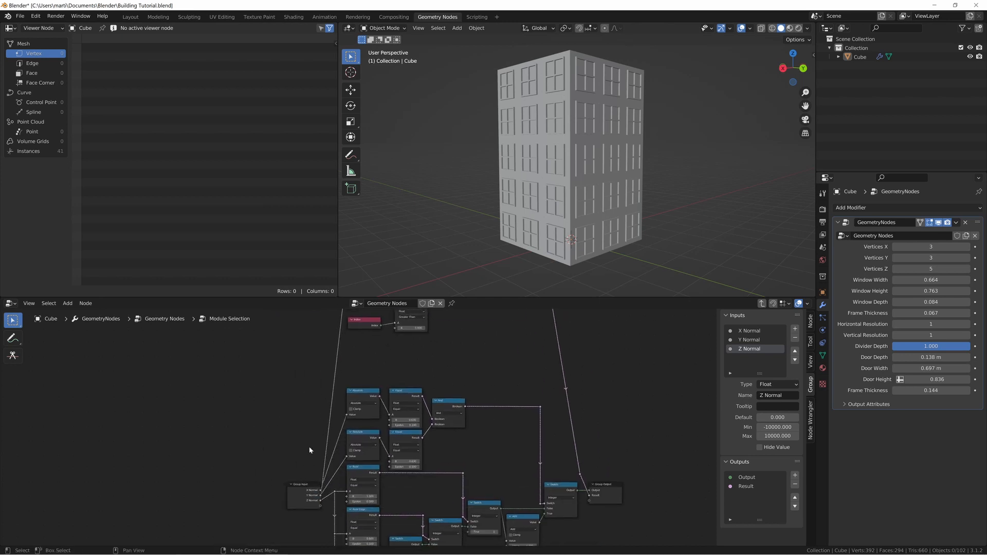
left_click_drag(319, 505, 395, 328)
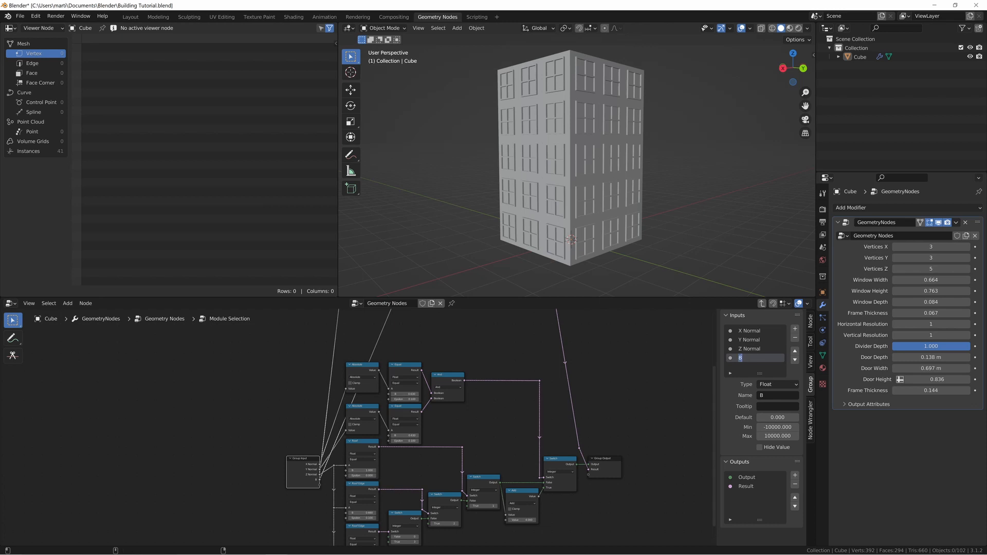
type("Door Selection")
key("Return")
Step: Move the long Result link's reroutes and the Group Output node horizontally away from the last Switch node to make room
middle_click_drag(555, 349, 465, 356)
middle_click_drag(474, 409, 513, 443)
scroll(506, 437, "down", 2)
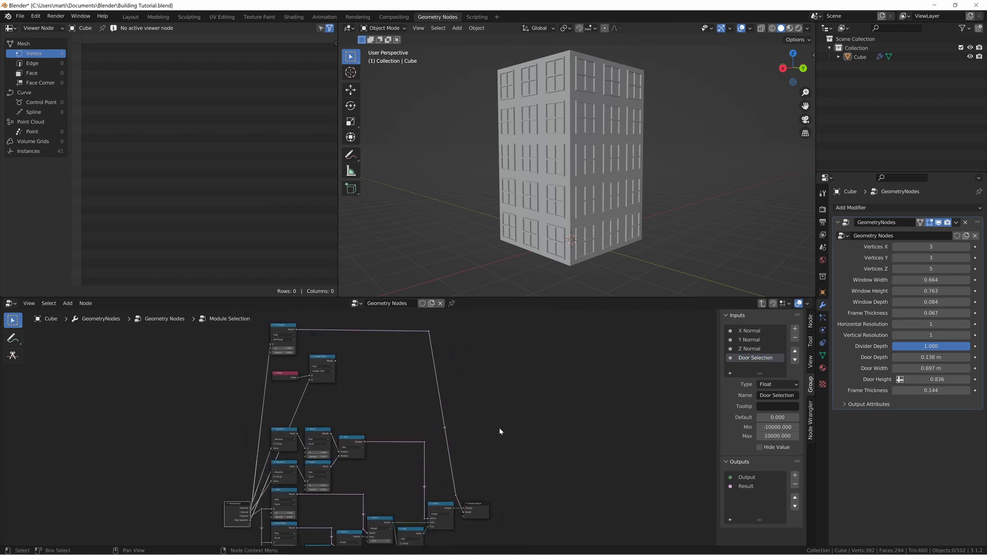
left_click_drag(419, 321, 496, 500)
key("g")
key("x")
left_click(461, 347)
left_click(482, 507, "shift")
key("g")
key("x")
left_click(586, 501)
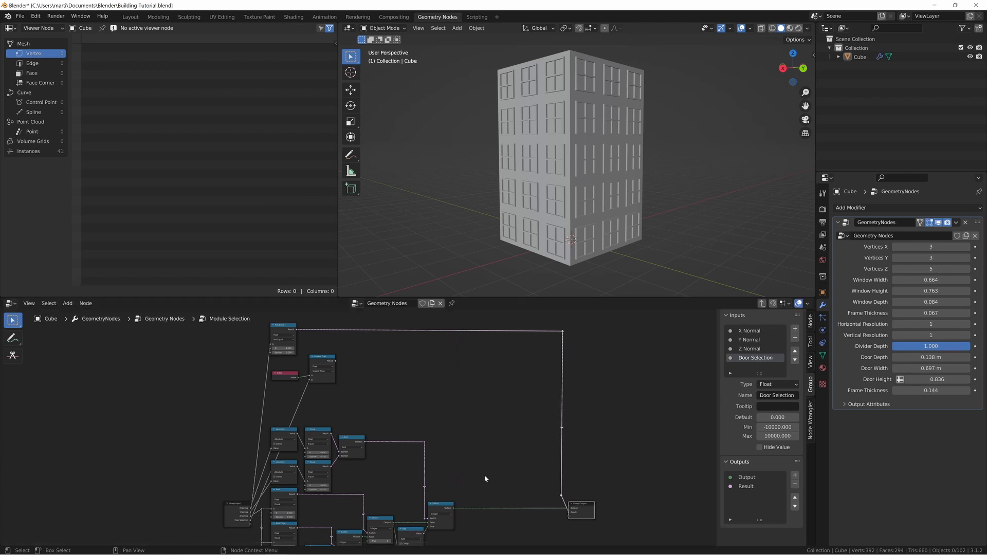
Step: Duplicate the last Switch node and insert the copy on the link leading to the Group Output
left_click(485, 476)
scroll(436, 487, "up", 6)
middle_click_drag(436, 486, 465, 439)
scroll(464, 441, "up", 1)
left_click(476, 476)
key("shift+d")
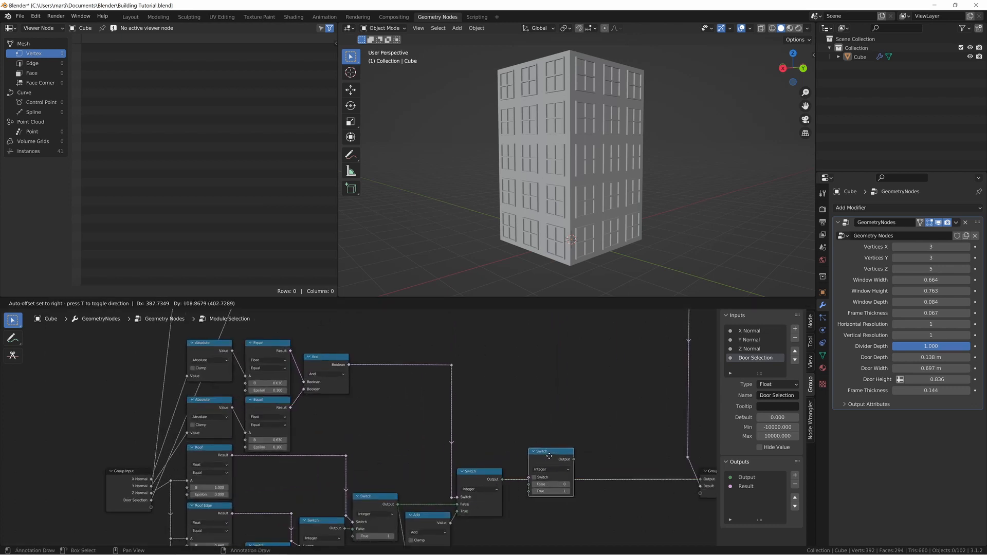
left_click(550, 455)
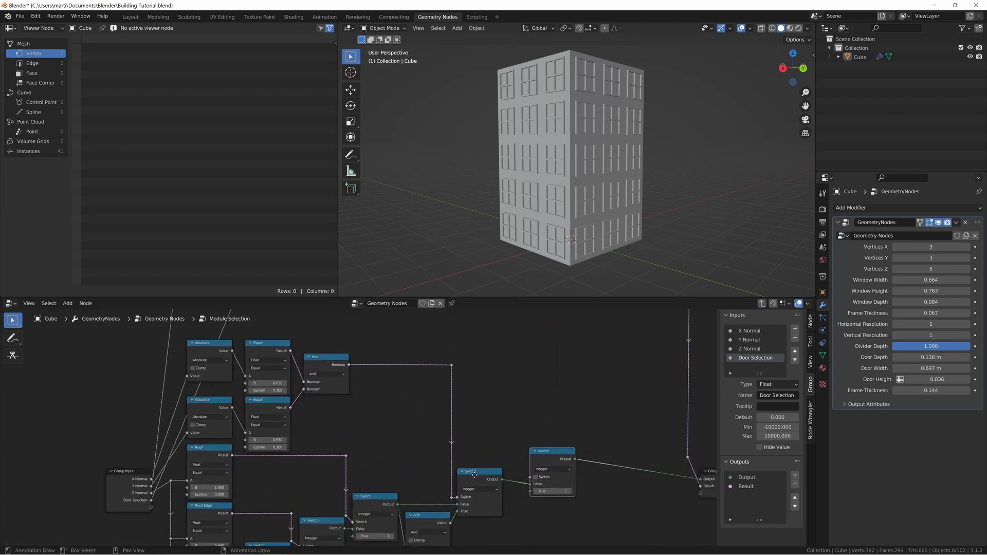
Step: Set the duplicated Switch node's True value to 8
scroll(464, 459, "up", 3)
middle_click_drag(473, 475, 440, 427)
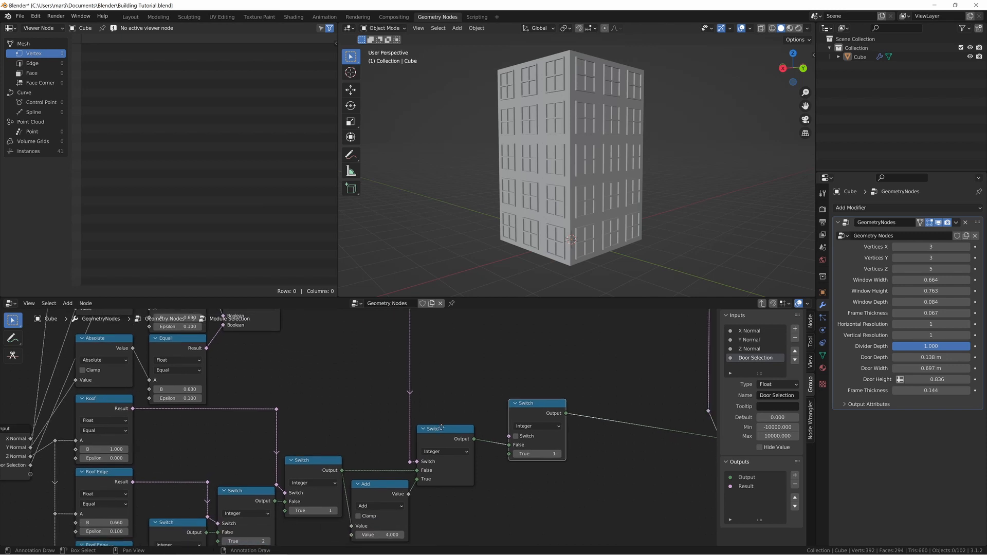
left_click(521, 455)
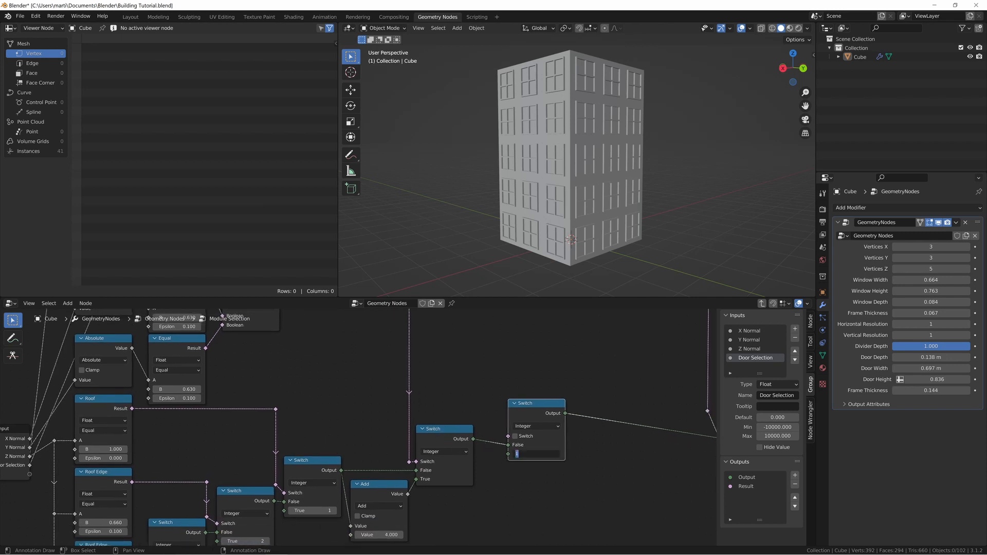
key("Return")
scroll(533, 369, "down", 3)
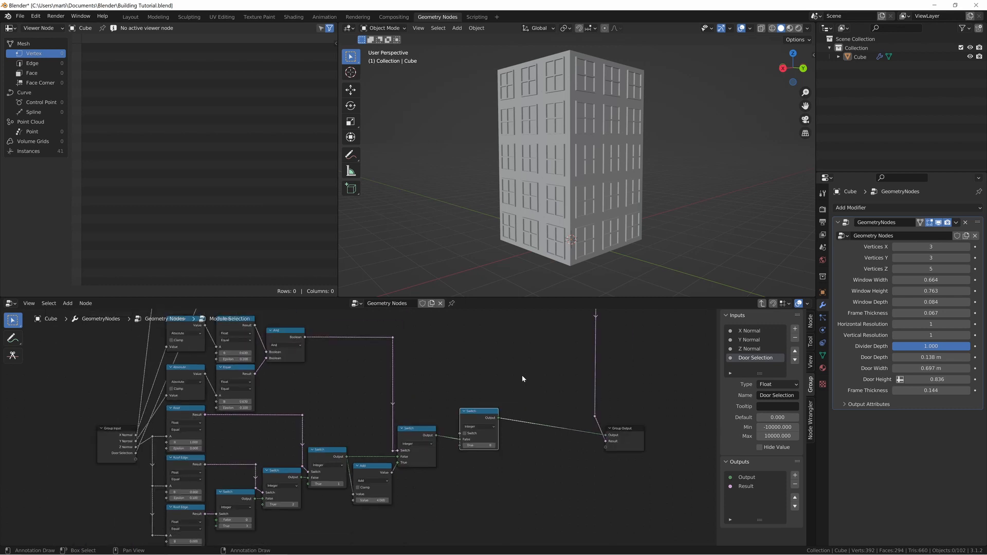
Step: Toggle the duplicated Switch node's Switch option on and off to test the door module on the building
scroll(488, 498, "up", 3)
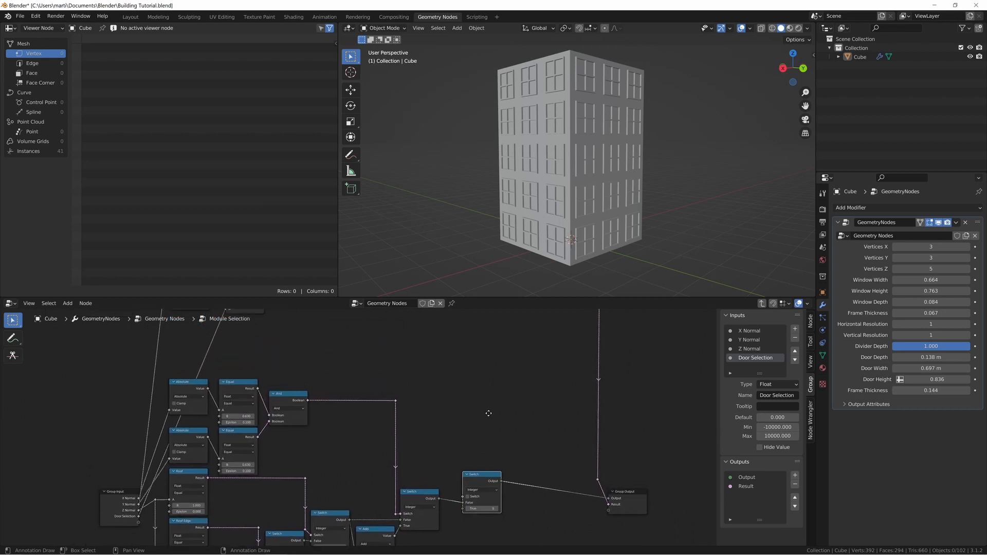
left_click(492, 424)
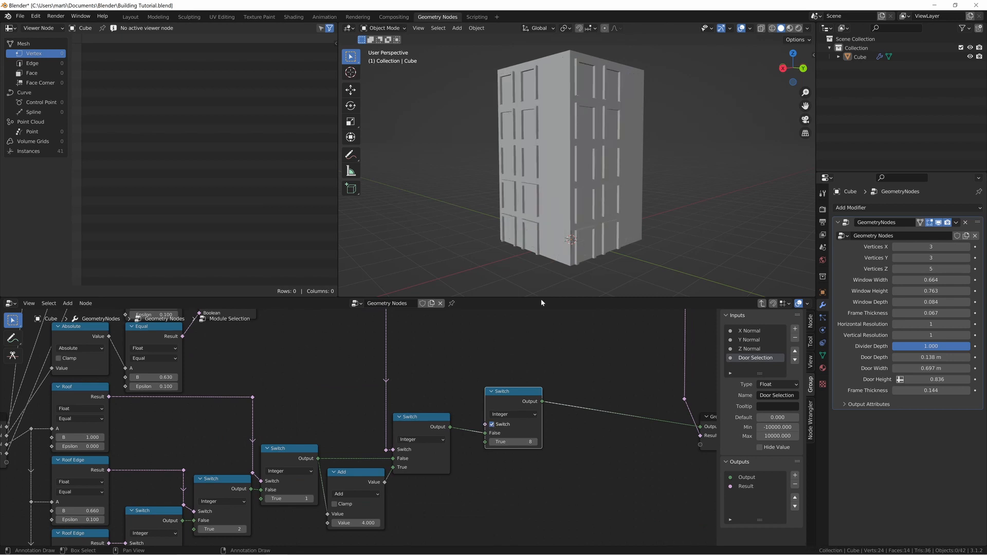
left_click(496, 427)
Step: Connect the index comparison's Result to the Switch input of the duplicated Switch node
scroll(460, 374, "down", 4)
middle_click_drag(455, 329, 445, 378)
middle_click_drag(410, 334, 436, 432)
left_click_drag(291, 324, 506, 481)
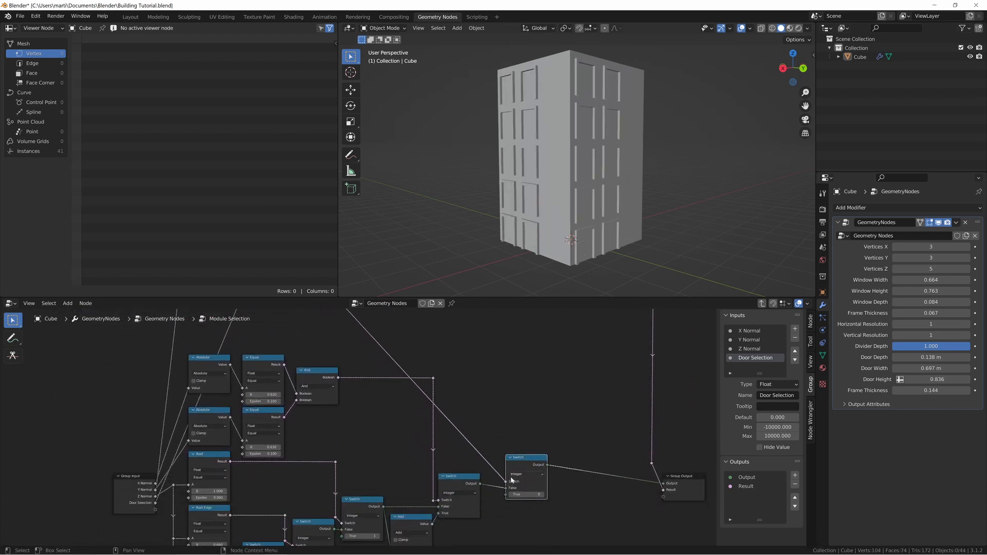
Step: Set the index comparison's operation to Equal and align the Index node with its A input
middle_click_drag(426, 339, 484, 370)
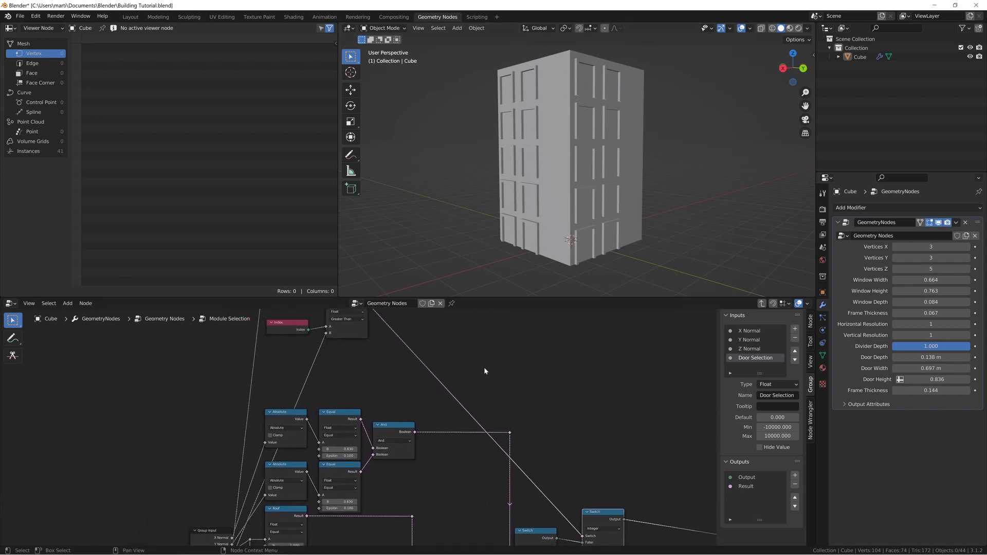
middle_click_drag(243, 497, 256, 512)
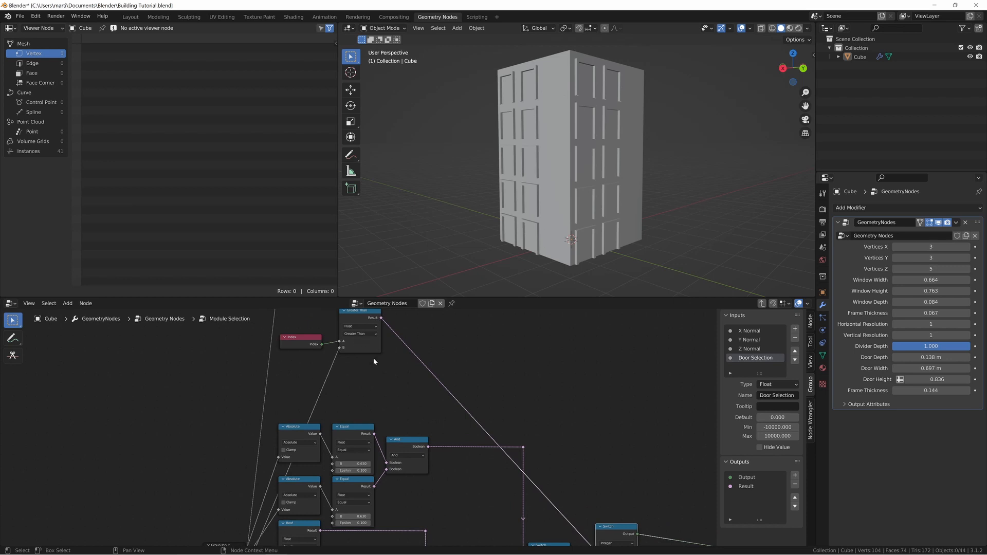
middle_click_drag(379, 386, 396, 473)
scroll(416, 525, "up", 16)
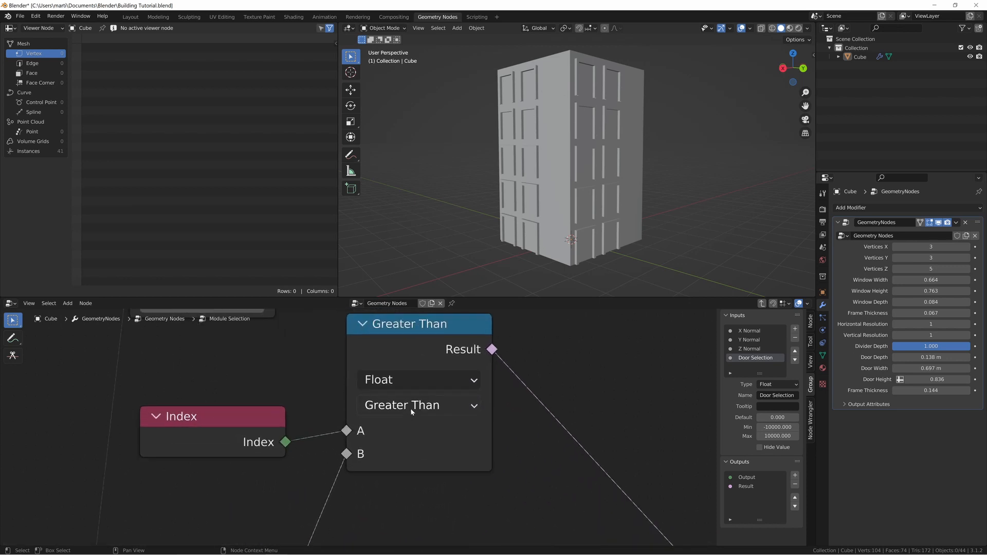
left_click(410, 408)
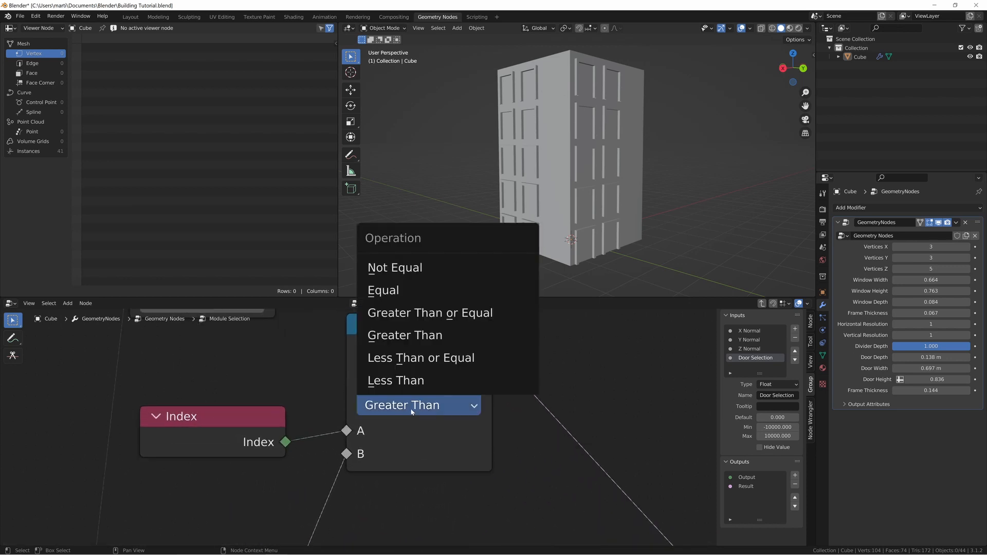
left_click(416, 295)
scroll(339, 458, "down", 1)
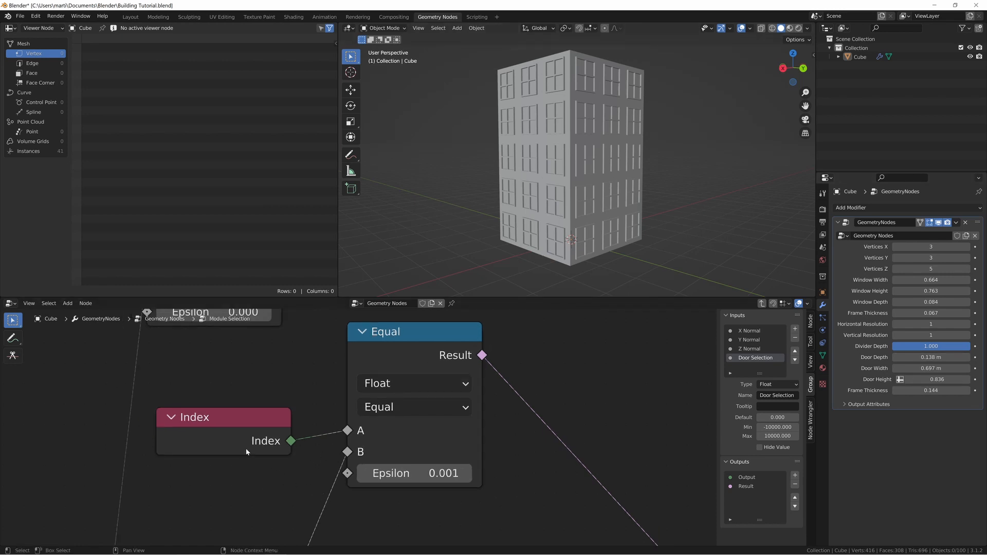
left_click_drag(246, 453, 266, 443)
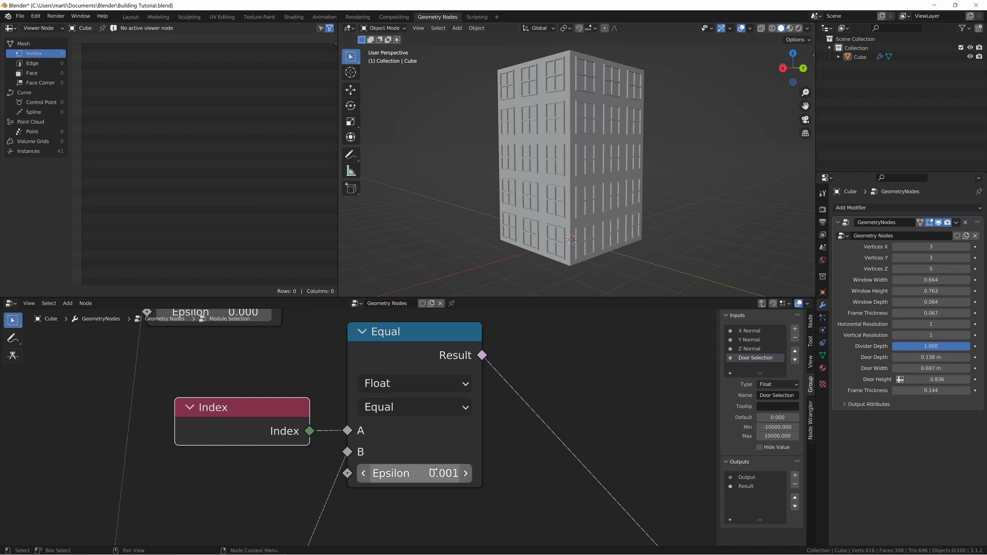
Step: Leave the Module Selection group and expose its Door Selection input through the main tree's Group Input
scroll(310, 385, "down", 2)
scroll(309, 385, "down", 3)
middle_click_drag(306, 412, 338, 233)
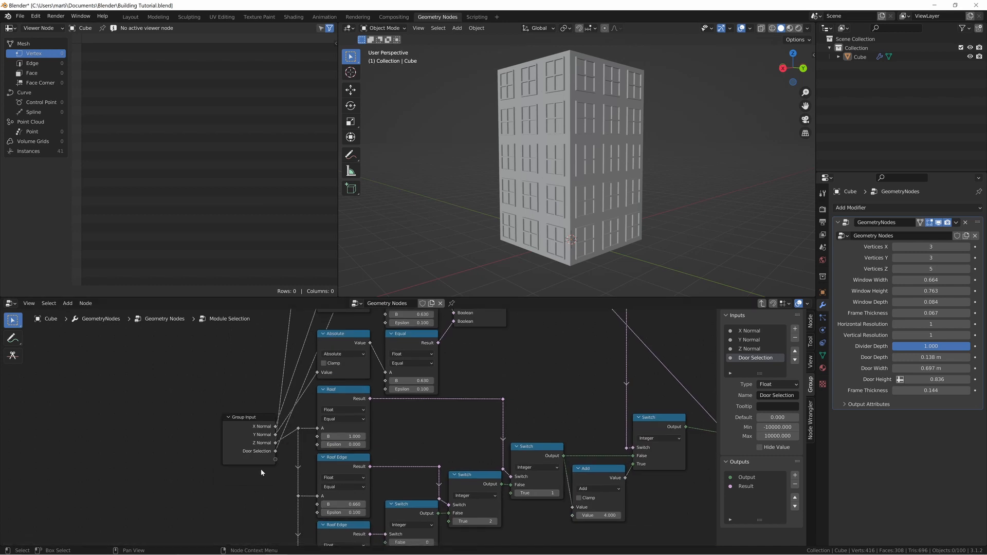
left_click(267, 430)
key("Tab")
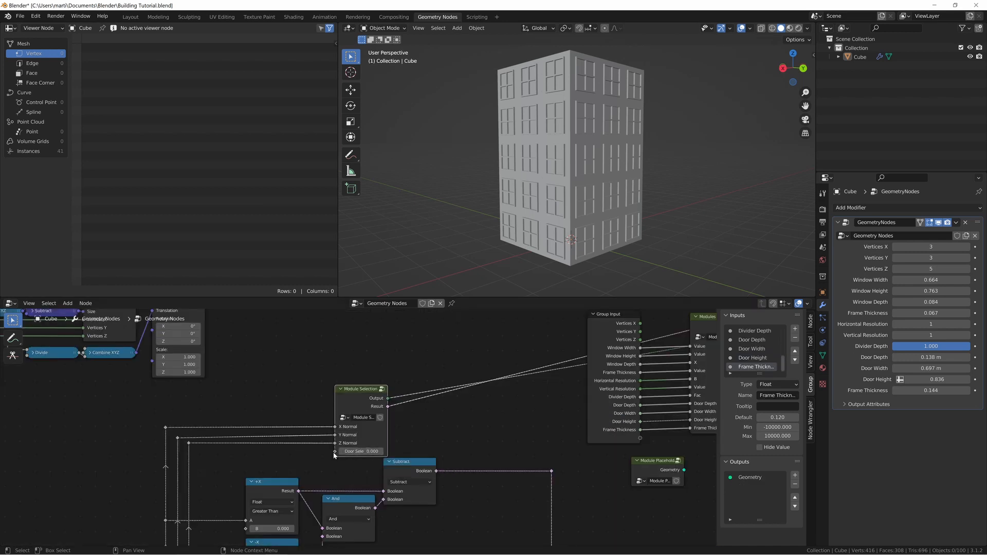
left_click_drag(334, 451, 115, 435)
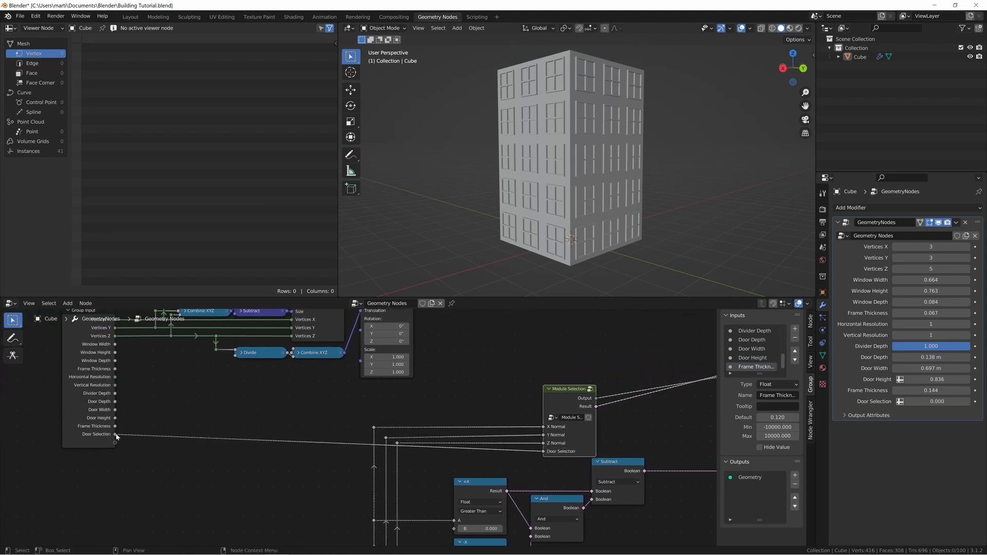
left_click(86, 438)
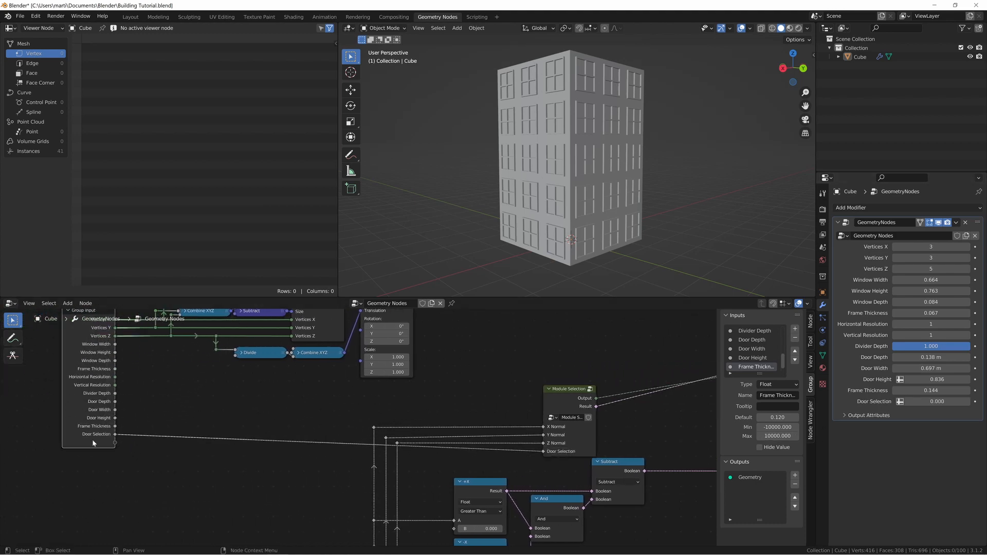
Step: Change the main tree's Door Selection input type to Integer
left_click(932, 402)
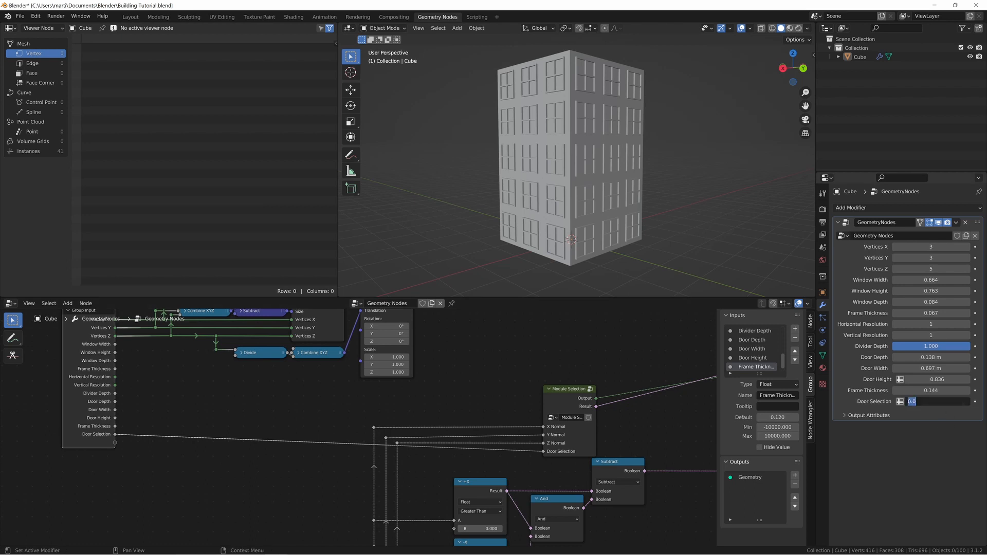
key("Escape")
scroll(745, 357, "down", 1)
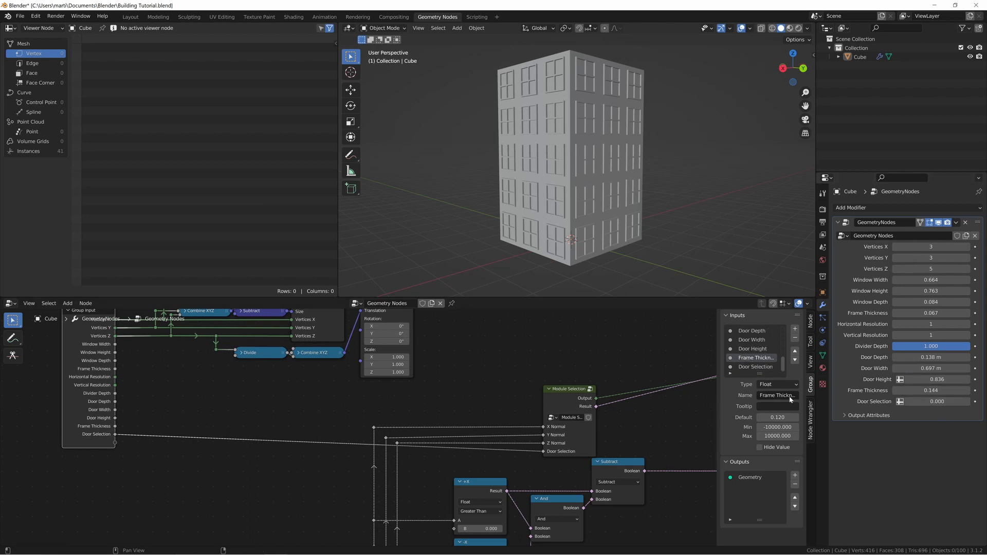
left_click(757, 367)
left_click(772, 384)
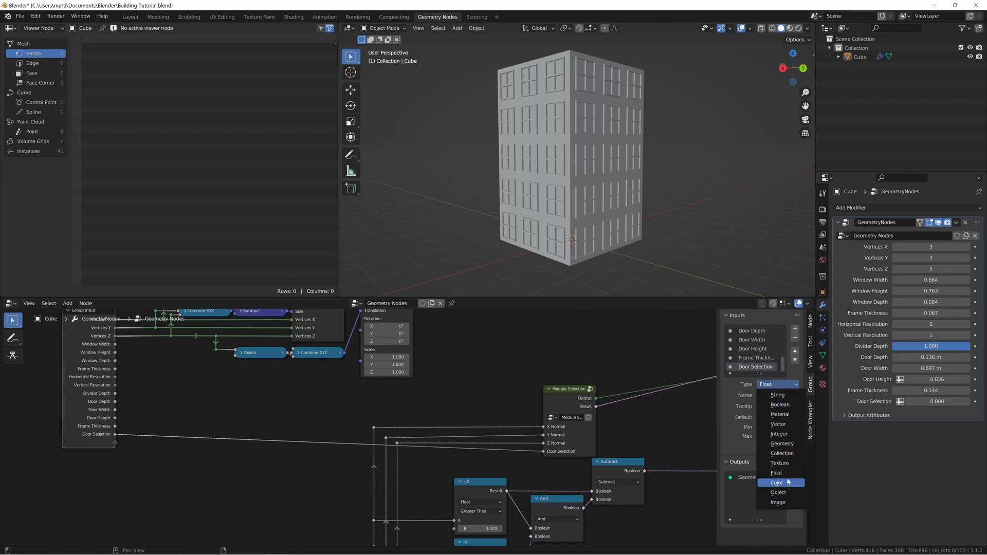
left_click(779, 434)
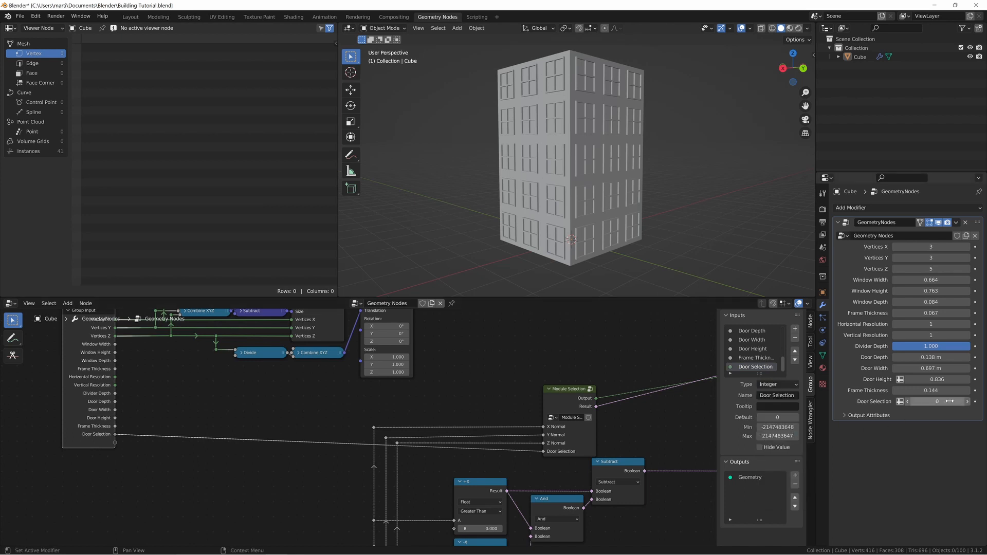
Step: Step the modifier's Door Selection through several indices, ending at 2, and inspect the door placement from another side of the building
left_click(969, 401)
left_click(970, 401)
left_click(970, 401)
left_click(907, 403)
left_click(907, 403)
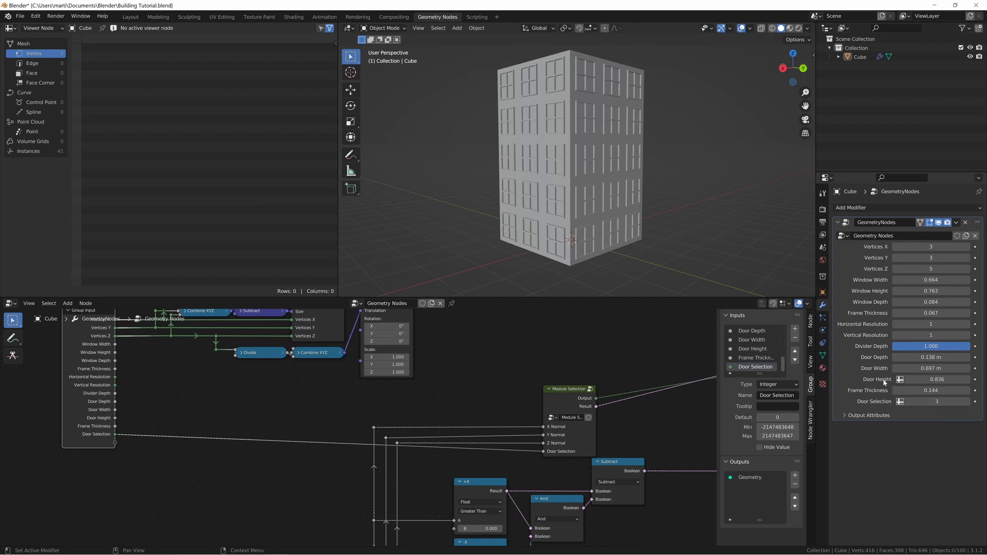
middle_click_drag(536, 243, 655, 254)
scroll(613, 249, "up", 1)
left_click(896, 401)
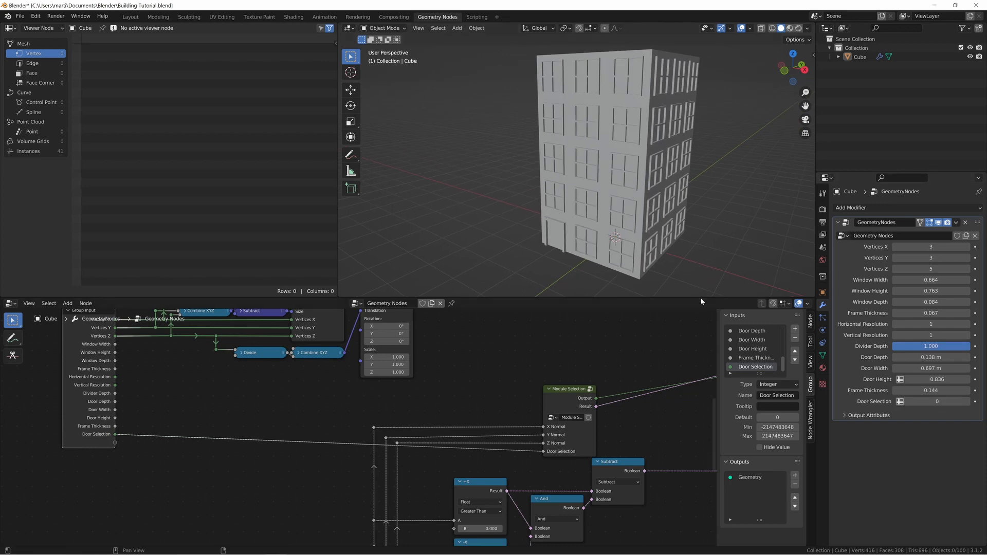
left_click(968, 402)
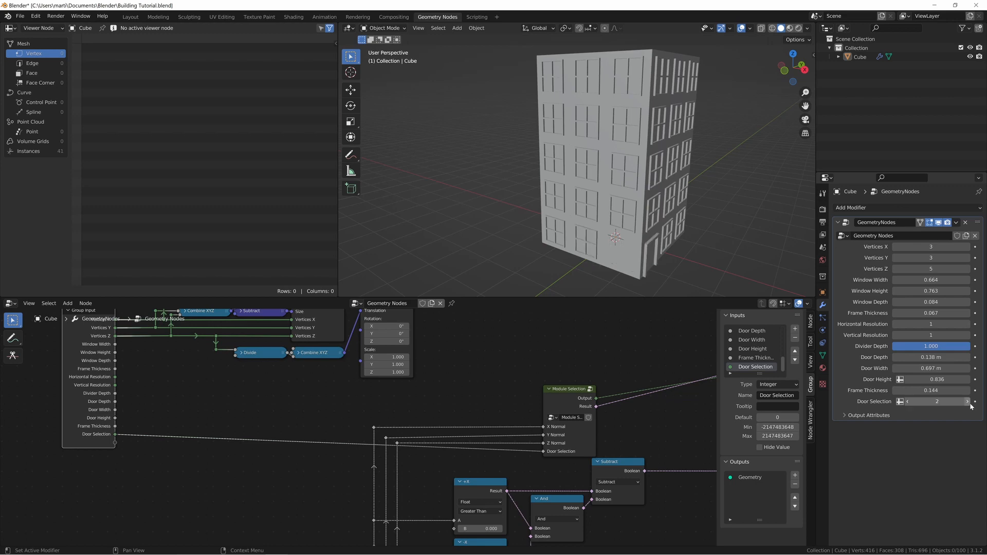
Step: Raise the modifier's Door Selection to 3 and inspect the resulting door placement on the building
left_click(968, 402)
left_click(969, 402)
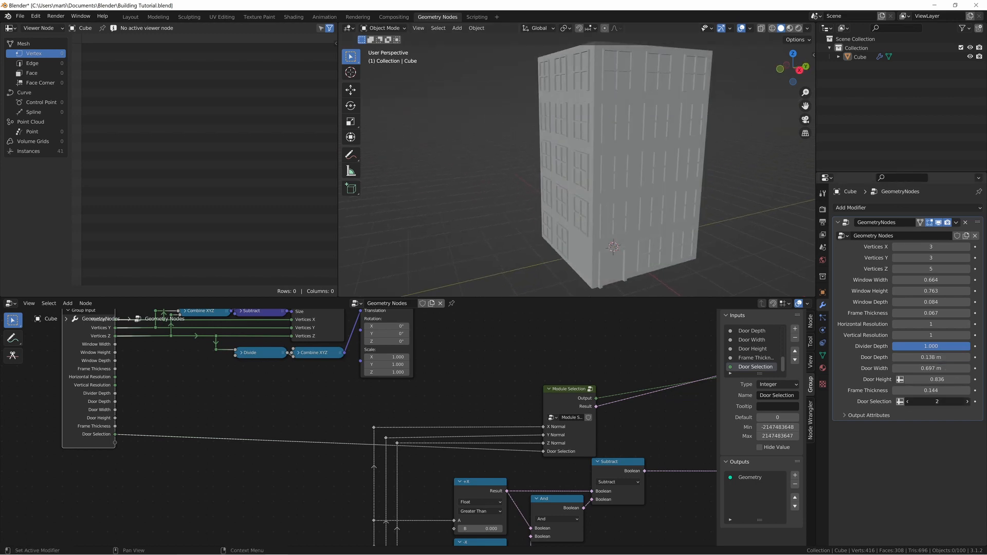
middle_click_drag(564, 253, 594, 224)
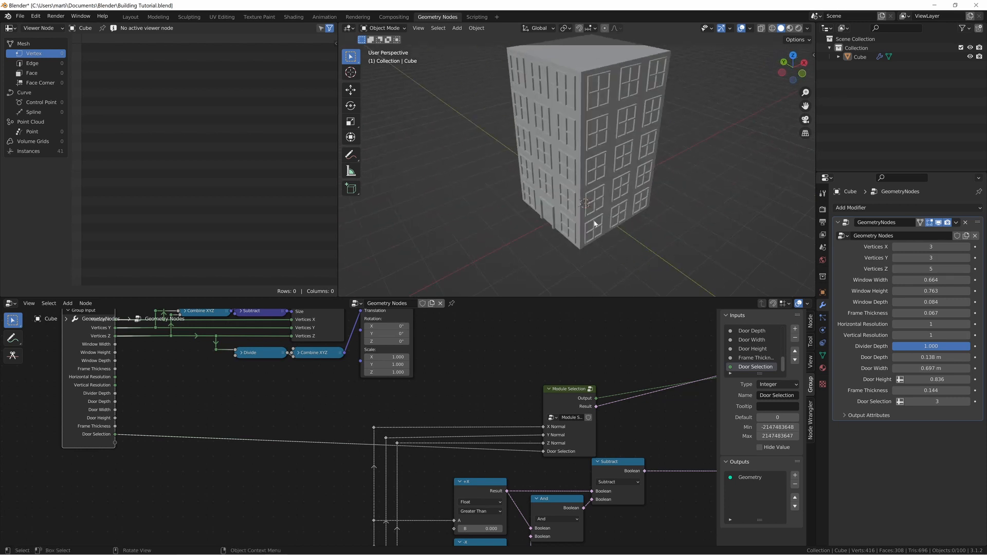
Step: Annotate the door indices 0, 1, 2 and 3 on the building's roof in top view to sketch the point order
key("KP_7")
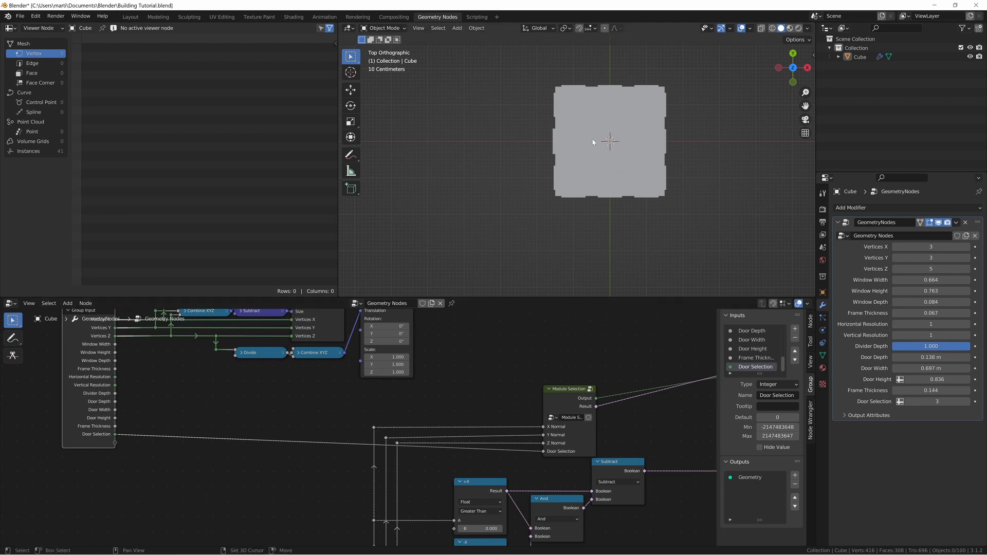
key("shift+space")
key("d")
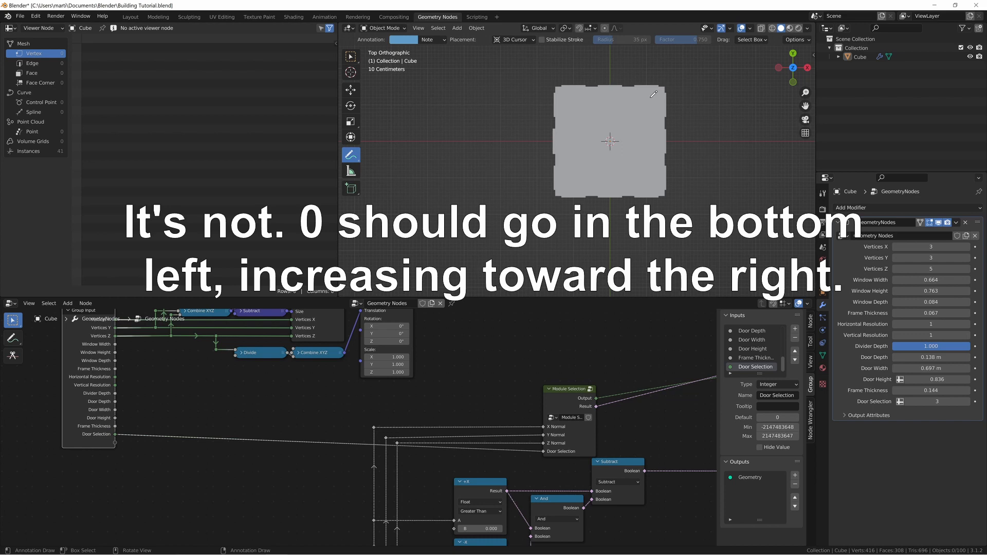
left_click_drag(650, 98, 648, 100)
left_click_drag(646, 135, 654, 143)
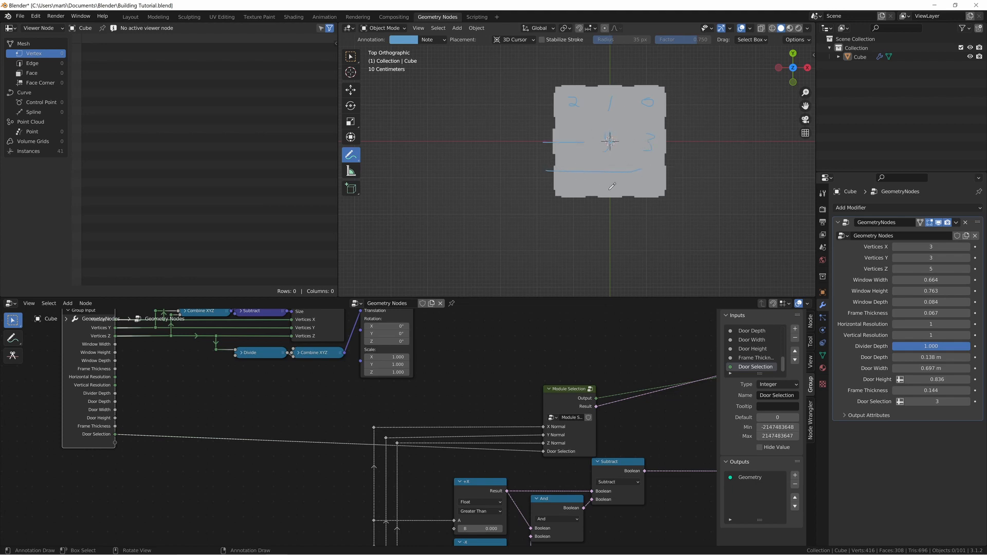
Step: Undo the roof annotations and return to the Select Box tool
middle_click_drag(612, 186, 663, 92)
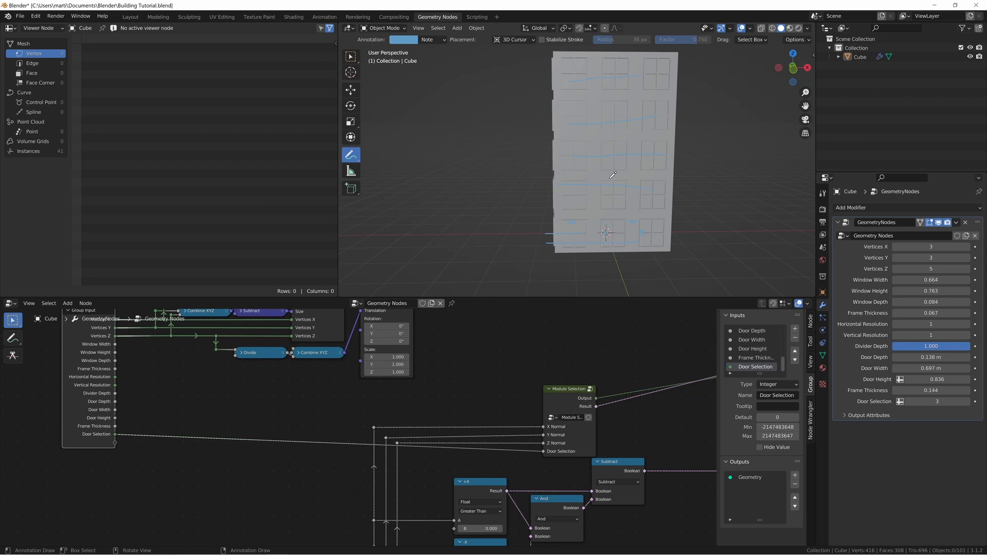
key("ctrl+z")
mouse_move(612, 175)
middle_mouse_down()
mouse_move(603, 206)
mouse_move(605, 193)
mouse_move(614, 194)
middle_mouse_up()
key("shift+space")
left_click(599, 152)
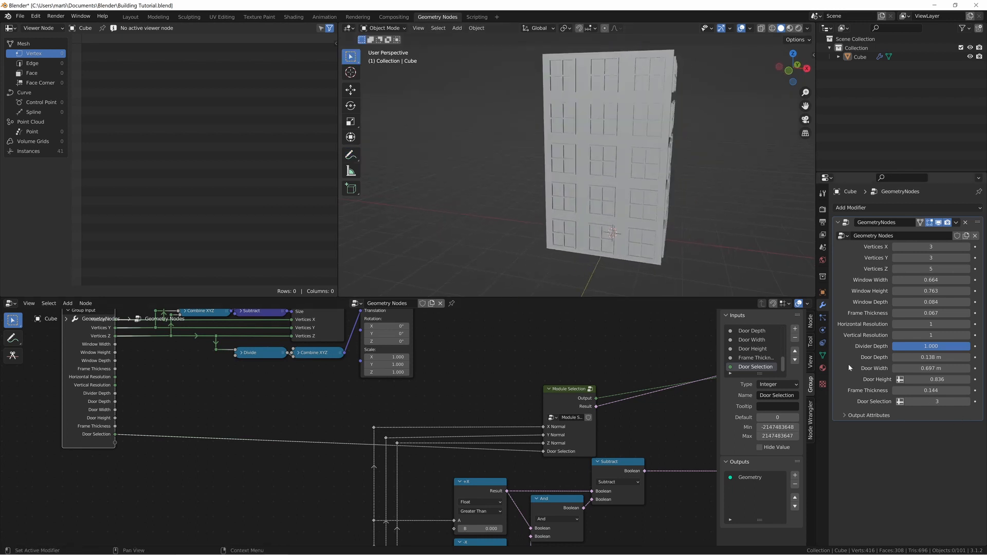
Step: Step the modifier's Door Selection up to 9, inspecting the door position on each side of the building
left_click(967, 401)
left_click(966, 400)
left_click(967, 401)
left_click(967, 400)
left_click(967, 401)
middle_click_drag(677, 182, 629, 183)
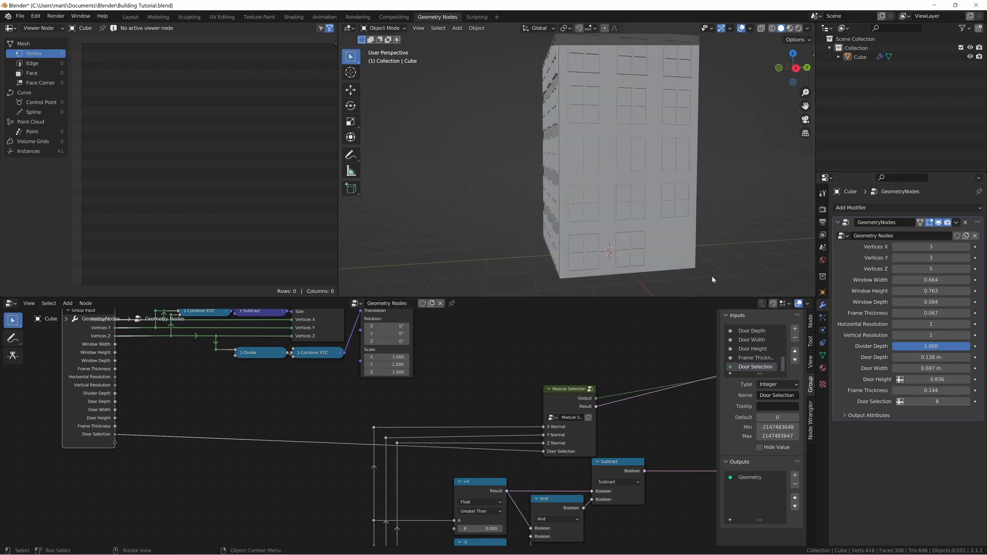
middle_click_drag(656, 254, 622, 246)
left_click(967, 401)
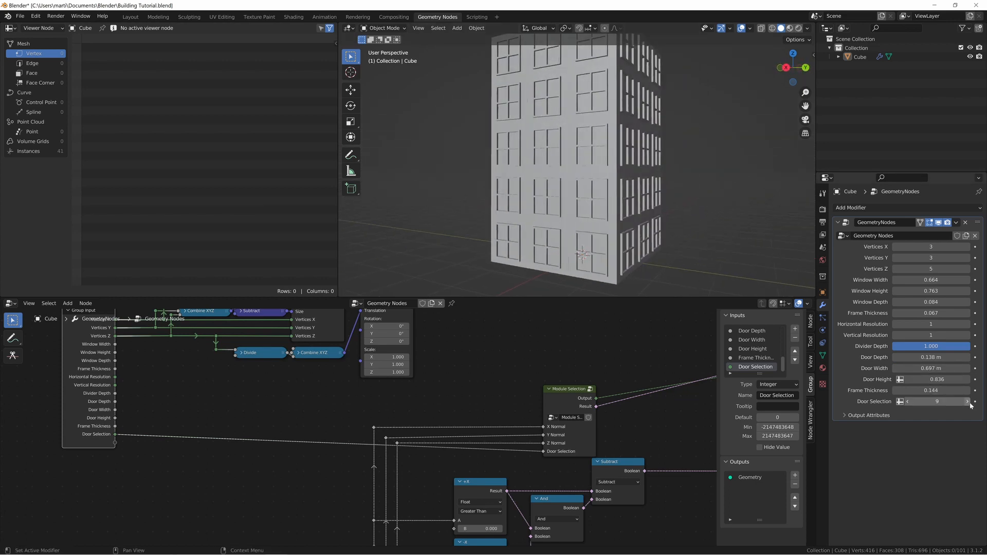
middle_click_drag(570, 226, 569, 187)
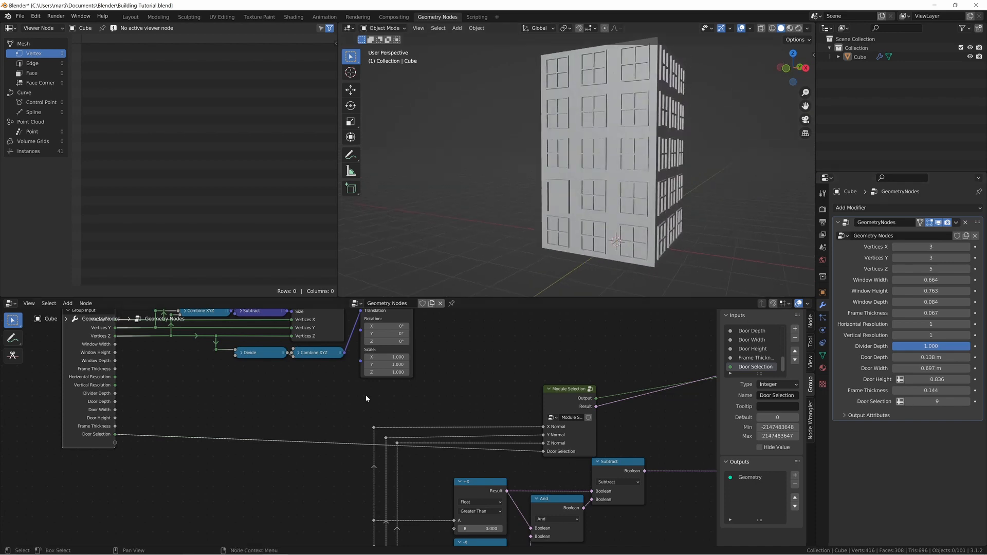
Step: Step the modifier's Door Selection back down to 0 and inspect the door at the building's ground-floor corner
left_click(566, 389)
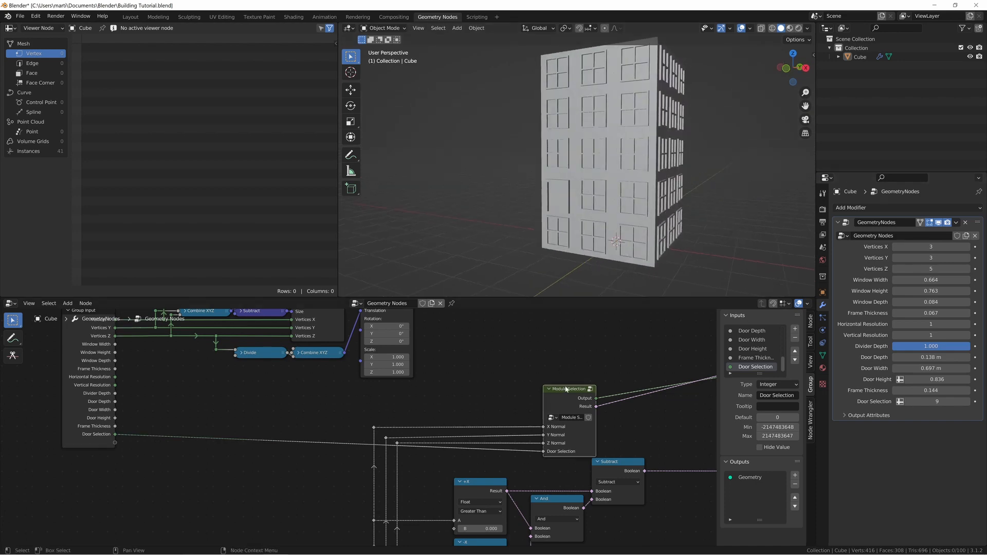
left_click(908, 401)
left_click(908, 402)
left_click(907, 403)
left_click(907, 402)
left_click(908, 403)
left_click(907, 403)
left_click(908, 403)
left_click(908, 403)
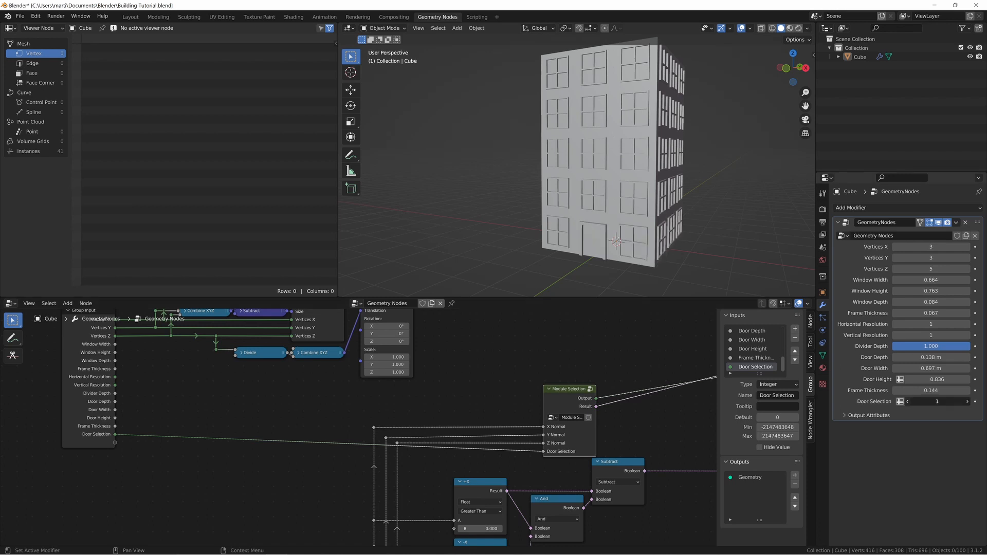
left_click(908, 403)
middle_click_drag(707, 278, 712, 283)
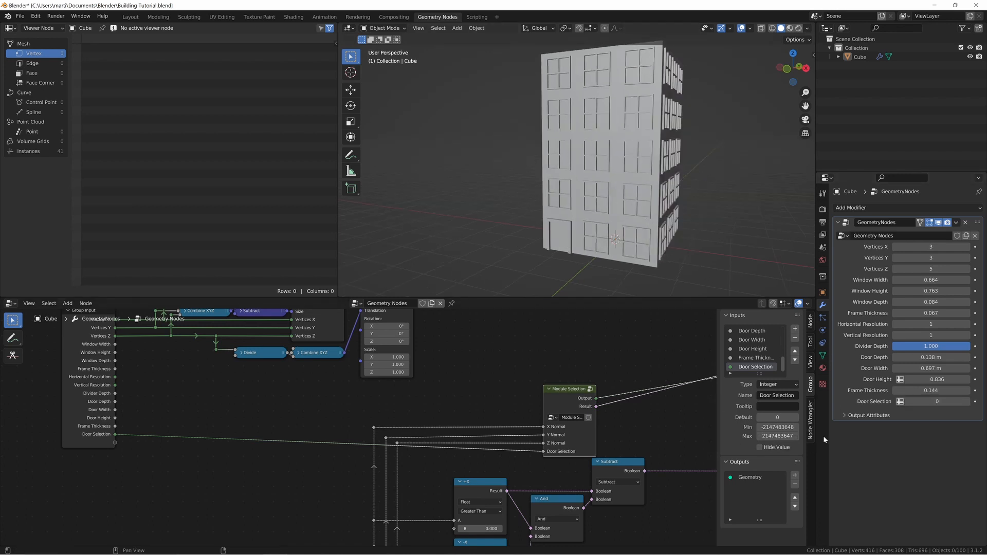
middle_click_drag(570, 230, 589, 244)
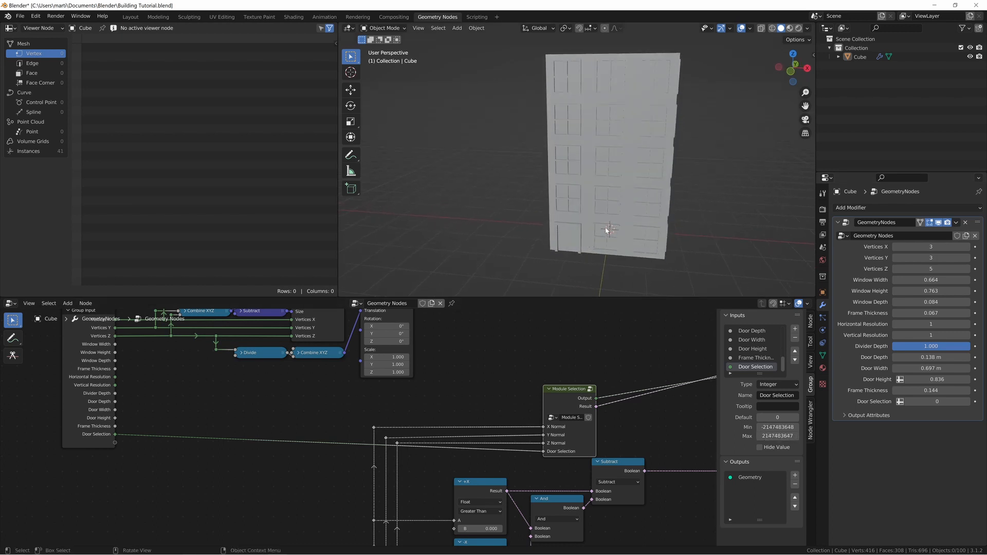
middle_click_drag(529, 185, 556, 196)
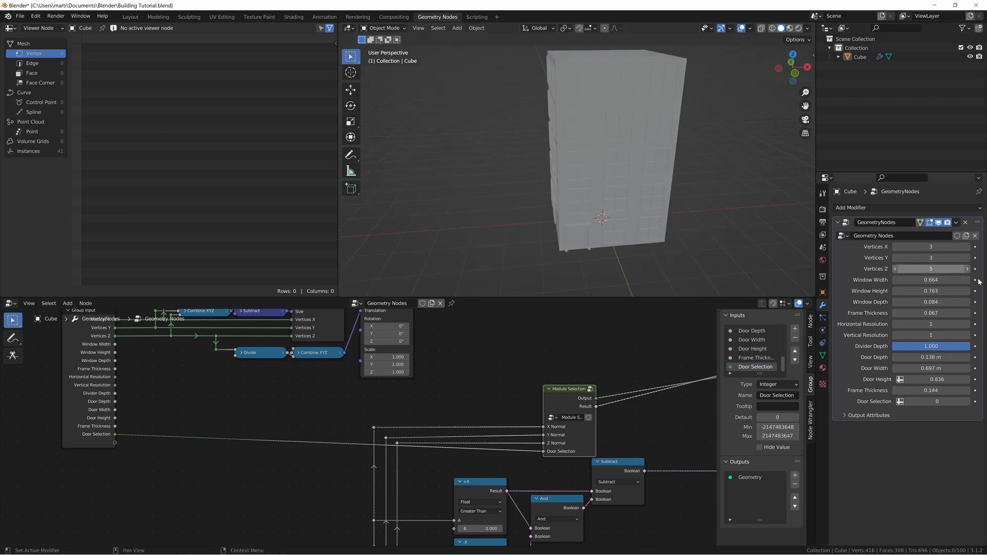
Step: Increase the modifier's Vertices X to 6 to widen the building
left_click(968, 247)
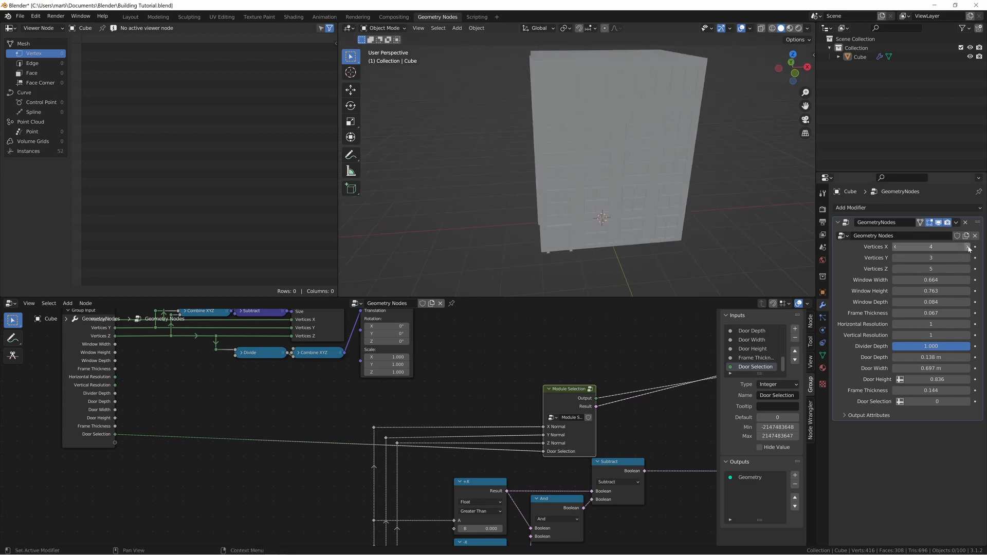
left_click(967, 247)
left_click(967, 247)
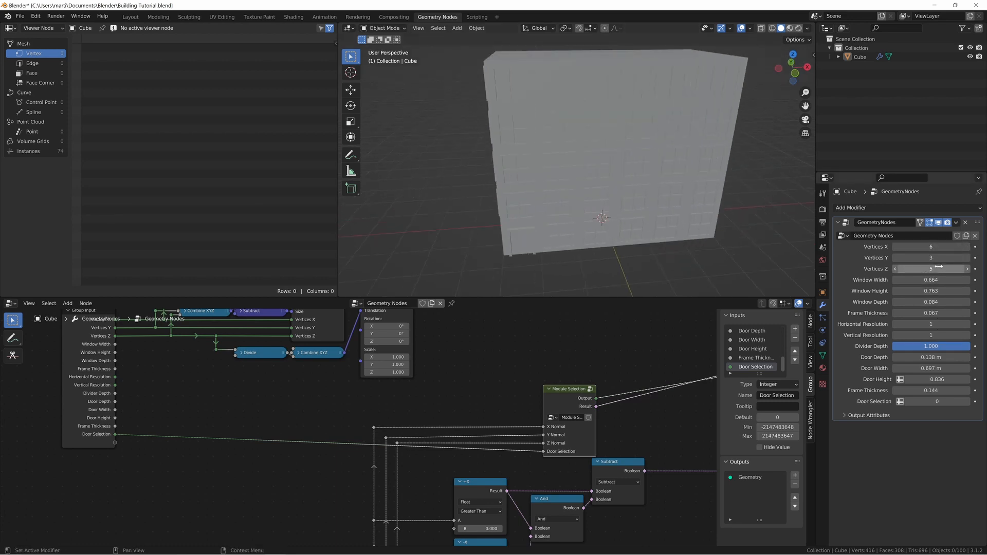
Step: Step Door Selection up to 7 on the widened building, reset it to 0, and inspect both door placements
left_click(967, 402)
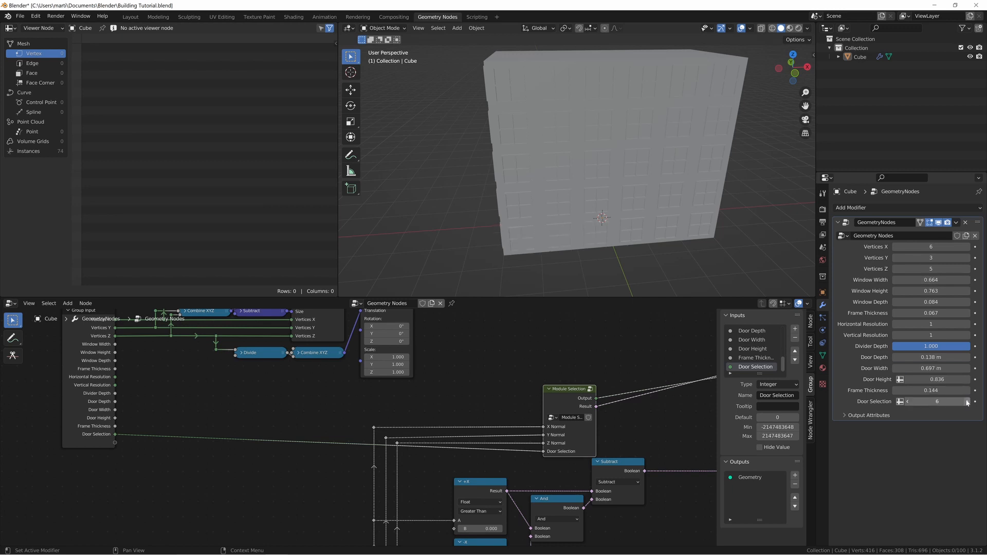
middle_click_drag(630, 248, 534, 247)
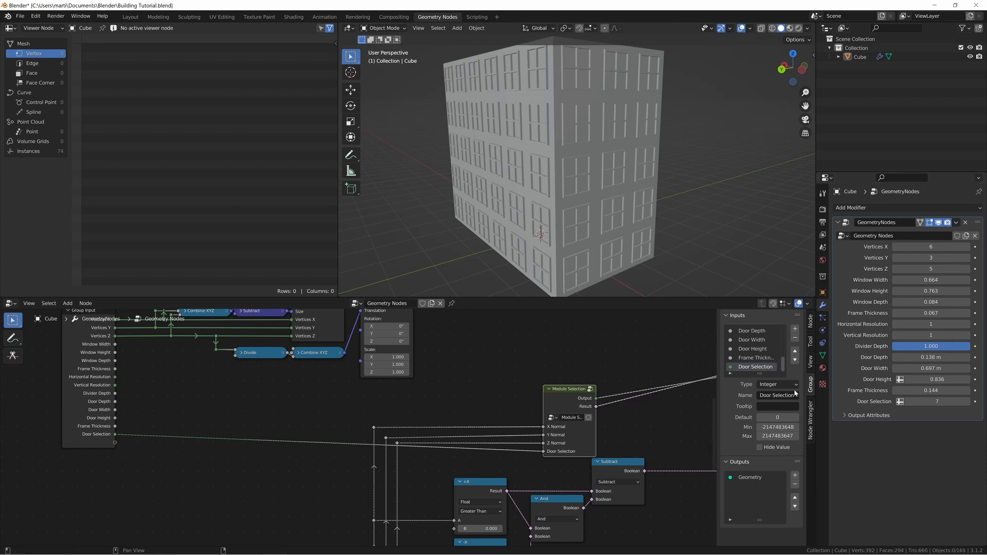
left_click_drag(951, 402, 930, 400)
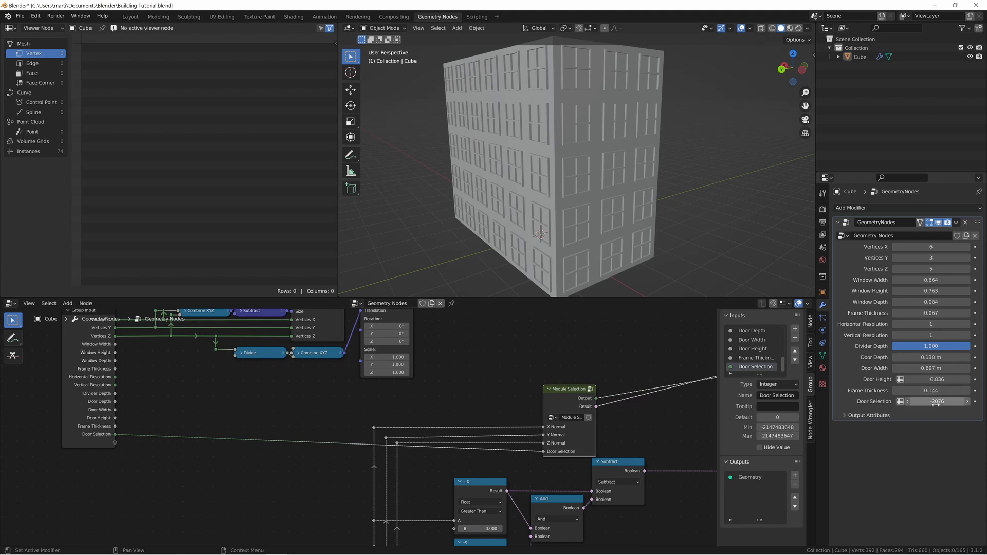
left_click(936, 401)
type("0")
key("Return")
middle_click_drag(664, 180, 535, 273)
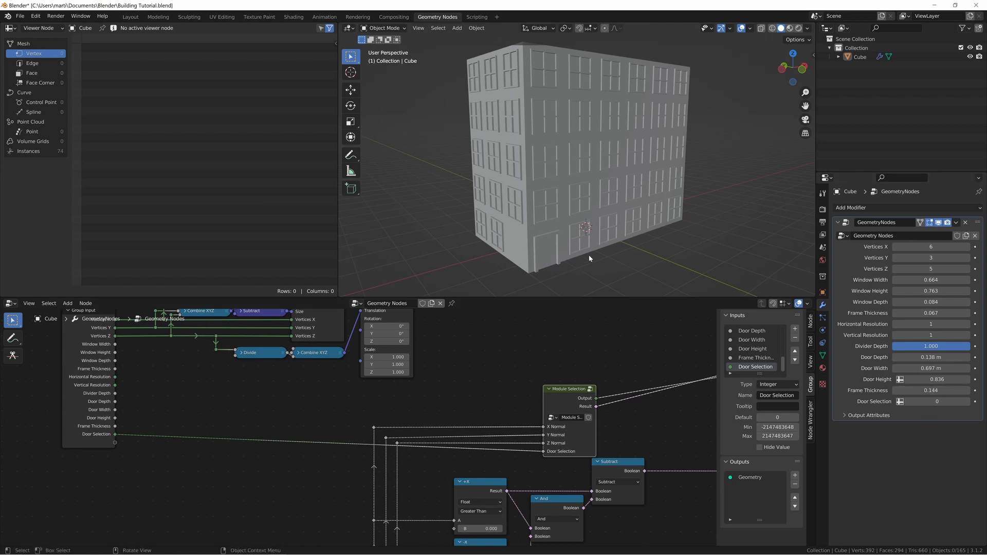
middle_click_drag(545, 249, 538, 247)
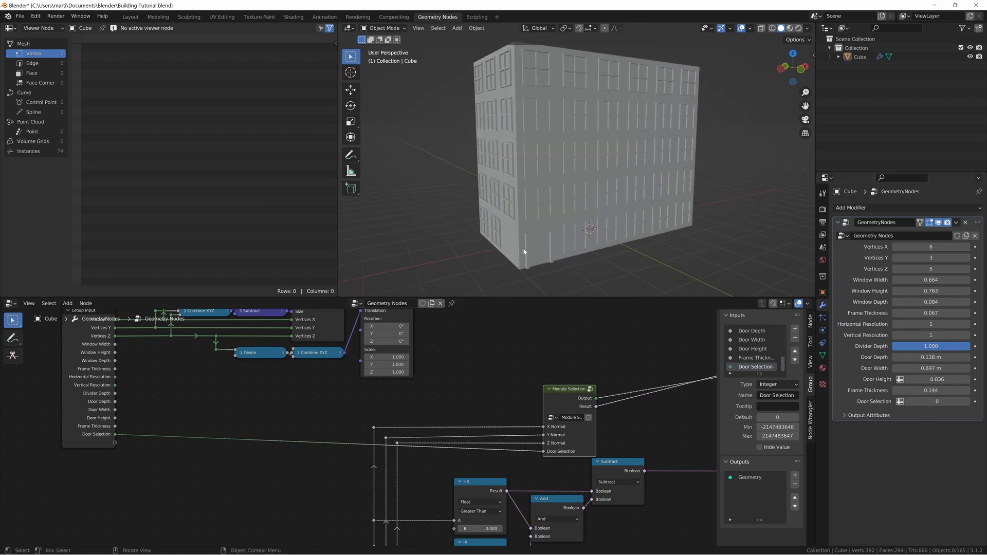
Step: Step Door Selection up to 5 along the long wall and inspect the adjoining short side of the building
left_click(967, 401)
left_click(967, 401)
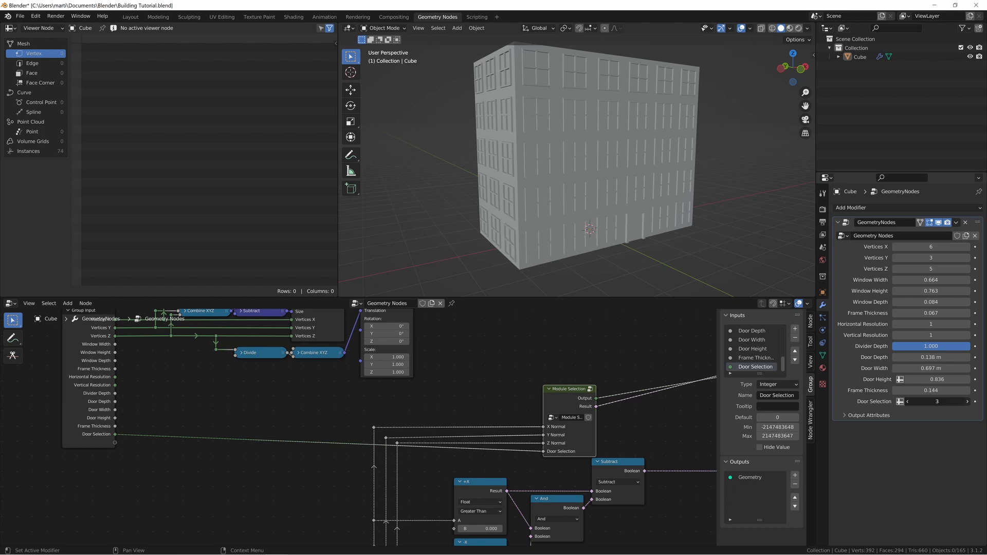
left_click(967, 402)
left_click(967, 401)
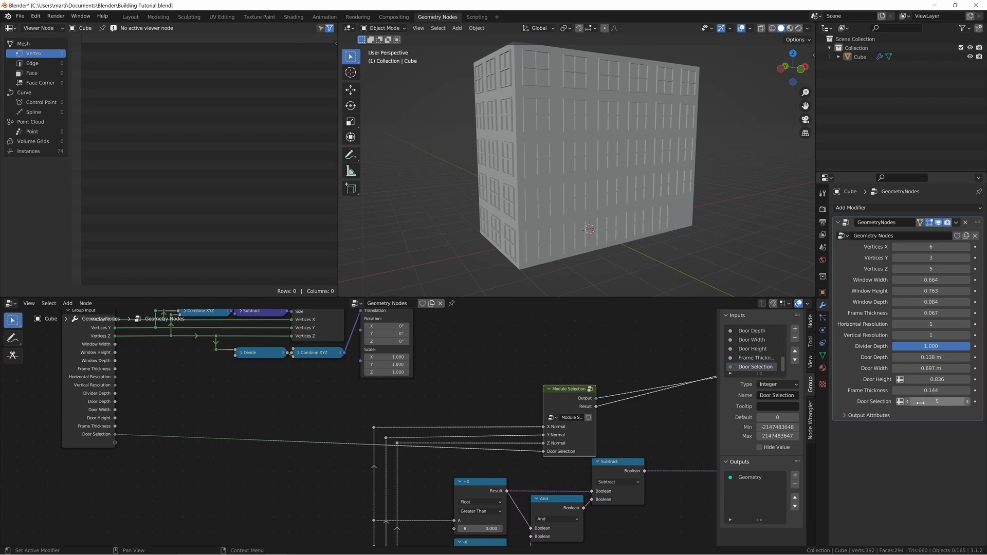
middle_click_drag(529, 254, 590, 321)
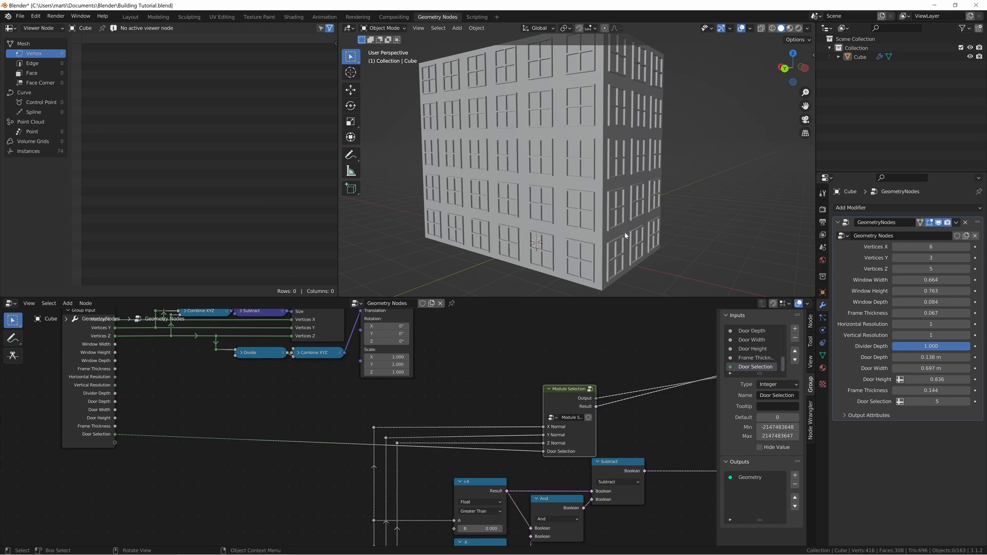
middle_click_drag(625, 235, 653, 246)
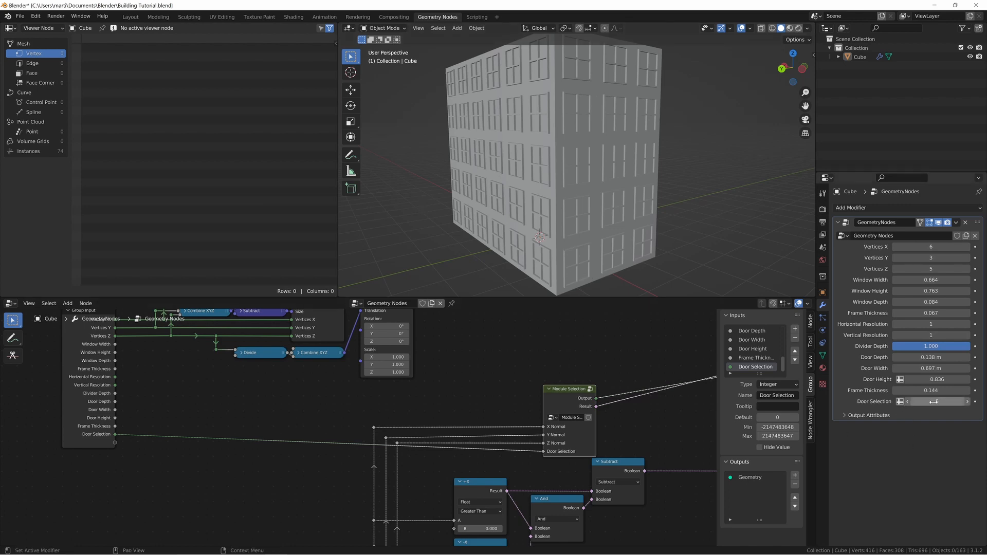
Step: Set Door Selection to 0 and view the long wall opposite the door
left_click(907, 402)
type("0")
key("Return")
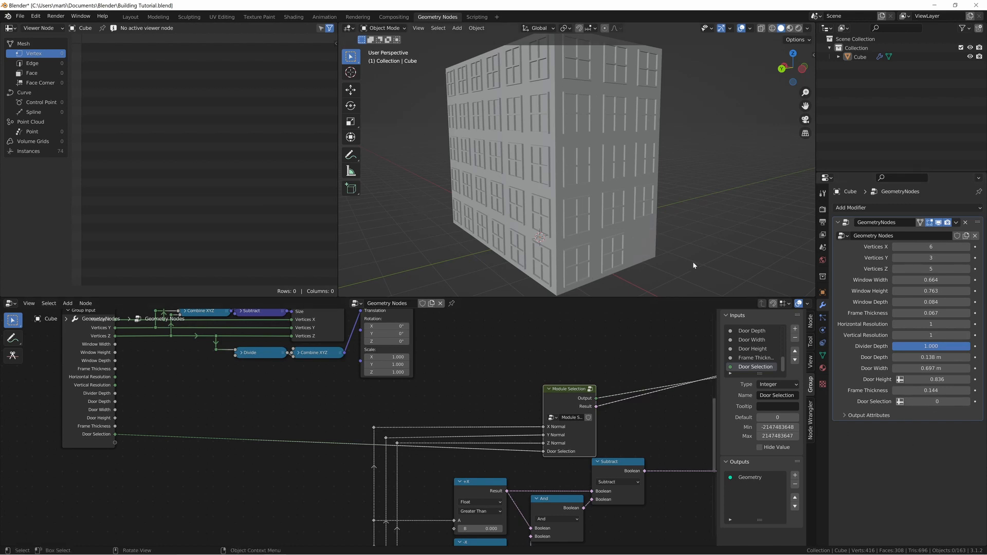
middle_click_drag(545, 169, 641, 268)
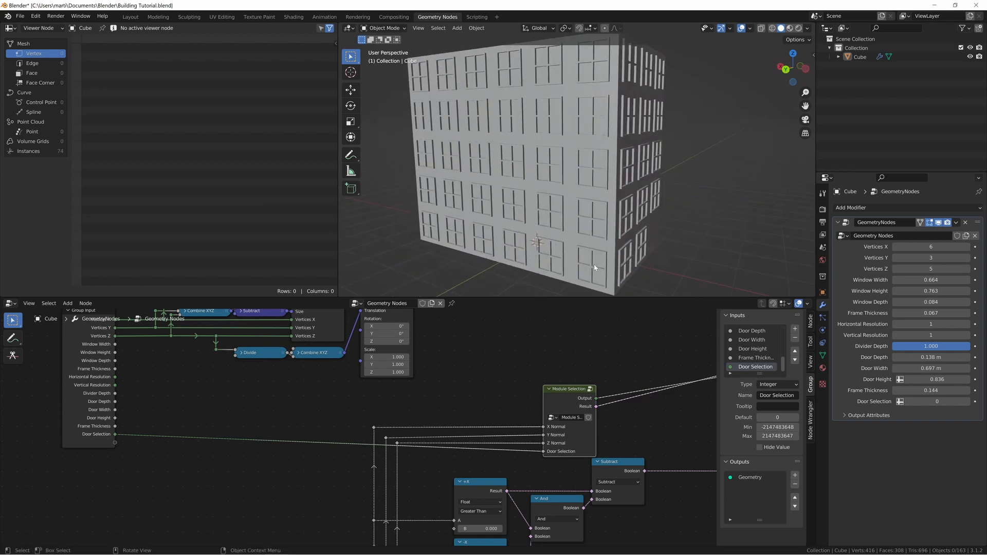
Step: Annotate the preferred door order along the long wall's ground floor and open the Module Selection group at its Index comparison
key("shift+space")
key("d")
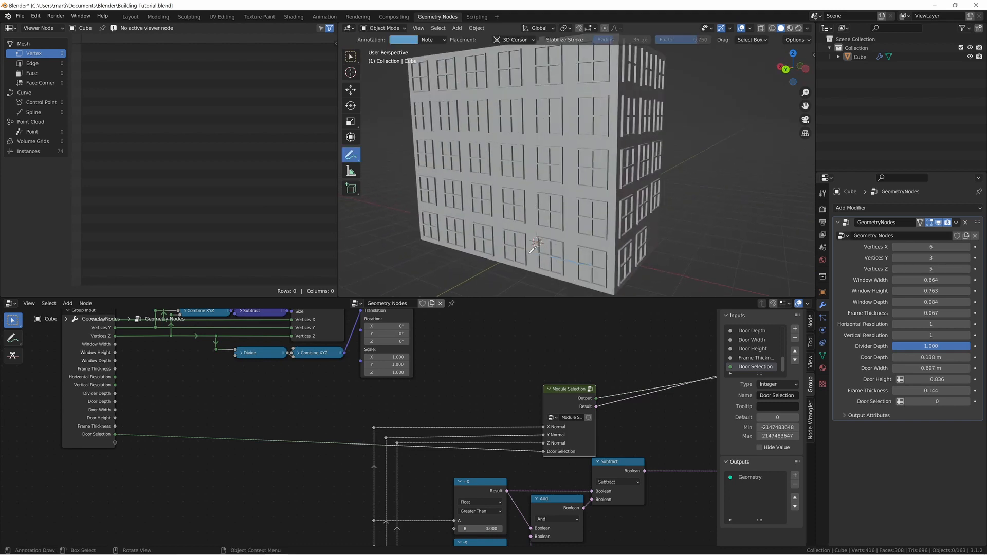
mouse_move(529, 253)
left_mouse_down()
mouse_move(428, 231)
mouse_move(444, 238)
left_mouse_up()
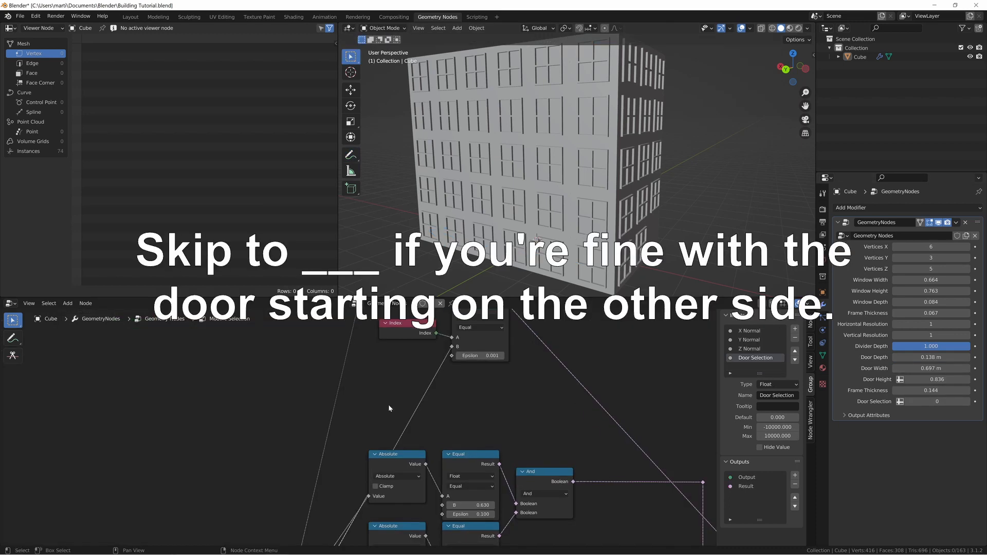
middle_click_drag(389, 406, 390, 437)
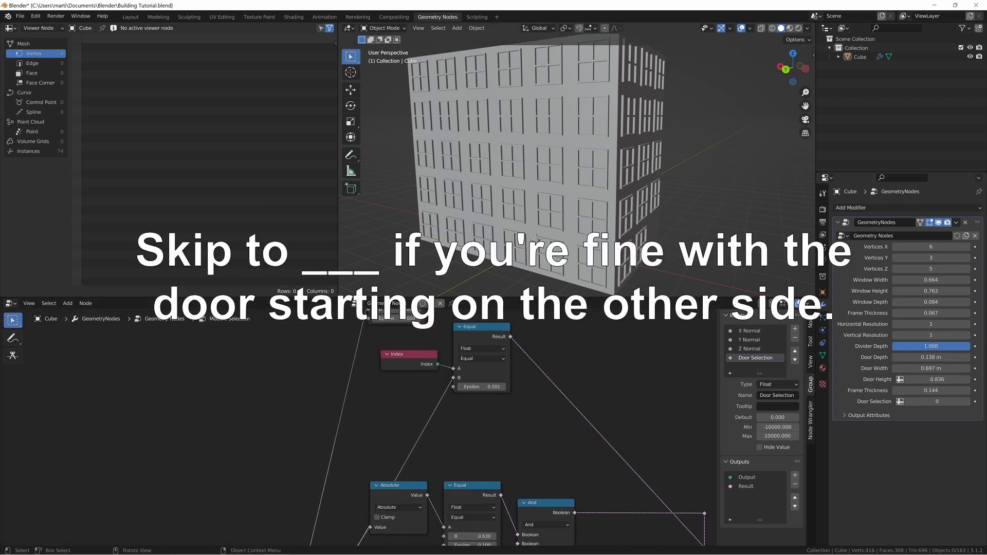
Step: Annotate the ground floor with a mark on the long wall's corner window and a loop beside the short wall's far end
key("shift+space")
key("d")
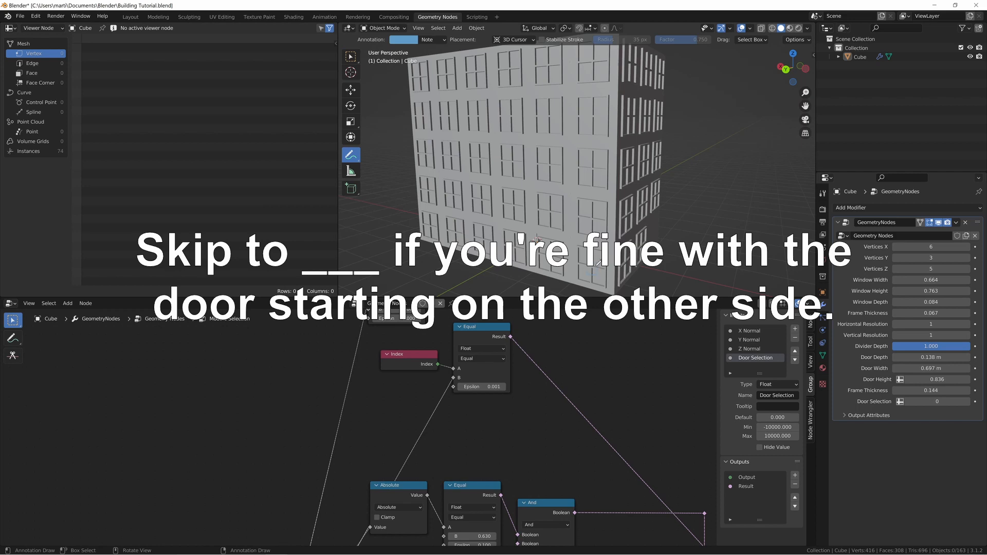
left_click_drag(648, 222, 643, 224)
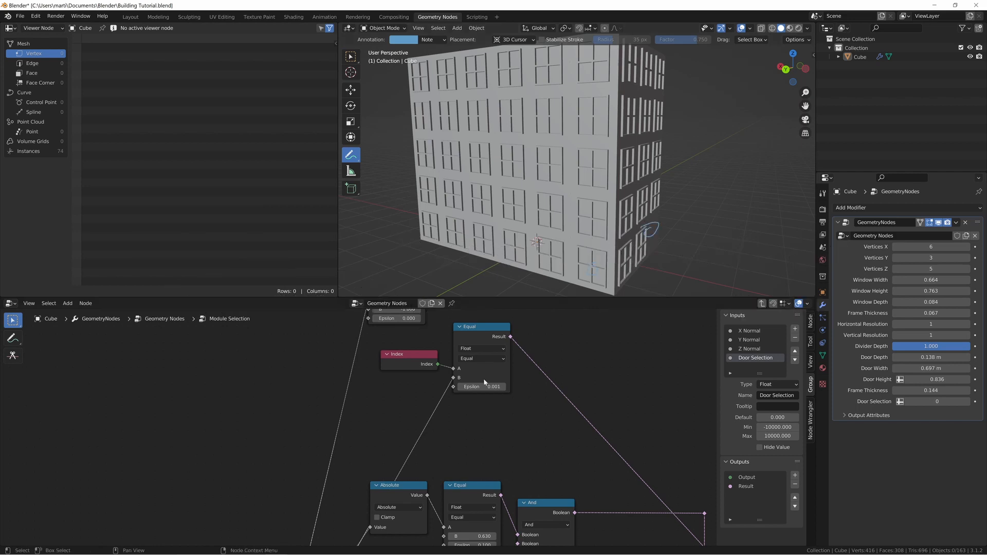
Step: Add a Math node set to Add beside the Index comparison in the Module Selection group
key("shift+a")
type("math")
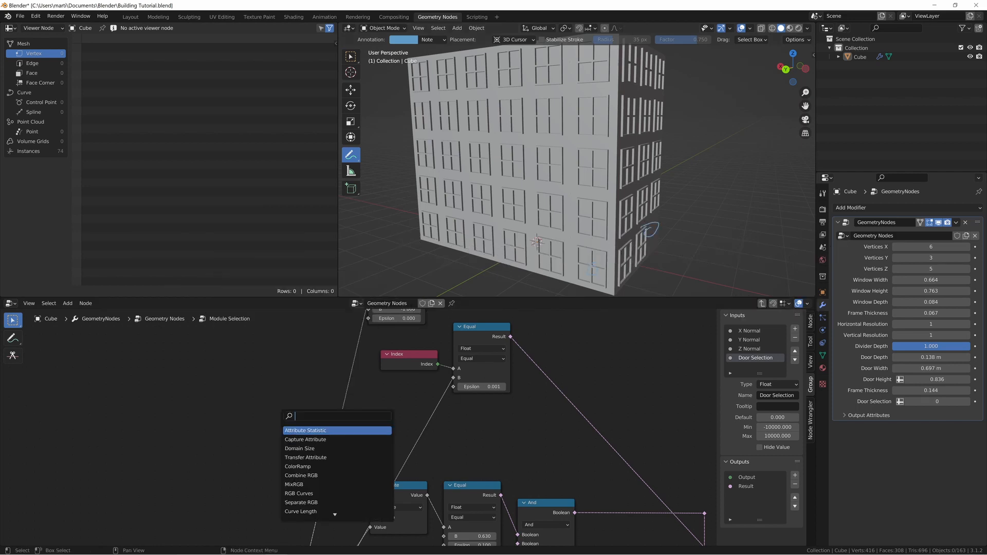
key("Return")
left_click(269, 379)
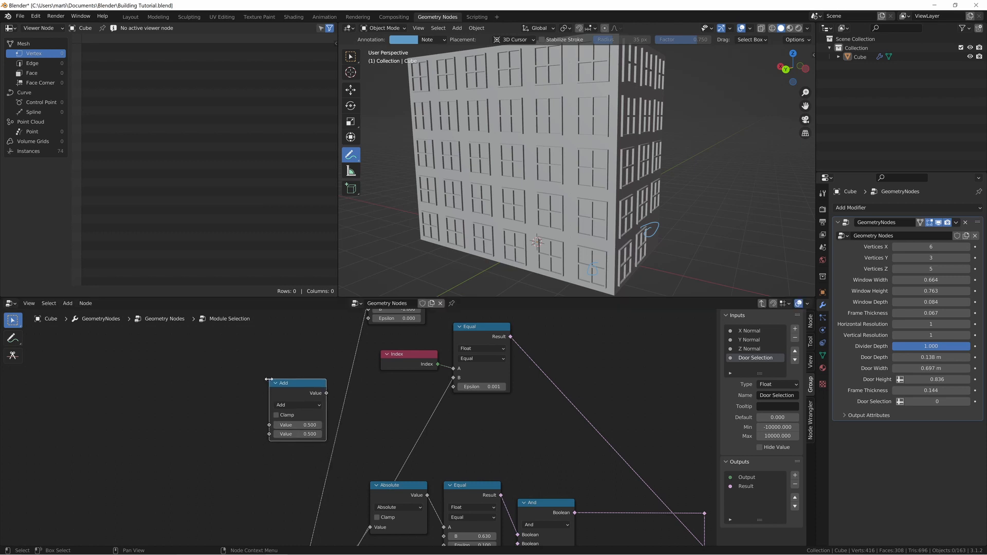
Step: Change the Math node to Subtract, duplicate it beside itself, and set the copy to Multiply Add
left_click(303, 406)
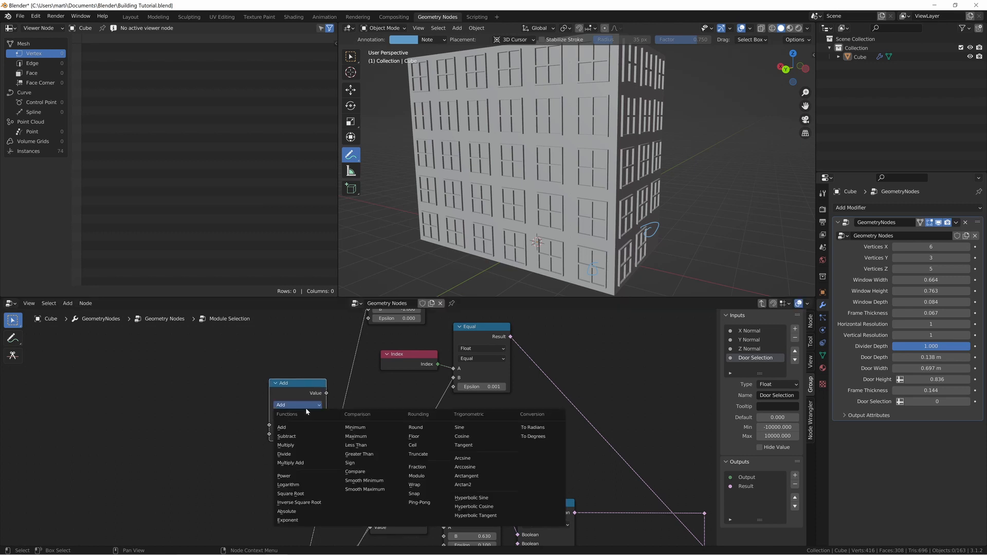
left_click(296, 440)
key("shift+d")
left_click(376, 442)
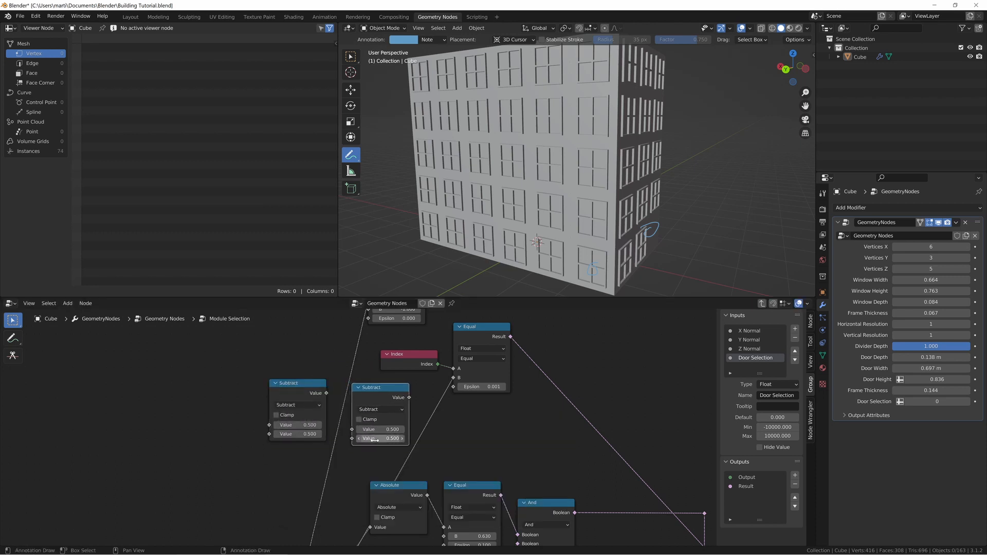
left_click(375, 409)
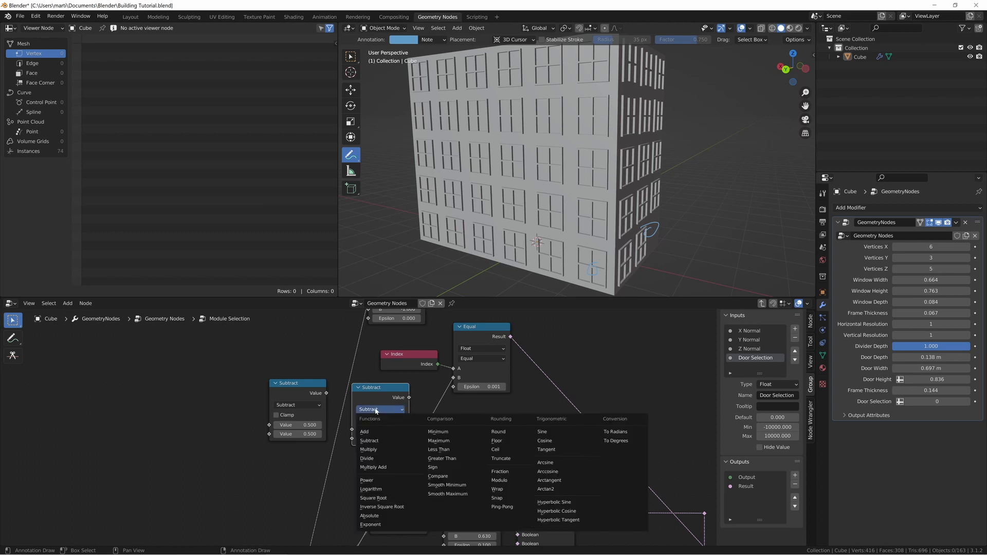
left_click(373, 467)
Step: Expose the Subtract node's first value and the Multiply Add node's Multiplier as new group inputs, and space out the two nodes
middle_click_drag(232, 466, 257, 397)
scroll(315, 418, "down", 2)
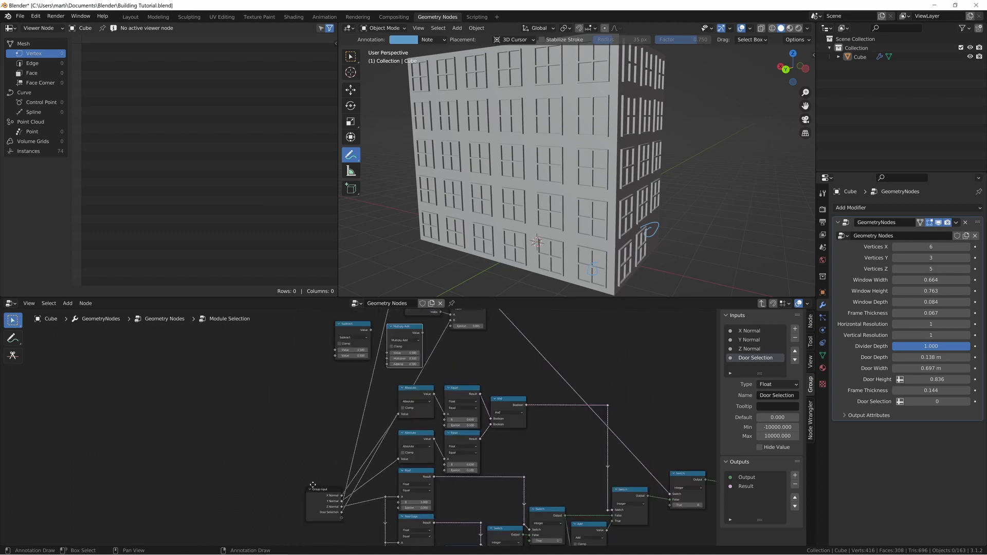
left_click_drag(319, 498, 224, 458)
middle_click_drag(252, 415, 248, 438)
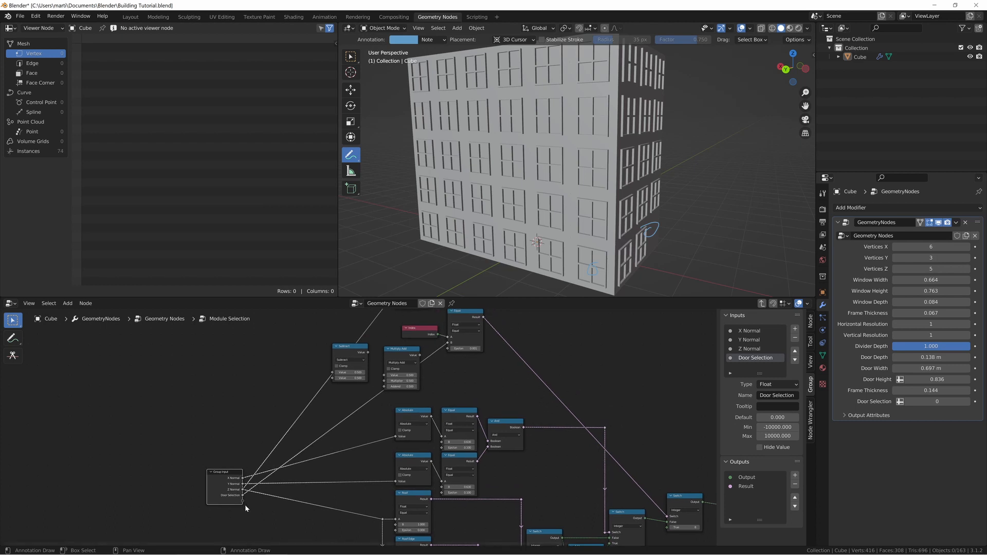
left_click_drag(244, 505, 332, 373)
left_click_drag(243, 509, 385, 381)
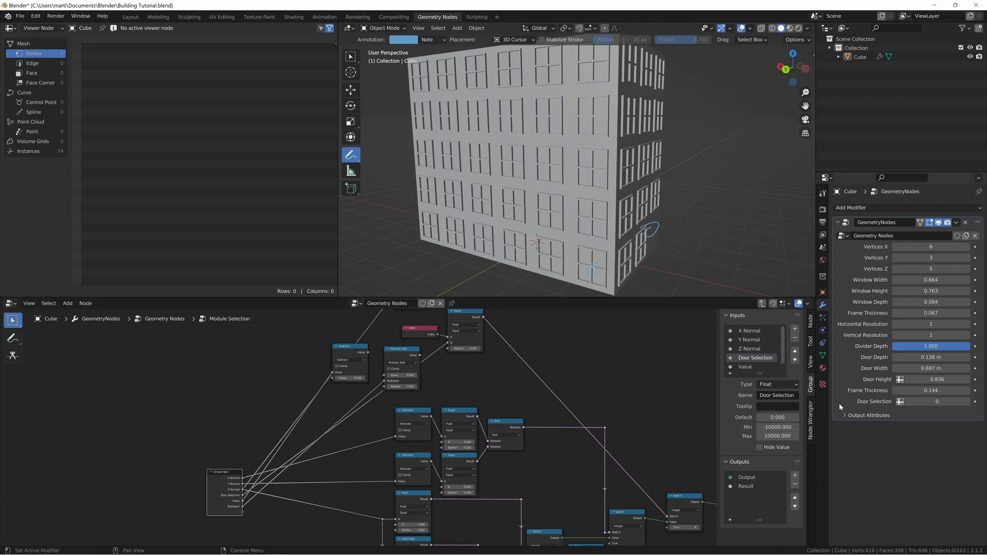
scroll(753, 356, "down", 1)
scroll(334, 423, "up", 2)
scroll(335, 423, "up", 3)
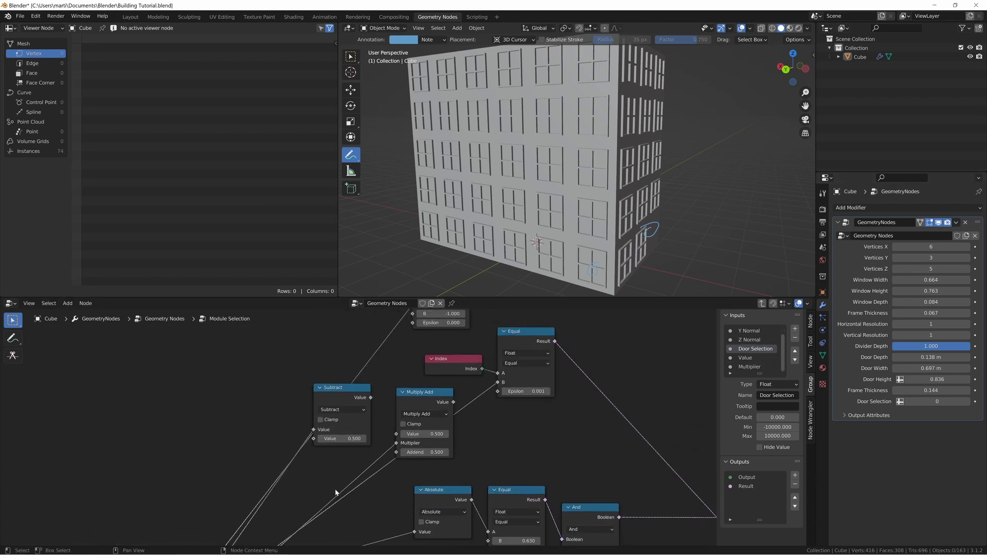
left_click_drag(351, 338, 284, 343)
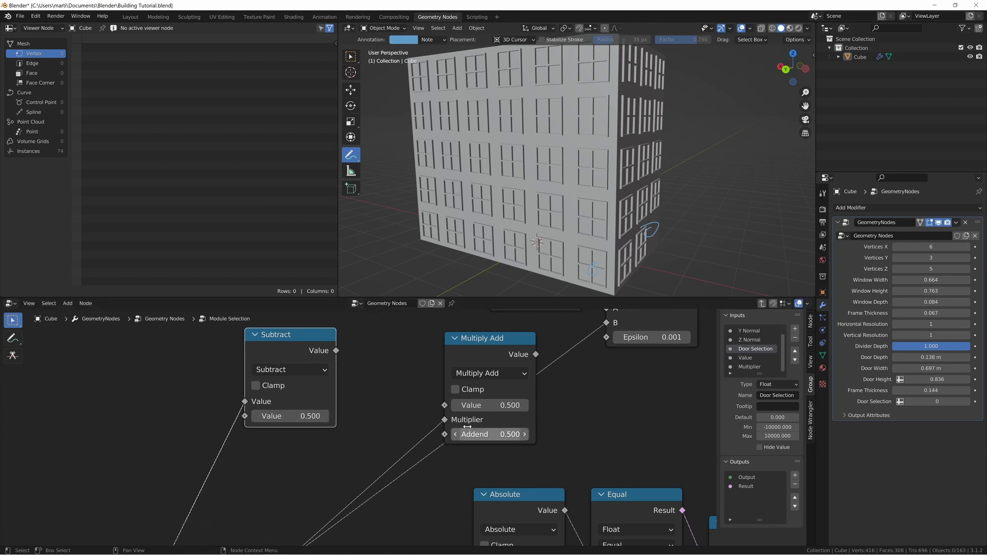
left_click_drag(489, 351, 442, 347)
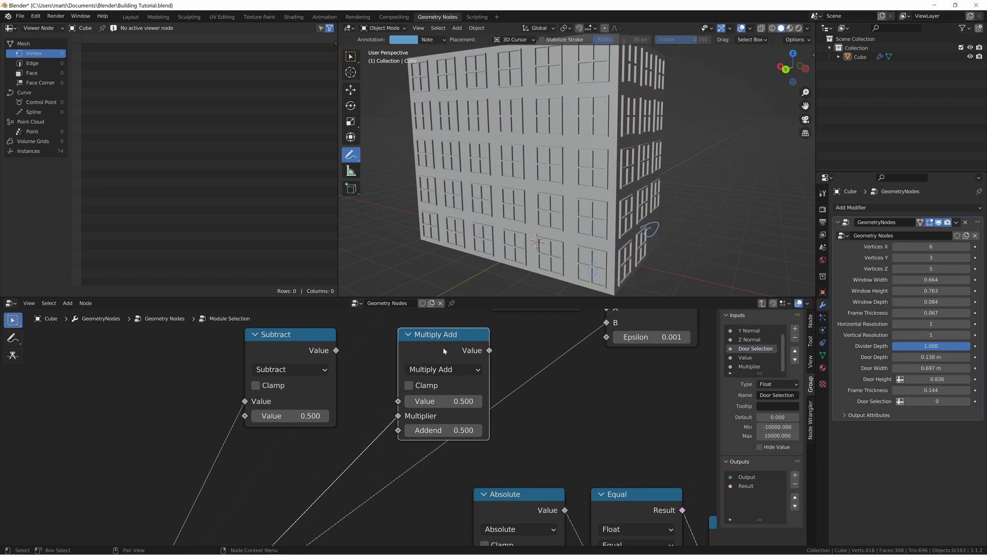
Step: Rename the group's new Value and Multiplier inputs to X Resolution and Y Resolution
double_click(745, 358)
type("X")
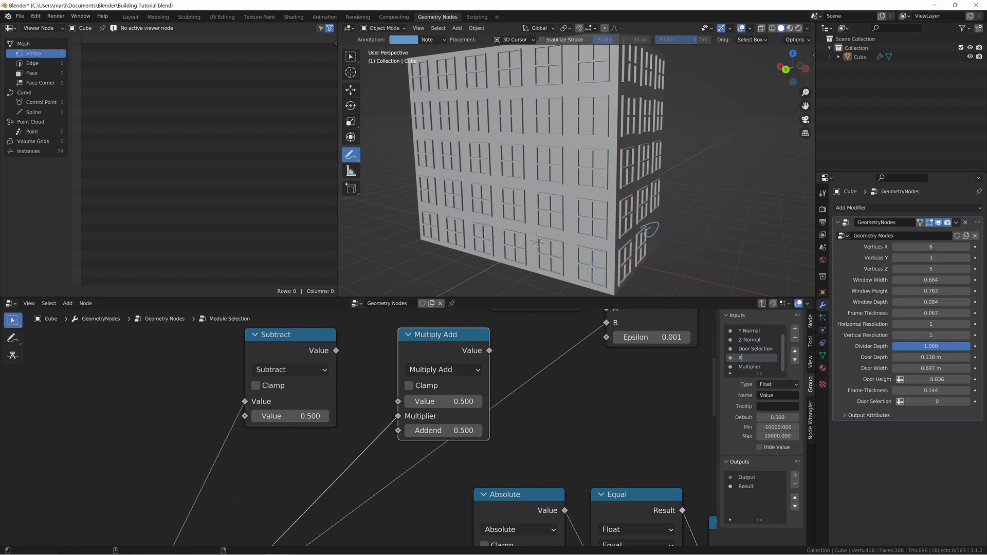
type(" Resolution")
key("Return")
double_click(743, 367)
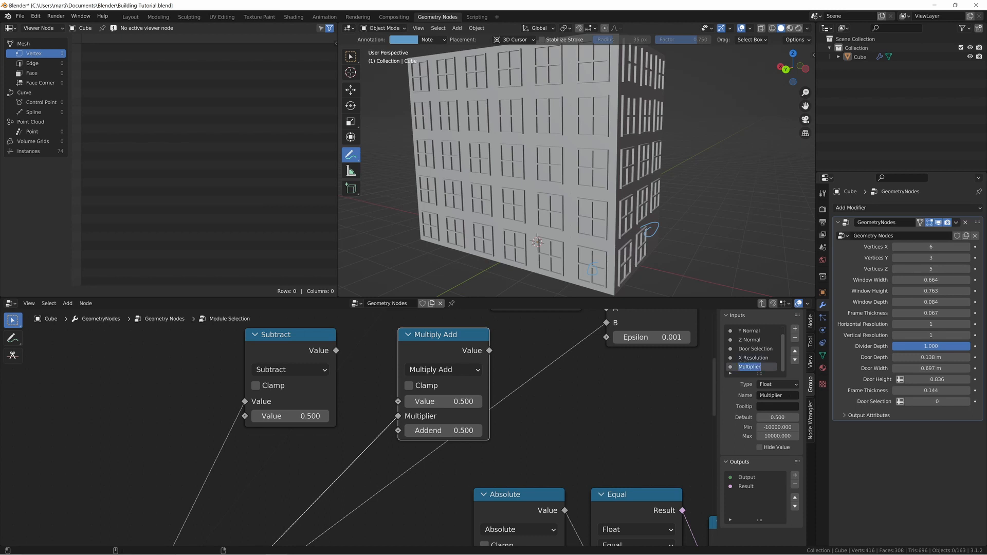
type("Y Resolution")
key("Return")
Step: Connect Door Selection to the Multiply Add node's Addend and the Subtract output to its Value
middle_click_drag(391, 444, 423, 392)
scroll(411, 417, "down", 4)
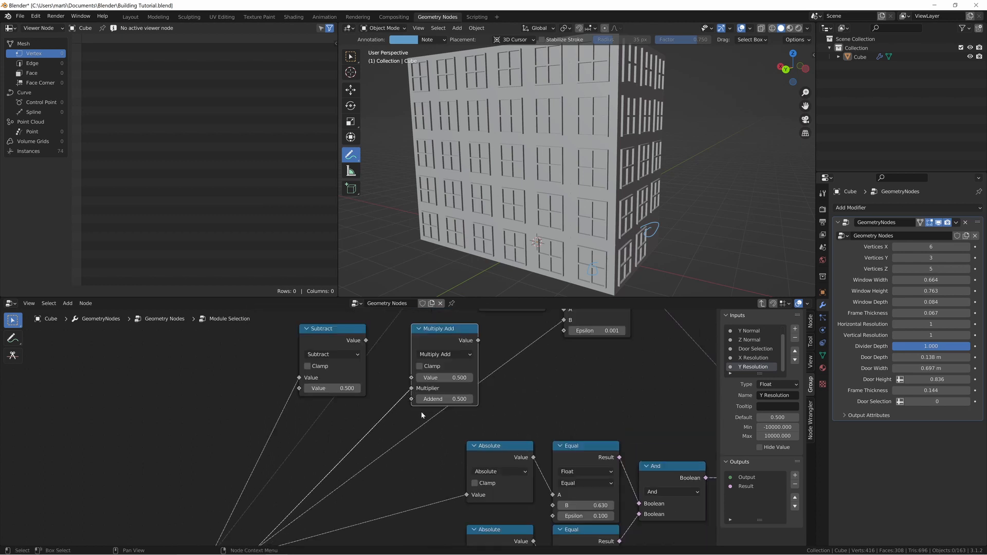
middle_click_drag(407, 429, 458, 378)
scroll(372, 409, "down", 4)
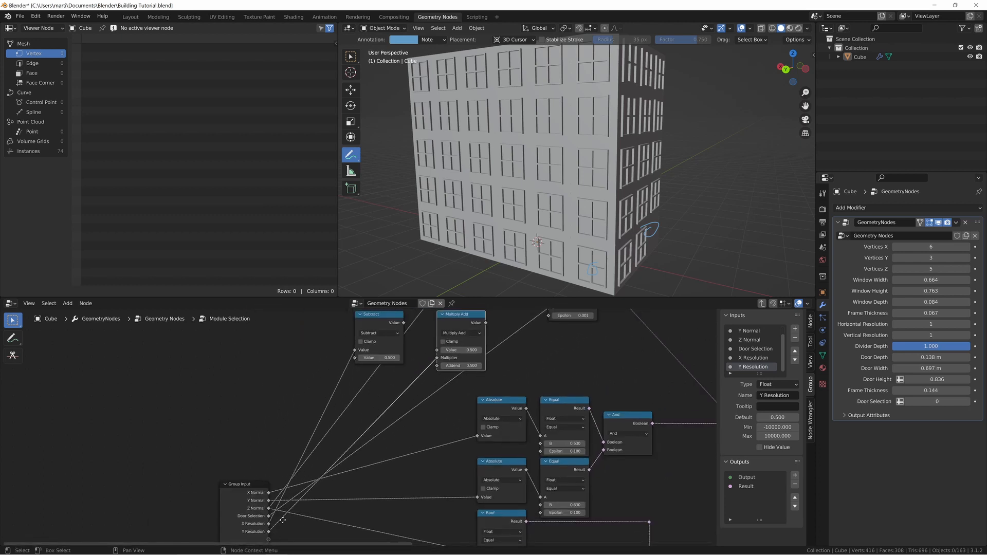
middle_click_drag(274, 523, 275, 516)
left_click_drag(269, 509, 438, 358)
left_click_drag(404, 314, 438, 341)
middle_click_drag(402, 354, 354, 387)
Step: In the main node tree, connect Vertices X and Vertices Y to the Module Selection node's X Resolution and Y Resolution, and reopen the group
key("Tab")
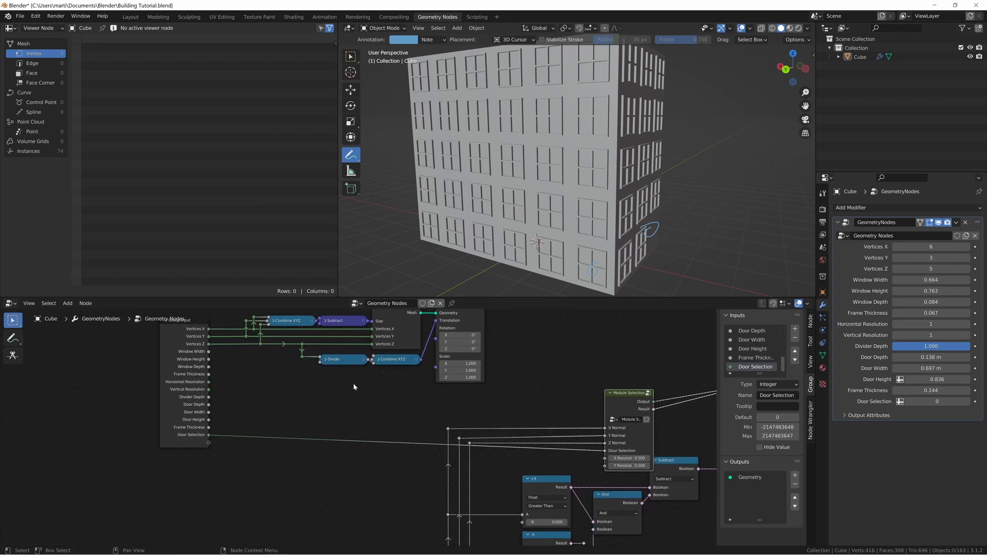
left_click_drag(208, 329, 585, 452)
left_click_drag(208, 336, 609, 466)
key("Tab")
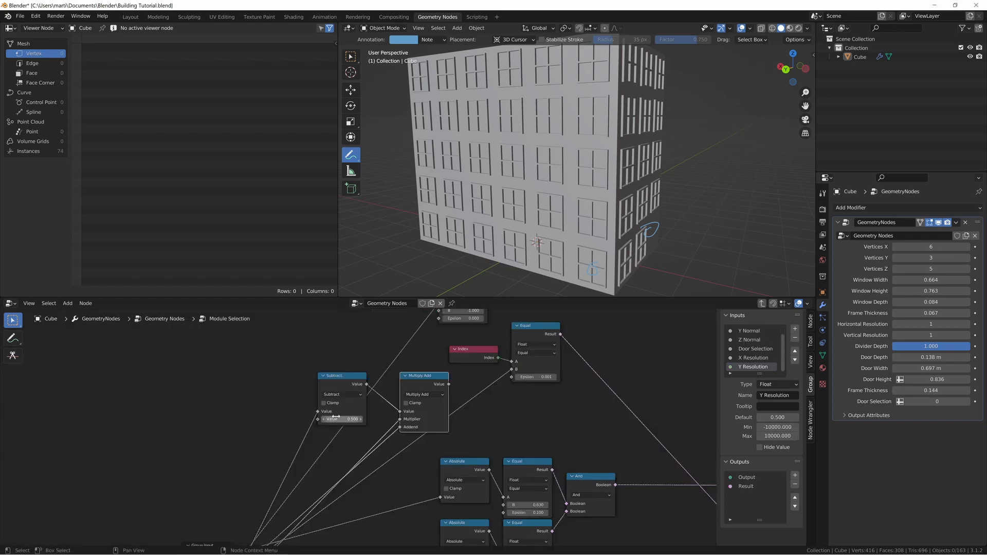
Step: Set the Subtract node's second value to 1 and connect the Multiply Add output to the Index comparison's B input
double_click(337, 419)
type("1")
key("Return")
middle_click_drag(448, 387, 485, 380)
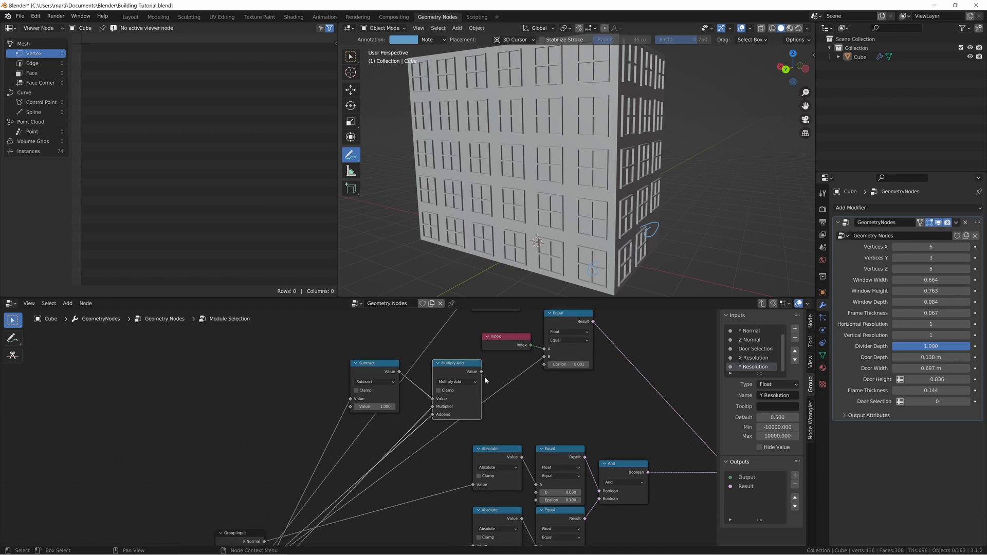
left_click_drag(481, 372, 544, 359)
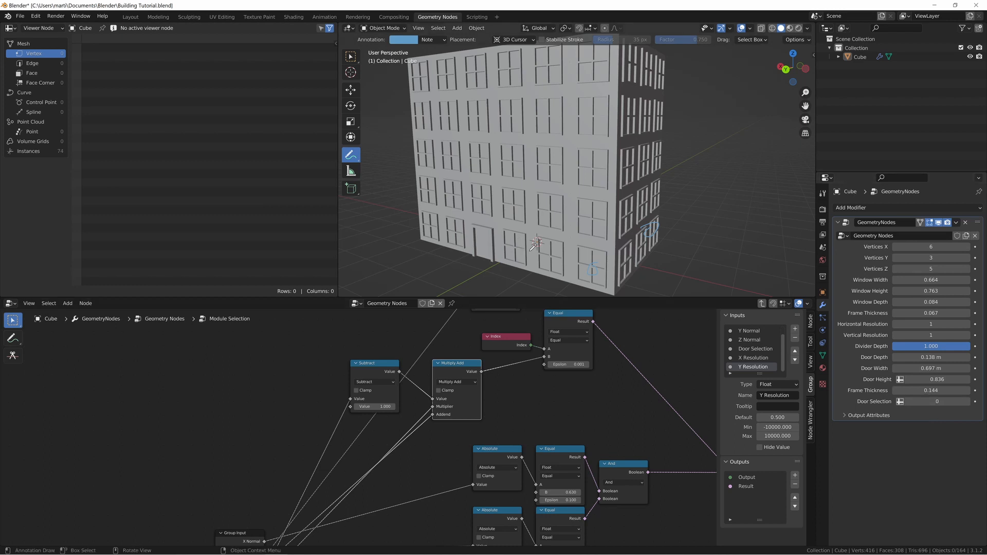
Step: Move the X Resolution link from the Subtract node to the Multiply Add Multiplier, and feed Y Resolution into Subtract's first value
middle_click_drag(365, 463, 410, 405)
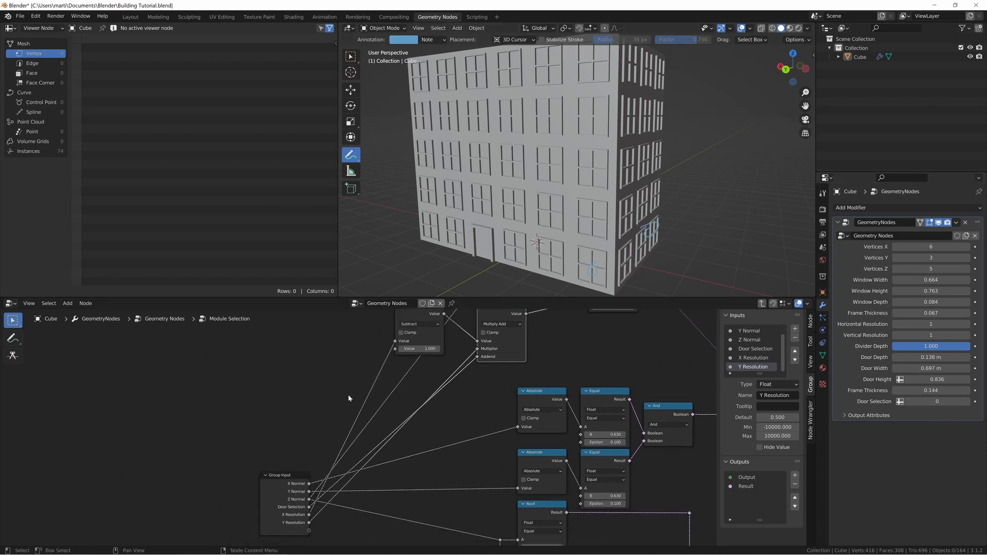
left_click_drag(395, 341, 477, 348)
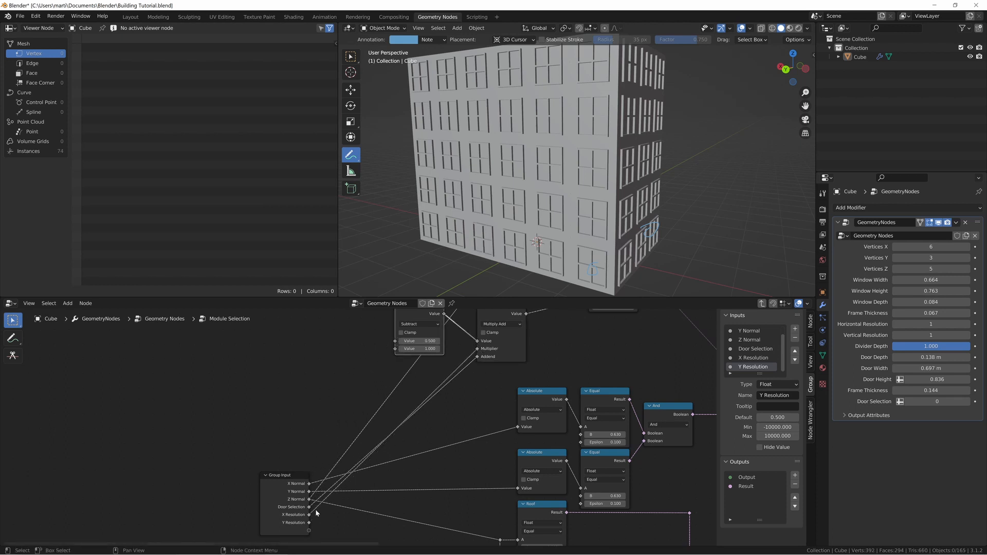
left_click_drag(309, 522, 397, 341)
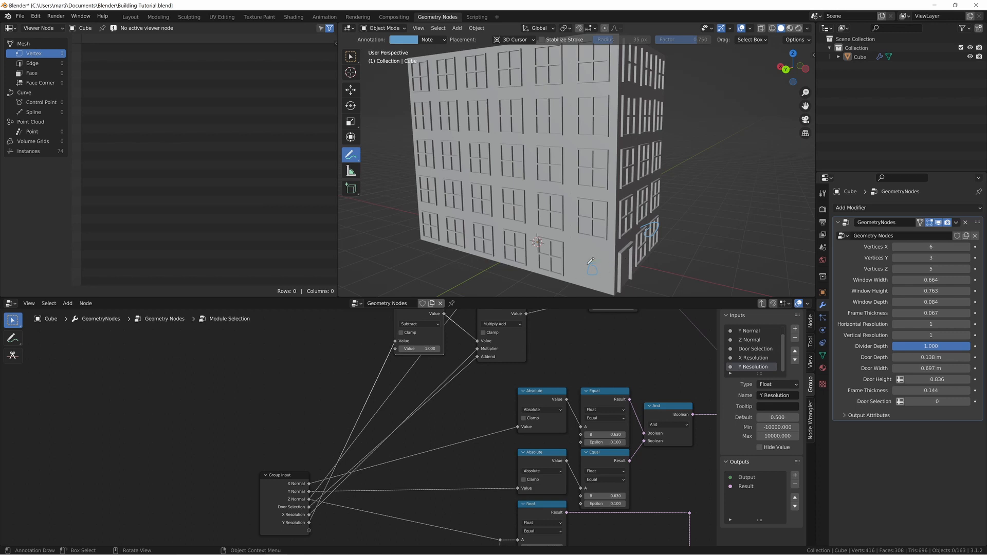
Step: Raise Door Selection one at a time to 5 and view the door's placement along the long wall
left_click(967, 402)
left_click(967, 401)
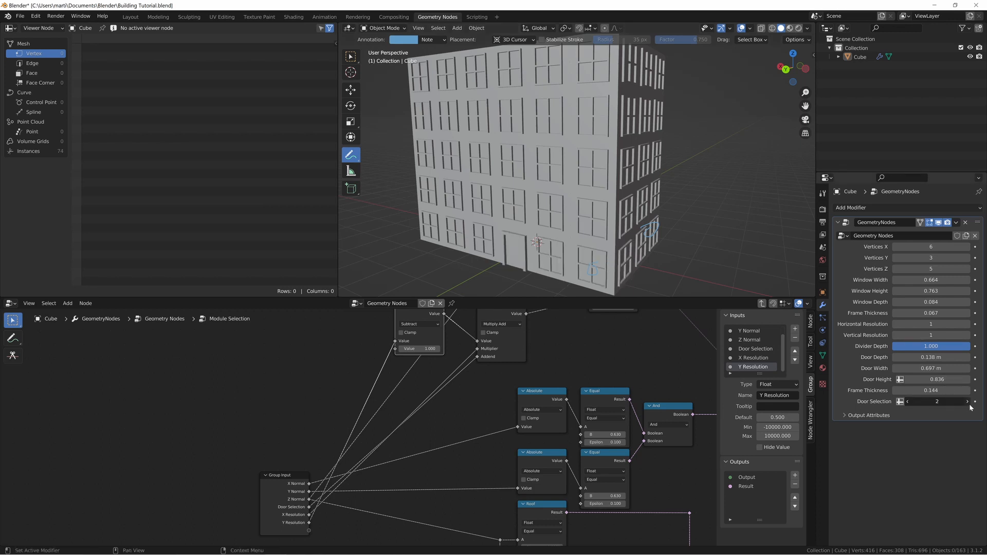
left_click(967, 402)
left_click(967, 401)
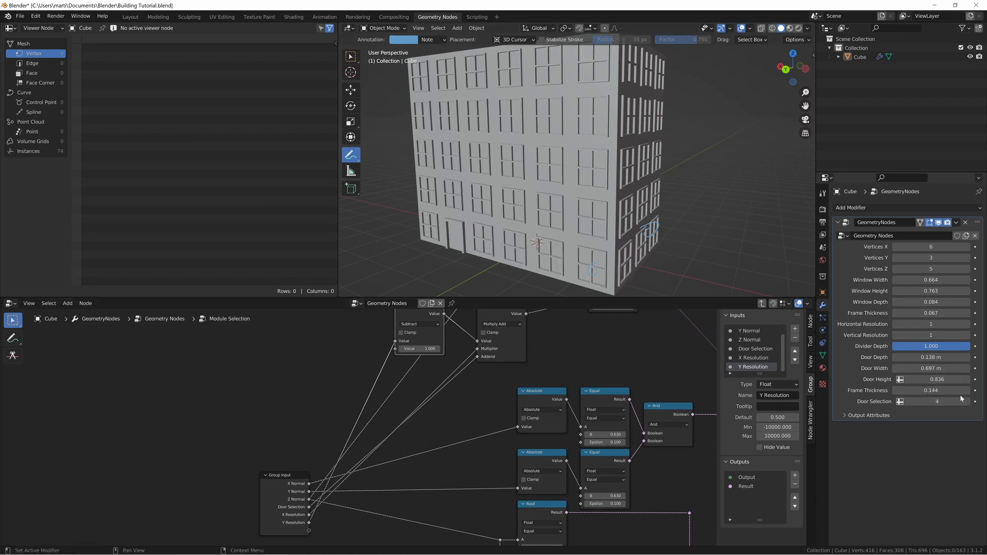
left_click(966, 401)
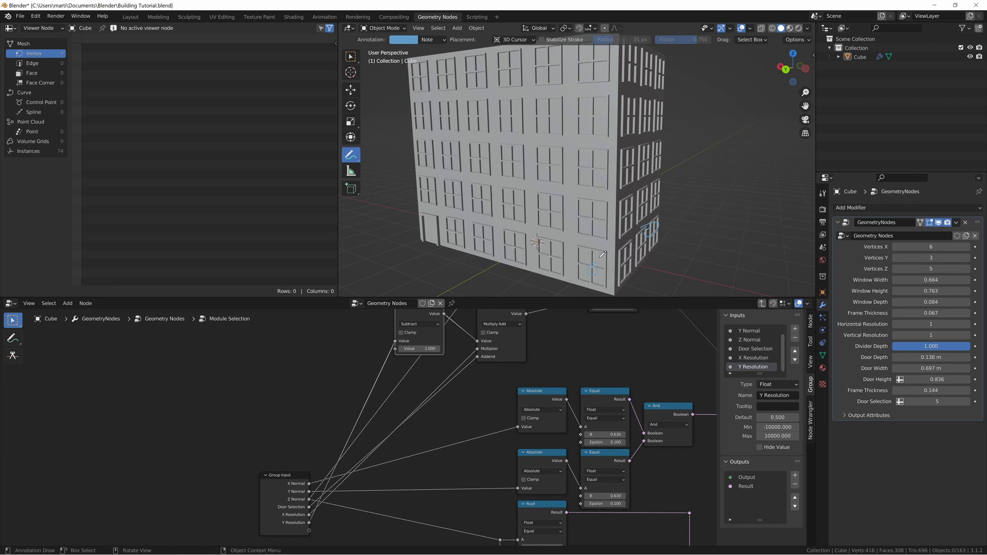
middle_click_drag(602, 254, 461, 262)
scroll(462, 259, "down", 3)
Step: Move the Subtract and Multiply Add nodes together closer to the Index comparison and deselect them
middle_click_drag(638, 328, 539, 394)
left_click_drag(298, 342, 408, 398)
key("g")
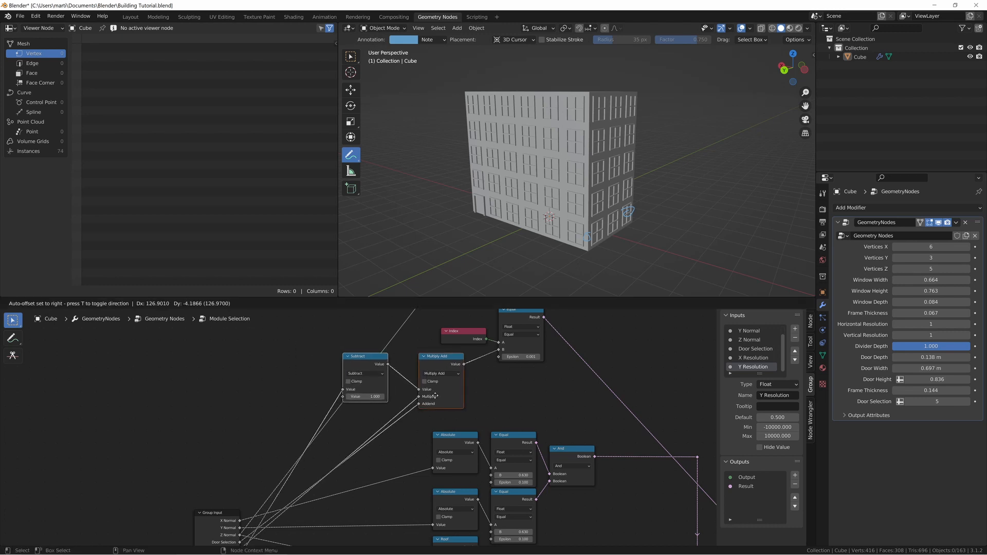
left_click(451, 399)
left_click(510, 398)
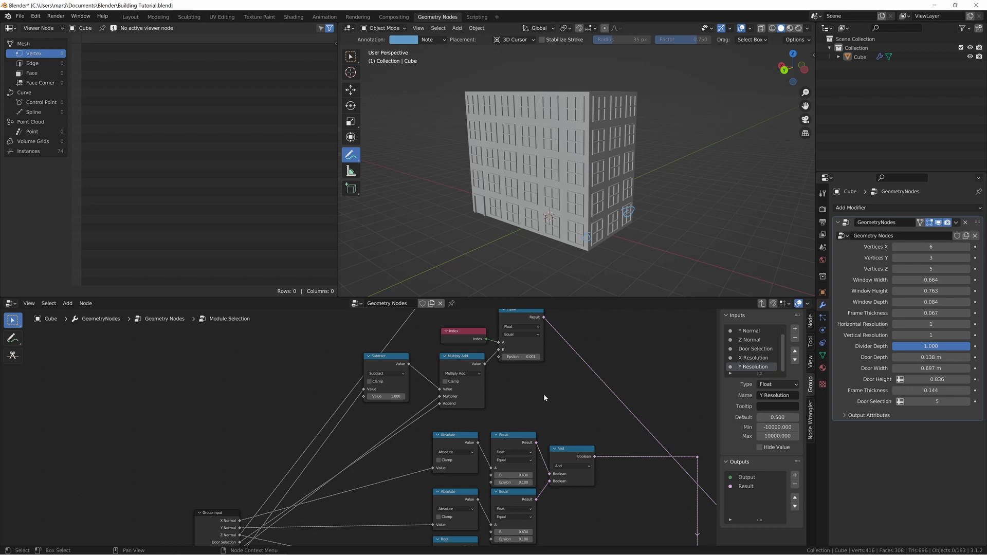
Step: Leave the Module Selection group, check the door's position with Door Selection at 0, and raise it to 1
key("Tab")
left_click(933, 402)
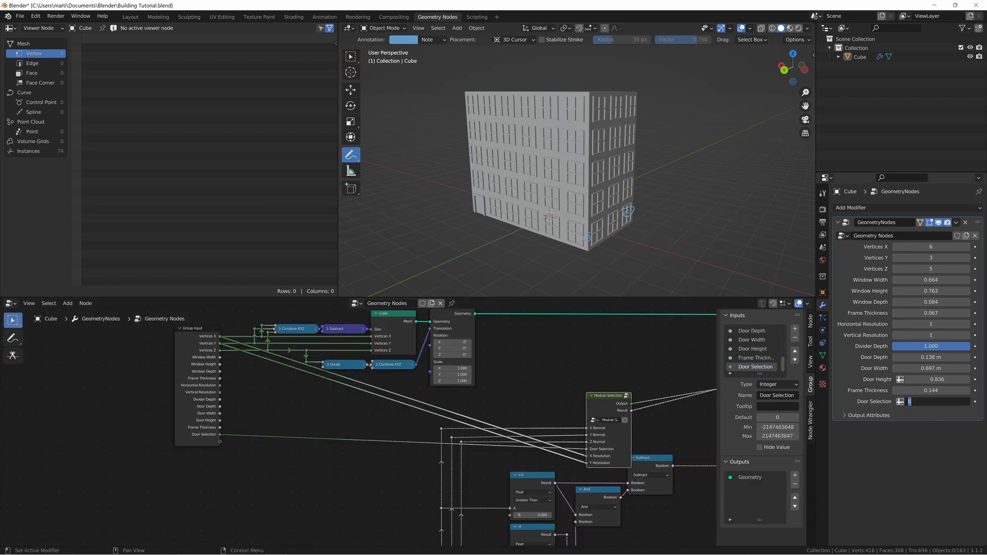
type("0")
key("Return")
scroll(634, 246, "up", 4)
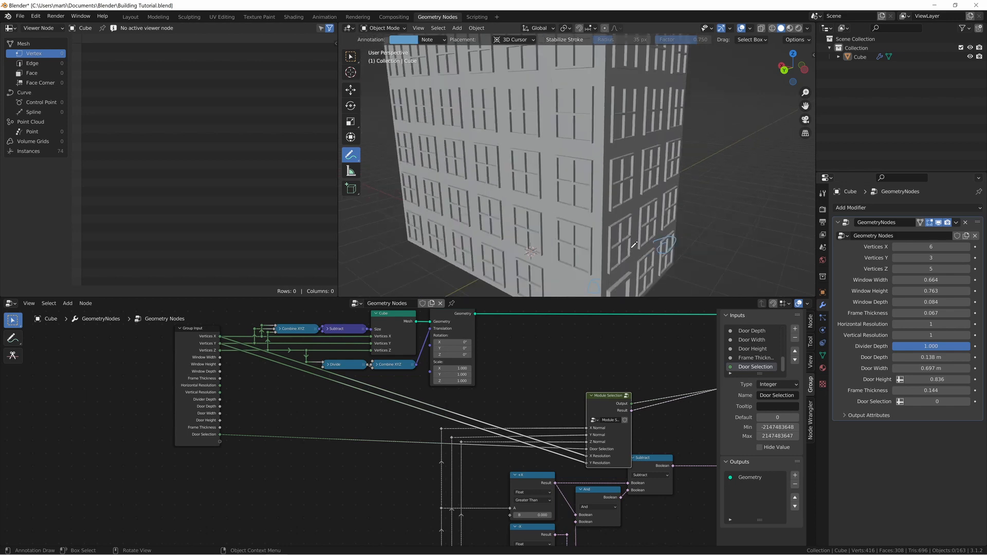
scroll(633, 245, "down", 2)
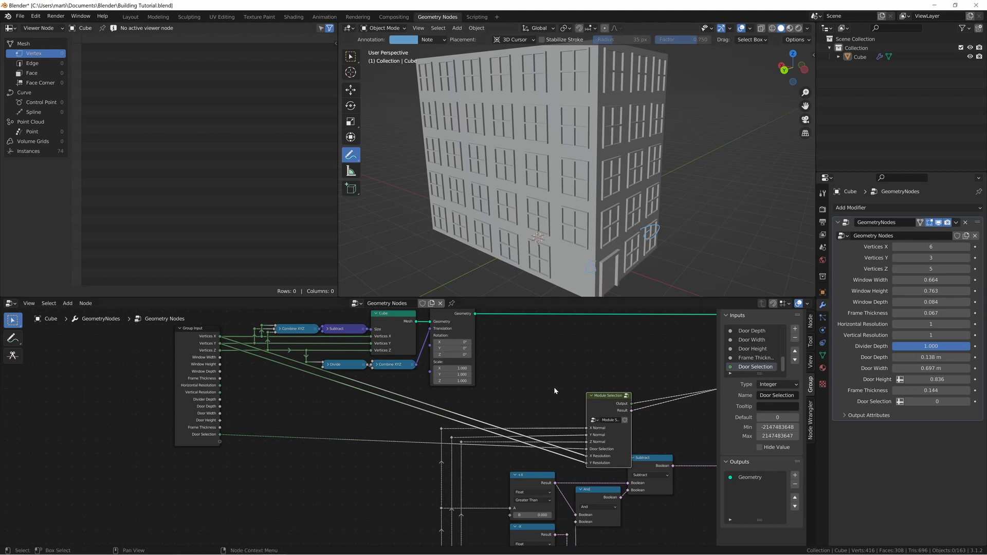
middle_click_drag(595, 409, 553, 400)
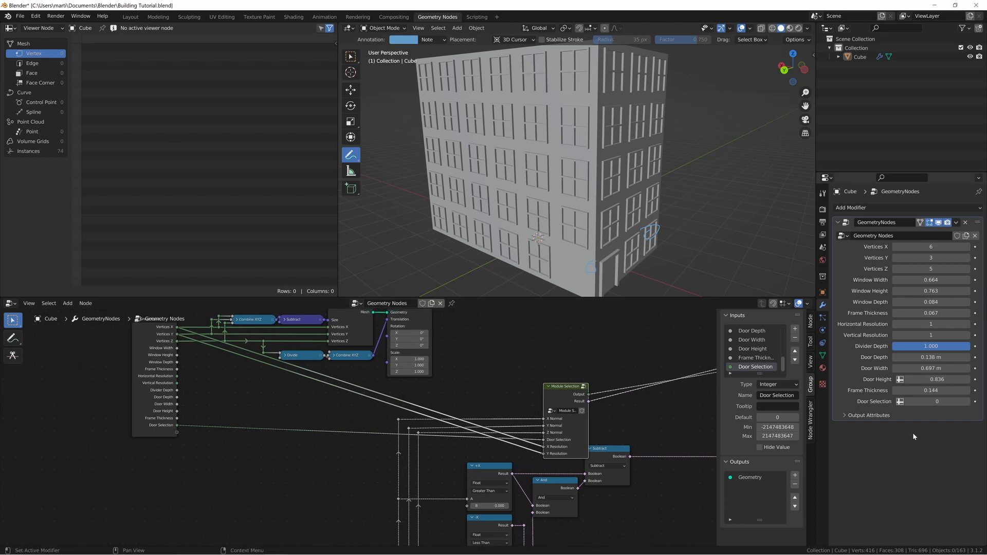
left_click(966, 402)
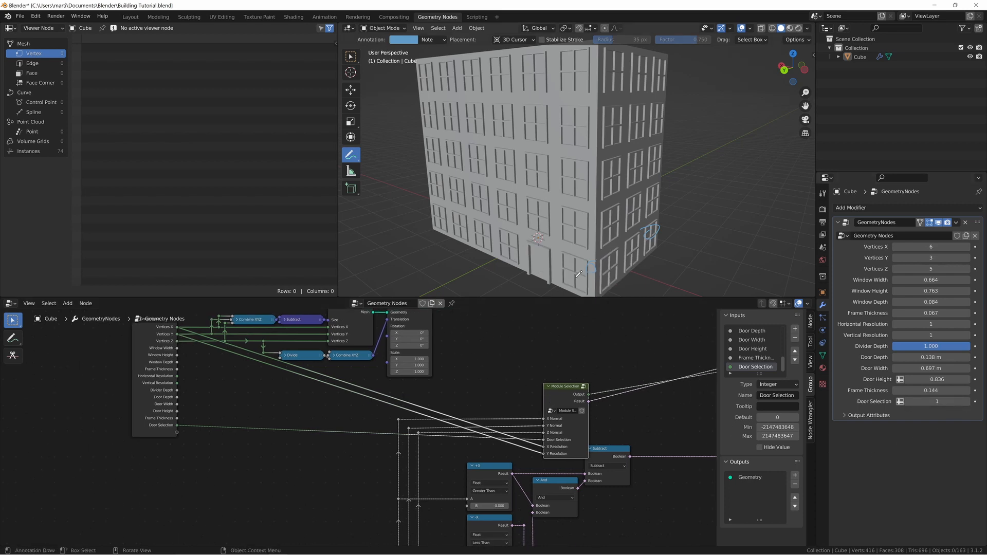
middle_click_drag(570, 341, 563, 339)
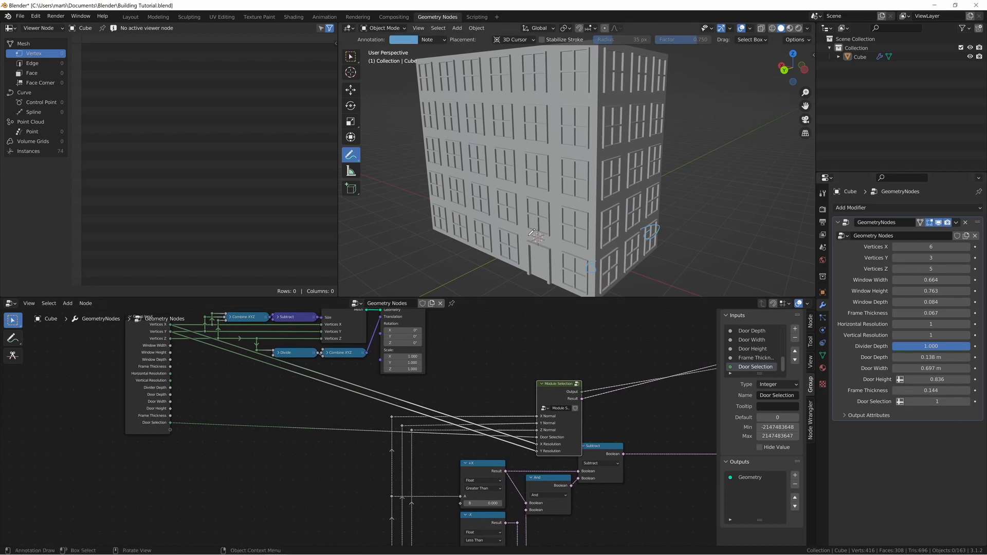
middle_click_drag(581, 340, 512, 369)
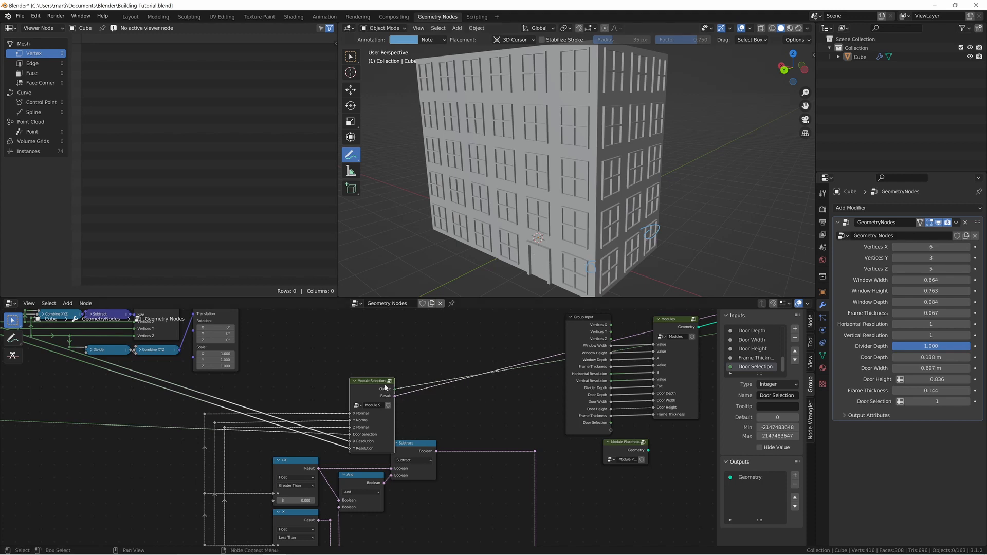
key("Tab")
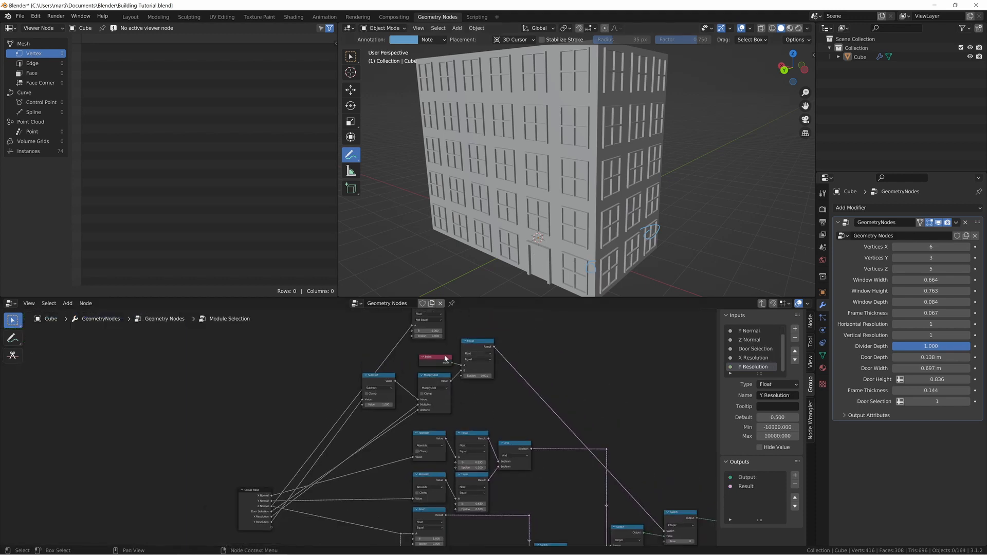
key("Home")
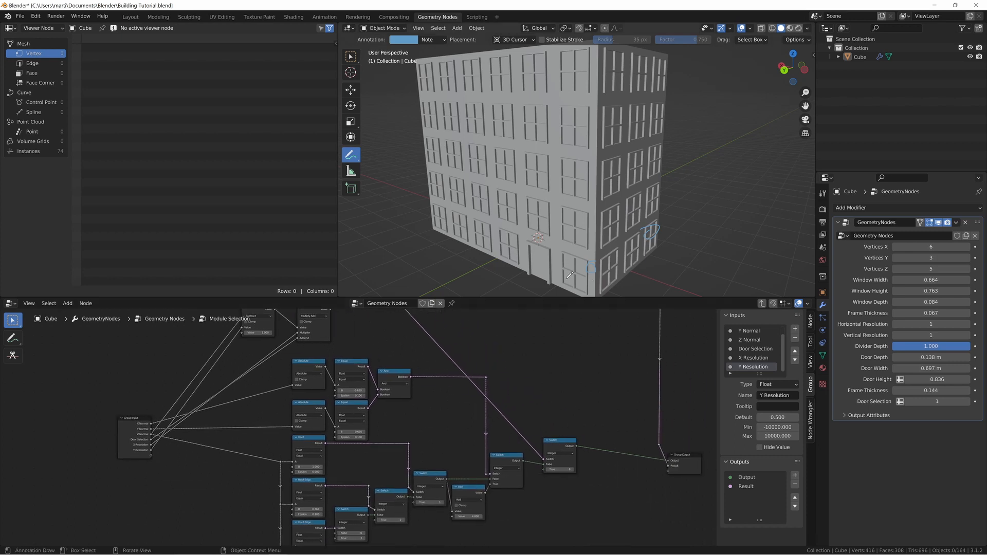
key("Tab")
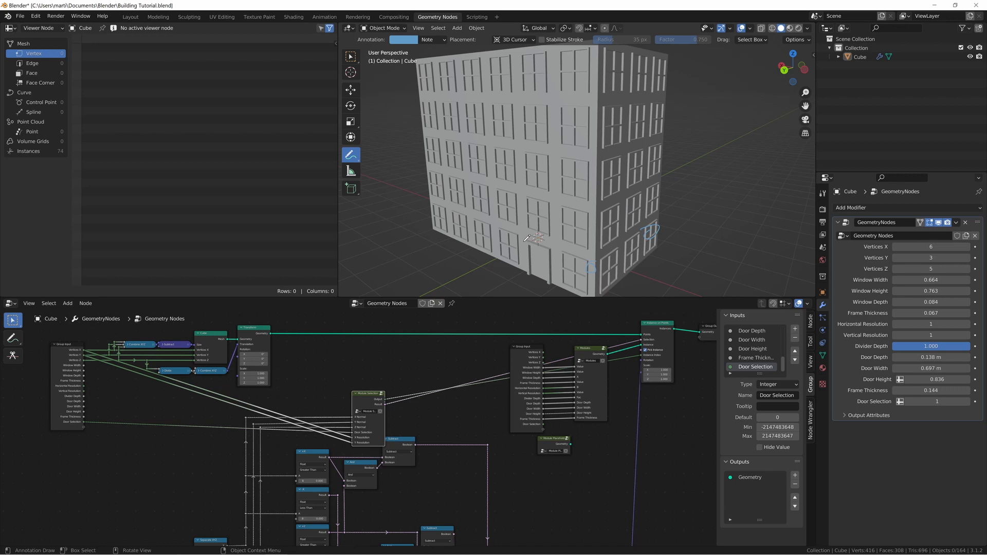
left_click(590, 386)
key("Tab")
middle_click_drag(549, 459, 554, 418)
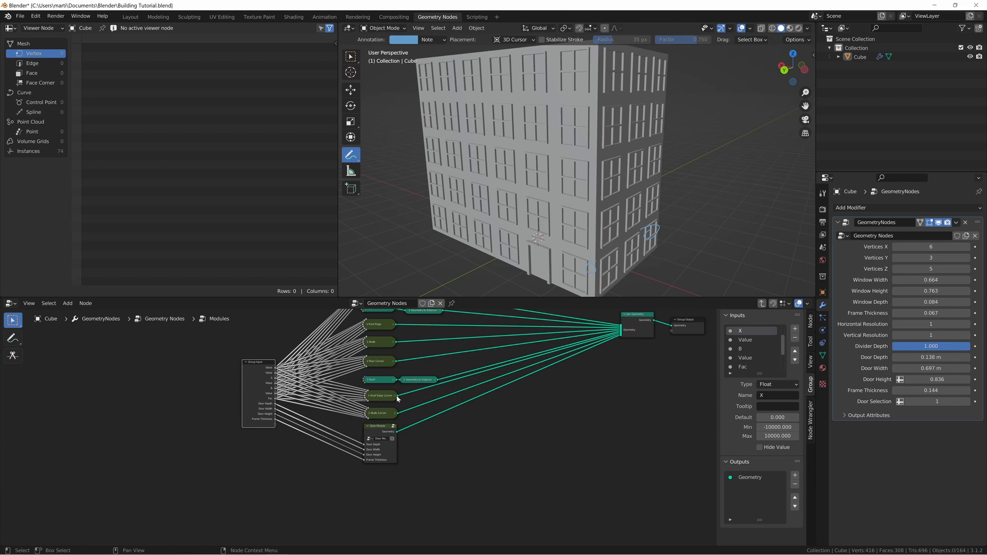
key("Tab")
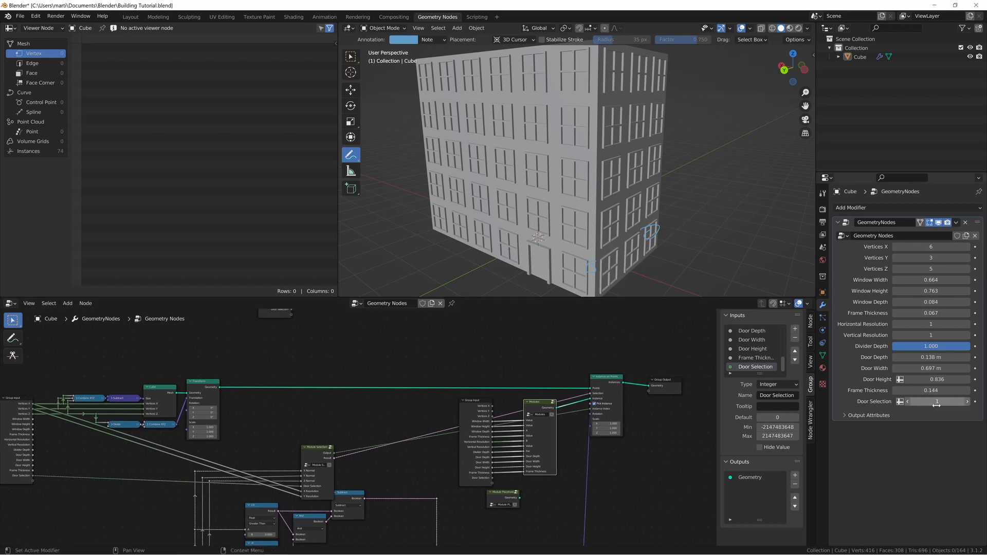
middle_click_drag(538, 375, 529, 408)
left_click(527, 391)
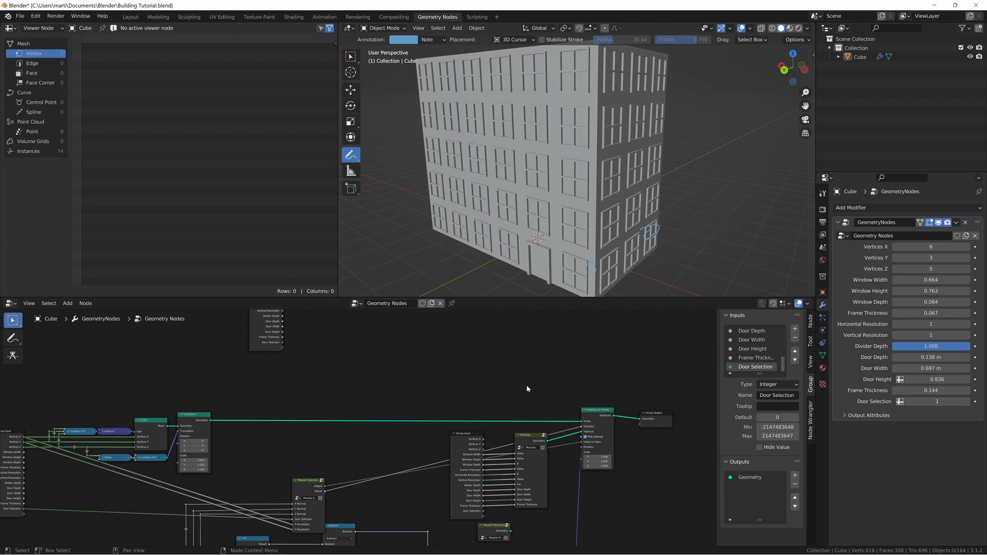
Step: Erase the annotation marks on the building's lower floors and switch back to the Select Box tool
middle_click_drag(566, 82, 569, 114)
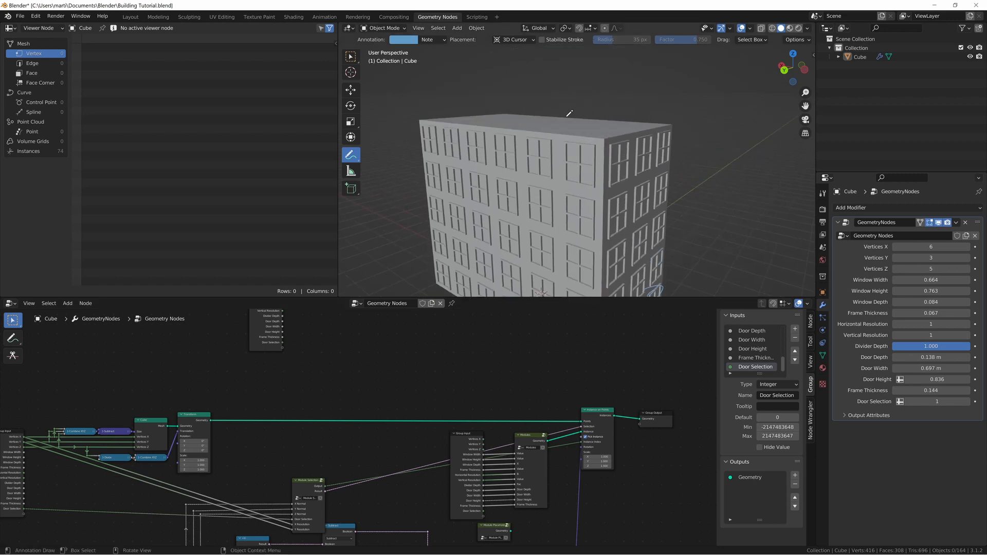
middle_click_drag(610, 168, 588, 101, "shift")
key("shift+space")
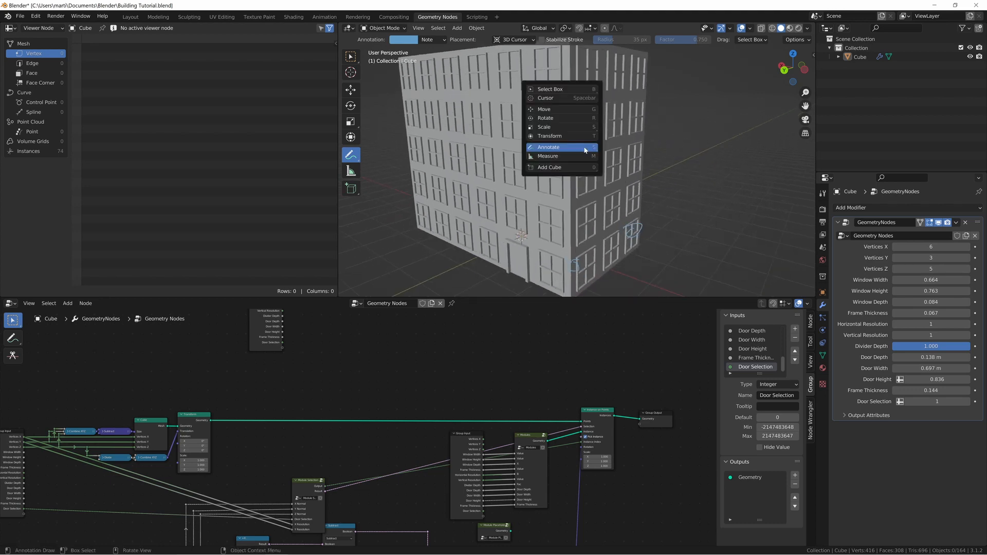
left_click(589, 148)
mouse_move(580, 267)
left_mouse_down()
mouse_move(650, 237)
mouse_move(606, 239)
left_mouse_up()
key("shift+space")
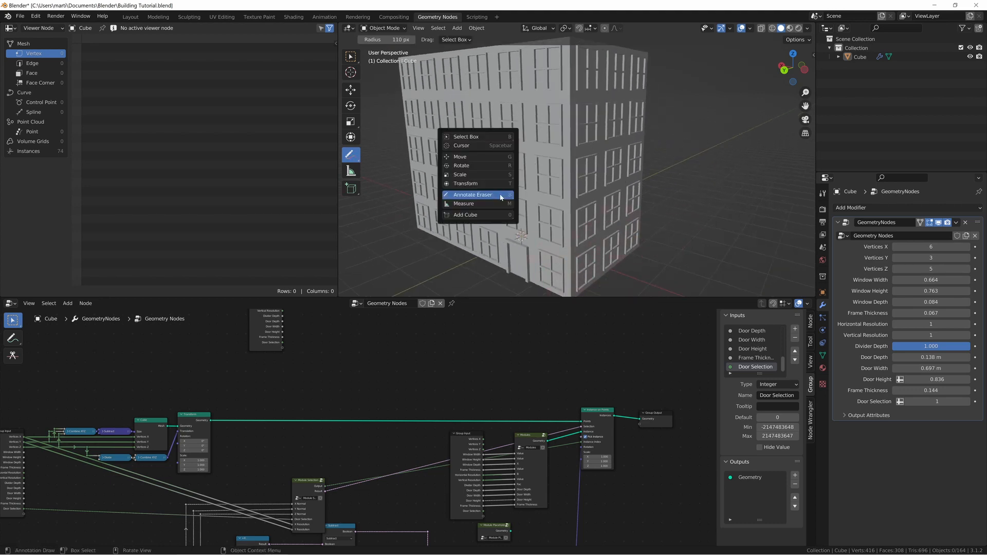
key("w")
middle_click_drag(505, 192, 507, 237, "shift")
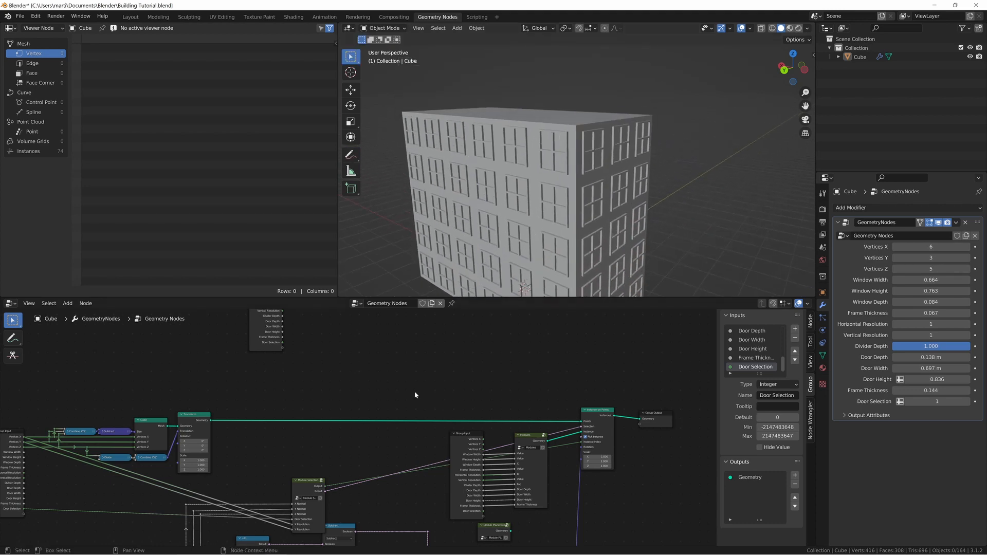
middle_click_drag(391, 372, 384, 417)
middle_click_drag(510, 399, 495, 353)
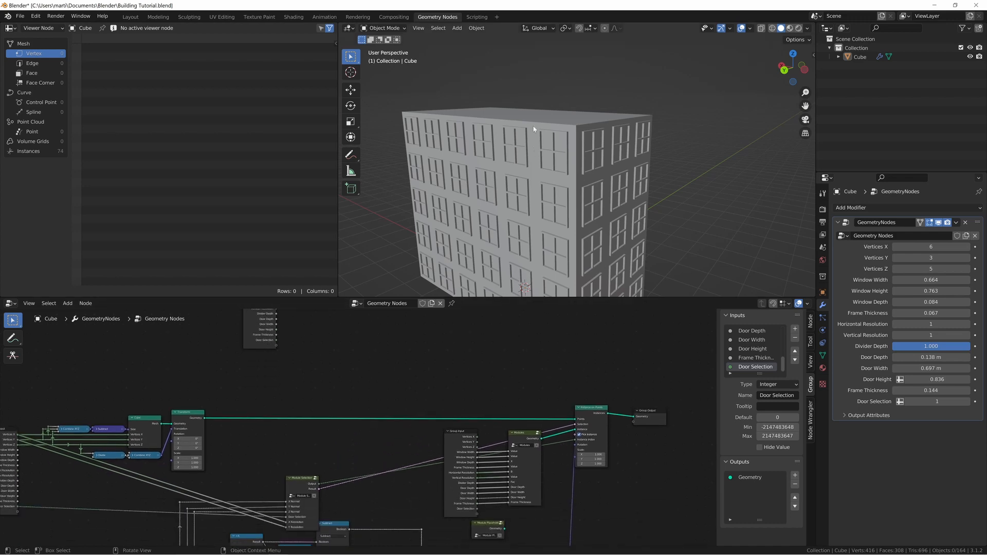
left_click(519, 434)
key("Tab")
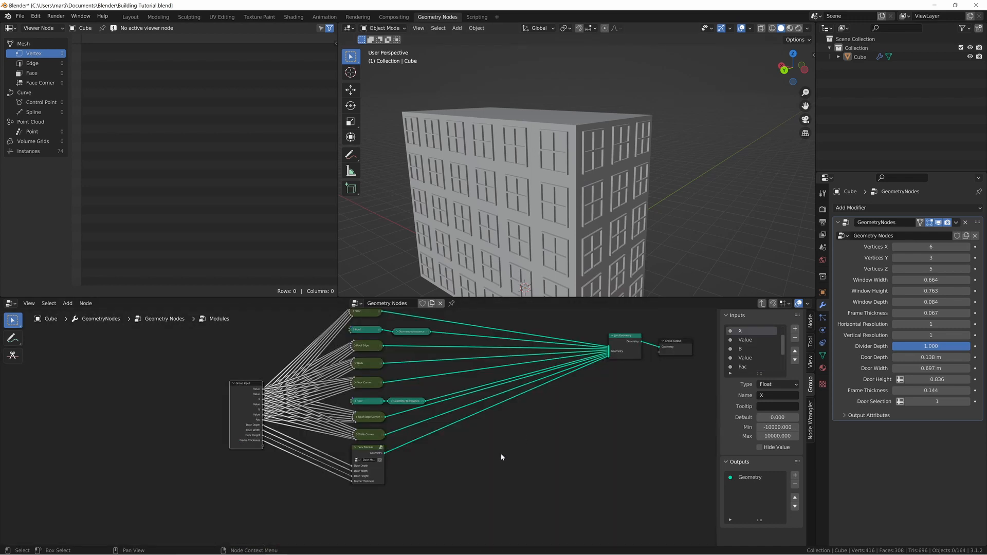
scroll(495, 452, "up", 3)
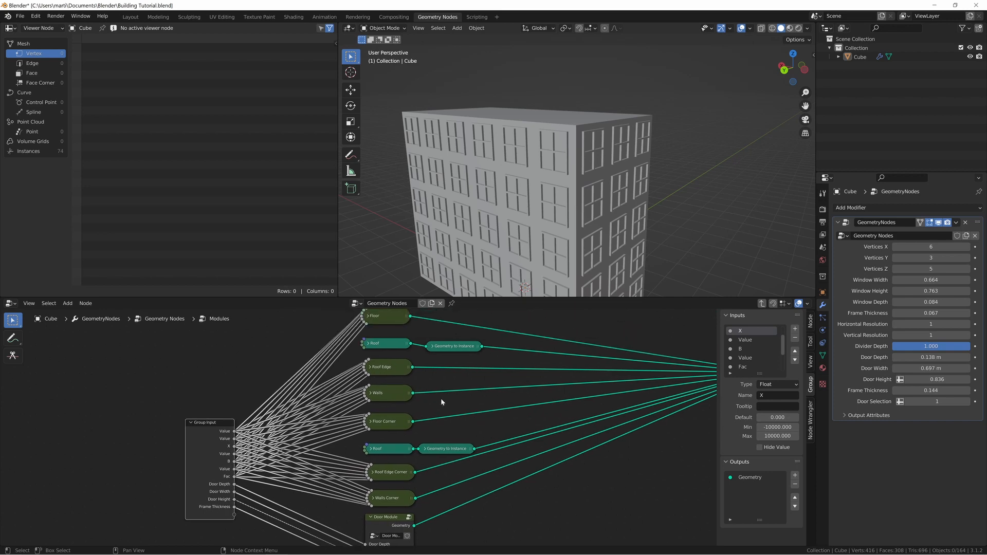
left_click(397, 369)
scroll(415, 377, "up", 2)
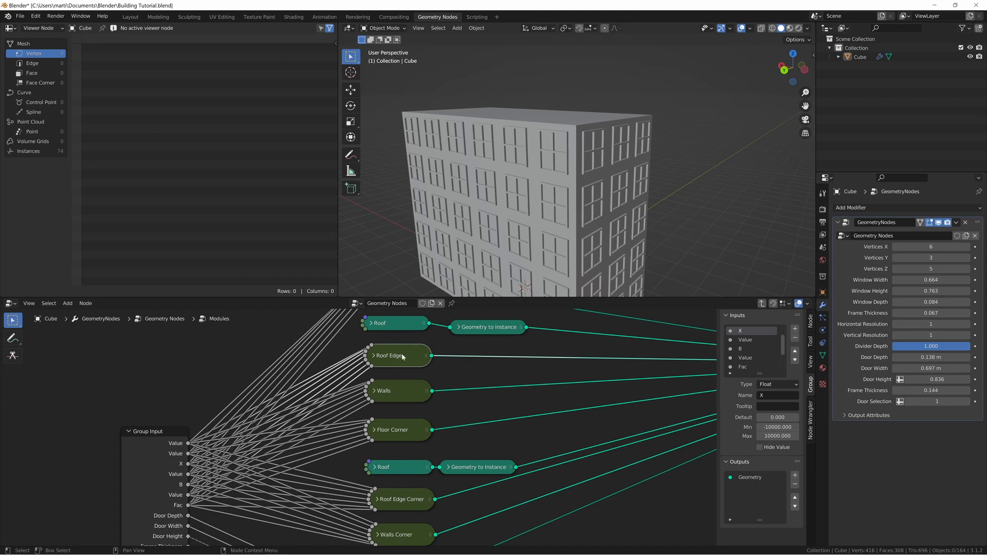
key("Tab")
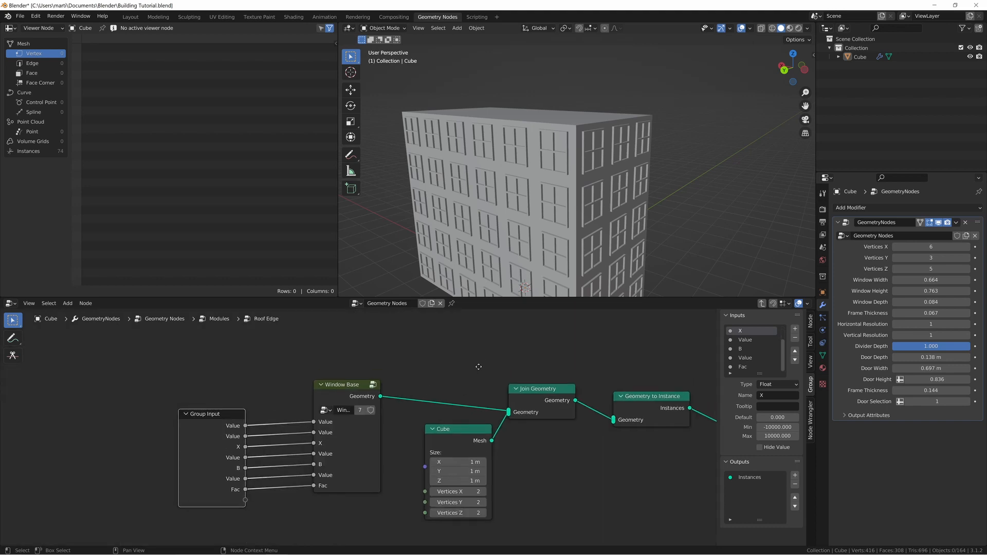
key("Tab")
key("Tab")
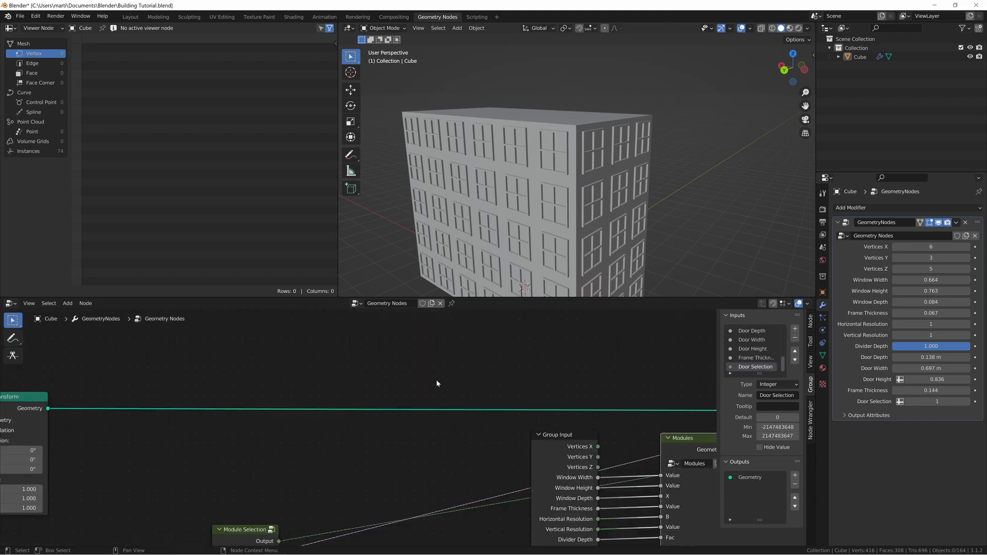
scroll(408, 421, "down", 3)
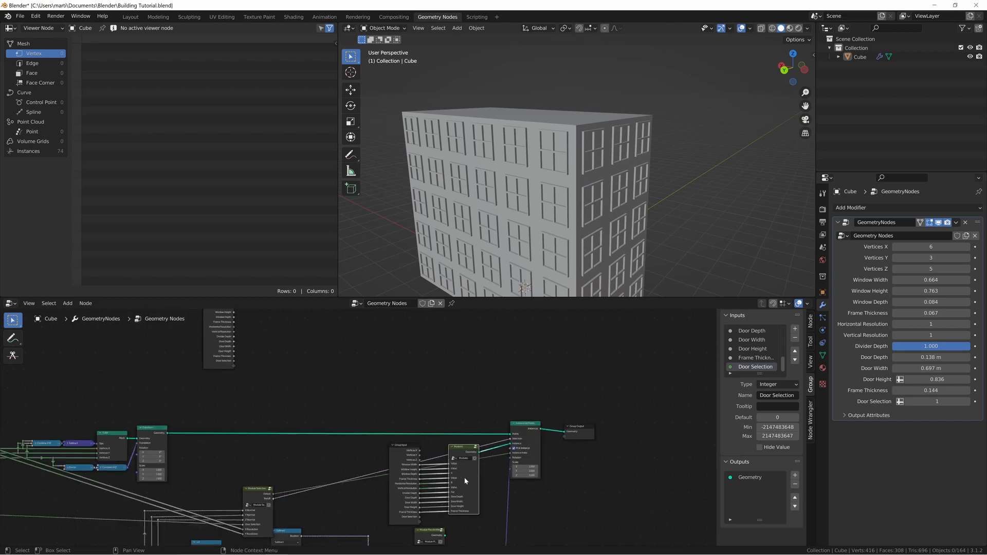
Step: Open the Modules group for editing and enter the Roof Edge group inside it
key("Tab")
scroll(399, 433, "up", 4)
left_click(399, 356)
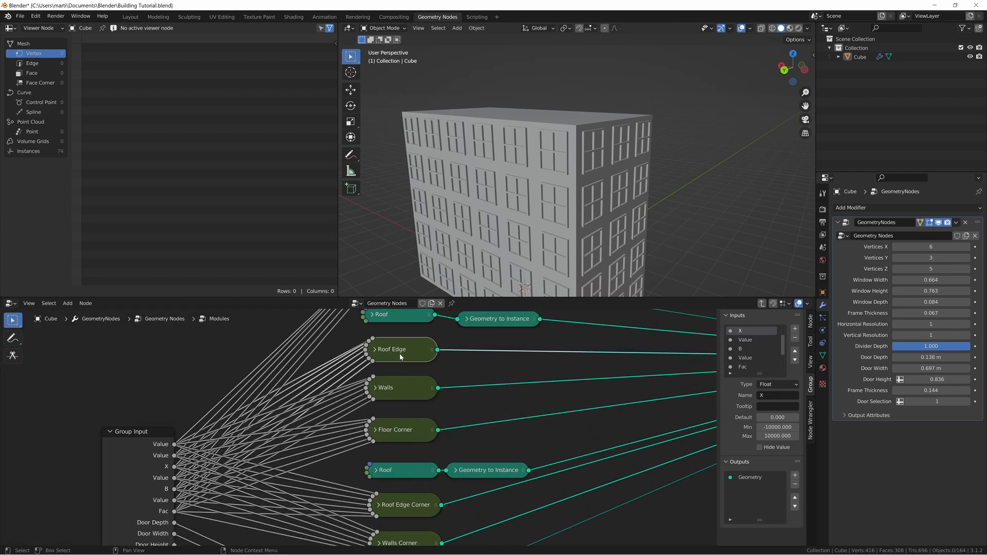
key("Tab")
middle_click_drag(434, 371, 322, 411)
scroll(308, 414, "down", 3)
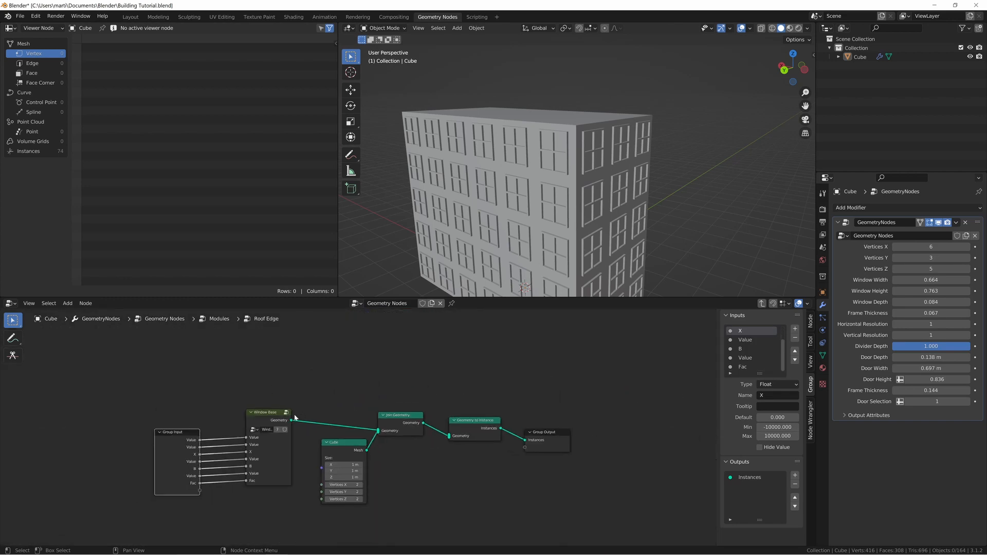
Step: Preview the Geometry to Instance output of Roof Edge, frame it in the viewport and view the window side
left_click(476, 431, "ctrl+shift")
left_click(521, 275)
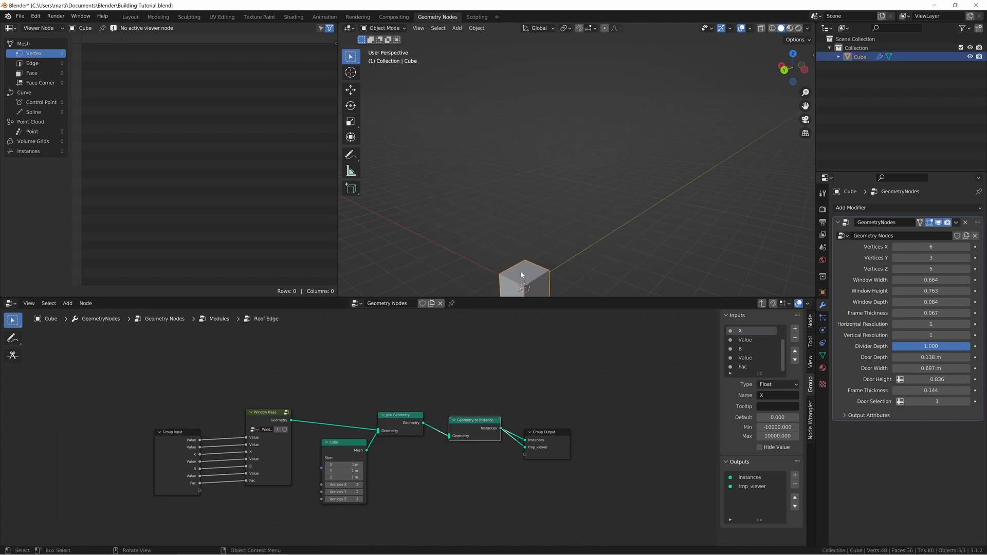
key("KP_Decimal")
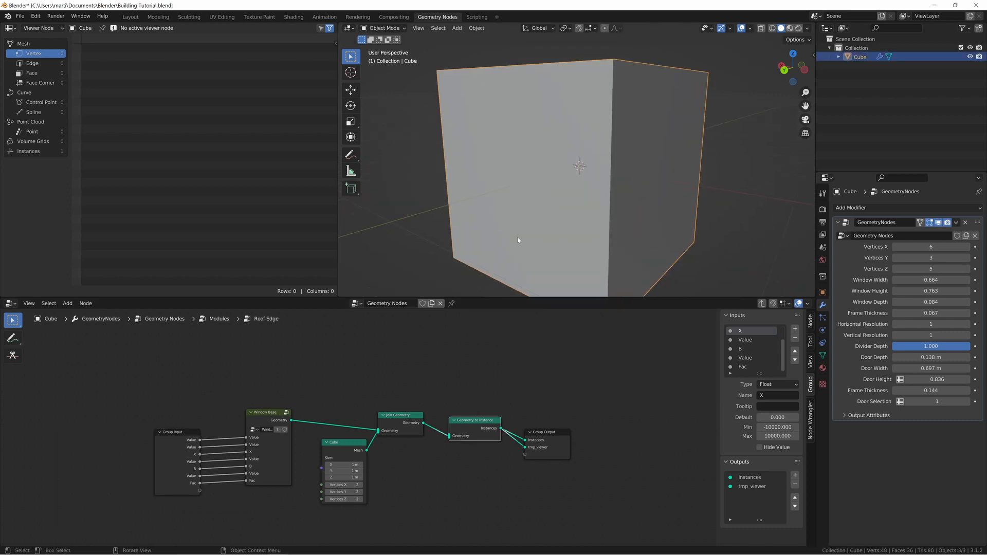
middle_click_drag(517, 176, 646, 207)
scroll(618, 178, "down", 5)
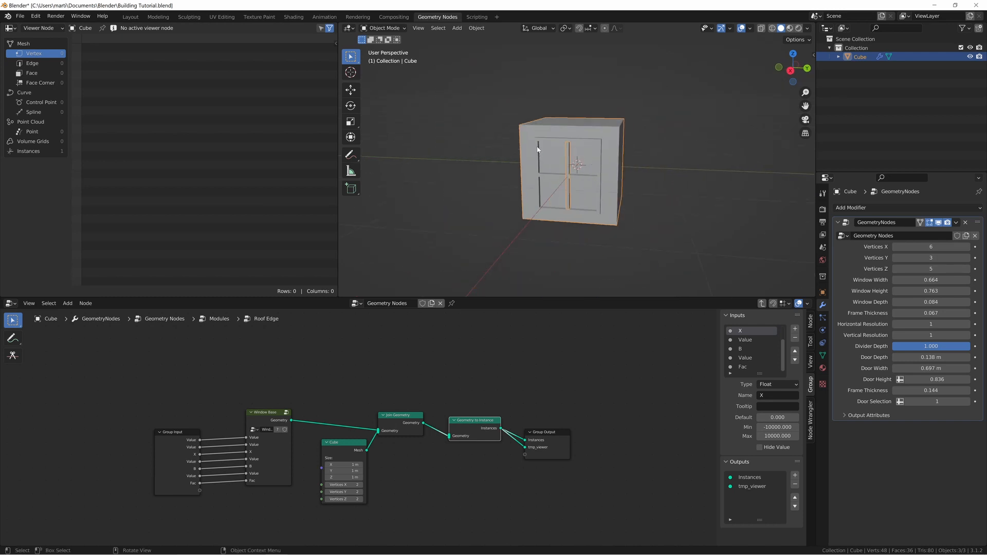
middle_click_drag(564, 127, 558, 128)
middle_click_drag(409, 394, 416, 423)
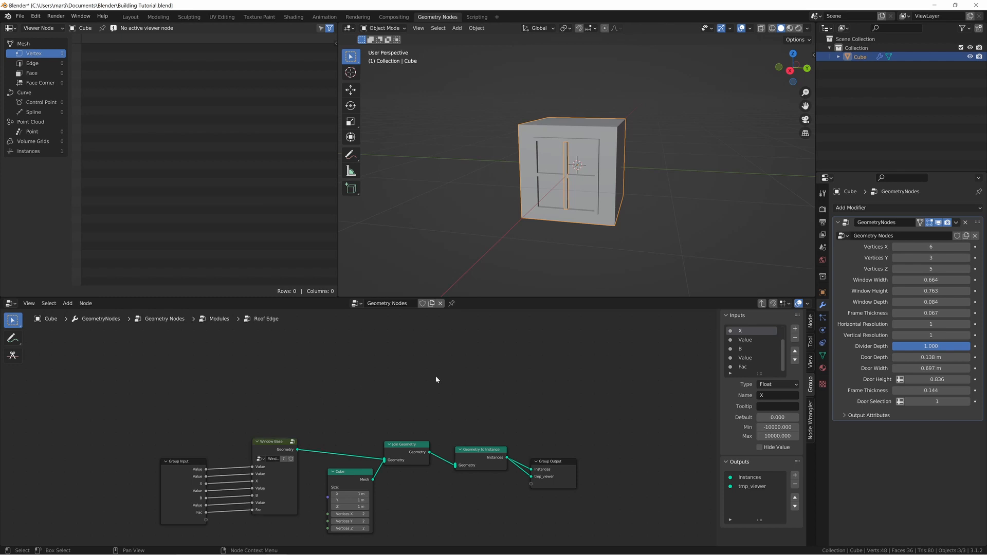
Step: Add a Grid node above the Window Base node in the Roof Edge group
middle_click_drag(443, 375, 440, 393)
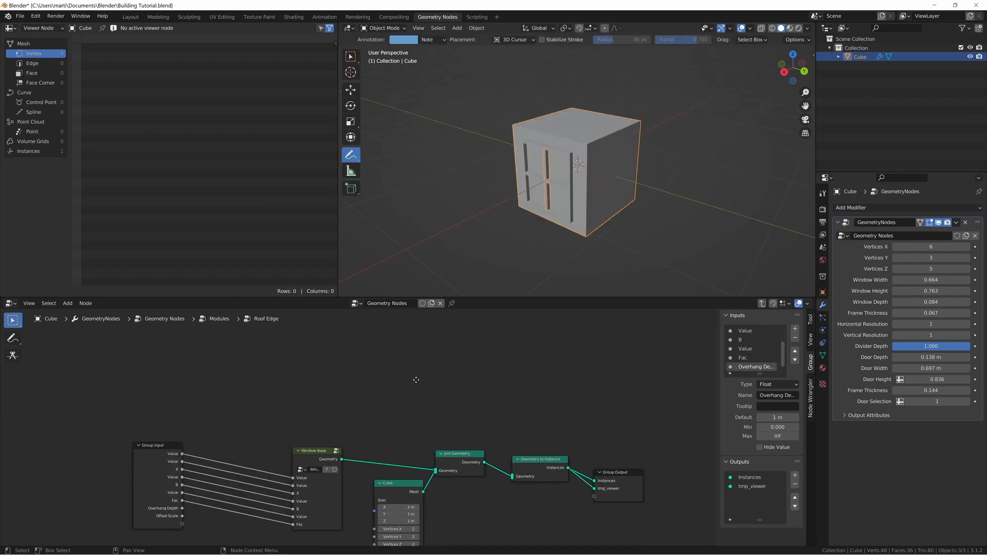
key("shift+a")
type("sgrid")
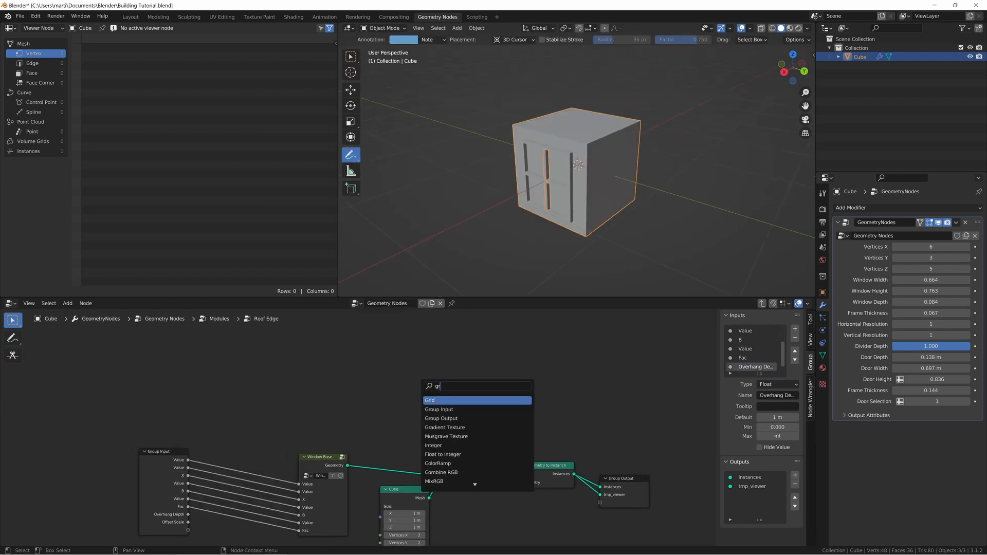
key("Return")
left_click(348, 327)
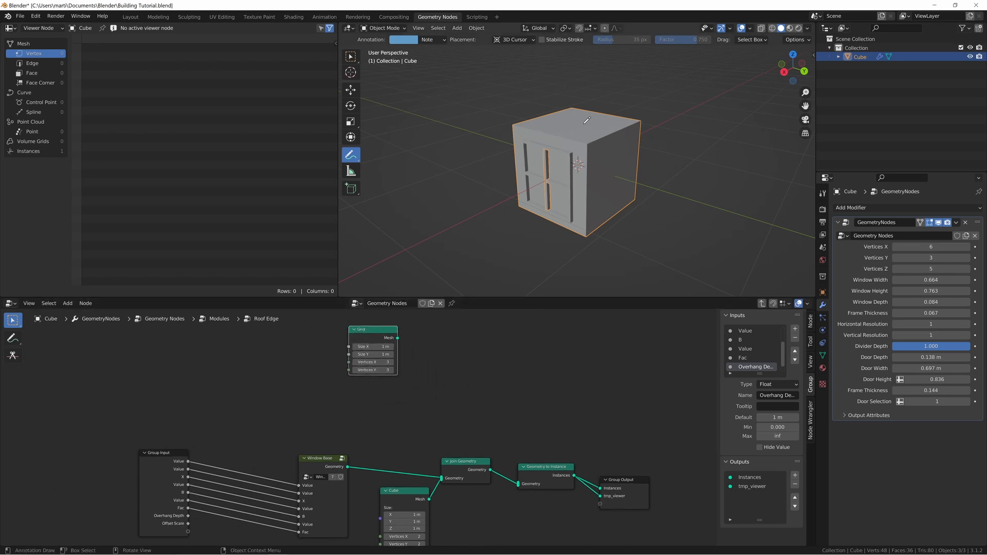
key("shift+a")
type("s")
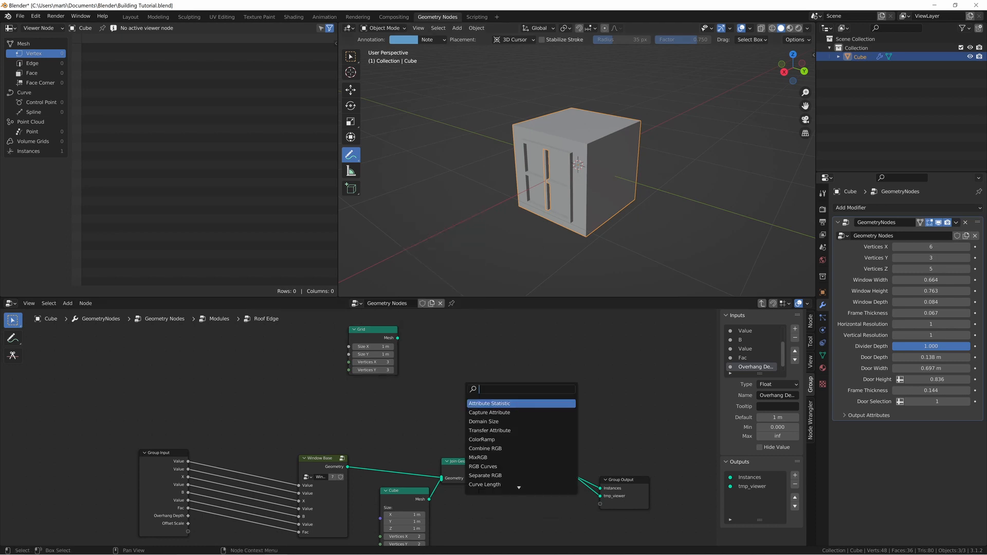
type("set id")
key("Return")
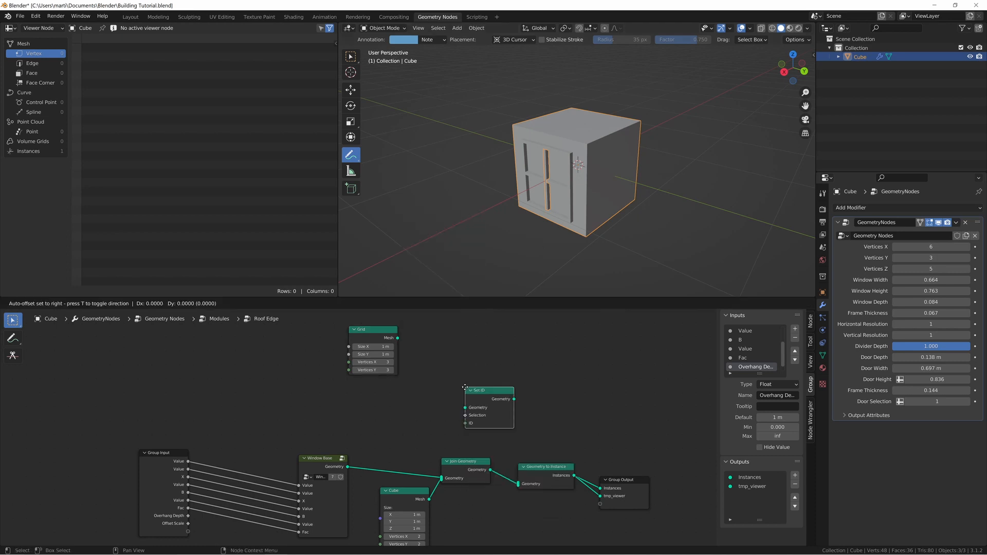
key("Escape")
Step: Add a Set Position node beside the Grid node and feed the Grid's Mesh into its Geometry input
key("shift+a")
type("sep")
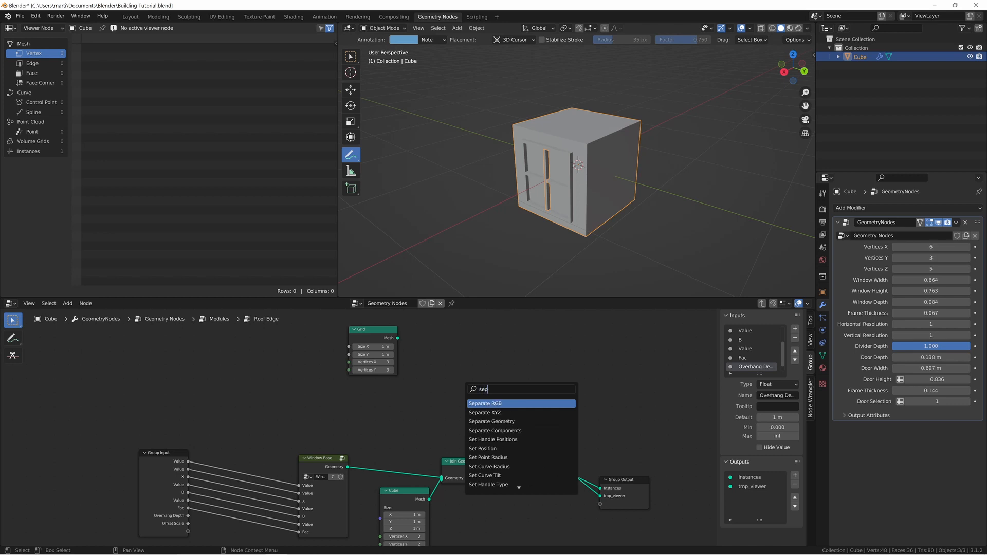
key("BackSpace")
type("t pos")
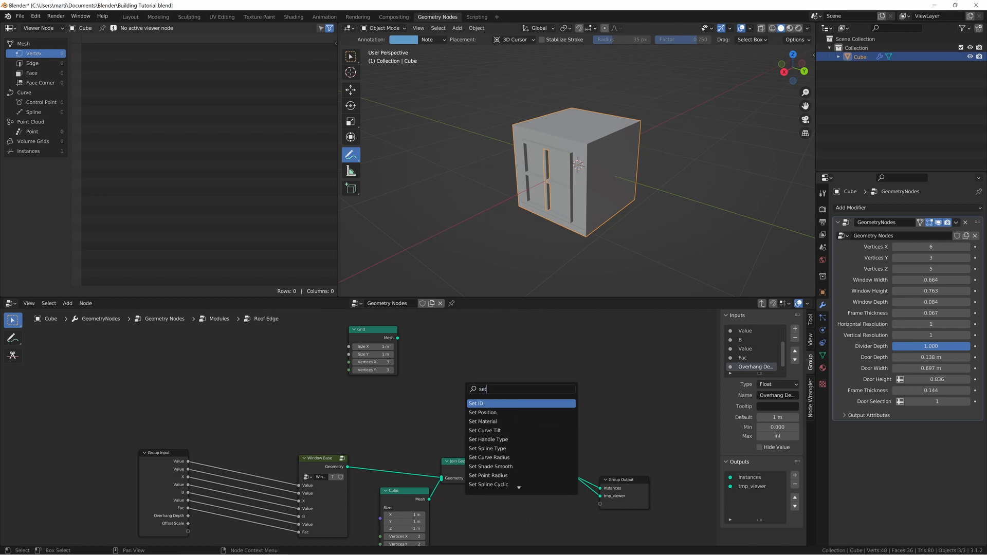
key("Return")
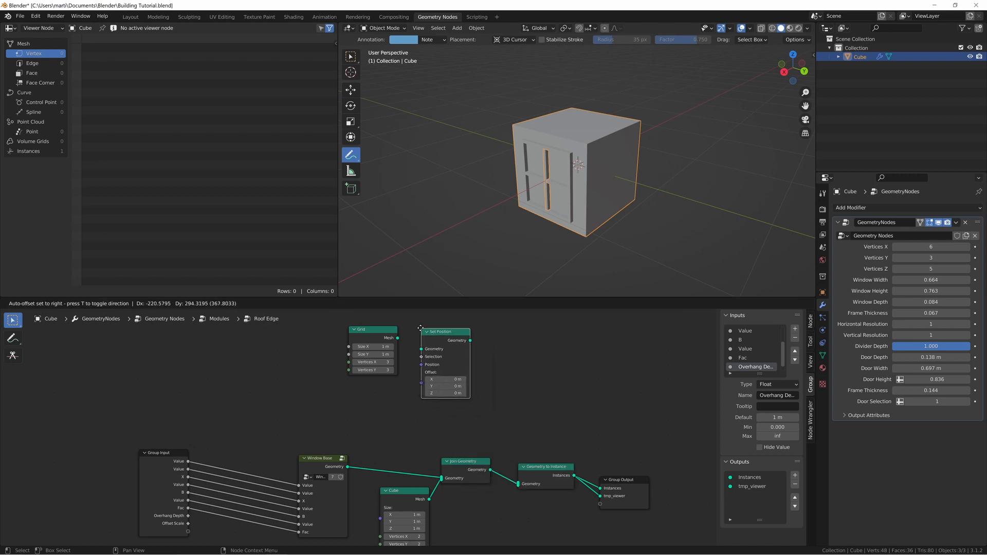
left_click(427, 325)
left_click_drag(397, 347, 427, 346)
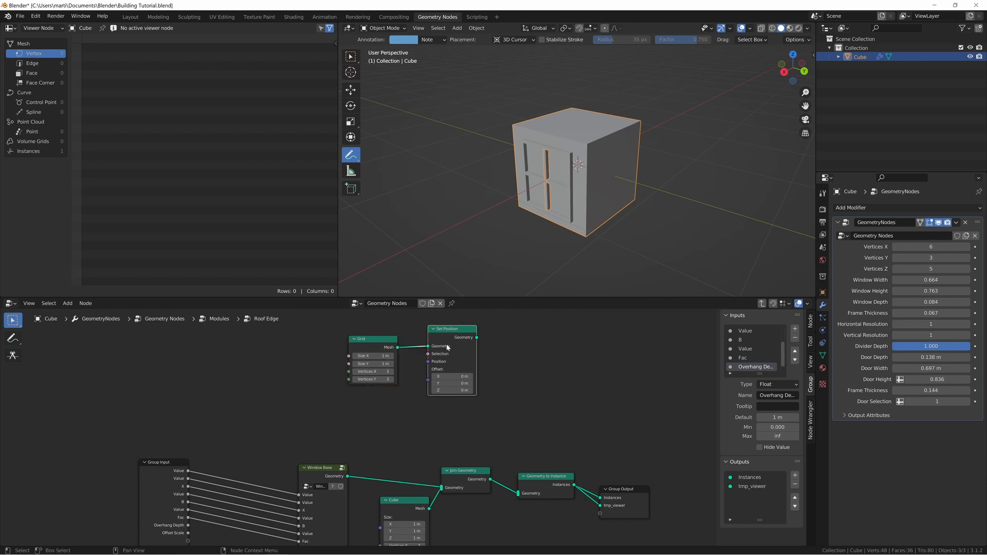
Step: Add an Extrude Mesh node after Set Position and connect Set Position's Geometry to its Mesh input
key("shift+a")
left_click(490, 350)
type("extrude")
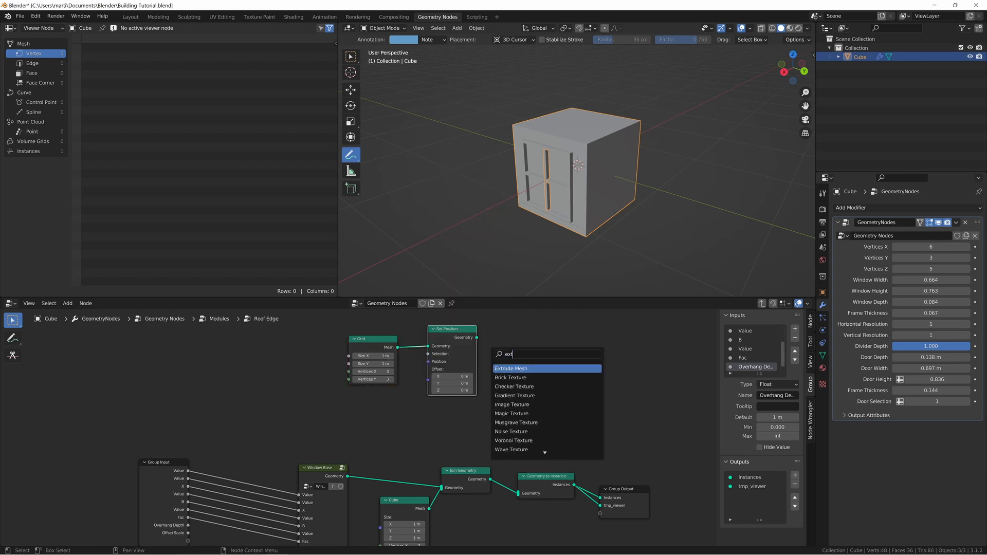
key("Return")
left_click(513, 330)
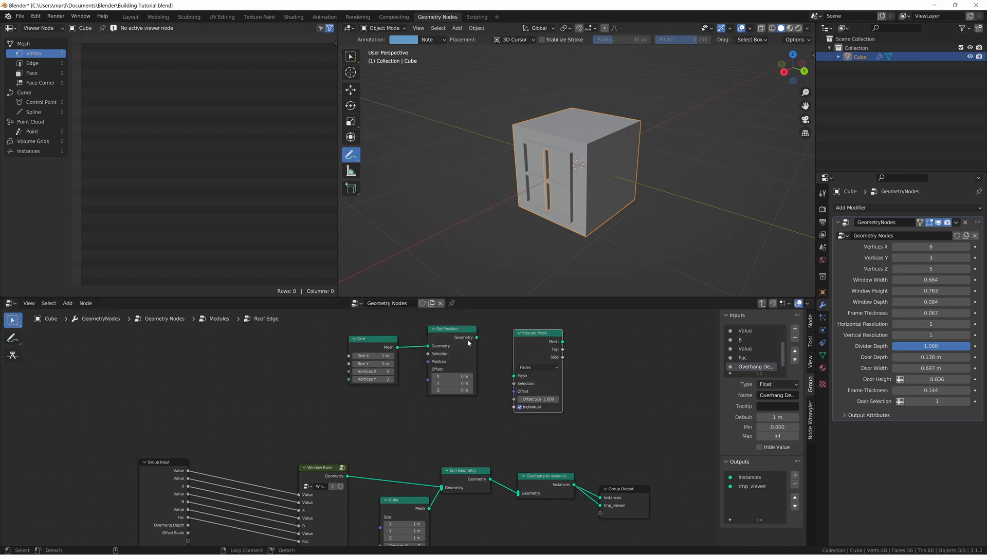
right_click_drag(467, 339, 527, 348, "alt")
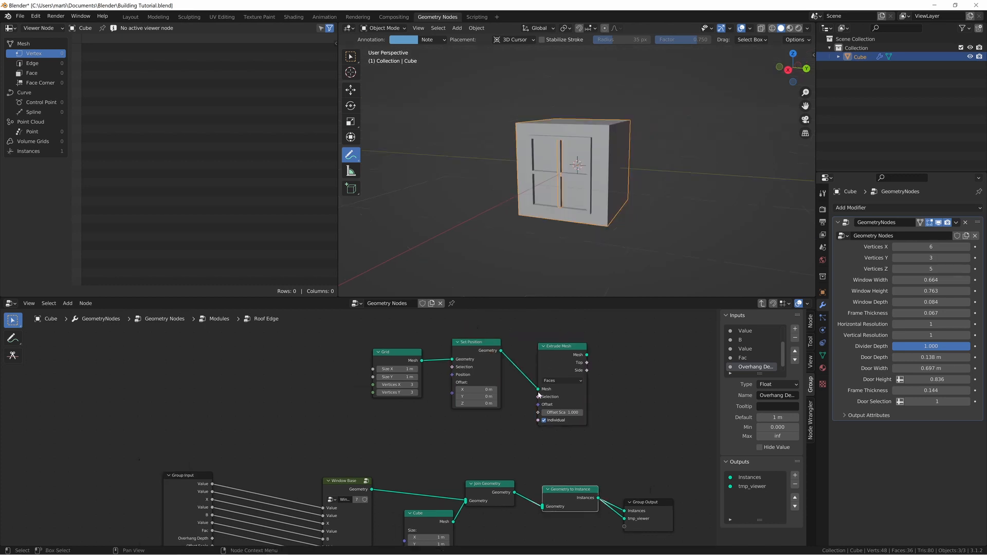
Step: Connect Extrude Mesh's Mesh output to Join Geometry and preview the extruded grid on its own
right_click_drag(573, 367, 484, 490, "alt")
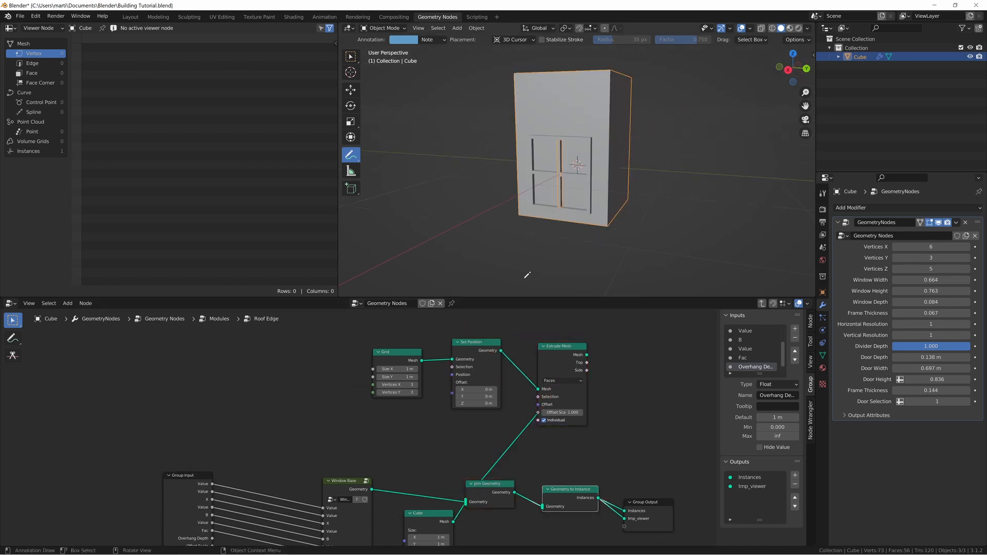
left_click(557, 357, "ctrl+shift")
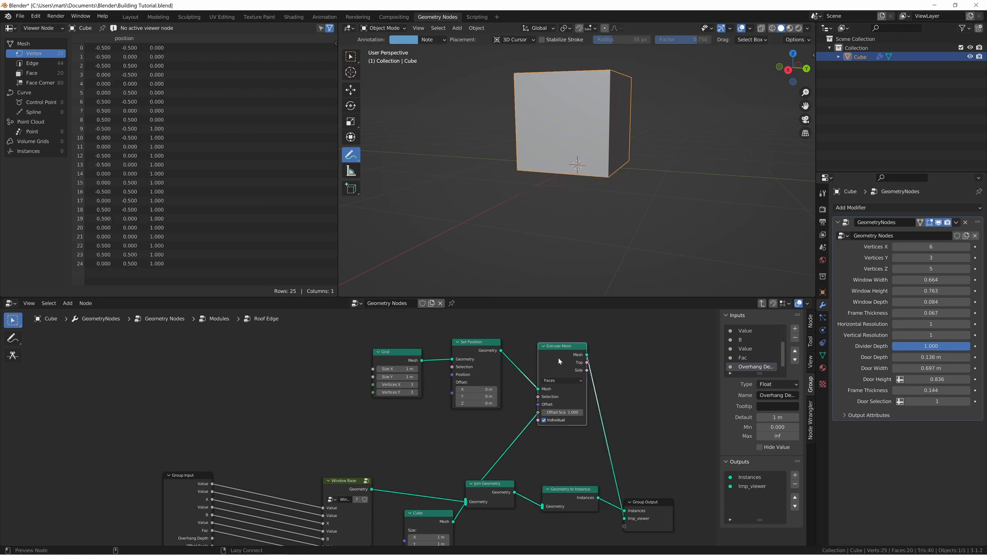
middle_click_drag(559, 183, 578, 178)
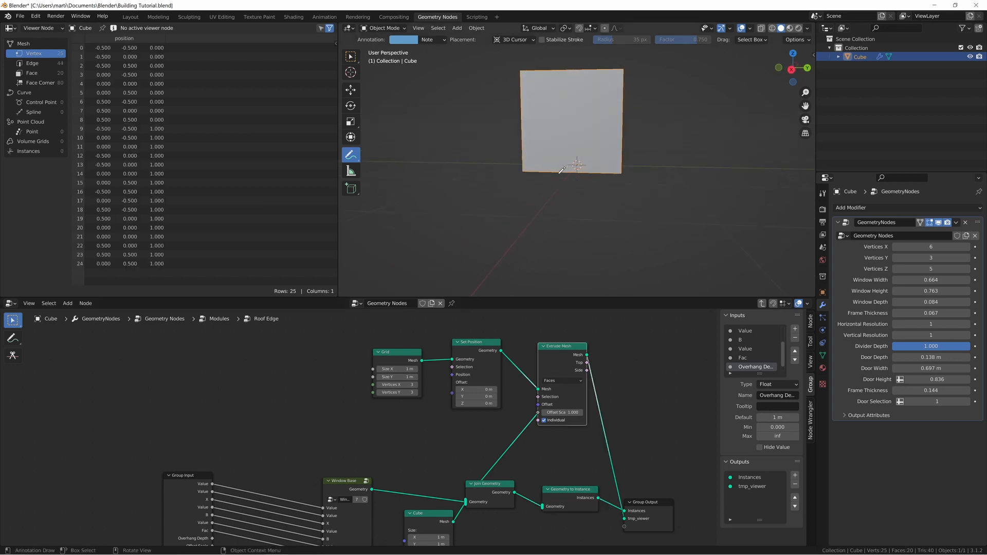
Step: Sketch annotation strokes along the extruded grid's base and upward across its front in the viewport
left_click_drag(519, 170, 617, 174)
mouse_move(515, 170)
left_mouse_down()
mouse_move(587, 172)
mouse_move(581, 79)
mouse_move(594, 121)
left_mouse_up()
scroll(572, 393, "up", 3)
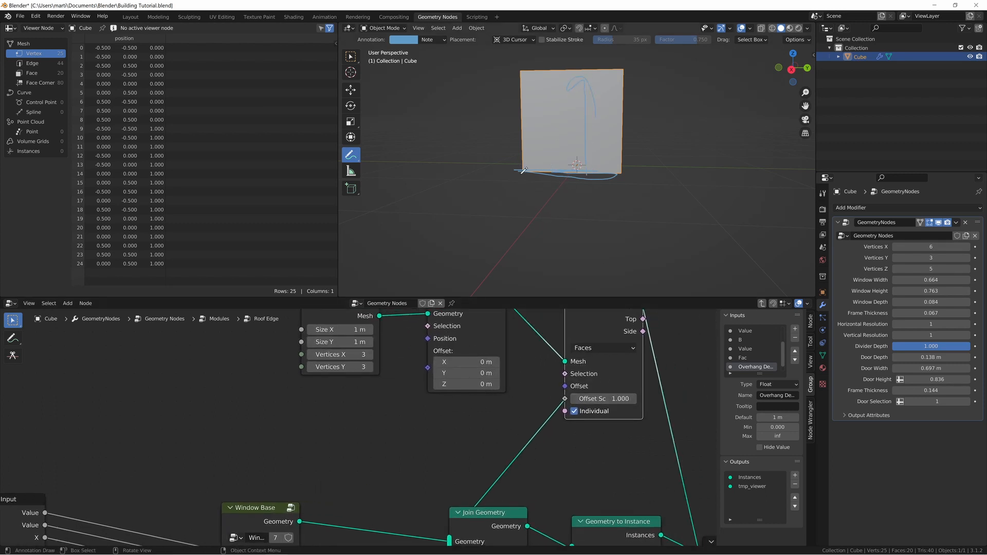
Step: Preview the Window Base on its own and return the preview to the complete Geometry to Instance output
middle_click_drag(546, 156, 580, 171)
left_click(597, 528, "ctrl+shift")
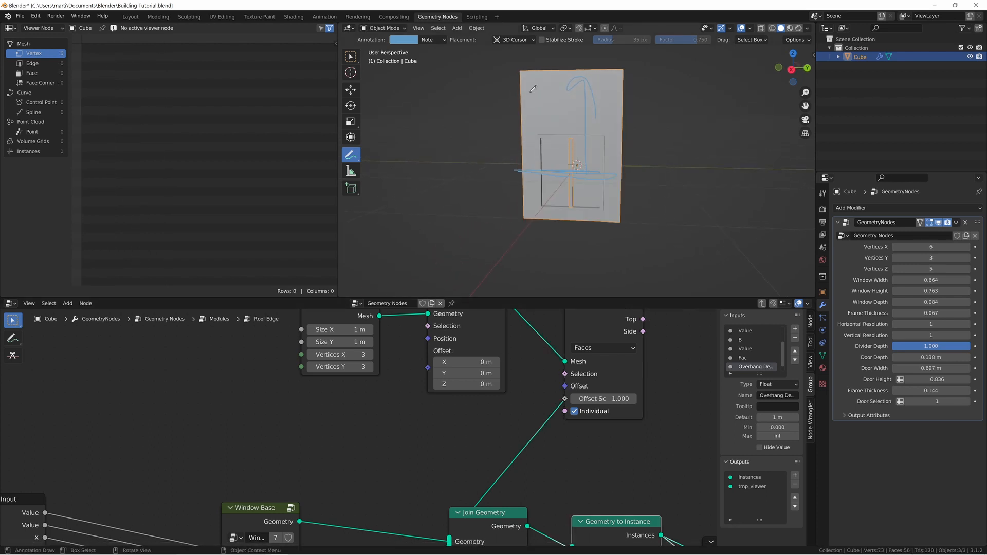
left_click(269, 511, "ctrl+shift")
middle_click_drag(440, 409, 404, 259)
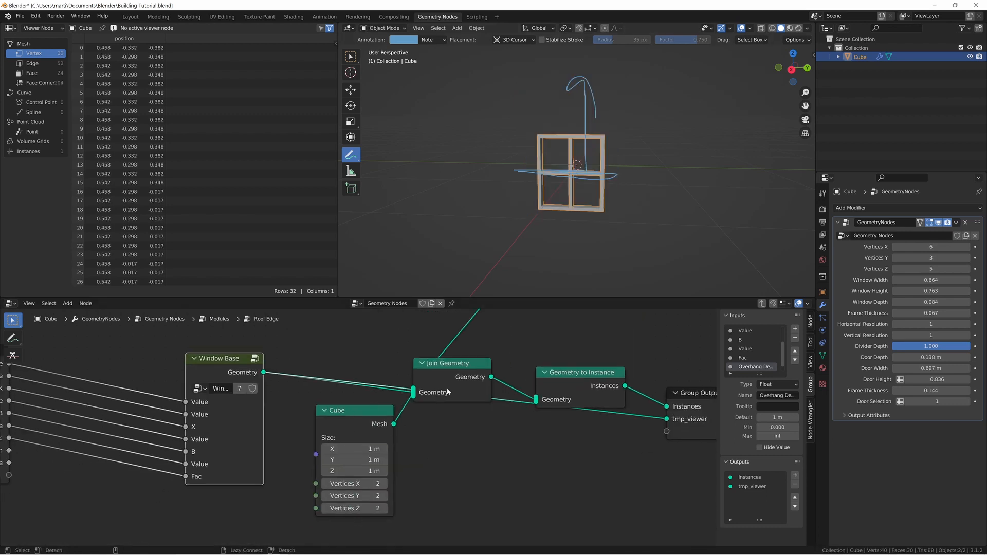
middle_click_drag(481, 331, 463, 405)
middle_click_drag(517, 362, 496, 397)
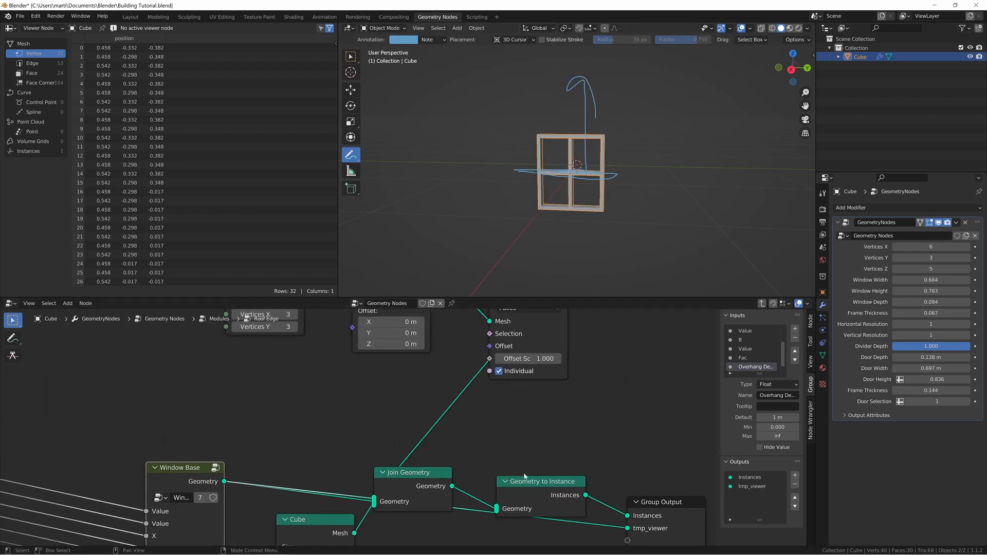
left_click(534, 493, "ctrl+shift")
Step: Set the Set Position node's Z offset to 0.5 m to raise the extruded grid
middle_click_drag(581, 127, 553, 130)
middle_click_drag(389, 343, 446, 405)
left_click(445, 405)
type("0.5")
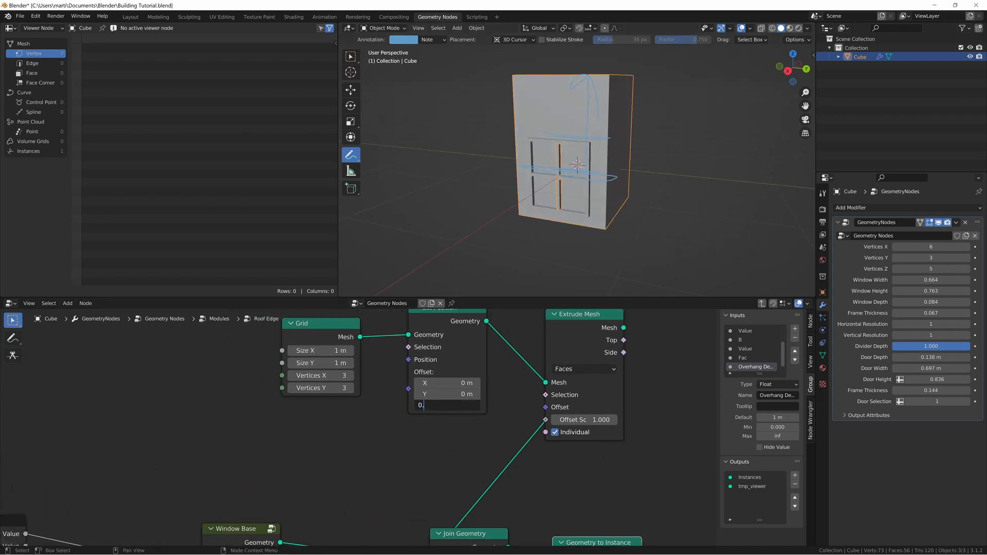
key("Return")
scroll(585, 144, "down", 3)
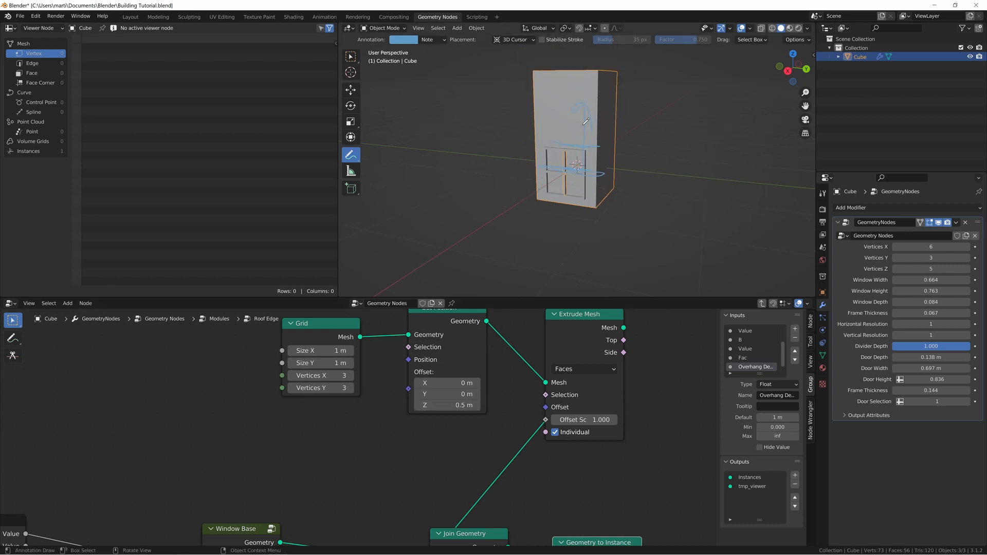
Step: Reduce the Extrude Mesh node's Offset Scale to 0.070 for a thin roof slab
left_click(584, 420)
type("0.14")
key("Return")
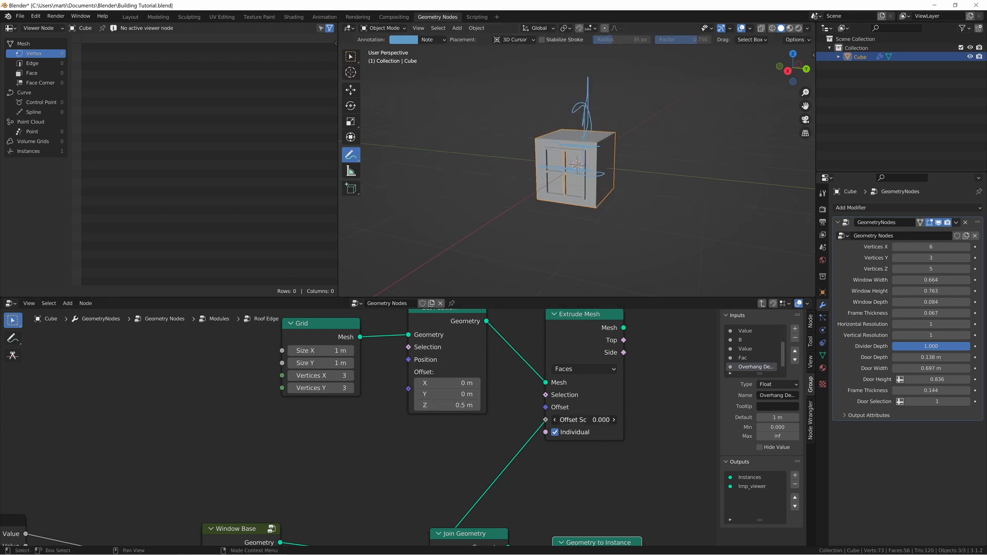
left_click_drag(584, 419, 581, 419)
left_click_drag(581, 420, 580, 420)
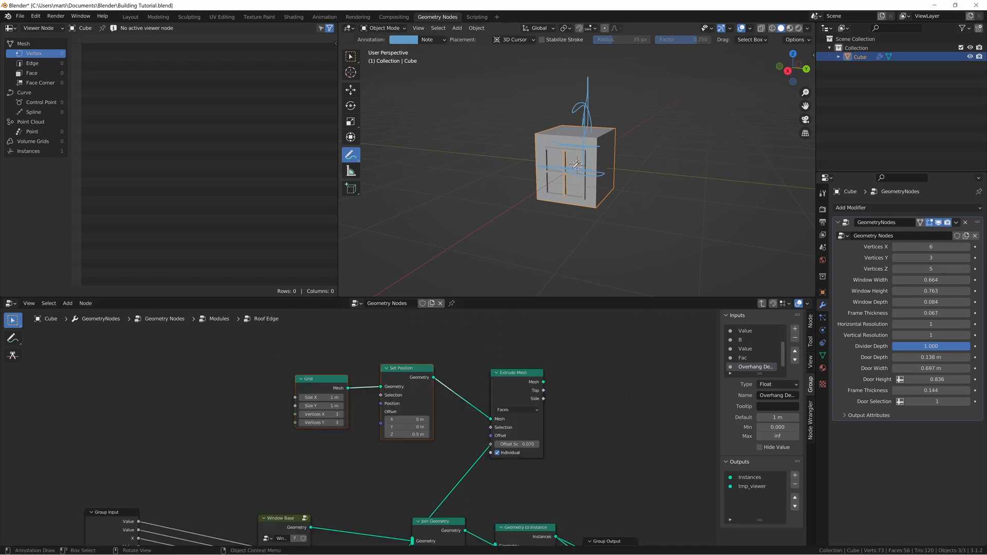
Step: Erase the annotation strokes drawn around the cube in the viewport
key("shift+space")
left_click(579, 149)
left_click_drag(585, 131, 601, 174)
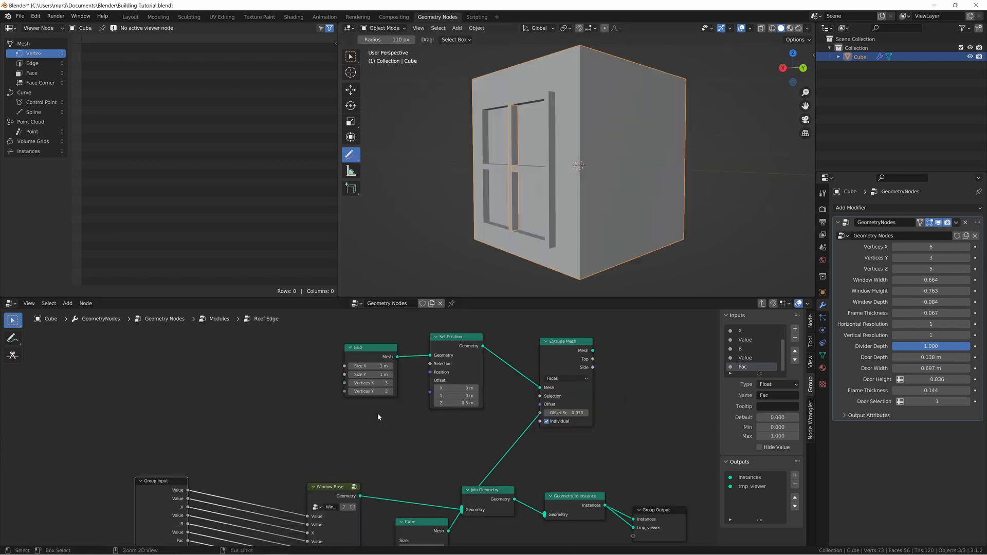
middle_click_drag(555, 165, 571, 173)
scroll(571, 173, "down", 5)
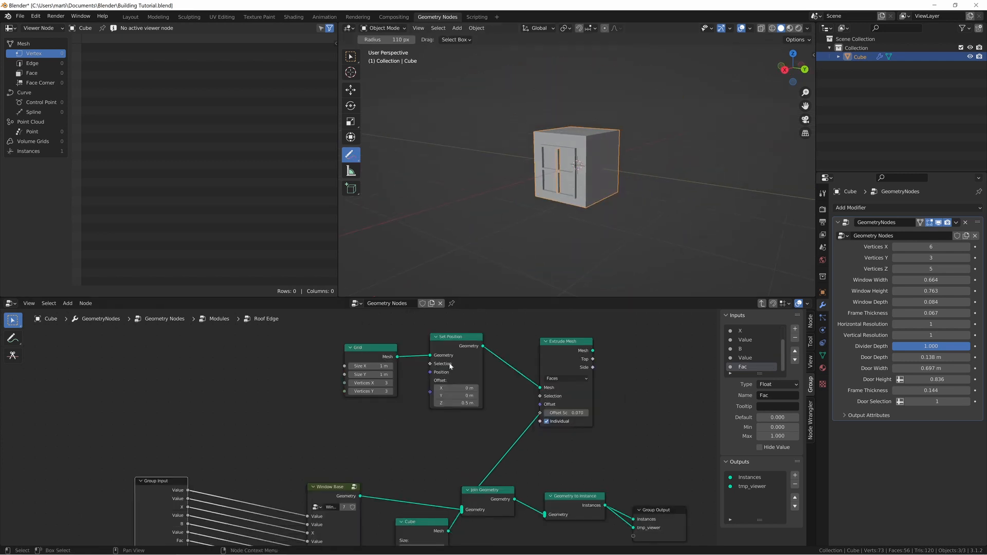
Step: Set the Grid's Size X to 1.25 m and try a different Extrude Mesh Offset Scale, undoing that change
mouse_move(371, 366)
left_mouse_down()
mouse_move(393, 367)
mouse_move(384, 367)
left_mouse_up()
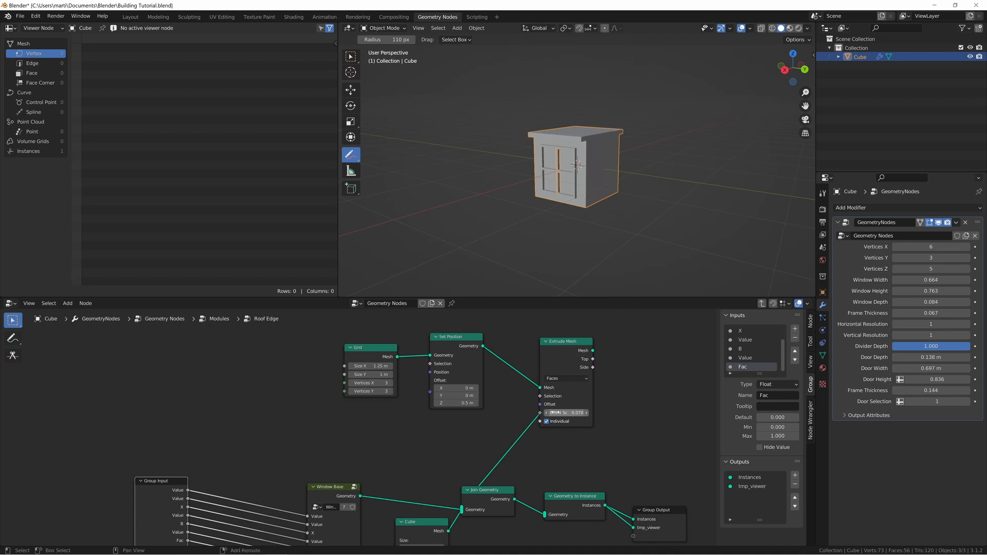
left_click_drag(566, 413, 576, 412)
key("ctrl+z")
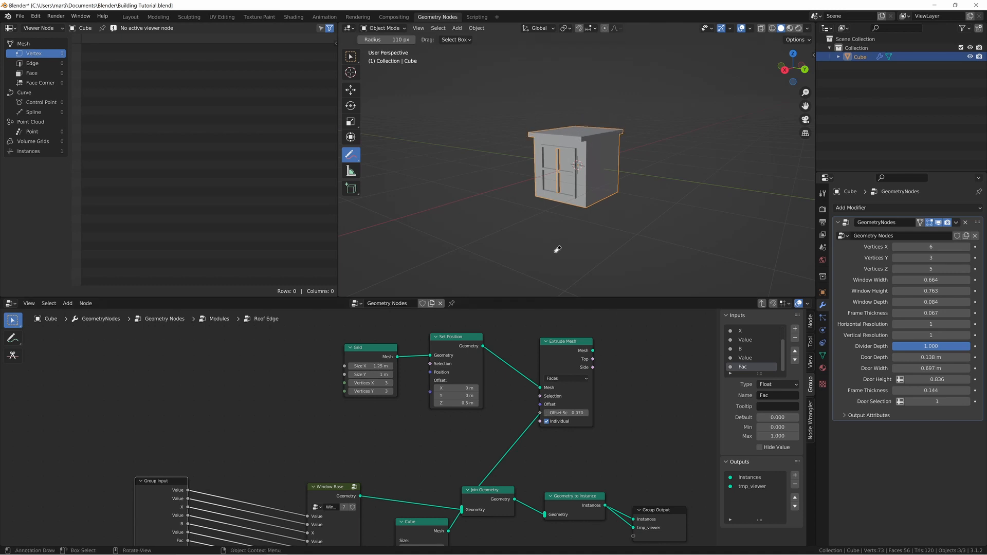
middle_click_drag(557, 249, 621, 154)
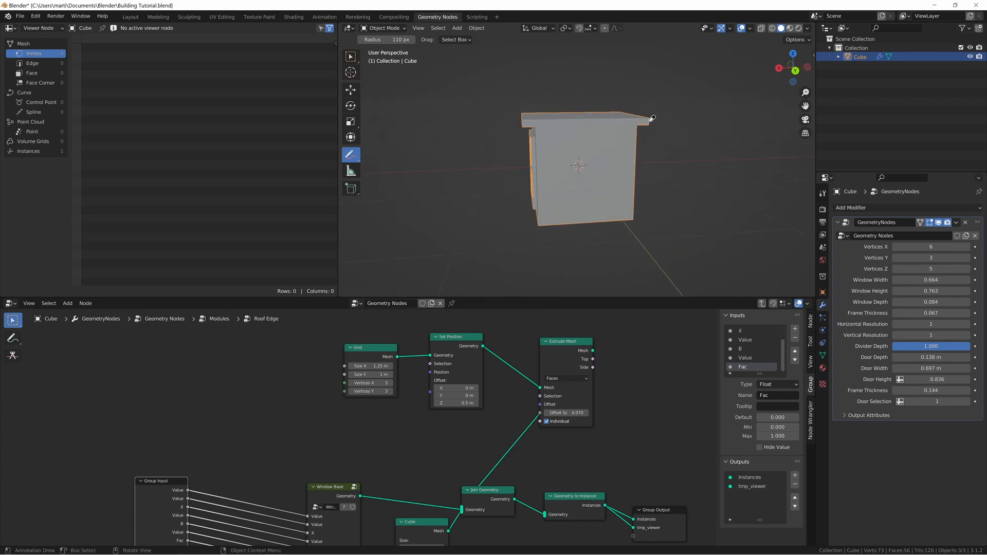
Step: Add a Combine XYZ node directly below the Grid node
left_click_drag(347, 410, 407, 331)
left_click(331, 414)
key("shift+a")
type("s")
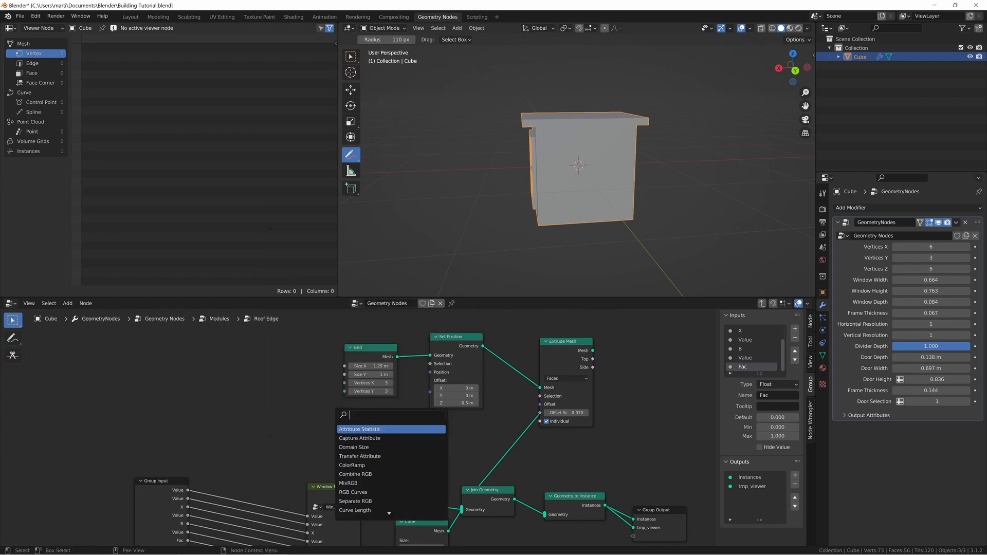
type("c")
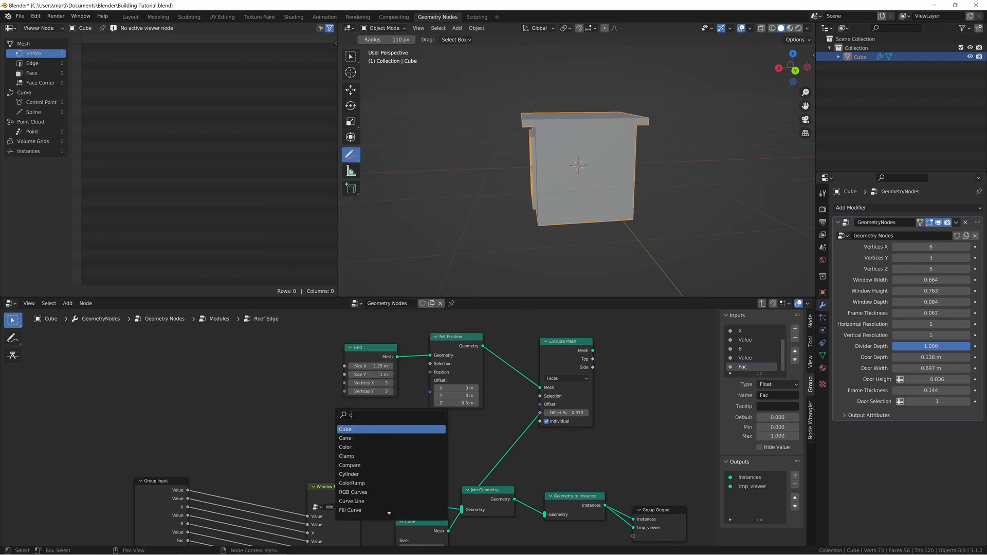
type("ombine")
key("Return")
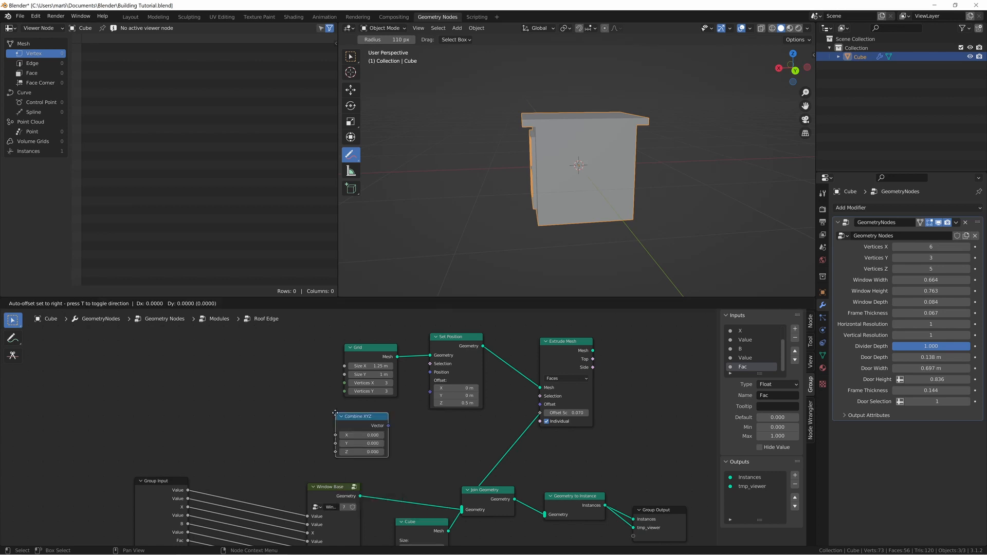
left_click(344, 406)
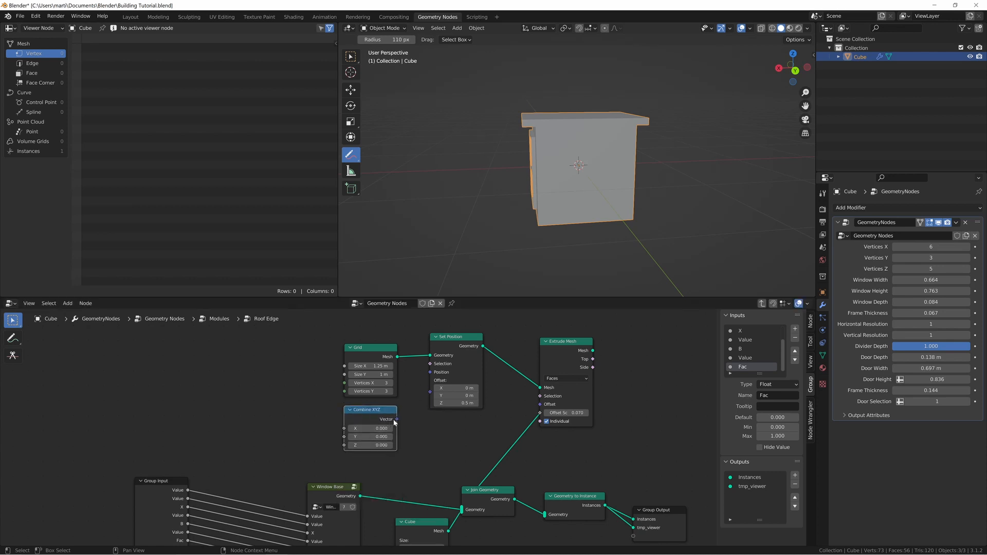
Step: Feed the Combine XYZ vector into Set Position's Offset and set its Z to 0.5
left_click_drag(396, 419, 430, 380)
left_click(370, 445)
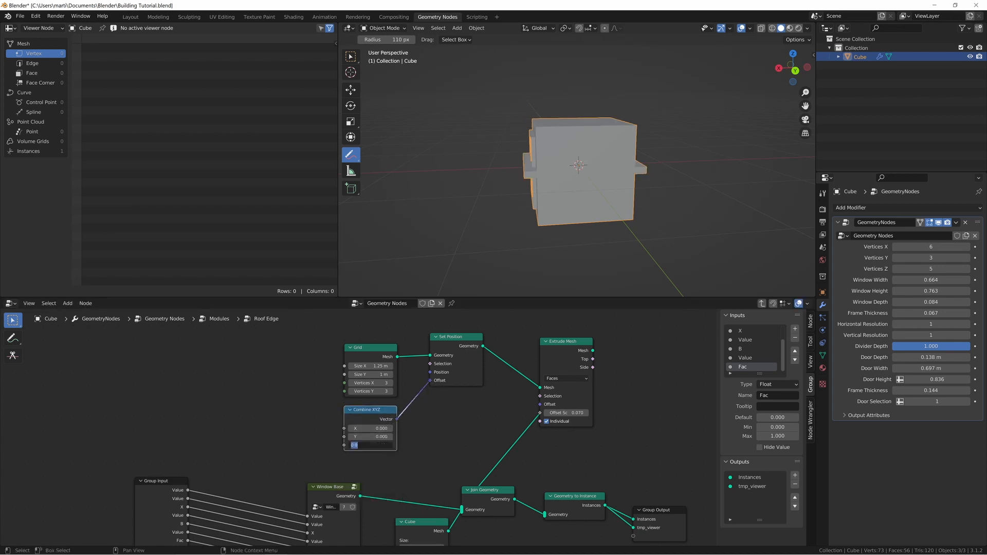
type("0.5")
key("Return")
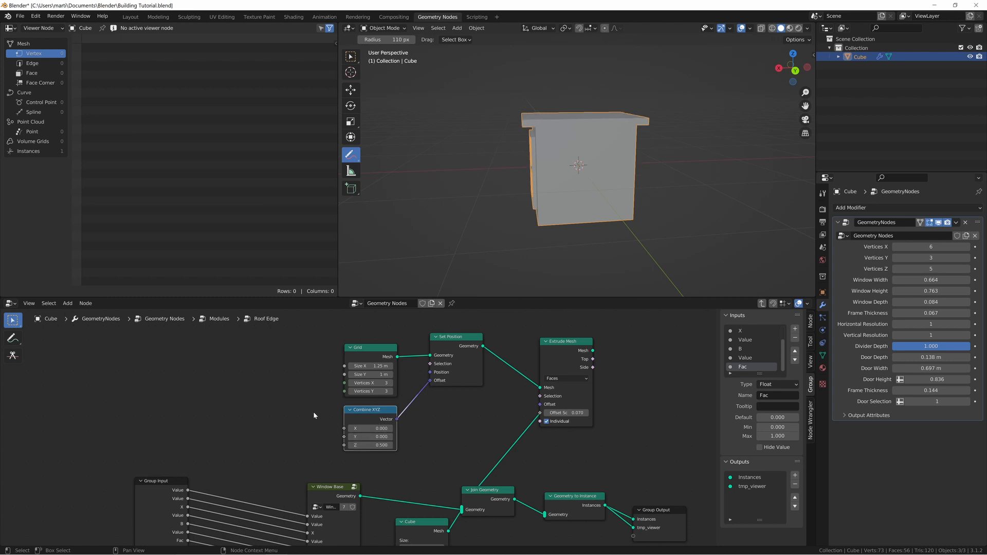
Step: Widen the Grid's Size X to 1.65 m
middle_click_drag(313, 411, 377, 413)
left_click_drag(448, 370, 468, 370)
middle_click_drag(363, 406, 391, 412)
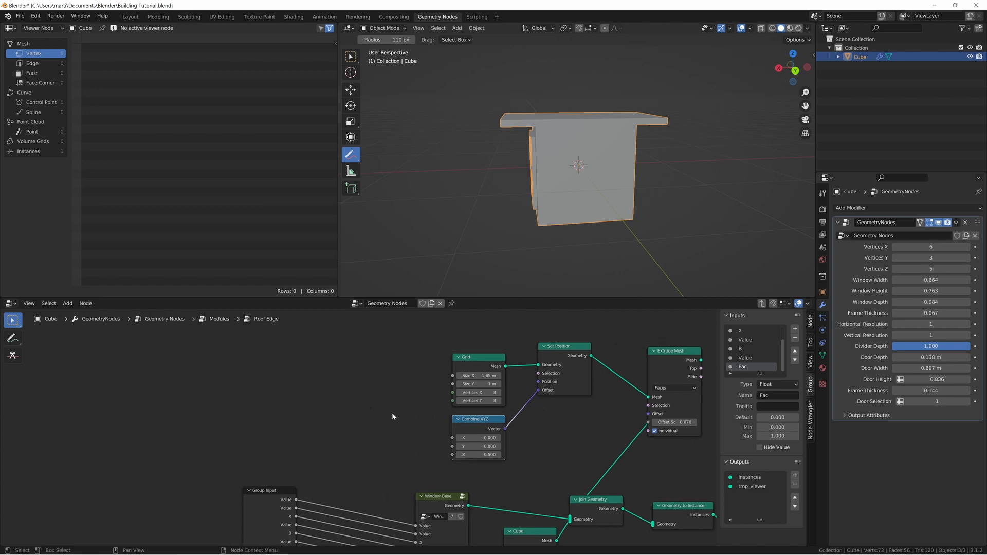
Step: Add a Value node in the free space before the Grid and Combine XYZ nodes
key("shift+a")
type("v")
key("Return")
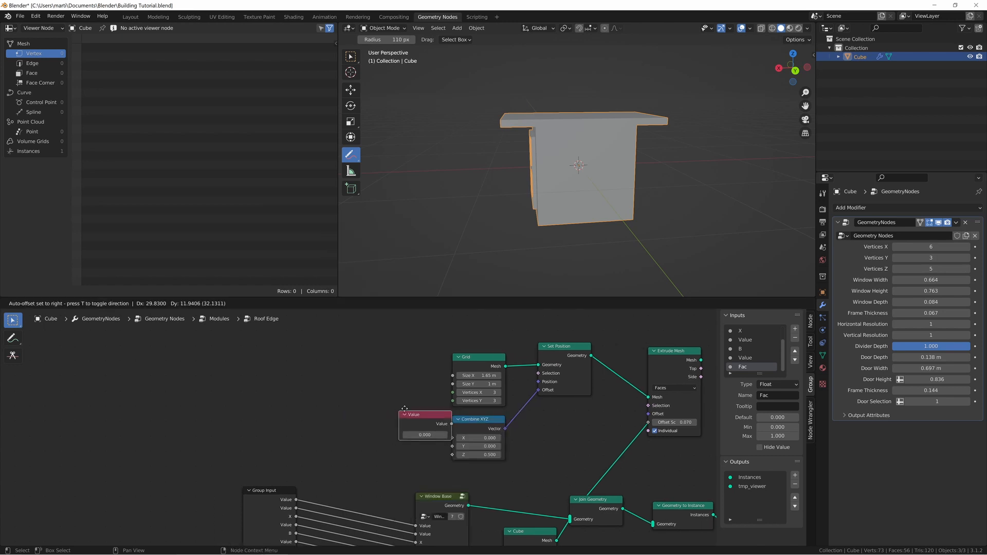
left_click(305, 418)
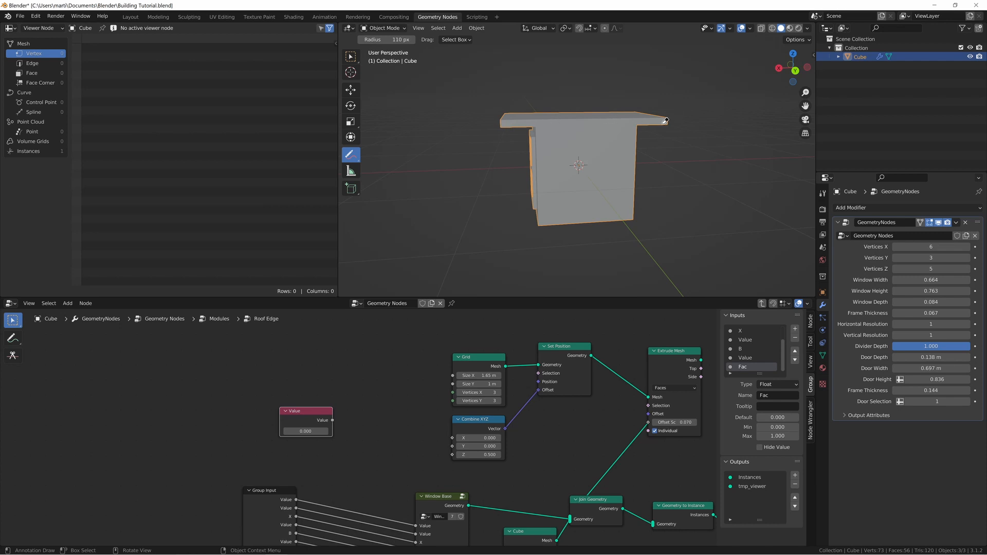
Step: Insert an Add math node that adds 1 to the Value node's output and drives the Grid's Size X
key("shift+m")
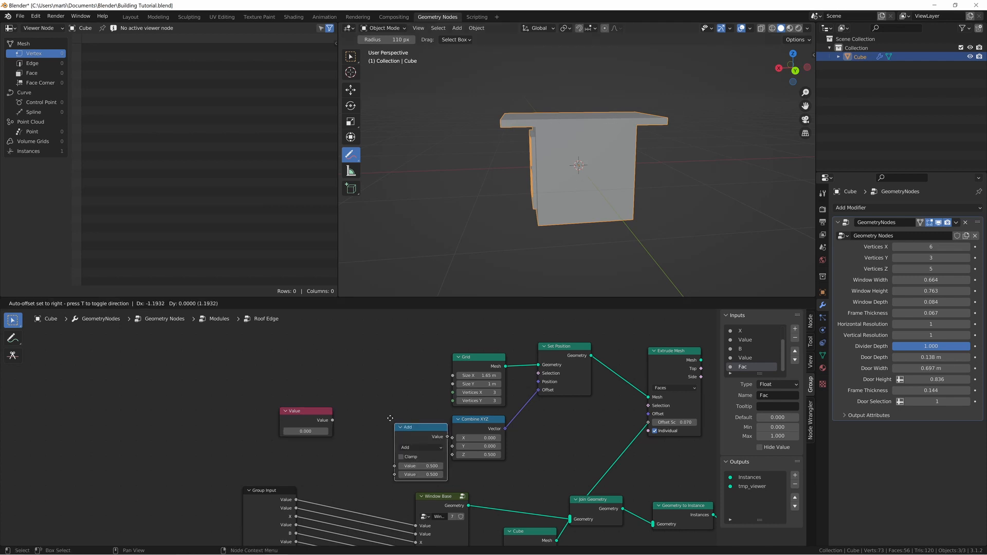
left_click(364, 343)
left_click_drag(333, 420, 364, 385)
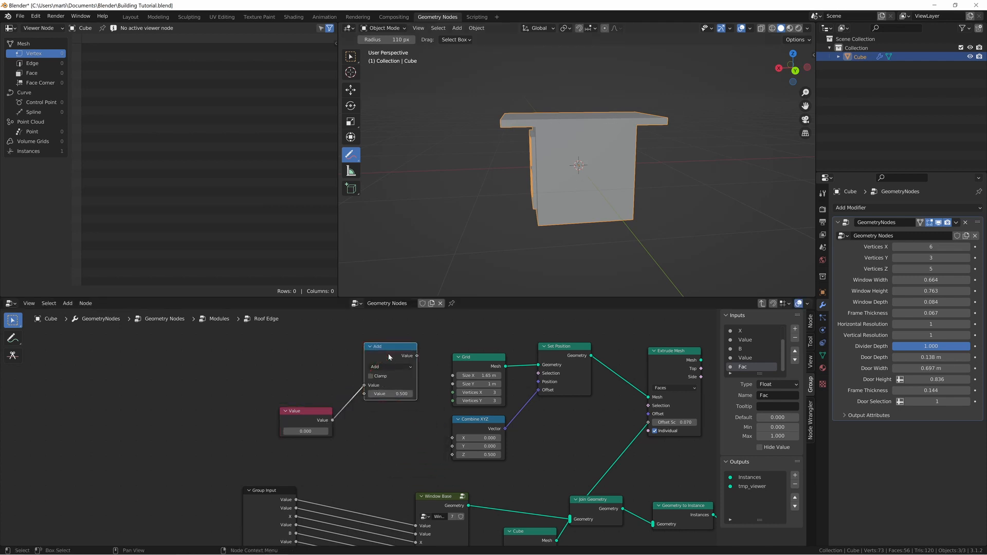
left_click_drag(416, 356, 452, 375)
left_click(391, 394)
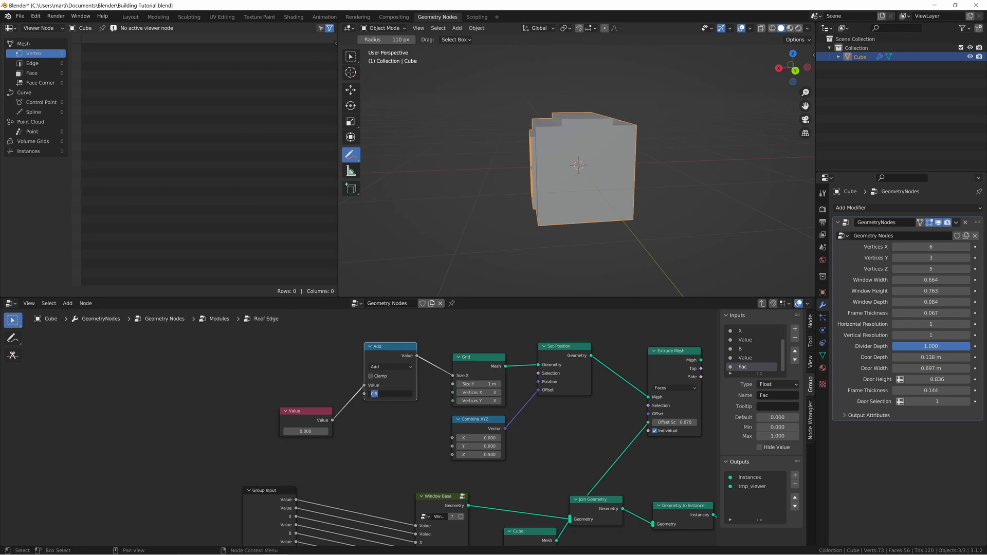
type("1")
key("Return")
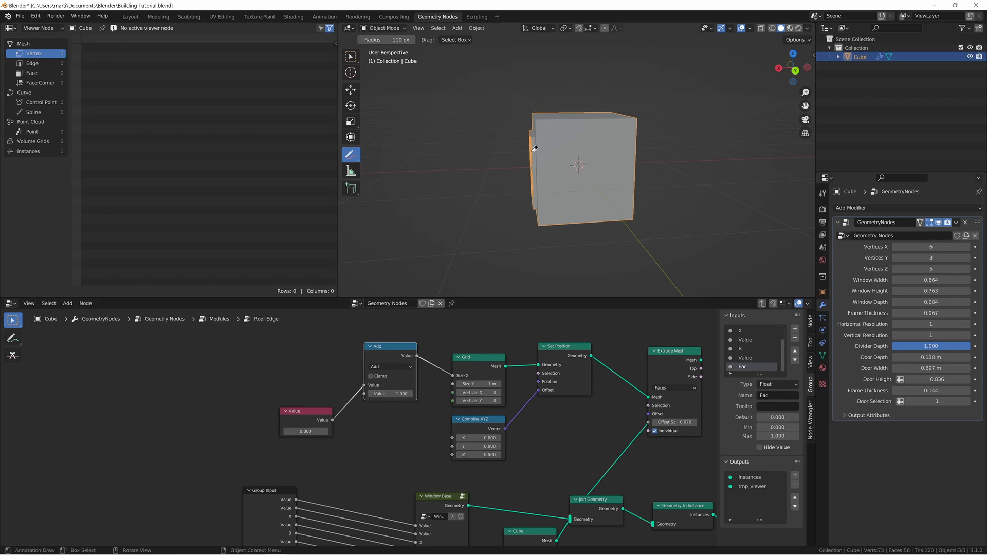
Step: Duplicate the Add node below it, change the copy to Multiply and connect the Value node to its first input
middle_click_drag(374, 463, 443, 455)
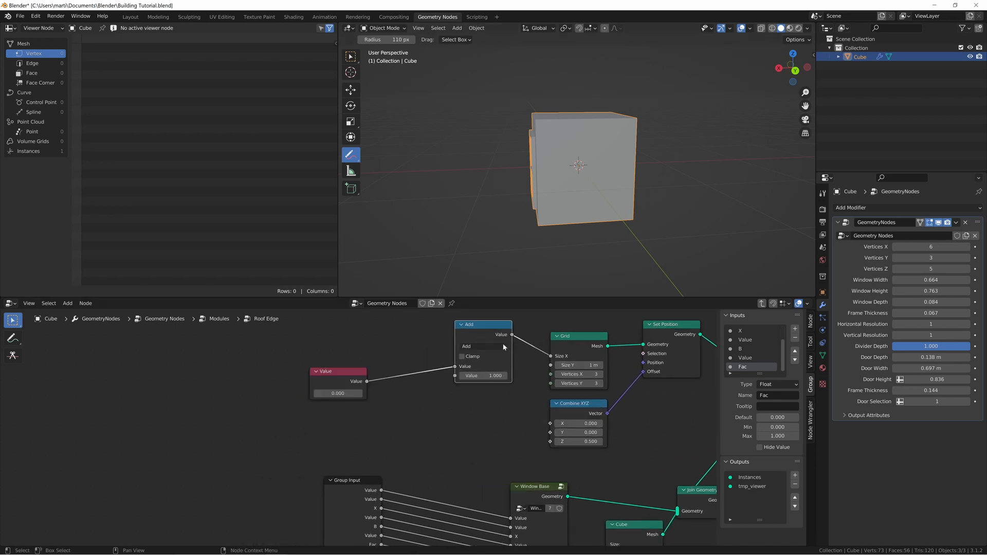
key("shift+d")
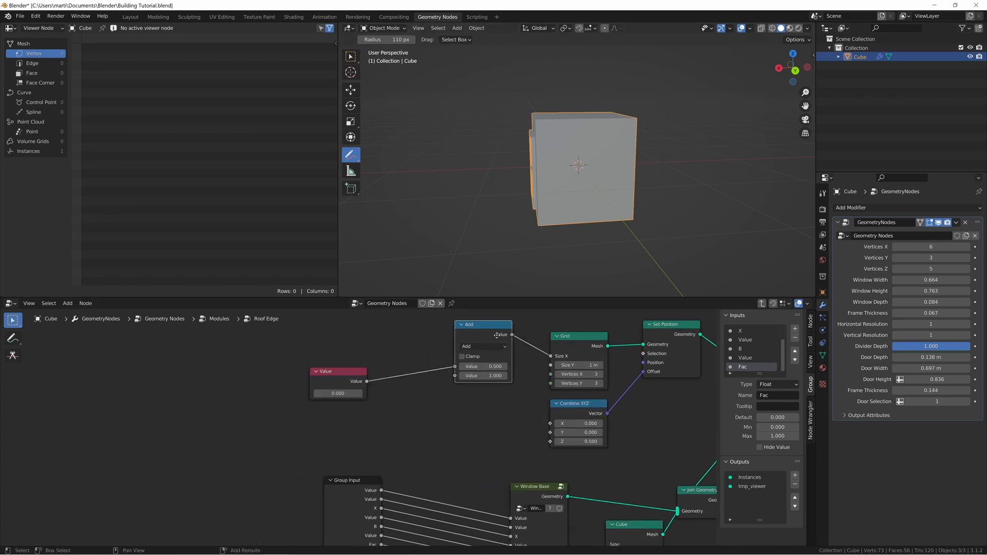
left_click(469, 408)
left_click(454, 417)
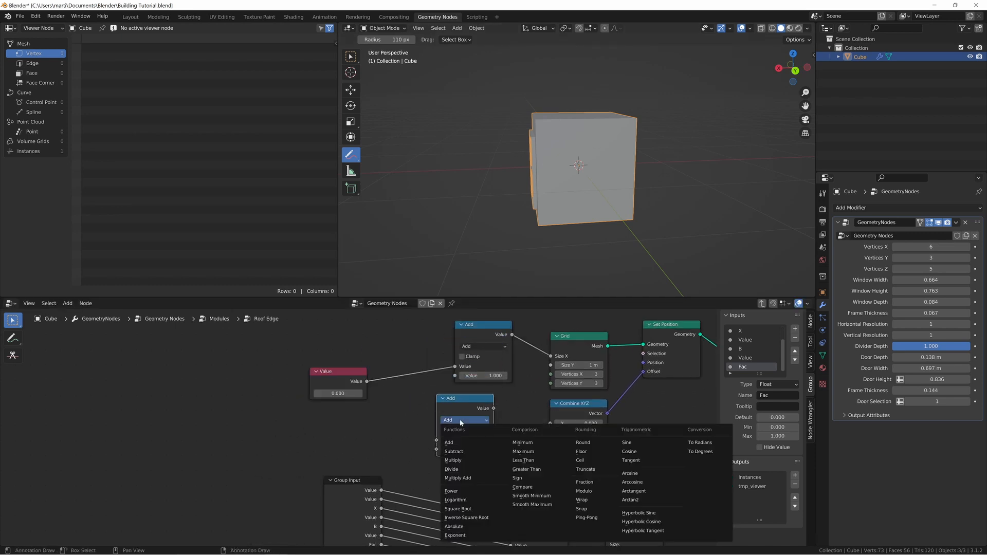
left_click(465, 462)
left_click_drag(367, 381, 437, 440)
Step: Set the Multiply node's second value to 0.5 and connect its output to Combine XYZ's X
left_click(465, 449)
type(".5")
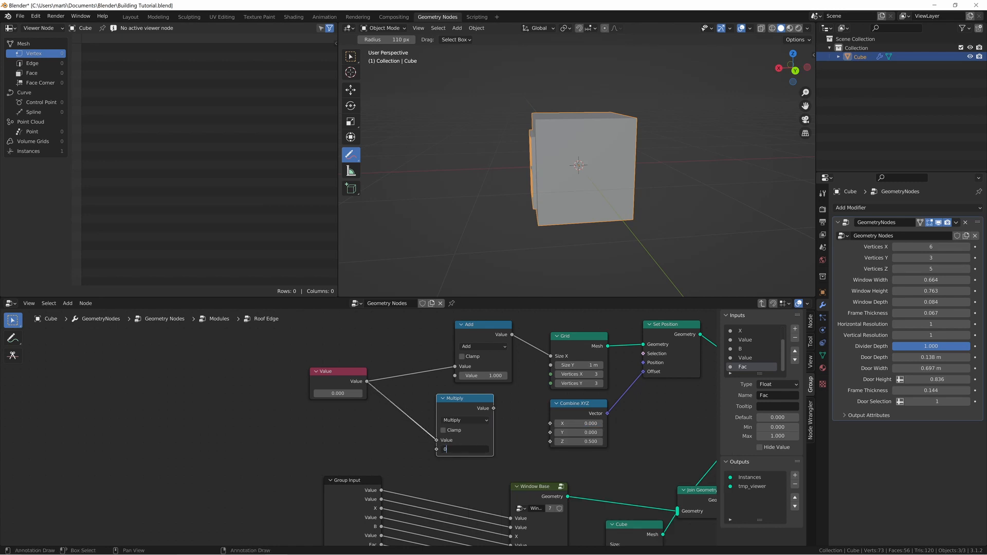
key("Return")
left_click_drag(500, 409, 551, 424)
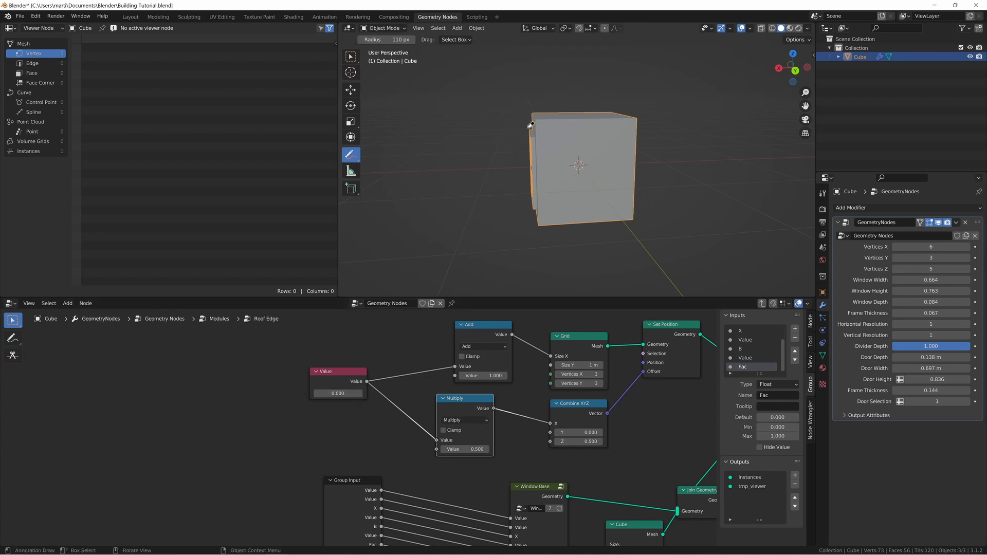
Step: Annotate the cube's top edges in the viewport to illustrate widening and shifting the overhang
key("shift+space")
key("b")
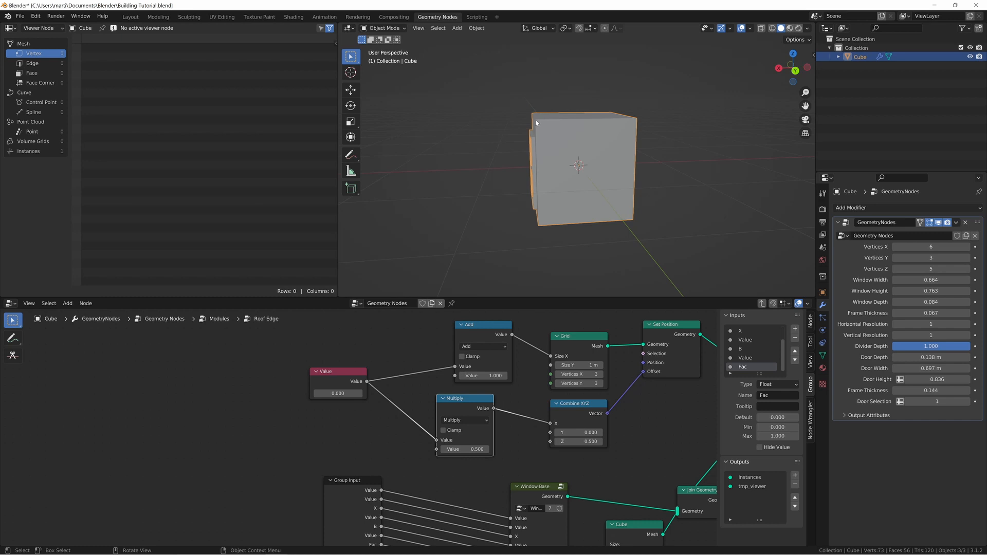
key("shift+space")
key("d")
left_click_drag(537, 120, 522, 121)
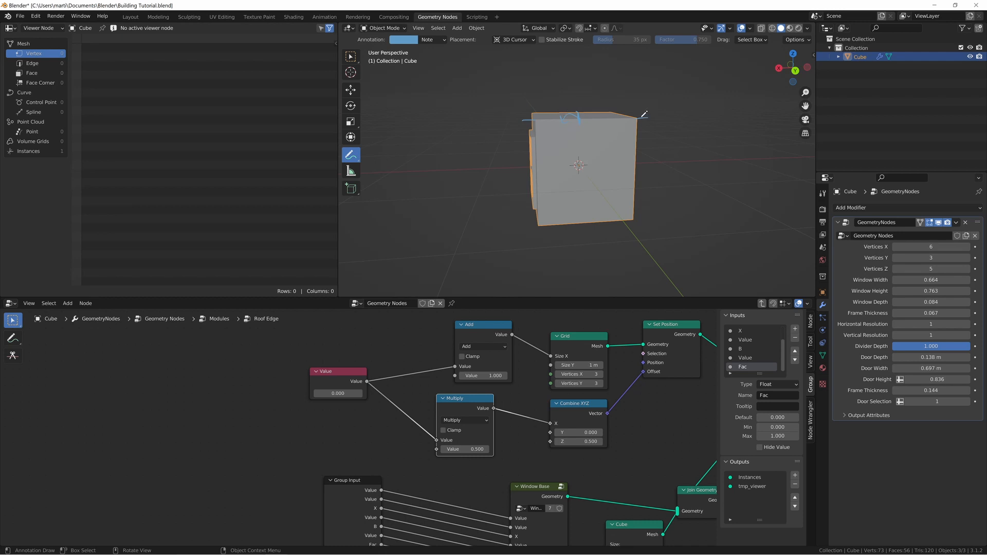
left_click_drag(642, 118, 642, 119)
middle_click_drag(651, 113, 627, 97)
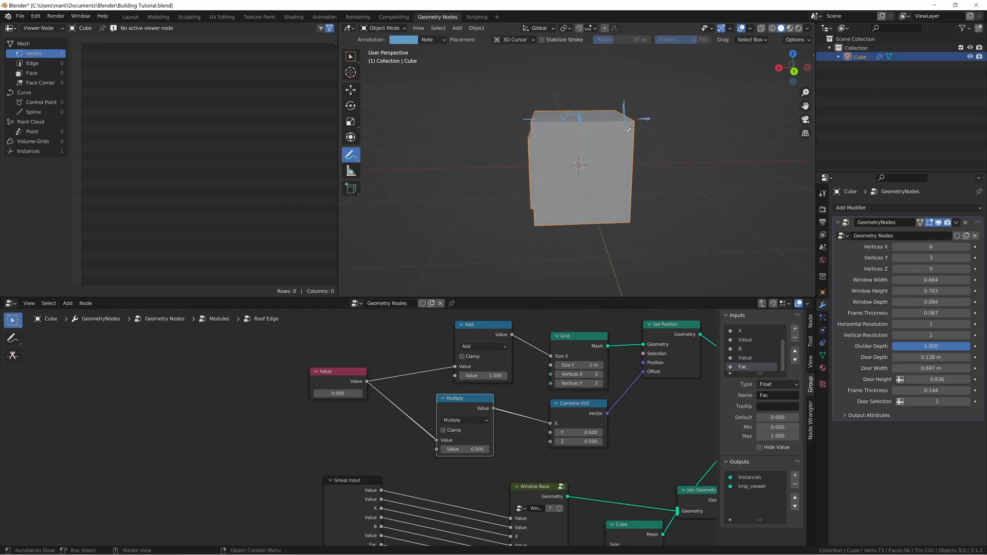
Step: Erase the annotation strokes around the cube's top
key("shift+space")
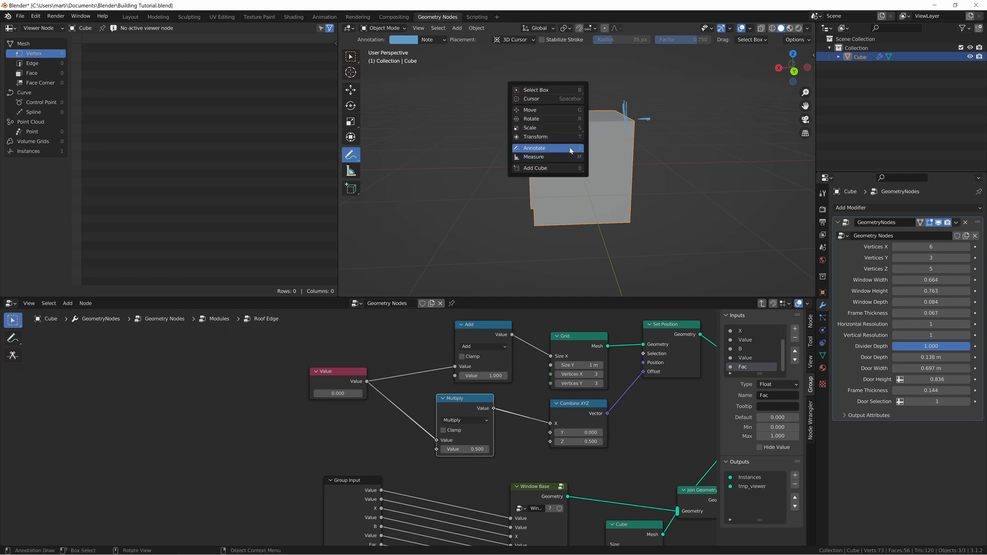
left_click(573, 138)
left_click_drag(568, 112, 595, 125)
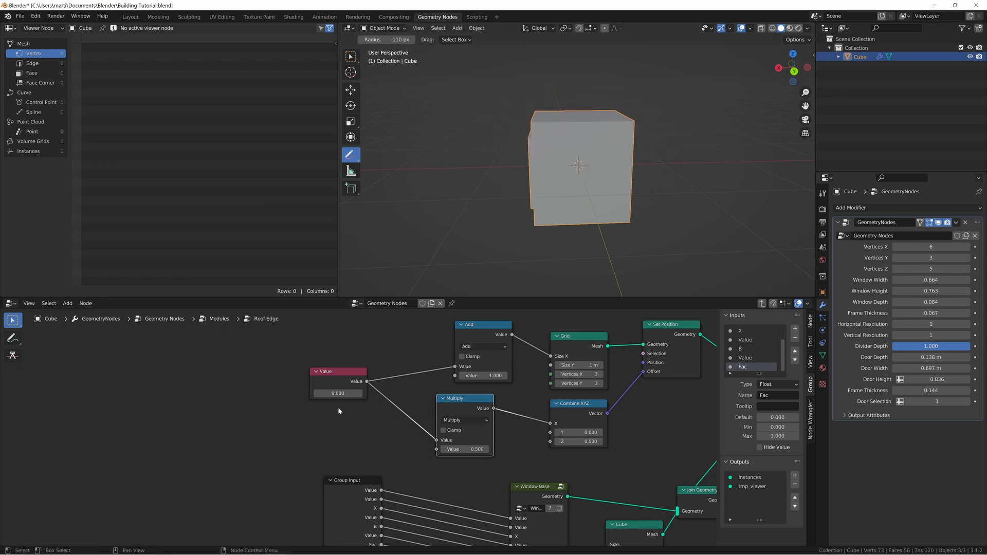
Step: Try different overhang depths on the Value node, ending at 0.340
left_click_drag(339, 393, 411, 393)
key("shift+space")
key("w")
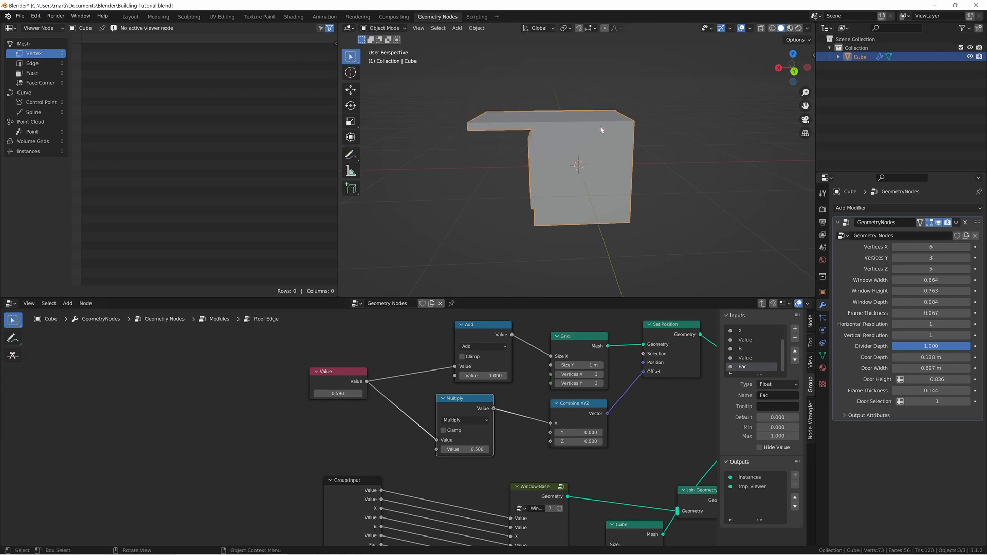
middle_click_drag(633, 126, 625, 123)
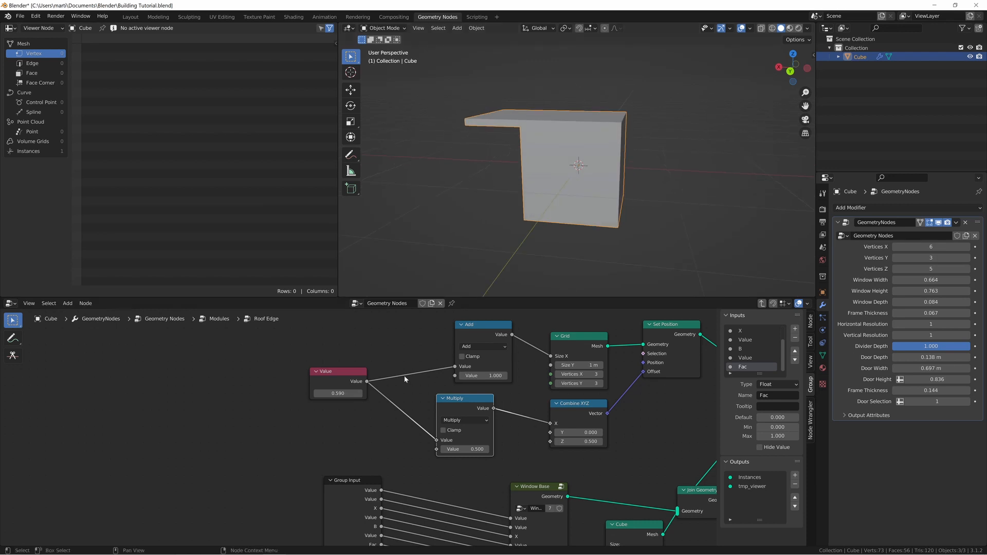
left_click_drag(342, 395, 312, 395)
Step: Duplicate the Value node, connect the copy to Extrude Mesh's Offset Scale and set it to 0.120
scroll(399, 360, "down", 4)
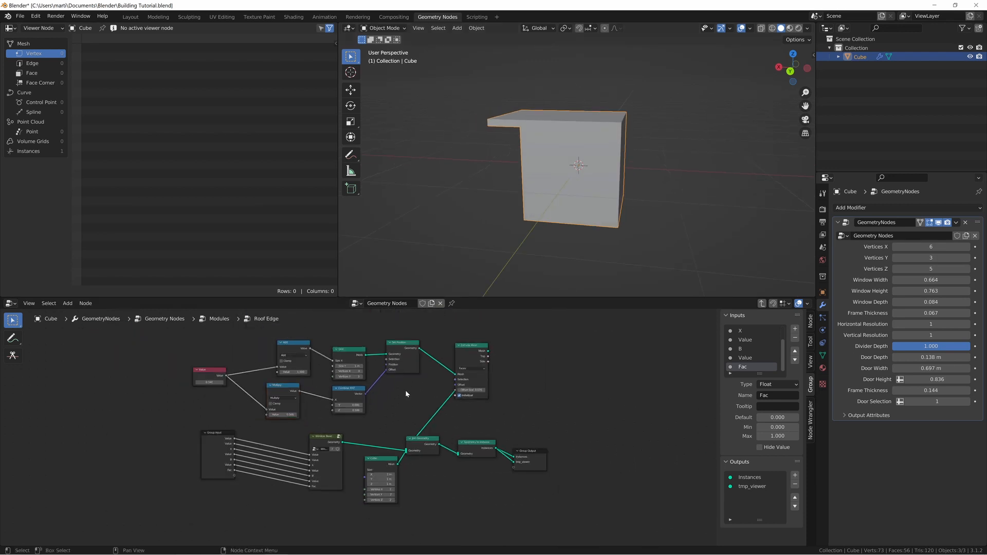
middle_click_drag(405, 390, 423, 363)
scroll(424, 362, "up", 2)
middle_click_drag(449, 399, 462, 403)
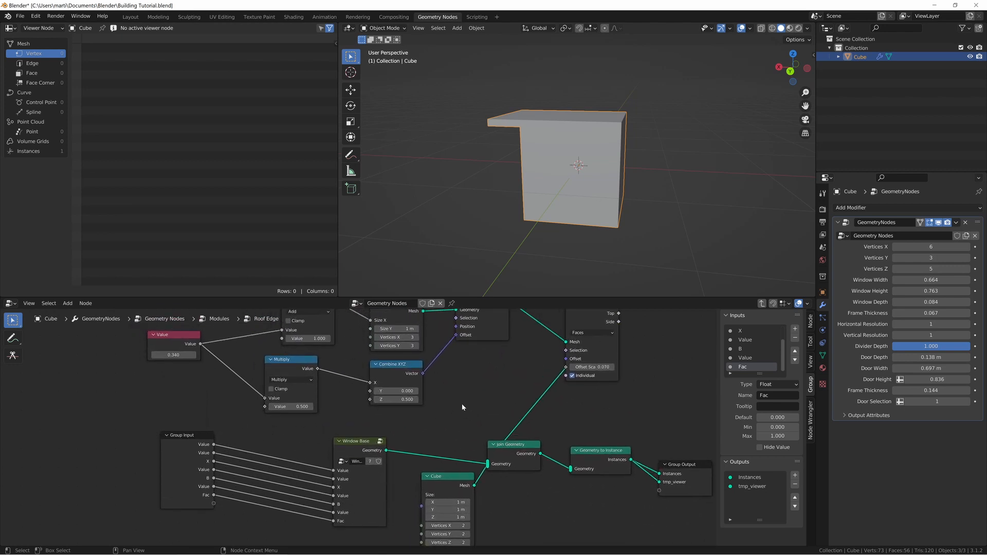
key("shift+d")
left_click(459, 371)
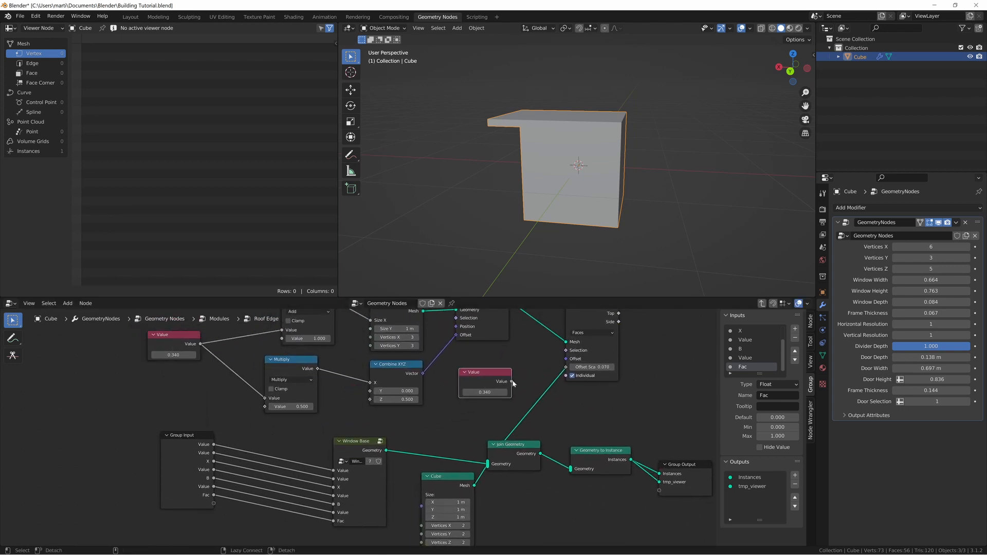
left_click_drag(508, 385, 565, 374)
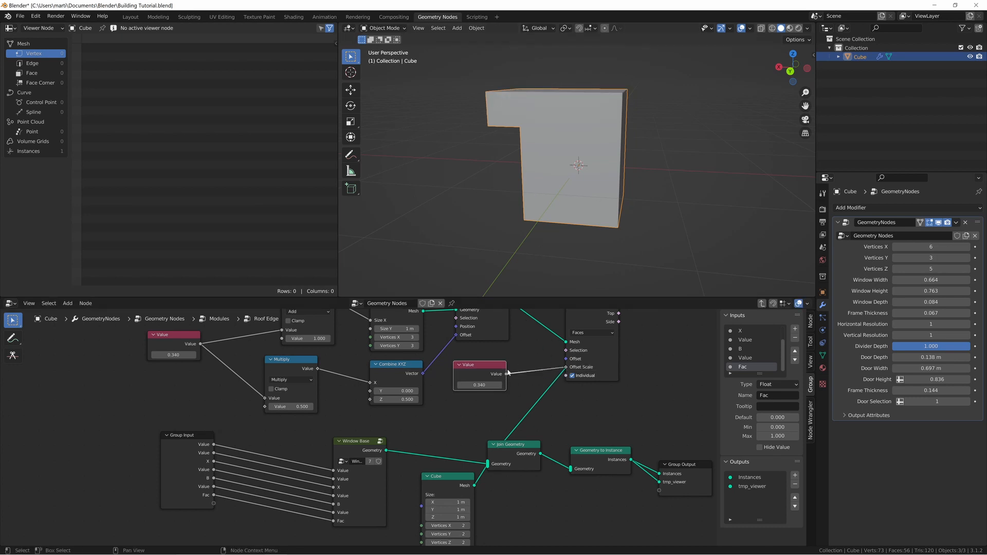
left_click_drag(480, 386, 456, 386)
Step: Add a reroute on the Value node's links to Add and Multiply, move it down, and feed it from a new Group Input socket
middle_click_drag(205, 382, 377, 385)
right_click_drag(383, 343, 385, 378, "shift")
key("g")
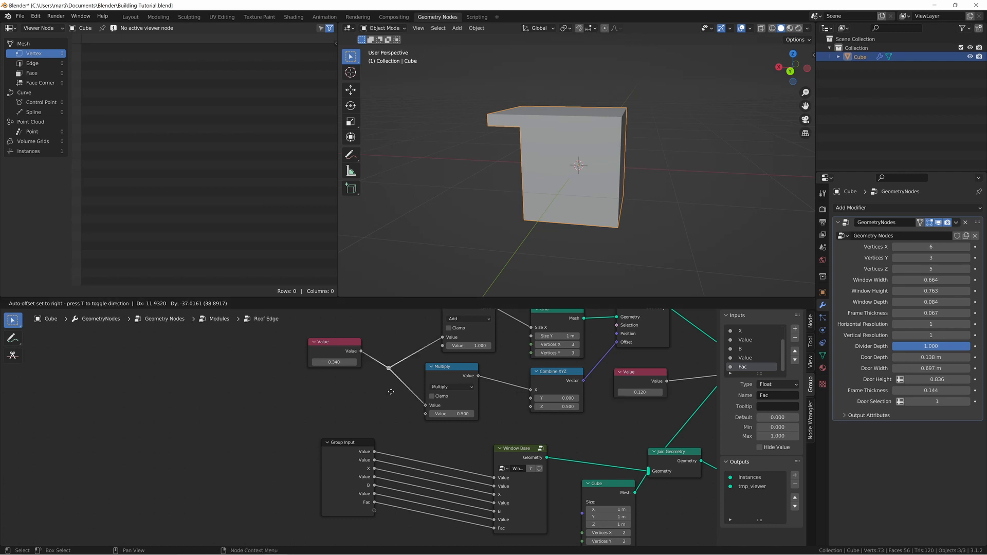
left_click(400, 414)
left_click_drag(373, 511, 399, 385)
Step: Drive Extrude Mesh's Offset Scale from another new Group Input socket and delete both Value nodes
left_click_drag(372, 519, 614, 374)
key("x")
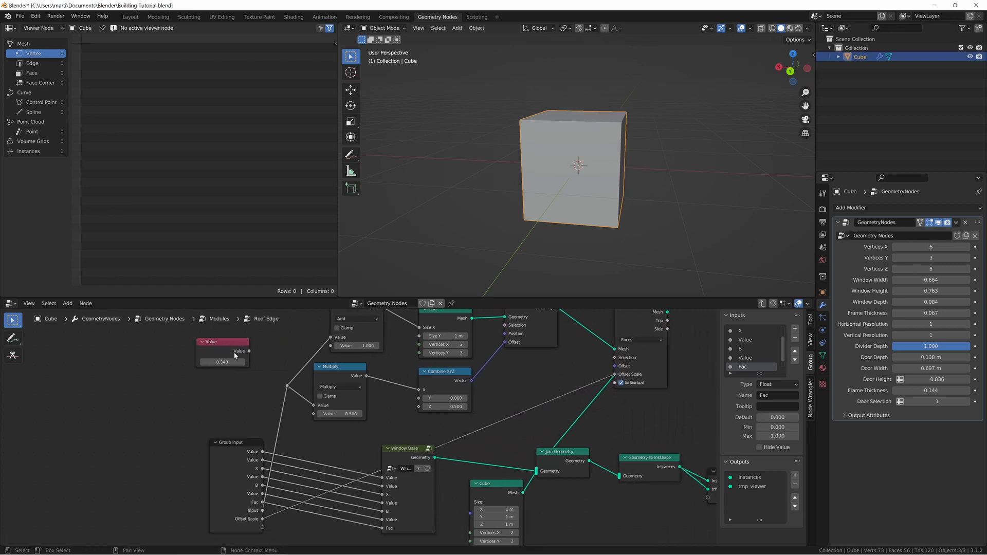
left_click(222, 343)
key("x")
Step: Rename the Roof Edge group's Input and Offset Scale inputs to Overhang Depth and Overhang Height
left_click(234, 492)
scroll(742, 359, "down", 1)
scroll(743, 359, "down", 1)
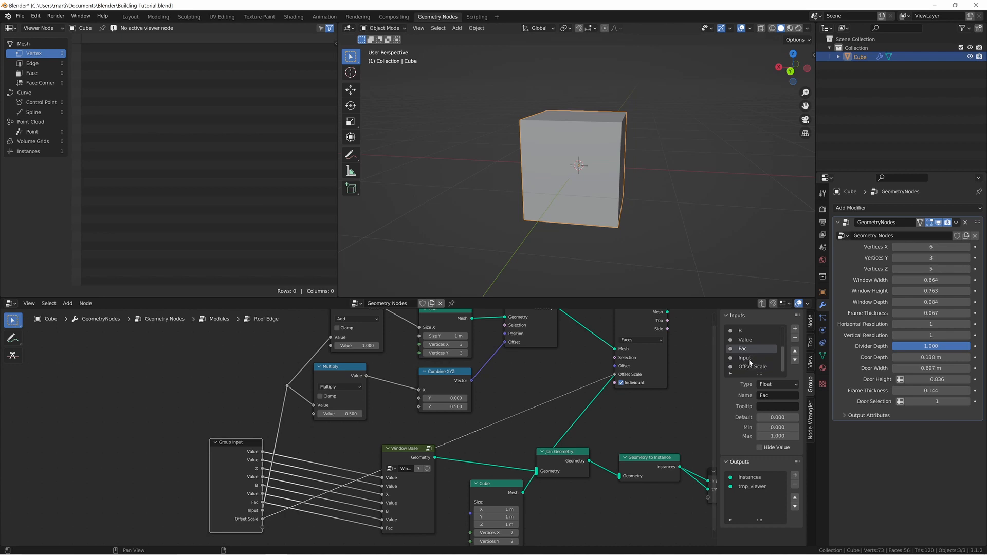
double_click(743, 357)
type("Overhang Depth")
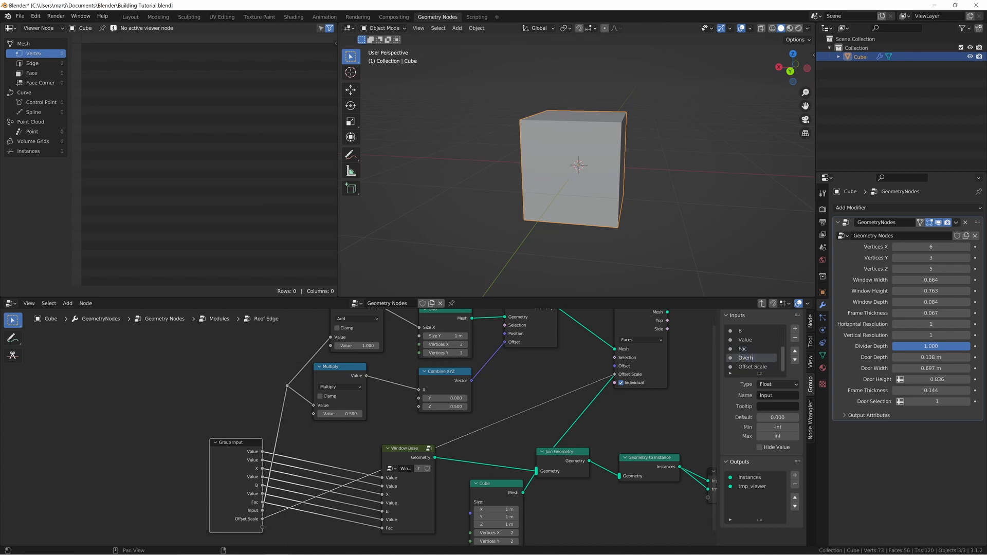
key("Return")
double_click(748, 365)
type("Overhan")
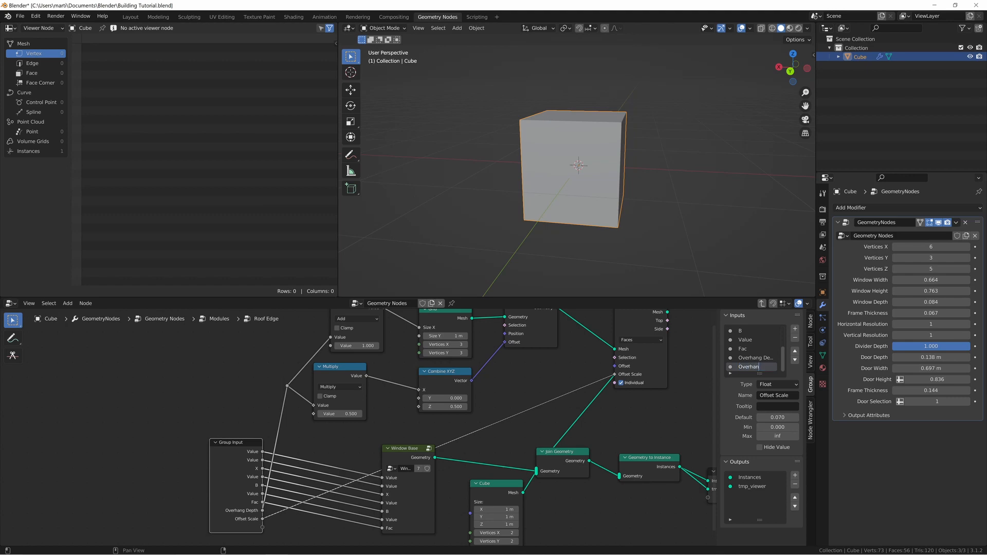
type("g Height")
key("Return")
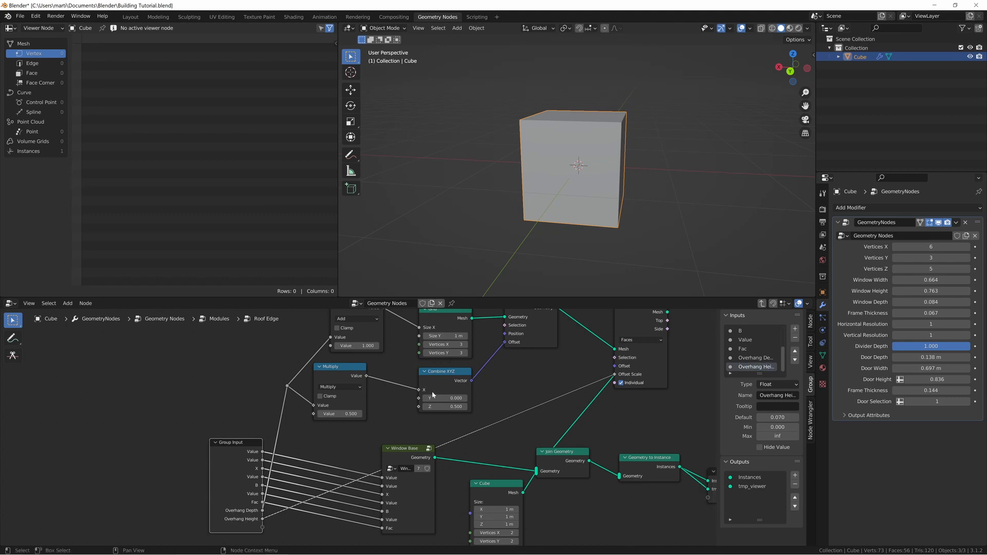
Step: In the Modules group, expand the Roof Edge node and link its Overhang Depth and Overhang Height to new Group Input sockets
key("Tab")
scroll(439, 433, "up", 4)
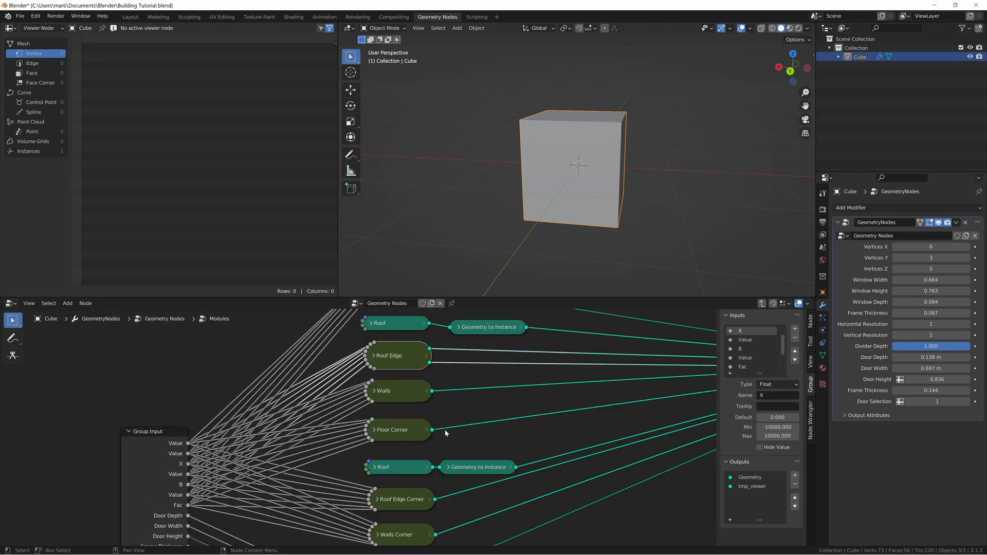
middle_click_drag(445, 430, 507, 406)
left_click(436, 337)
middle_click_drag(424, 457, 434, 388)
left_click_drag(435, 384, 260, 466)
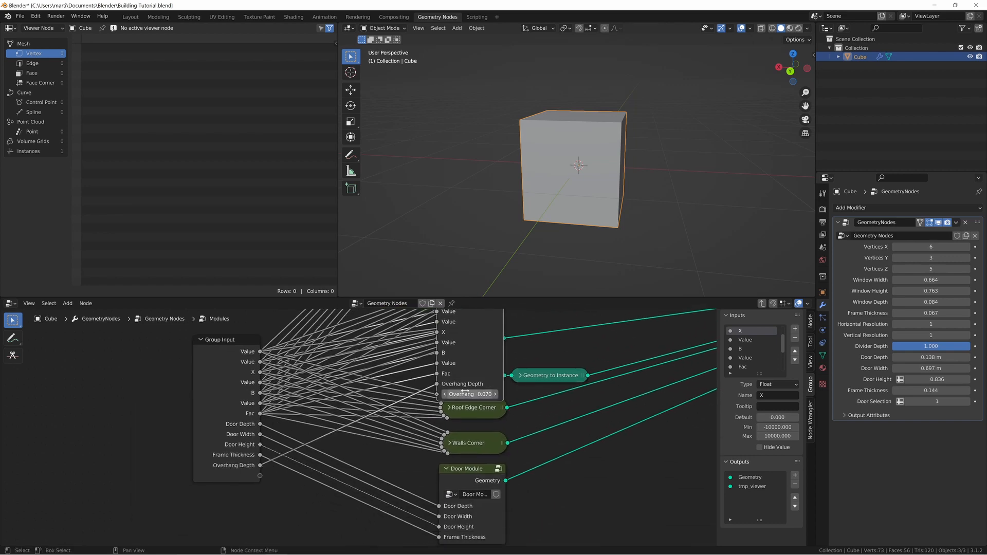
left_click_drag(437, 395, 258, 476)
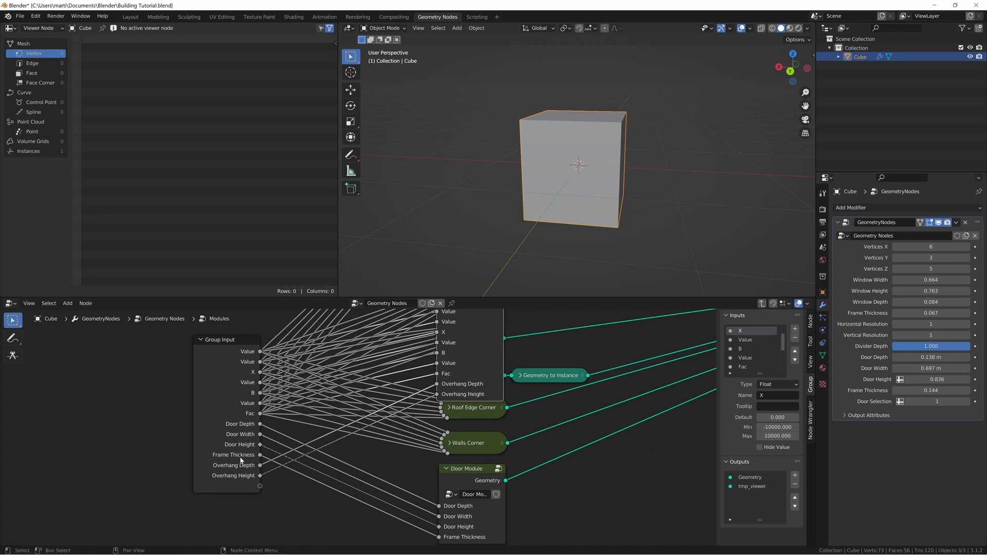
Step: In the top-level node tree, expose the Modules node's Overhang Depth and Overhang Height through the Group Input
left_click(240, 461)
key("Tab")
middle_click_drag(432, 469, 292, 336)
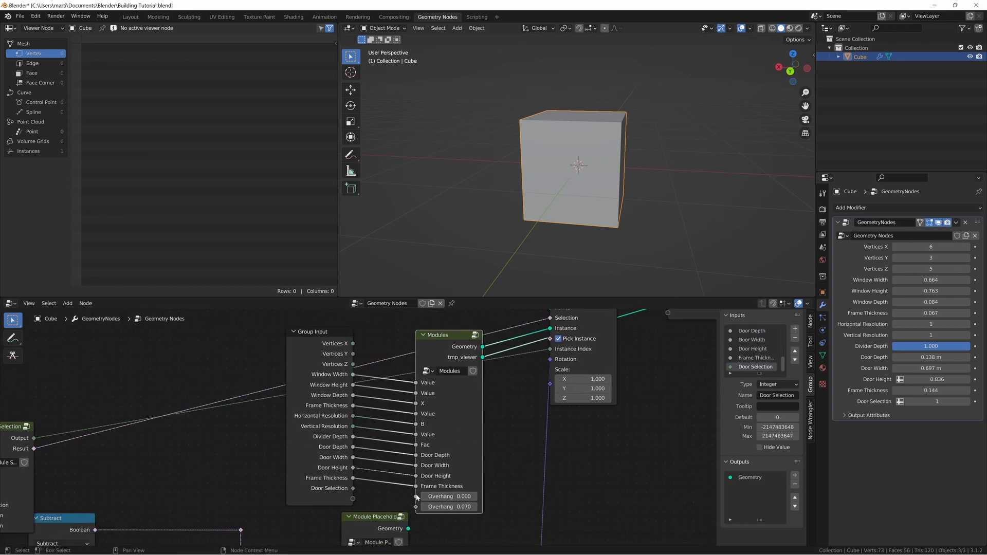
left_click_drag(415, 496, 338, 498)
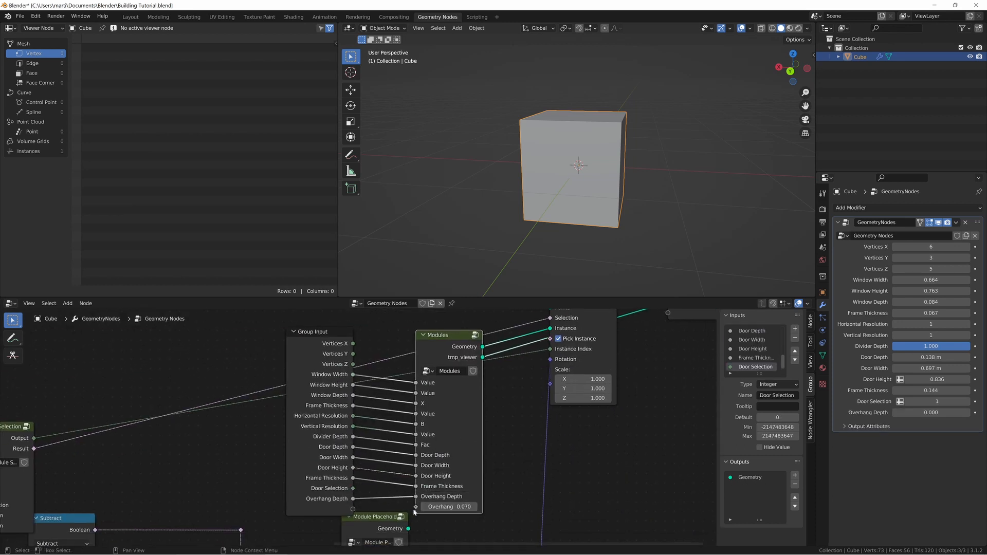
left_click_drag(415, 507, 354, 510)
Step: Set the modifier's Overhang Depth to 0.095 and Overhang Height to 0.047
middle_click_drag(576, 195, 615, 194)
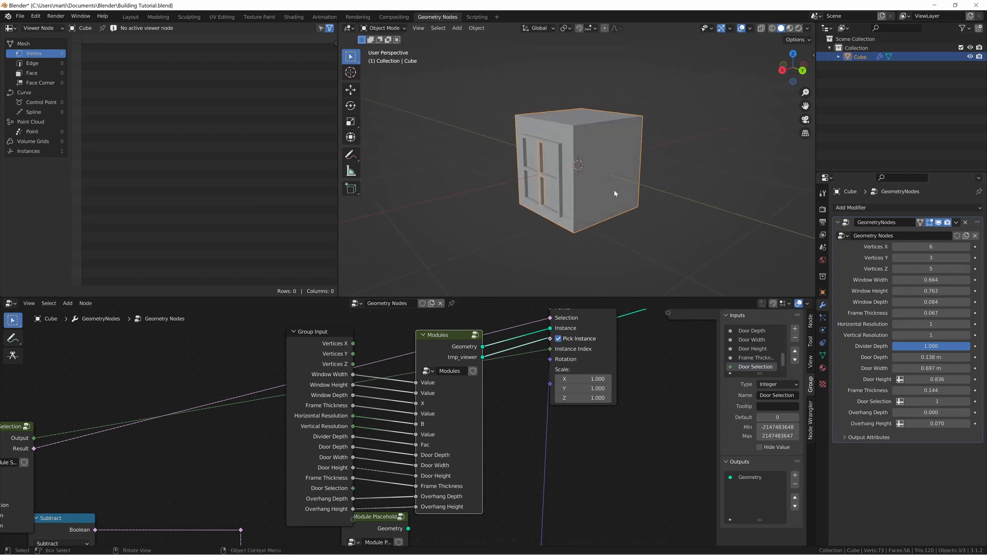
mouse_move(930, 413)
left_mouse_down()
mouse_move(944, 412)
mouse_move(934, 424)
left_mouse_up()
left_click_drag(934, 412, 928, 412)
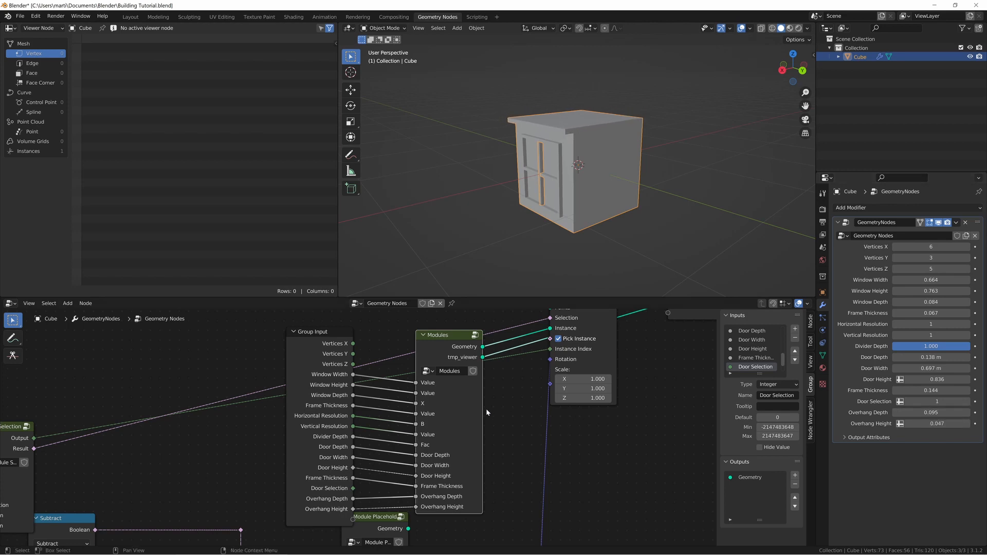
Step: Inside the Roof Edge group, collect the overhang nodes from Add and Multiply through Extrude Mesh into a new node group
key("Tab")
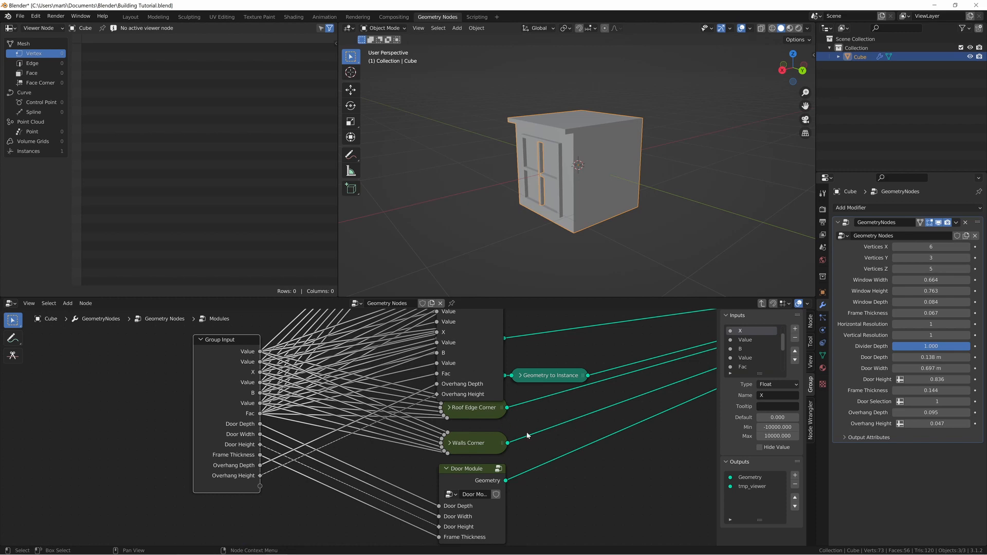
middle_click_drag(480, 335, 477, 430)
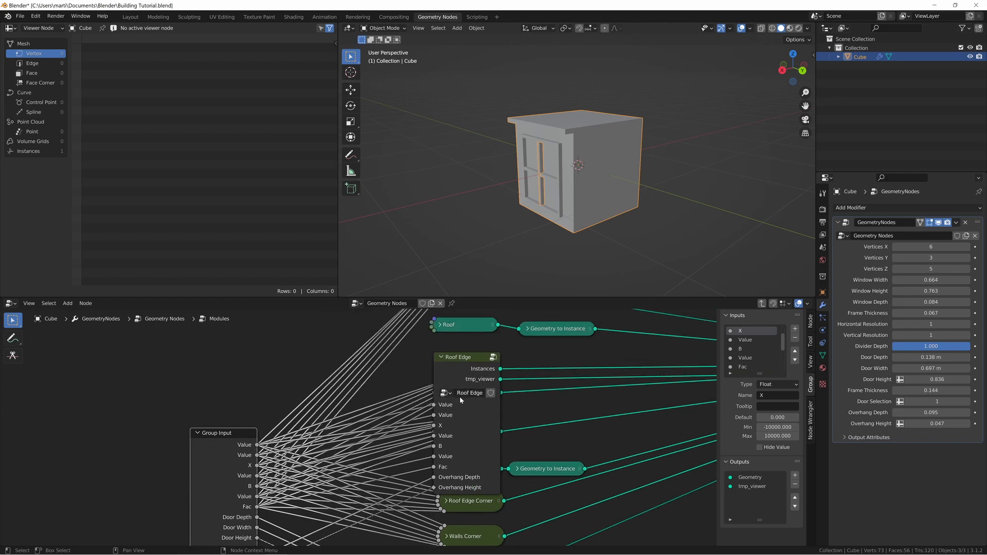
left_click(457, 371)
key("Tab")
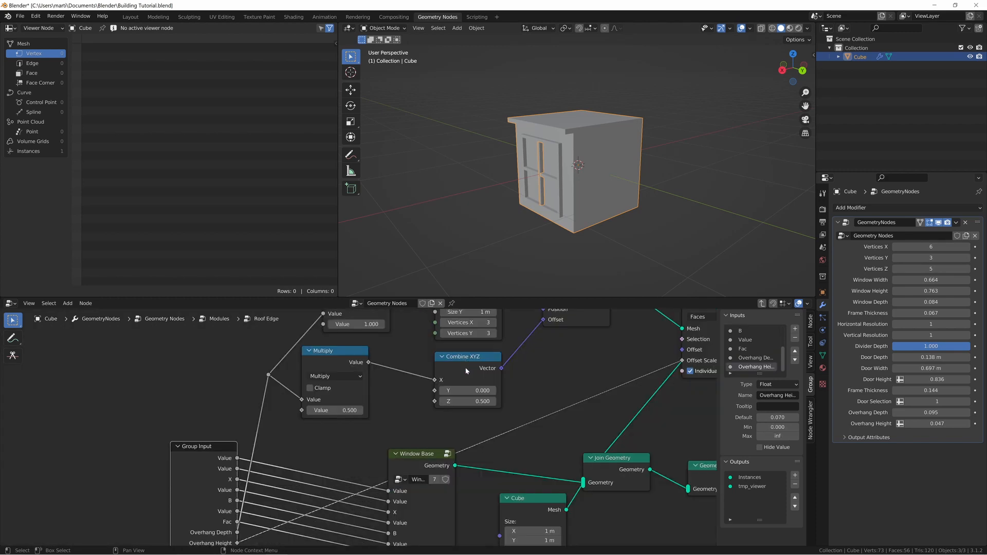
scroll(486, 394, "down", 1)
middle_click_drag(505, 400, 469, 399)
middle_click_drag(326, 412, 325, 433)
left_click_drag(281, 327, 569, 431)
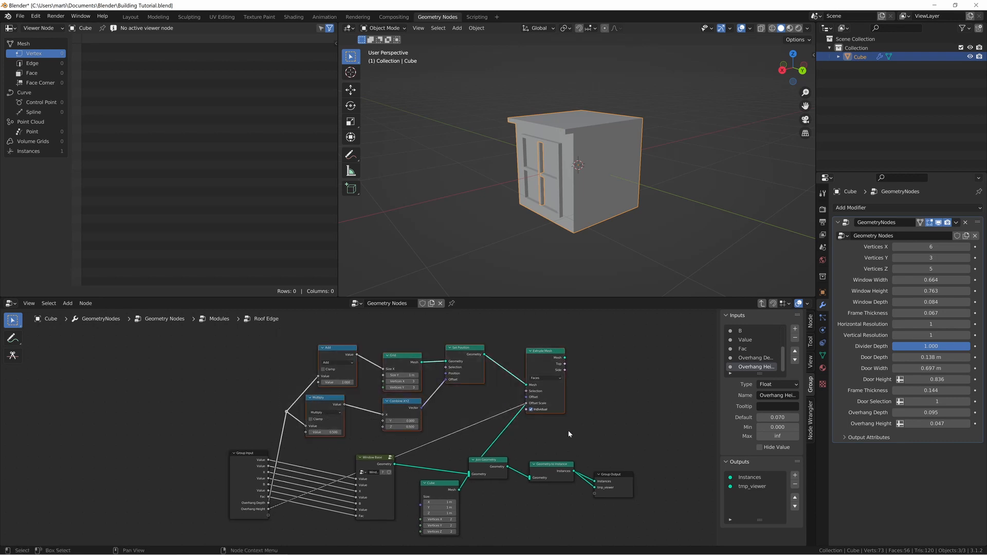
key("ctrl+g")
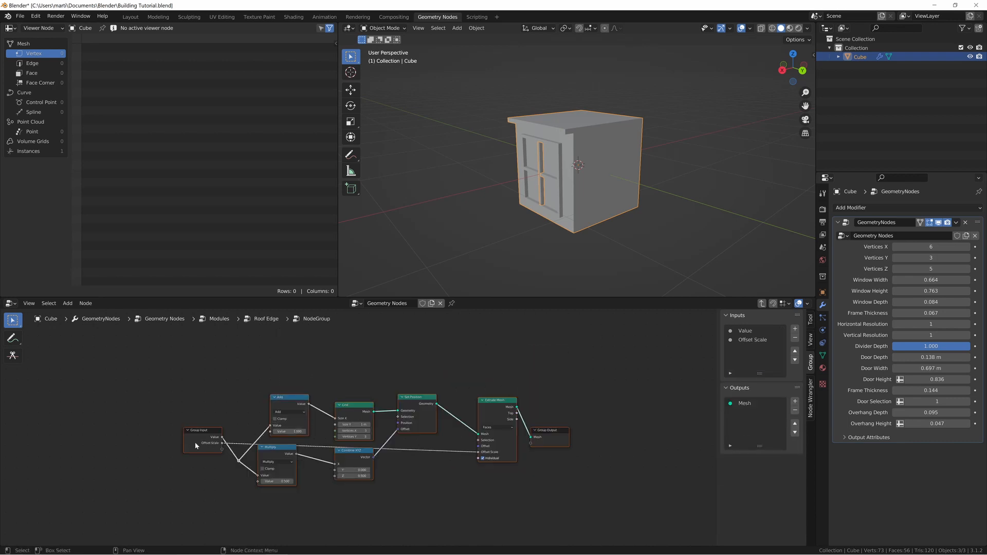
Step: Name the new node group's two inputs Overhang Depth and Overhang Height, replacing Value and Offset Scale
scroll(273, 427, "up", 2)
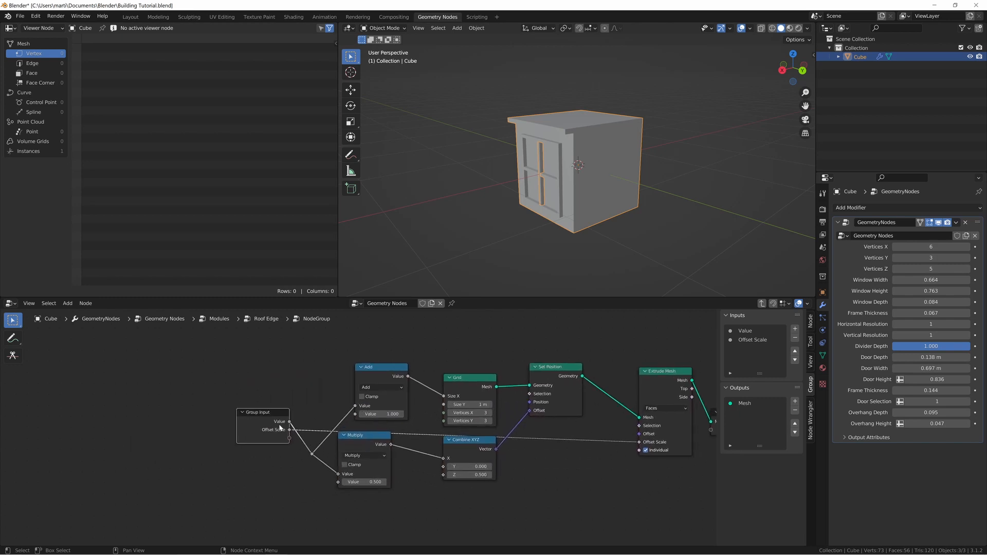
key("Tab")
key("Tab")
double_click(745, 331)
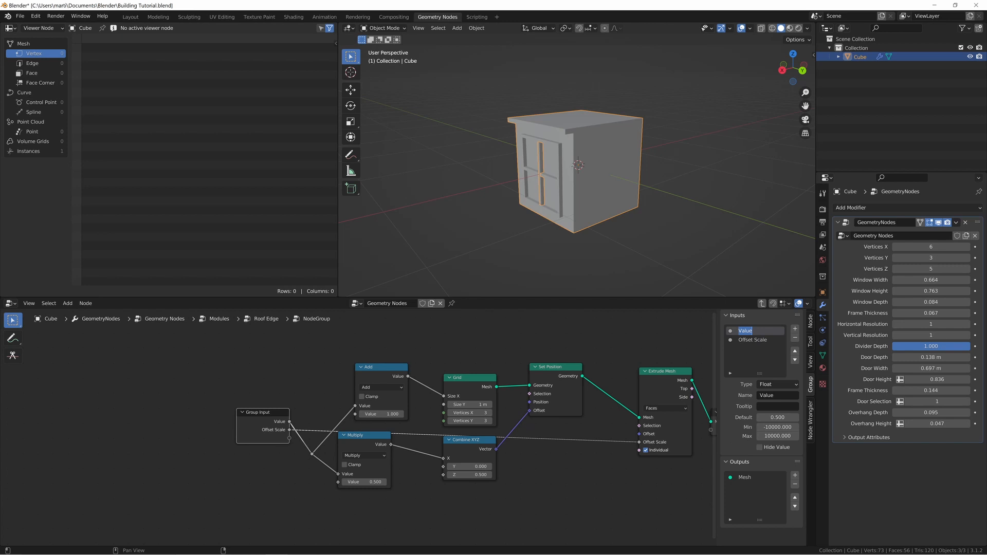
type("Overhang Depth")
key("Return")
left_click(752, 340)
double_click(753, 342)
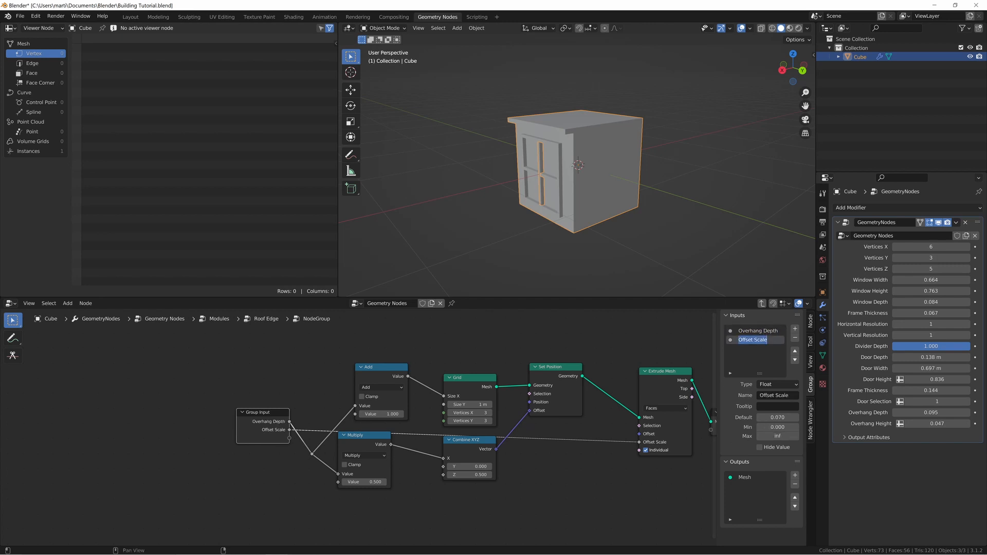
type("Overhang D")
key("BackSpace")
type("Height")
key("Return")
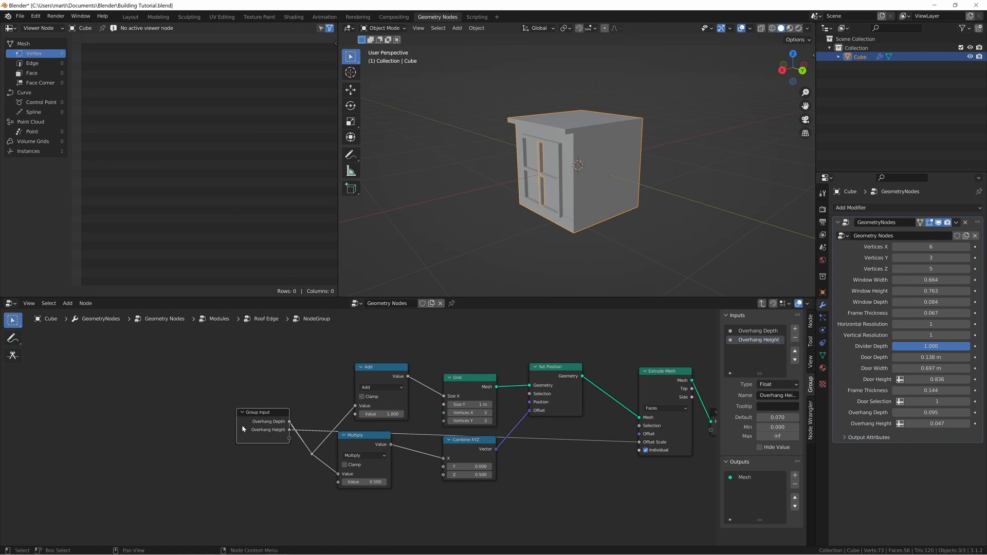
Step: Rename the new node group Overhang and return to the Modules group
key("Tab")
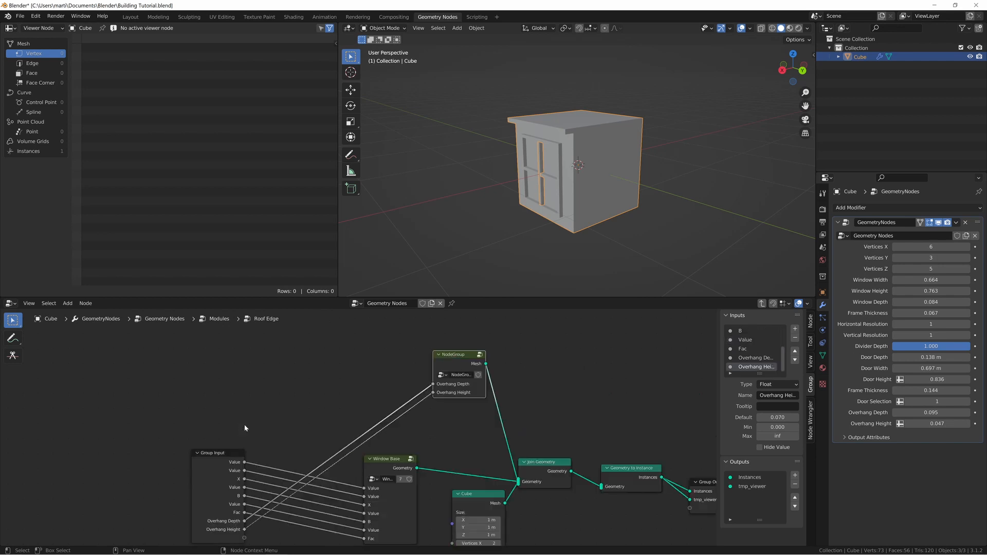
double_click(450, 376)
type("Overhang")
key("Tab")
key("Tab")
key("Tab")
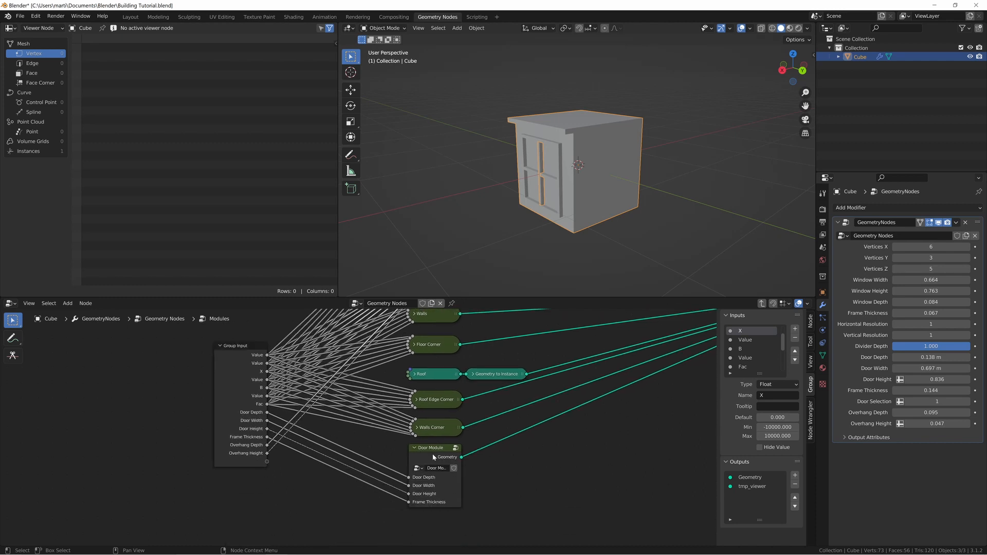
Step: Enter the Roof Edge Corner group from Modules and paste the Overhang node above its Transform node
middle_click_drag(429, 402, 433, 431)
left_click(433, 431)
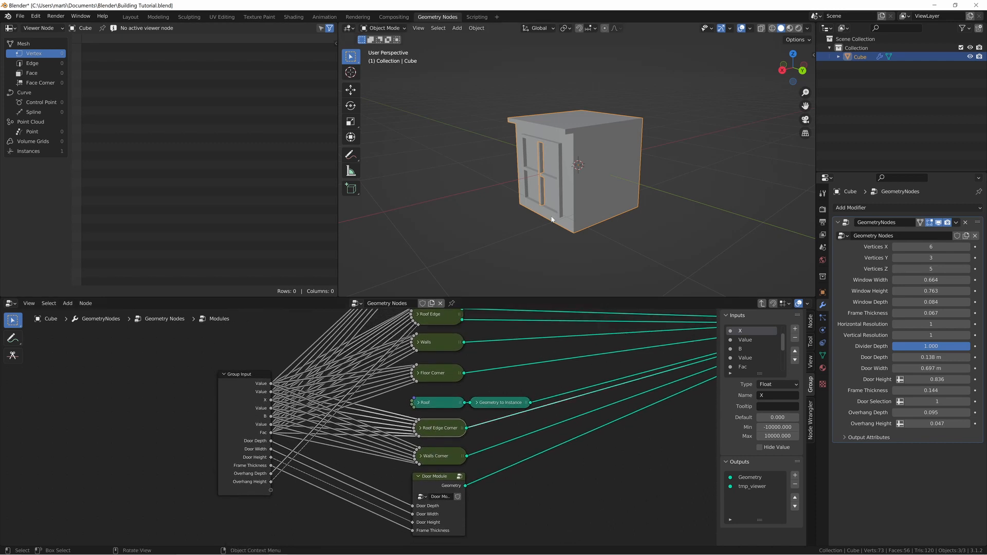
key("Tab")
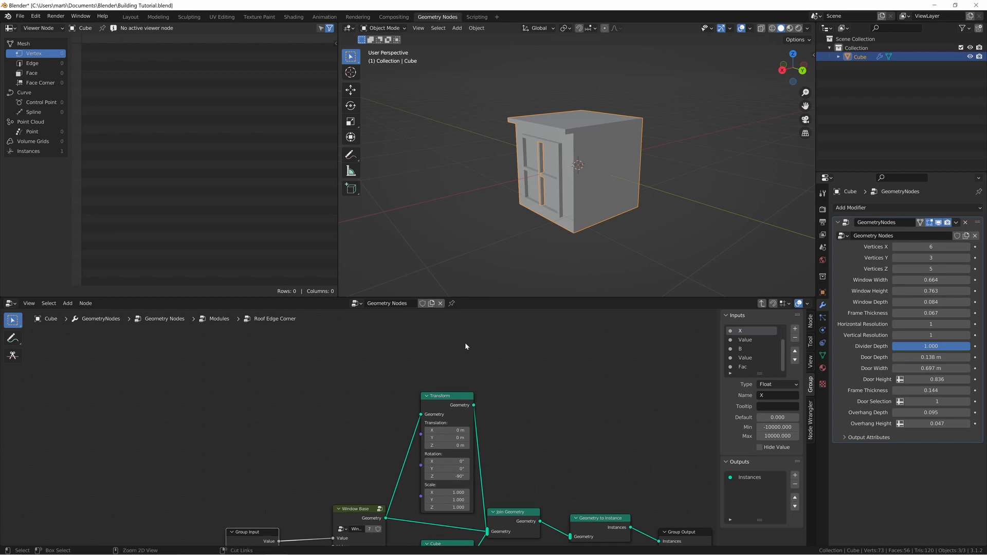
key("ctrl+v")
left_click_drag(425, 404, 444, 344)
middle_click_drag(340, 496, 320, 429)
middle_click_drag(367, 372, 366, 427)
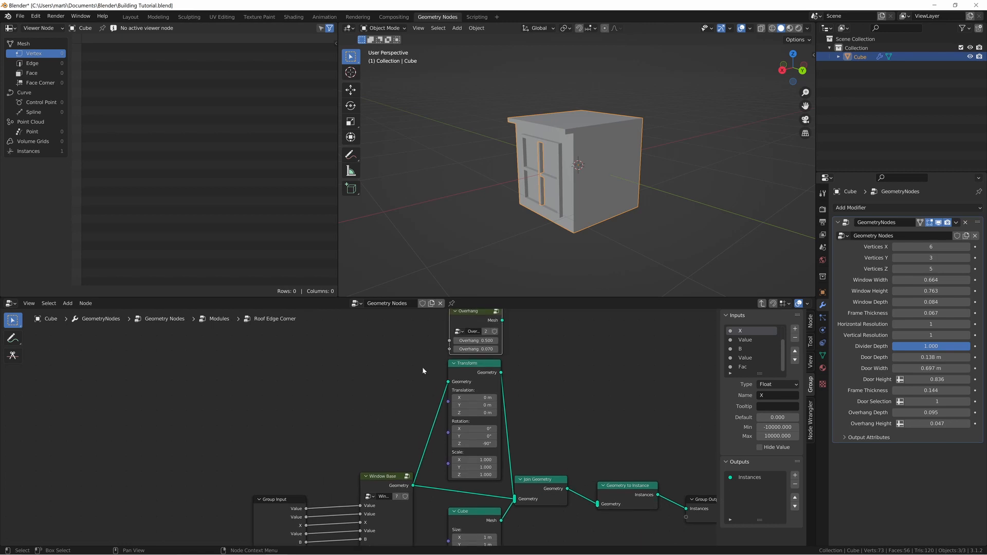
Step: Expose the pasted node's Overhang Depth and Overhang Height as Roof Edge Corner group inputs, and return to the Modules group
left_click_drag(449, 340, 304, 489)
middle_click_drag(374, 363, 371, 401)
middle_click_drag(429, 333, 428, 339)
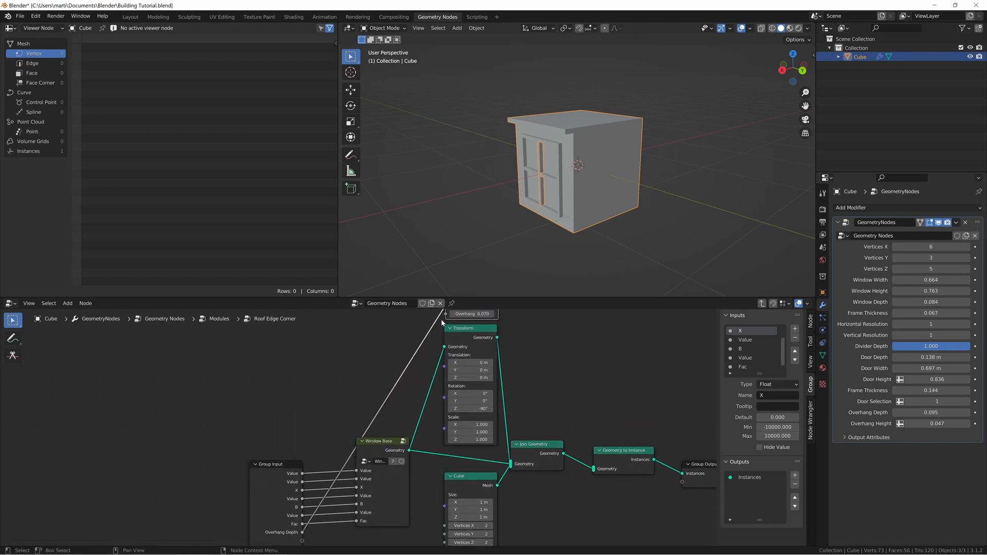
left_click_drag(445, 314, 300, 469)
key("Tab")
middle_click_drag(456, 497, 481, 469)
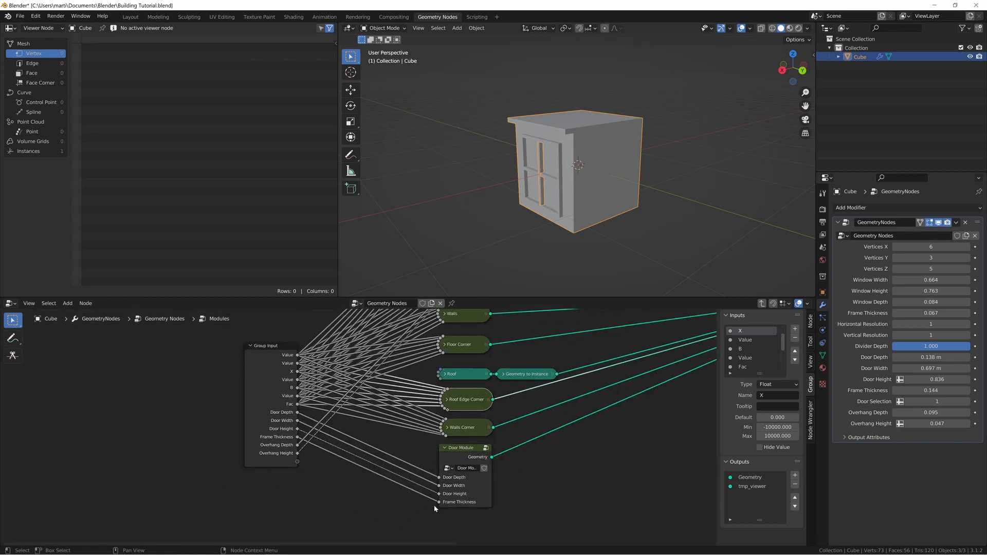
Step: Link the Modules group inputs Overhang Depth and Overhang Height to the matching Roof Edge Corner sockets and collapse that node again
left_click(447, 401)
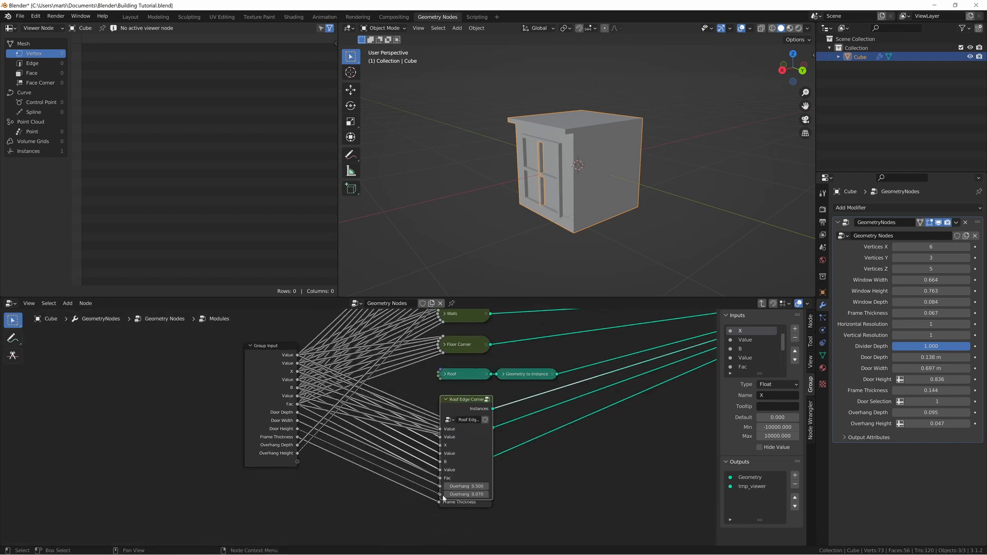
left_click_drag(440, 487, 297, 445)
left_click_drag(440, 494, 297, 453)
left_click(445, 401)
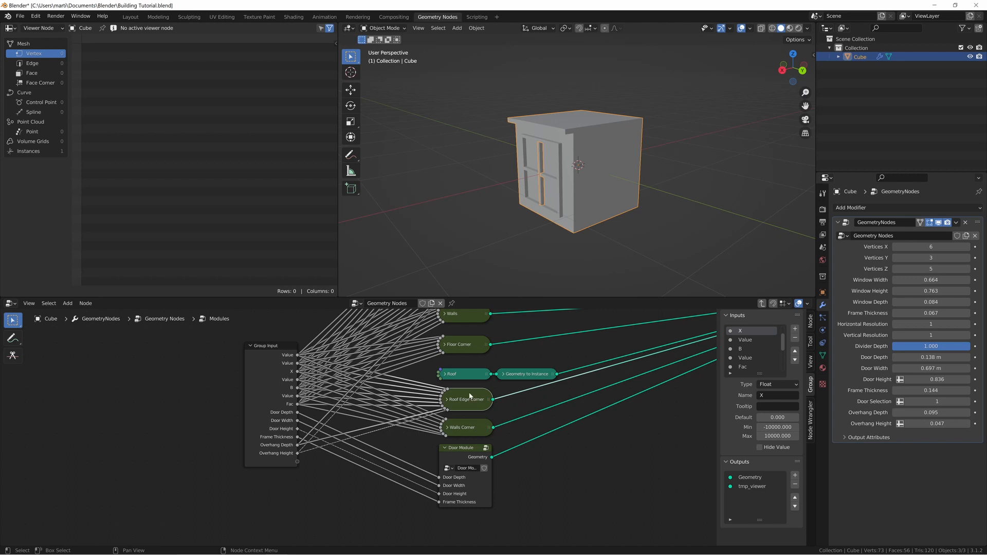
Step: Inside Roof Edge Corner, connect the Overhang node's Mesh output to Join Geometry and inspect the roof corner from below
key("Tab")
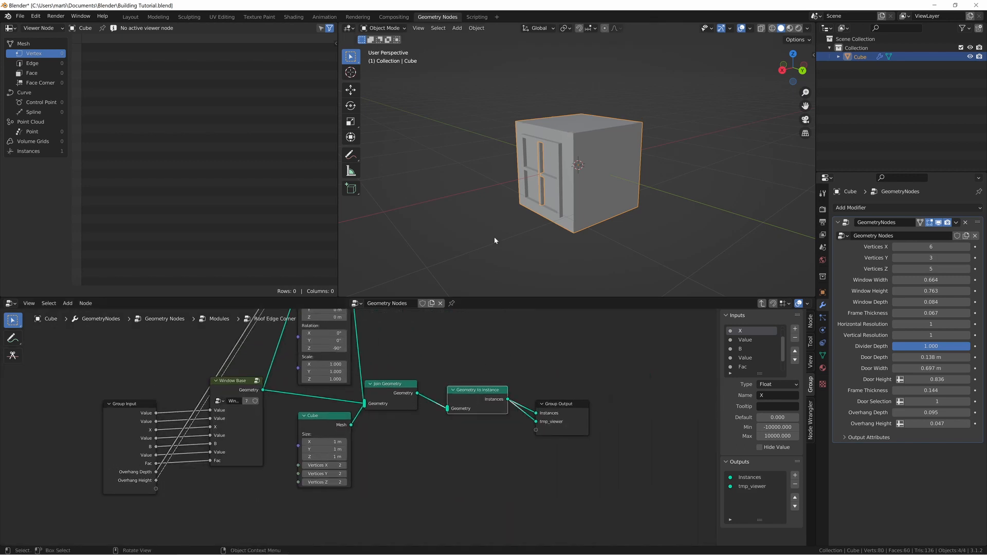
middle_click_drag(494, 240, 522, 215)
middle_click_drag(474, 354, 436, 403)
left_click_drag(382, 337, 394, 516)
middle_click_drag(561, 277, 663, 264)
middle_click_drag(534, 205, 518, 106)
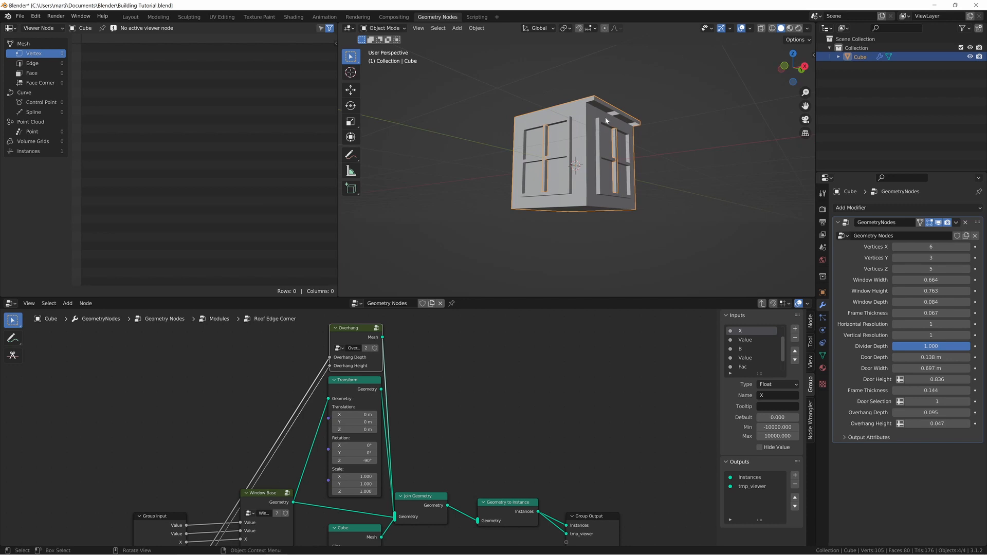
scroll(625, 110, "up", 5)
middle_click_drag(644, 103, 645, 170)
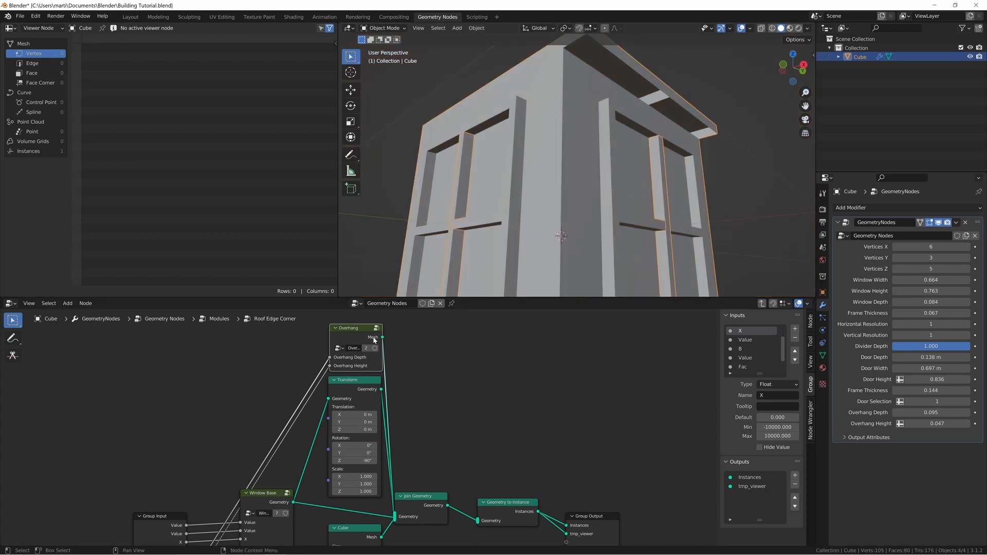
Step: Inside the Overhang group, set the Grid node's Vertices X and Vertices Y to 2
key("Tab")
middle_click_drag(413, 353, 355, 372)
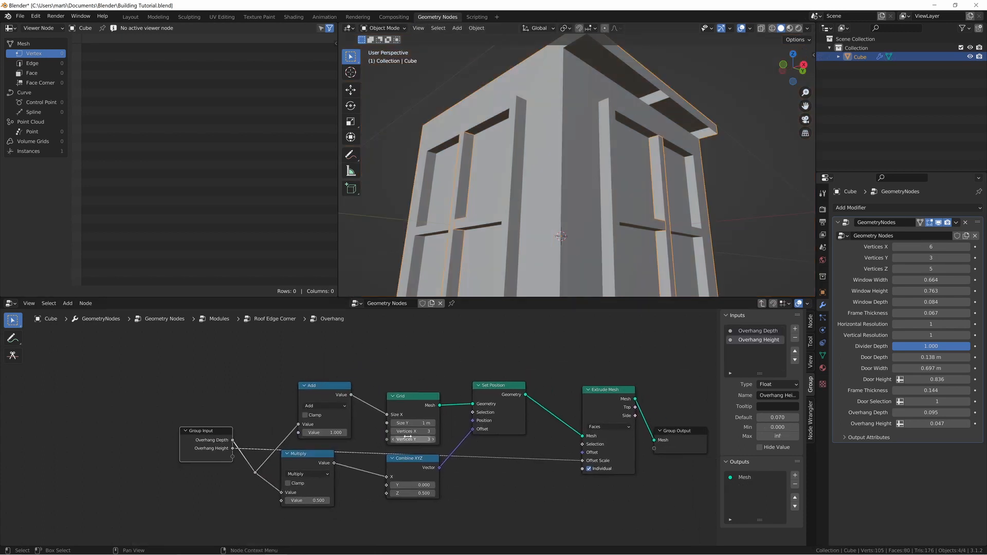
left_click_drag(413, 431, 413, 439)
key("Return")
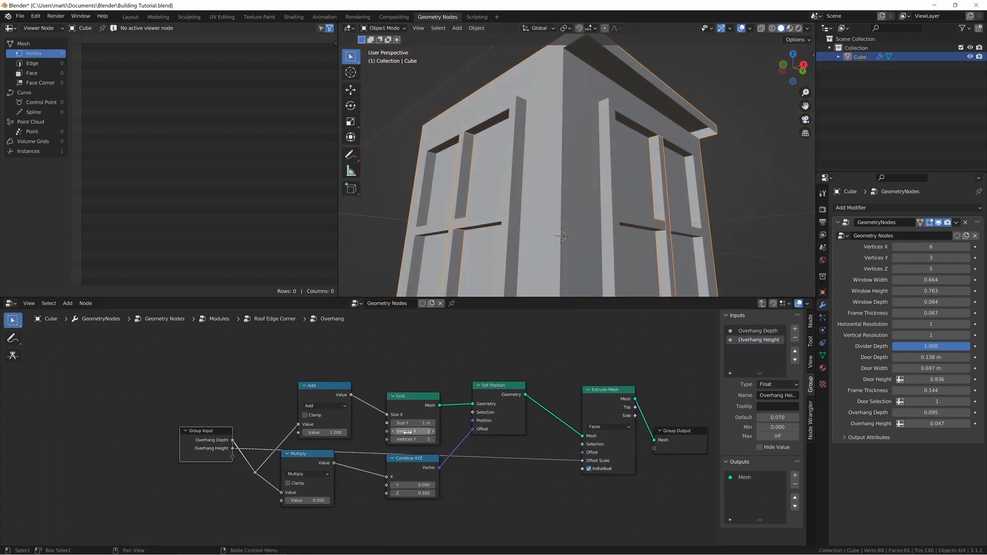
Step: Spread out the Overhang group's nodes and insert a Join Geometry node between Extrude Mesh and Group Output
middle_click_drag(448, 380, 417, 404)
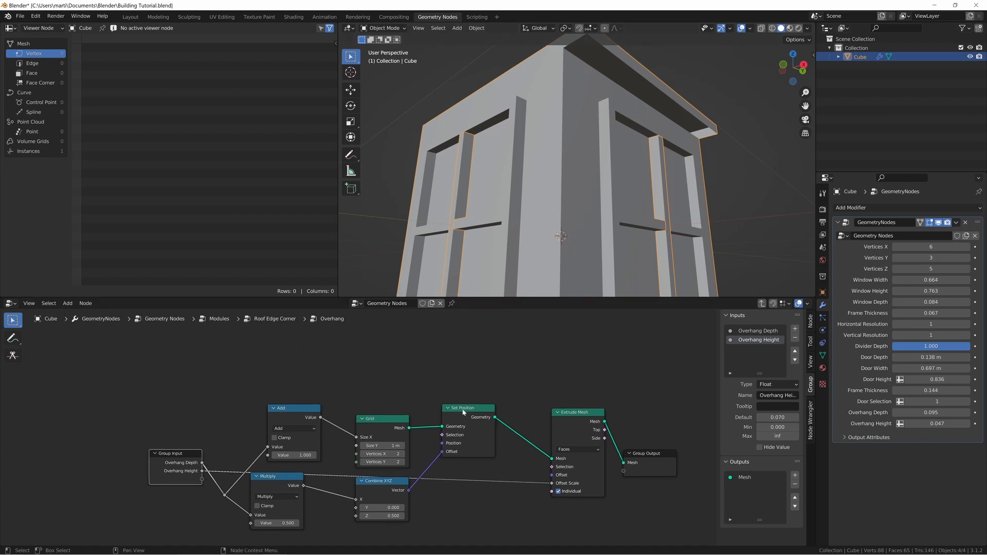
left_click_drag(463, 410, 463, 429)
left_click_drag(663, 464, 702, 422)
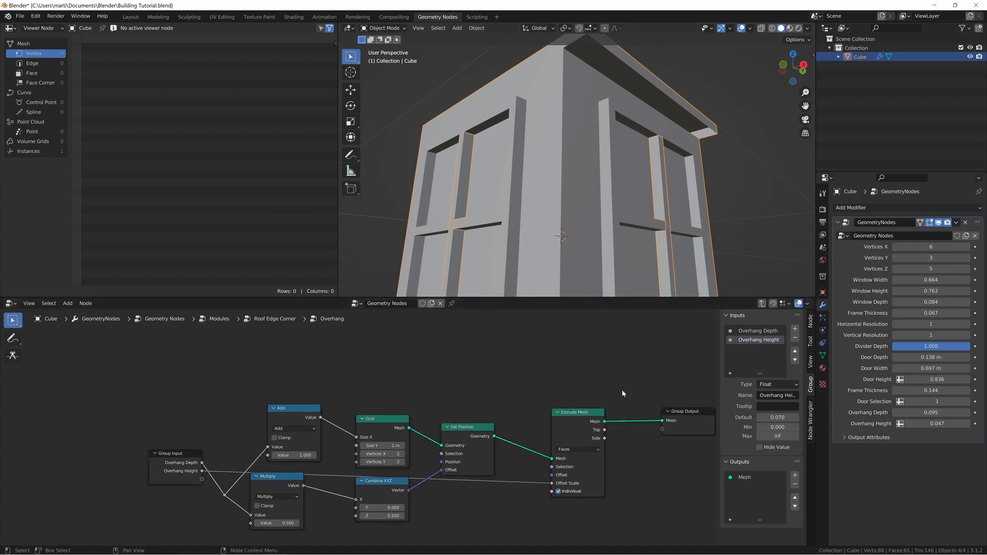
key("shift+a")
type("sjoin")
key("Down")
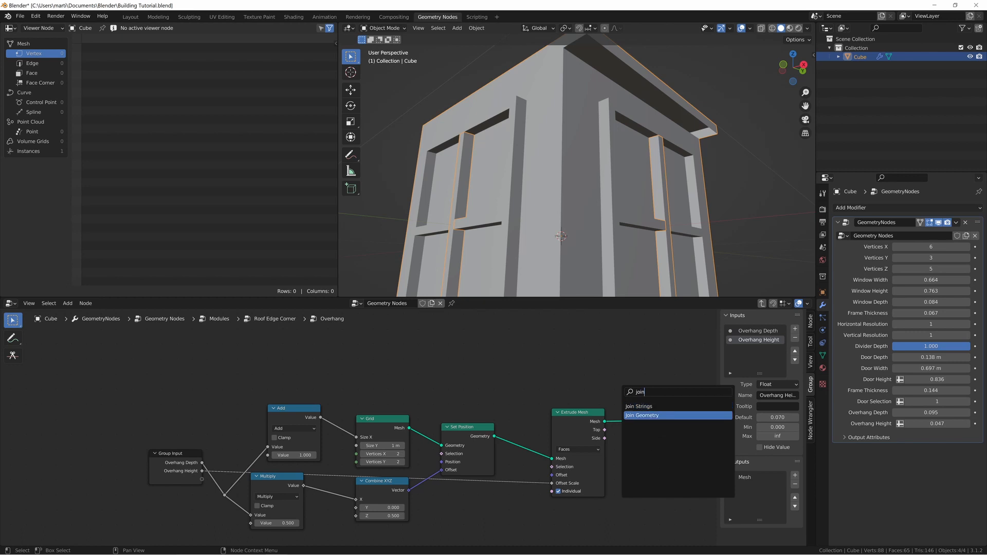
key("Return")
left_click(634, 397)
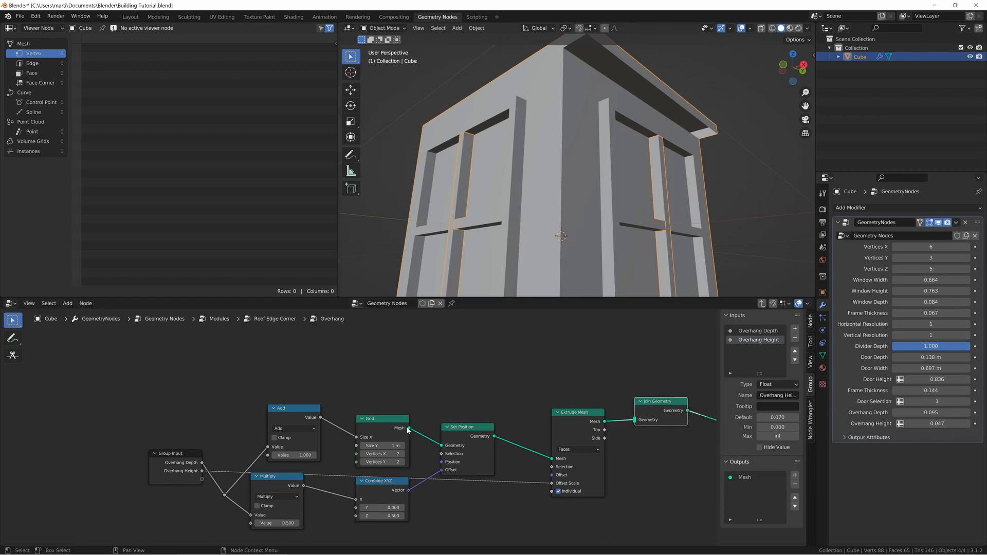
Step: Feed the Set Position geometry into Join Geometry alongside the extruded mesh, moving the Extrude Mesh node clear of the link
left_click_drag(410, 432, 636, 419)
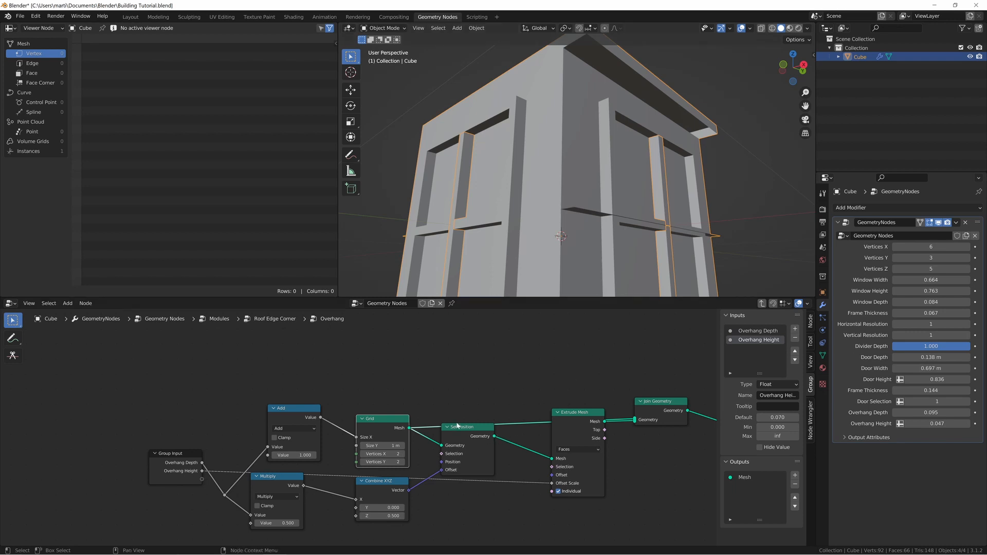
right_click_drag(458, 426, 493, 439, "ctrl")
left_click_drag(494, 436, 635, 420)
middle_click_drag(689, 151, 623, 129)
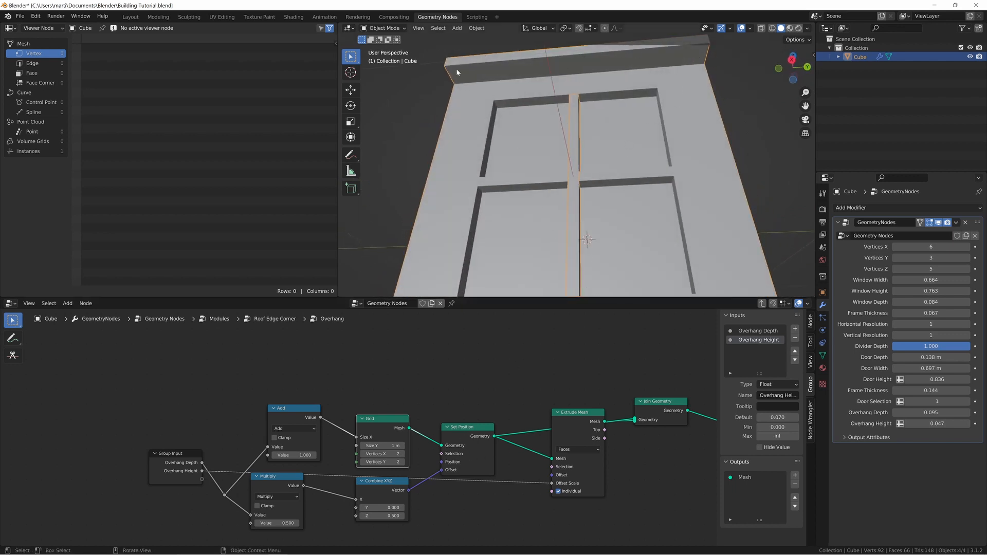
left_click_drag(571, 412, 568, 441)
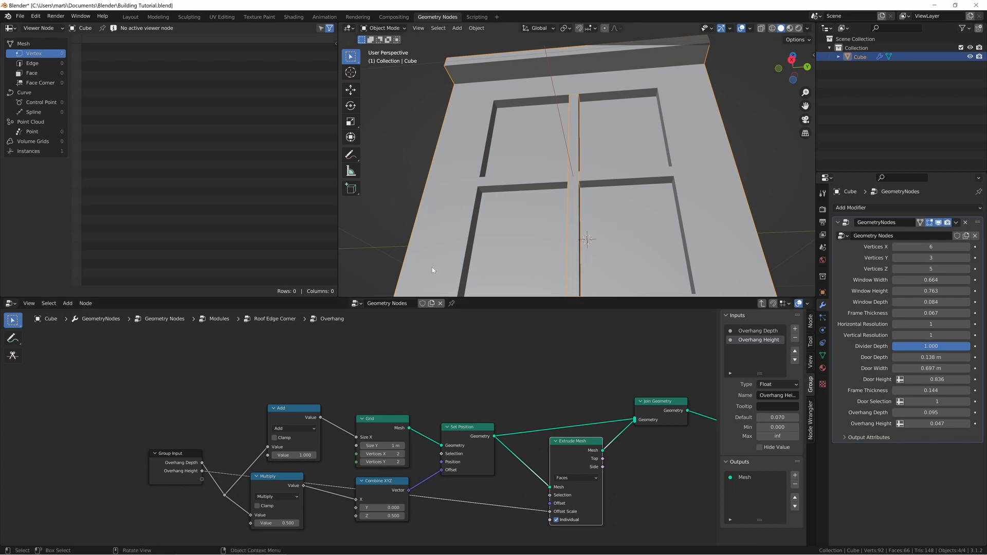
middle_click_drag(703, 420, 573, 417)
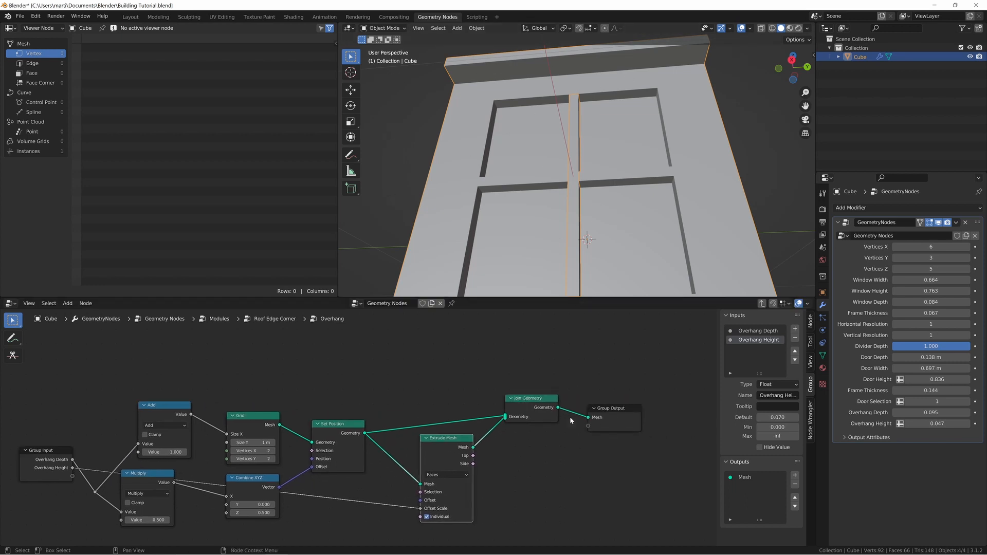
Step: Return to the Roof Edge Corner group and make its Overhang node group a single-user copy
key("Tab")
middle_click_drag(474, 133, 583, 148)
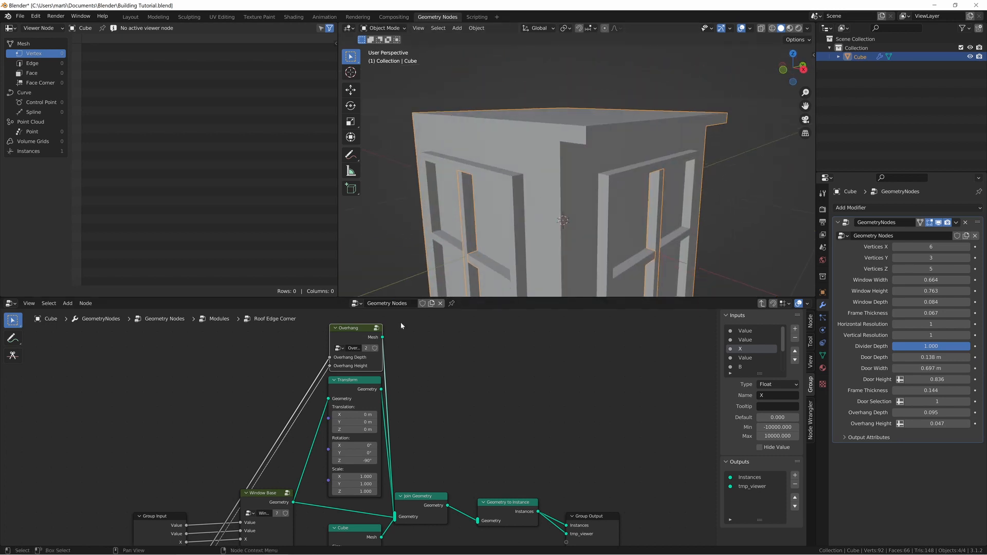
middle_click_drag(512, 178, 469, 298)
scroll(507, 149, "down", 3)
scroll(516, 167, "up", 4)
scroll(436, 343, "up", 4)
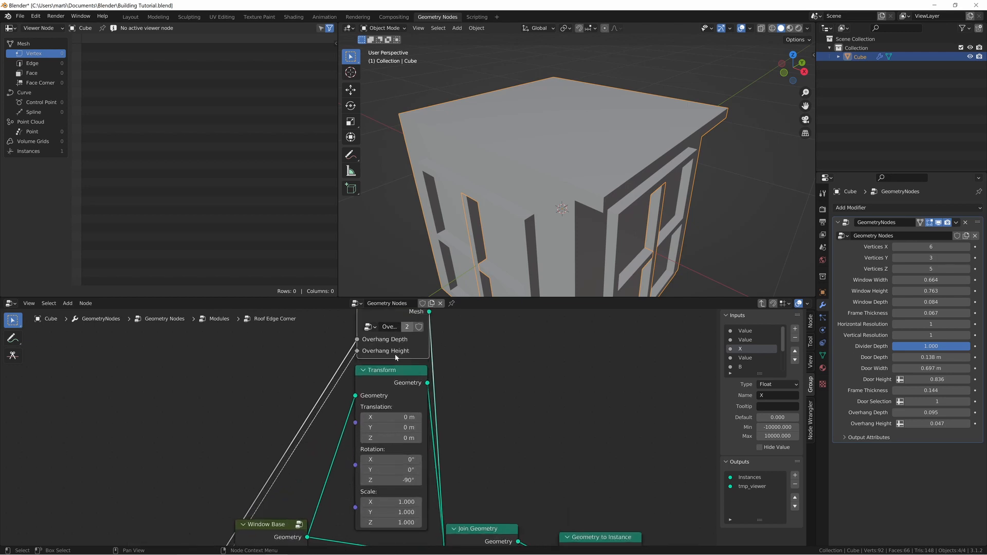
left_click(499, 327)
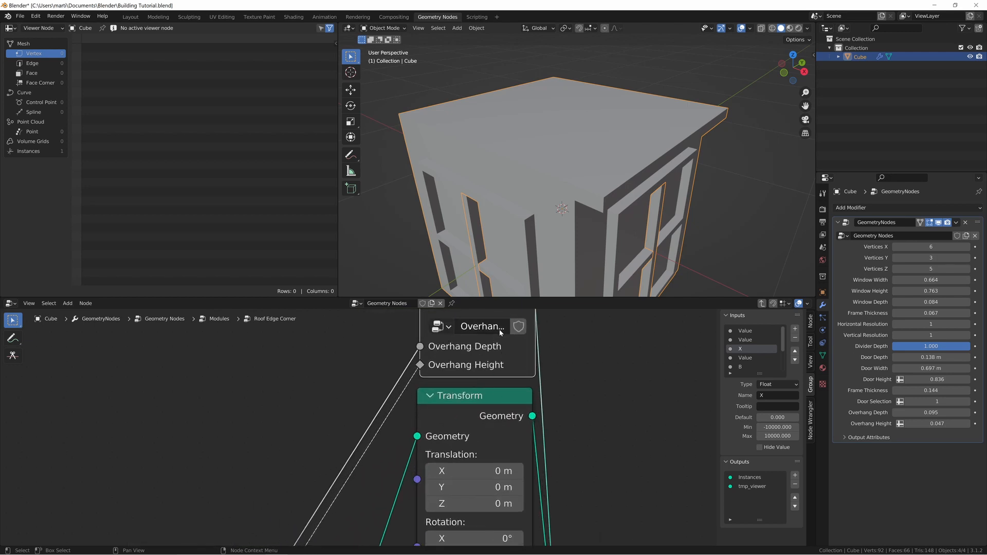
Step: Rename the copied overhang node group as Overhang Corner
middle_click_drag(499, 330, 425, 407)
double_click(425, 407)
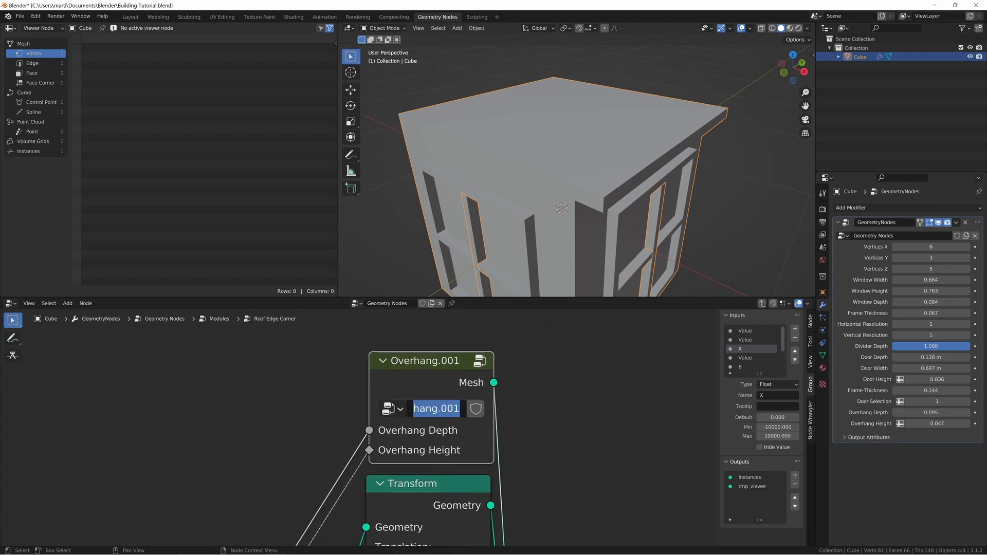
type("Overhang")
type(" Corner")
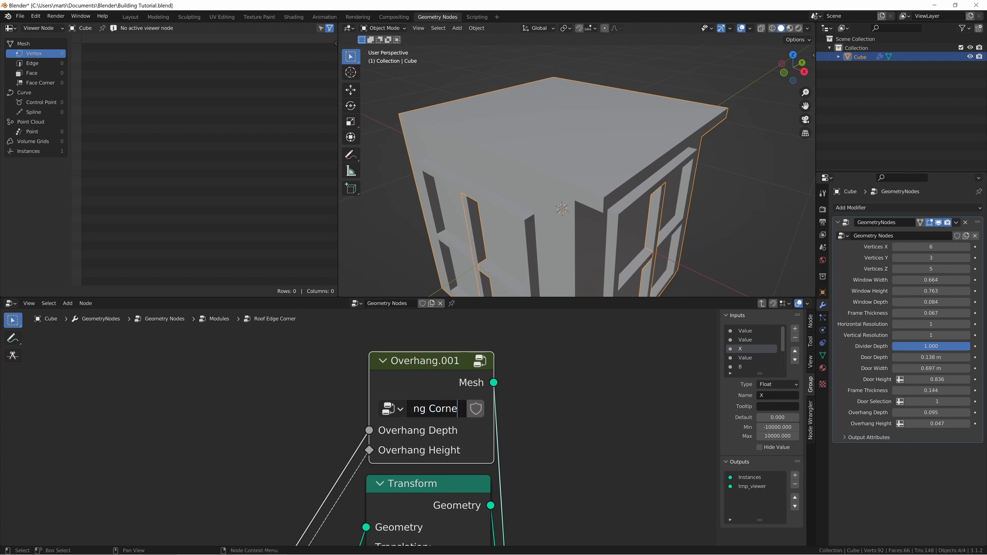
key("Return")
Step: Inside the Overhang Corner group, link the Add node's value to the Grid's Size Y
key("Tab")
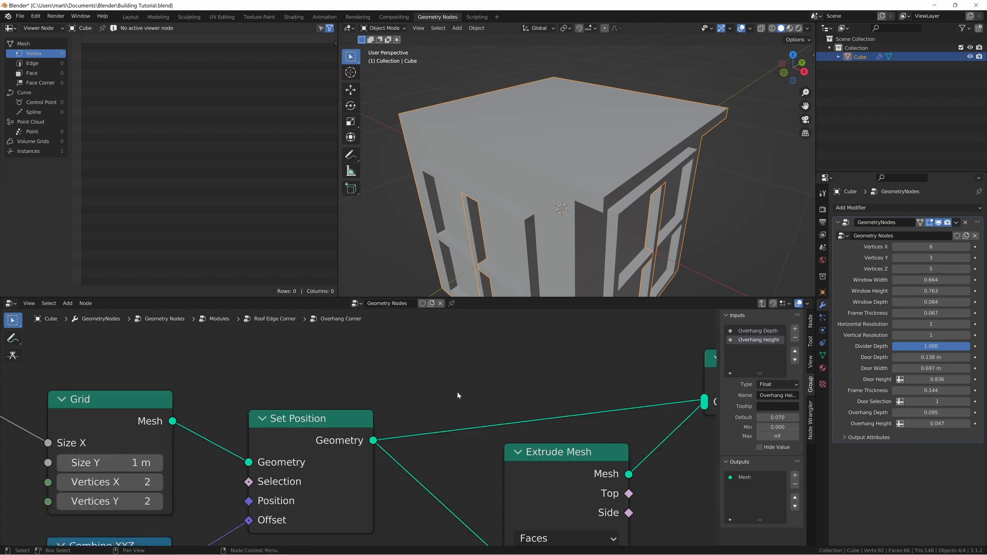
key("Home")
middle_click_drag(377, 423, 412, 378)
middle_click_drag(486, 229, 519, 205)
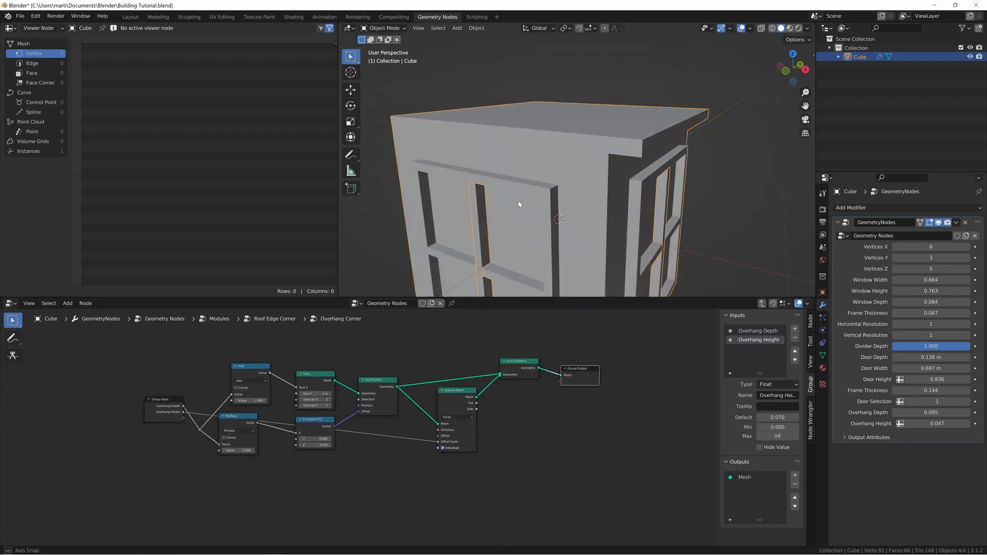
scroll(331, 457, "up", 6)
middle_click_drag(331, 457, 496, 474)
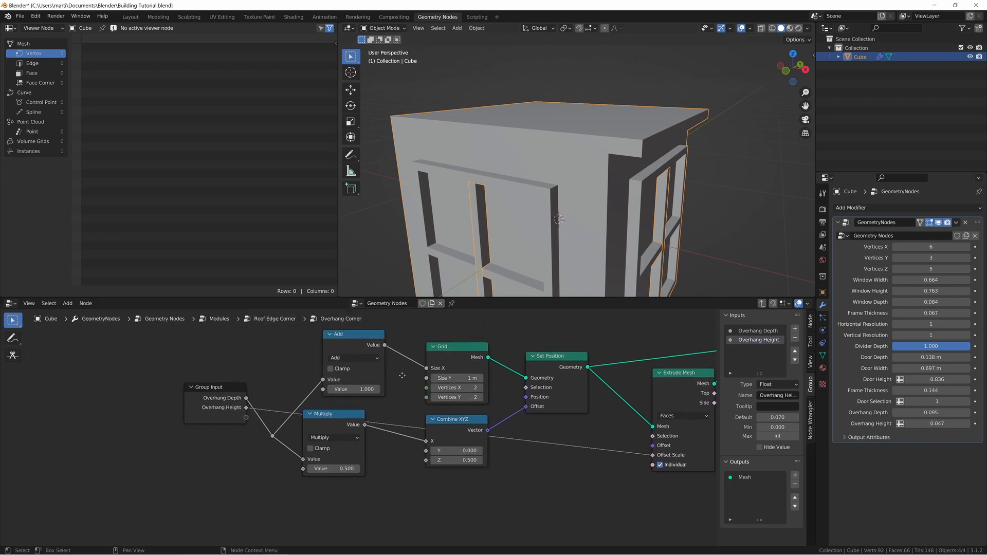
left_click_drag(385, 358, 428, 390)
middle_click_drag(514, 206, 527, 85)
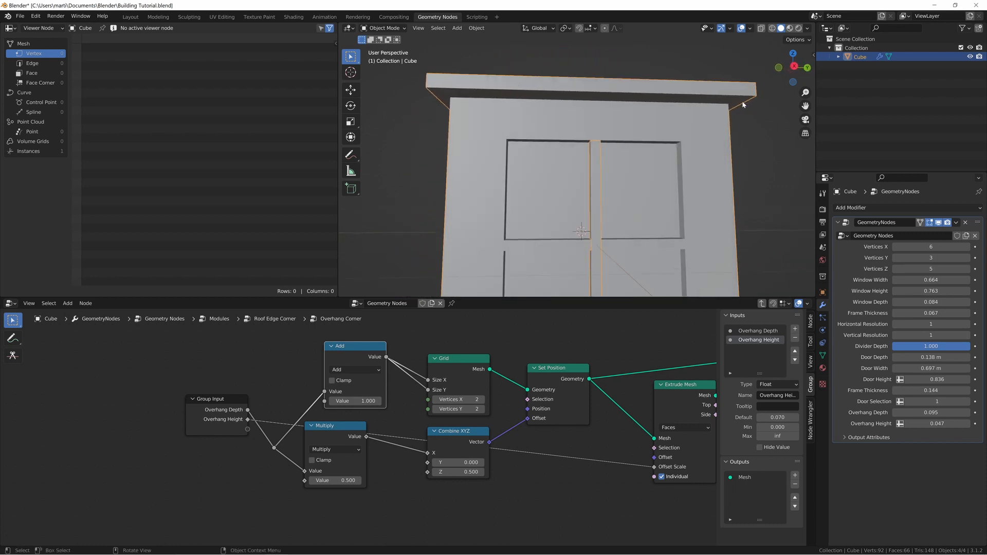
middle_click_drag(422, 213, 439, 211)
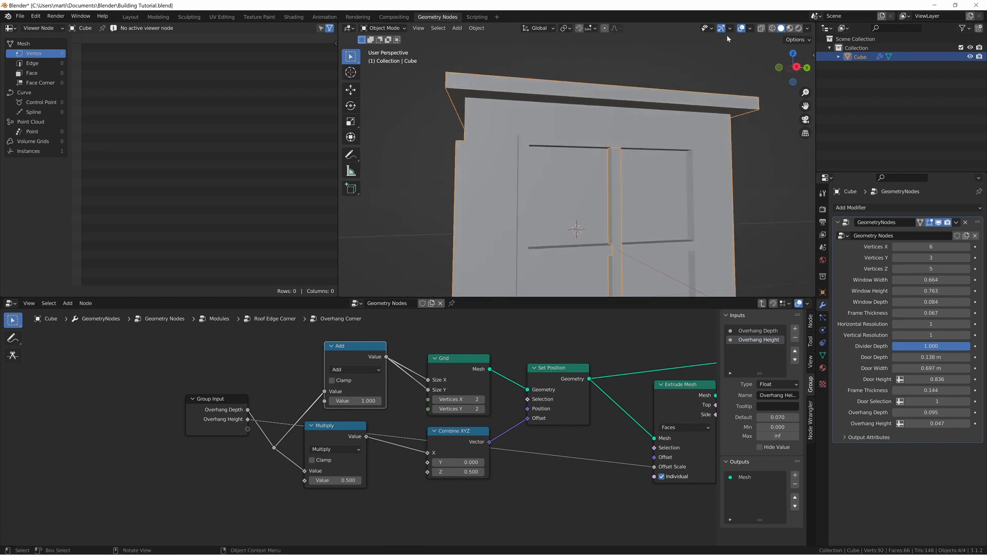
Step: Duplicate the Multiply node after the original, set its multiplier to -1, and link its result to the Combine XYZ node's Y
middle_click_drag(387, 470, 406, 463)
left_click_drag(363, 422, 376, 516)
key("shift+d")
left_click(414, 475)
left_click(401, 525)
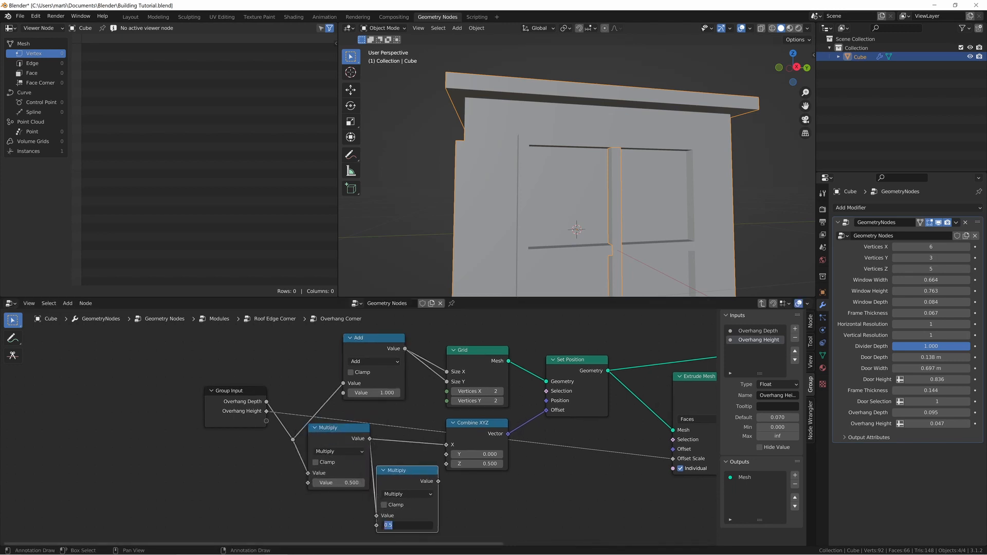
type("-1")
key("Return")
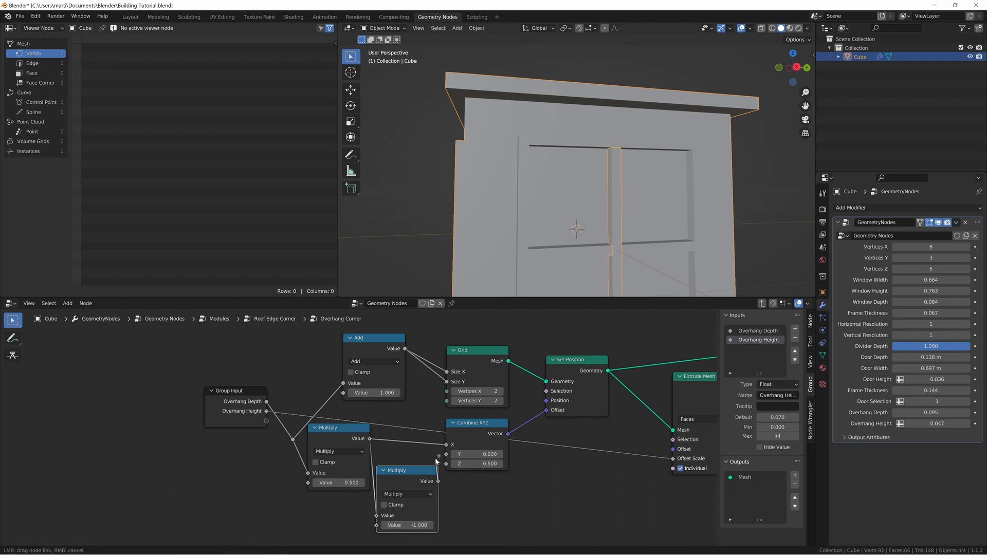
left_click_drag(436, 461, 446, 454)
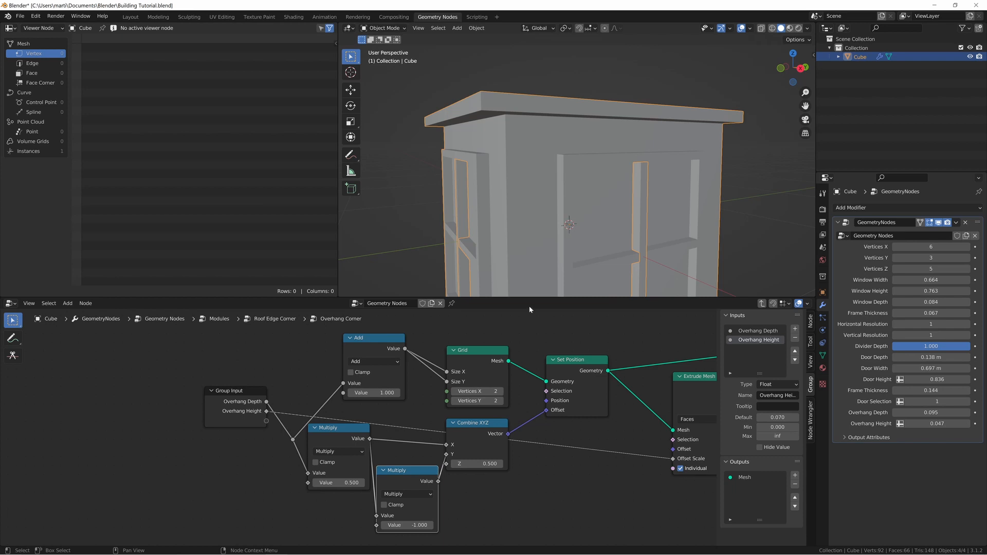
Step: Toggle muting of the -1 Multiply node to compare the roof overhang's alignment around the corner
key("m")
key("m")
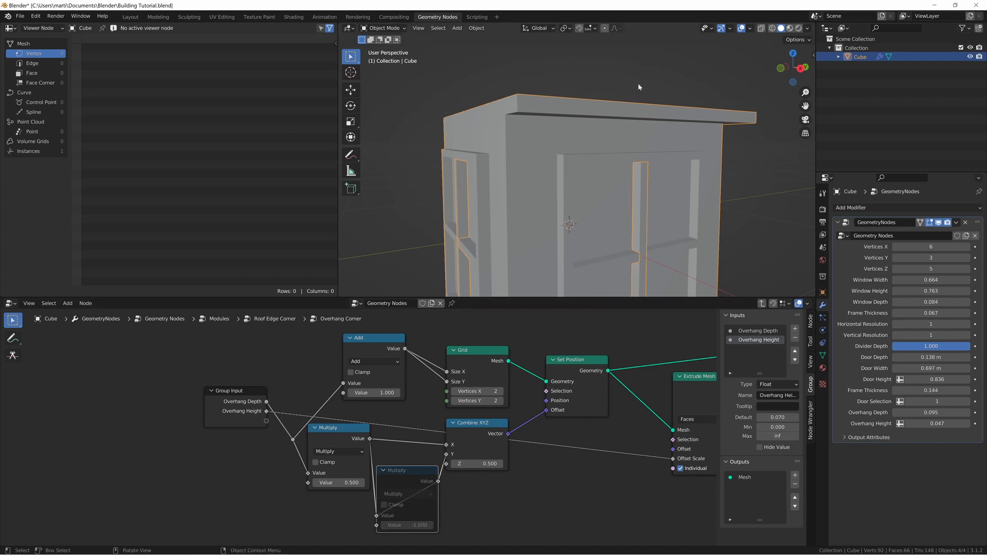
middle_click_drag(638, 83, 689, 128)
middle_click_drag(575, 211, 463, 239)
key("m")
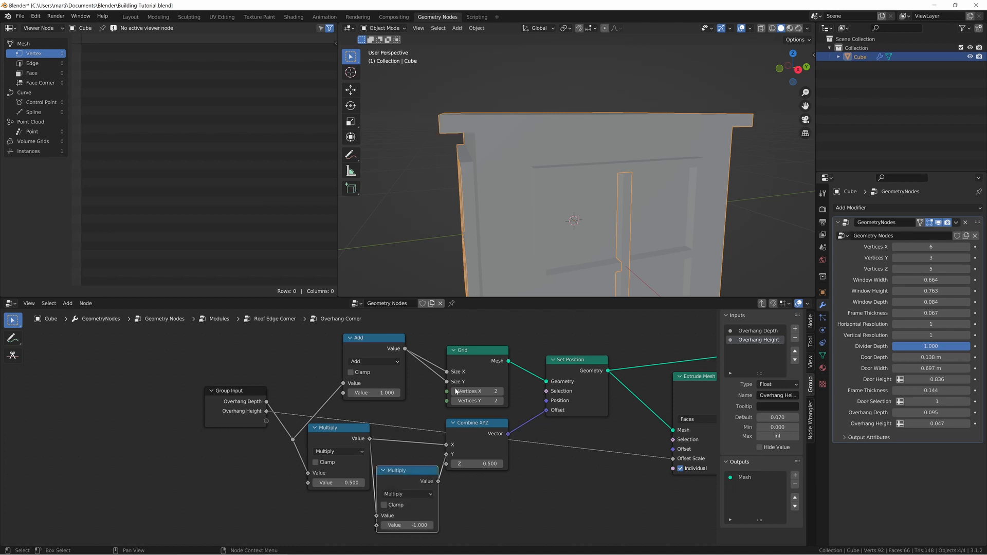
middle_click_drag(529, 176, 573, 194)
middle_click_drag(575, 132, 552, 199)
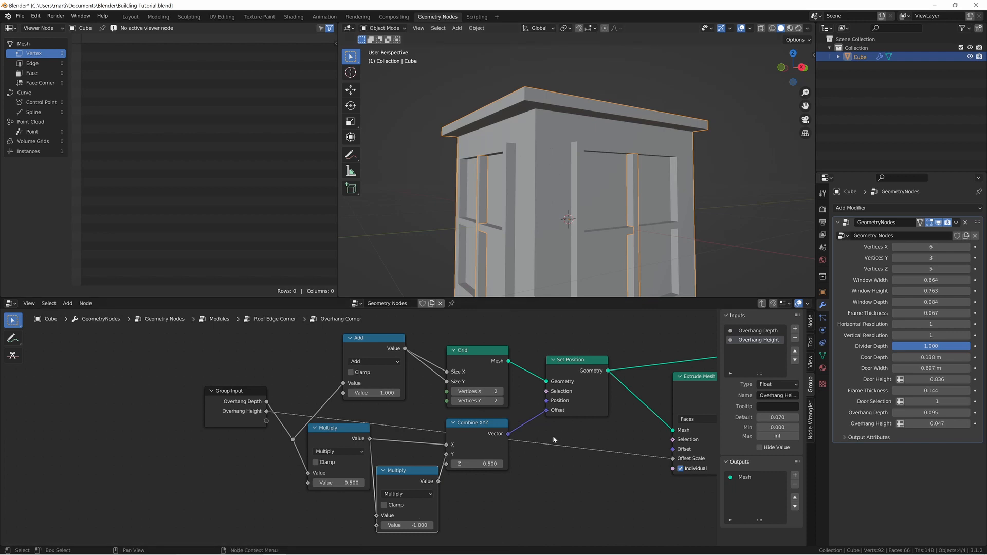
Step: Go back up to the main Geometry Nodes group and output the Instance on Points node to show the whole building
middle_click_drag(320, 450, 237, 446)
key("Tab")
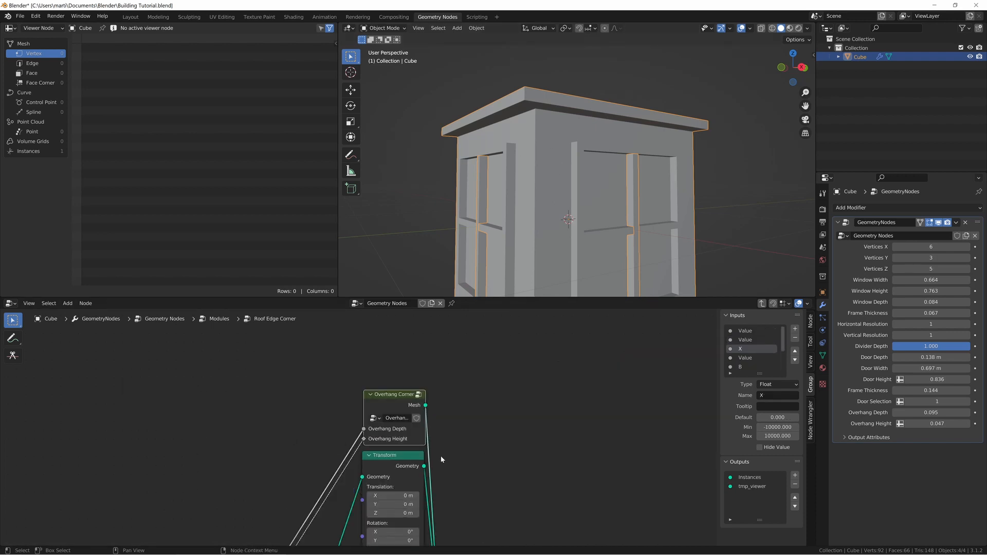
key("Tab")
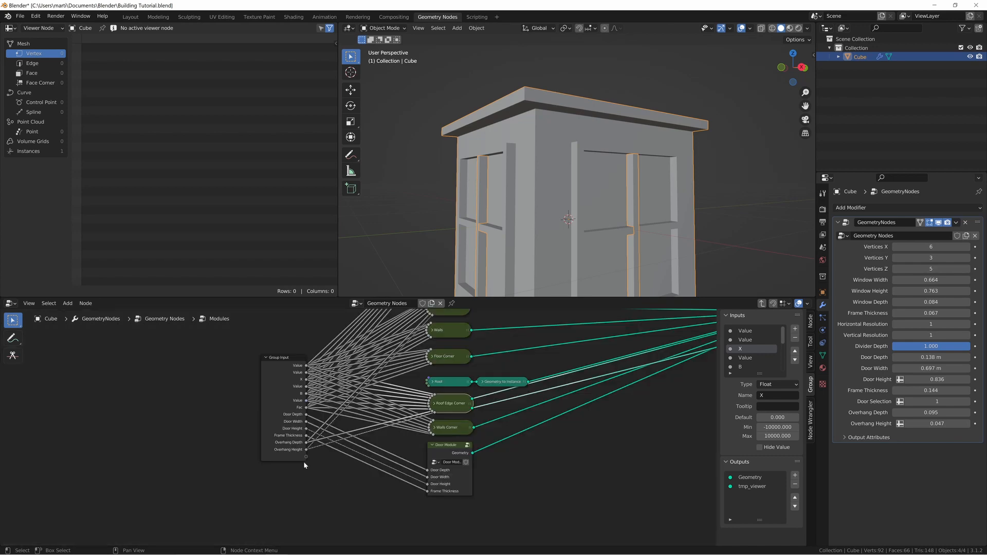
key("Tab")
middle_click_drag(453, 438, 533, 408)
scroll(415, 430, "up", 4)
middle_click_drag(602, 379, 467, 491)
left_click(498, 375, "ctrl+shift")
scroll(593, 188, "down", 9)
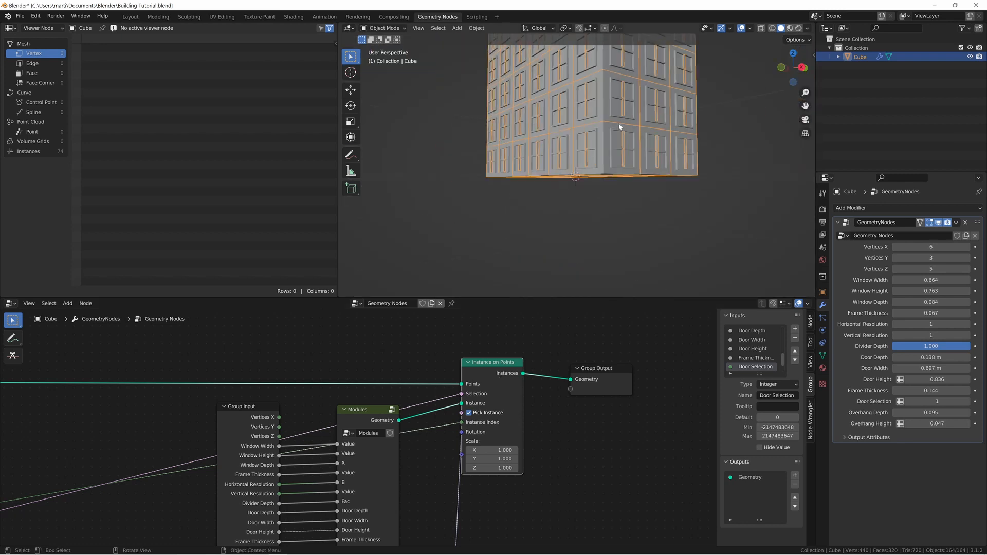
Step: Deselect the building and examine its facades, roof edges and roof surface from several angles
middle_click_drag(619, 127, 633, 176)
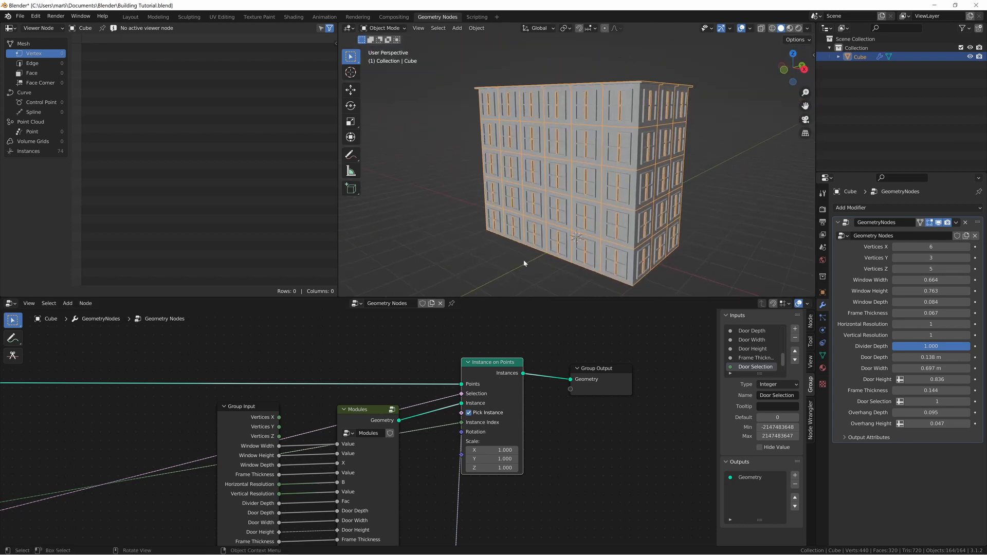
left_click(524, 263)
middle_click_drag(727, 177, 548, 178)
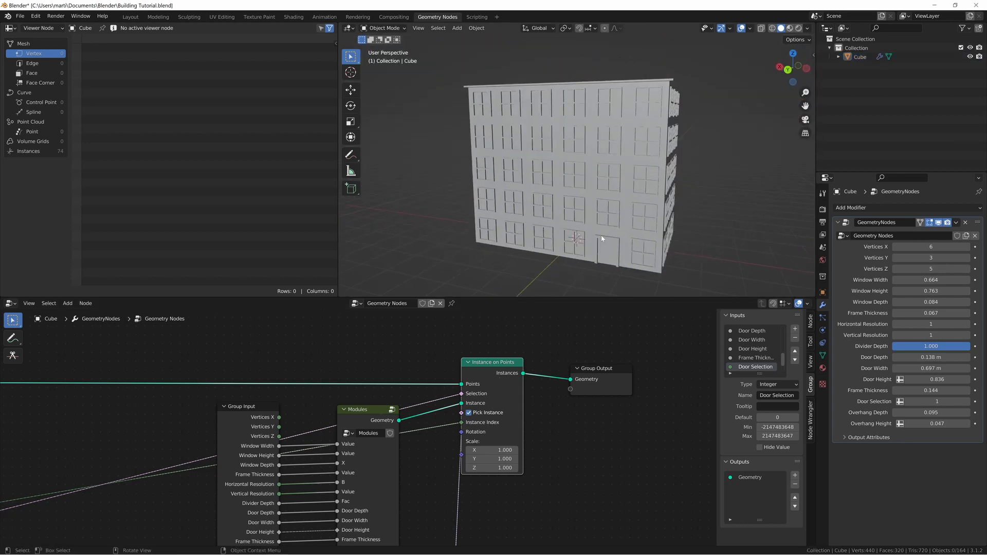
middle_click_drag(600, 235, 596, 242)
middle_click_drag(609, 172, 610, 113)
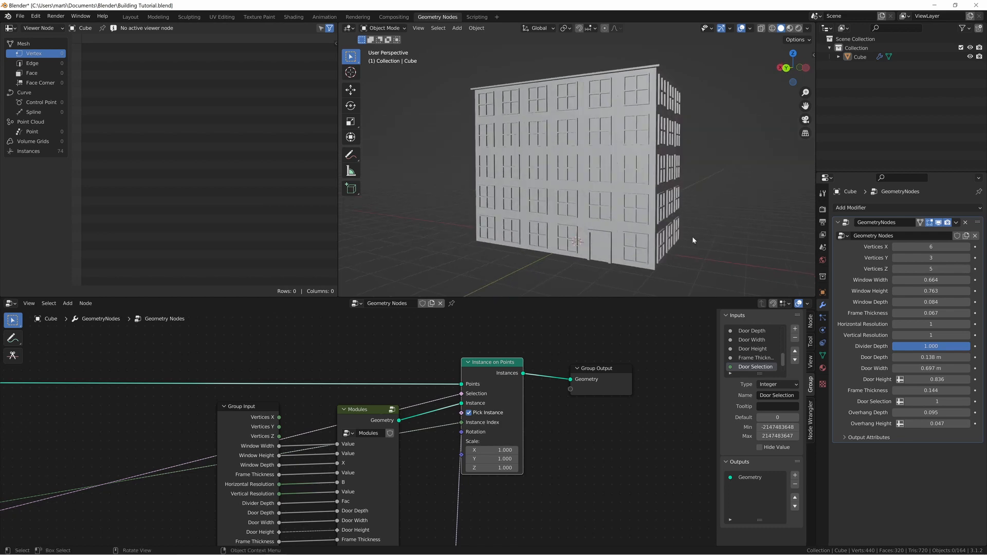
scroll(643, 207, "up", 2)
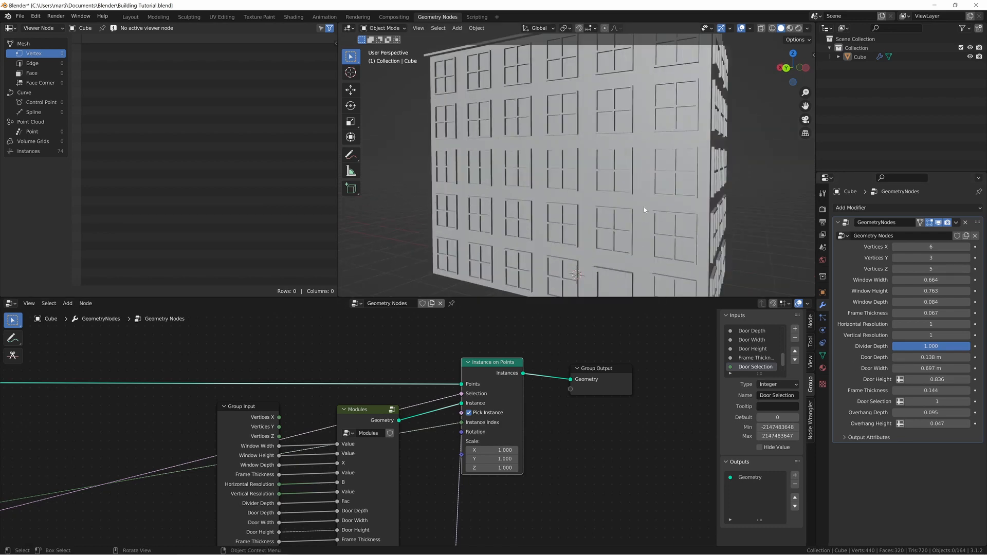
scroll(642, 202, "down", 1)
middle_click_drag(641, 199, 558, 156)
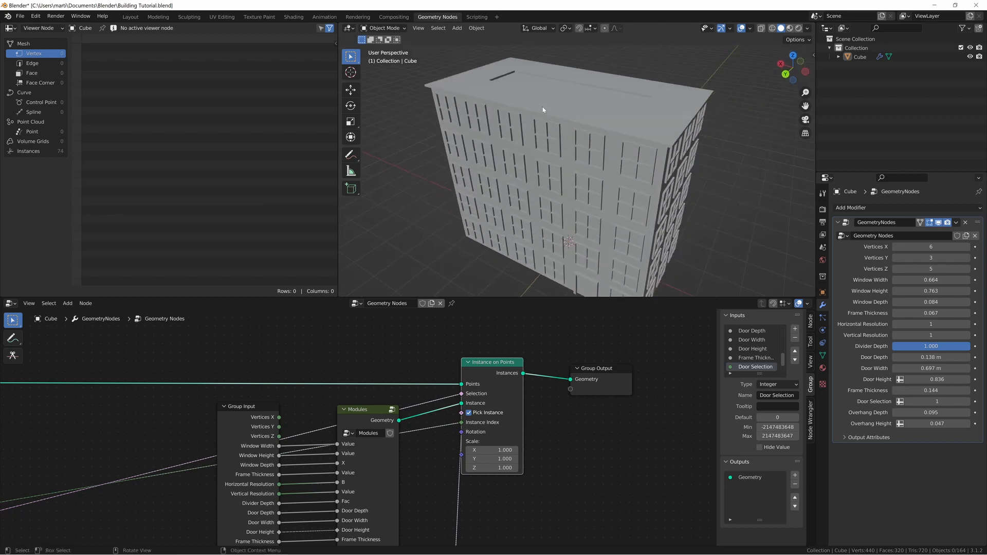
scroll(544, 107, "up", 1)
middle_click_drag(548, 97, 556, 149, "shift")
middle_click_drag(519, 167, 502, 137)
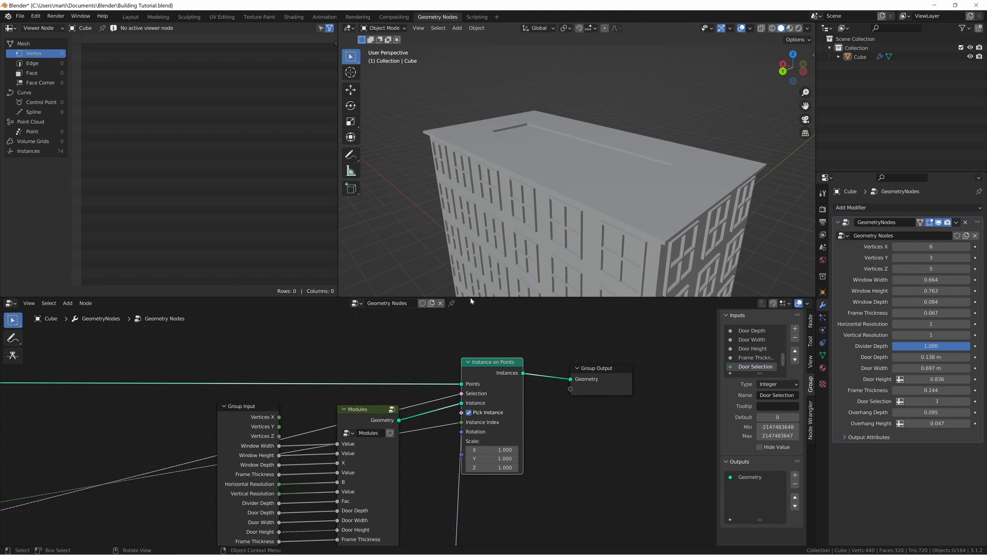
Step: Enter the Modules group and group the upper Roof node with its Geometry to Instance node into a new node group
left_click(360, 410)
key("Tab")
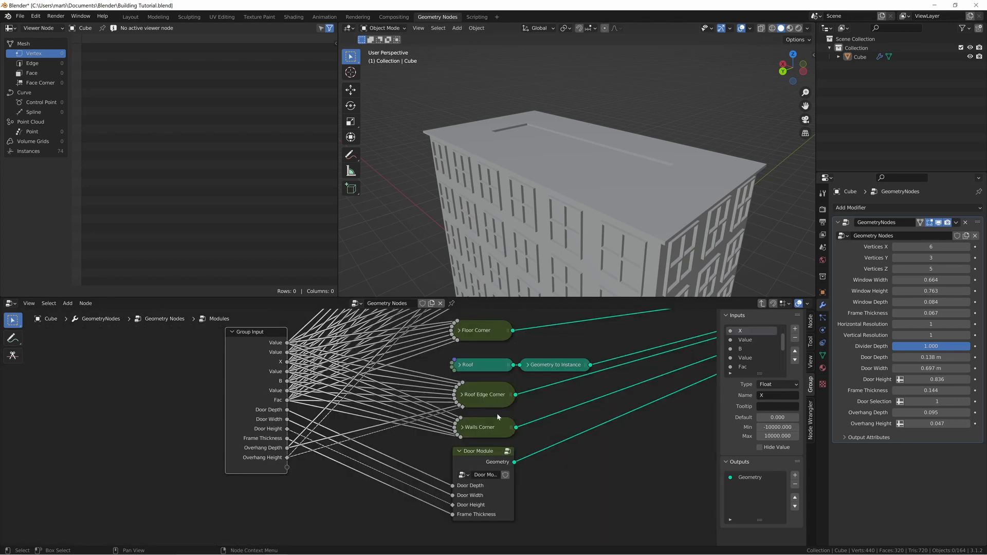
middle_click_drag(555, 359, 484, 462)
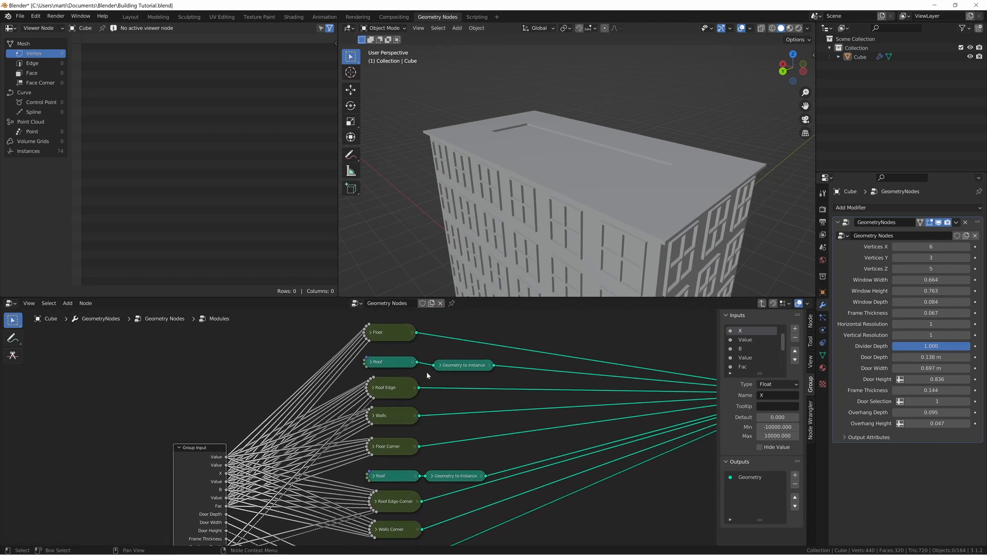
left_click(390, 367)
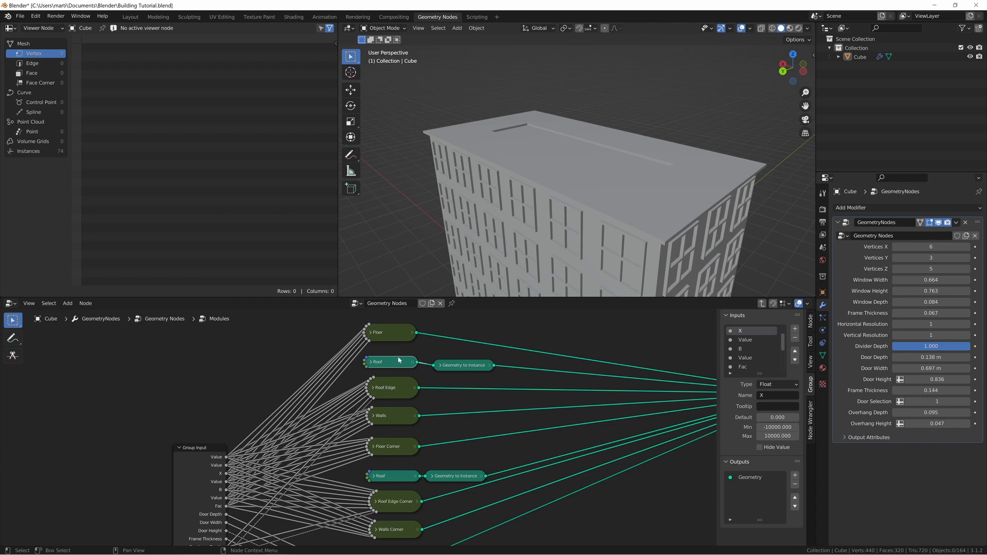
middle_click_drag(398, 360, 397, 369)
left_click(463, 379)
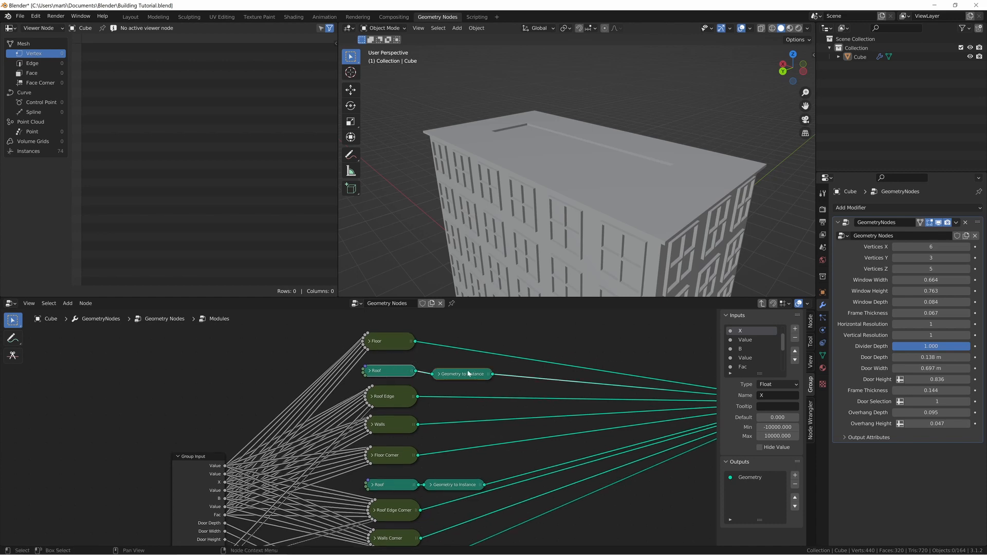
key("ctrl+g")
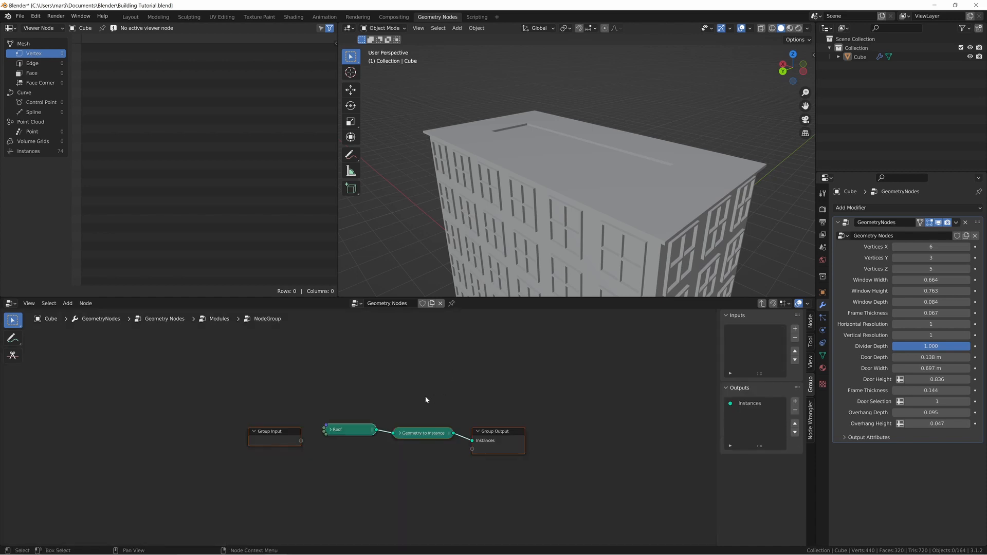
Step: Expand the Roof cube node inside the new group and spread the nodes apart to make room before Geometry to Instance
left_click(364, 446)
left_click(333, 432)
key("Tab")
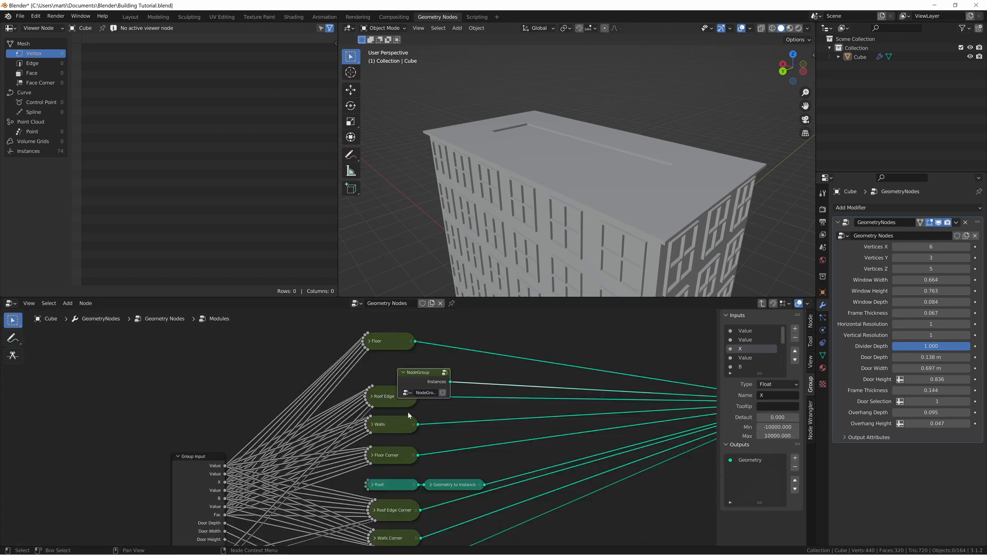
key("Tab")
middle_click_drag(359, 433, 363, 400)
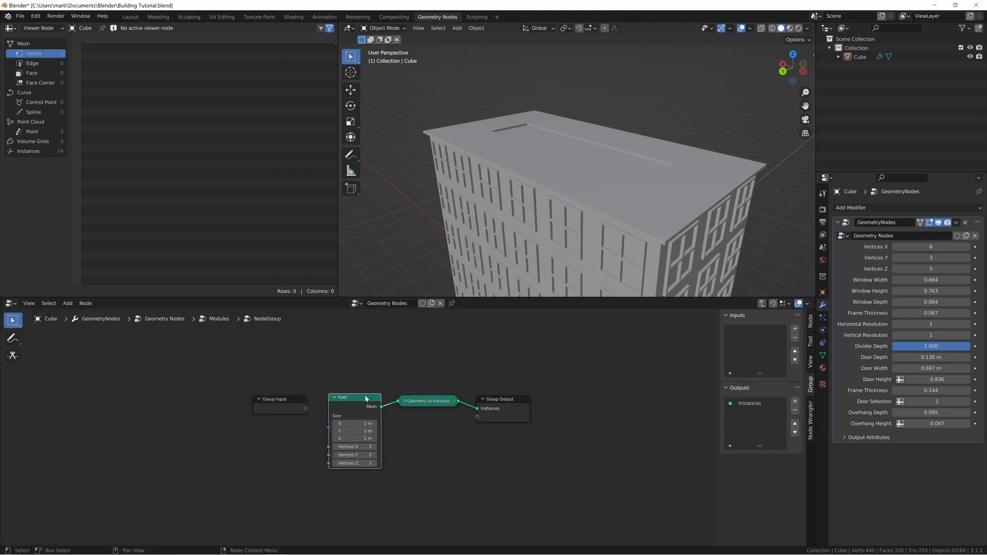
left_click(371, 380)
middle_click_drag(411, 380, 430, 397)
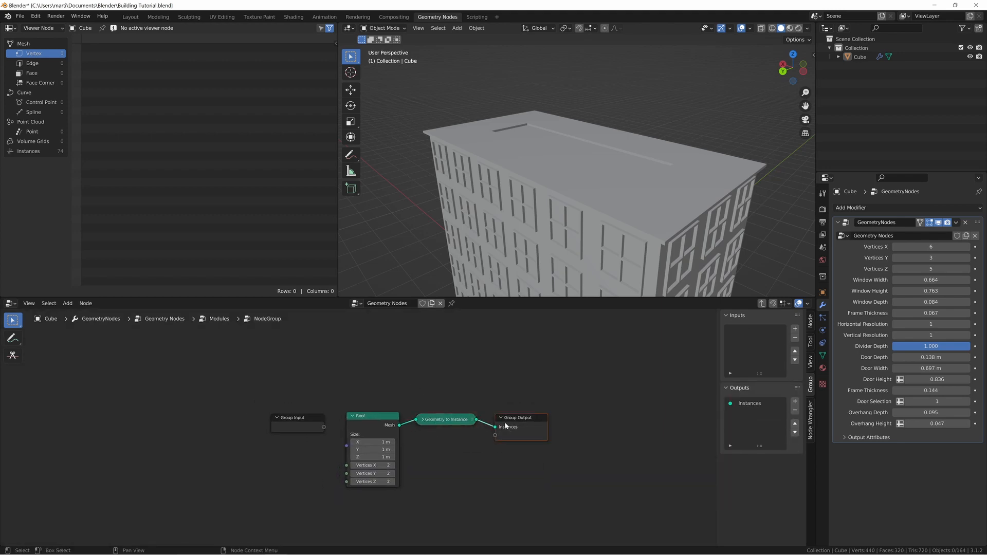
left_click_drag(364, 419, 353, 383)
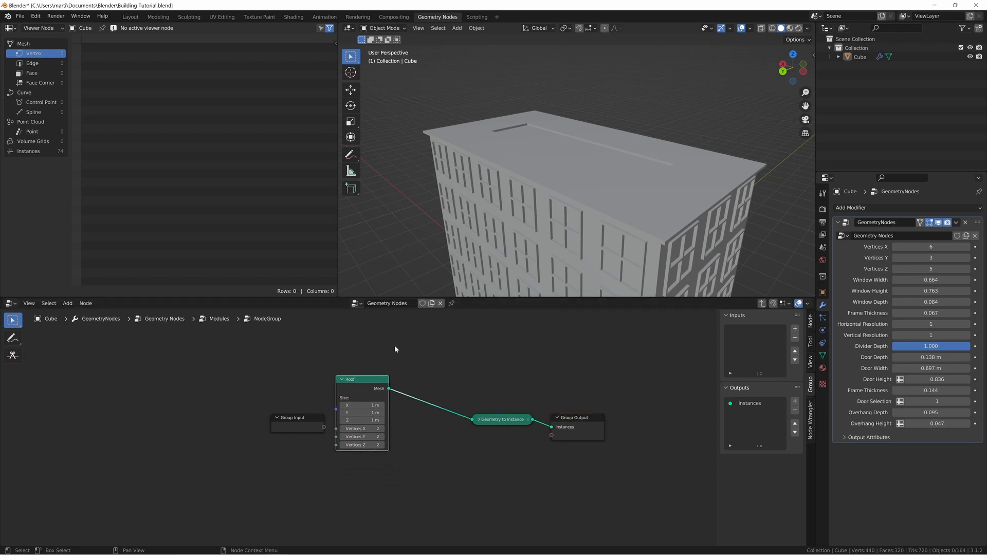
Step: Add a Normal node and a Separate XYZ node below the Roof node, and link Normal to the Vector input
key("shift+a")
type("nor")
key("Return")
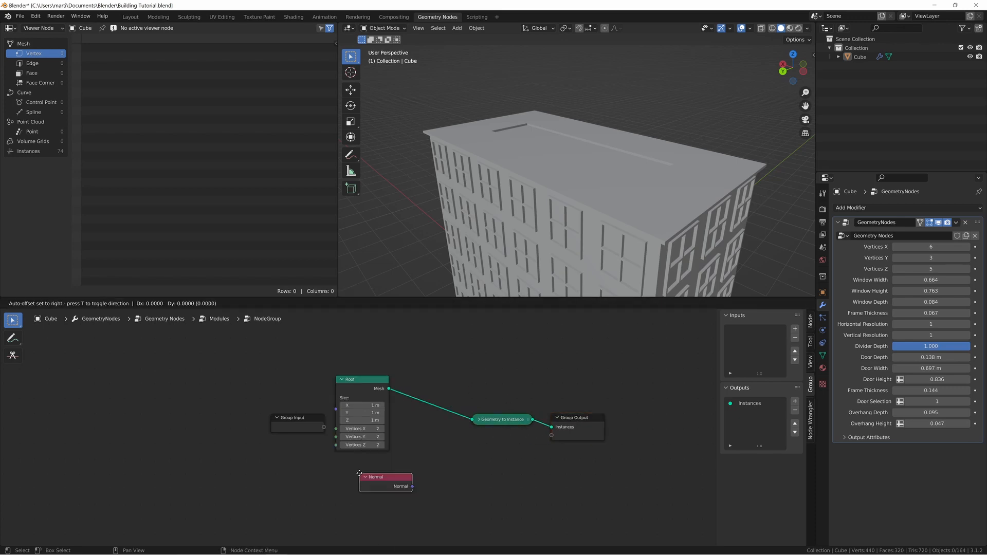
left_click(336, 473)
key("shift+a")
type("ssep")
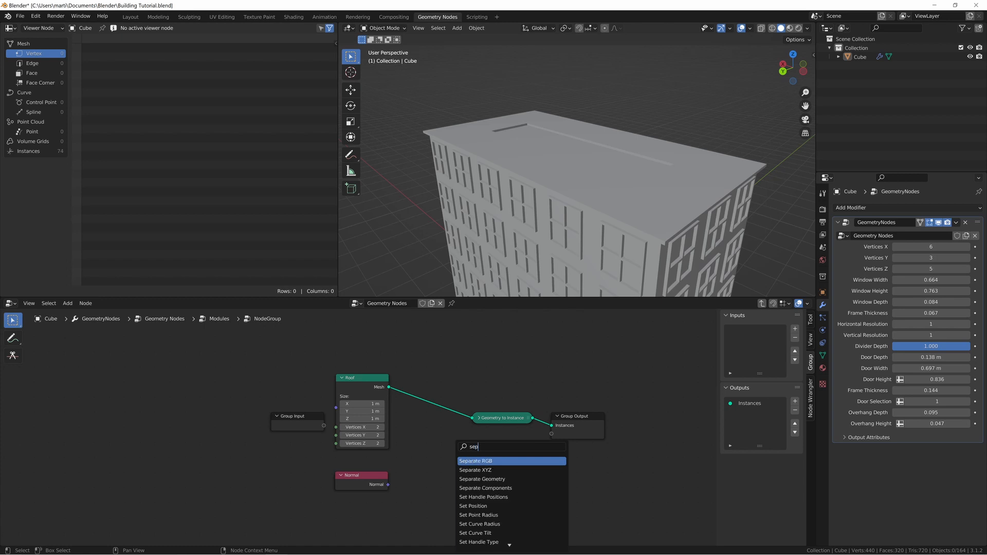
key("Down")
key("Return")
left_click(435, 466)
left_click_drag(388, 484, 451, 469)
left_click(414, 468)
Step: Add a Compare node set to Greater Than and link the Separate XYZ node's Z output to its A input
key("shift+a")
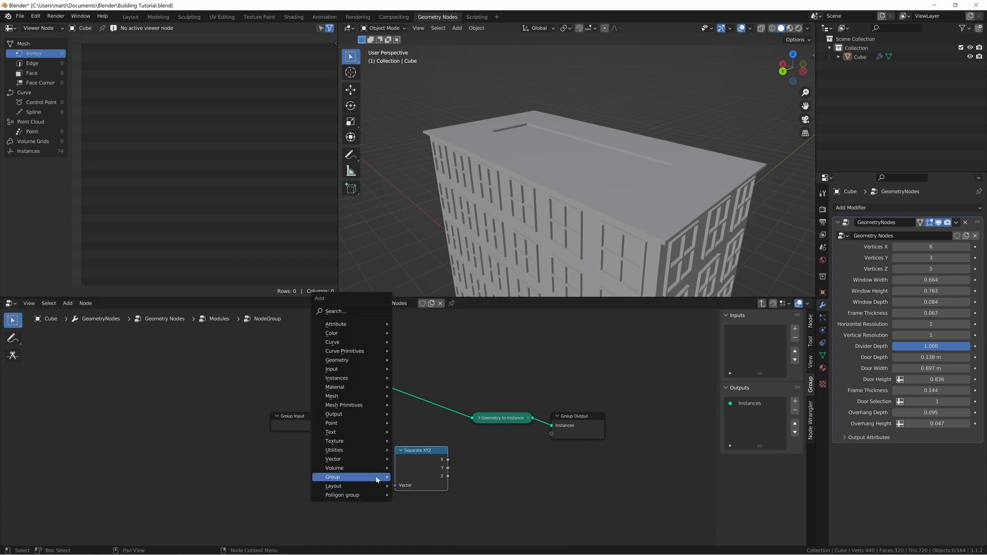
type("com")
key("Return")
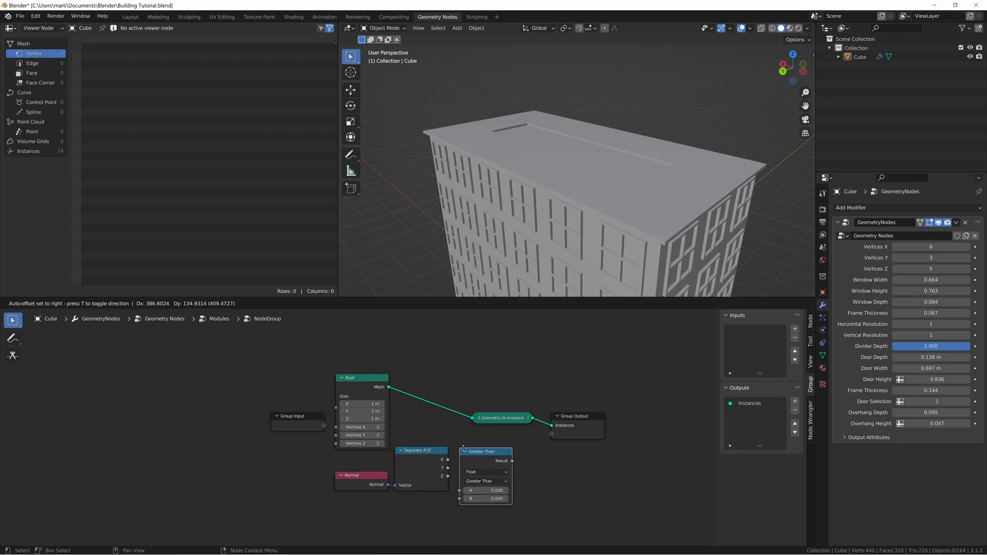
left_click(469, 454)
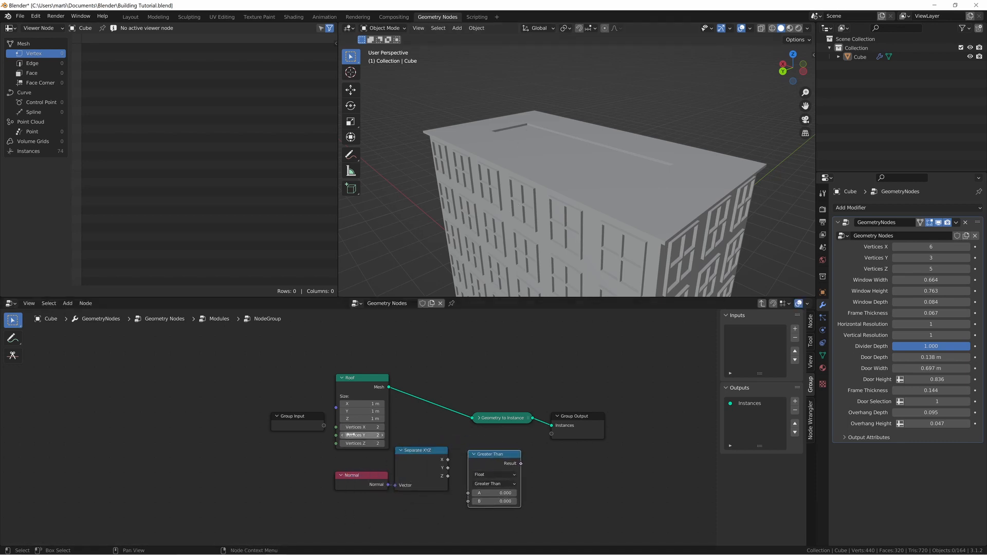
left_click_drag(354, 462, 469, 493)
key("g")
left_click(405, 505)
left_click(426, 489)
left_click(423, 492)
left_click_drag(499, 464, 465, 462)
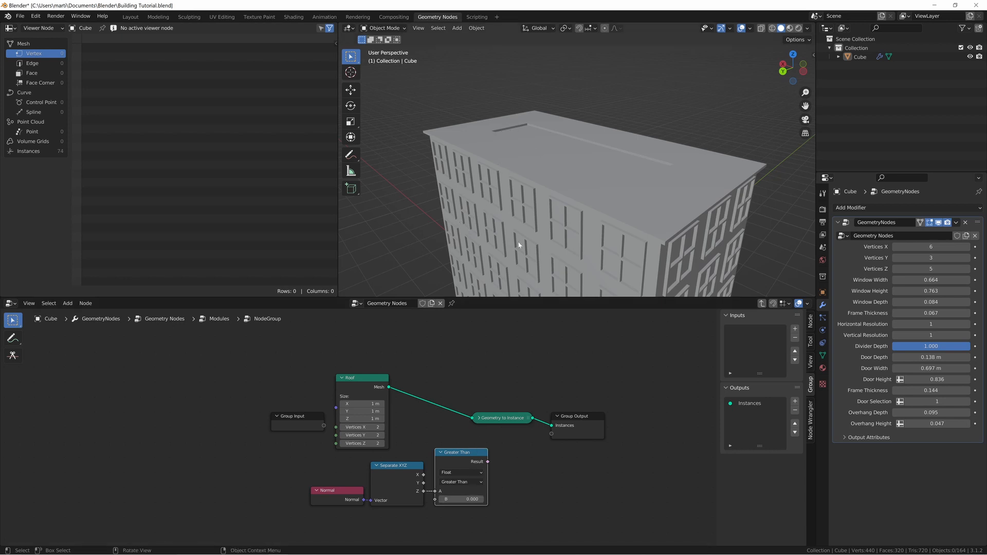
Step: Insert an Extrude Mesh node between Roof and Geometry to Instance, and link the Greater Than result to its Selection
left_click_drag(310, 463, 454, 495)
key("g")
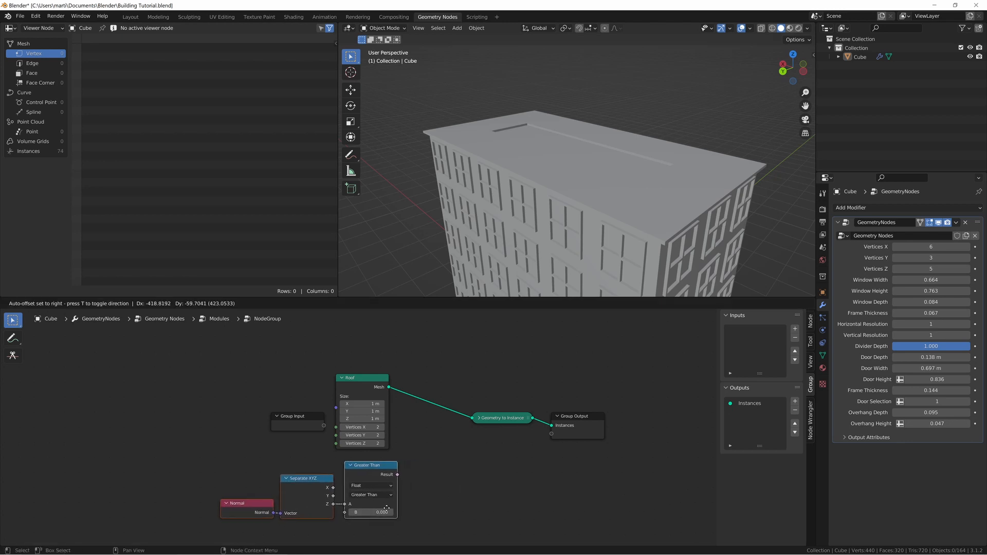
left_click(385, 508)
key("shift+a")
type("extr")
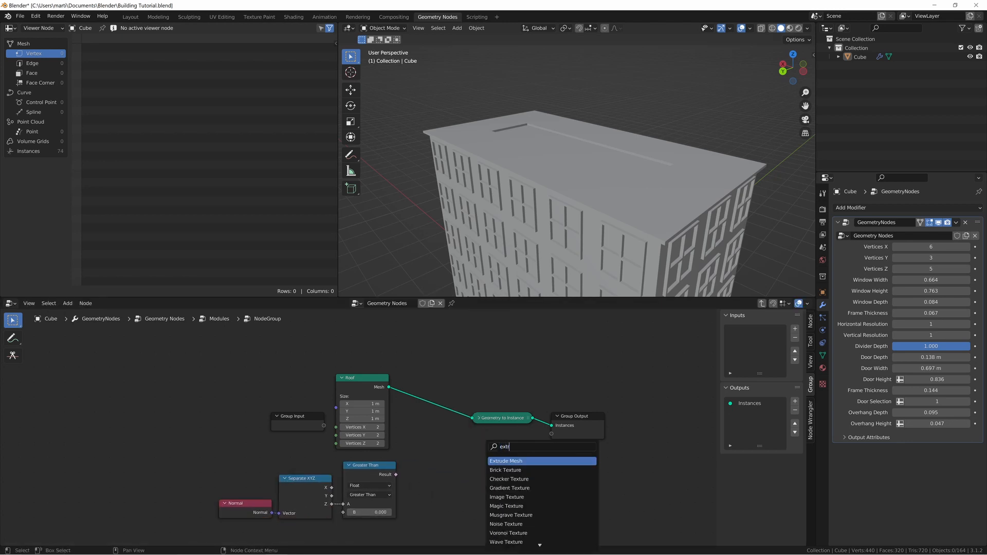
key("Return")
left_click(421, 503)
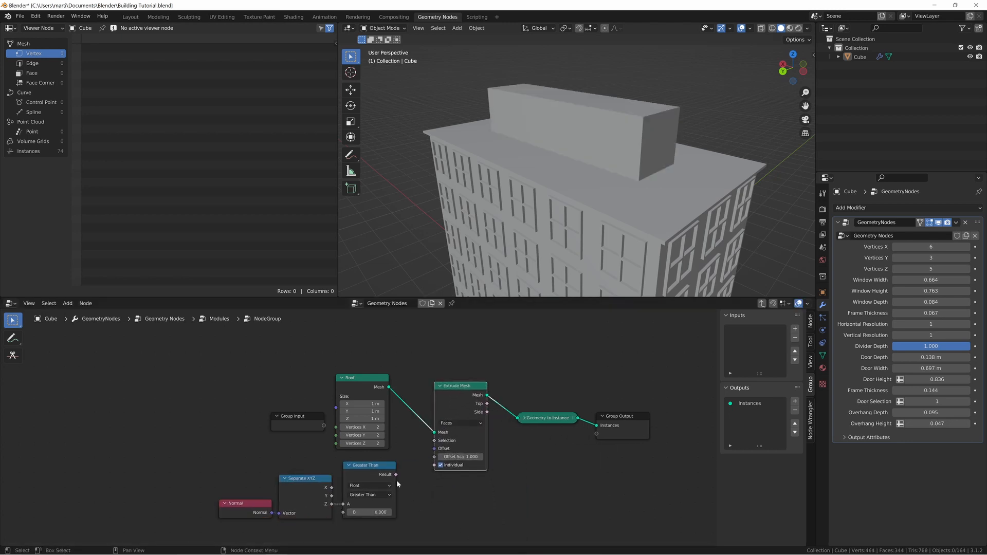
left_click_drag(396, 475, 435, 440)
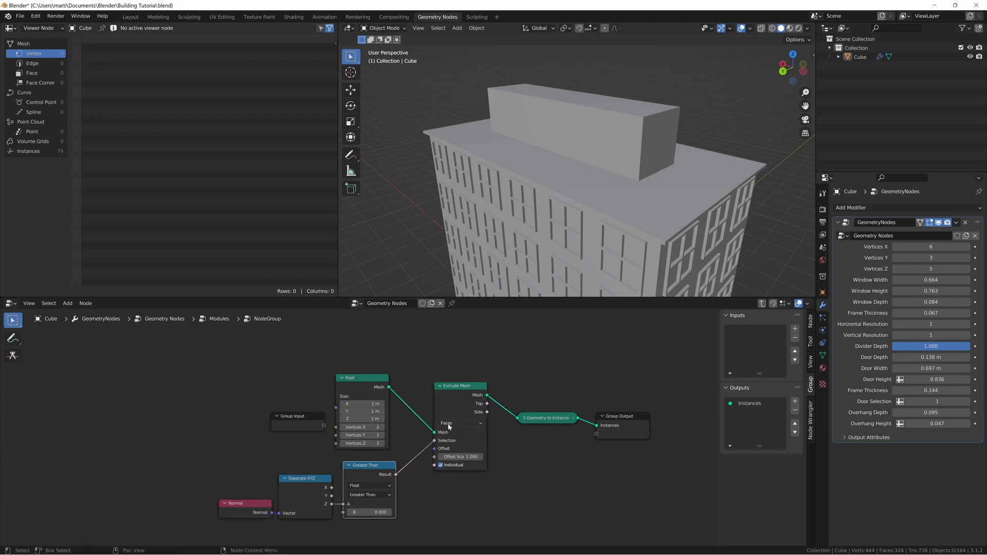
middle_click_drag(500, 449, 510, 448)
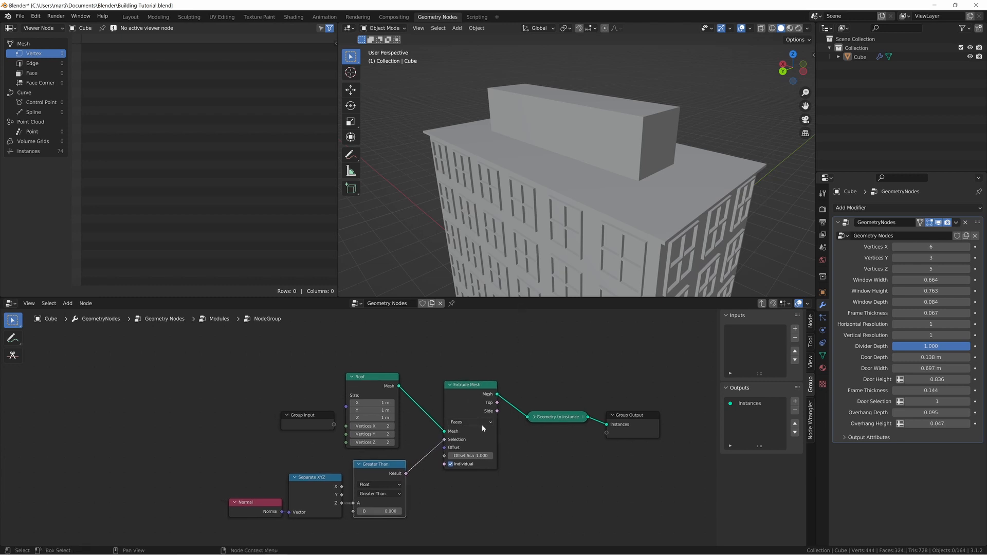
Step: Preview the Geometry to Instance node's output and frame the isolated roof module in the viewport
left_click(558, 416, "ctrl+shift")
left_click(567, 283)
key("KP_Decimal")
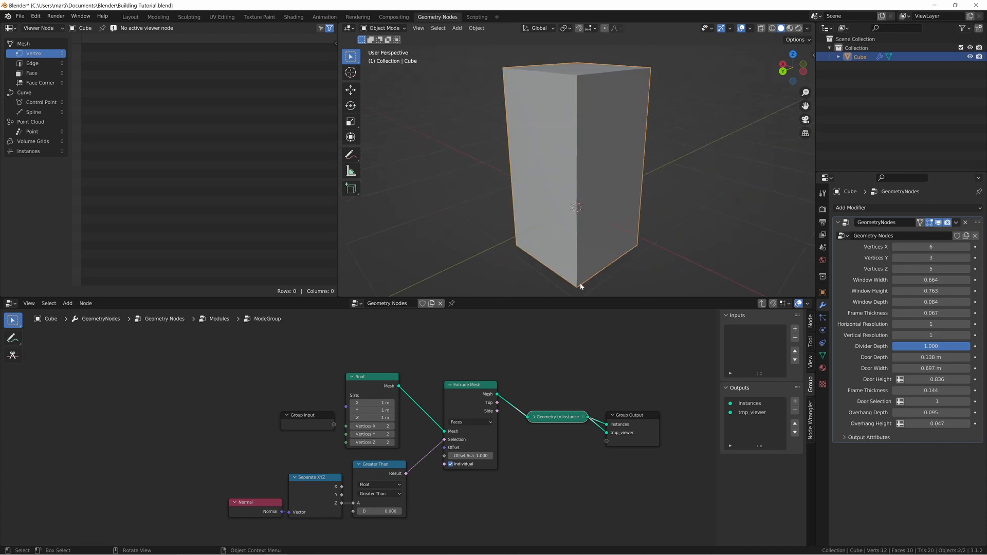
Step: Cut the link into Extrude Mesh's Selection to compare the unrestricted extrusion, and reconnect the Greater Than result
right_click_drag(417, 448, 465, 450, "ctrl")
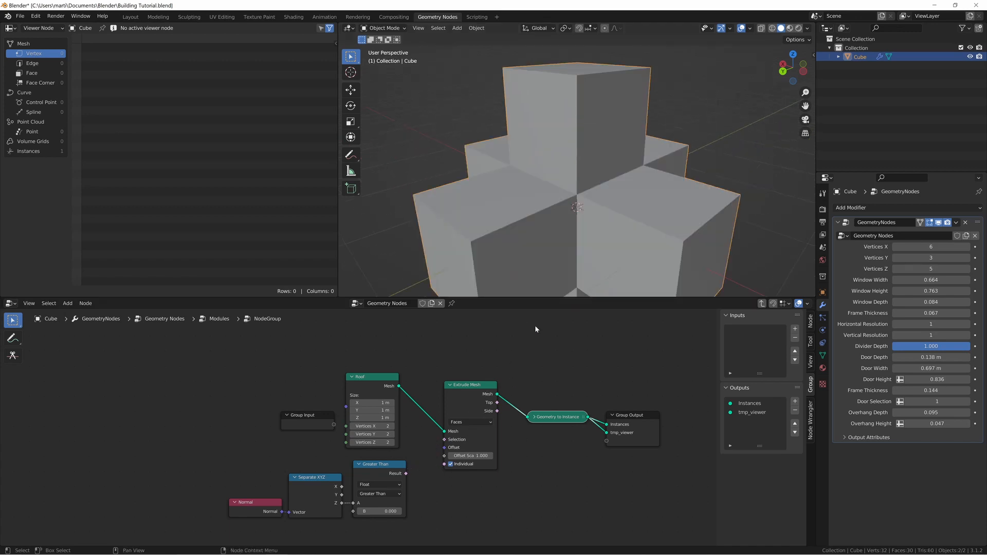
mouse_move(574, 214)
middle_mouse_down()
mouse_move(595, 176)
mouse_move(562, 159)
mouse_move(569, 206)
middle_mouse_up()
scroll(569, 206, "down", 4)
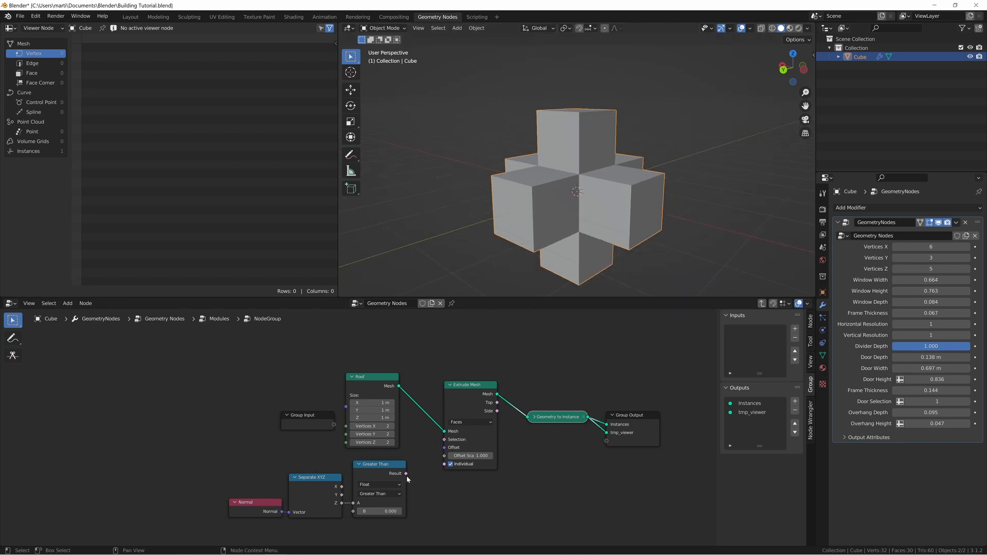
left_click_drag(406, 474, 444, 439)
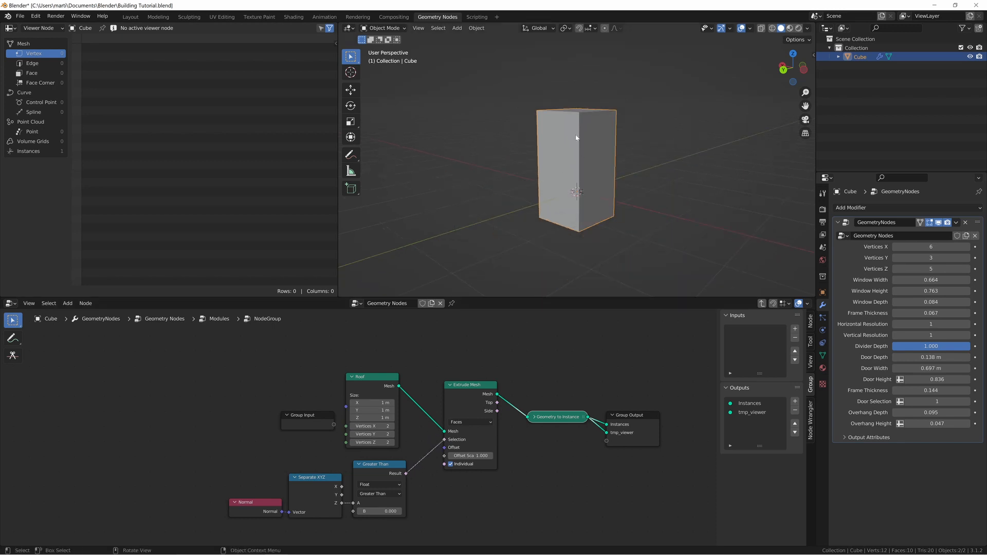
Step: Expose Extrude Mesh's Offset Scale as a group input and rename that input Overhang Height
middle_click_drag(470, 444, 535, 411)
left_click_drag(391, 391, 508, 423)
left_click(753, 331)
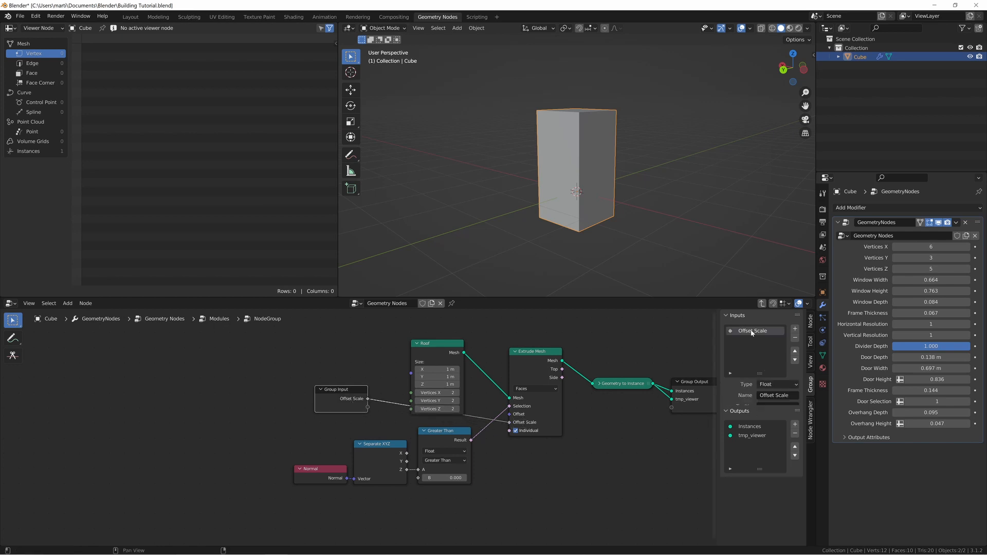
double_click(753, 330)
type("Overhang Height")
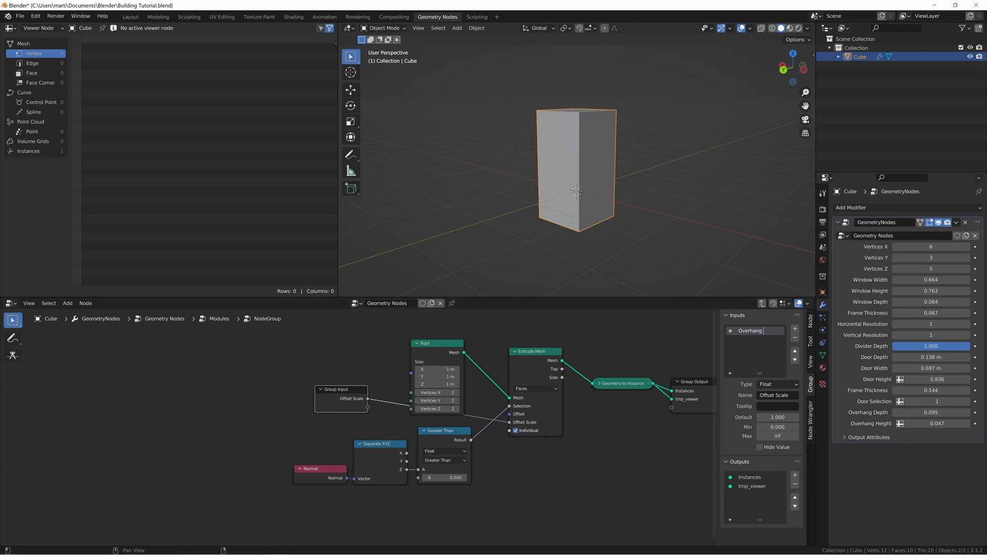
key("Return")
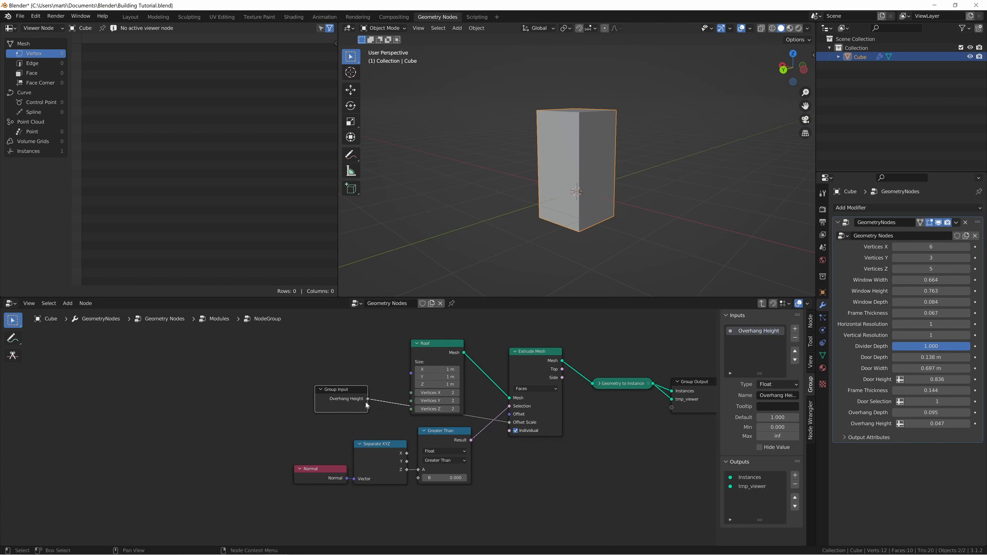
Step: Return to the Modules group, collapse the new roof node group into place, and link Overhang Height to it
key("Tab")
left_click(438, 344)
left_click_drag(450, 346, 260, 491)
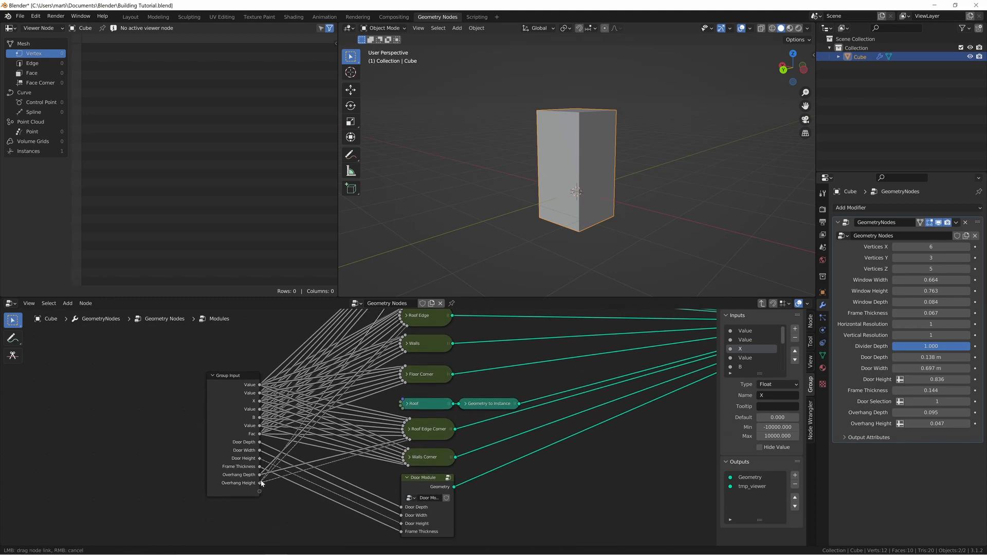
middle_click_drag(634, 391, 497, 417)
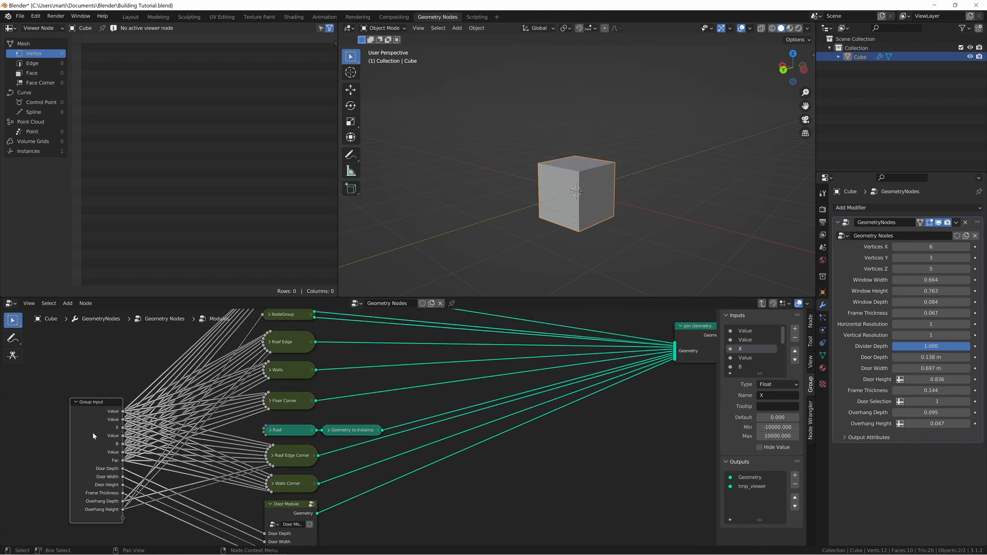
Step: Return to the main Geometry Nodes group and send the Instance on Points result to the output again
key("Tab")
left_click(479, 383)
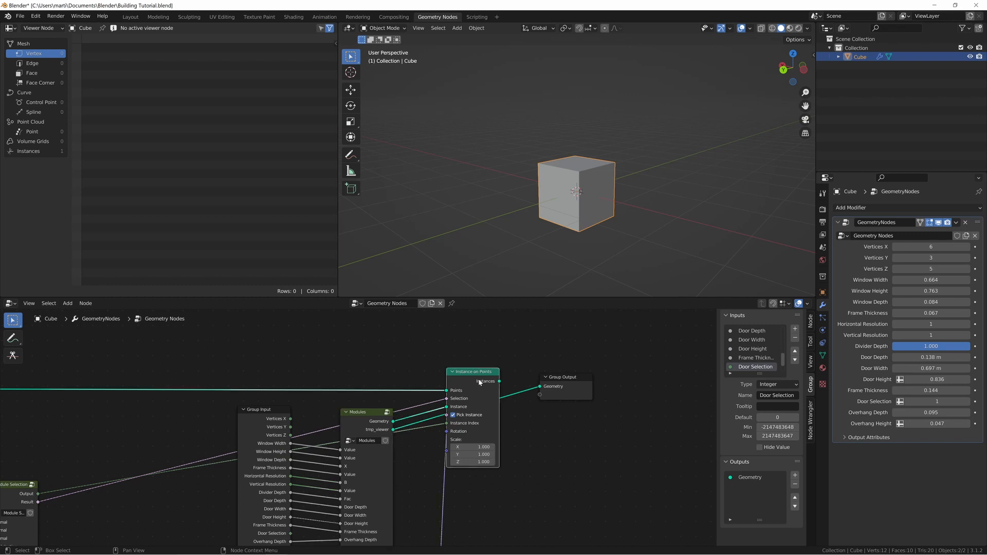
left_click(479, 382, "ctrl+shift")
Step: Examine the filled roof surface, its overhang edges and the facades of the whole building from several angles
scroll(575, 169, "down", 5)
middle_click_drag(575, 165, 539, 194)
left_click(683, 223)
scroll(621, 207, "up", 3)
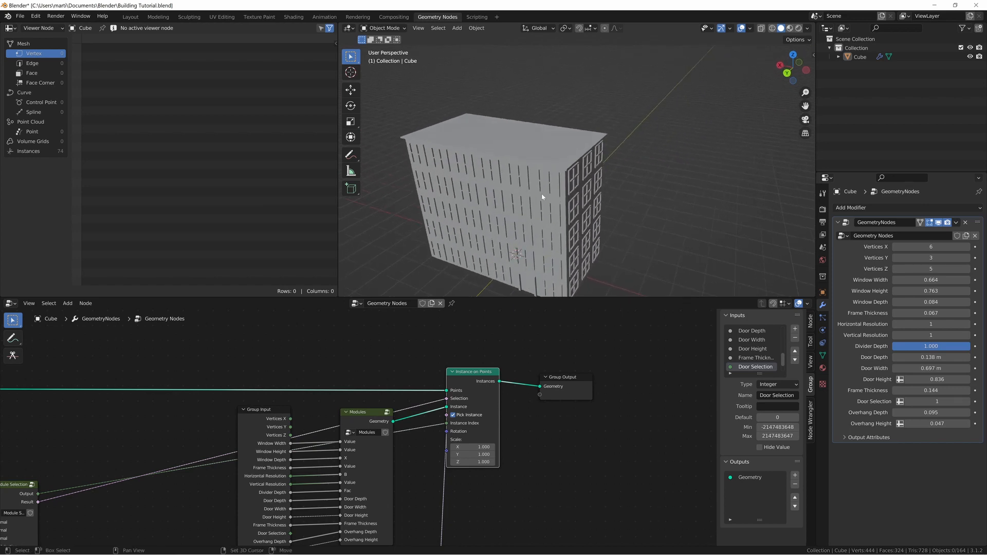
scroll(586, 185, "up", 4)
middle_click_drag(618, 192, 630, 163)
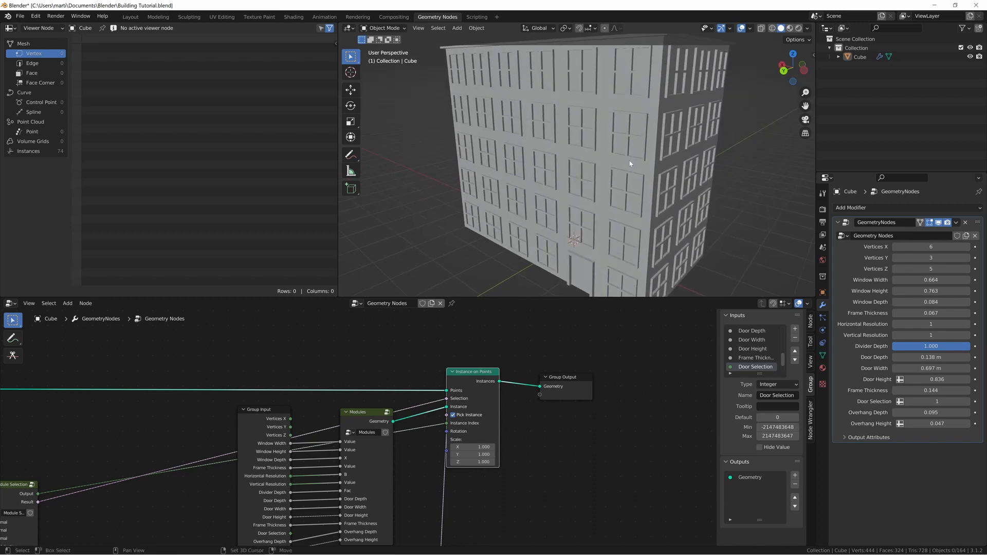
scroll(711, 143, "down", 2)
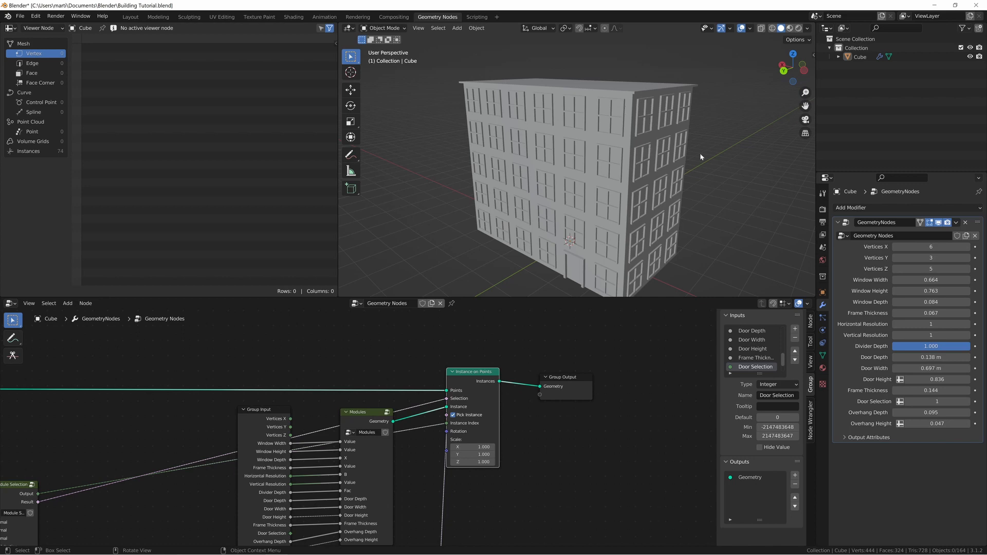
left_click(623, 117)
middle_click_drag(619, 136, 622, 134)
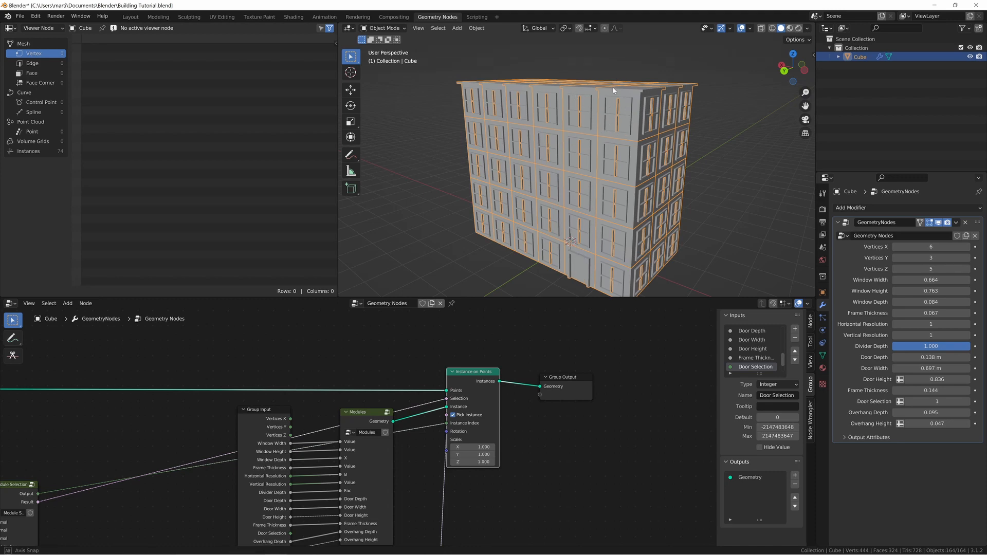
middle_click_drag(621, 89, 601, 186)
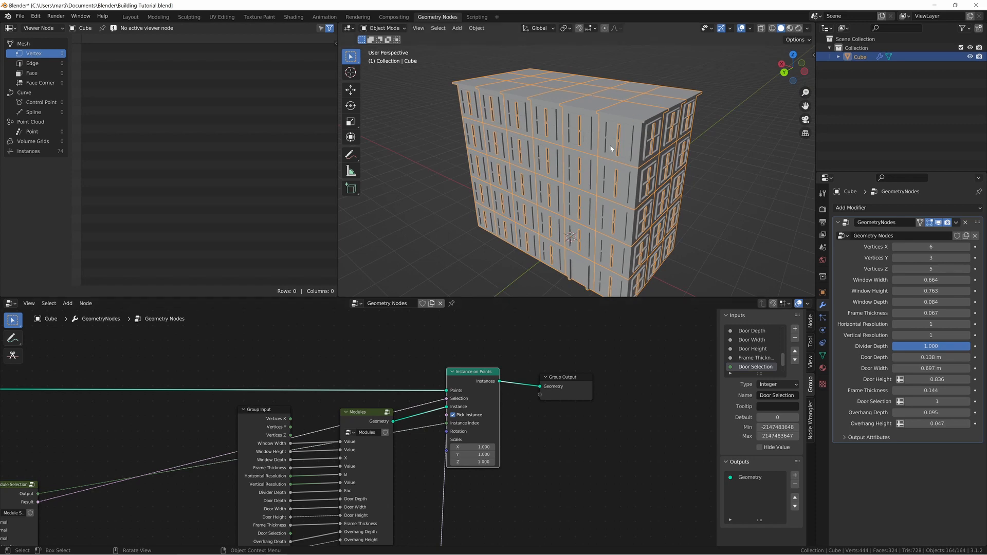
Step: Add reroutes to the Vertices X and Y links into Module Selection, place them low beside Group Input, and feed them from the existing reroutes above
scroll(611, 149, "up", 7)
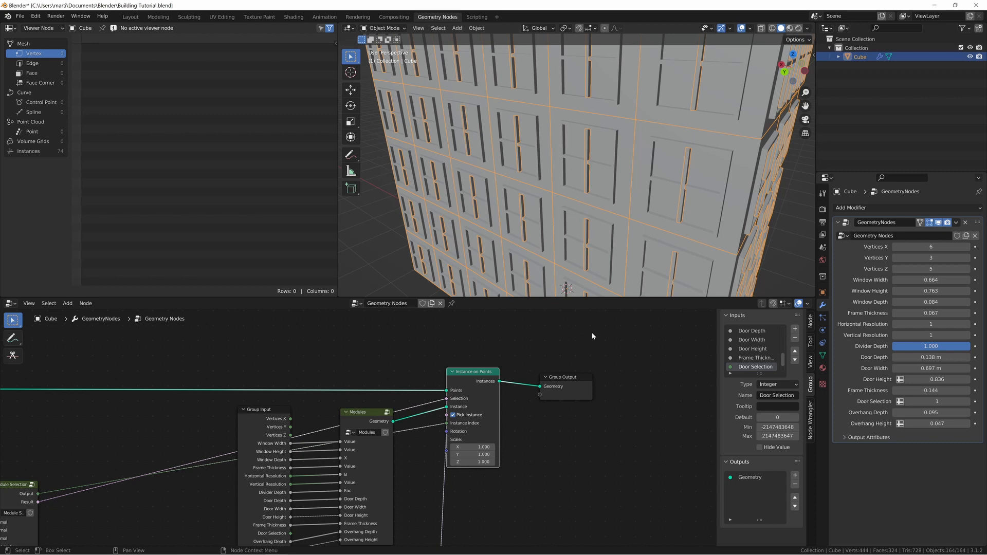
scroll(592, 336, "down", 1)
middle_click_drag(216, 411, 673, 359)
middle_click_drag(151, 375, 215, 369)
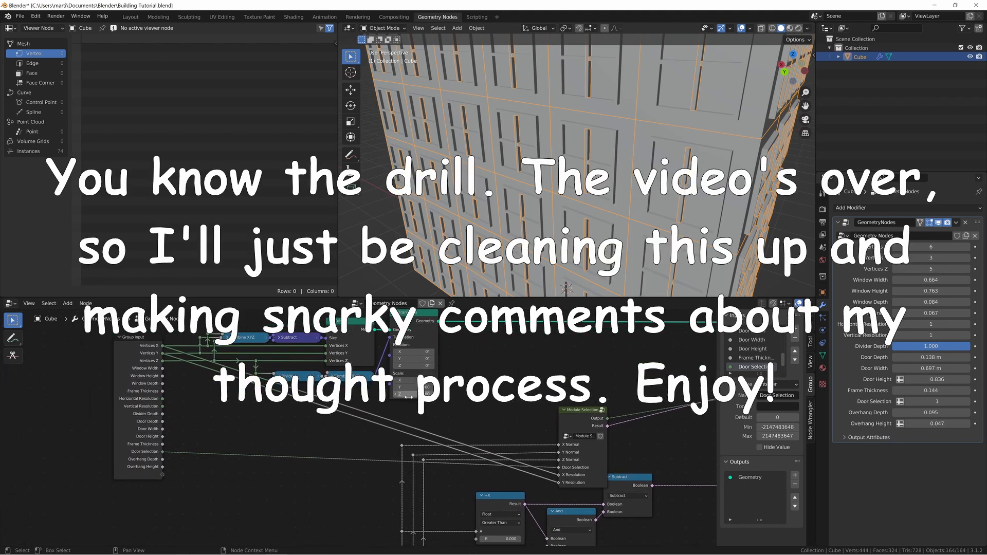
right_click_drag(367, 407, 346, 424, "shift")
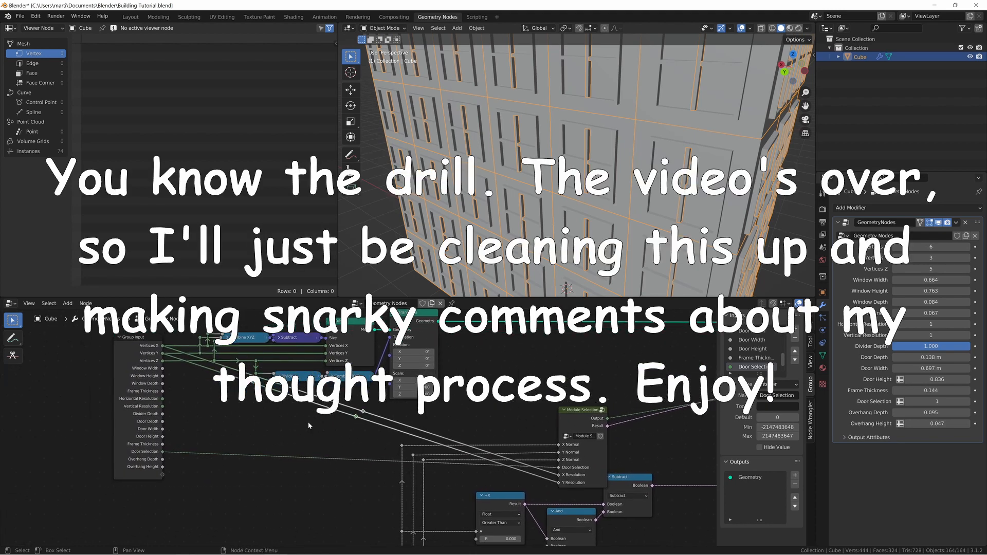
key("g")
left_click(155, 483)
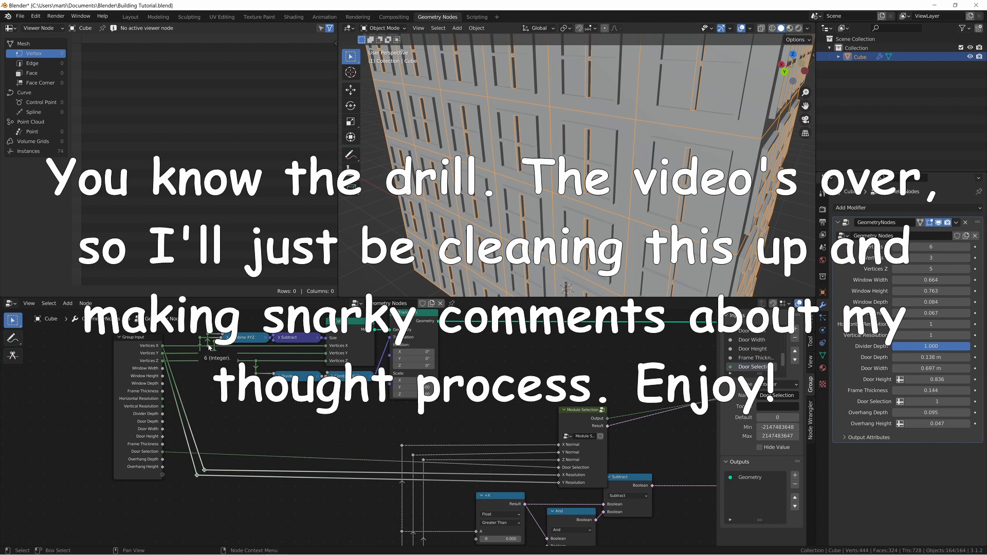
left_click_drag(208, 345, 203, 470)
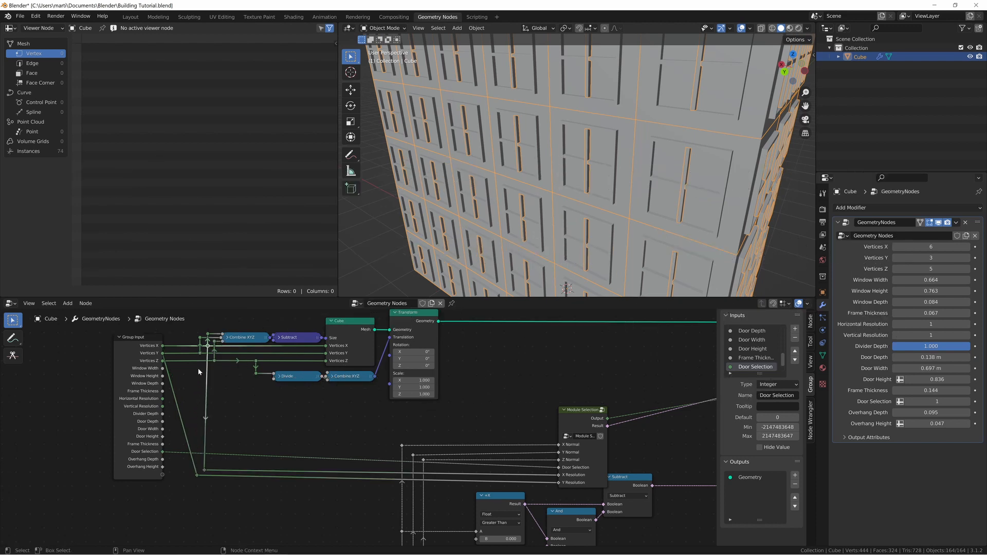
left_click_drag(198, 355, 233, 494)
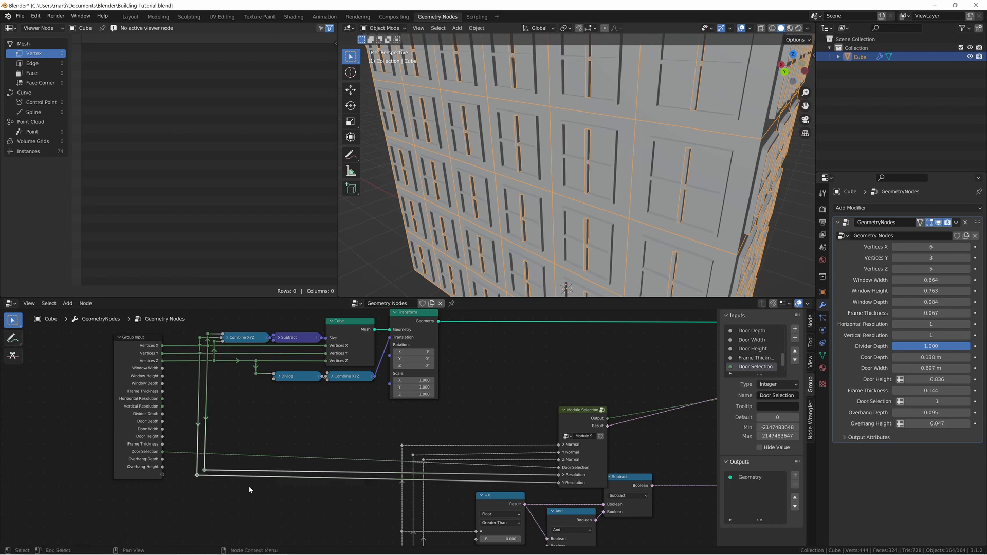
Step: Lower the reroute feeding X Resolution along the Y axis to about the height of its Module Selection socket
middle_click_drag(266, 483, 260, 447)
scroll(339, 475, "up", 4)
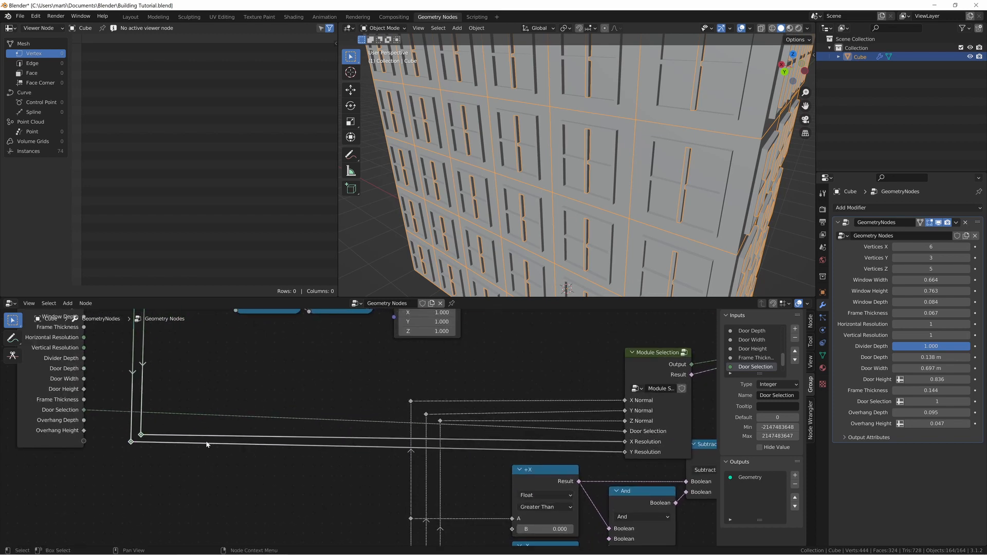
middle_click_drag(507, 404, 455, 408)
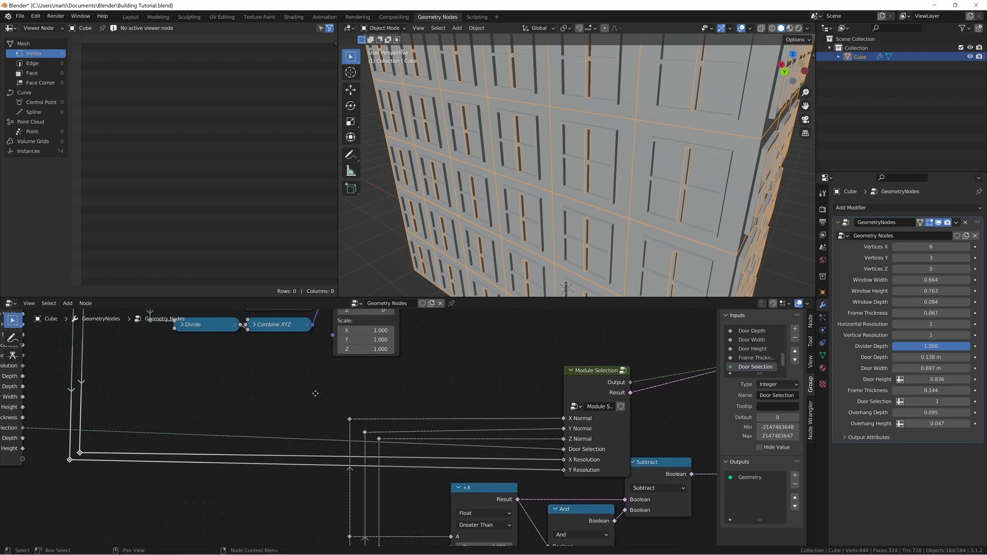
middle_click_drag(317, 392, 315, 393)
middle_click_drag(432, 411, 467, 369)
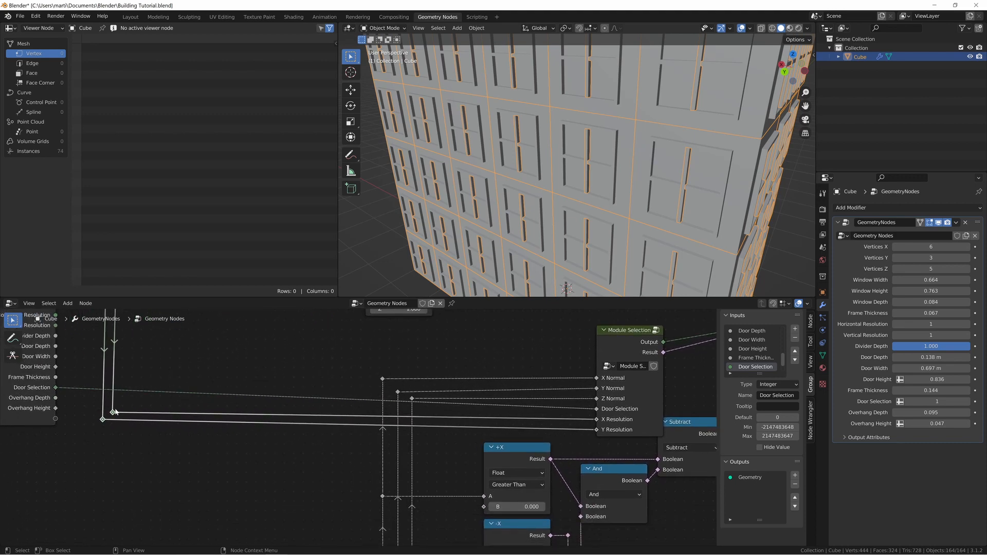
scroll(253, 443, "up", 2)
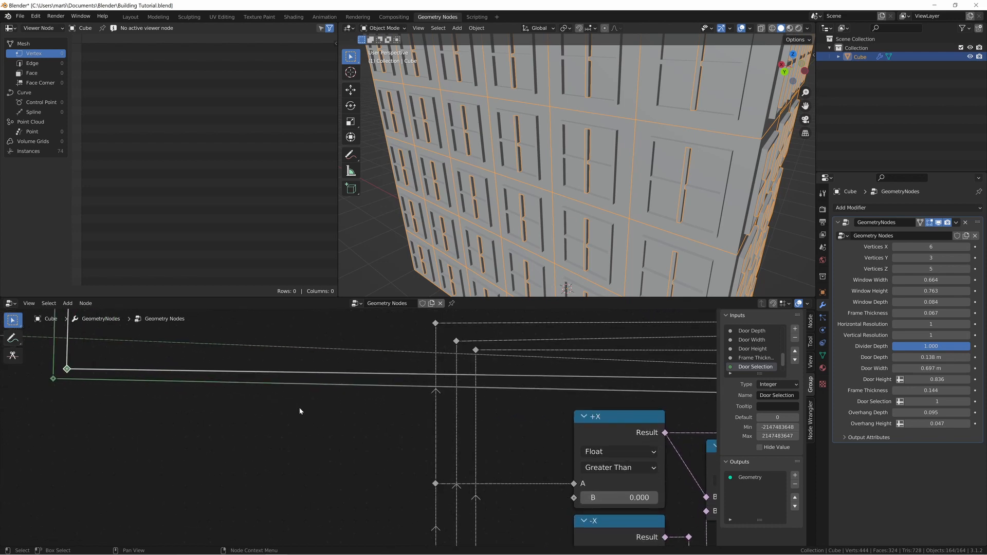
middle_click_drag(307, 412, 295, 399)
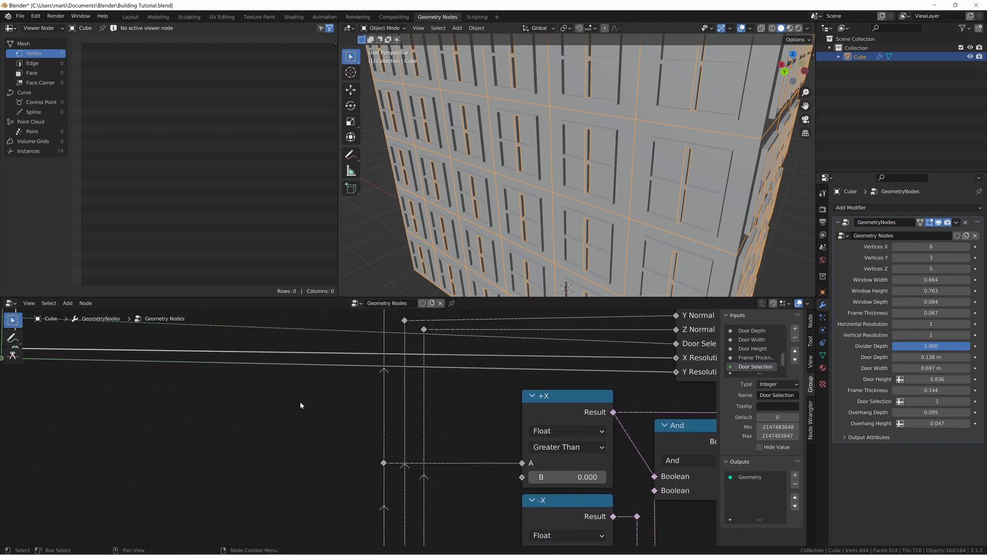
key("t")
key("g")
key("y")
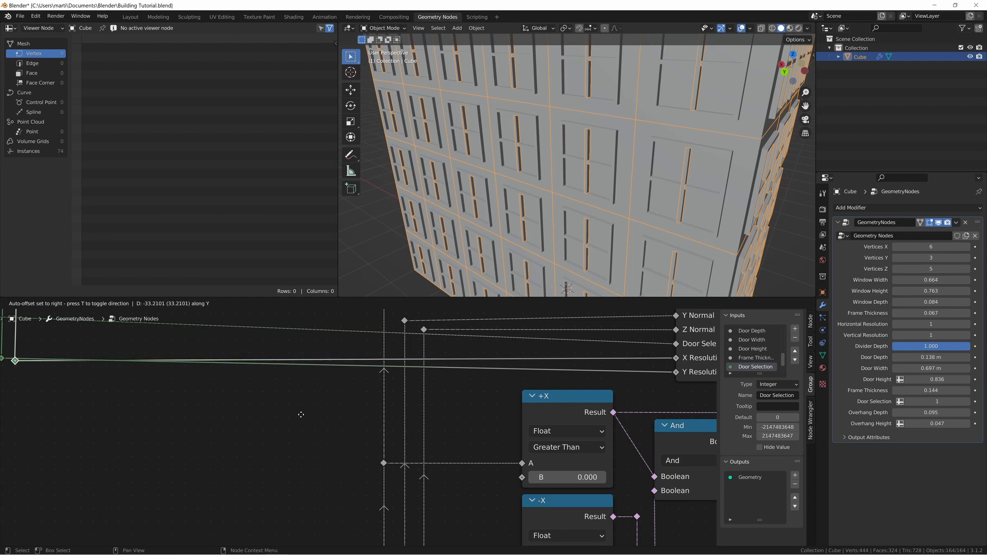
left_click(300, 415)
Step: Nudge the X Resolution reroute slightly upward along Y to straighten its link
scroll(299, 415, "up", 3)
middle_click_drag(303, 412, 309, 366)
scroll(275, 391, "down", 2)
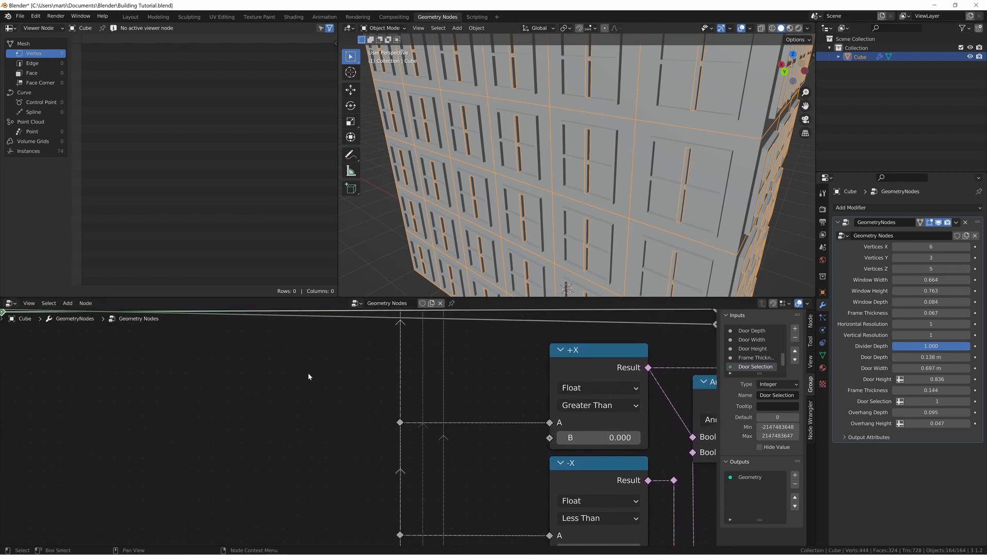
key("g")
key("y")
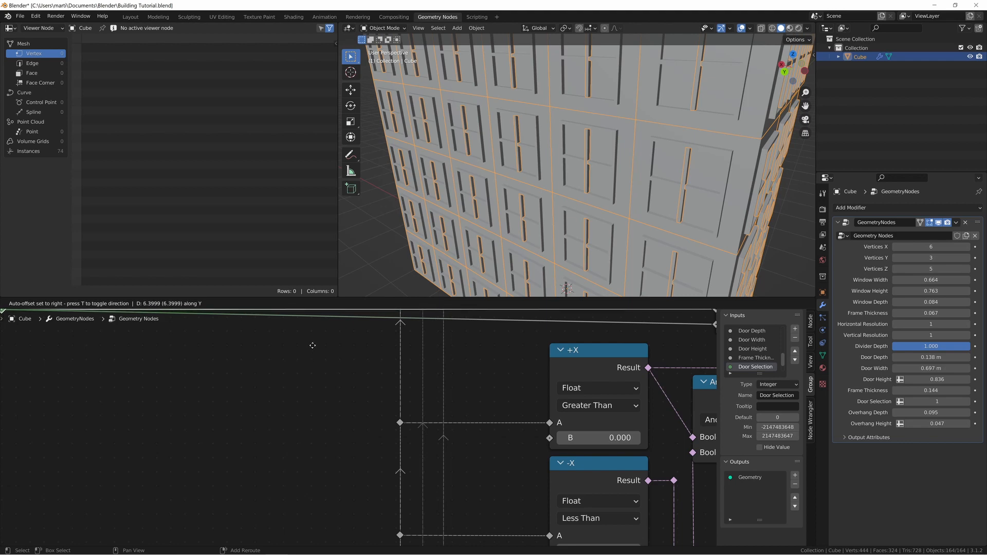
left_click(313, 344)
Step: Lower the reroute feeding Y Resolution along Y until its link runs level to the Module Selection socket
scroll(238, 362, "down", 1)
mouse_move(138, 354)
middle_mouse_down()
mouse_move(215, 375)
mouse_move(135, 354)
middle_mouse_up()
left_click(85, 335)
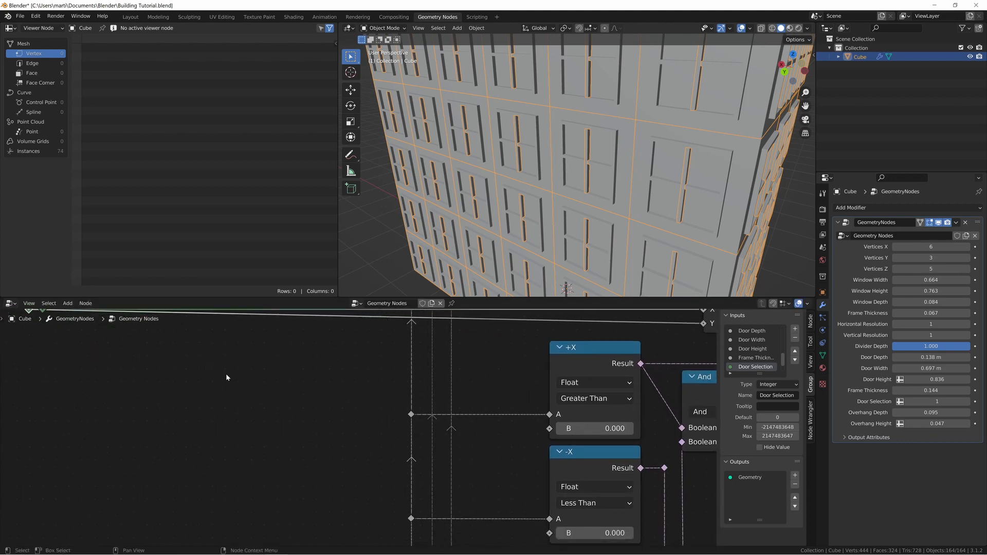
key("g")
key("y")
left_click(227, 387)
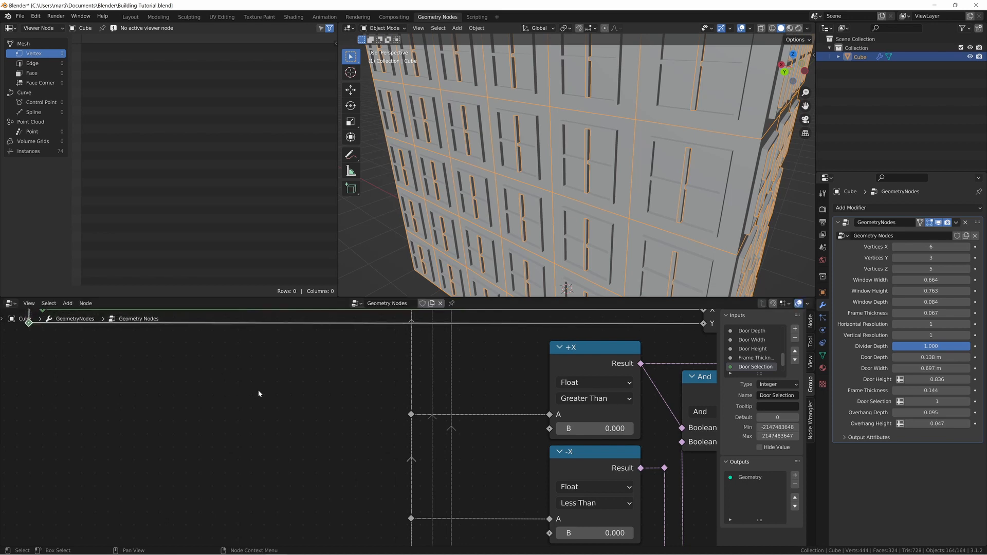
scroll(258, 389, "up", 1)
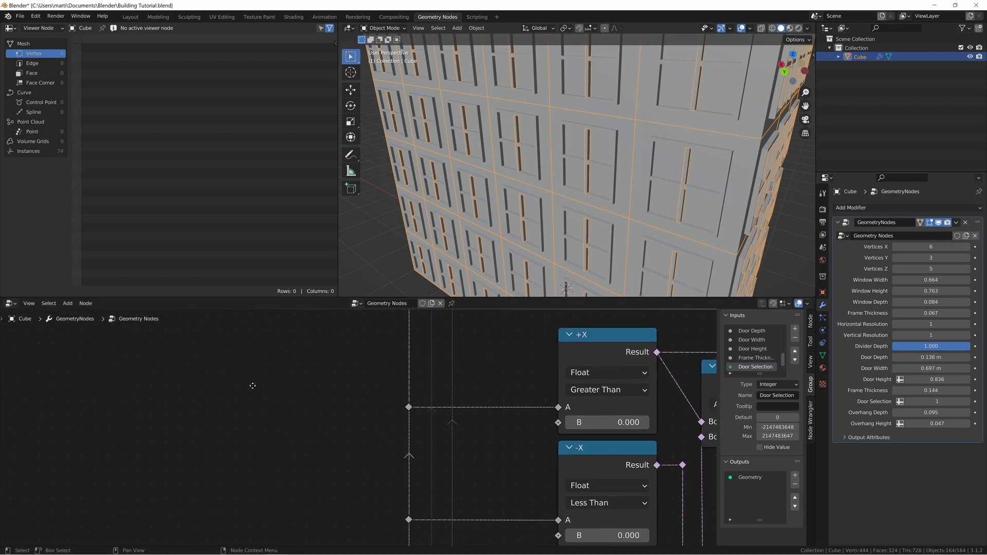
key("g")
key("y")
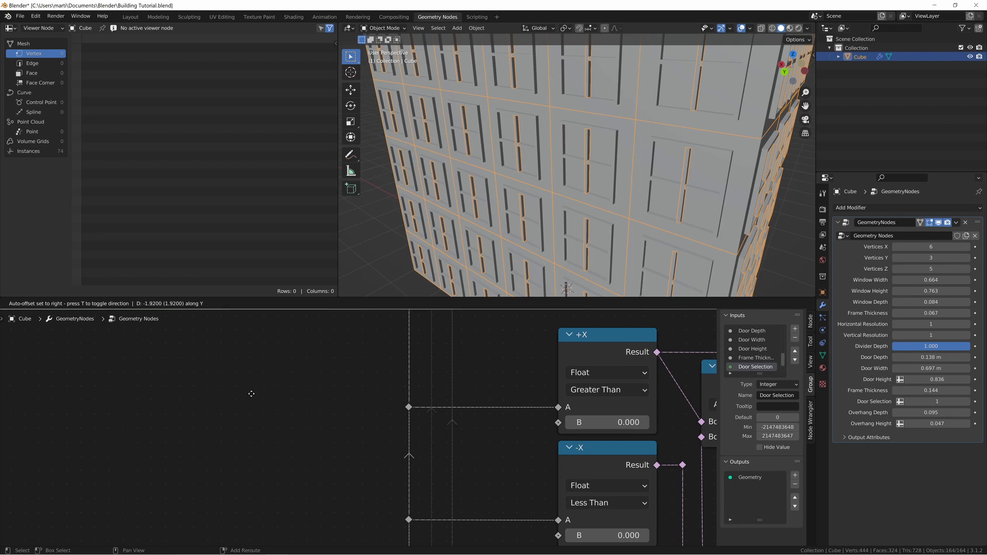
left_click(251, 393)
Step: Move the unconnected node group overlapping Group Input down into the free space below Group Input and Modules
scroll(252, 391, "down", 2)
scroll(252, 391, "down", 5)
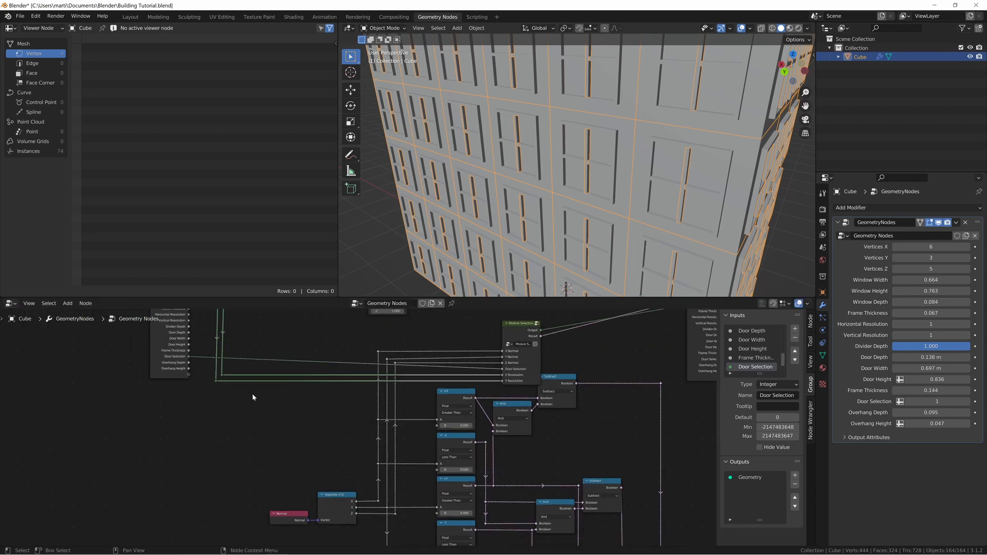
middle_click_drag(396, 376, 340, 405)
middle_click_drag(552, 336, 439, 368)
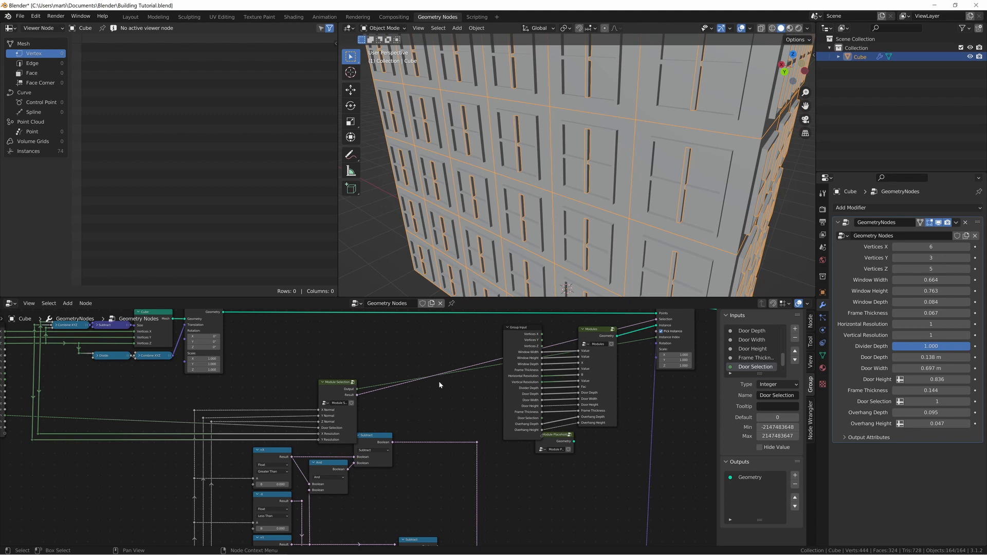
middle_click_drag(411, 399, 305, 415)
scroll(372, 413, "up", 3)
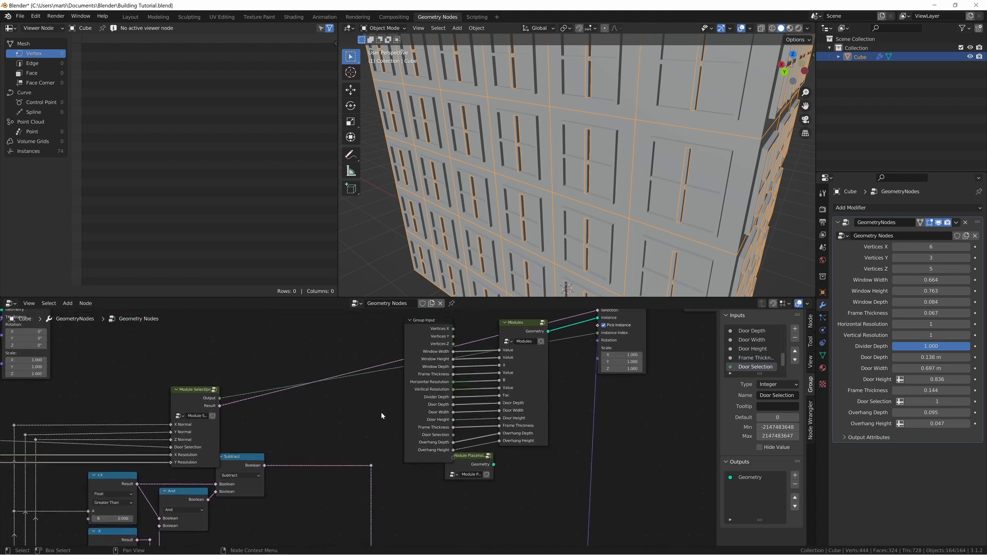
middle_click_drag(381, 411, 344, 414)
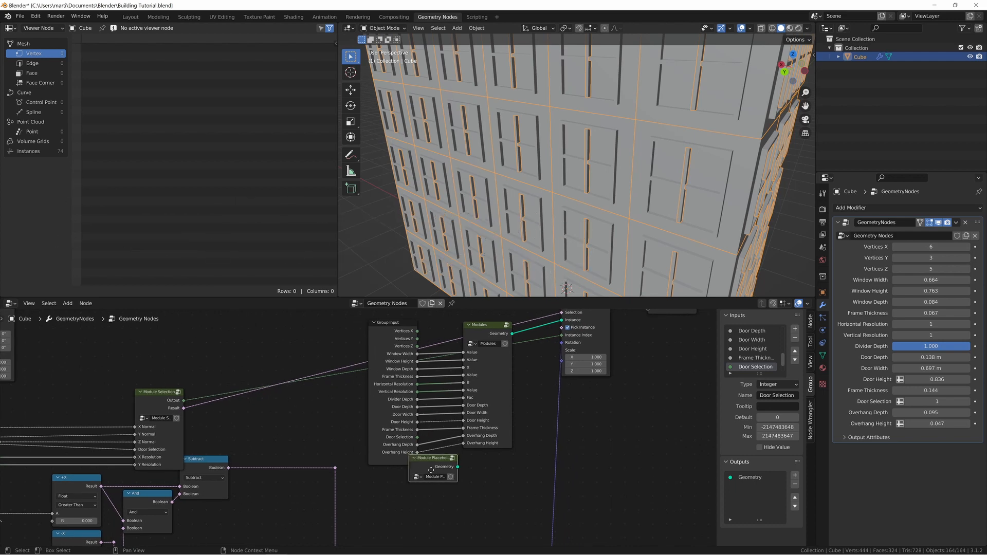
left_click_drag(430, 469, 426, 485)
left_click(507, 473)
Step: Enter the Modules node group and bring its whole node network into view
middle_click_drag(573, 441, 525, 444)
middle_click_drag(329, 455, 493, 356)
middle_click_drag(167, 376, 41, 325)
middle_click_drag(540, 379, 494, 445)
middle_click_drag(546, 362, 507, 425)
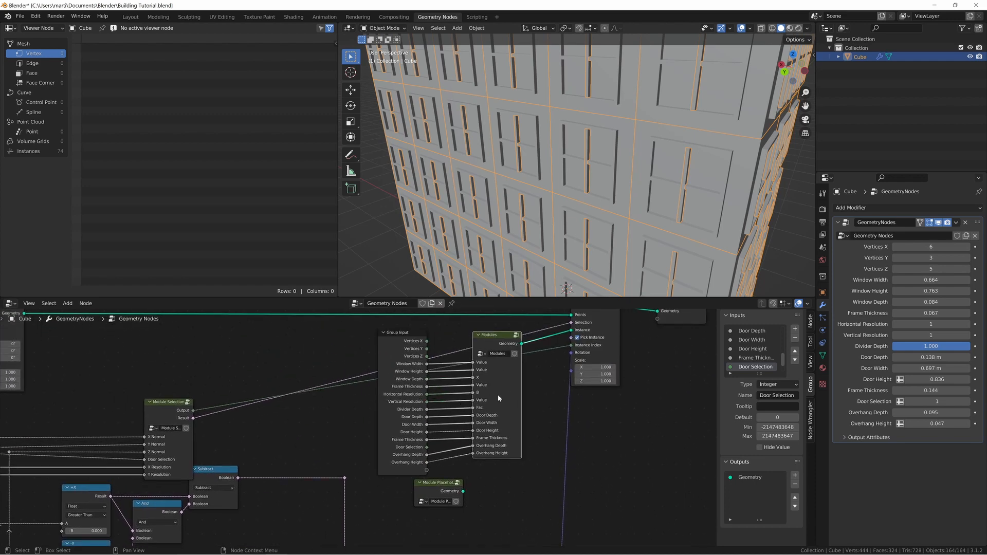
key("Tab")
middle_click_drag(433, 415, 540, 392)
scroll(539, 392, "down", 3)
scroll(539, 393, "down", 1)
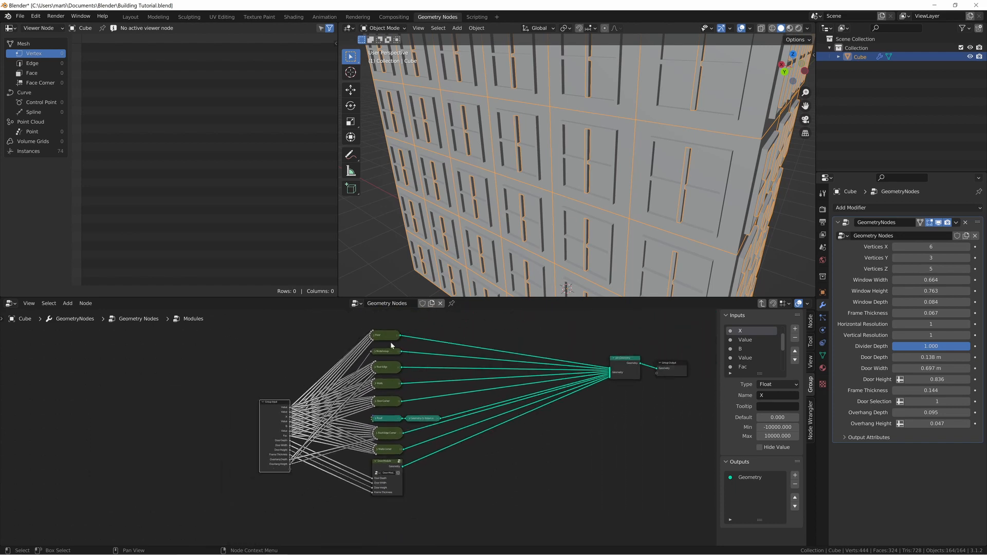
Step: Select the full column of module nodes and scale it along Y to about three quarters of its spacing
left_click_drag(381, 319, 401, 496)
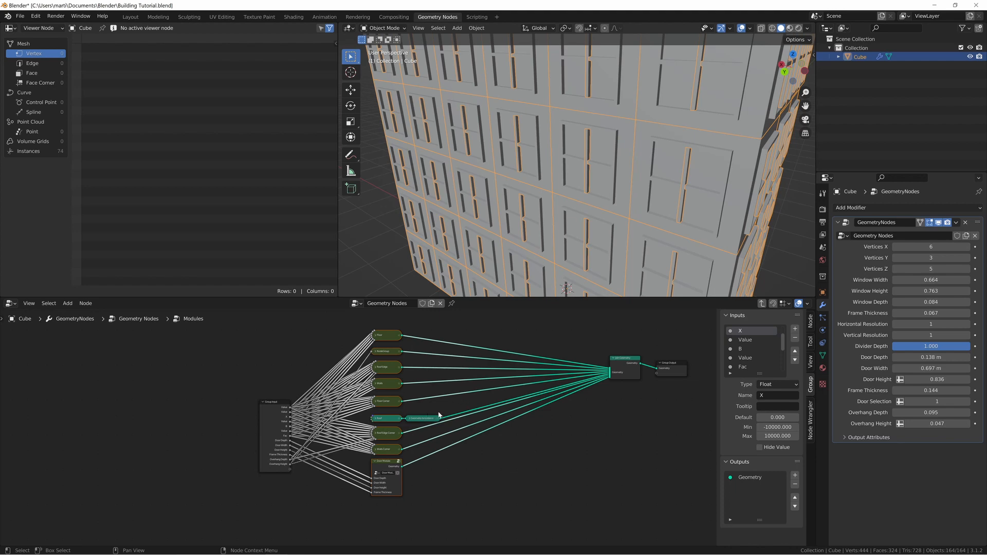
scroll(439, 416, "up", 5)
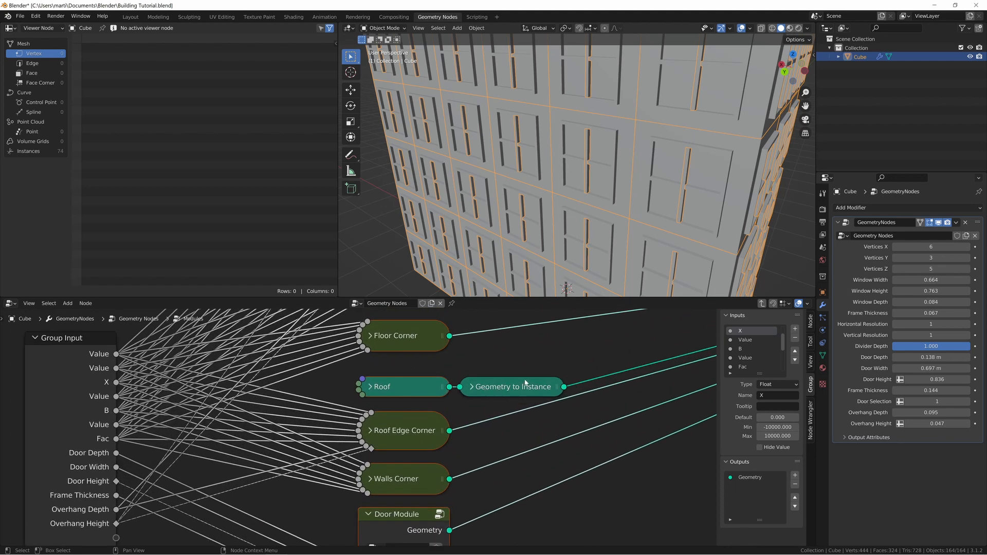
scroll(525, 383, "down", 6)
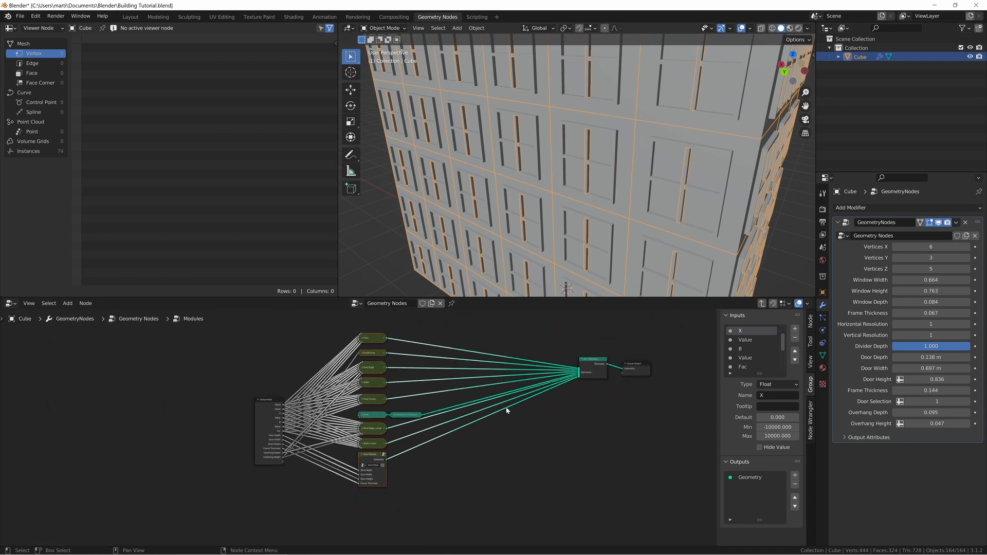
key("s")
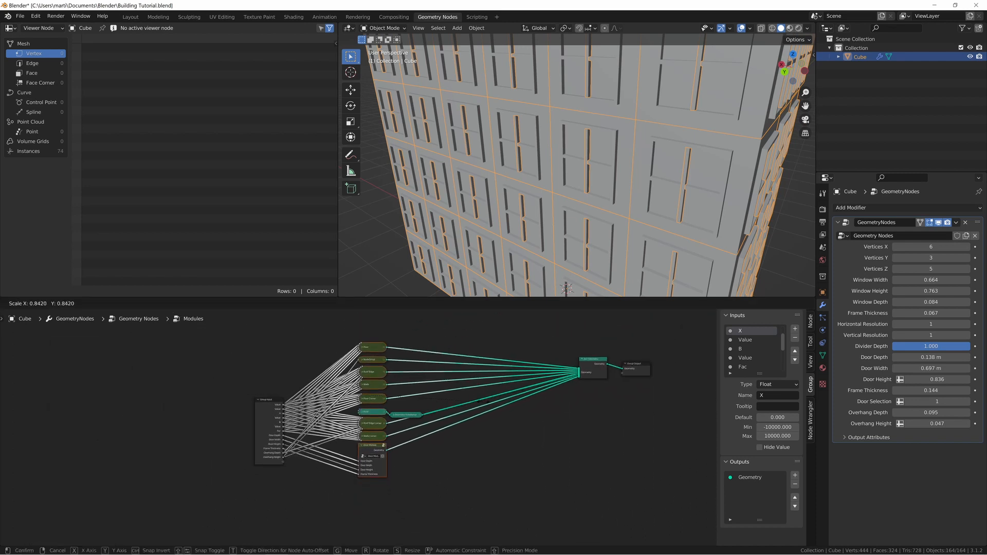
left_click(429, 411)
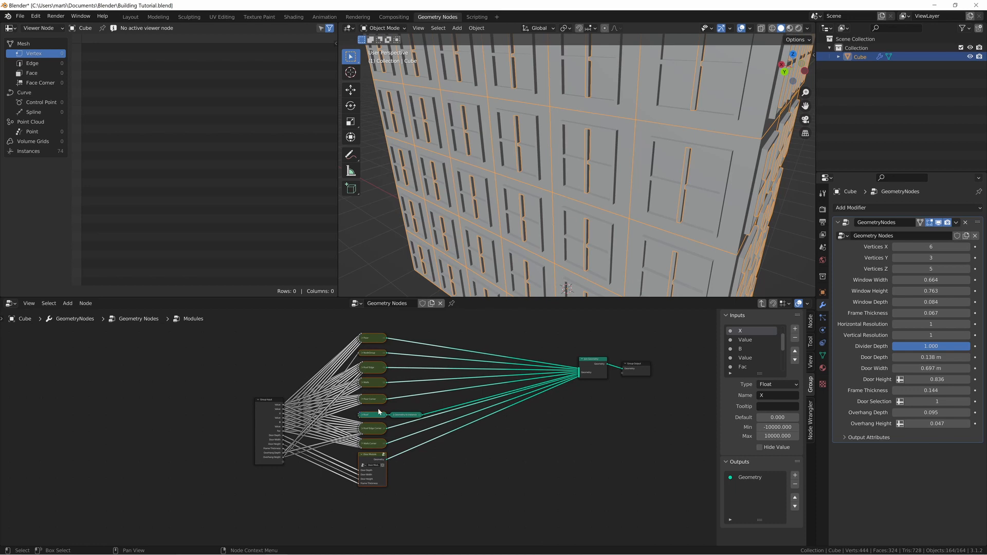
key("s")
key("y")
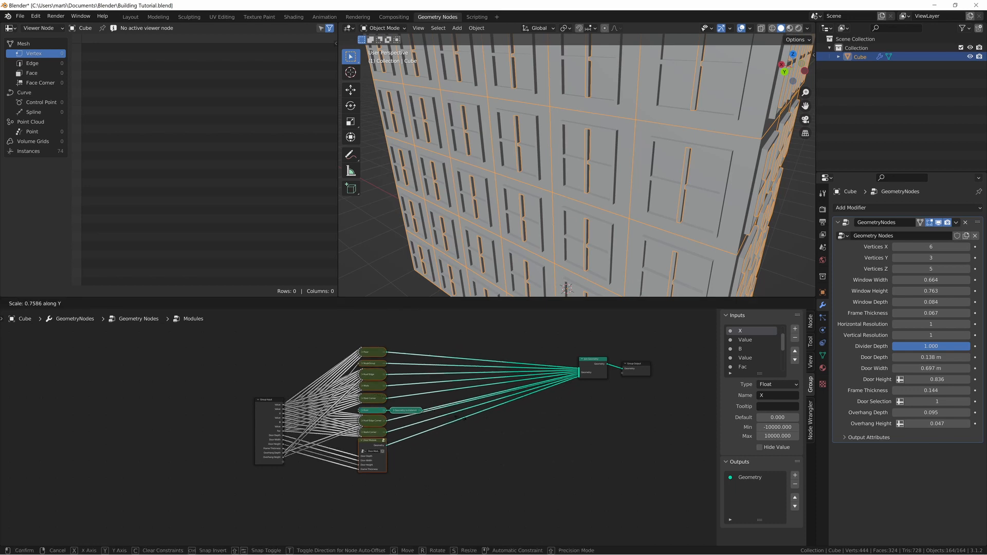
left_click(467, 439)
Step: Expand the NodeGroup node below Floor, rename it Roof, and collapse it again
scroll(467, 436, "up", 2)
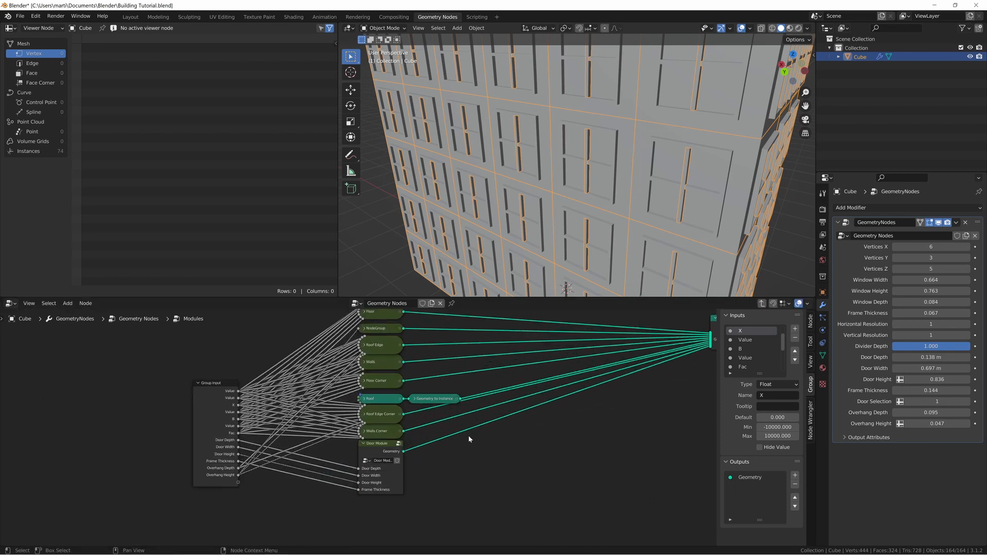
scroll(470, 442, "up", 1)
left_click(371, 336)
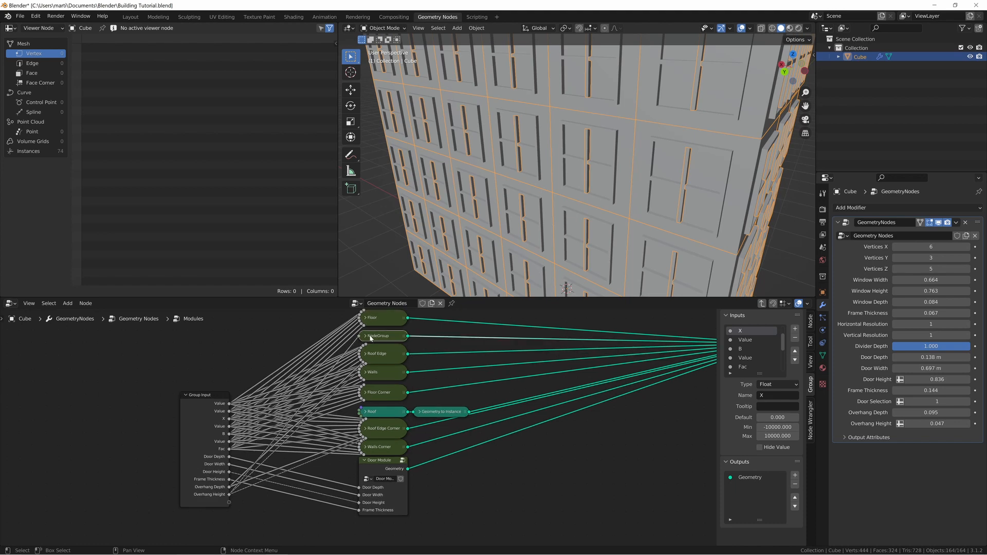
left_click(366, 337)
double_click(385, 355)
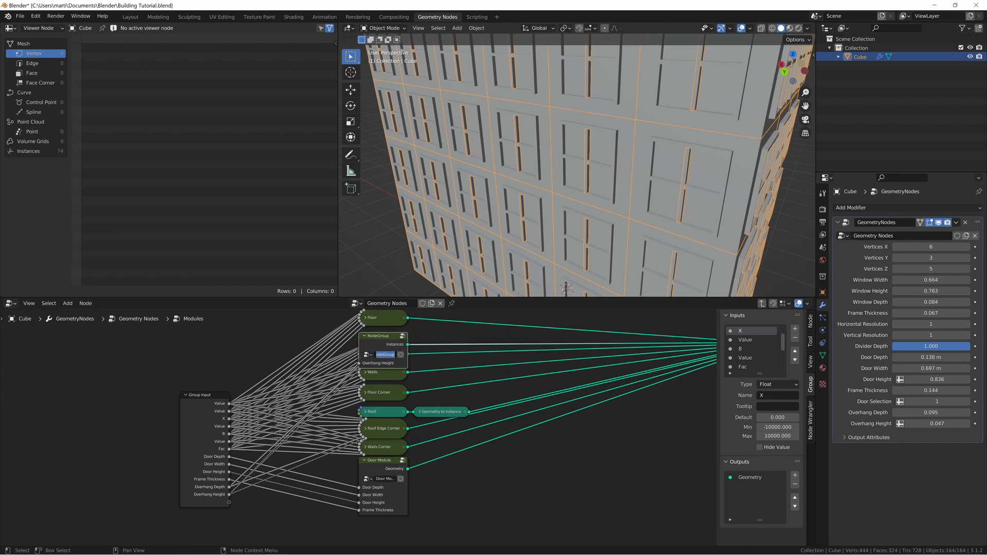
type("Roof")
key("Return")
key("Tab")
key("Tab")
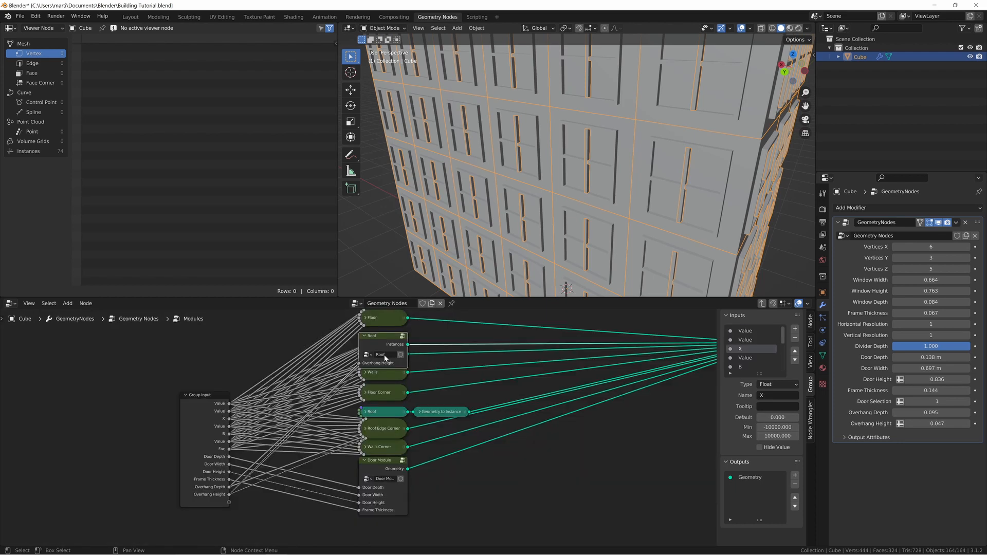
key("h")
middle_click_drag(477, 338, 469, 346)
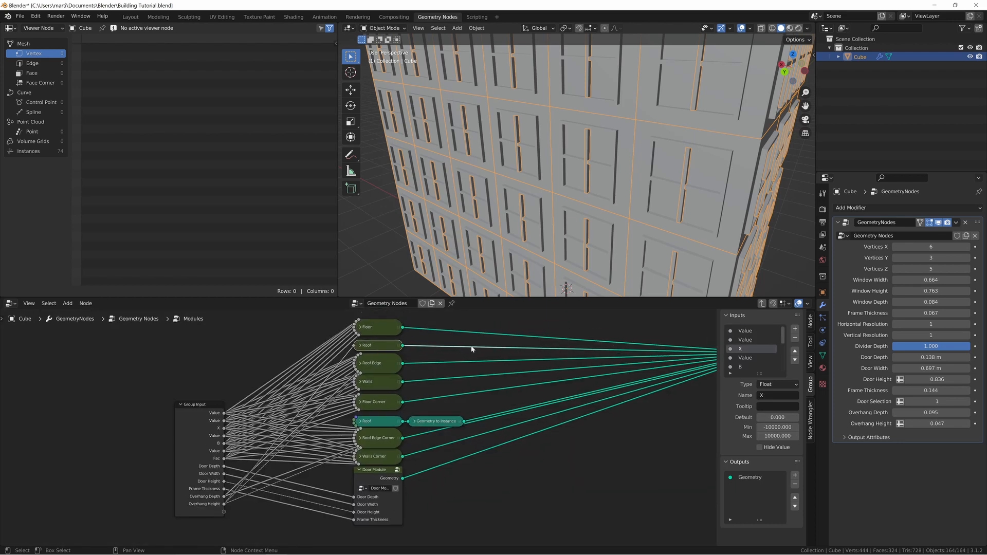
Step: Collapse the Door Module node at the lower end of the module column
middle_click_drag(280, 401, 278, 400)
left_click(371, 475)
key("h")
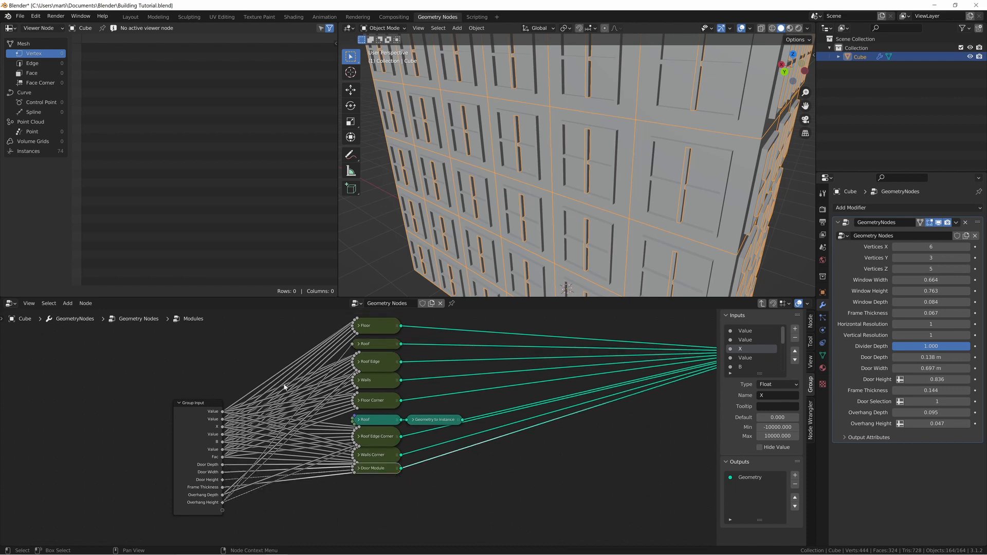
middle_click_drag(284, 387, 284, 392)
left_click(367, 332)
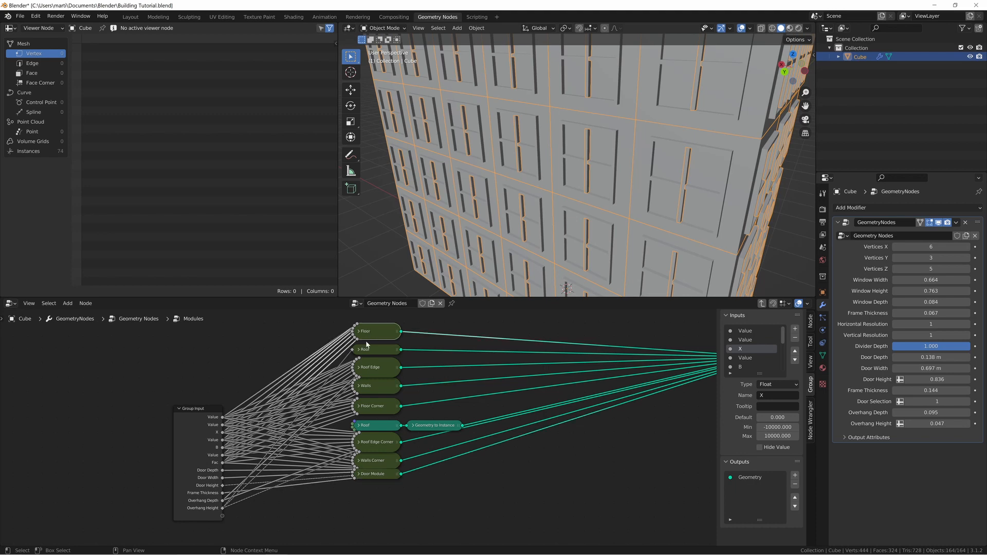
left_click(202, 442)
key("Tab")
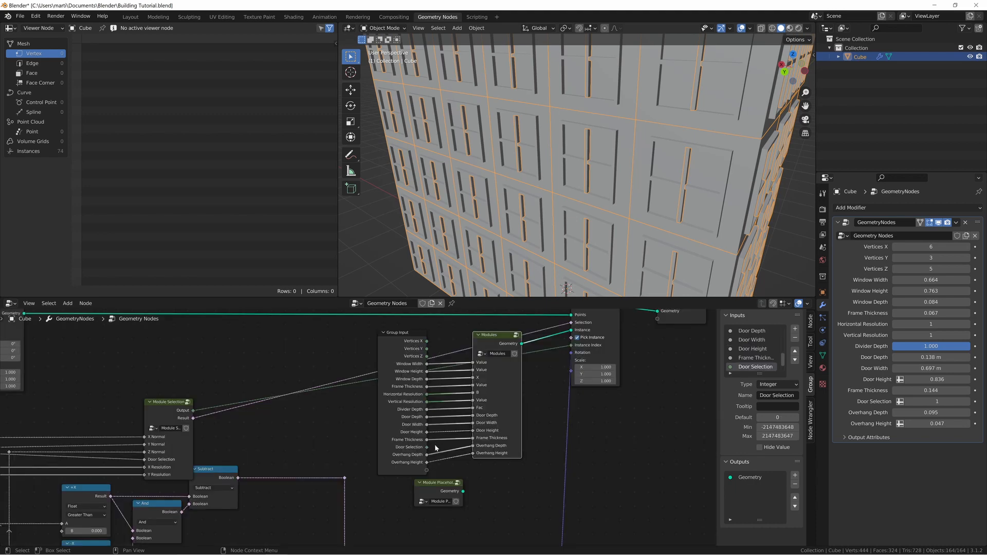
key("Tab")
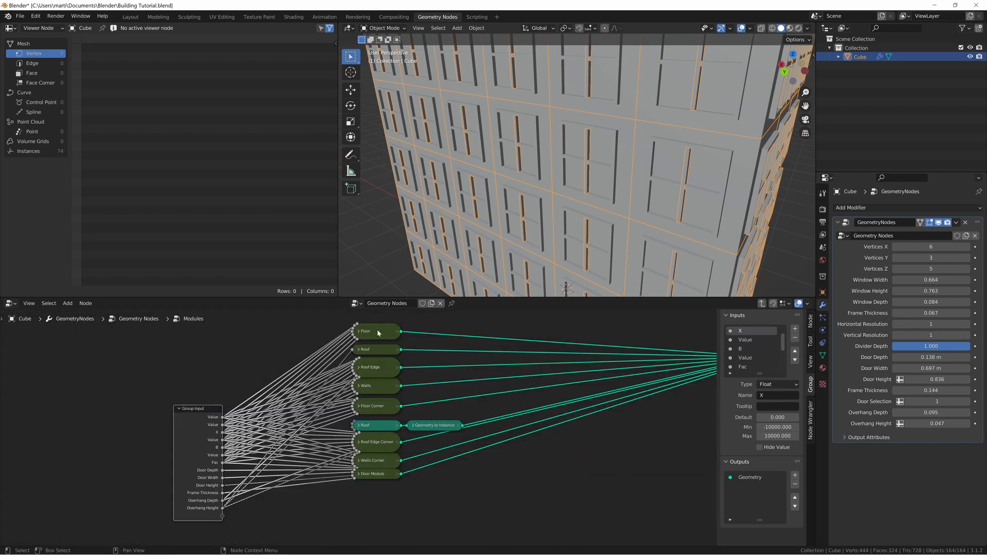
Step: Enter the Door Module node group and move its four reroute points up beside the Group Input node
left_click(377, 472)
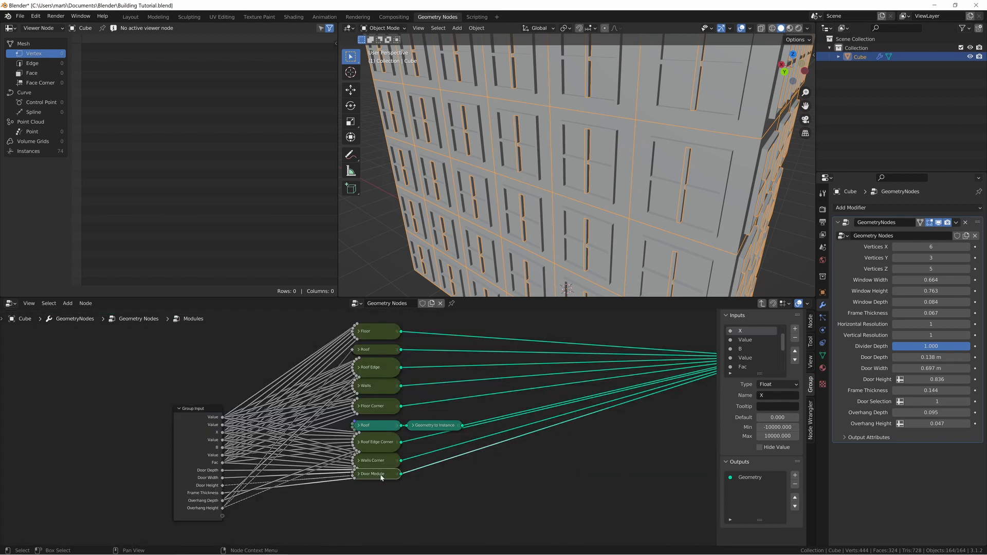
key("Tab")
middle_click_drag(208, 438, 328, 425)
scroll(294, 442, "up", 6)
left_click_drag(330, 349, 293, 474)
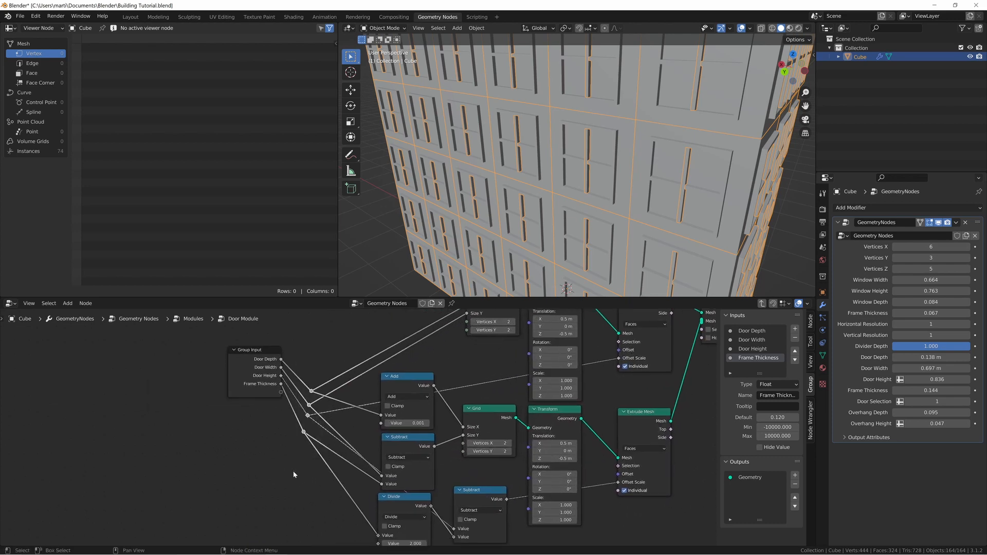
key("s")
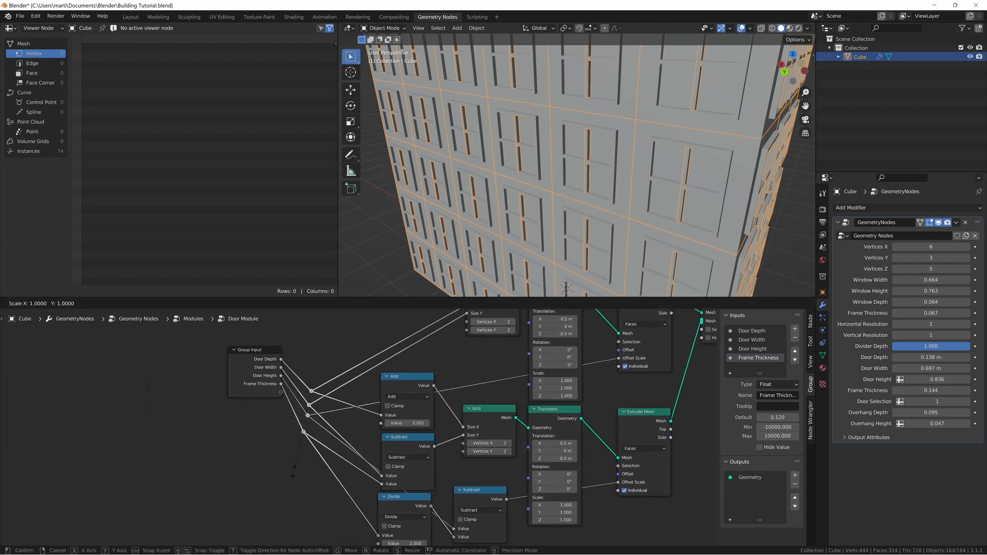
left_click(293, 430)
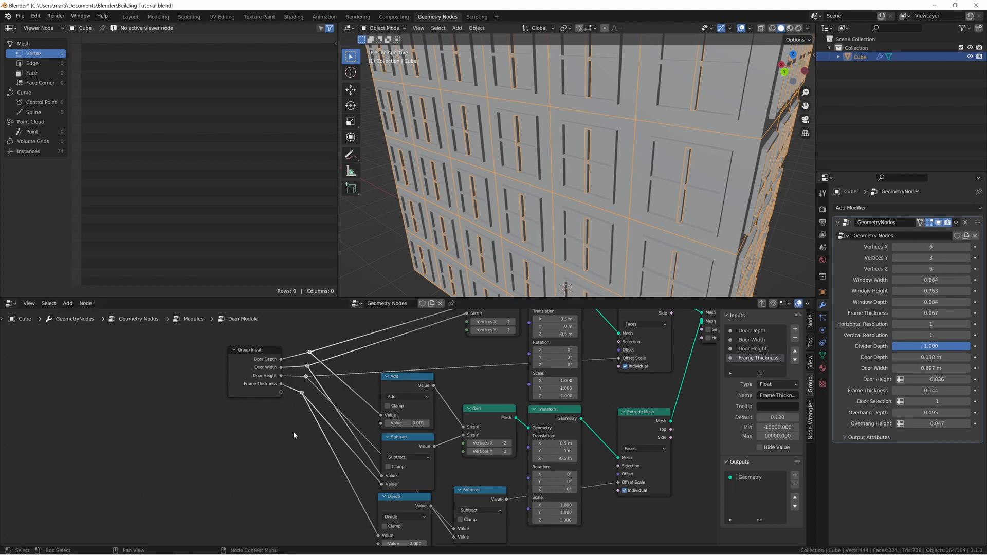
Step: Arrange the reroute points in a staggered row, each level with its own Group Input socket
scroll(308, 428, "up", 7)
middle_click_drag(324, 426, 328, 436)
left_click_drag(291, 358, 279, 388)
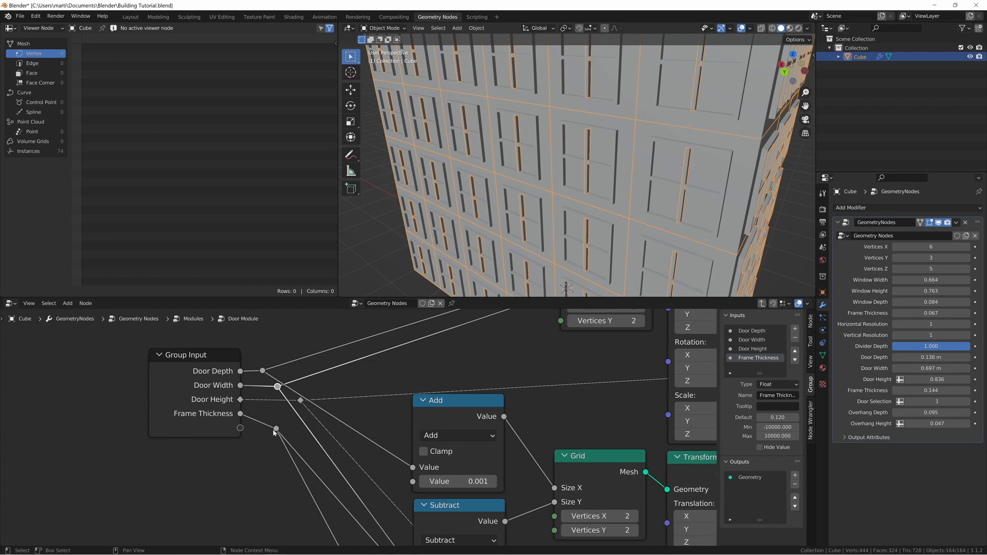
left_click_drag(275, 428, 320, 415)
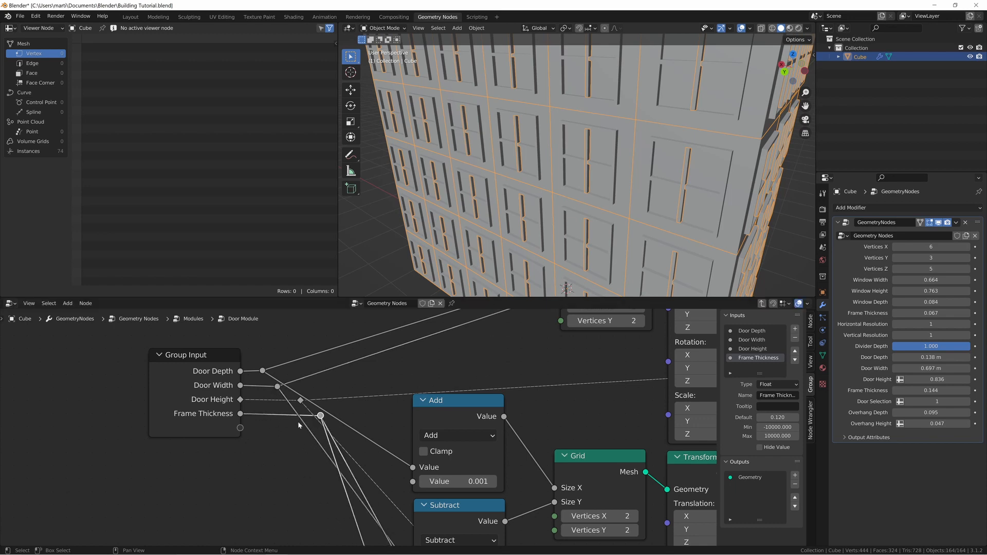
Step: Move Group Output closer to Geometry to Instance and raise the mesh primitive node feeding Join Geometry above Mesh Boolean
scroll(340, 405, "down", 6)
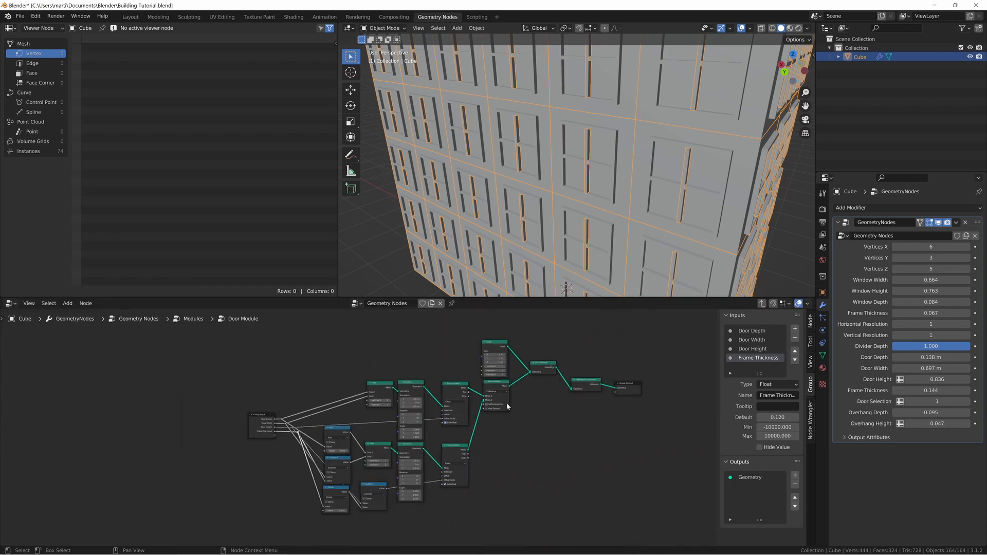
middle_click_drag(517, 398, 465, 417)
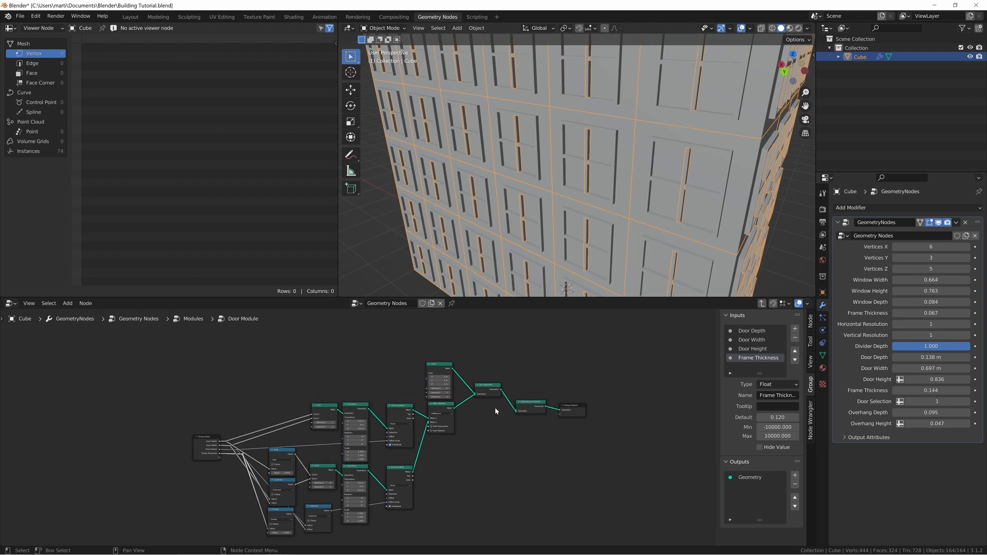
left_click_drag(560, 414, 551, 410)
left_click_drag(436, 368, 440, 342)
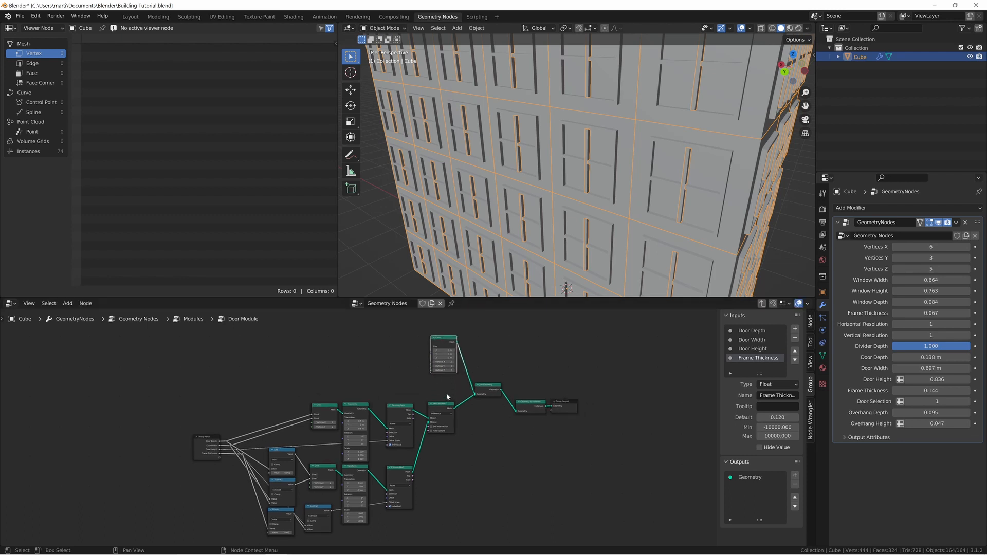
Step: Align the Extrude Mesh, Transform, Grid/Subtract and Add/Subtract/Divide nodes into straight columns by scaling each column to 0 along X
scroll(444, 473, "up", 3)
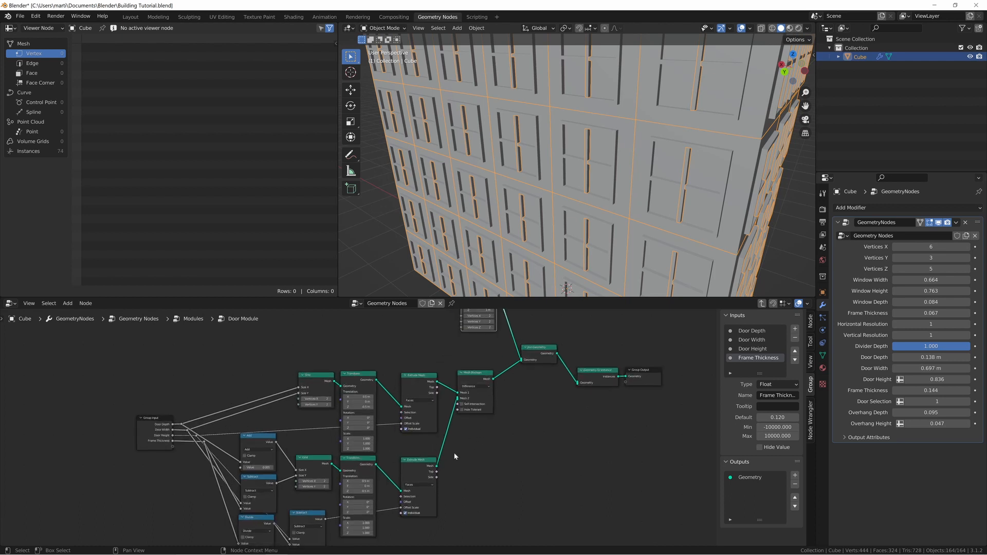
left_click_drag(395, 357, 421, 495)
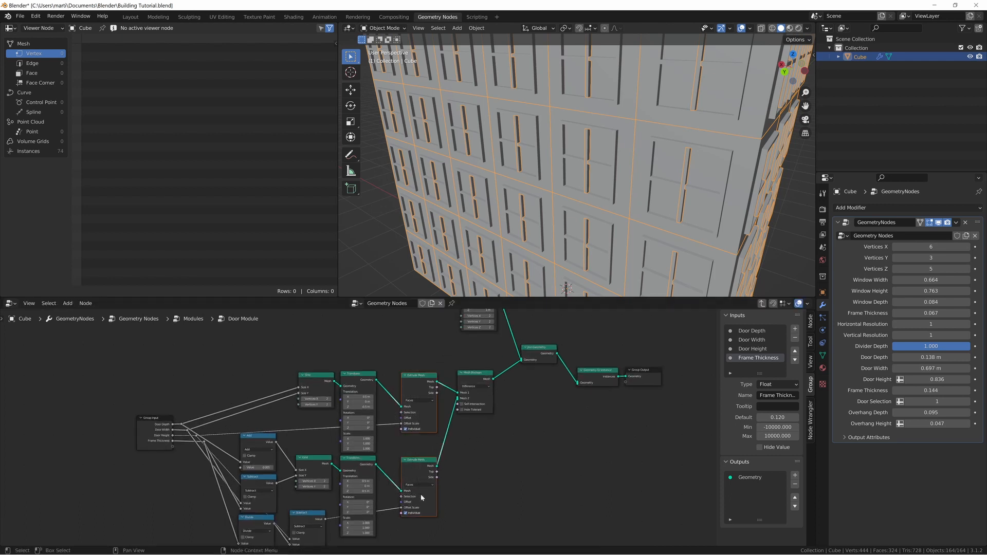
left_click_drag(364, 353, 362, 485, "shift")
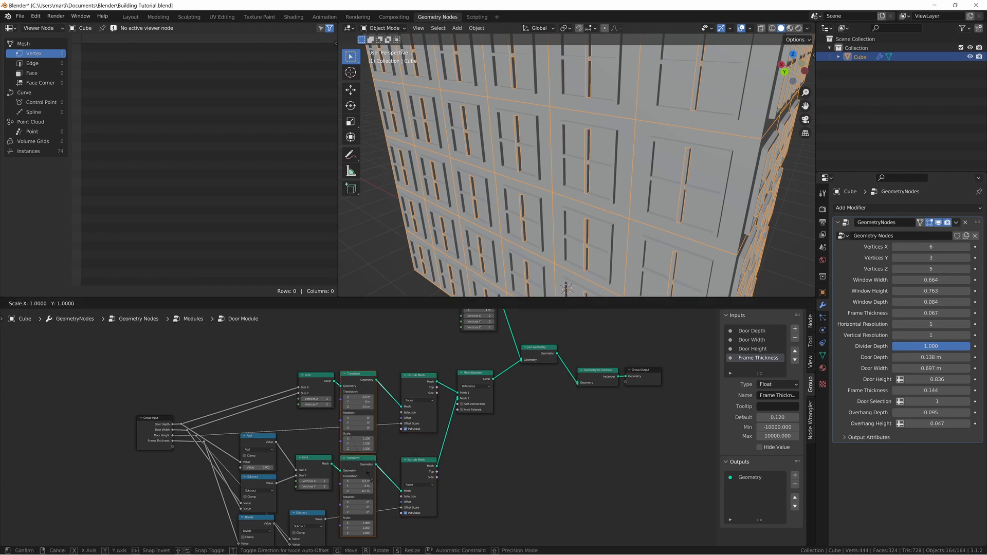
left_click_drag(321, 350, 311, 526)
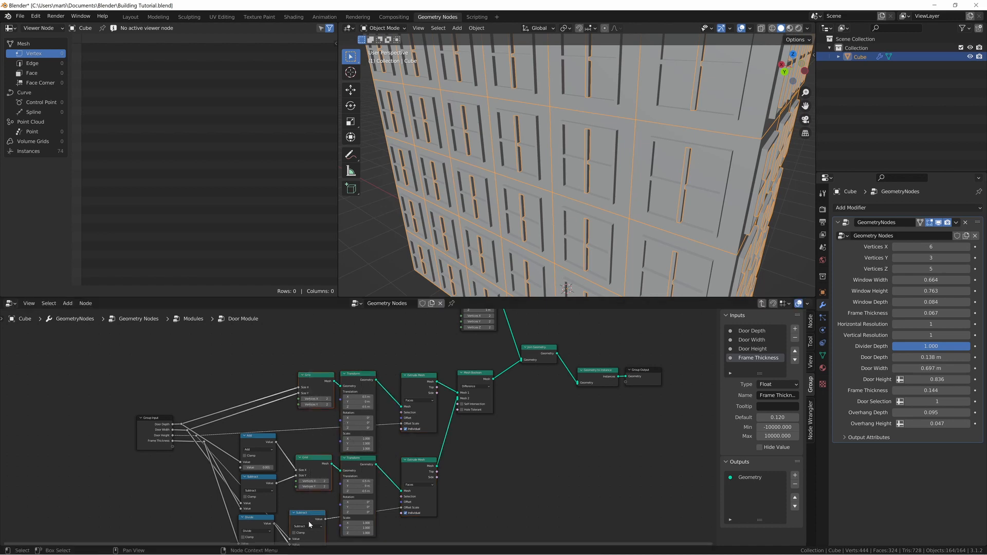
key("s")
key("x")
key("0")
key("Return")
middle_click_drag(313, 418, 326, 382)
left_click_drag(289, 368, 259, 480)
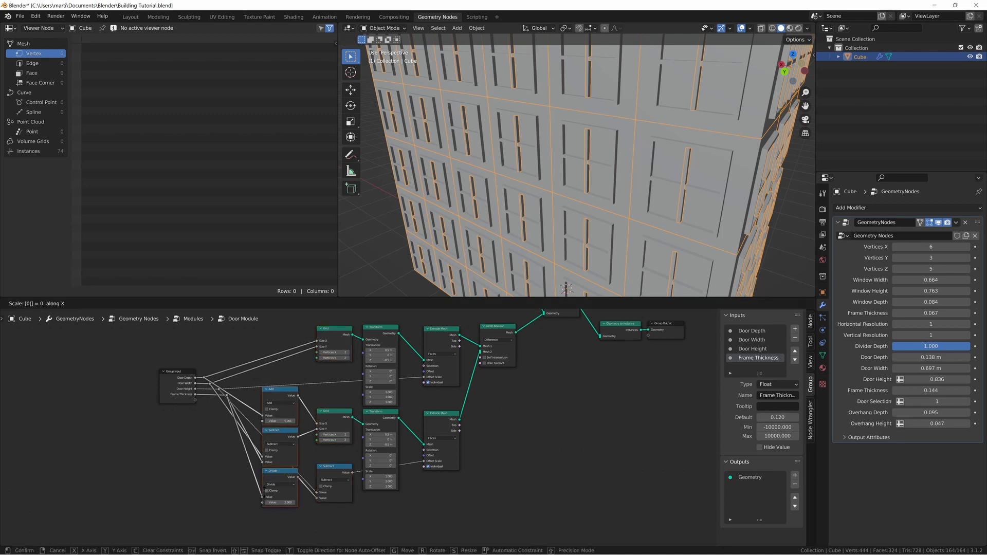
Step: Examine the upper Grid node's settings and the door opening on the building's ground floor
middle_click_drag(609, 390, 536, 432)
left_click(289, 366)
scroll(293, 365, "up", 4)
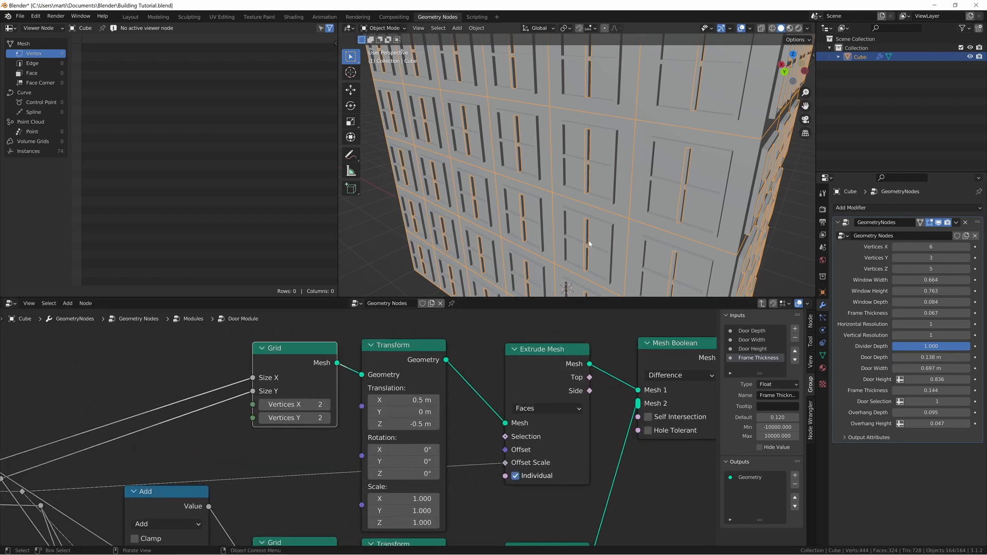
scroll(635, 246, "down", 8)
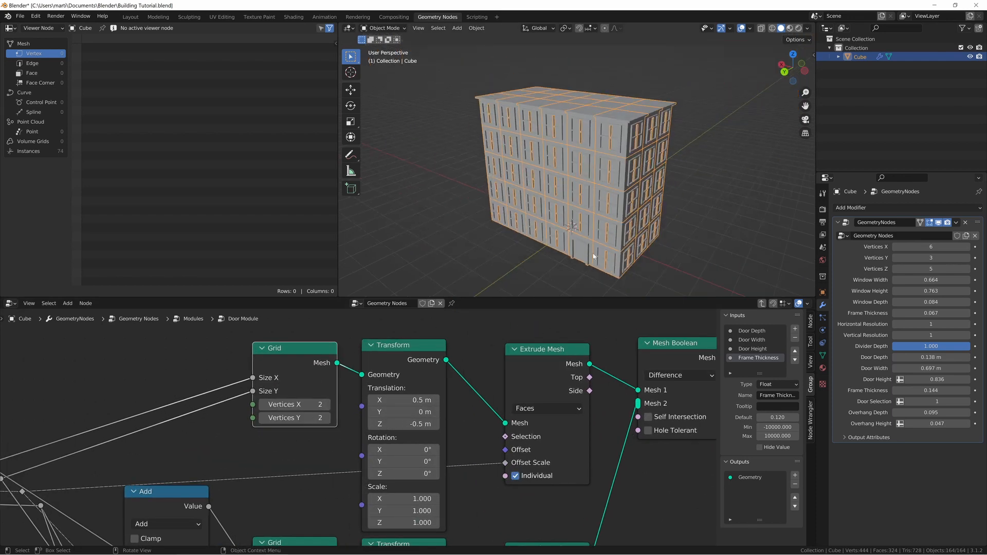
scroll(593, 255, "up", 8)
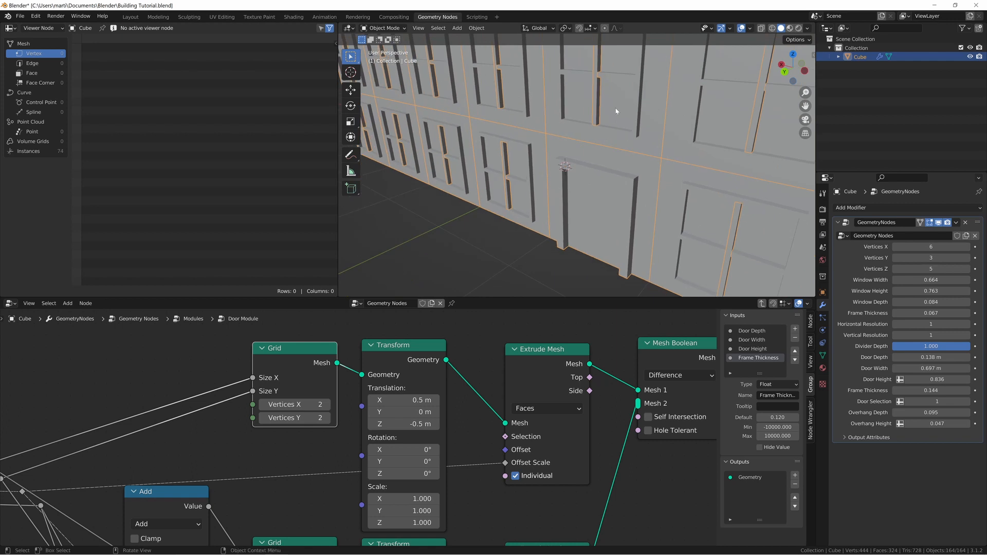
scroll(616, 111, "up", 3)
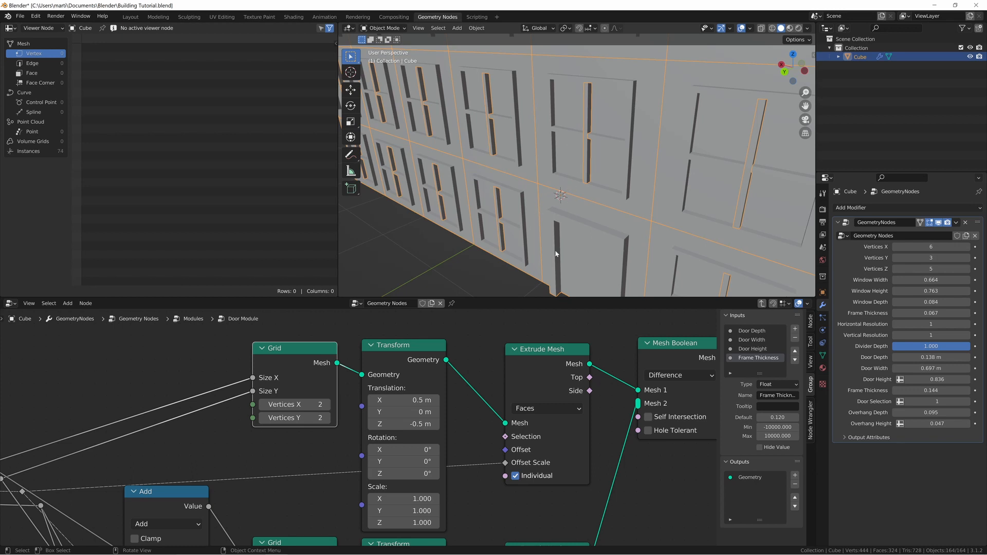
middle_click_drag(554, 291, 546, 233, "shift")
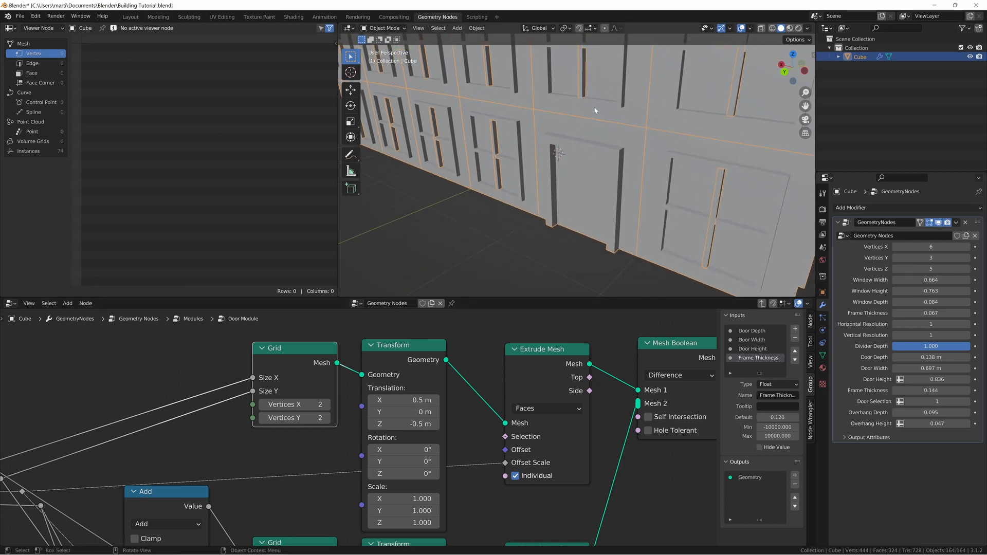
middle_click_drag(619, 79, 566, 77, "shift")
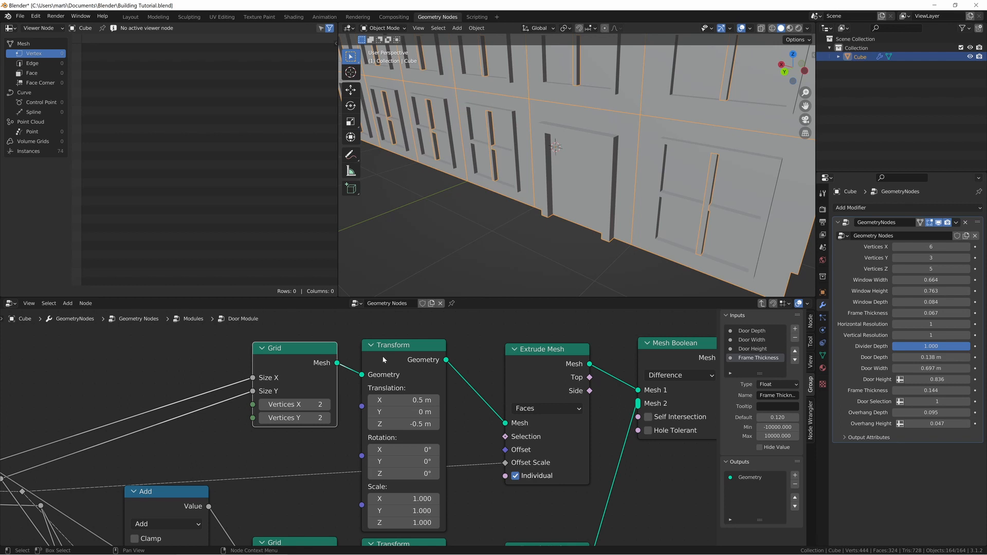
Step: Examine the upper and lower Grid, Transform and Extrude Mesh chains that lead into Mesh Boolean
middle_click_drag(325, 427, 317, 405)
middle_click_drag(317, 415, 318, 402)
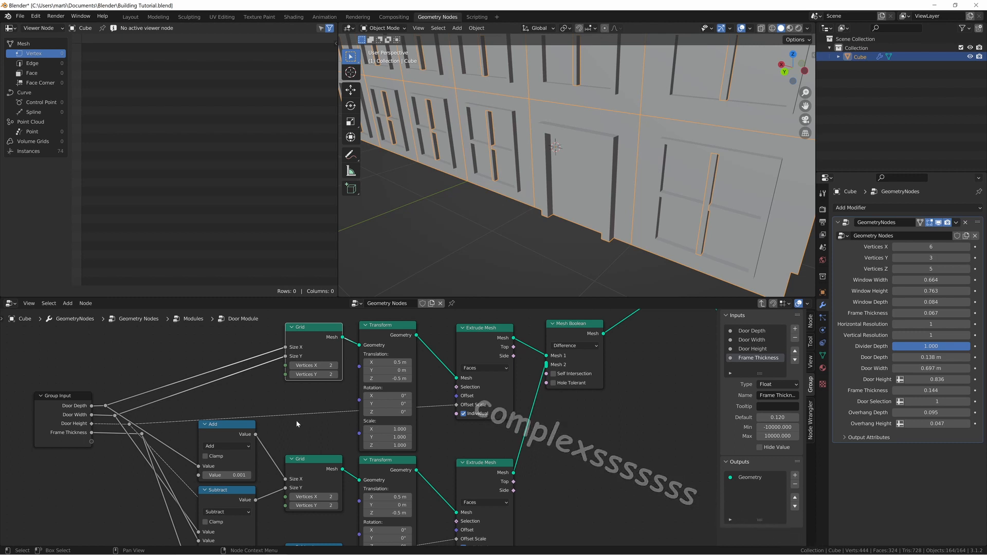
middle_click_drag(287, 402, 357, 348)
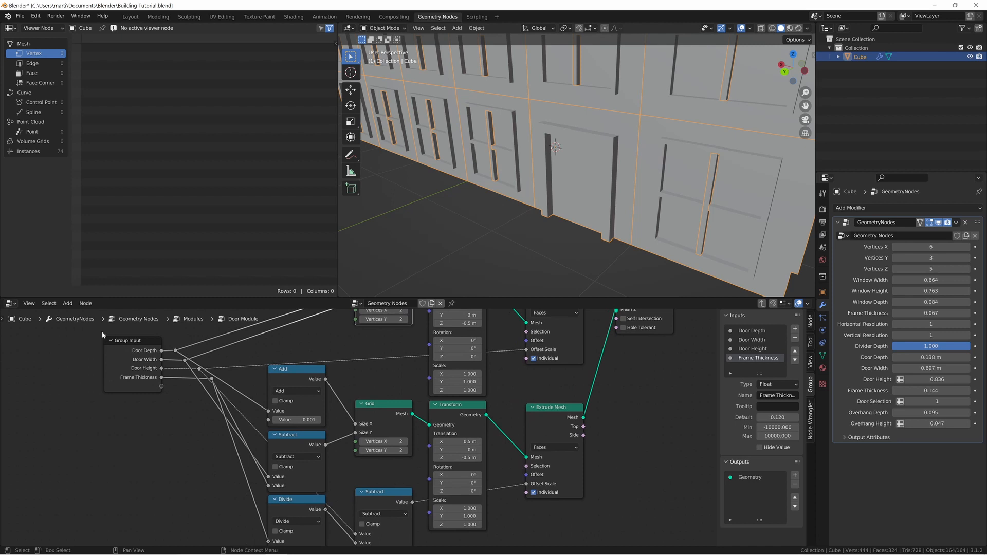
scroll(213, 402, "down", 3)
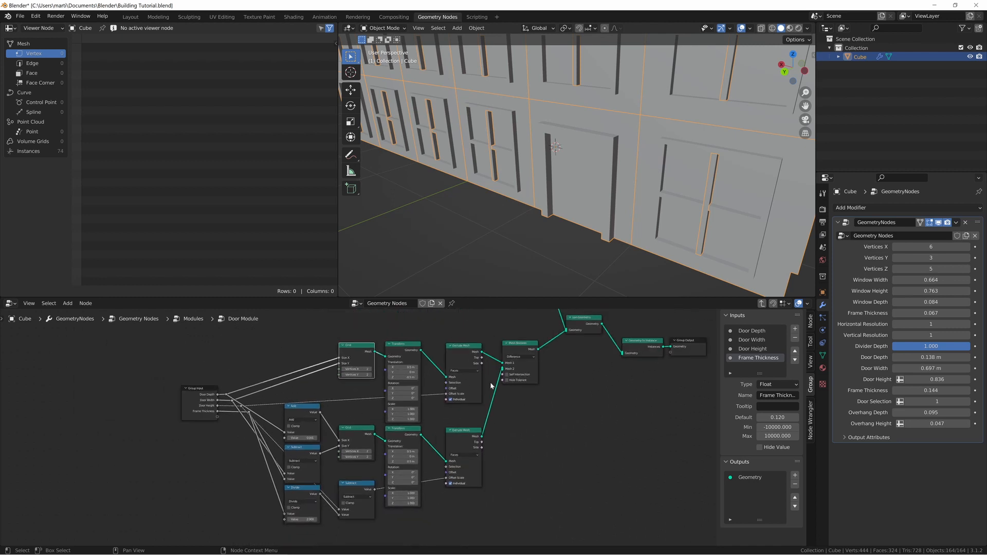
left_click_drag(357, 335, 521, 388)
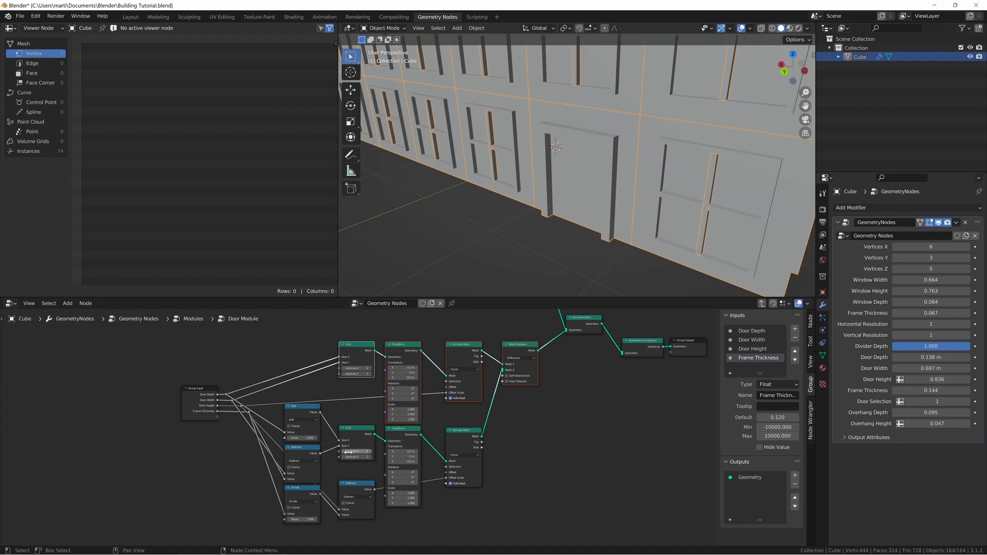
left_click_drag(489, 445, 348, 439)
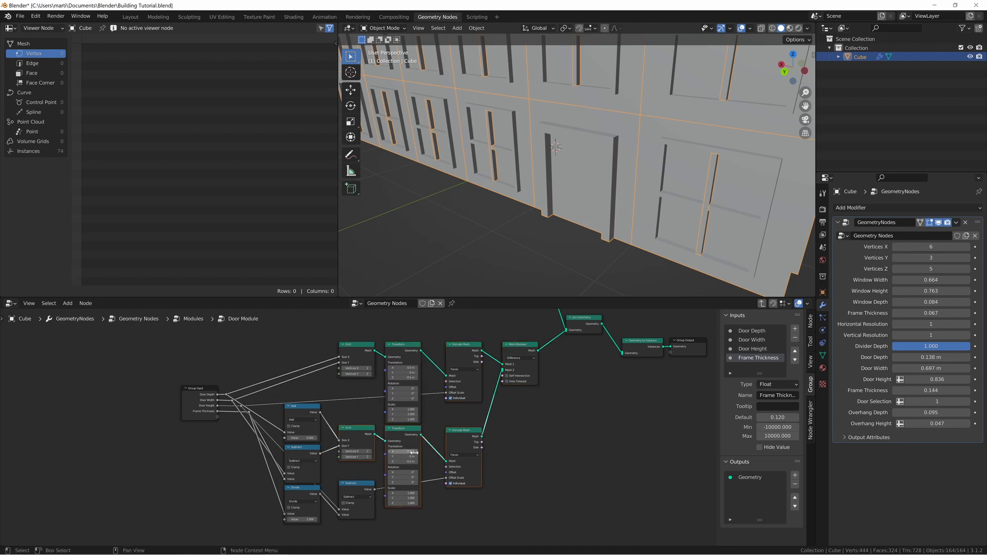
left_click(472, 505)
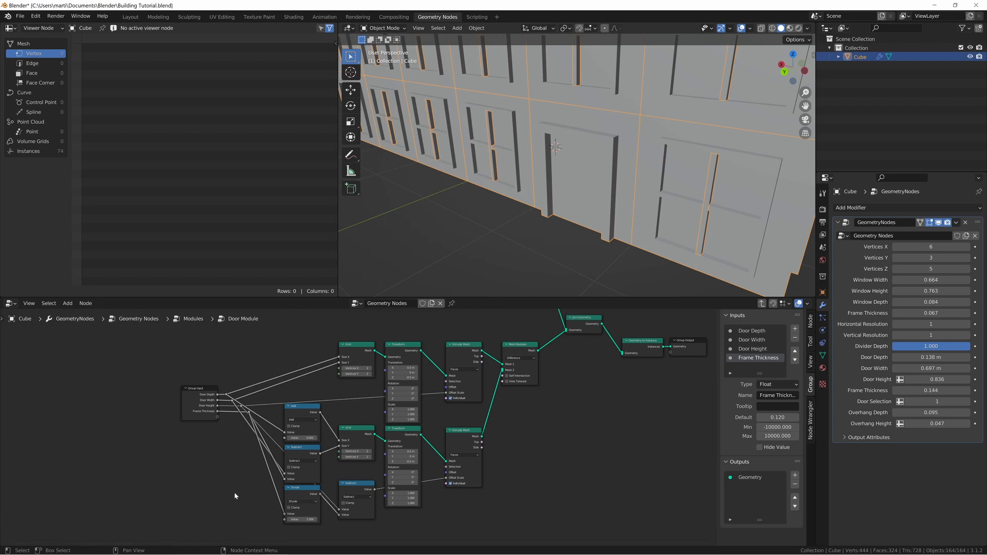
Step: Move the Divide node down, and lower the Add and Subtract nodes above it along Y beside the lower Grid node
middle_click_drag(236, 493, 241, 447)
left_click(306, 445)
left_click_drag(307, 445, 306, 479)
left_click_drag(311, 347, 310, 426)
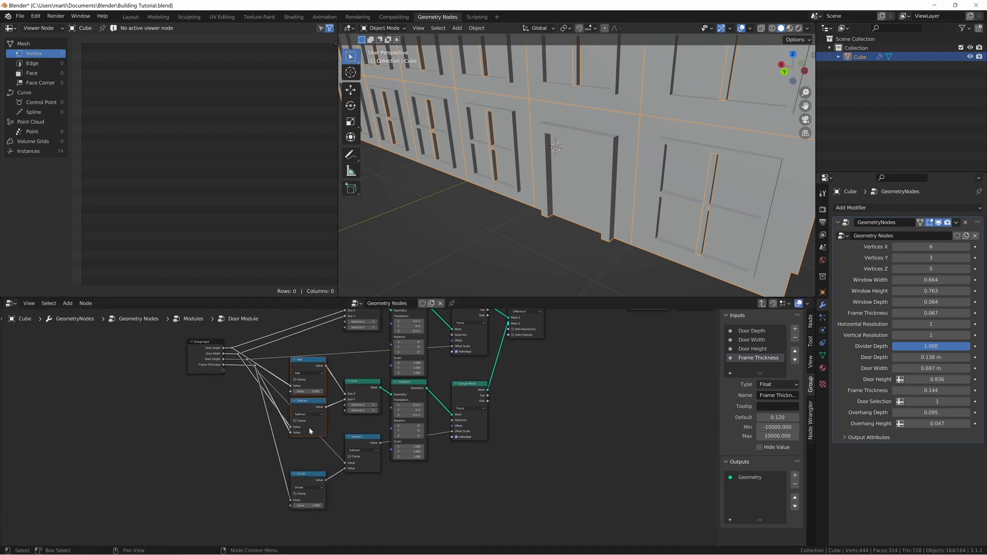
key("g")
key("y")
left_click(339, 437)
Step: Align the Add, lower Grid, Transform and Extrude Mesh nodes in one row by scaling them to 0 along Y
left_click_drag(529, 388, 288, 396)
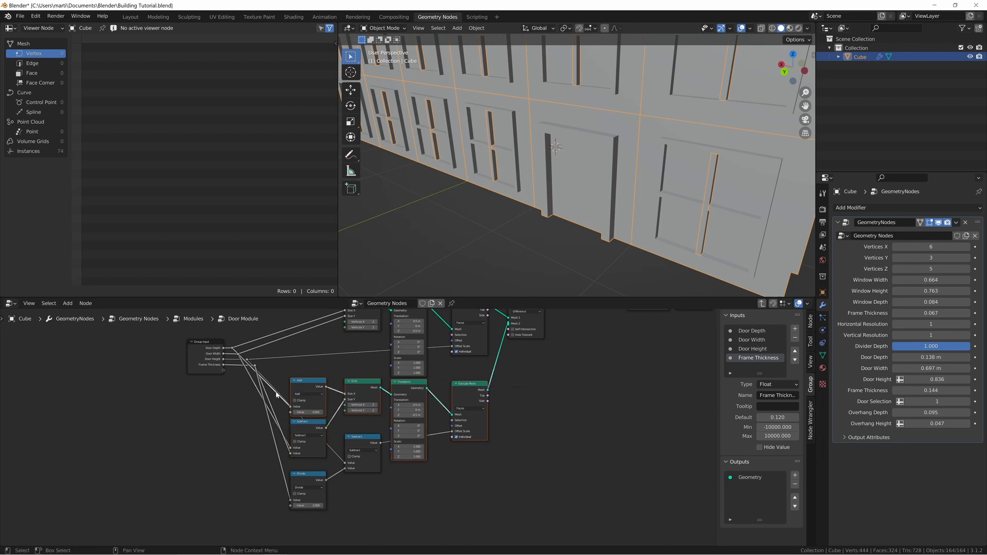
key("s")
key("y")
key("0")
key("Return")
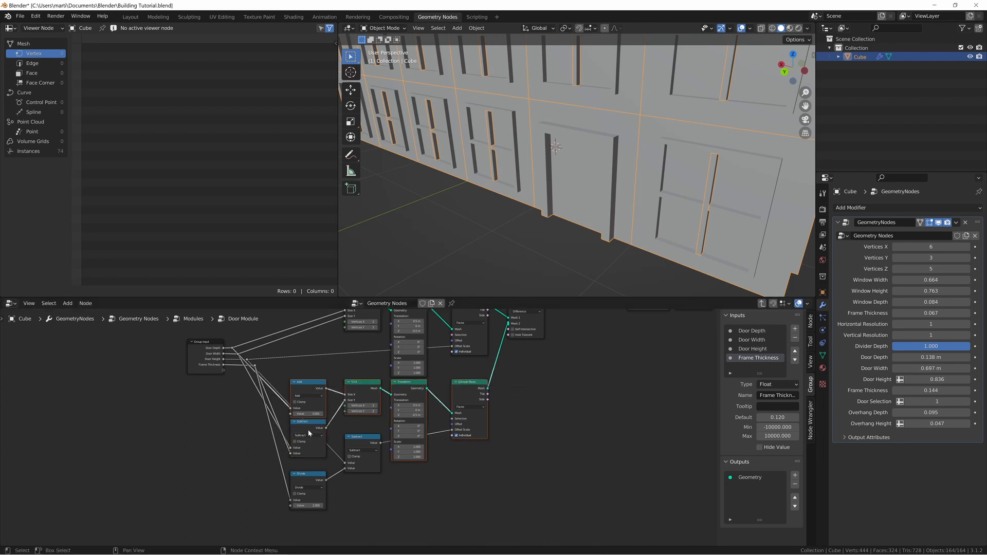
Step: Align the two Subtract nodes in one row by scaling them to 0 along Y
left_click_drag(278, 438, 352, 462)
key("s")
key("y")
key("0")
key("Return")
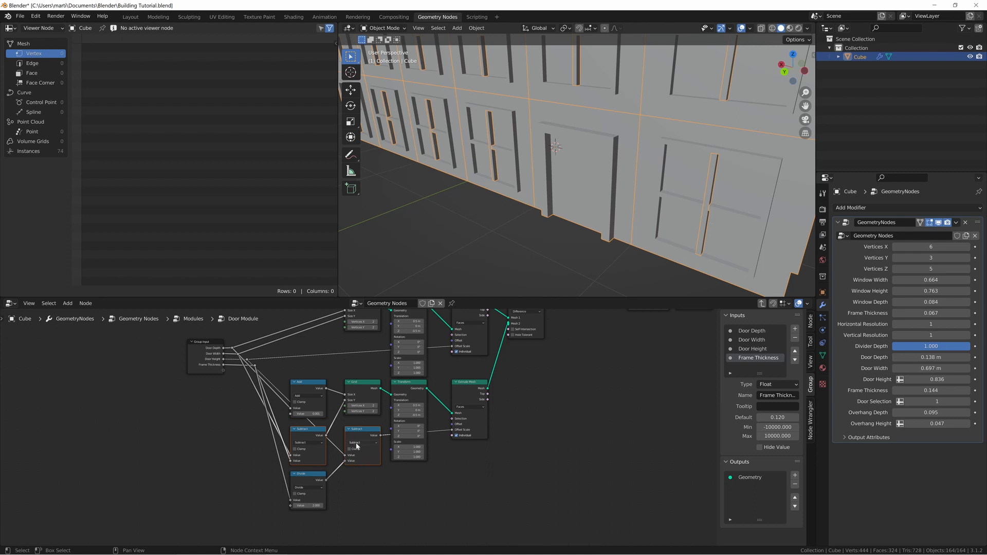
Step: Place the second Subtract node beside Divide, then shift both along X beneath the lower Grid and Transform nodes
left_click(358, 446)
left_click_drag(357, 446, 350, 489)
left_click_drag(250, 483, 411, 505)
key("g")
key("x")
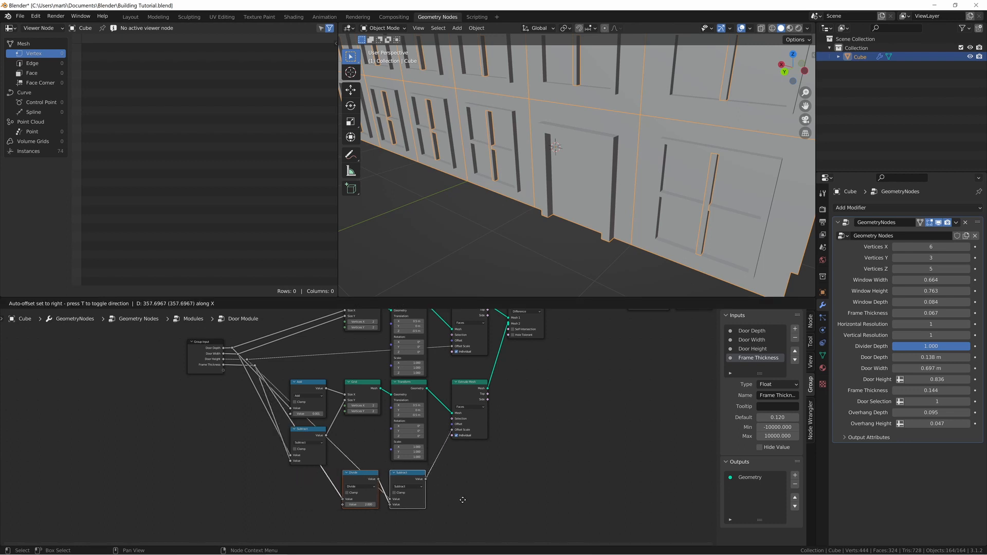
left_click(465, 498)
scroll(354, 478, "down", 2)
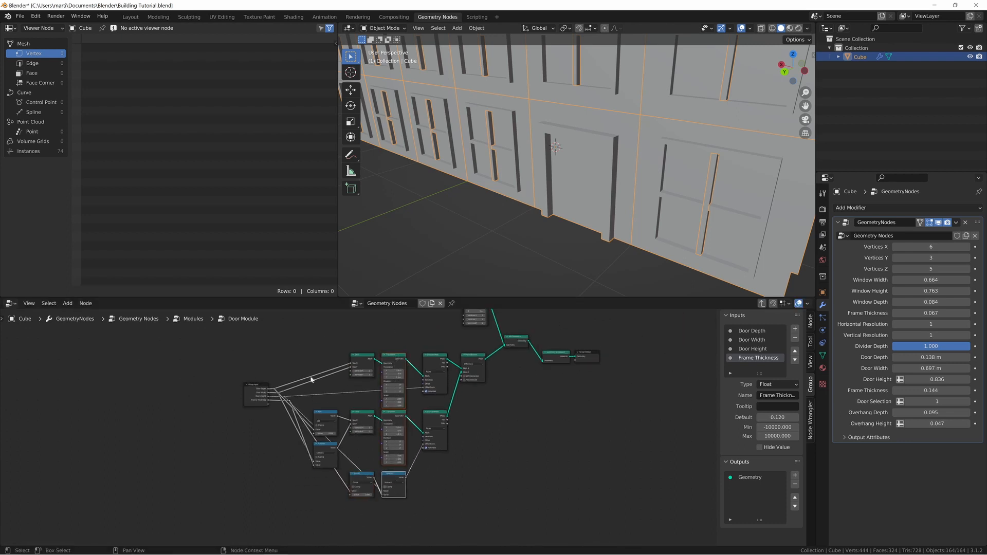
Step: Align the two Grid nodes and the Divide node in one column by scaling them to 0 along X
left_click_drag(356, 332, 366, 486)
key("s")
key("x")
key("0")
key("Return")
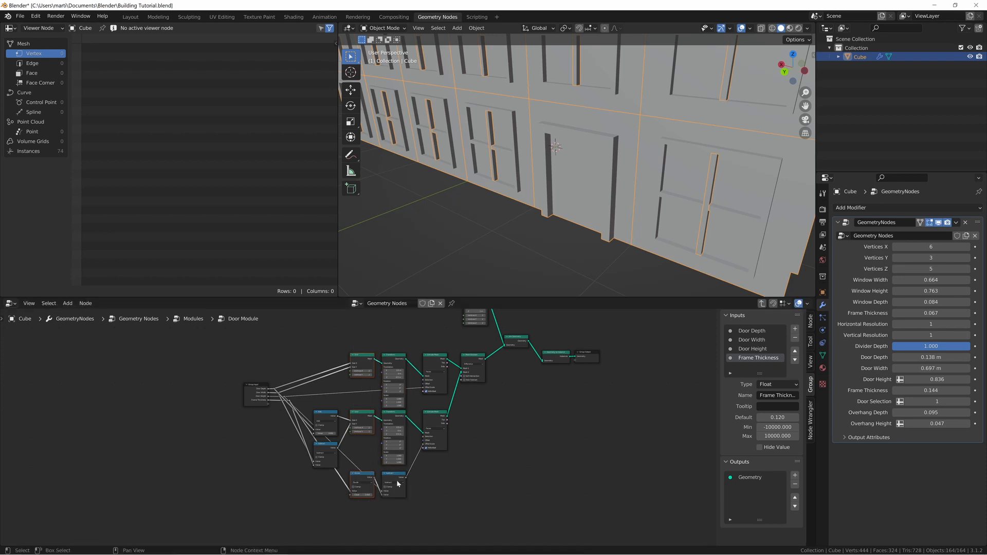
scroll(292, 427, "up", 3)
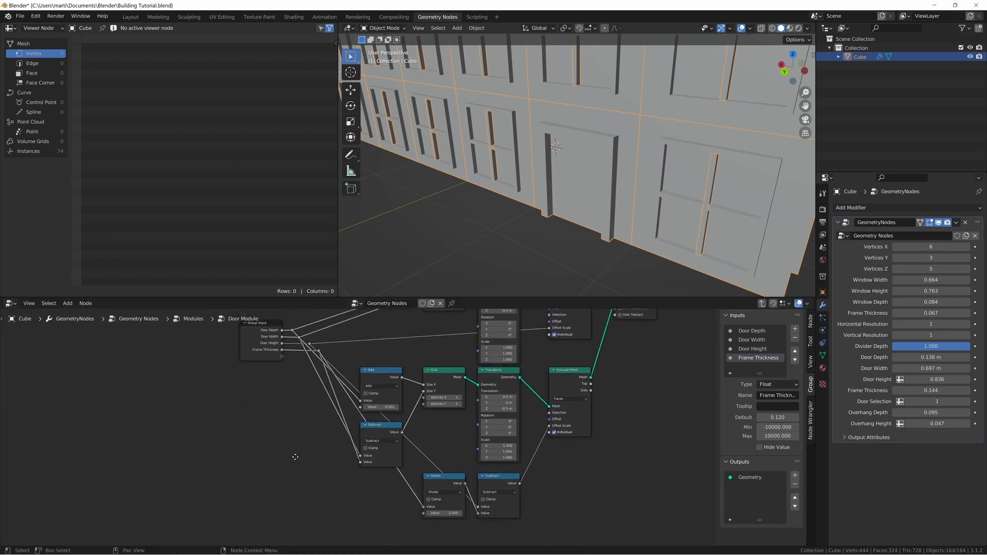
Step: Move the upper Grid, Transform, Extrude Mesh and Mesh Boolean nodes up along Y, away from the lower row
scroll(334, 467, "down", 3)
scroll(426, 455, "up", 2)
middle_click_drag(384, 340, 376, 390)
left_click_drag(373, 357, 560, 426)
key("g")
key("y")
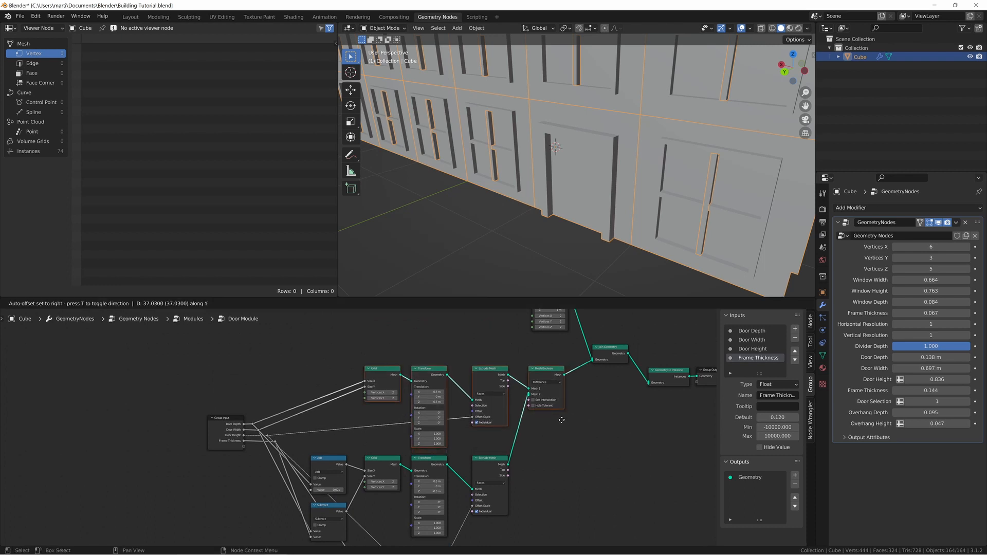
left_click(560, 419)
Step: Lower the Group Input node along Y until it sits beside the Add and first Subtract nodes
left_click_drag(187, 396, 282, 470)
middle_click_drag(264, 465, 281, 395)
key("g")
key("y")
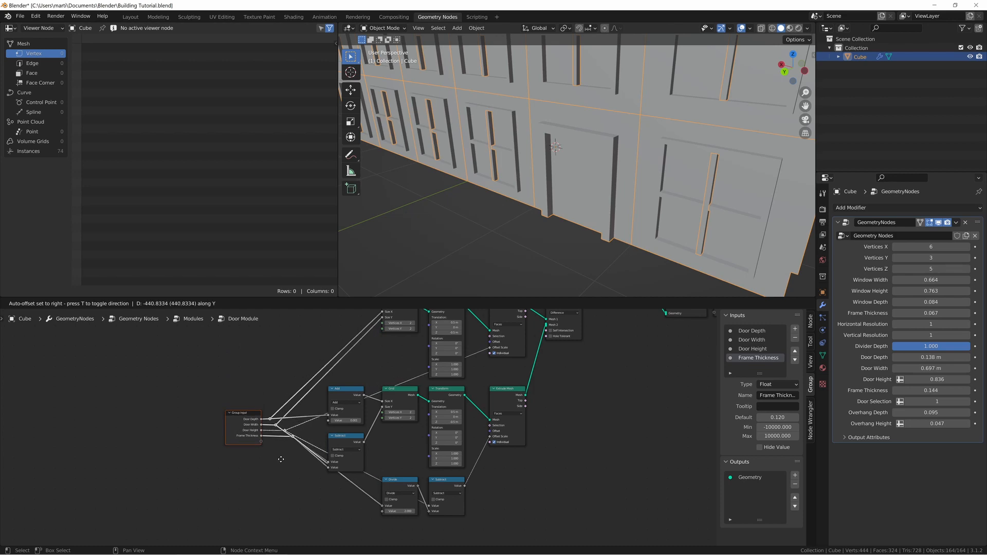
left_click(276, 446)
Step: Level the Door Depth reroute with its Group Input socket along Y
scroll(298, 490, "up", 3)
scroll(298, 490, "up", 4)
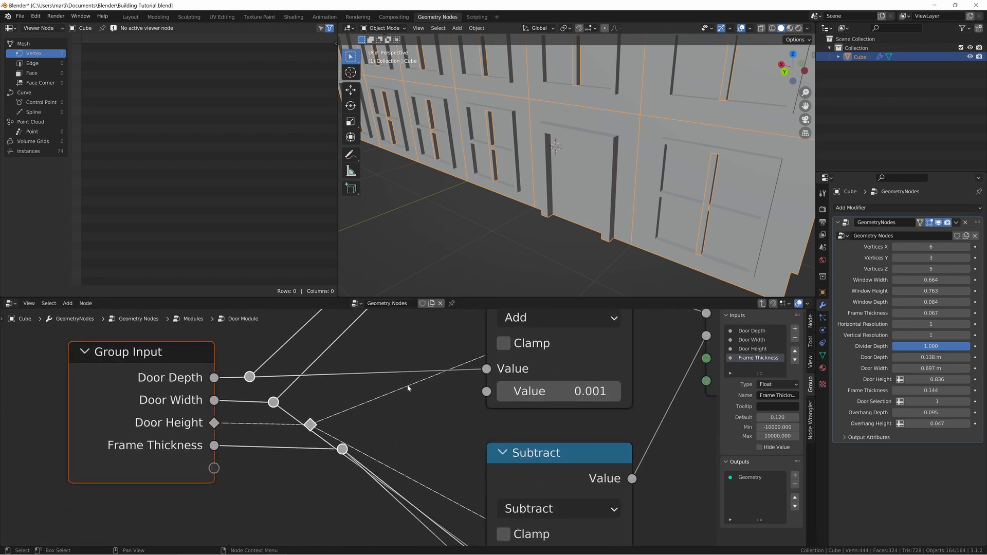
middle_click_drag(236, 427, 261, 358)
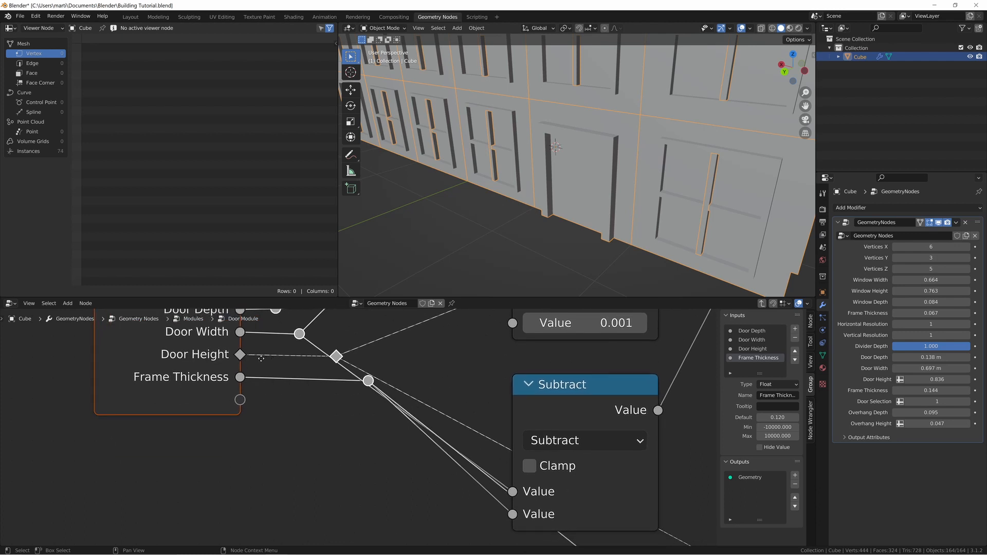
left_click(276, 312)
key("g")
key("y")
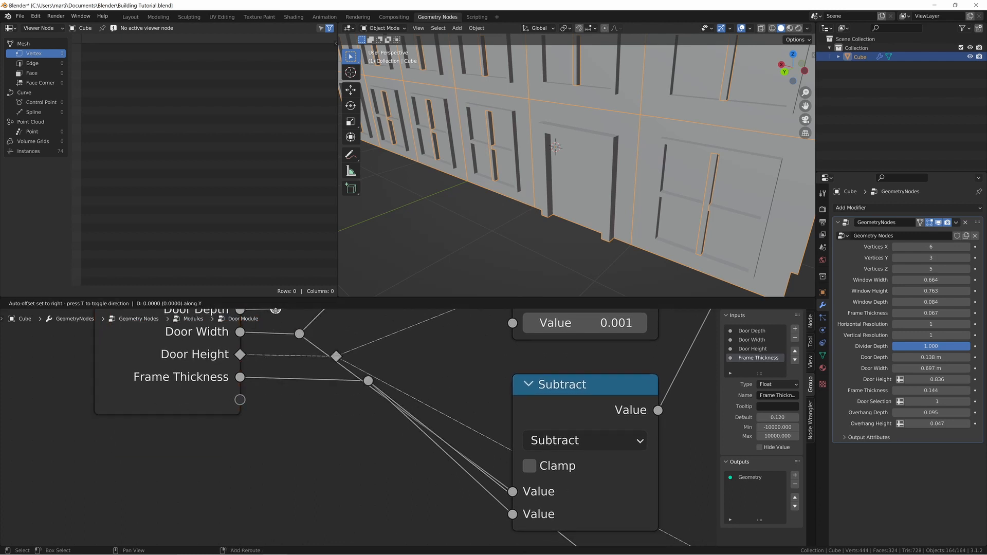
left_click(276, 314)
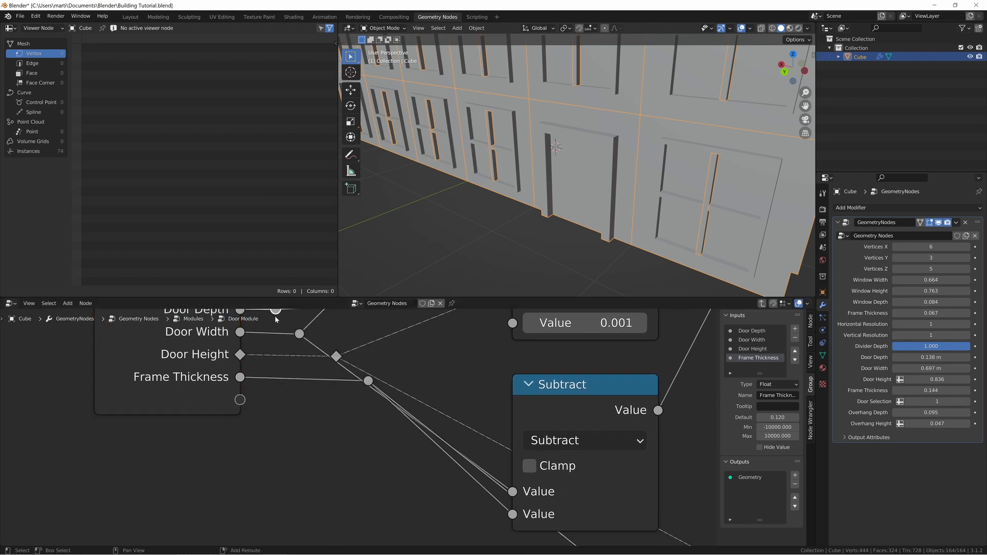
Step: Shift Group Input and its four reroutes up about 14 units along Y, levelling the Door Depth link with Add's Value input
scroll(231, 368, "down", 2)
left_click_drag(181, 329, 403, 458)
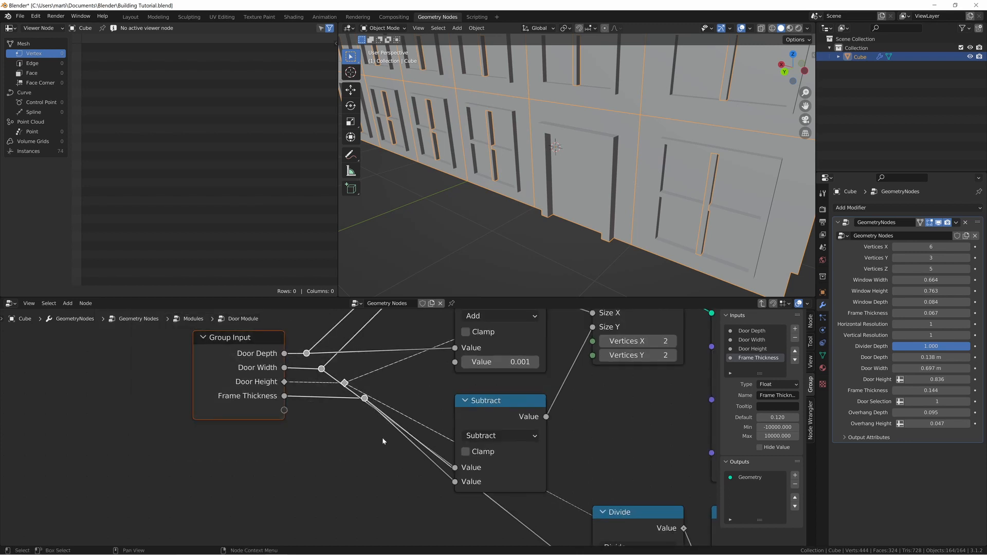
scroll(431, 414, "up", 3)
key("g")
key("y")
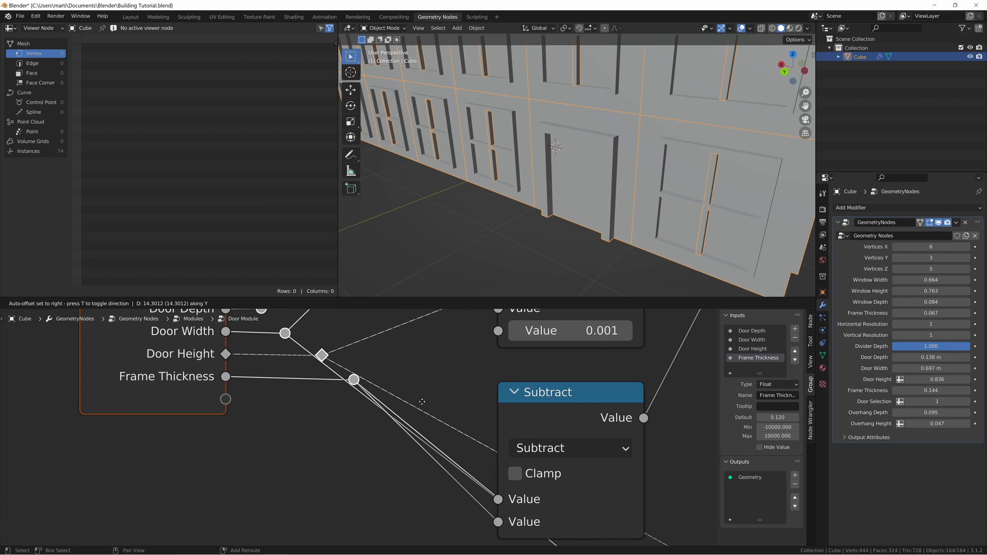
left_click(422, 401)
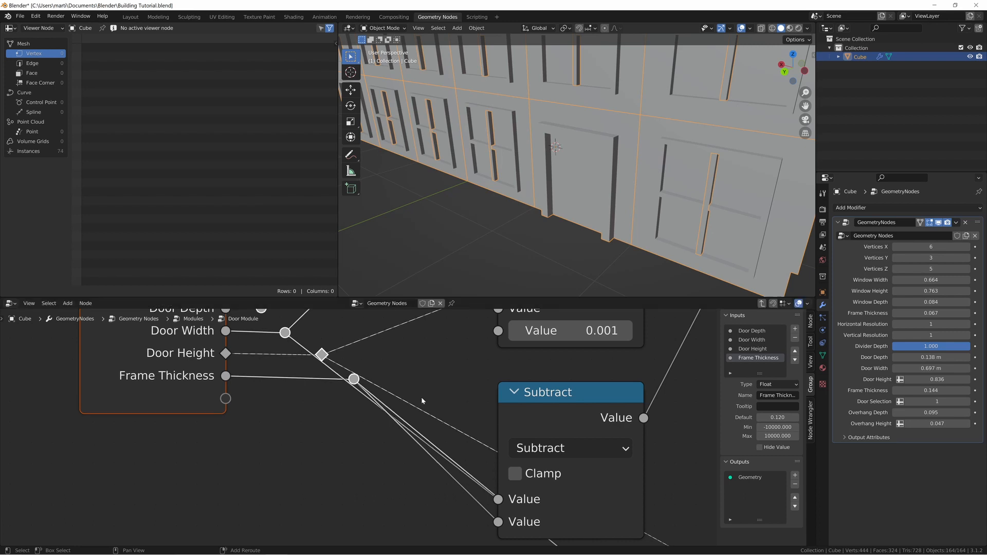
Step: Level the Door Width reroute with its Group Input socket along Y
scroll(300, 433, "down", 3)
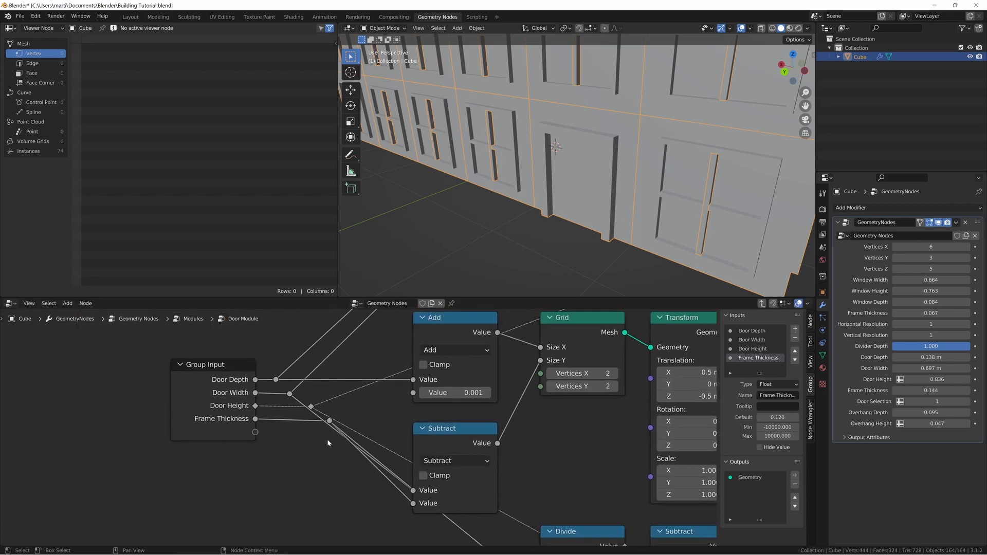
middle_click_drag(368, 419, 298, 335)
middle_click_drag(489, 400, 447, 399)
scroll(442, 400, "down", 5)
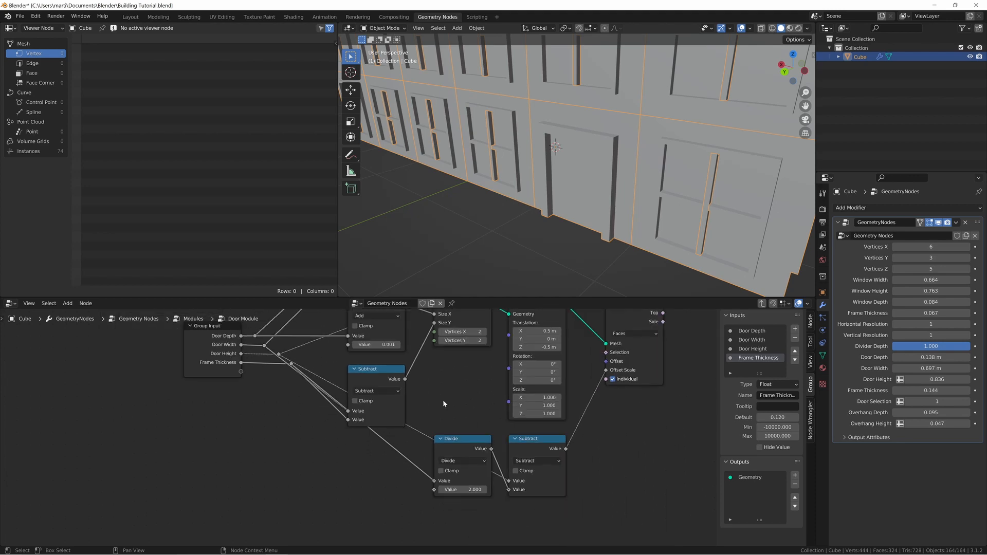
middle_click_drag(261, 408, 291, 425)
scroll(363, 395, "up", 5)
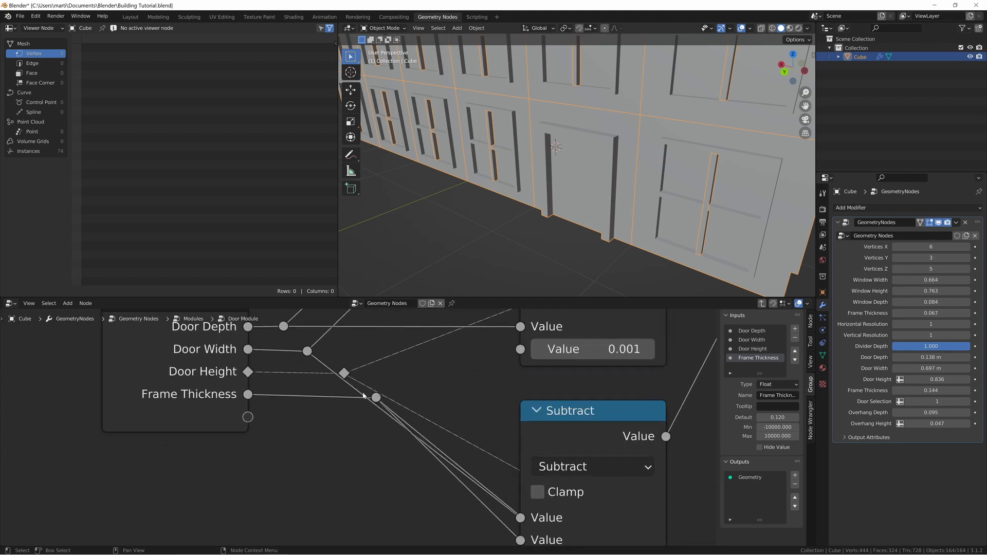
middle_click_drag(333, 400, 326, 344)
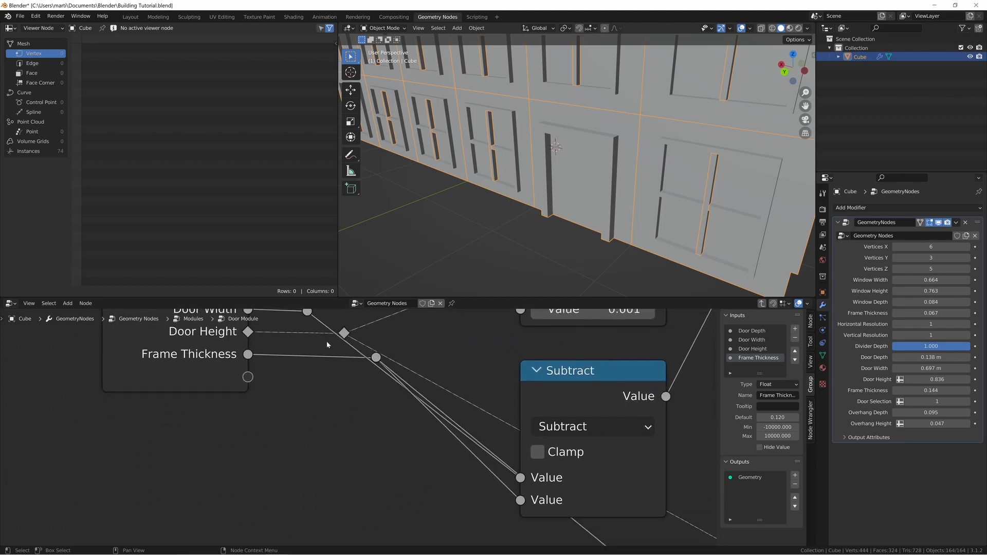
left_click(307, 311)
key("g")
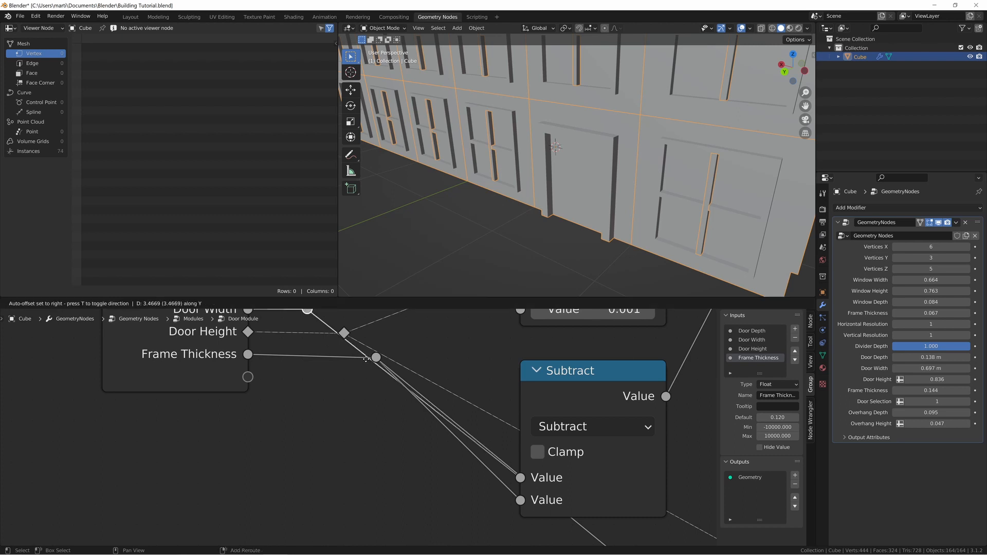
left_click(368, 358, "shift")
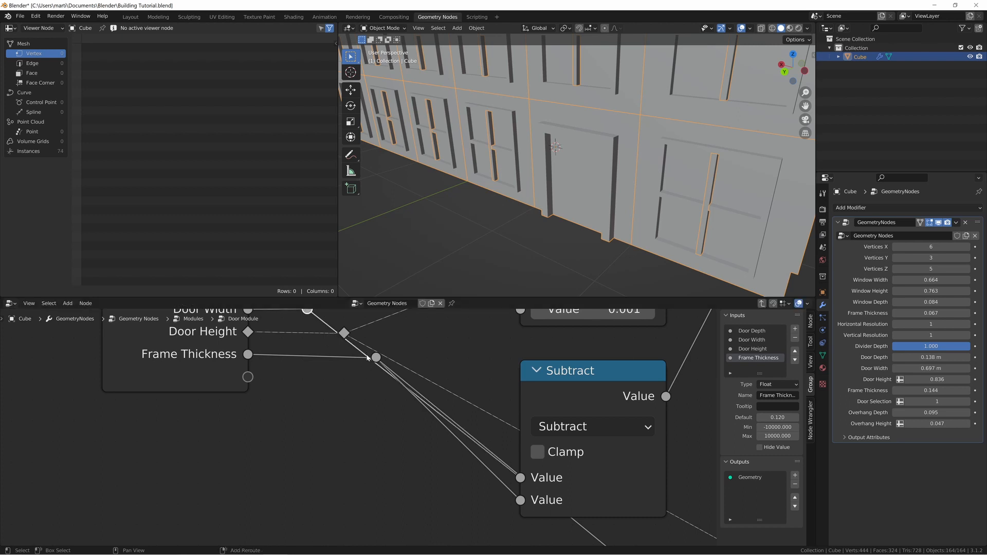
Step: Level the Door Height reroute with its Group Input socket along Y
left_click(344, 333)
middle_click_drag(377, 404, 370, 382)
key("g")
key("y")
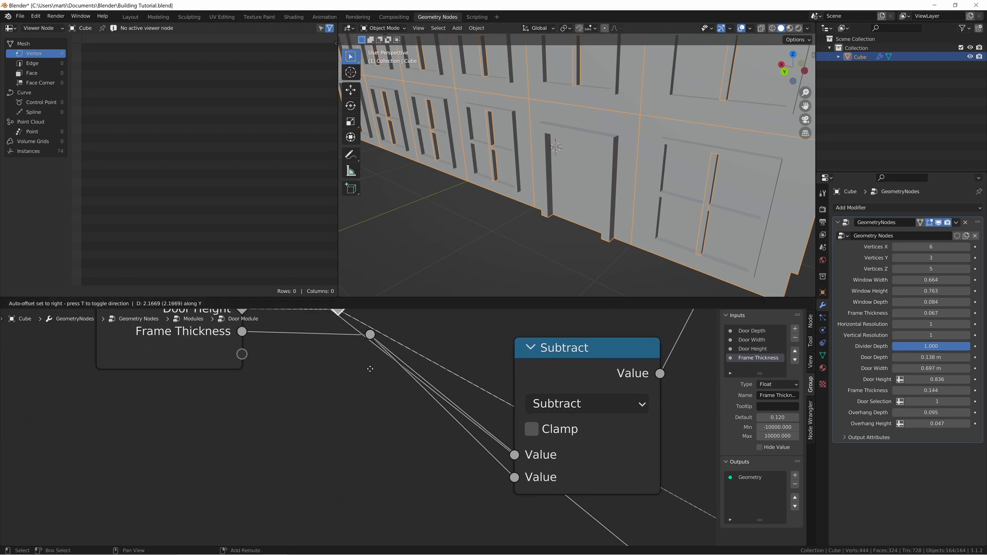
left_click(370, 363)
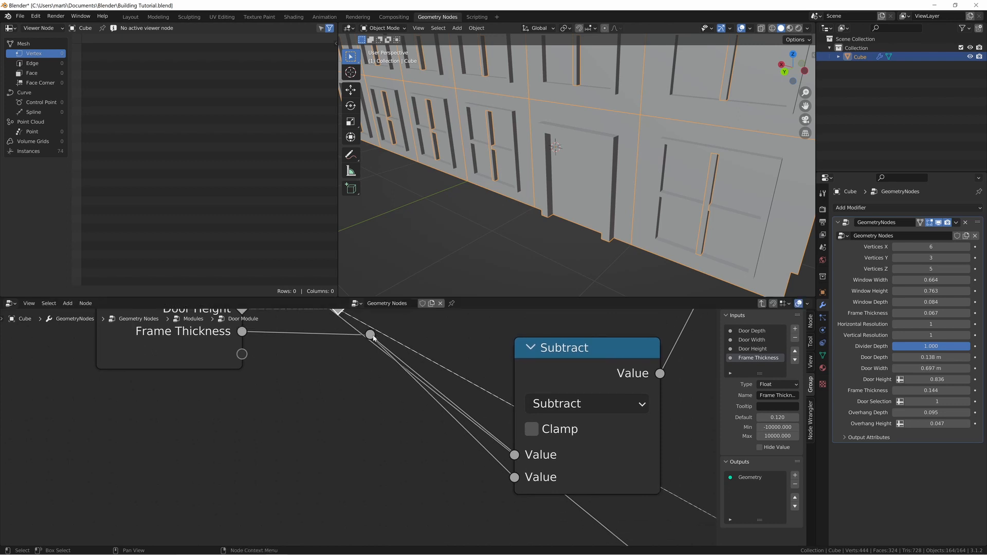
Step: Level the Frame Thickness reroute with its Group Input socket along Y
left_click(372, 336)
middle_click_drag(387, 384, 378, 360)
key("g")
key("y")
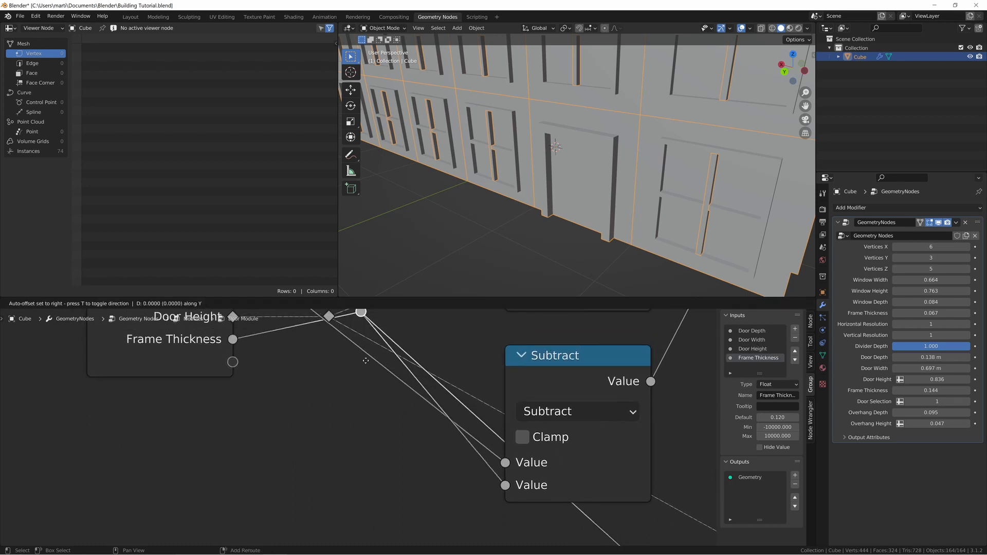
right_click(365, 365)
key("g")
key("y")
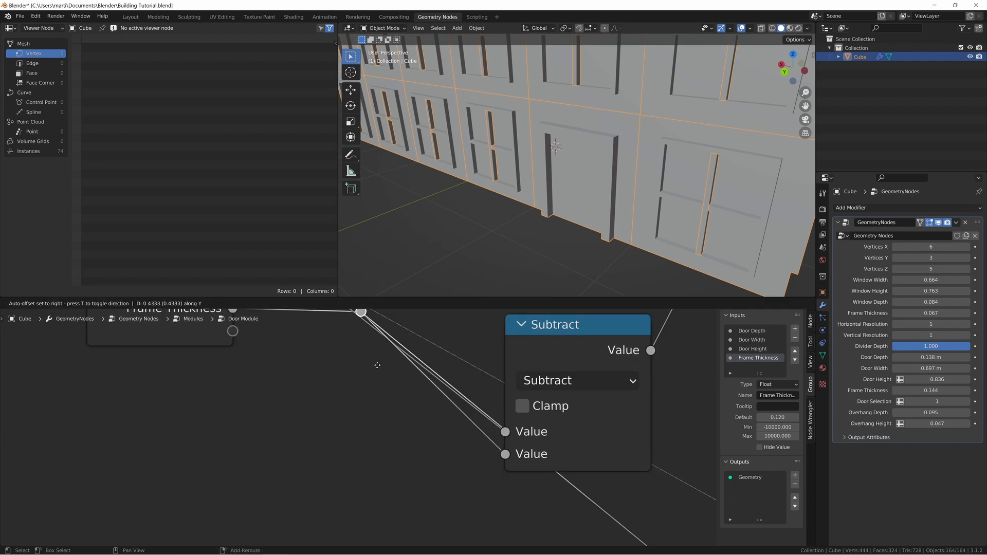
left_click(355, 347)
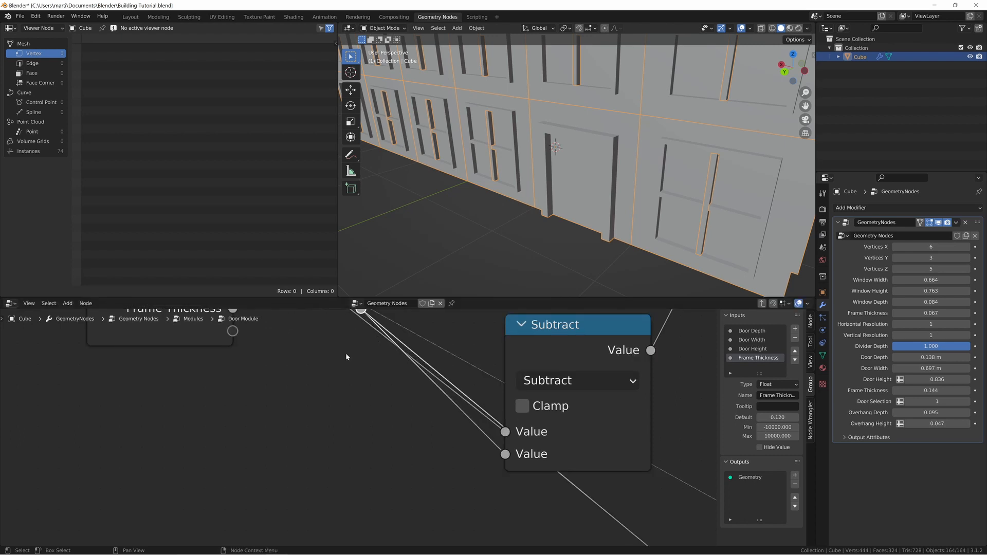
Step: Add two reroutes to the Door Height link and route it above the Add node and under the upper Transform to Extrude Mesh
scroll(343, 359, "down", 3)
middle_click_drag(358, 372, 310, 397)
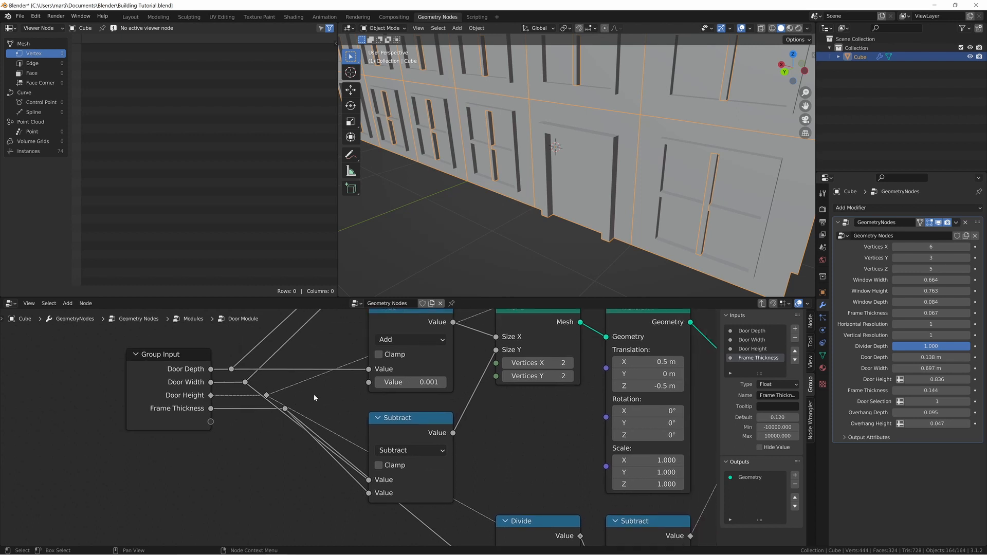
scroll(281, 433, "down", 2)
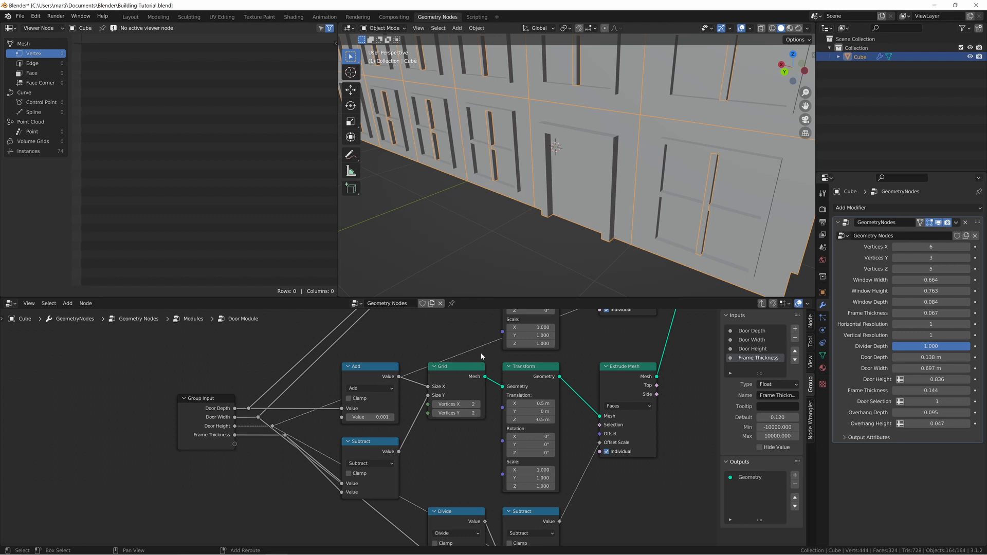
right_click_drag(481, 356, 456, 347, "shift")
key("g")
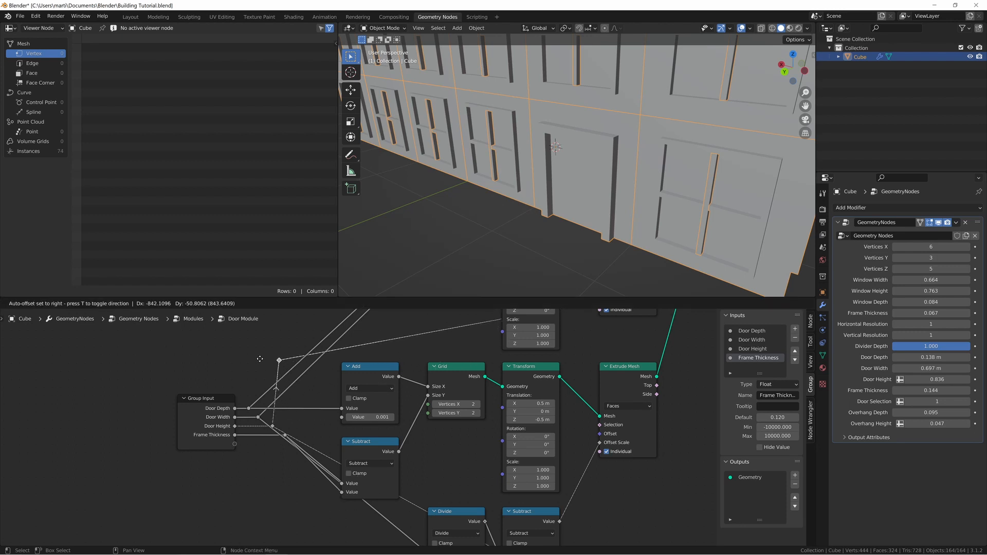
left_click(253, 358)
key("g")
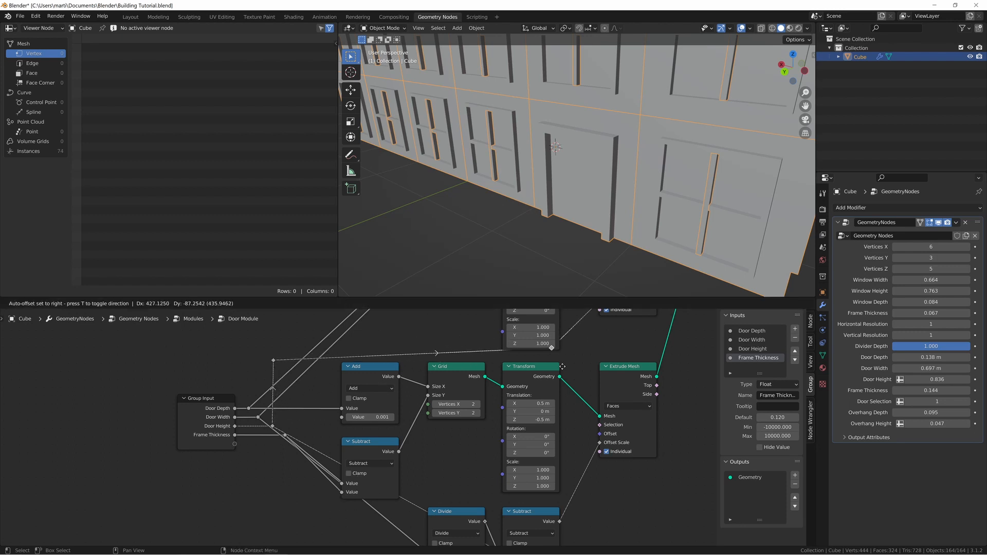
left_click(570, 372)
Step: Add reroutes to the Door Depth and Door Width links and raise them level with the upper Grid's size inputs
middle_click_drag(417, 333, 445, 371)
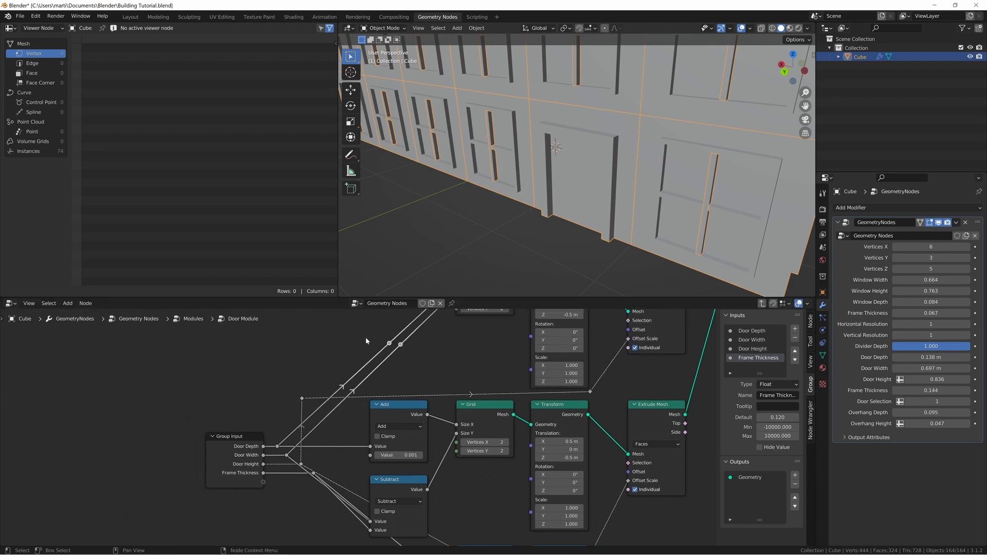
key("g")
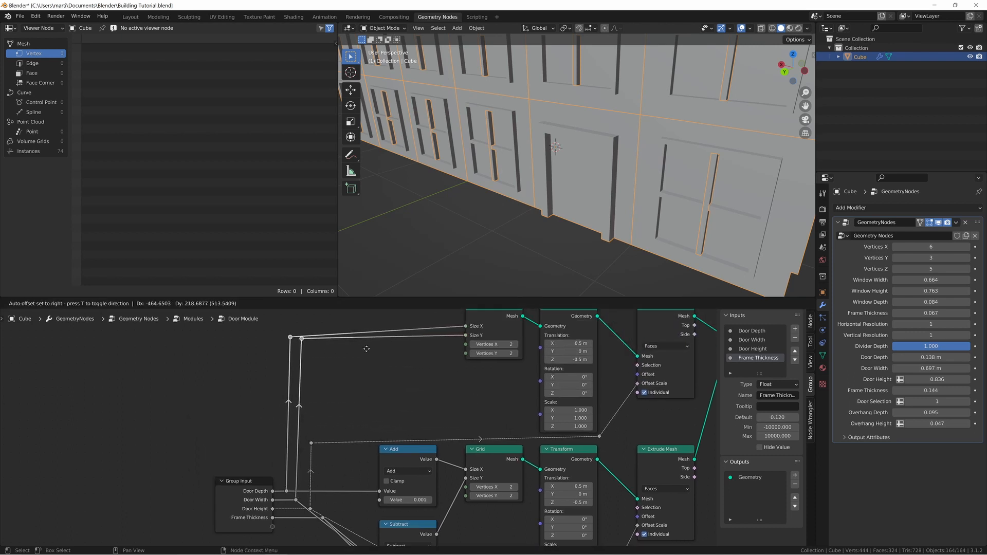
left_click(367, 351)
Step: Add a reroute to the Frame Thickness link and place it straight below the existing one, level with Divide's Value input
middle_click_drag(400, 373, 366, 298)
middle_click_drag(307, 456, 307, 396)
right_click_drag(395, 454, 376, 471, "shift")
key("g")
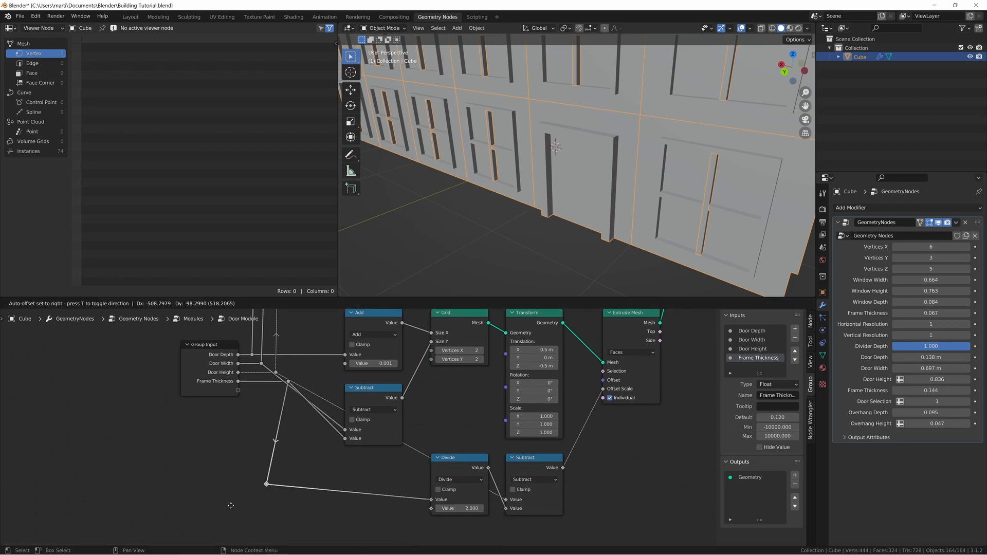
left_click(254, 518)
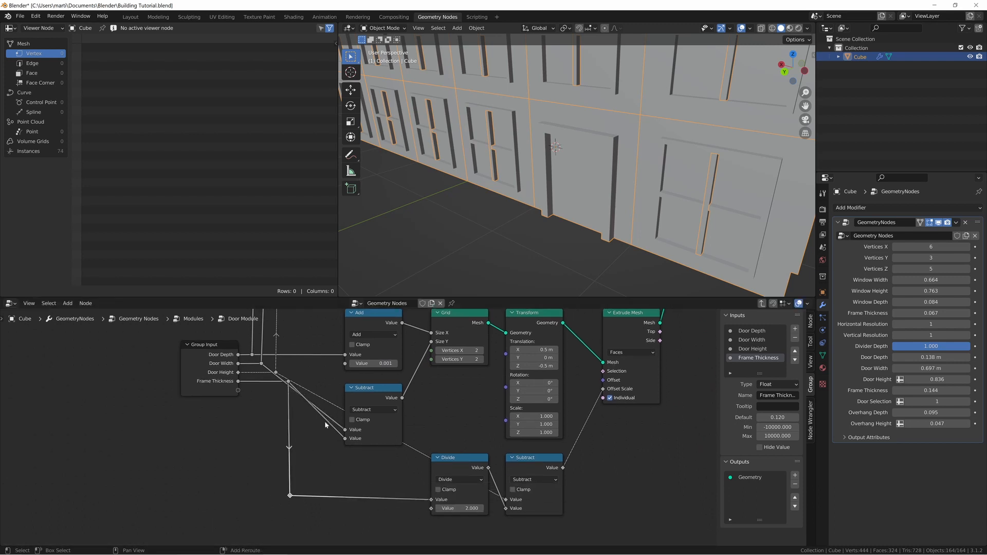
Step: Add two reroutes to the Door Height link and route it down and beneath the Divide node to the second Subtract
scroll(325, 421, "up", 2)
right_click_drag(337, 384, 336, 386, "shift")
key("g")
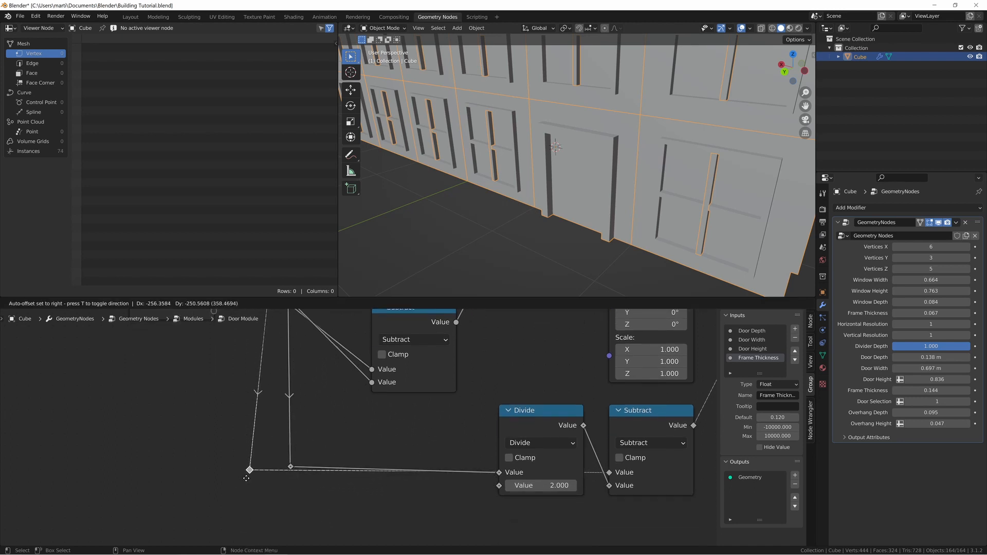
left_click(268, 522)
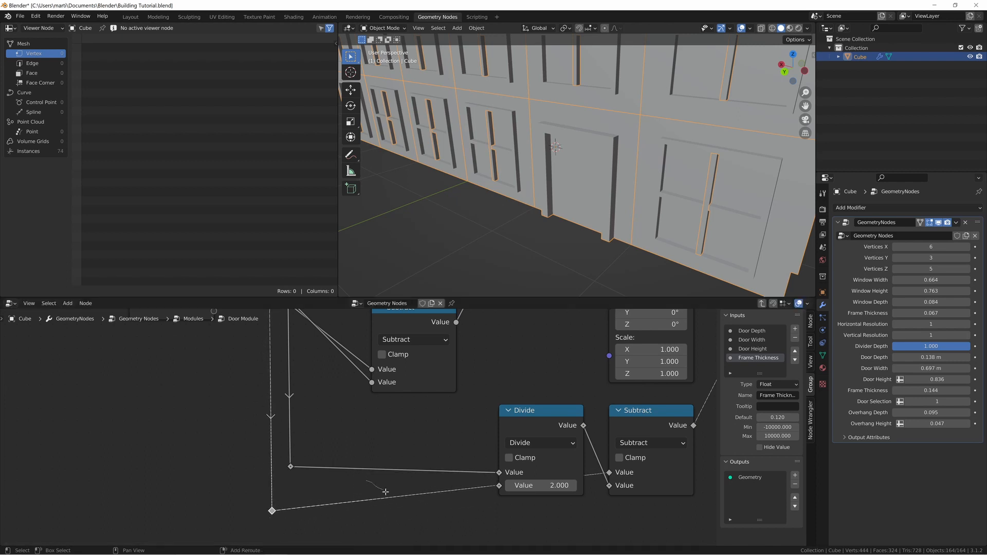
right_click_drag(383, 488, 384, 506, "shift")
key("g")
left_click(677, 518)
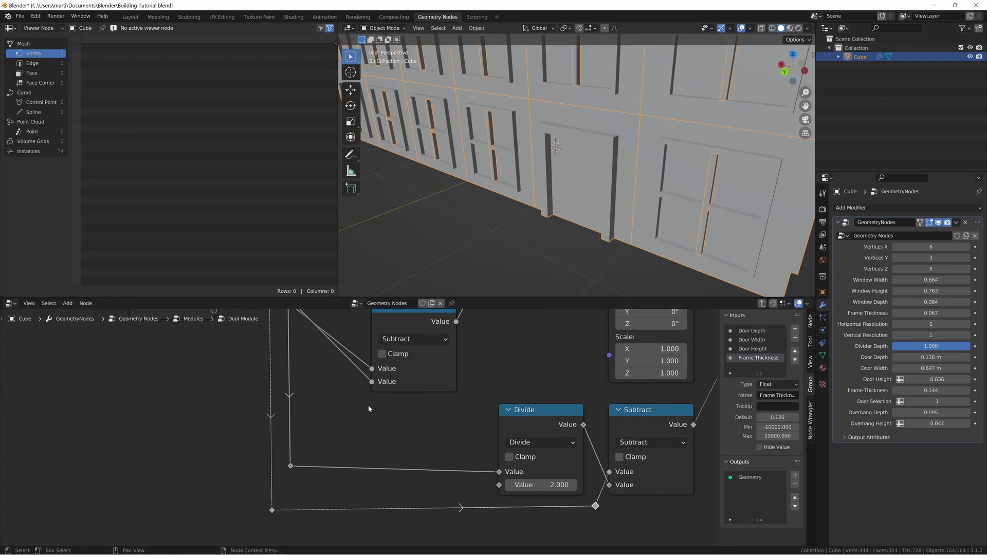
Step: Add a reroute on the vertical Frame Thickness link and connect it to the lower Value input of the first Subtract
middle_click_drag(318, 365, 366, 442)
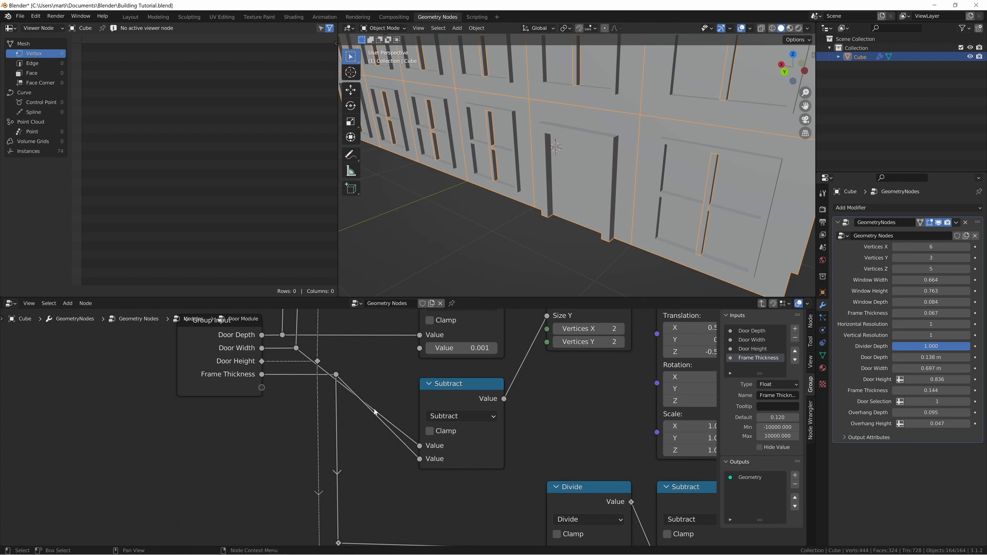
right_click_drag(350, 446, 334, 453, "shift")
left_click_drag(337, 451, 348, 453)
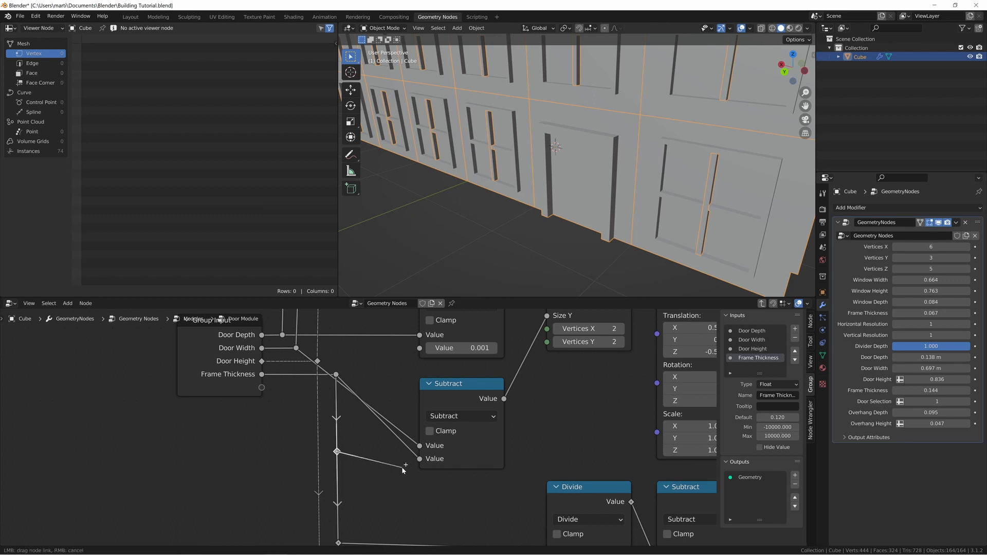
left_click_drag(405, 469, 429, 461)
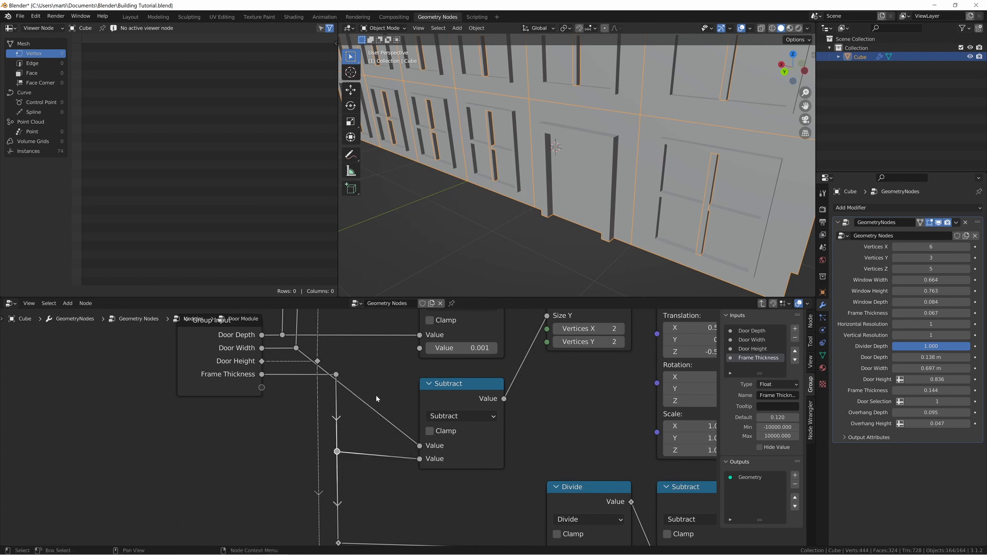
Step: Add a reroute to the Door Width link below the Group Input, level with the first Subtract's upper Value input
right_click_drag(368, 392, 355, 418, "shift")
key("g")
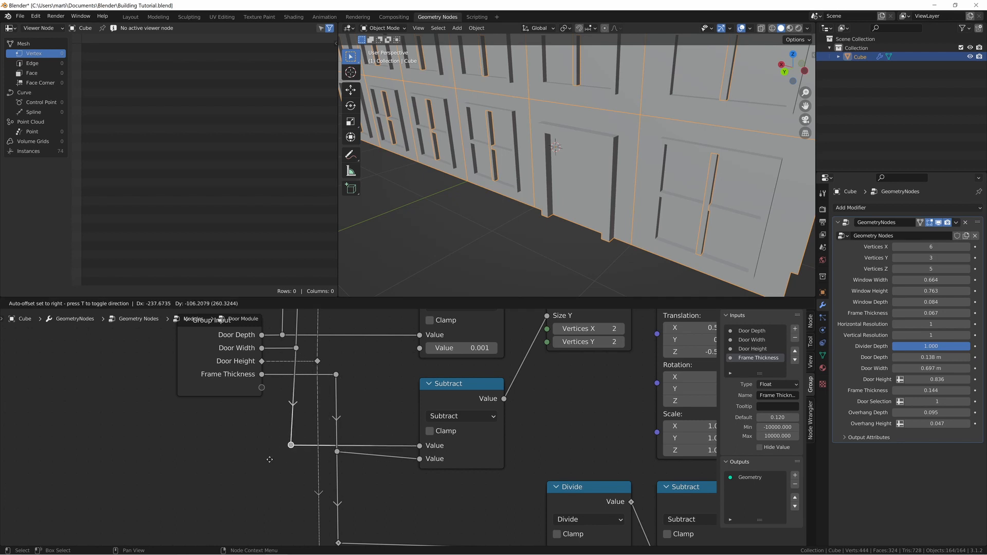
left_click(270, 459)
Step: Move the two Door Depth reroutes slightly left together, keeping them vertically in line
scroll(374, 388, "down", 4)
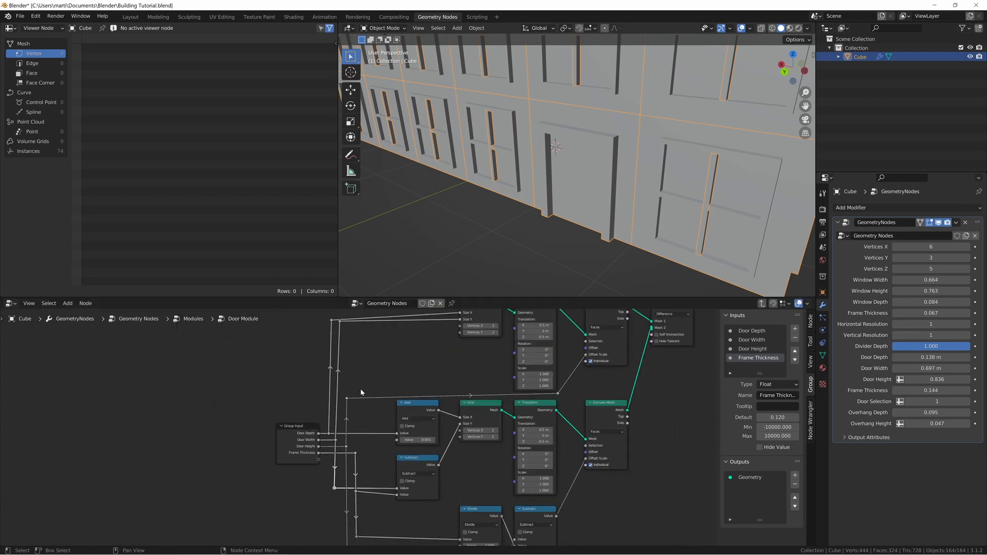
middle_click_drag(361, 393, 373, 409)
left_click_drag(338, 327, 339, 339)
left_click_drag(343, 456, 344, 457)
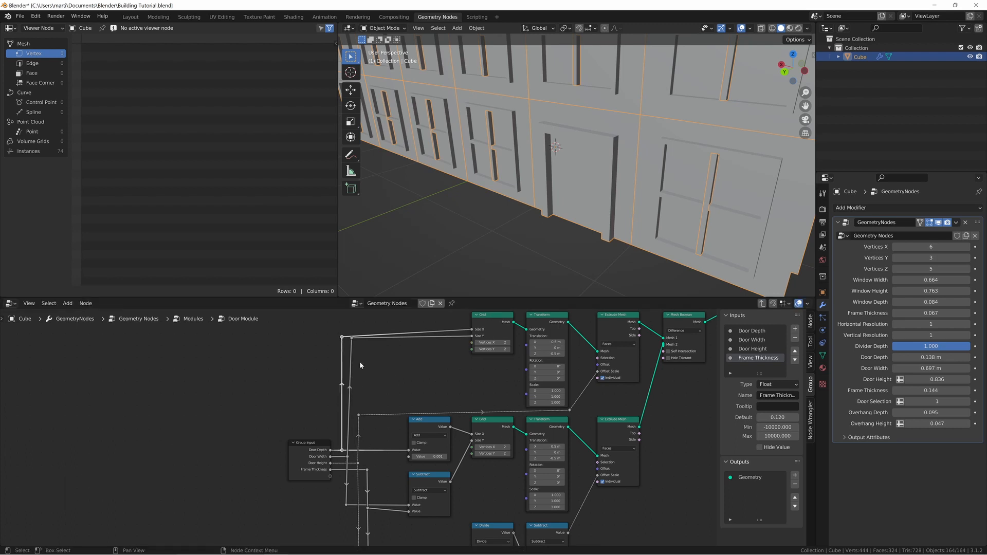
key("g")
left_click(337, 385)
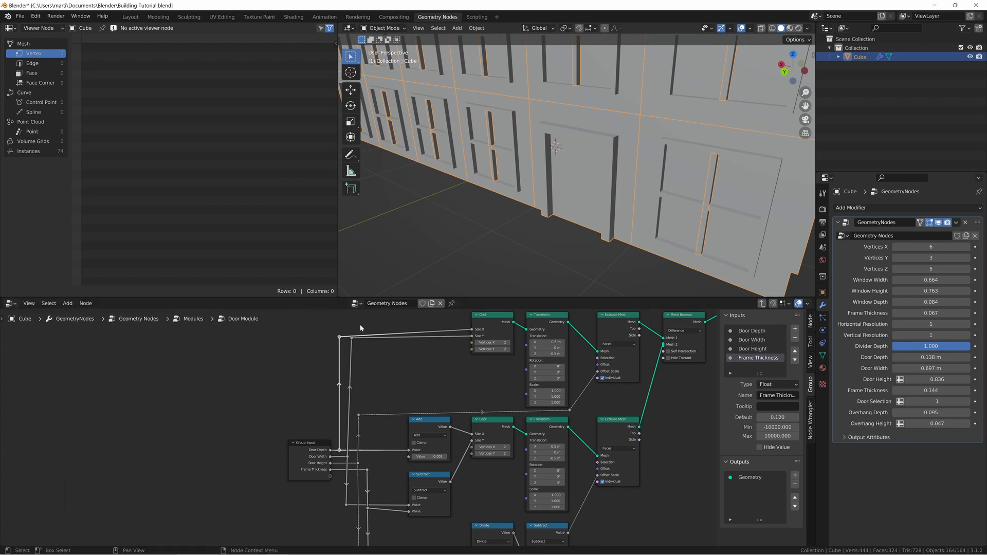
Step: Align the upper Door Width reroute vertically with the one beside the Group Input by scaling them to 0 along X
left_click_drag(360, 328, 345, 350)
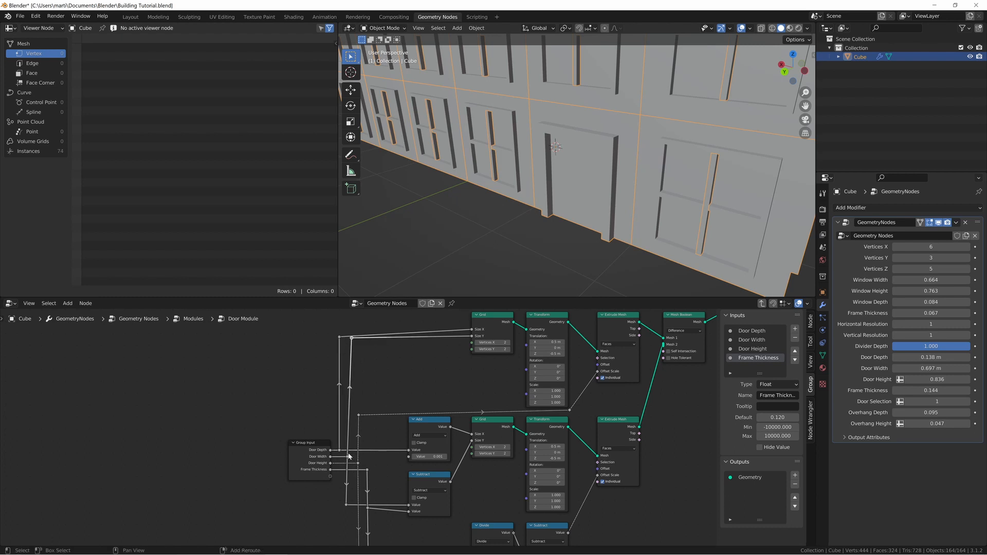
left_click(347, 456, "shift")
key("s")
key("x")
key("0")
key("Return")
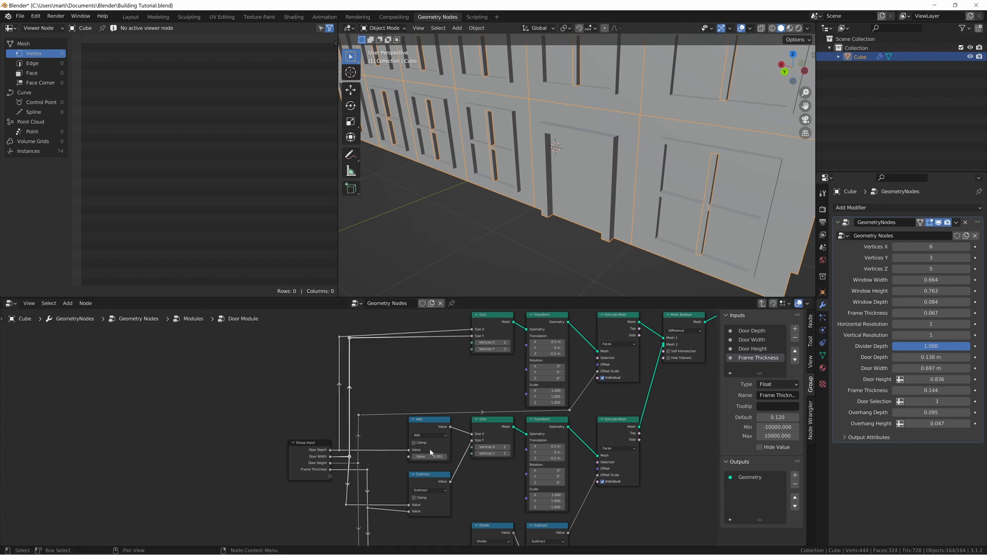
key("g")
key("x")
right_click(378, 450)
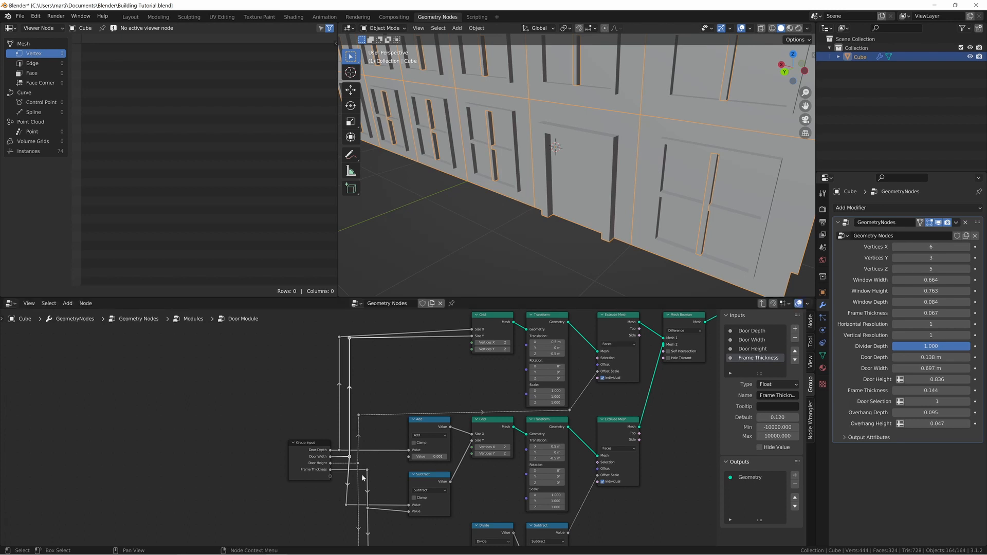
Step: Include the lower Door Width reroute, align all three by scaling to 0 along X, and shift them slightly left
left_click(345, 504, "shift")
key("s")
key("x")
key("0")
key("Return")
key("g")
key("x")
left_click(387, 456)
Step: Shift the vertical column of Door Height reroutes left along X, closer to the Door Width link
middle_click_drag(357, 416, 351, 346)
left_click_drag(349, 331, 354, 519)
key("g")
key("x")
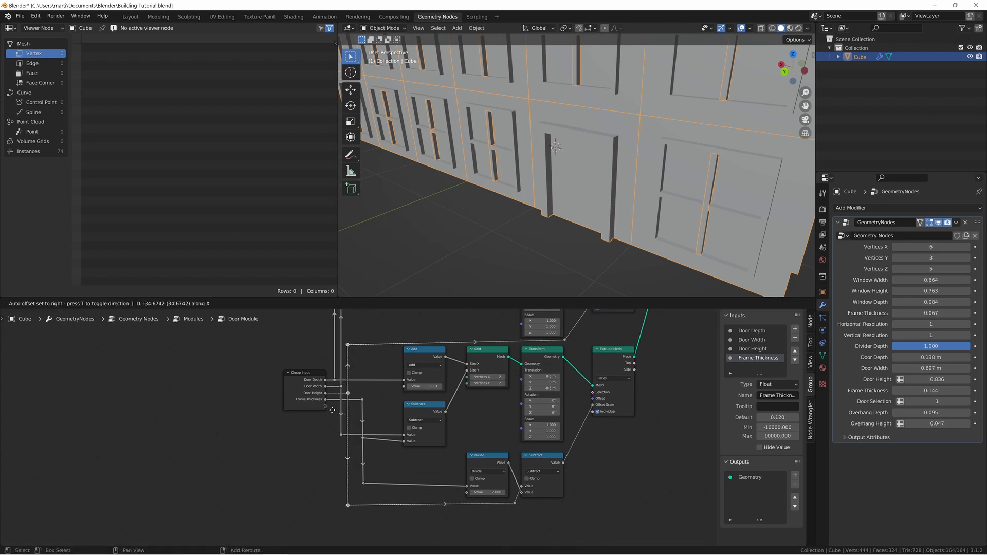
left_click(385, 412)
Step: Align the Frame Thickness reroutes vertically by scaling them to 0 along X, and shift them left
left_click_drag(363, 386, 366, 486)
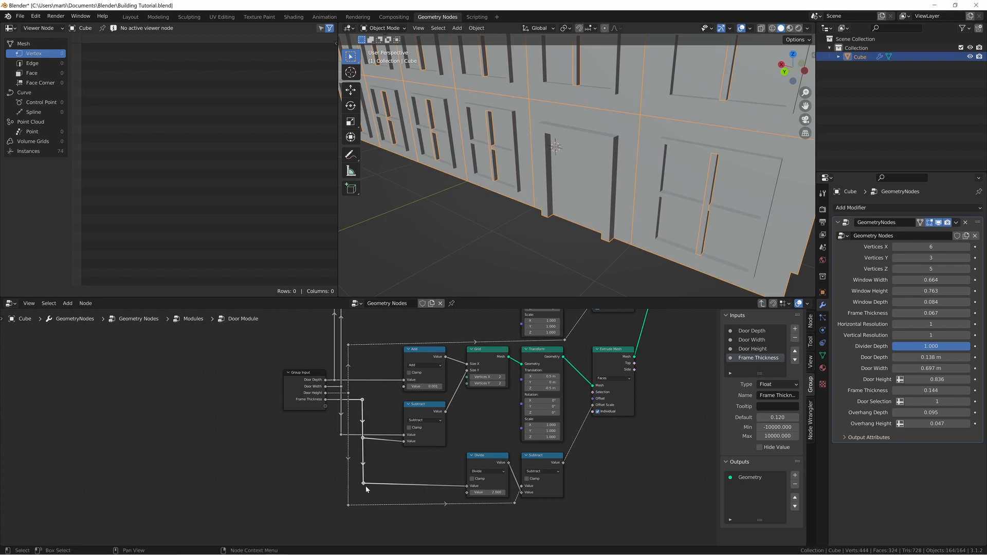
key("s")
key("x")
key("0")
key("Return")
key("g")
key("x")
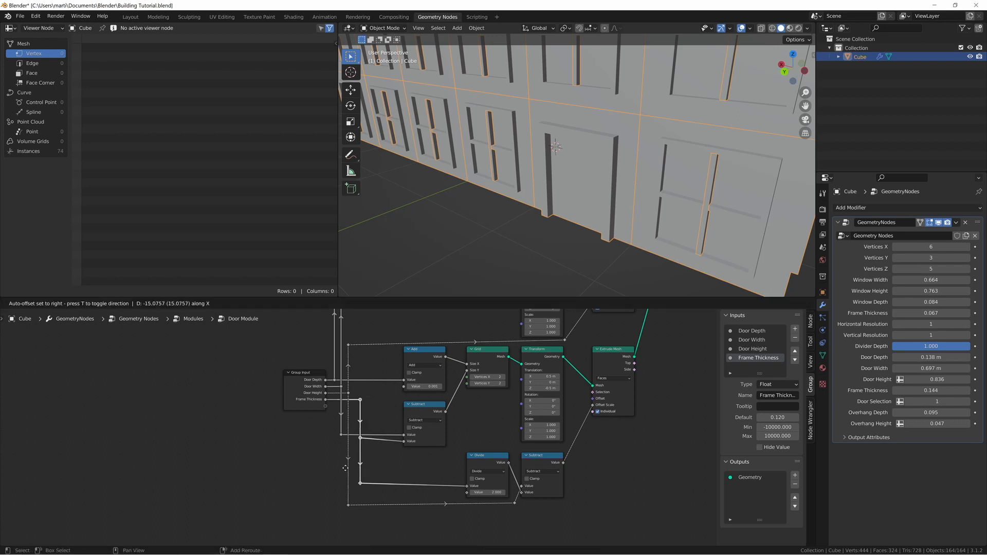
left_click(308, 464)
Step: Raise the upper Door Depth reroute along Y until its link runs straight into the upper Grid's Size X input
middle_click_drag(370, 404, 377, 475)
middle_click_drag(379, 384, 397, 440)
scroll(376, 400, "up", 6)
left_click_drag(344, 359, 362, 377)
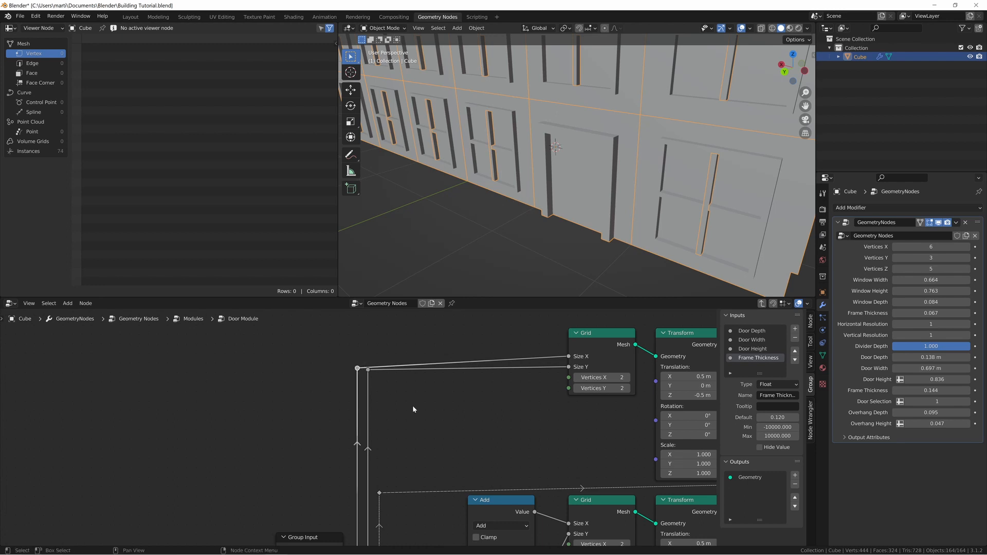
scroll(427, 410, "up", 6)
middle_click_drag(430, 412, 371, 406)
key("g")
key("y")
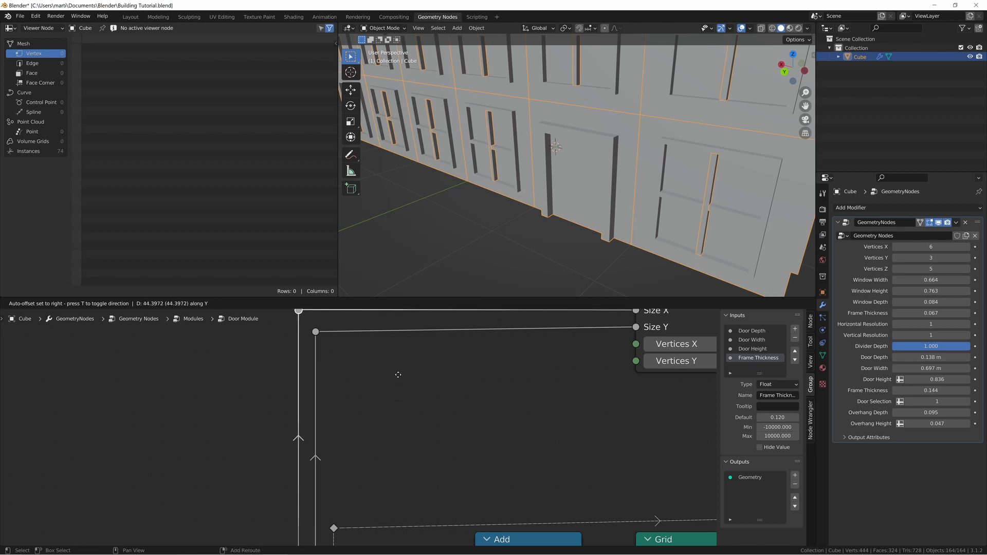
left_click(398, 380)
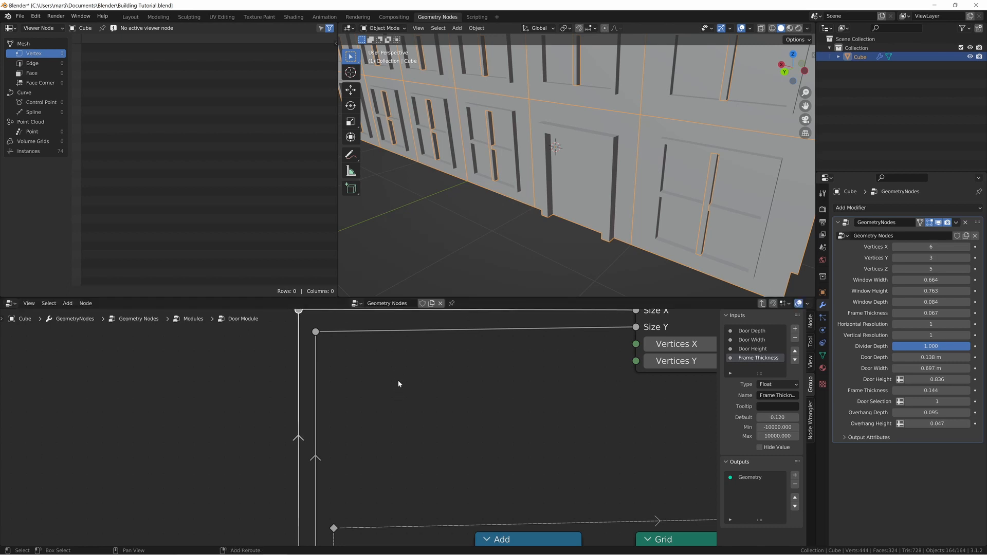
Step: Raise the upper Door Width reroute along Y until its link runs straight into the upper Grid's Size Y input
mouse_move(298, 312)
left_mouse_down()
mouse_move(332, 355)
mouse_move(309, 323)
left_mouse_up()
key("ctrl+z")
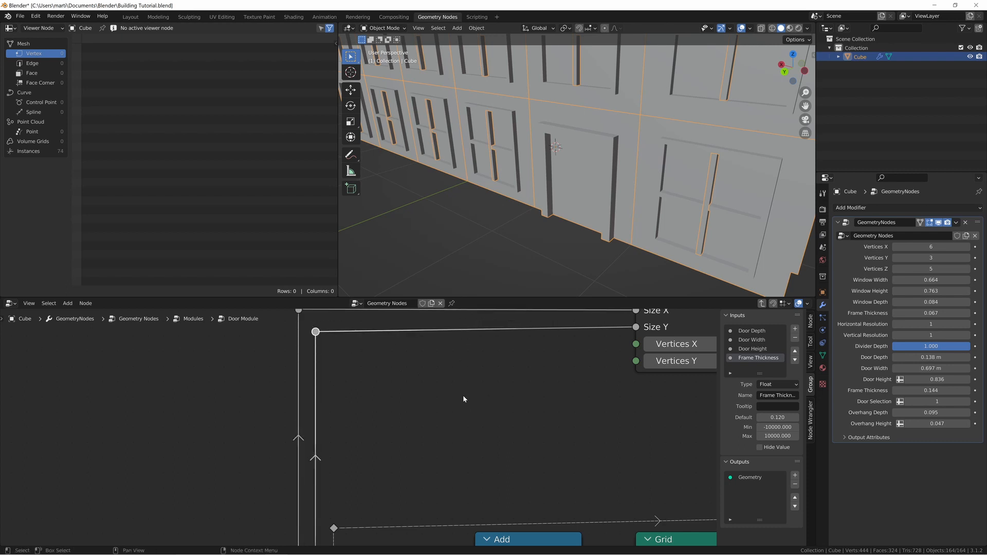
middle_click_drag(464, 399, 455, 379)
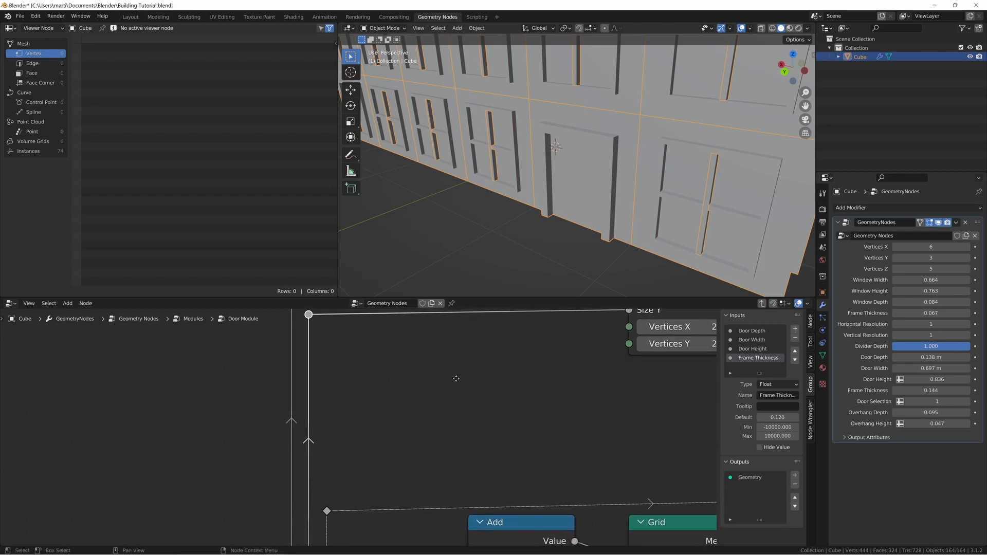
key("g")
key("y")
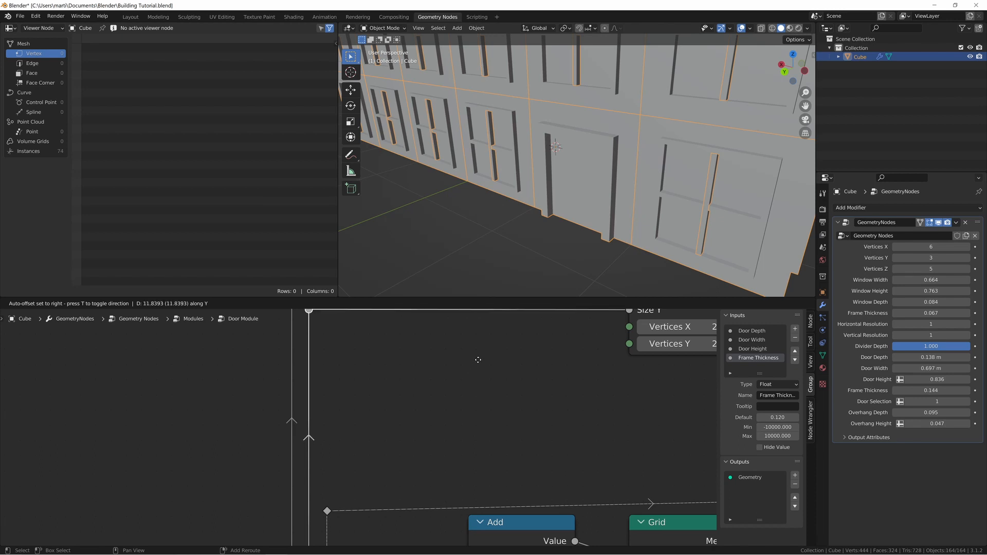
left_click(479, 360)
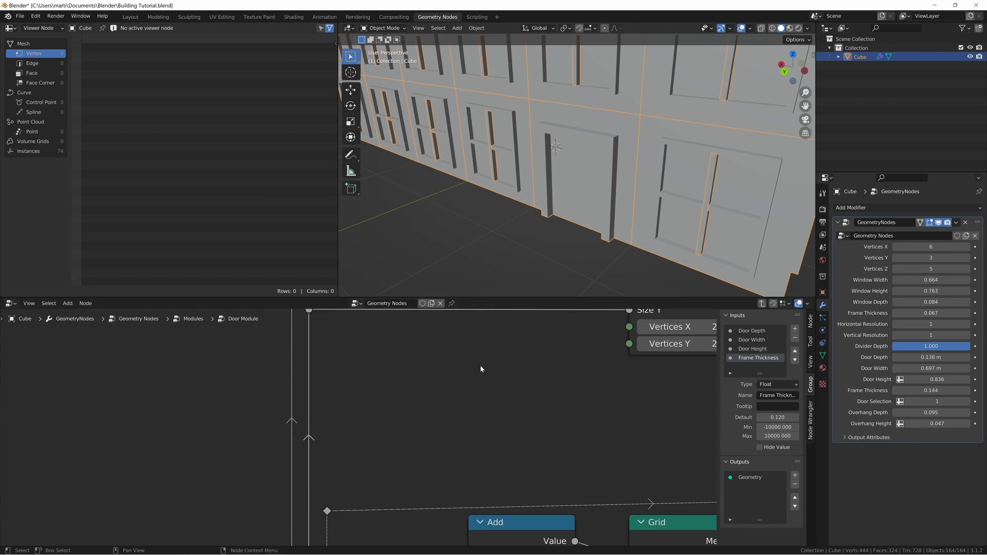
Step: Level the two Door Height reroutes above the Add node by scaling them to 0 along Y
middle_click_drag(497, 397, 399, 337)
scroll(399, 337, "down", 6)
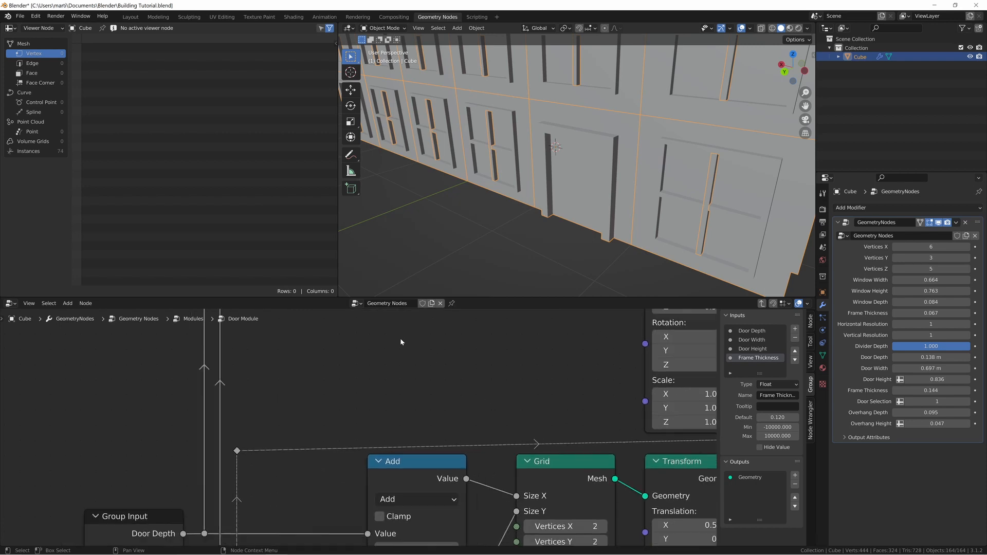
left_click(622, 435)
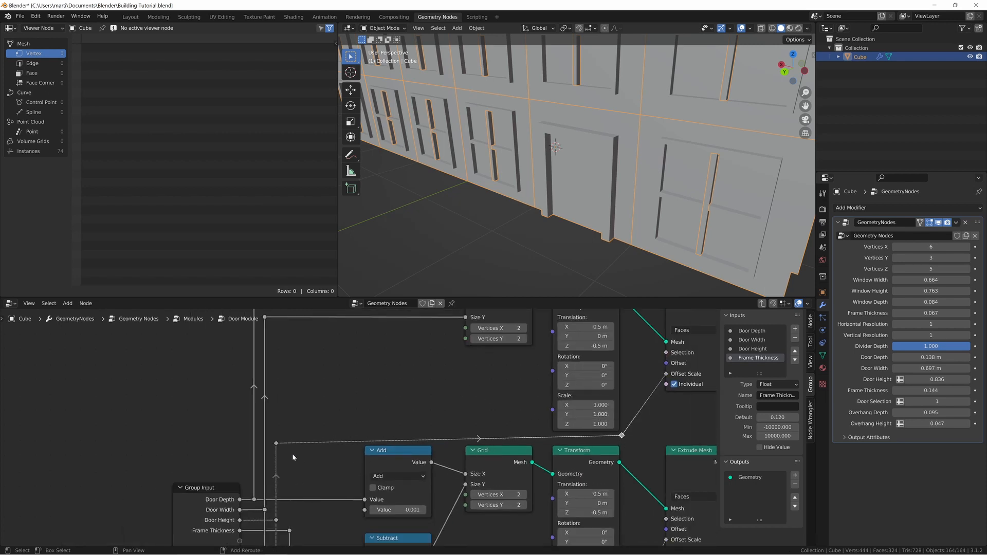
left_click(276, 443, "shift")
key("s")
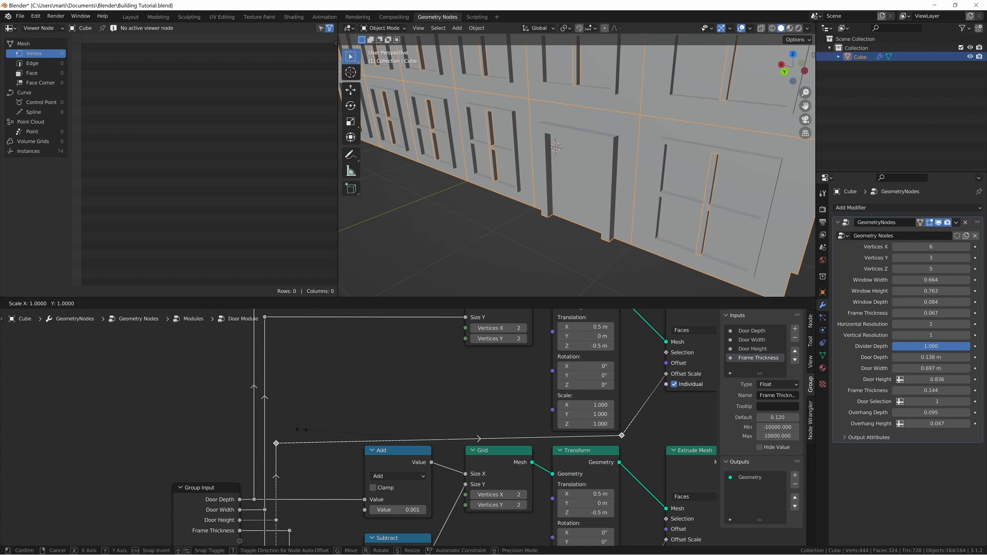
key("y")
key("0")
key("Return")
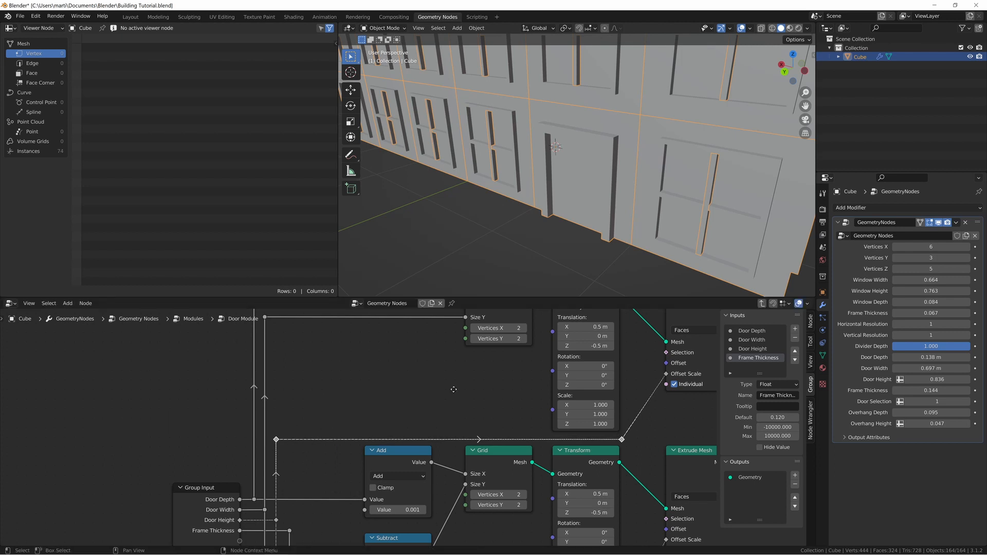
Step: Lower the middle Frame Thickness reroute along Y until it is level with the first Subtract's lower Value input
middle_click_drag(453, 389, 432, 331)
middle_click_drag(459, 484, 457, 409)
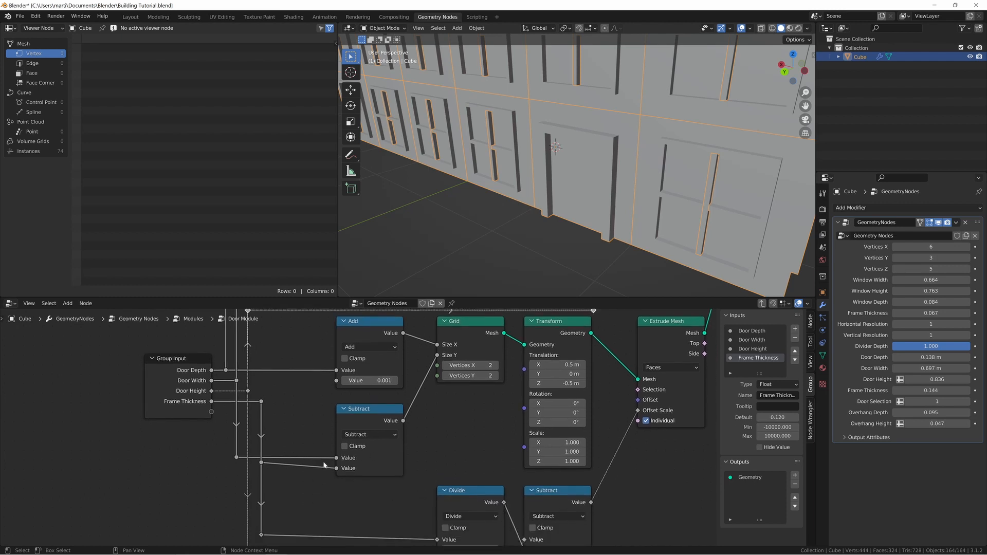
scroll(278, 474, "up", 5)
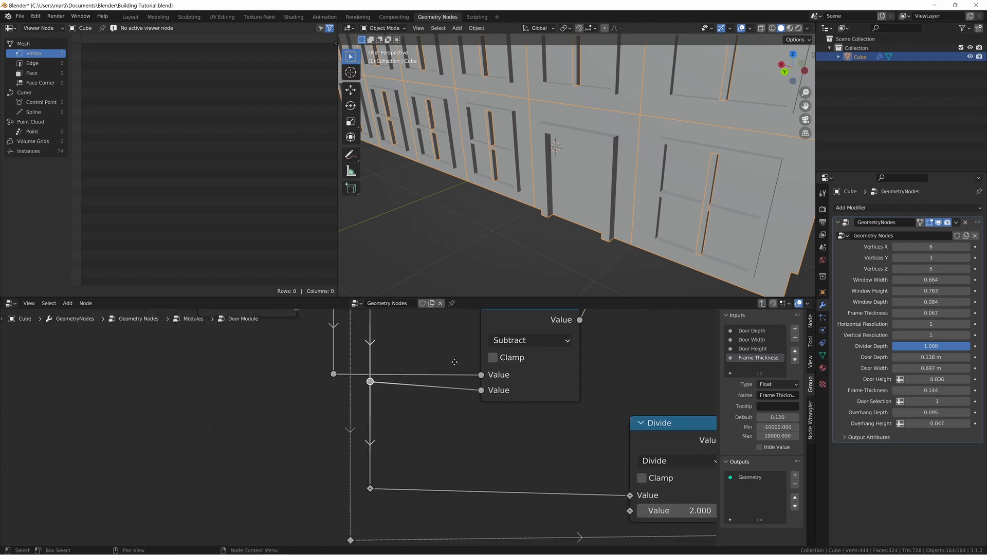
middle_click_drag(506, 389, 500, 388)
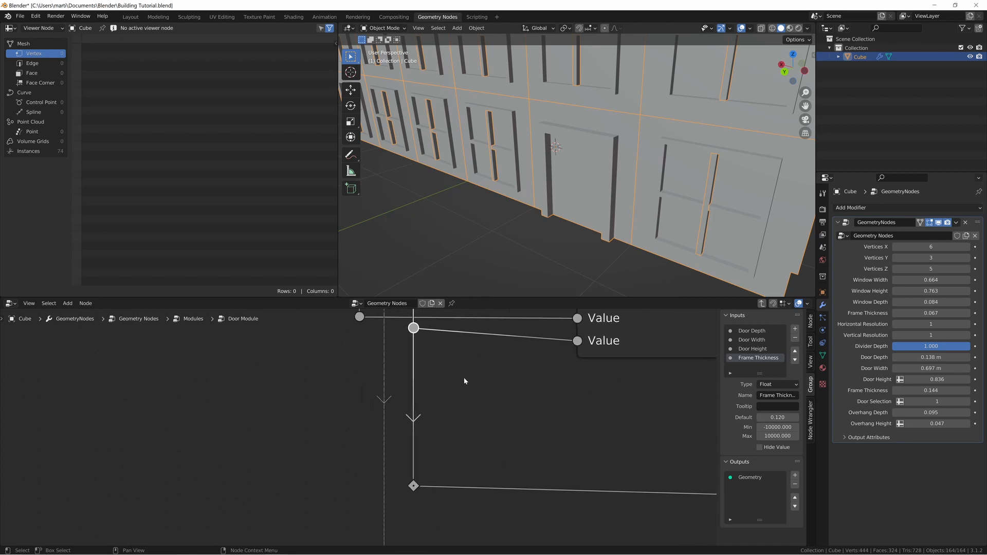
middle_click_drag(479, 380, 472, 350)
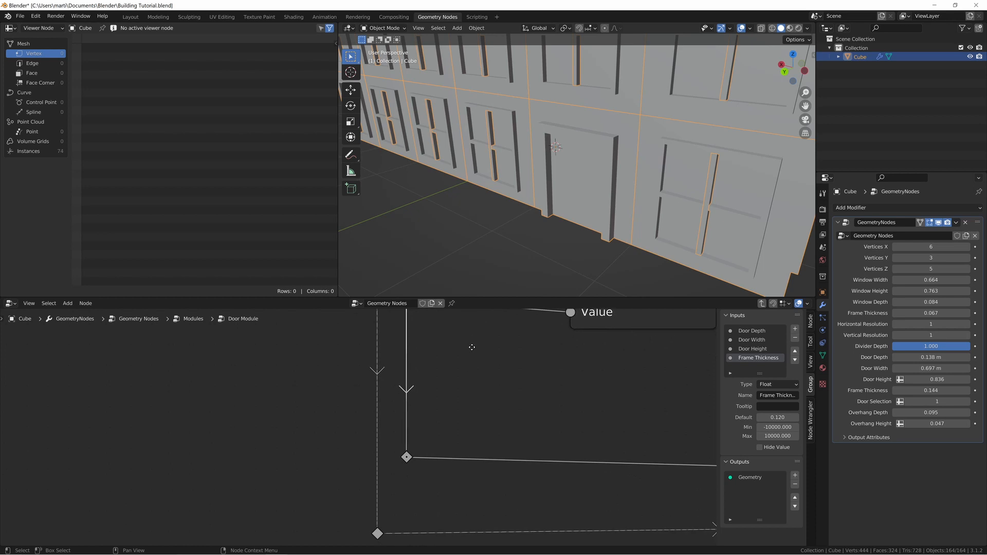
key("g")
key("y")
left_click(472, 358)
middle_click_drag(490, 362, 488, 359)
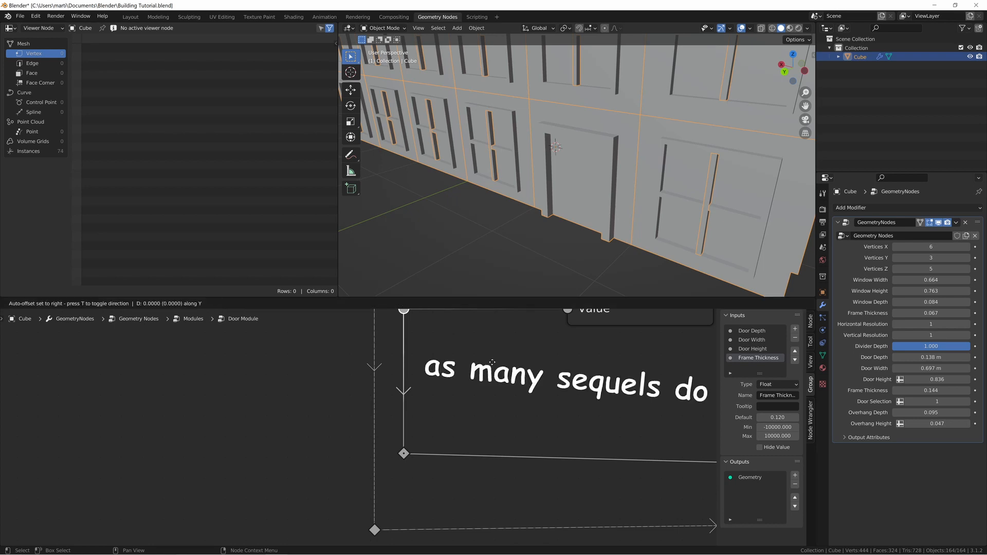
key("g")
key("y")
left_click(492, 362)
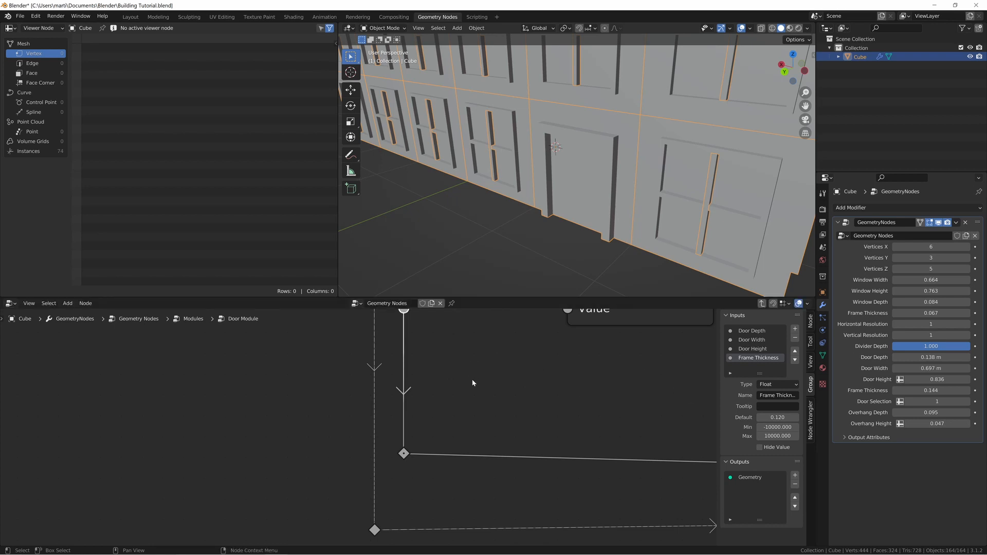
Step: Move the bottom Frame Thickness reroute along Y until its link runs straight into Divide's Value input
middle_click_drag(502, 449, 364, 543)
key("g")
key("y")
left_click(389, 498)
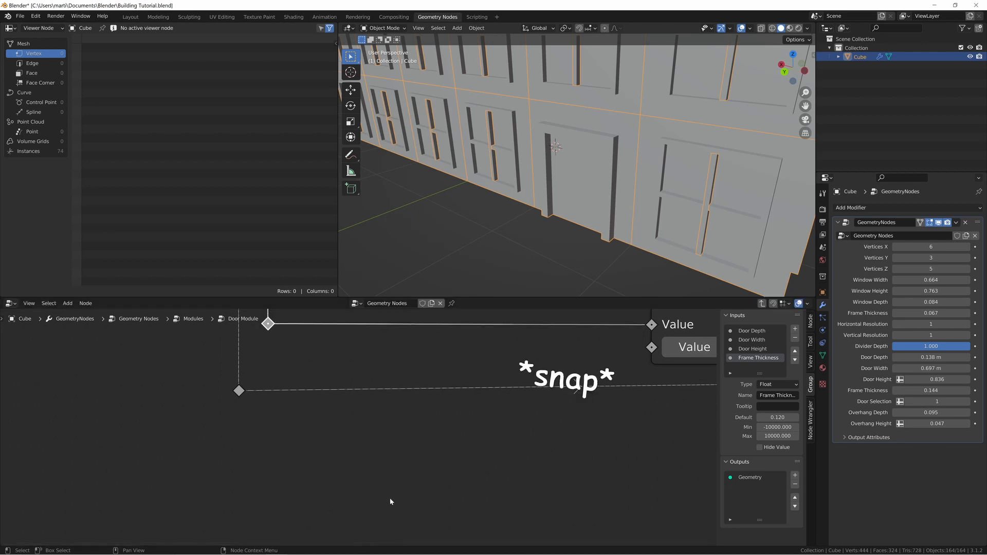
middle_click_drag(404, 401, 404, 385)
key("g")
key("y")
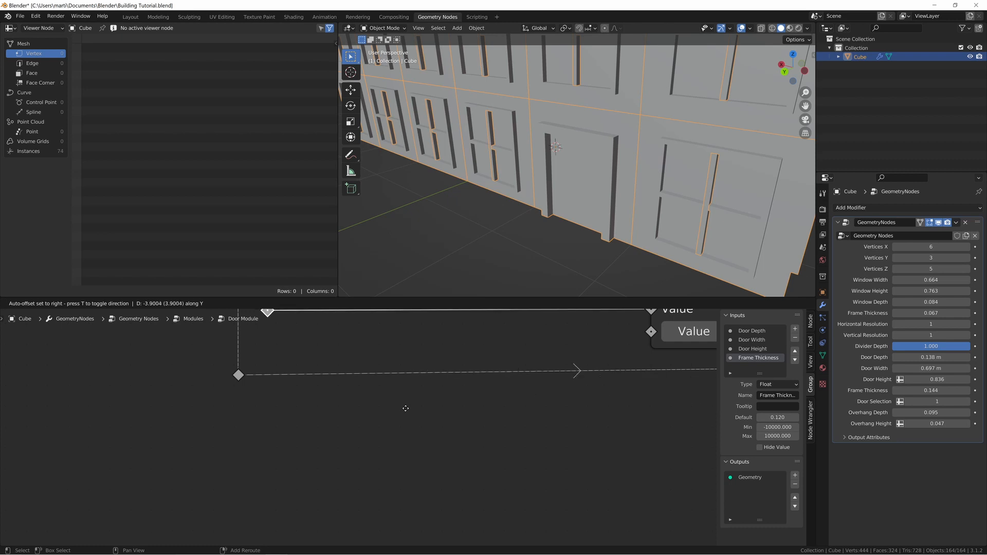
left_click(407, 400)
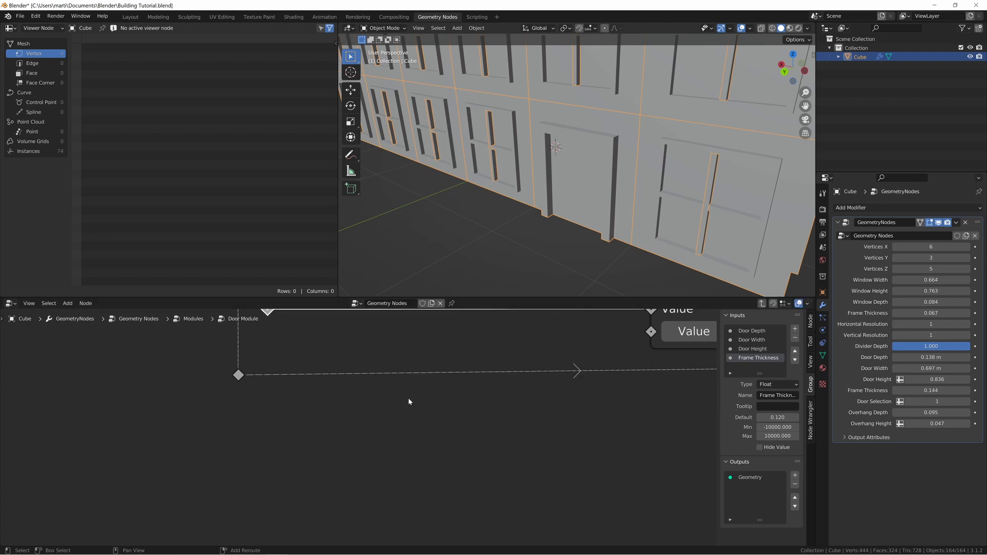
Step: Level the two Door Height reroutes beneath the Divide node by scaling them to 0 along Y
scroll(508, 431, "down", 2)
left_click(270, 388)
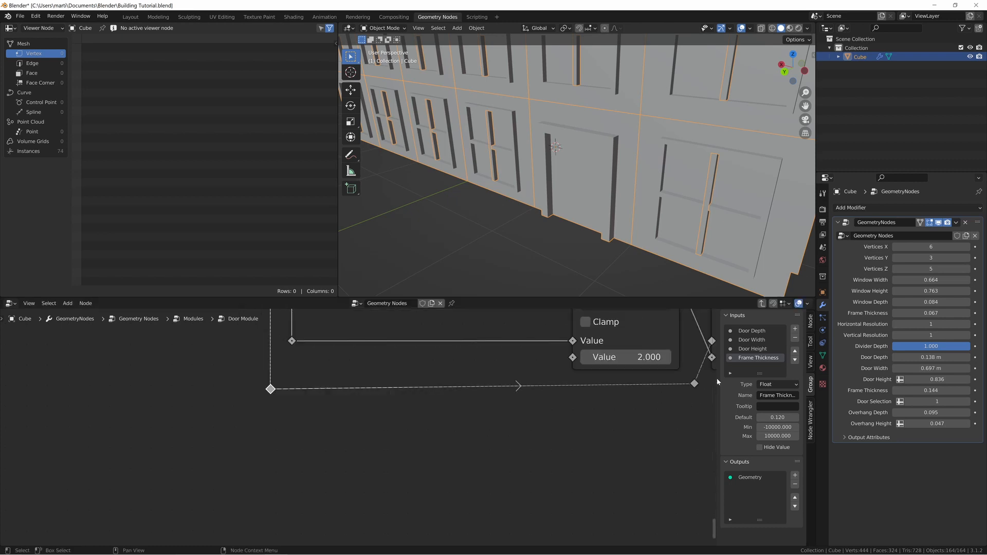
left_click(694, 383, "shift")
key("s")
key("y")
key("0")
key("Return")
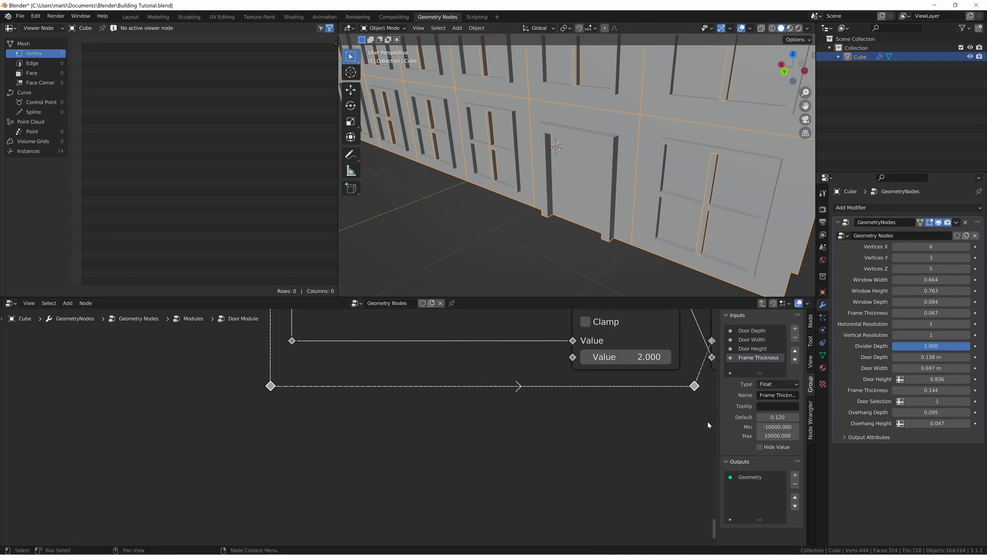
Step: Raise the two Door Height reroutes beneath the Divide node slightly along Y, and shift the one nearest the second Subtract closer to Divide
middle_click_drag(643, 428, 594, 436)
key("g")
key("y")
left_click(595, 434)
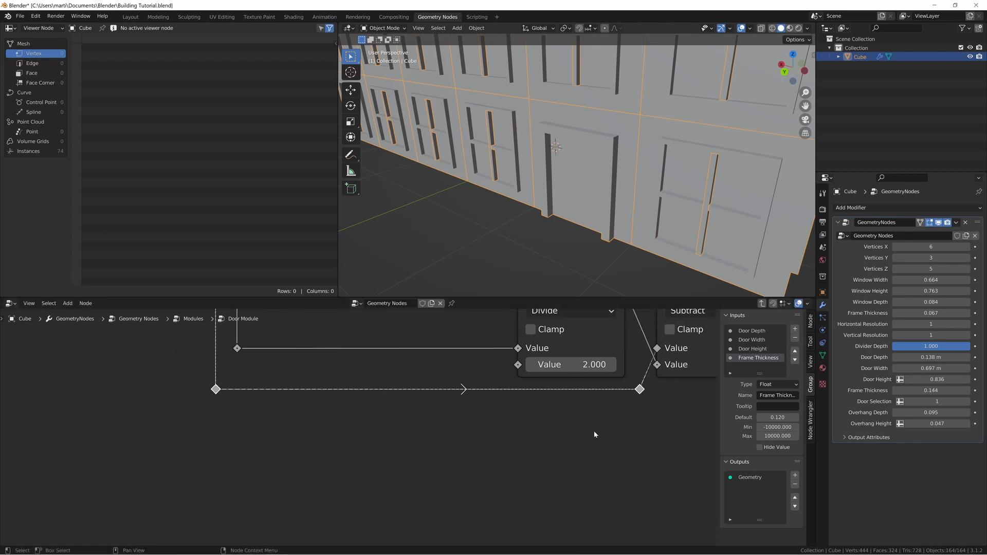
left_click(640, 389)
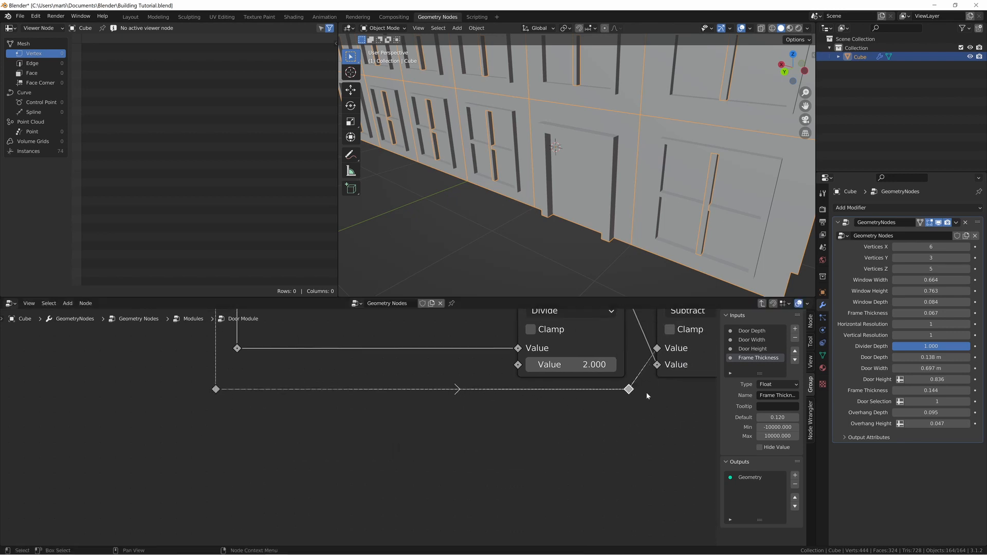
Step: Raise the Subtract node feeding the Grid along Y until it sits just beneath the Add node
scroll(628, 390, "down", 3)
scroll(619, 413, "down", 1)
middle_click_drag(618, 413, 558, 472)
scroll(508, 383, "down", 5)
middle_click_drag(544, 389, 533, 463)
scroll(411, 430, "down", 1)
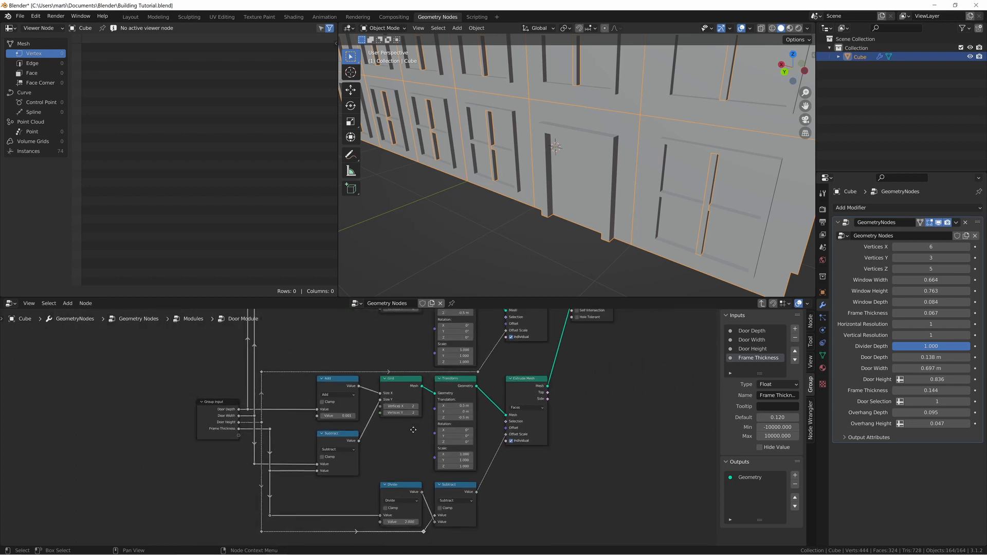
middle_click_drag(412, 430, 425, 461)
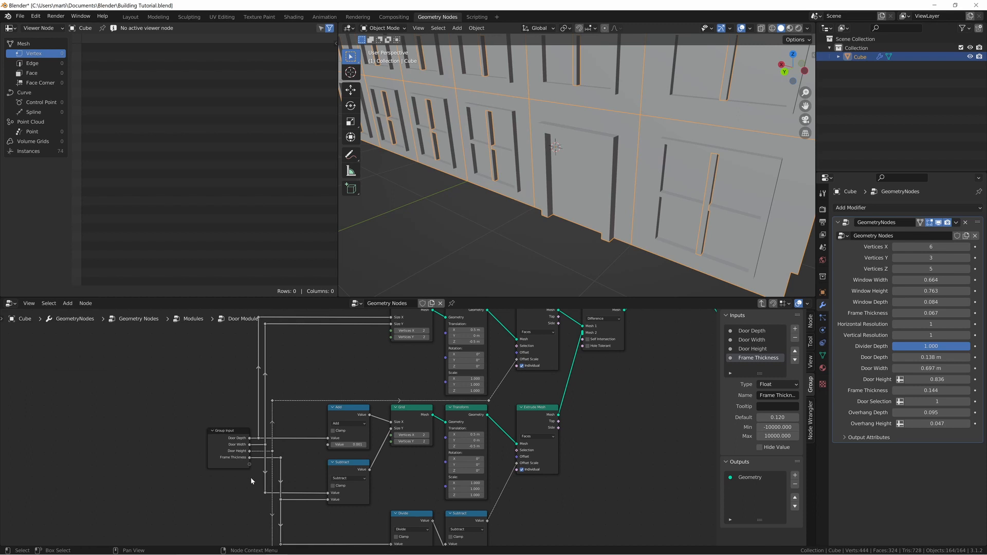
left_click_drag(256, 483, 358, 513)
key("g")
key("y")
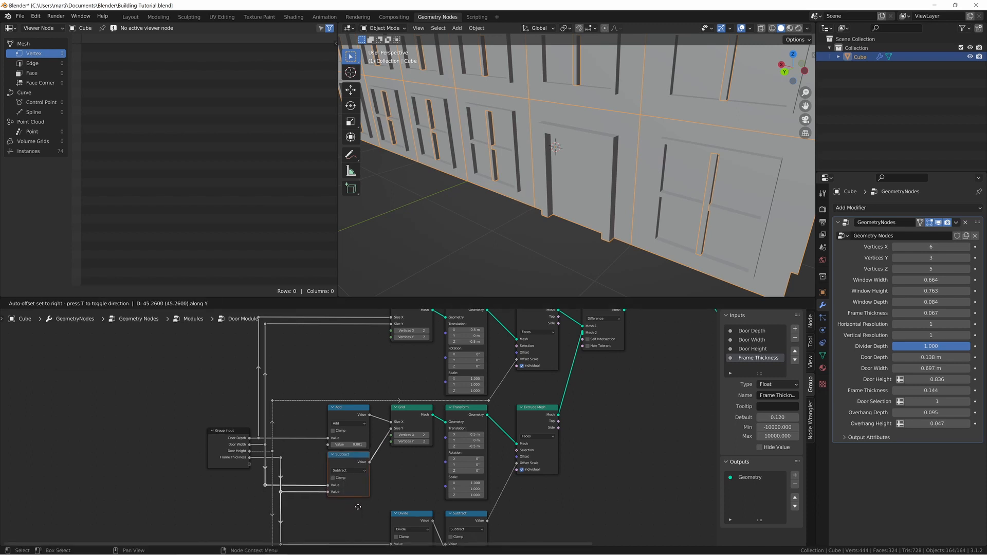
left_click(391, 467)
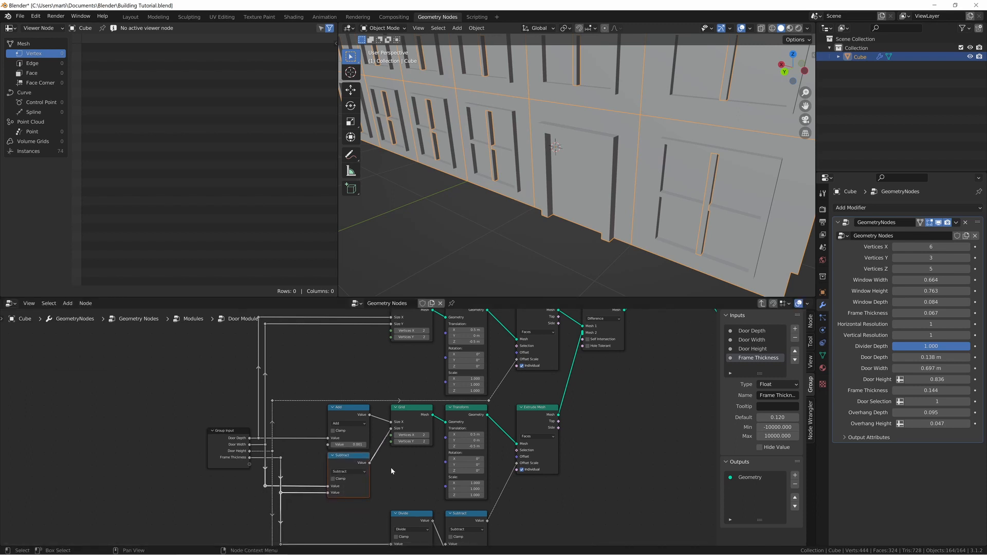
Step: Move the Add and Subtract nodes together along X, closer to the Grid node
left_click_drag(313, 368, 358, 505)
key("g")
key("x")
left_click(369, 505)
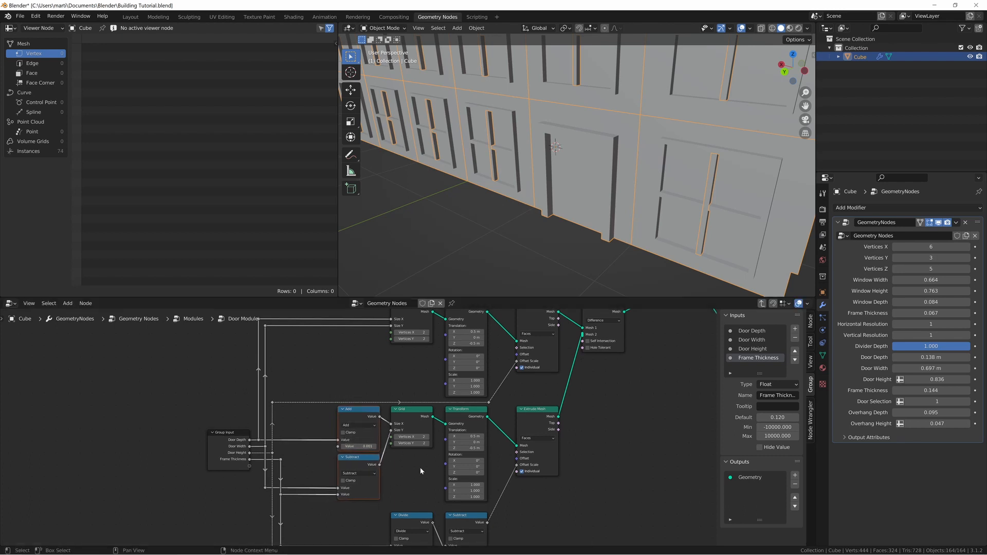
Step: Shift both Extrude Mesh nodes along X towards the Transform nodes, and bring the Mesh Boolean node closer to them
scroll(633, 414, "down", 2)
middle_click_drag(593, 418, 524, 471)
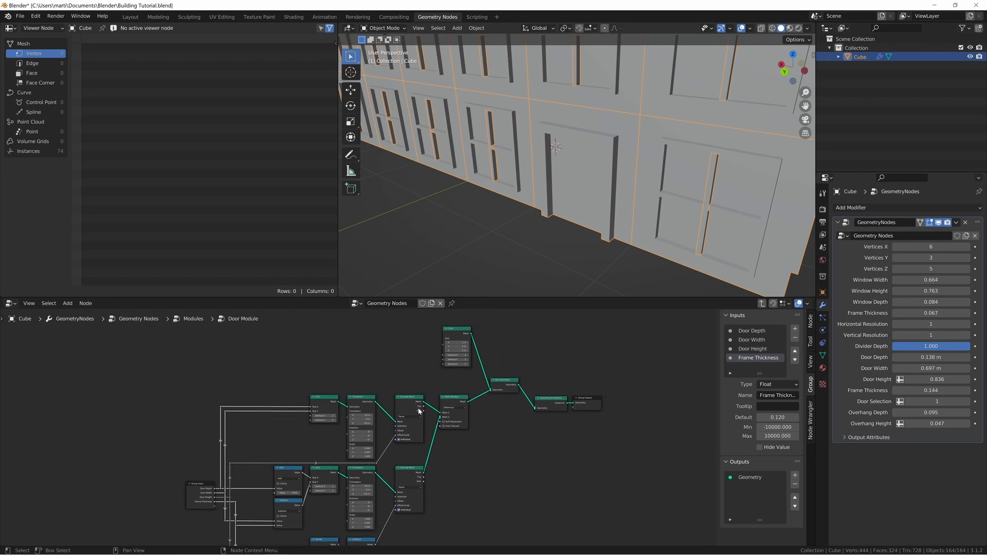
left_click_drag(403, 374, 417, 505)
key("g")
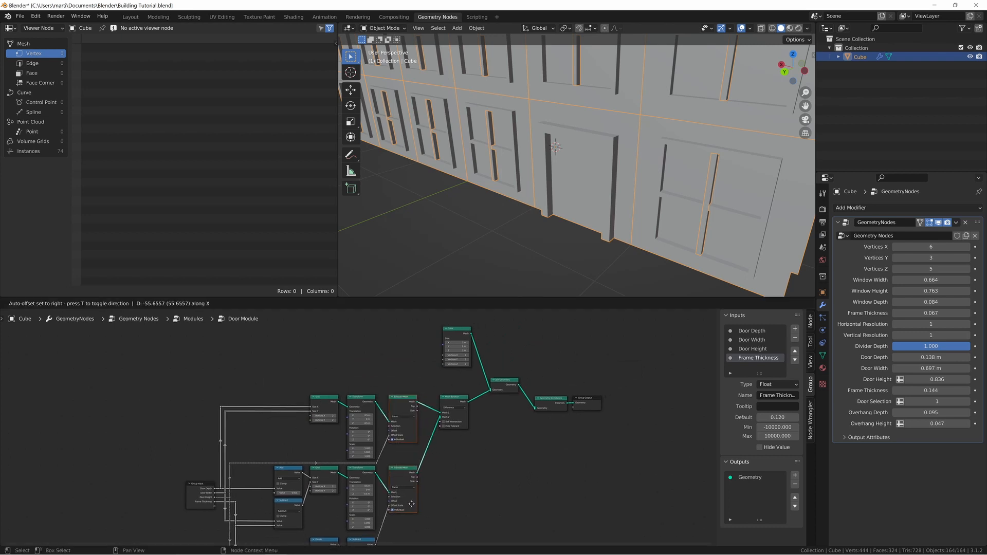
left_click(411, 503)
left_click(469, 484)
middle_click_drag(450, 399, 443, 412)
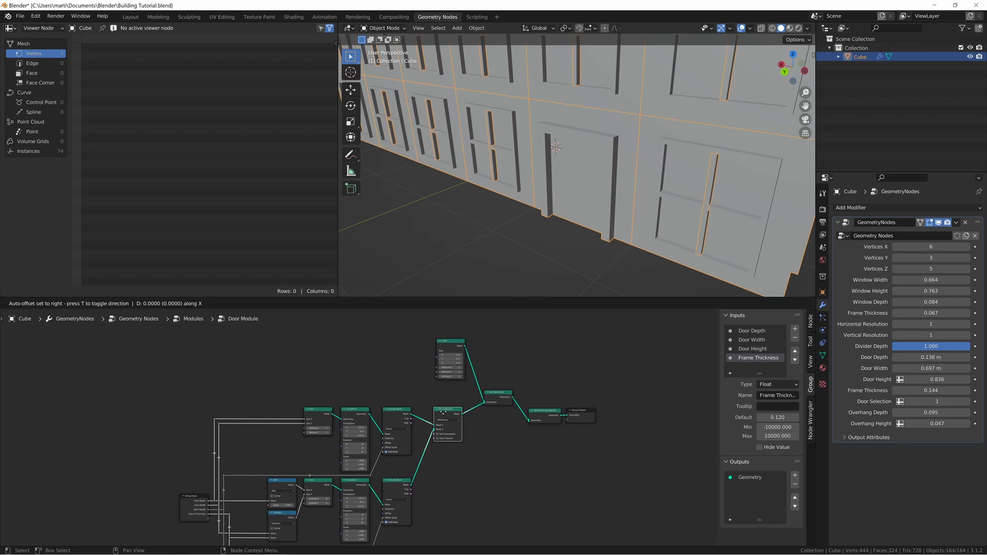
left_click_drag(443, 411, 434, 411)
Step: Level the Join Geometry, Geometry to Instance and Group Output nodes by scaling them to 0 along Y
middle_click_drag(460, 350, 447, 365)
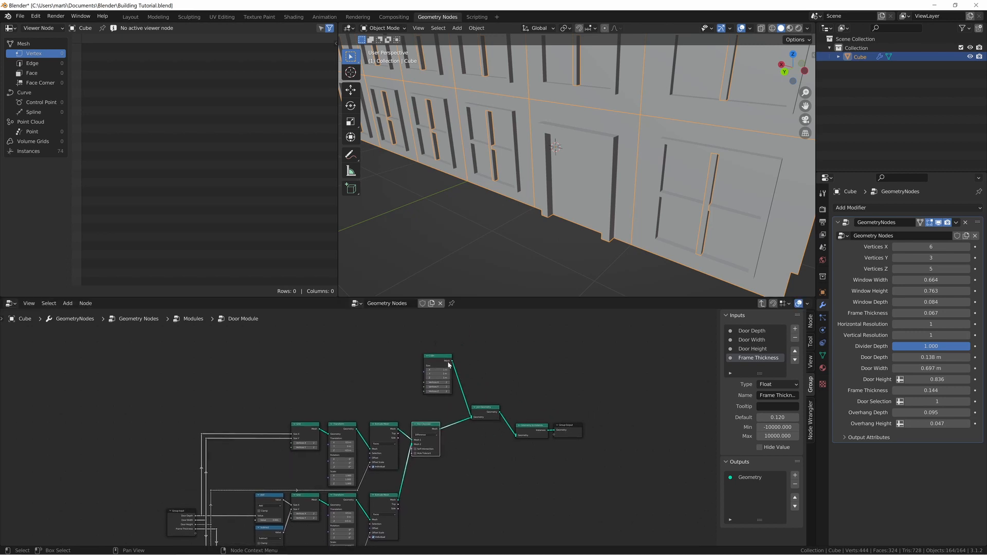
left_click(448, 364)
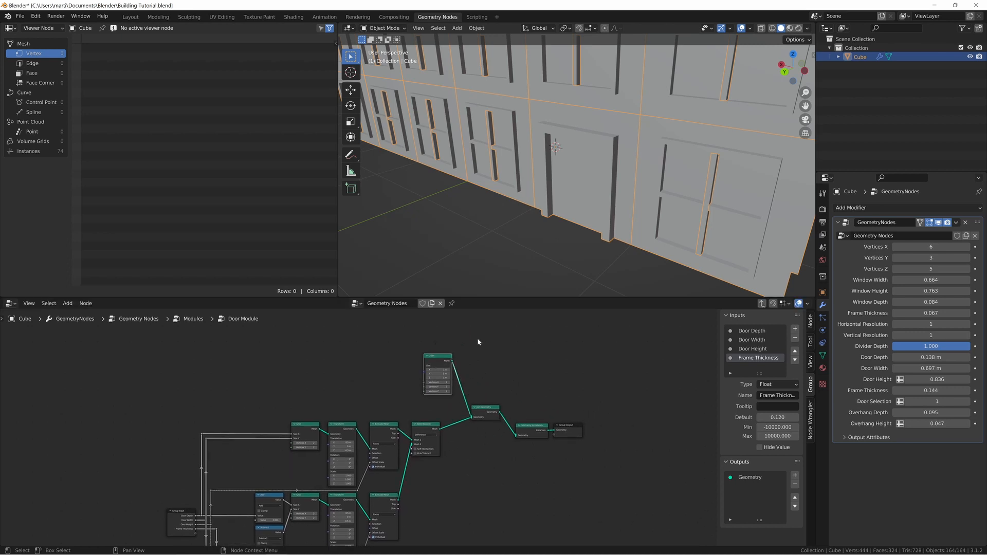
left_click(570, 433)
left_click_drag(489, 395, 575, 442)
key("s")
key("y")
key("0")
key("Return")
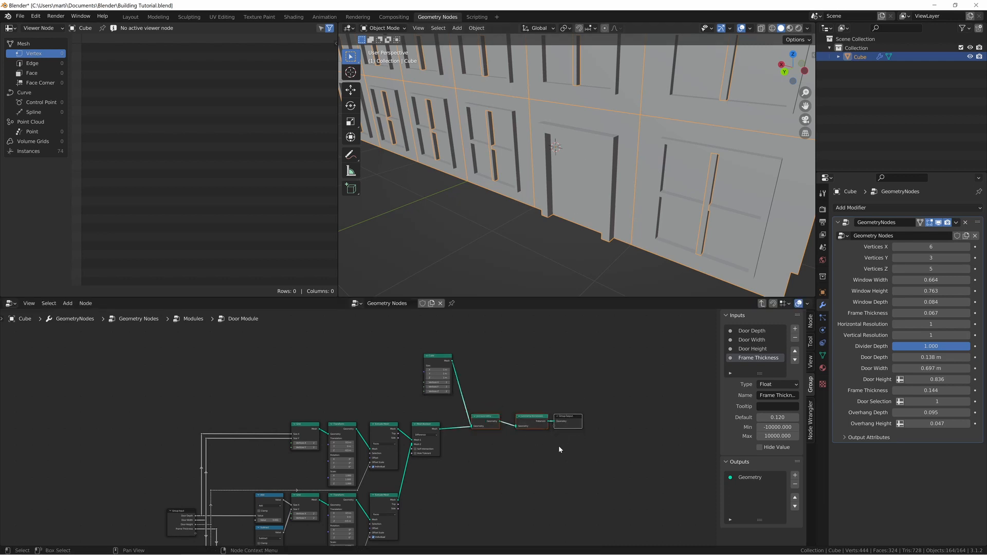
Step: Leave the Door Module group and open the Overhang group inside the Roof Edge group
key("Tab")
scroll(462, 447, "up", 4)
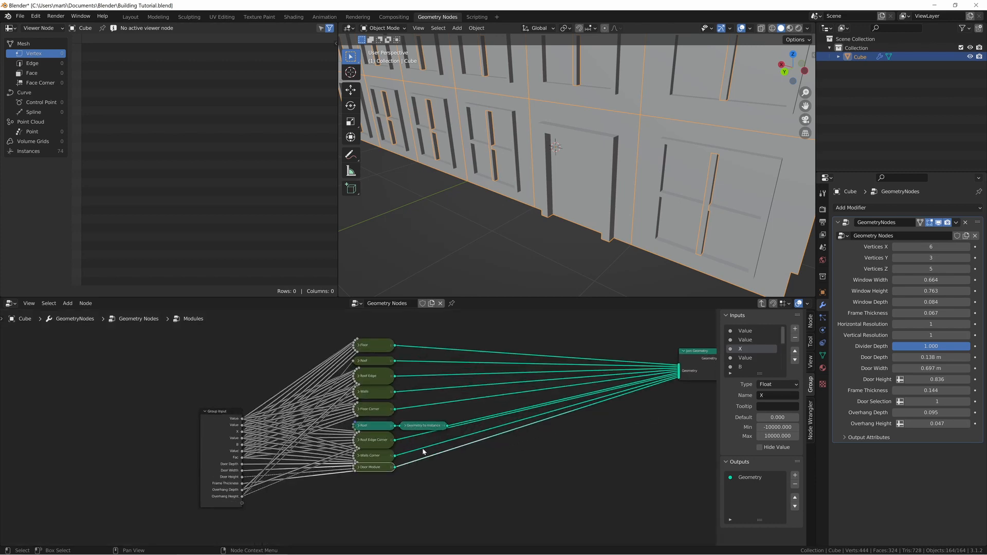
middle_click_drag(433, 449, 439, 473)
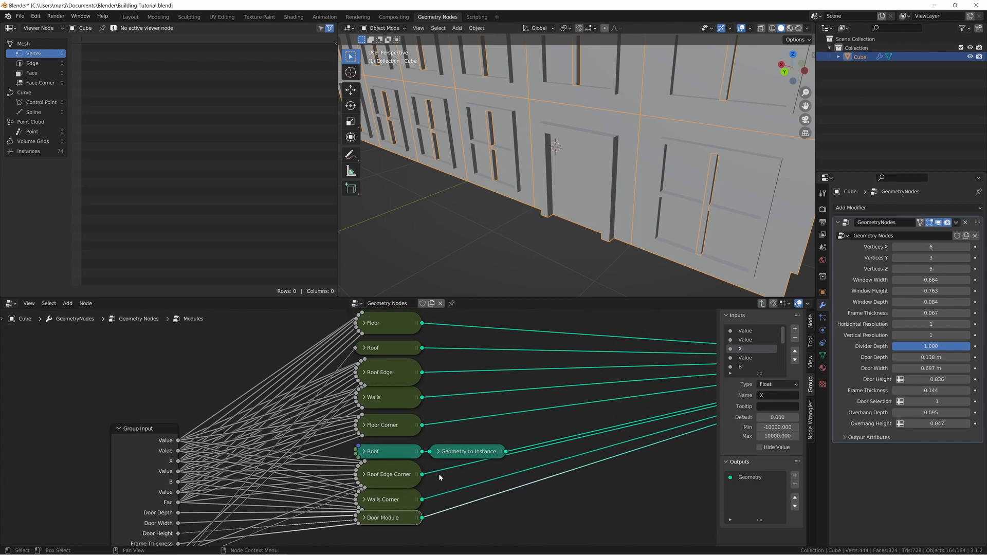
left_click(402, 372)
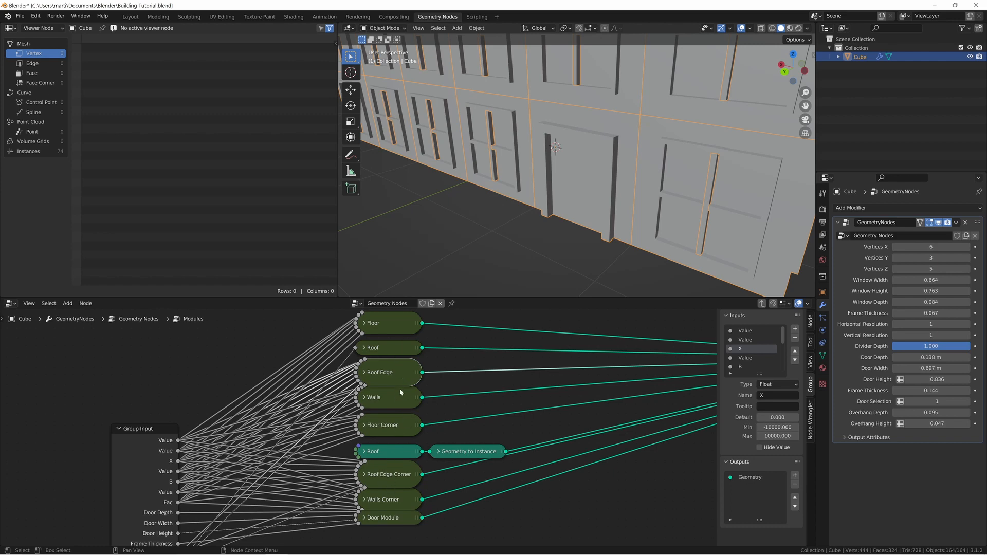
key("Tab")
left_click(486, 343)
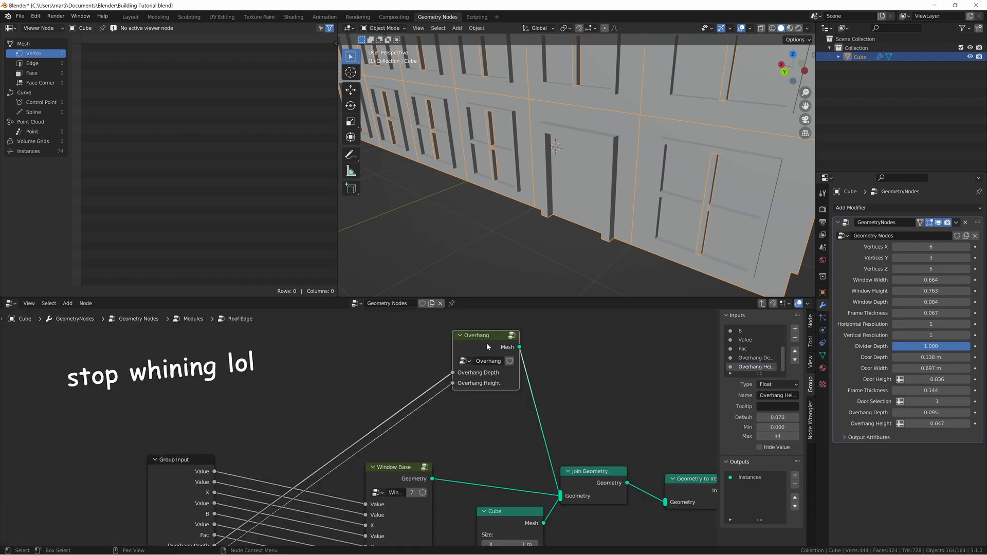
key("Tab")
key("Home")
middle_click_drag(386, 445, 449, 431)
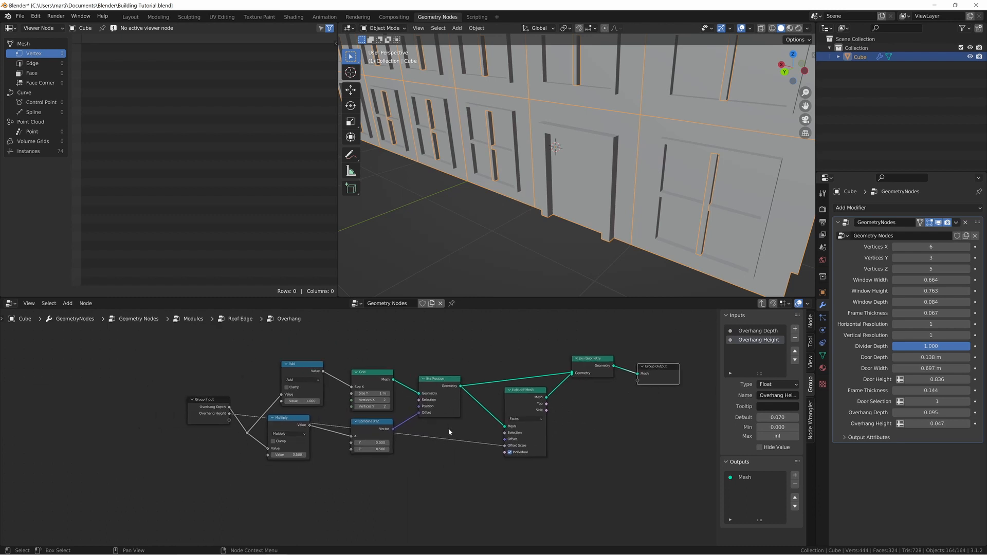
Step: Level the Add, Grid, Set Position and Join Geometry row and the Multiply, Combine XYZ and Extrude Mesh row, scaling each to 0 along Y
left_click_drag(279, 344, 465, 408)
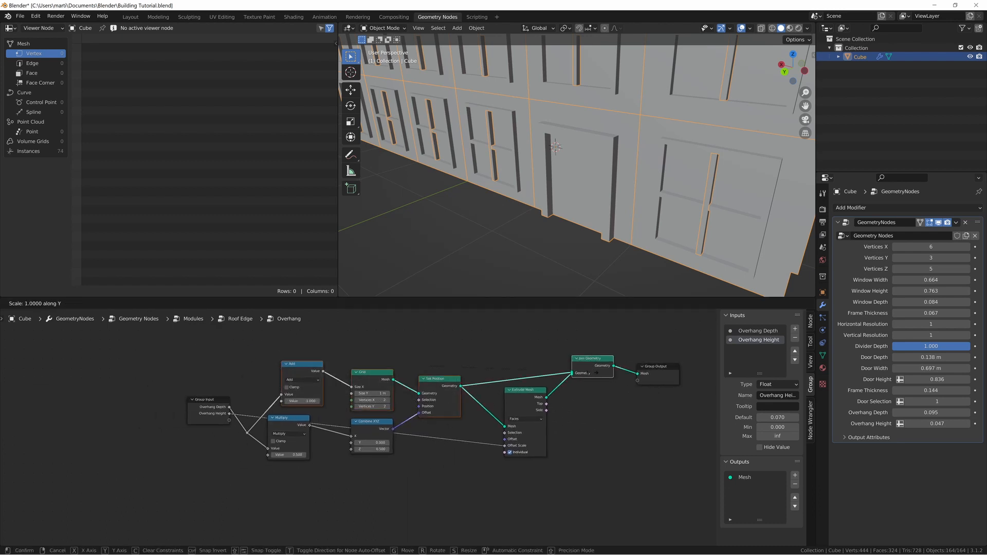
key("shift+equal")
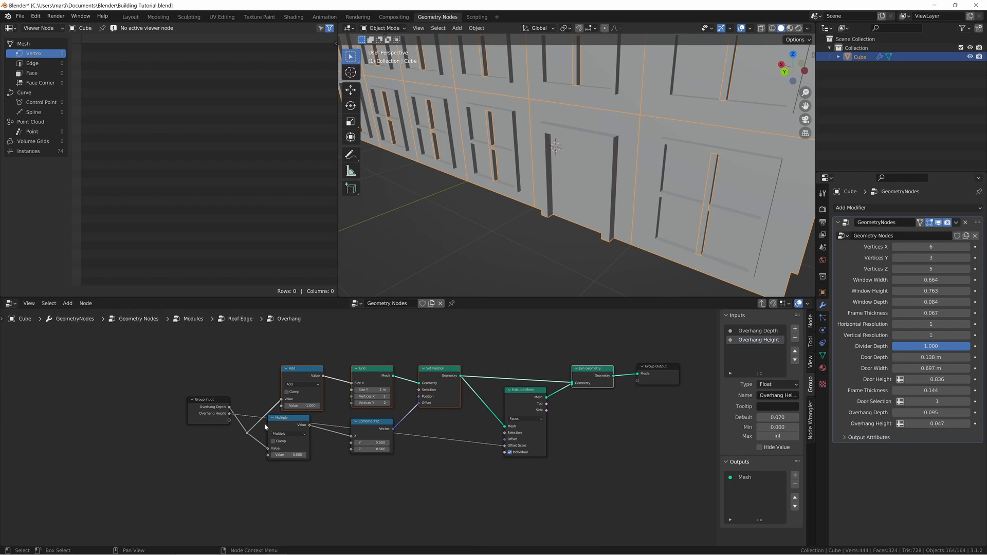
left_click_drag(268, 469, 381, 427)
left_click(521, 411, "shift")
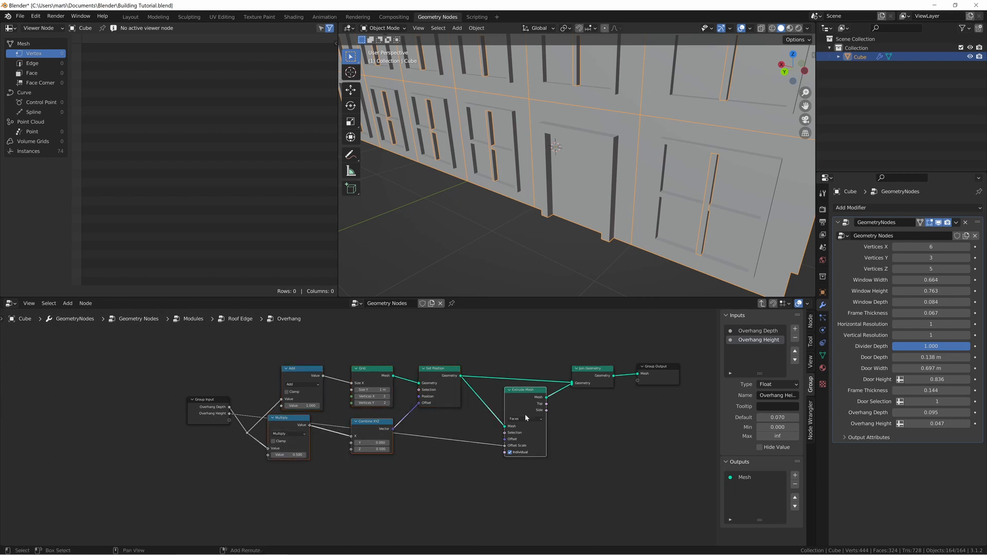
key("s")
key("y")
key("0")
key("Return")
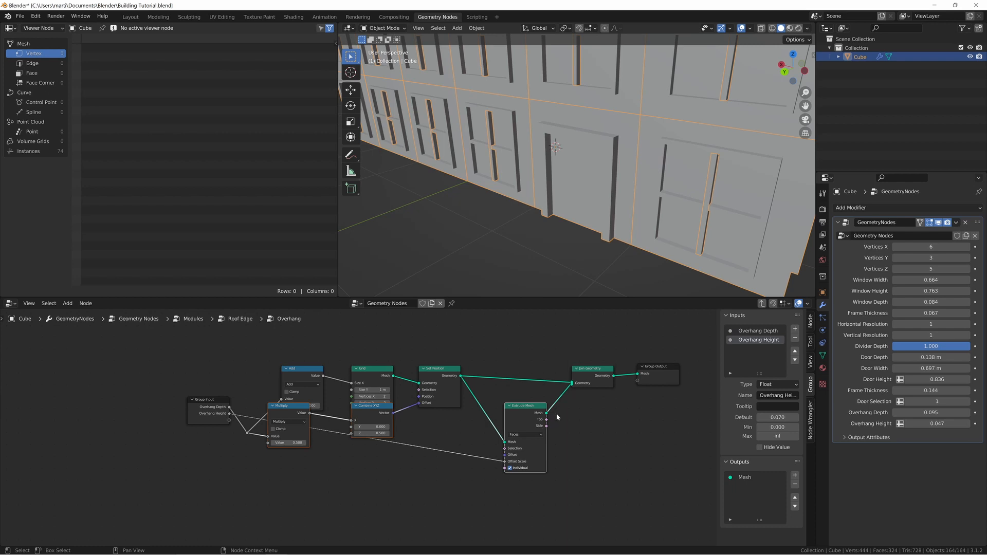
Step: Move the Multiply, Combine XYZ and Extrude Mesh row clear below the upper row, with Multiply directly under Add
key("g")
key("y")
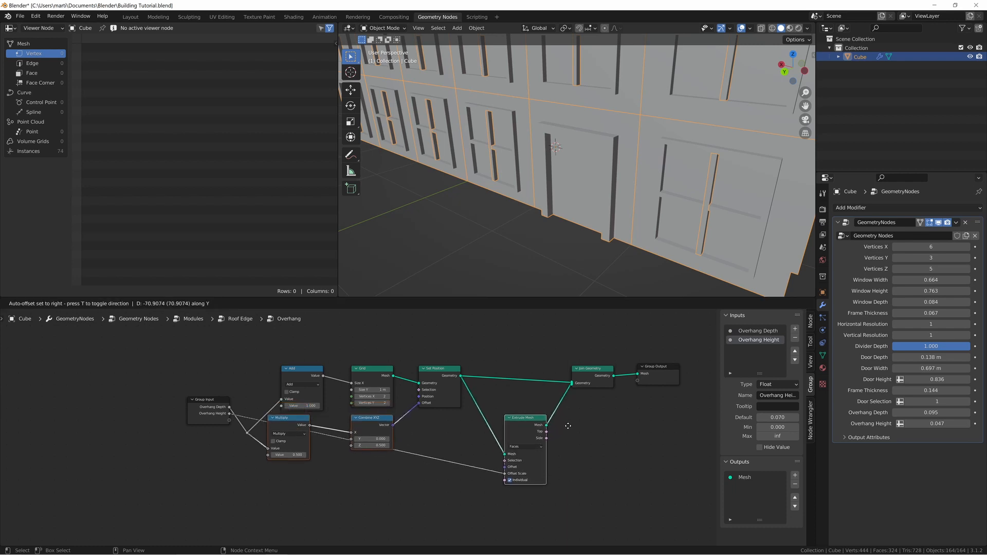
key("y")
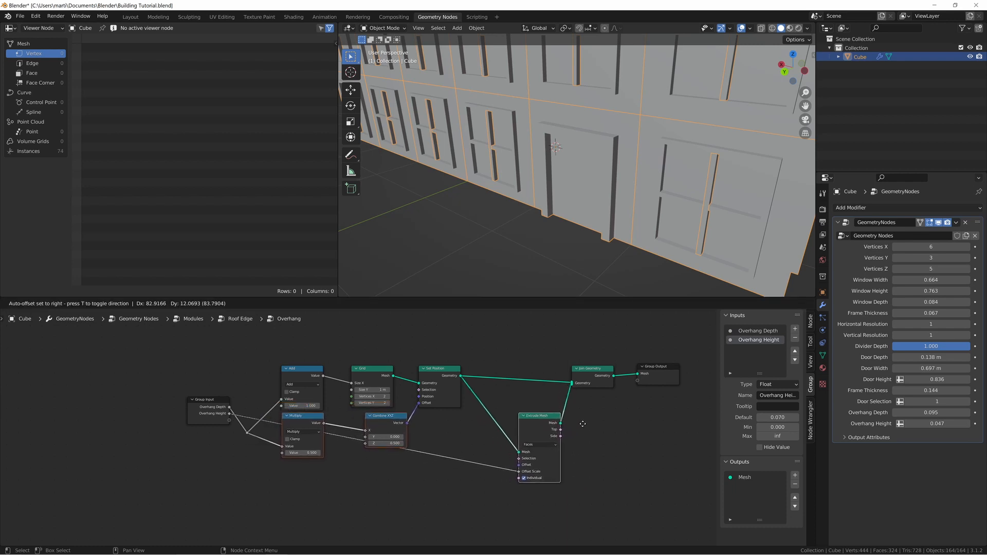
left_click(583, 424)
Step: Align Grid with Combine XYZ and Add with Multiply in columns by scaling each pair to 0 along X
left_click_drag(382, 333, 387, 436)
key("s")
key("x")
key("0")
key("Return")
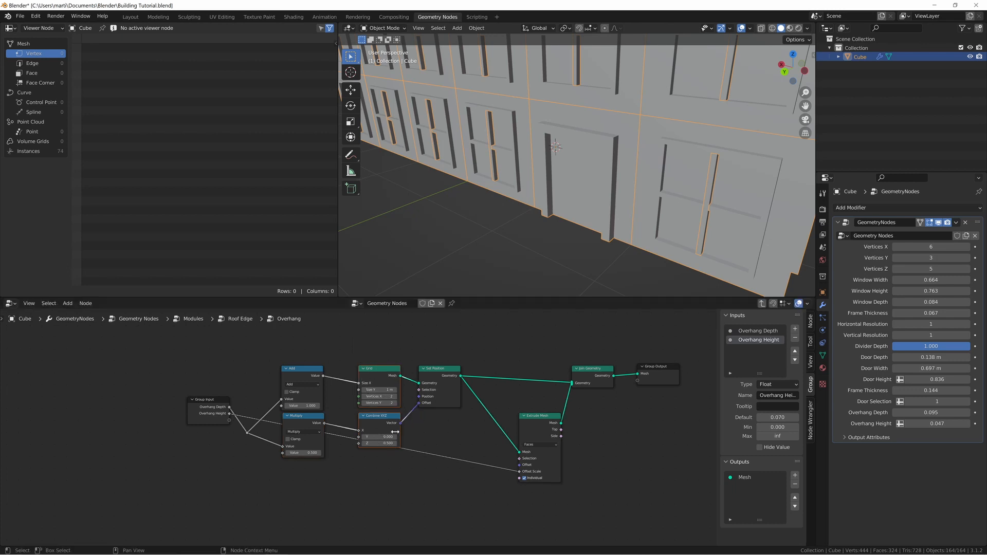
left_click_drag(332, 363, 297, 430)
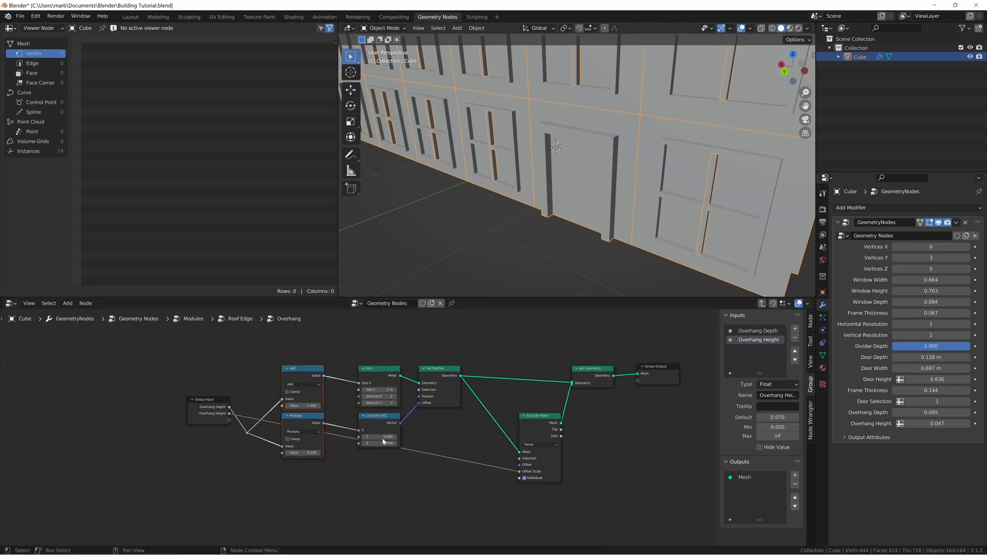
Step: Move the Extrude Mesh and Join Geometry nodes along X towards Set Position, placing Join Geometry just past Extrude Mesh
left_click_drag(540, 347, 611, 478)
key("g")
key("x")
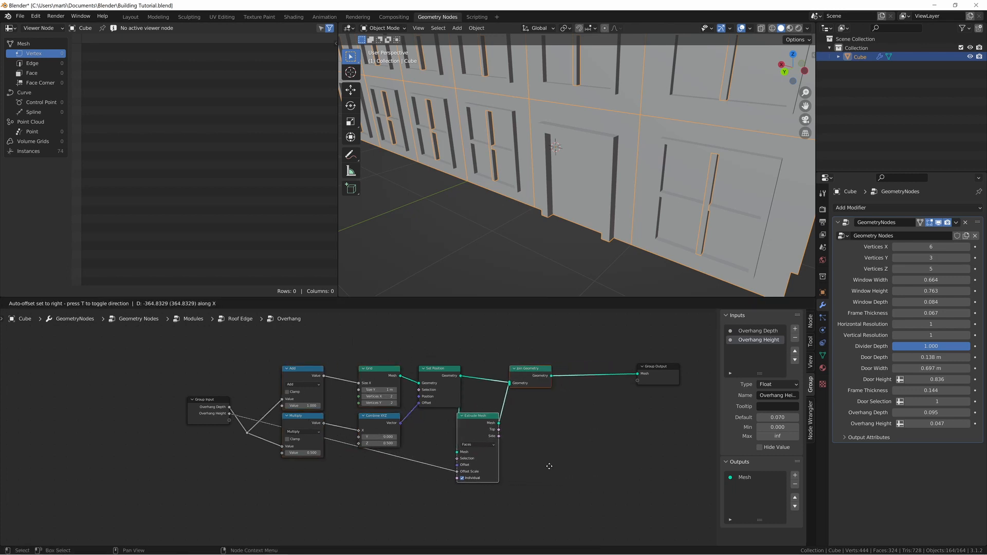
left_click(561, 466)
left_click(562, 439)
left_click(555, 380)
key("g")
key("x")
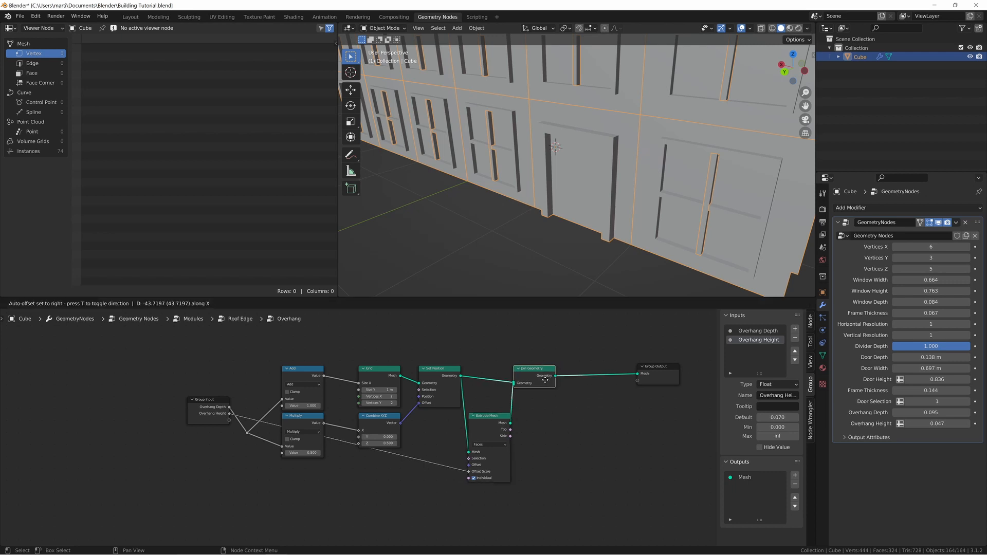
left_click(546, 379)
left_click(541, 437)
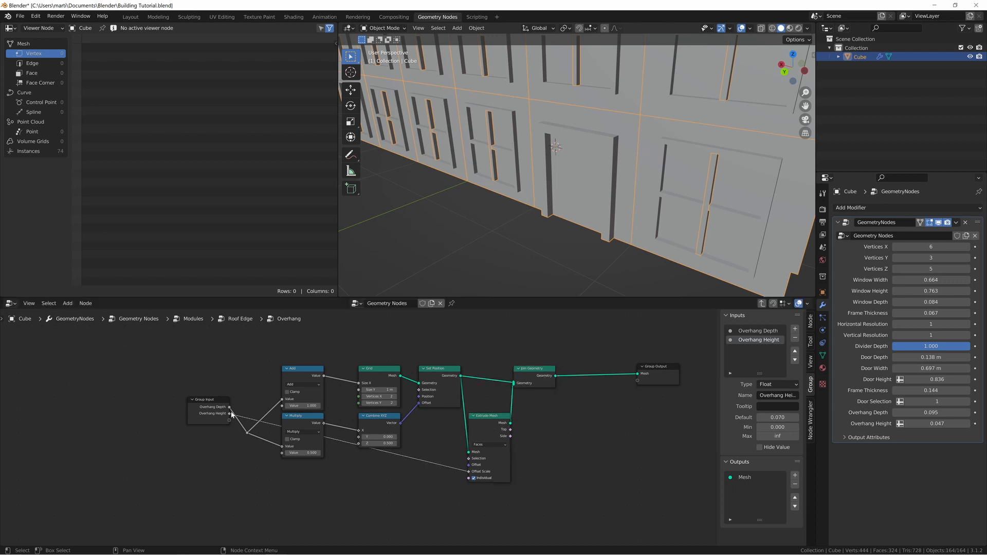
Step: Route the Overhang Height link beneath the Multiply and Combine XYZ nodes with two reroutes, dissolving the surplus reroute
right_click_drag(244, 417, 245, 425, "shift")
key("g")
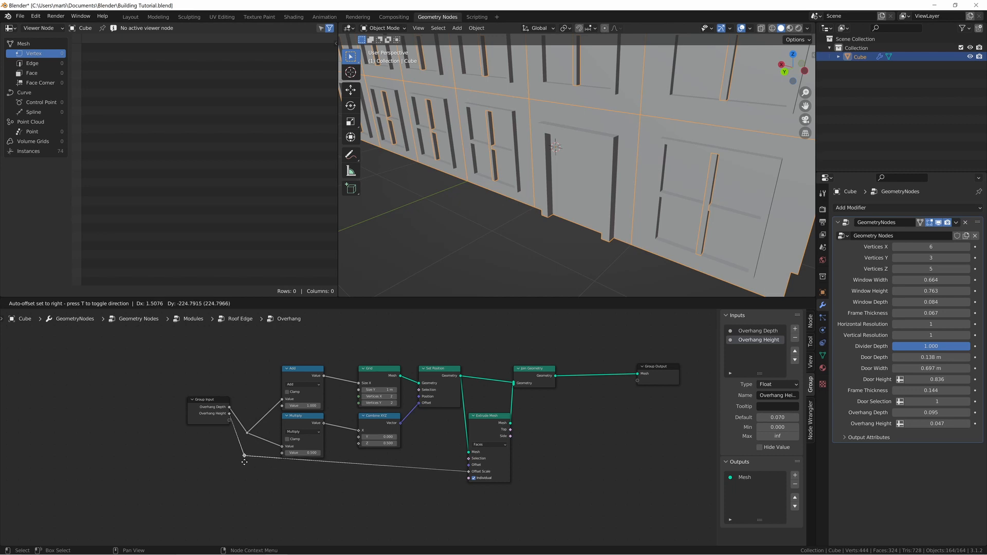
left_click(238, 420)
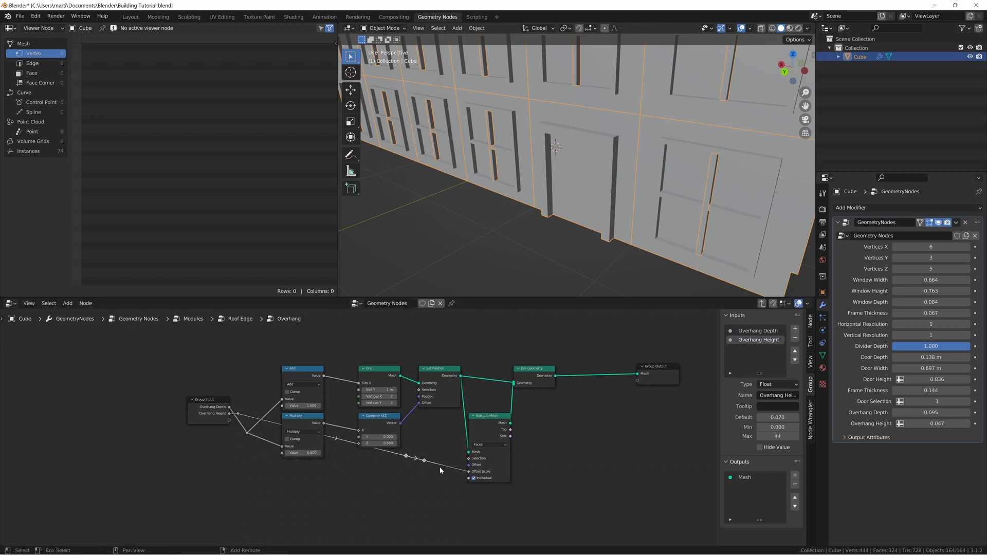
key("g")
left_click(273, 482)
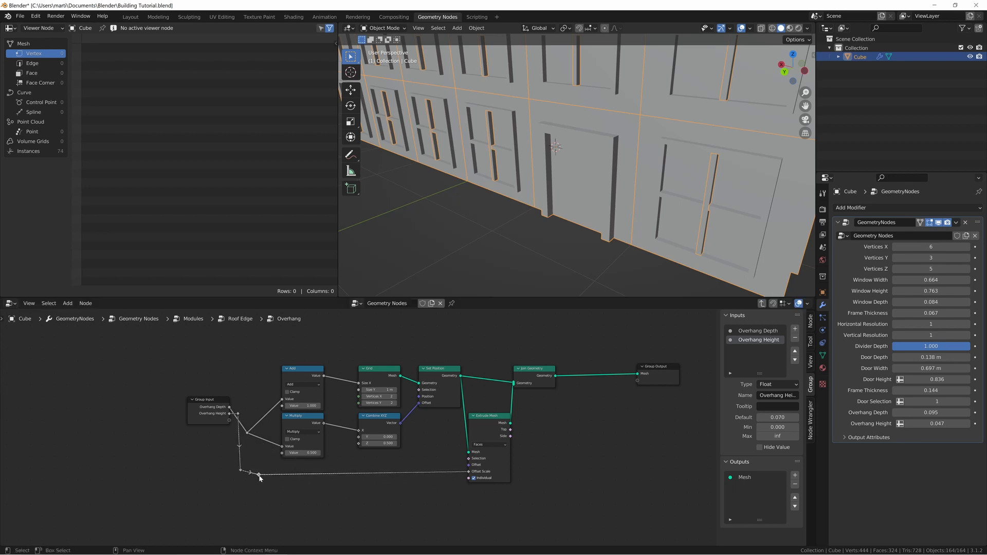
key("ctrl+x")
scroll(263, 480, "up", 2)
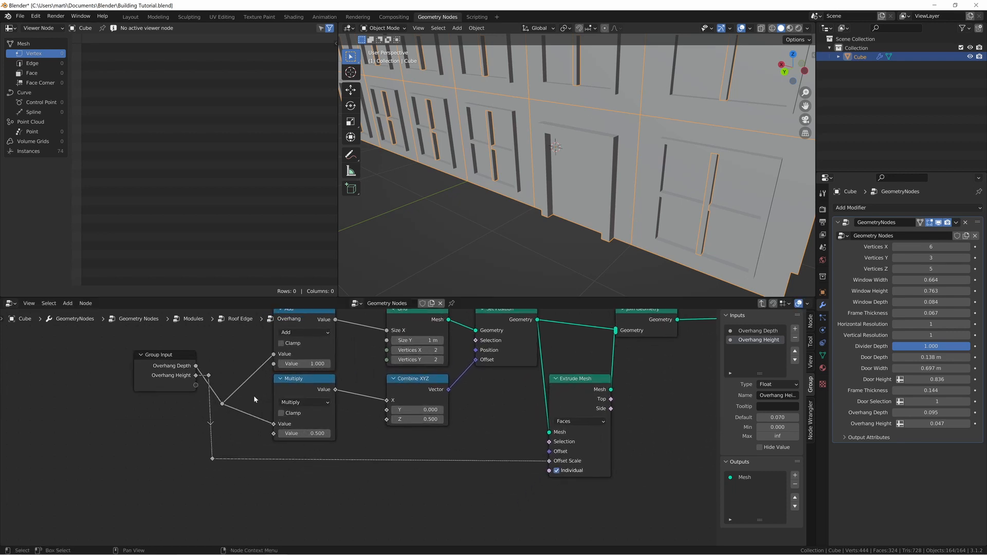
Step: Align the two Overhang Height reroutes vertically by scaling them to 0 along X
left_click_drag(211, 366, 254, 486)
key("s")
key("x")
key("0")
key("Return")
left_click(253, 436)
Step: Move the lower Overhang Height reroute along Y to level its link with Extrude Mesh's Offset Scale input
scroll(309, 466, "up", 1)
middle_click_drag(308, 467, 342, 326)
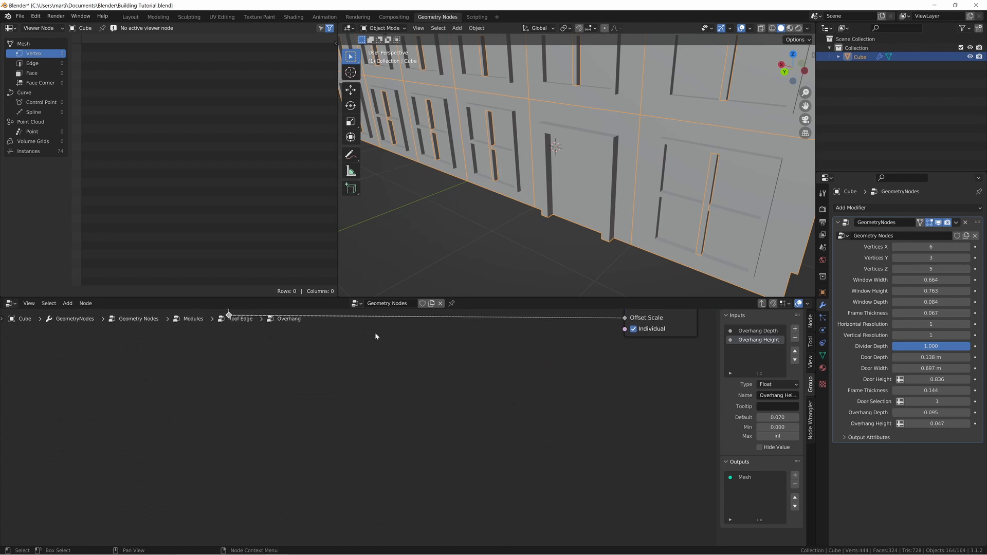
scroll(381, 336, "up", 3)
middle_click_drag(481, 368, 449, 391)
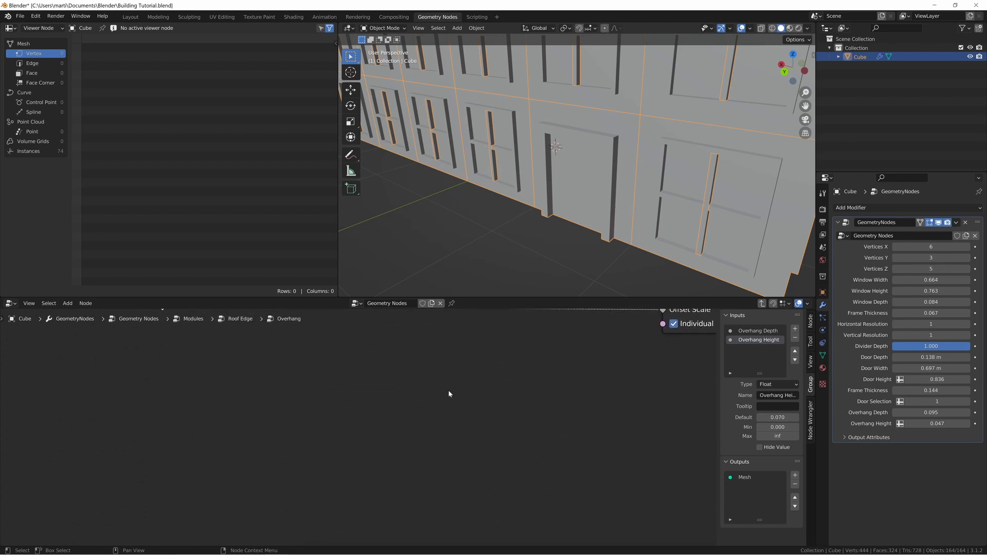
key("g")
key("y")
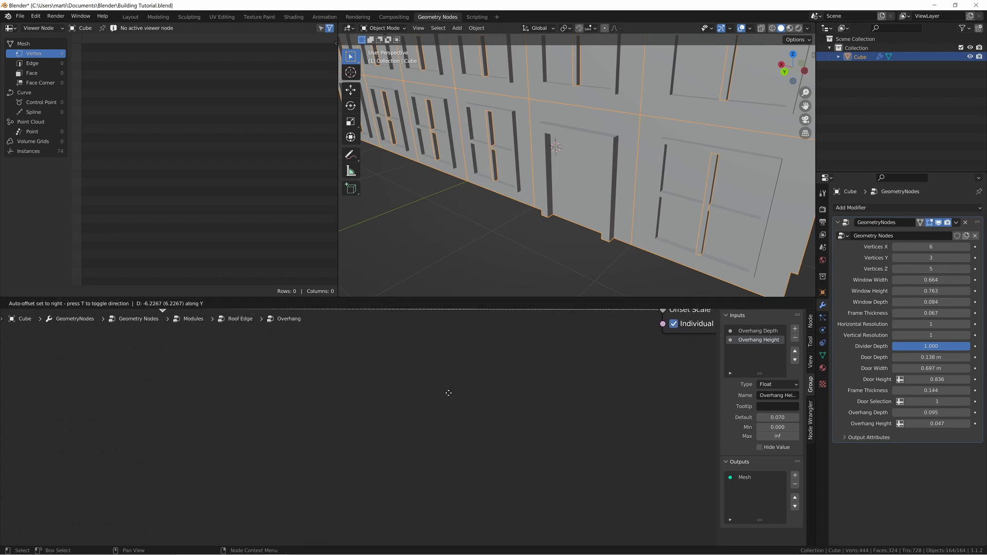
left_click(449, 392)
scroll(391, 442, "down", 3)
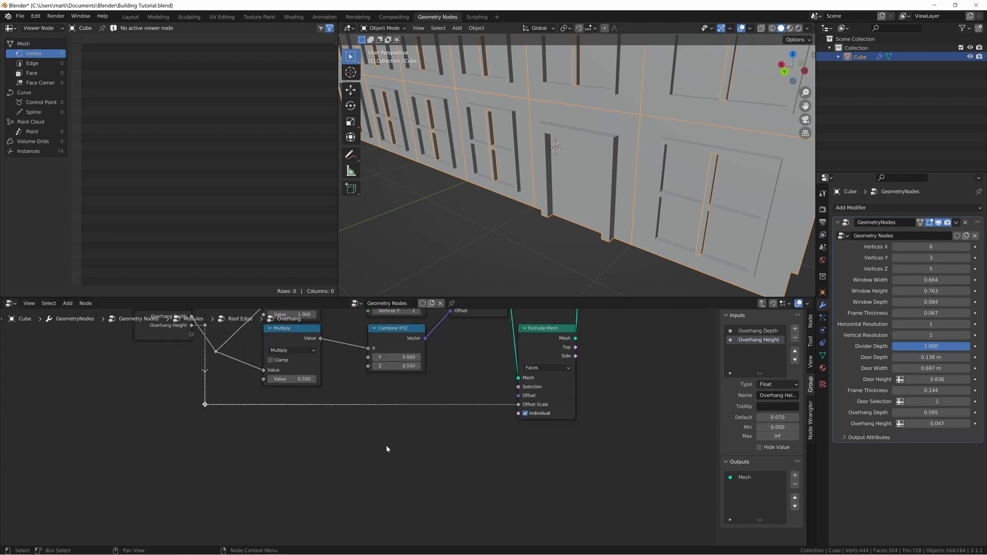
Step: Move the Overhang Depth reroute up beside the Group Input's Overhang Depth output
middle_click_drag(289, 396, 304, 438)
left_click(231, 394)
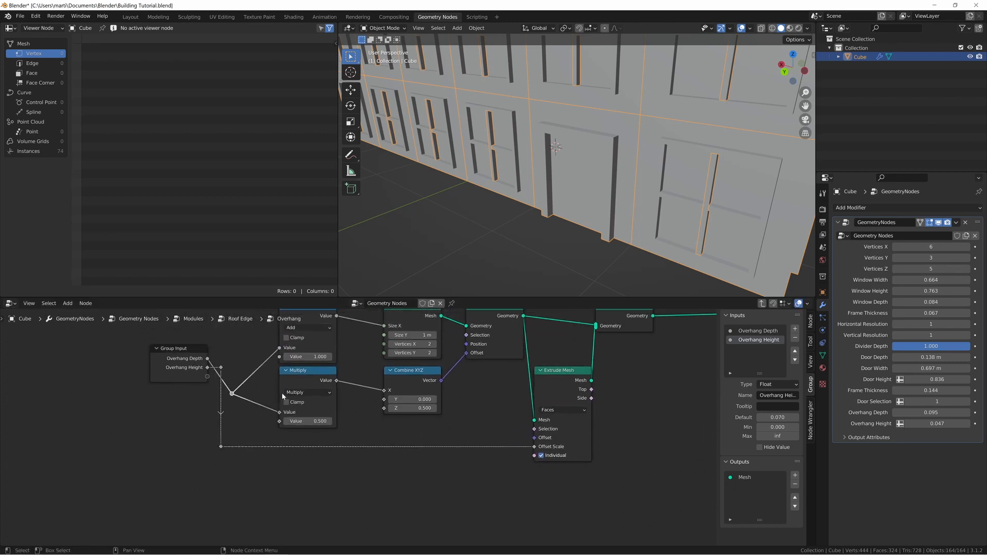
key("g")
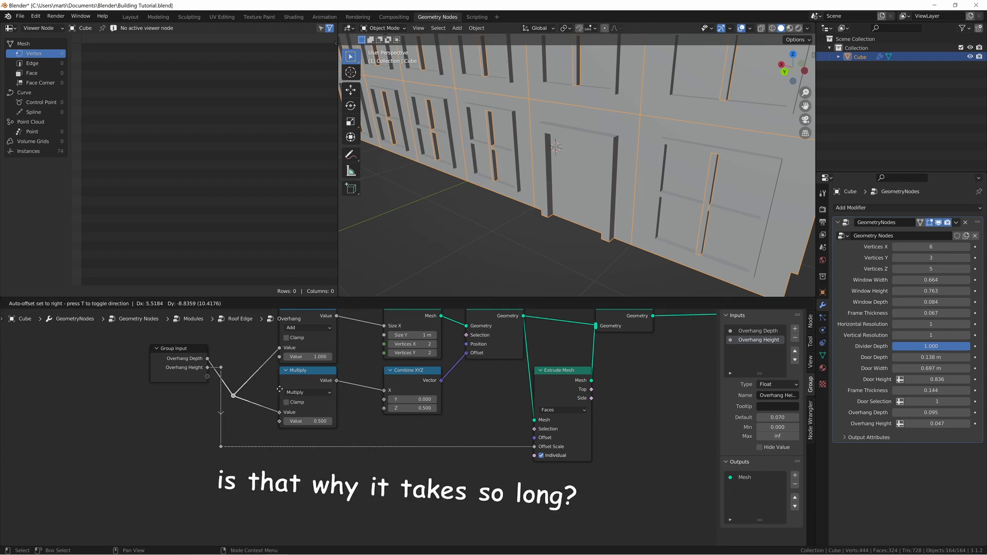
left_click(279, 351)
scroll(337, 437, "up", 4)
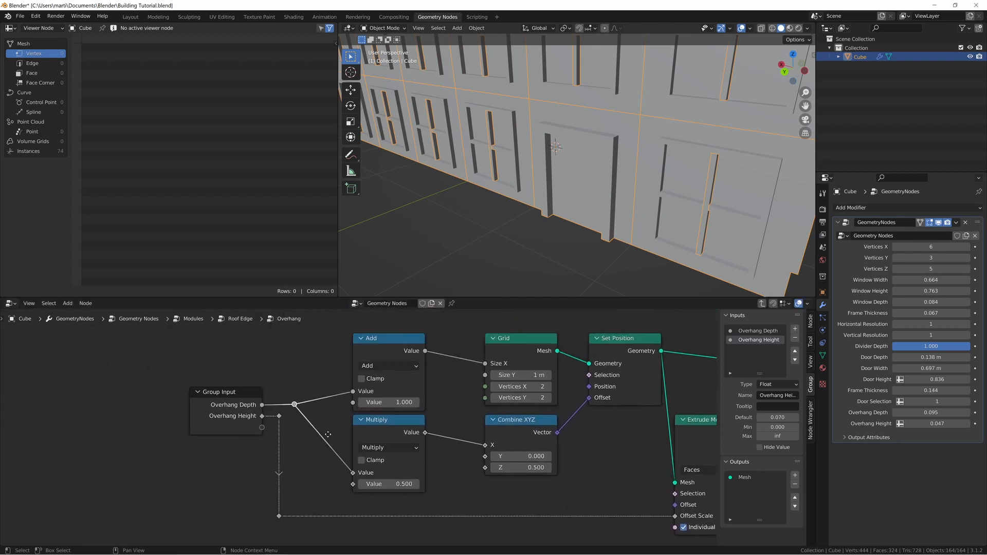
Step: Fine-tune the Overhang Depth reroute along Y so the link from Group Input runs horizontally
middle_click_drag(382, 435, 390, 434, "ctrl")
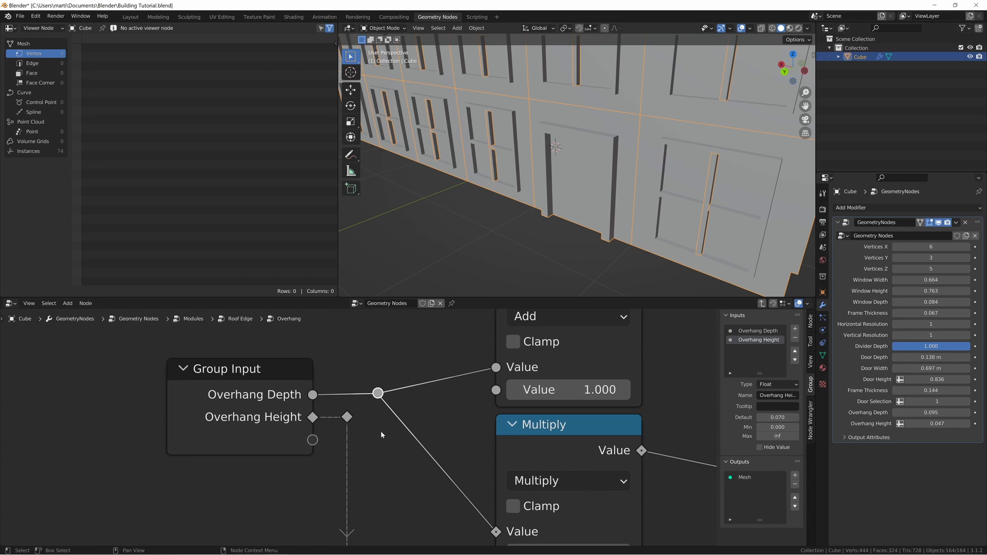
key("g")
key("y")
left_click(383, 446)
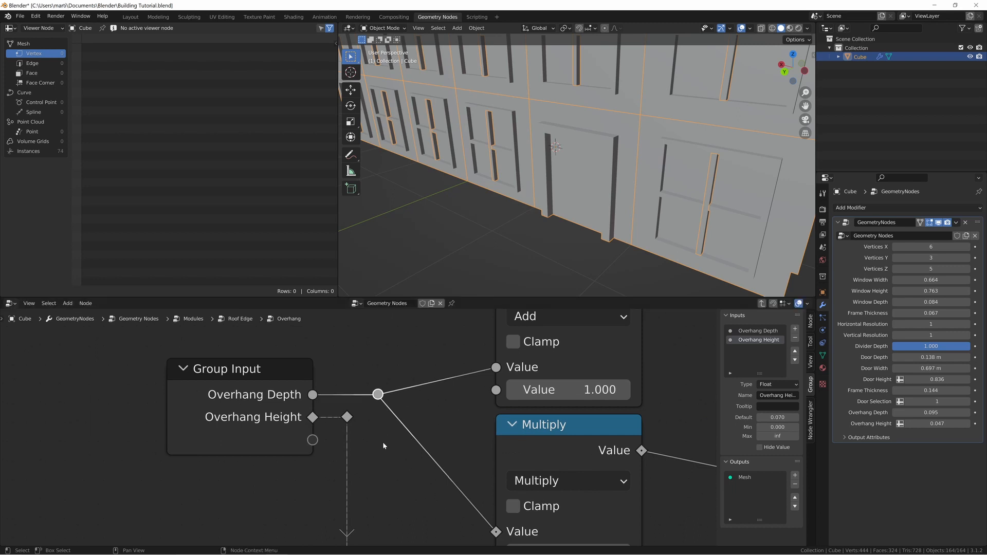
middle_click_drag(382, 442, 432, 337)
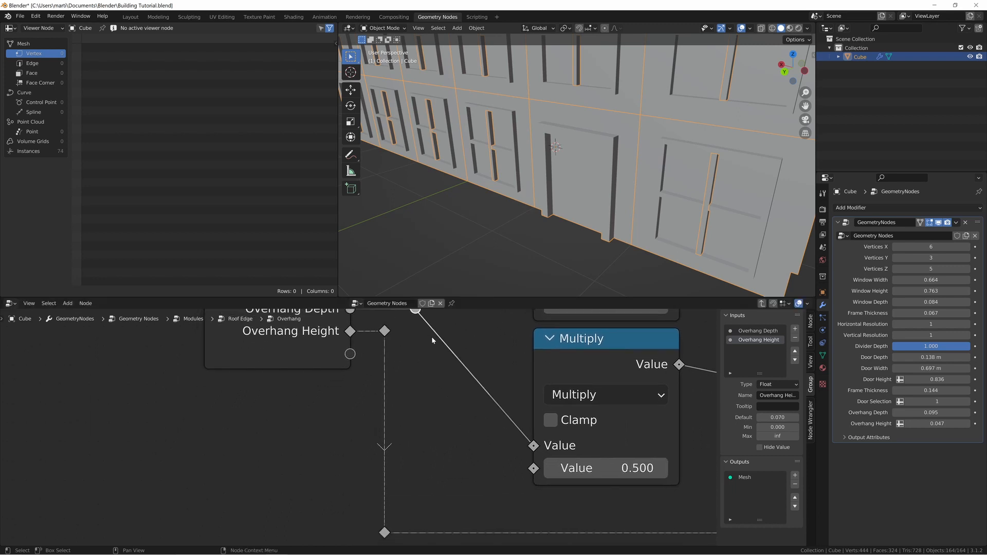
key("g")
key("y")
left_click(432, 336)
scroll(405, 376, "down", 2)
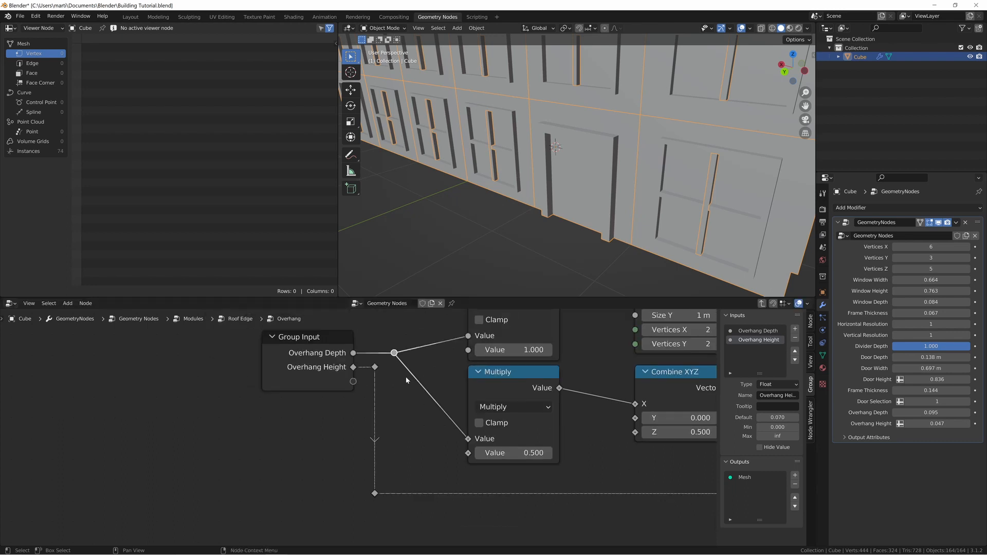
Step: Move Group Input and its two adjacent reroutes along Y to level the Overhang Depth link with Add's Value input
left_click_drag(218, 330, 412, 426)
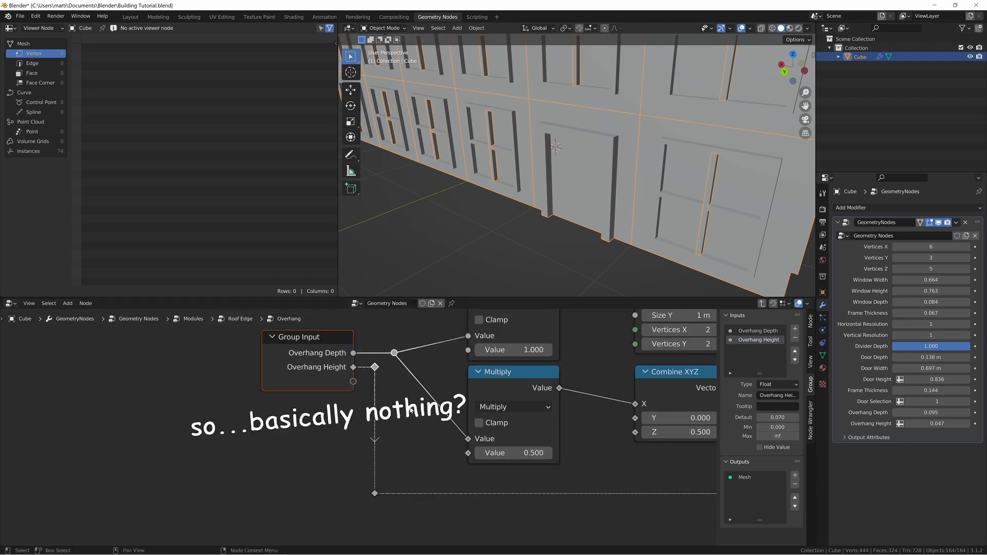
key("g")
key("y")
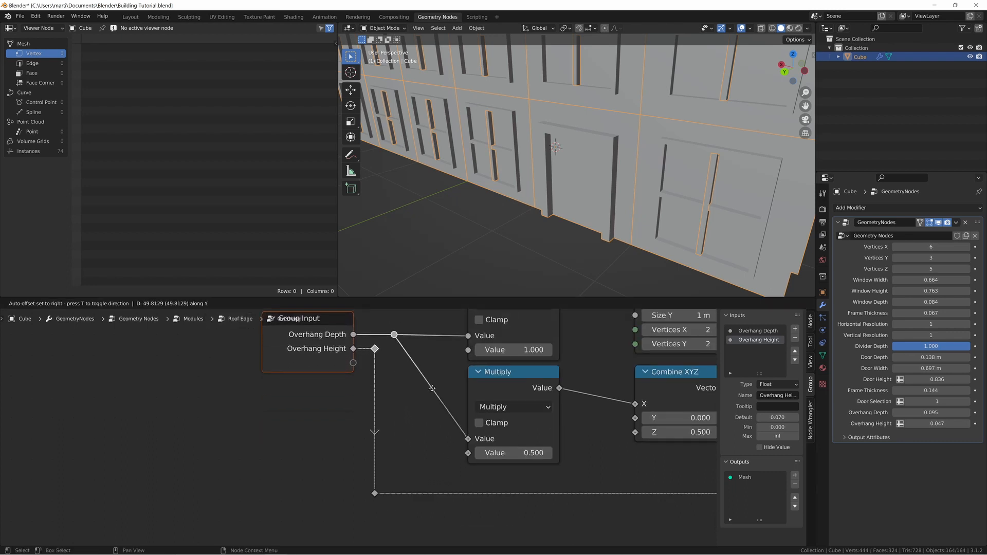
left_click(425, 400)
scroll(425, 400, "up", 3)
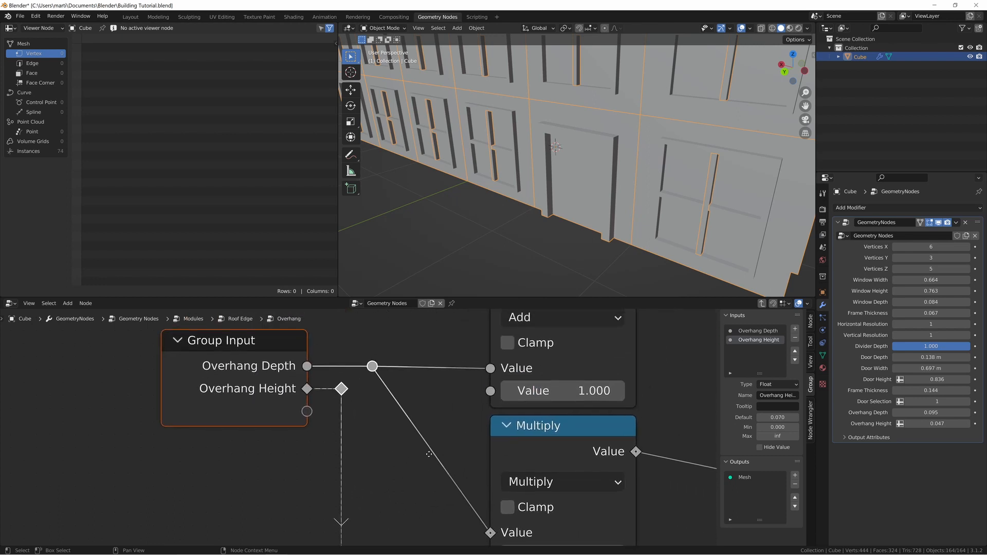
middle_click_drag(428, 408, 442, 390)
key("g")
key("y")
left_click(428, 402)
key("g")
key("y")
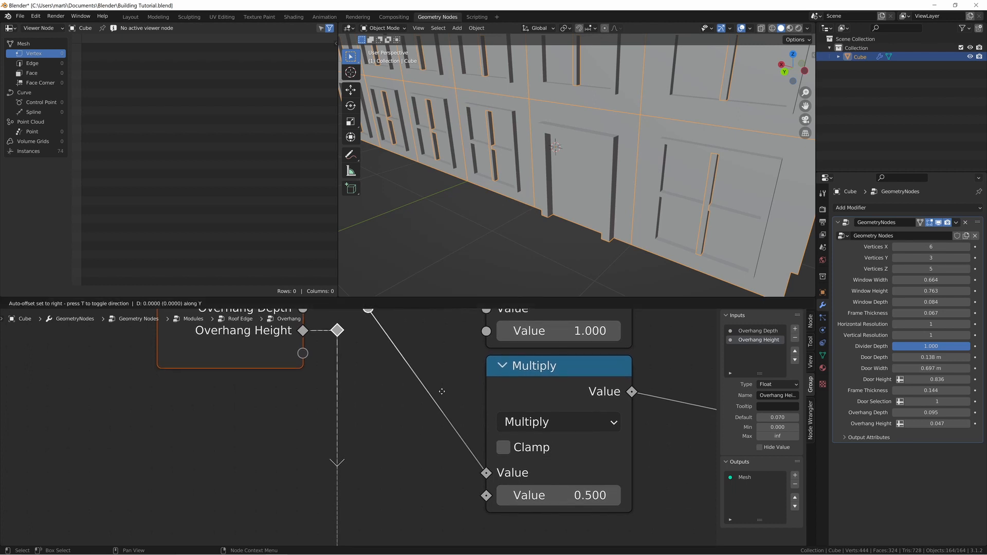
left_click(442, 400)
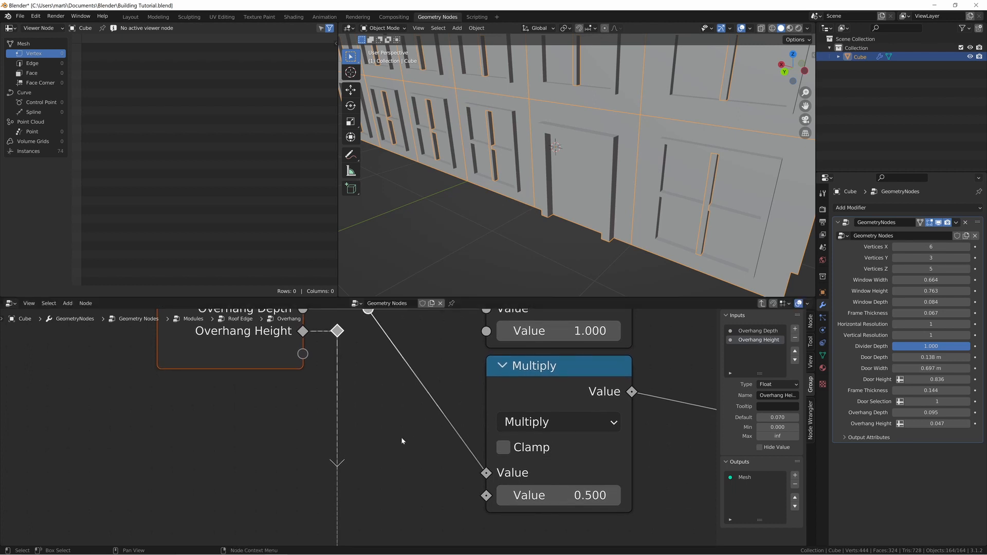
Step: Move Group Input and all three reroutes along X closer to the Add and Multiply nodes
middle_click_drag(392, 435, 349, 421)
scroll(349, 421, "down", 6)
left_click(542, 450)
scroll(353, 429, "down", 2)
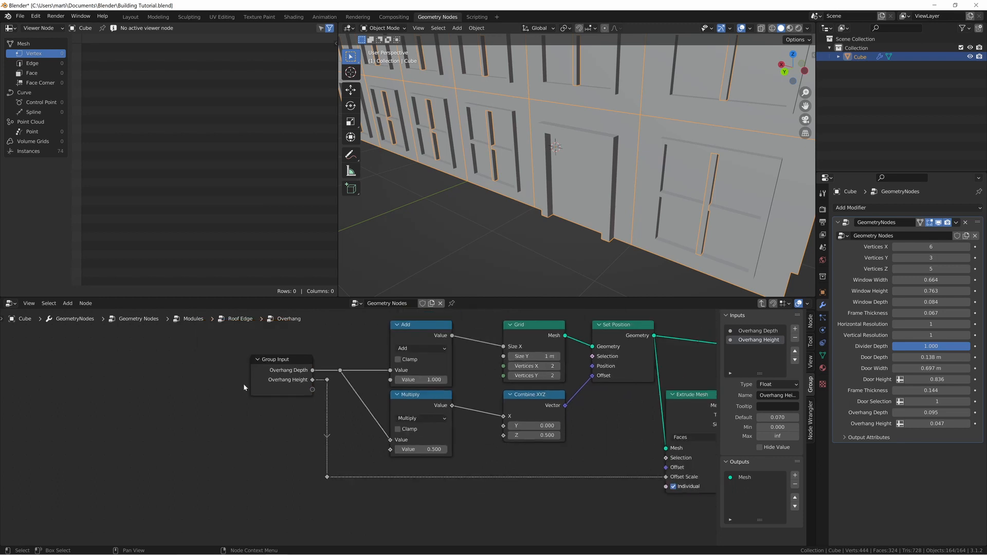
left_click_drag(208, 338, 382, 502)
key("g")
key("x")
left_click(405, 503)
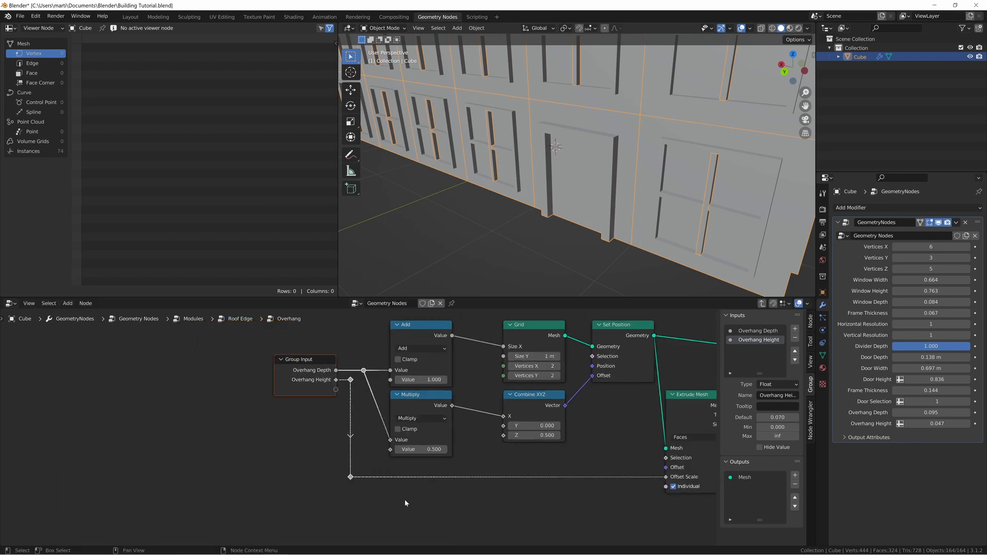
Step: Move the Group Output node along X to sit just past Join Geometry
middle_click_drag(572, 451, 347, 466)
middle_click_drag(589, 427, 539, 417)
left_click_drag(656, 363, 553, 363)
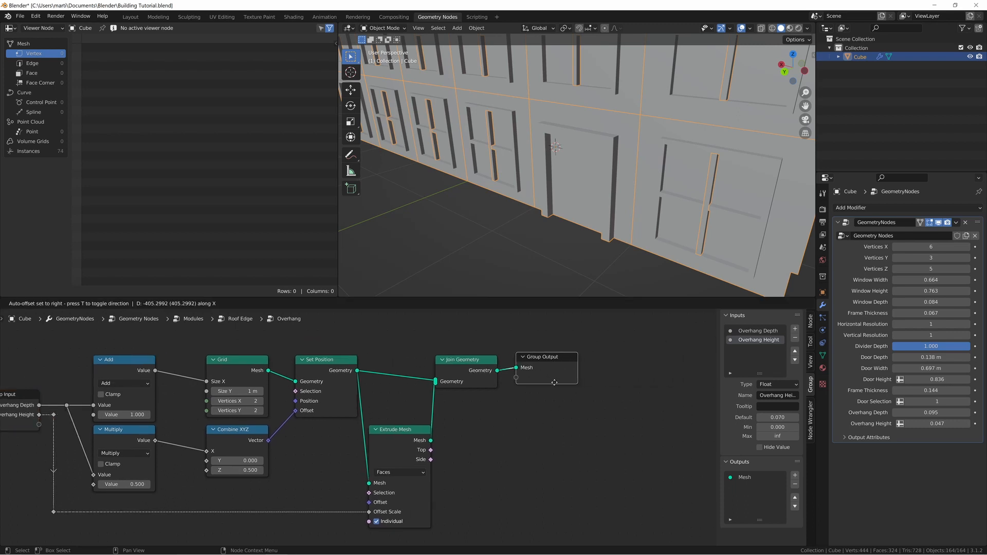
middle_click_drag(477, 449, 574, 425)
scroll(536, 420, "down", 3)
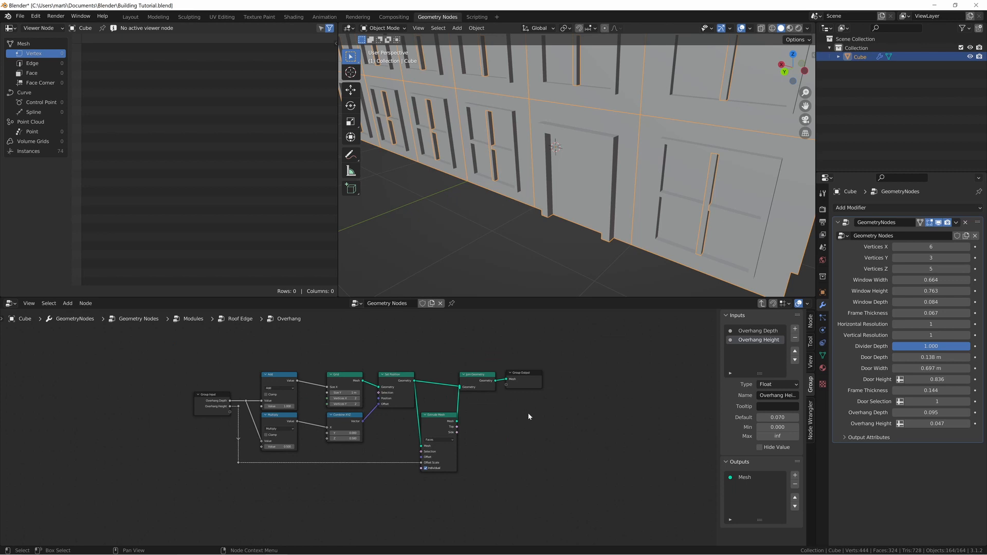
Step: Exit to the Roof Edge group and add reroutes on both Overhang links, placing them beside Group Input's Overhang outputs
key("Tab")
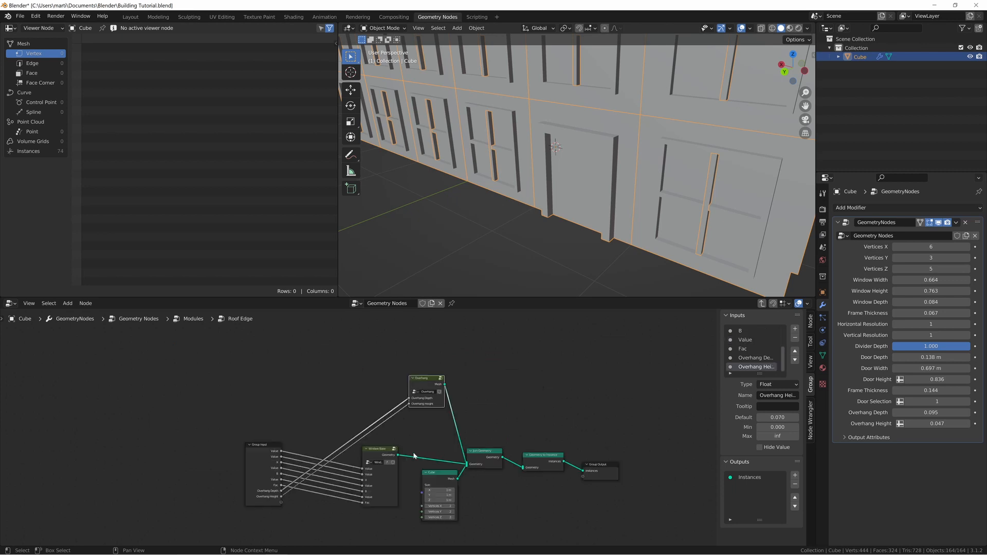
middle_click_drag(406, 450, 436, 386)
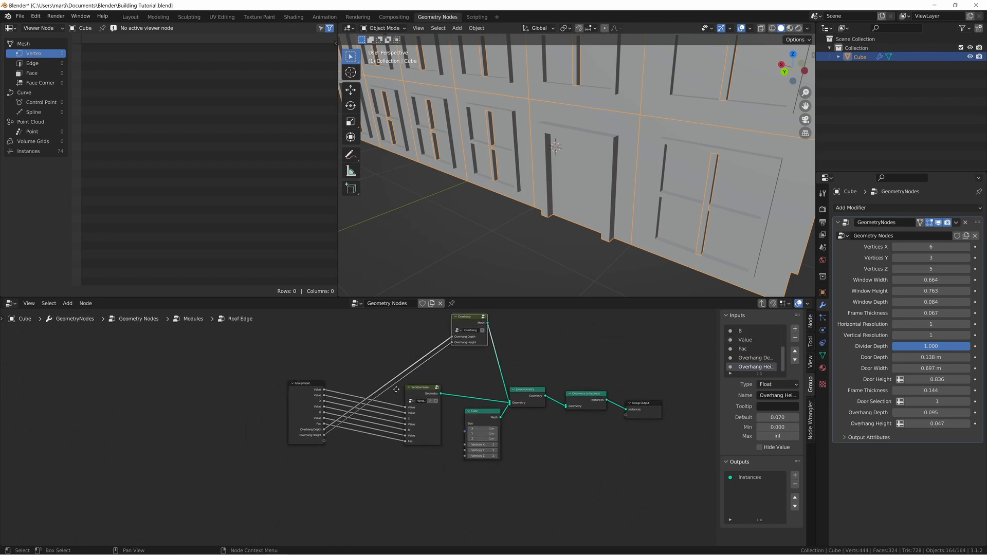
scroll(439, 378, "up", 2)
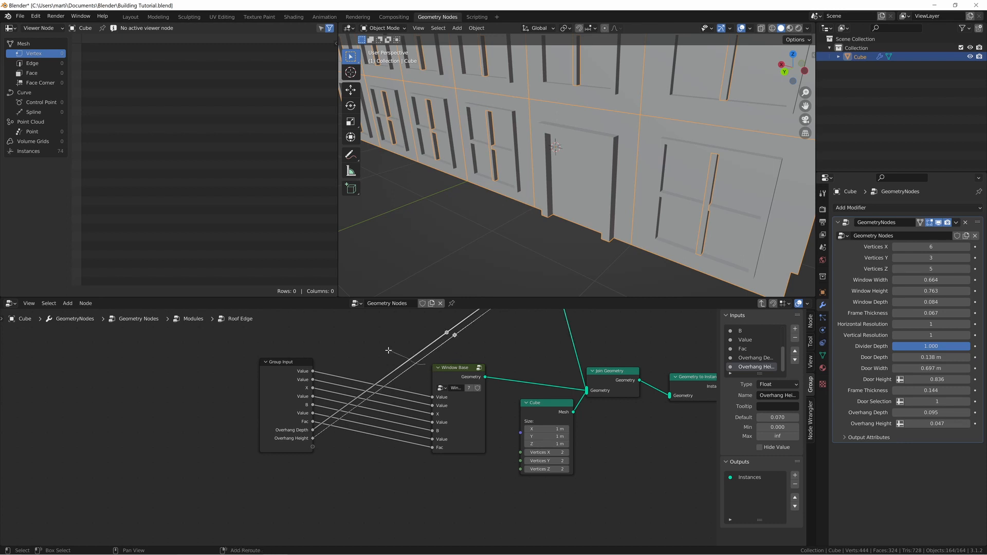
right_click_drag(388, 350, 387, 350, "shift")
key("g")
left_click(312, 423)
Step: Move the other pair of Overhang reroutes above the Group Input's reroutes, near the height of the Overhang node's inputs
middle_click_drag(503, 363, 505, 393)
left_click_drag(423, 342, 477, 379)
key("g")
left_click(367, 352)
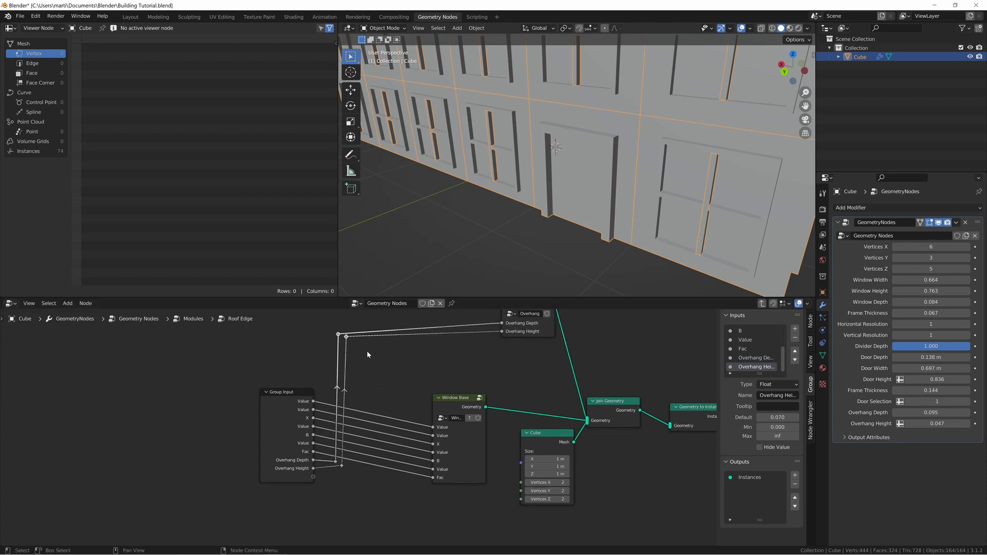
Step: Adjust the upper Overhang Depth reroute along Y towards the level of the Overhang node's Overhang Depth input
middle_click_drag(419, 359, 424, 381)
scroll(394, 379, "up", 3)
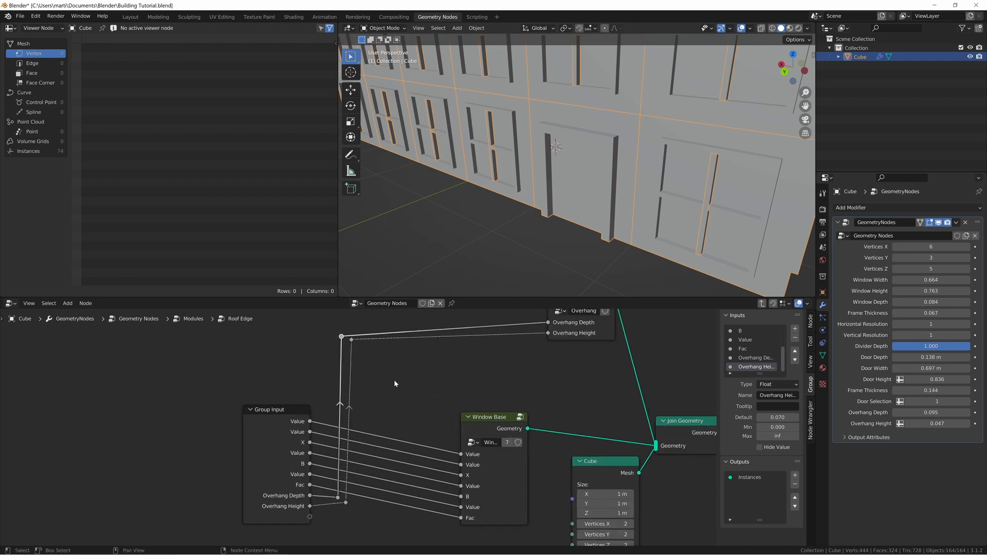
key("g")
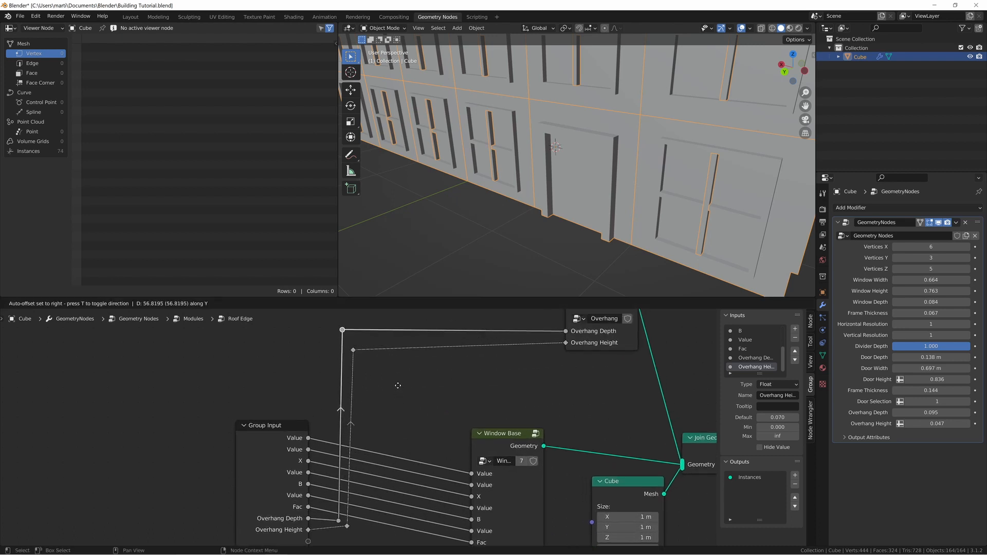
left_click(396, 396)
Step: Align the two Overhang Depth reroutes vertically by scaling them to 0 along X
left_click(338, 519, "shift")
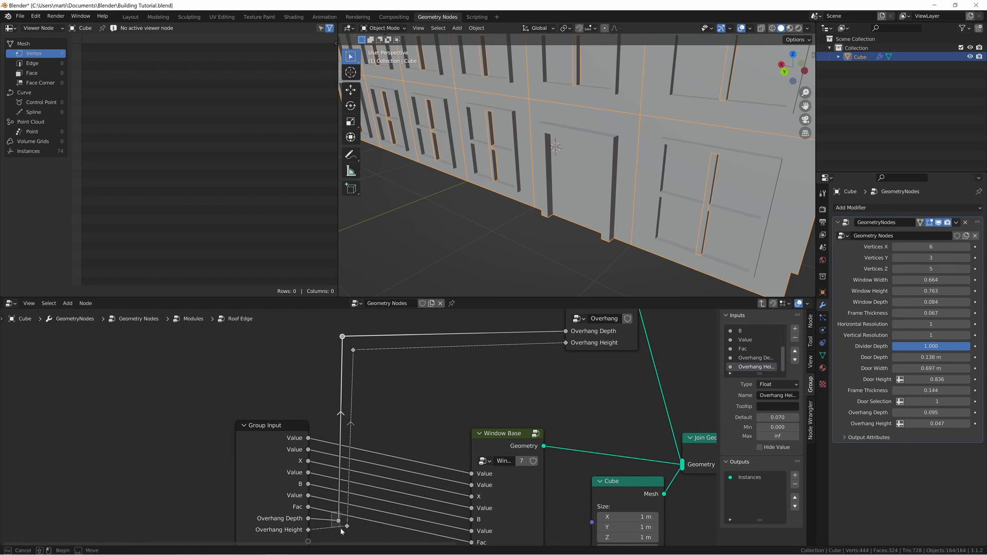
key("s")
key("x")
key("0")
key("Return")
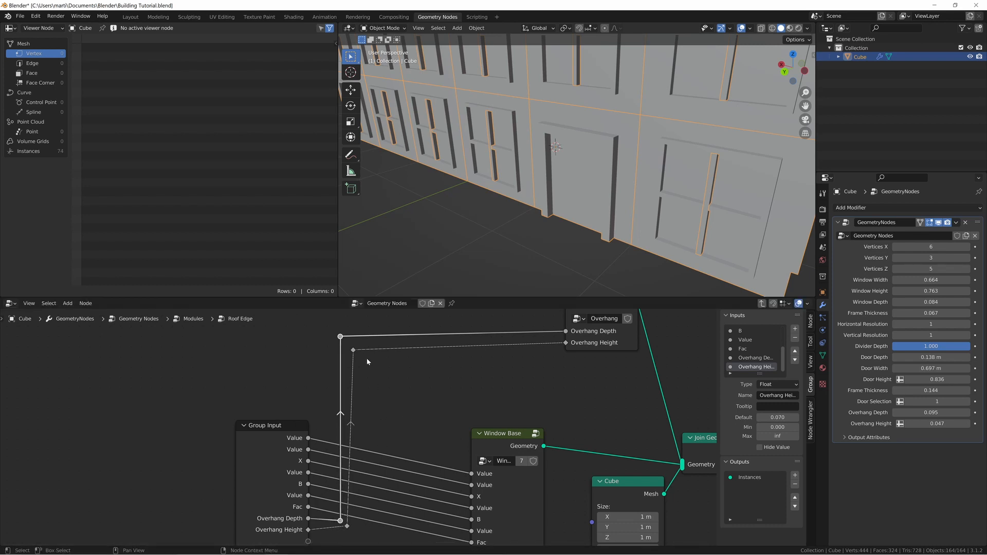
Step: Align the upper and lower Overhang Height reroutes in Roof Edge by scaling them to 0 along X
left_click_drag(363, 345, 345, 457)
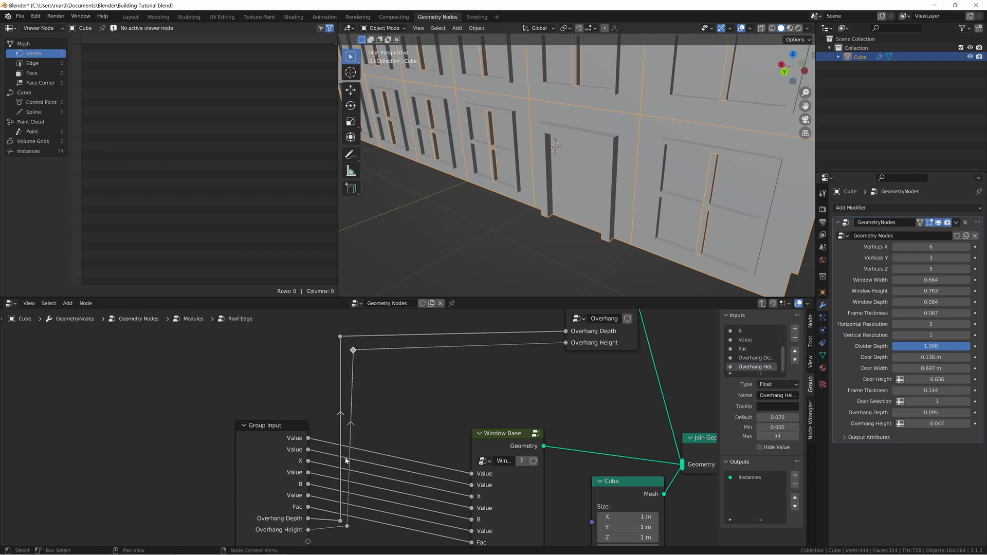
left_click_drag(360, 514, 346, 532)
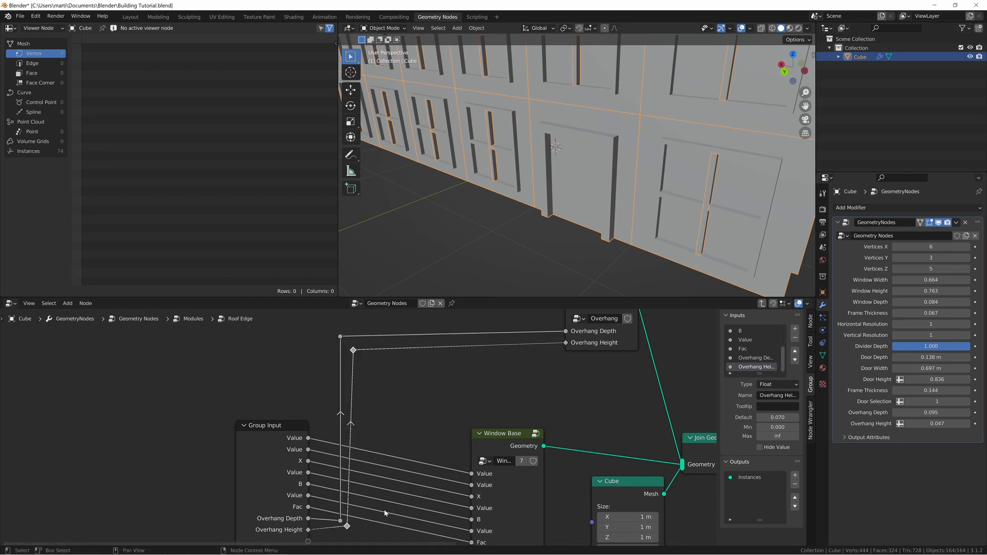
scroll(349, 463, "up", 2)
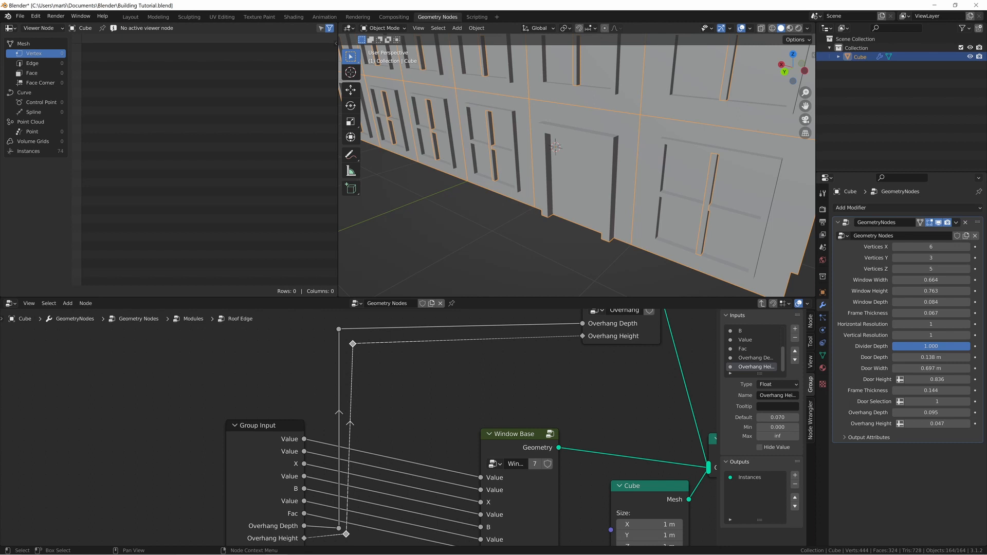
key("s")
key("x")
key("0")
key("Return")
Step: Move Group Input down and fine-tune it along Y so its links into Window Base run horizontally
middle_click_drag(421, 410, 429, 357)
scroll(387, 491, "up", 3)
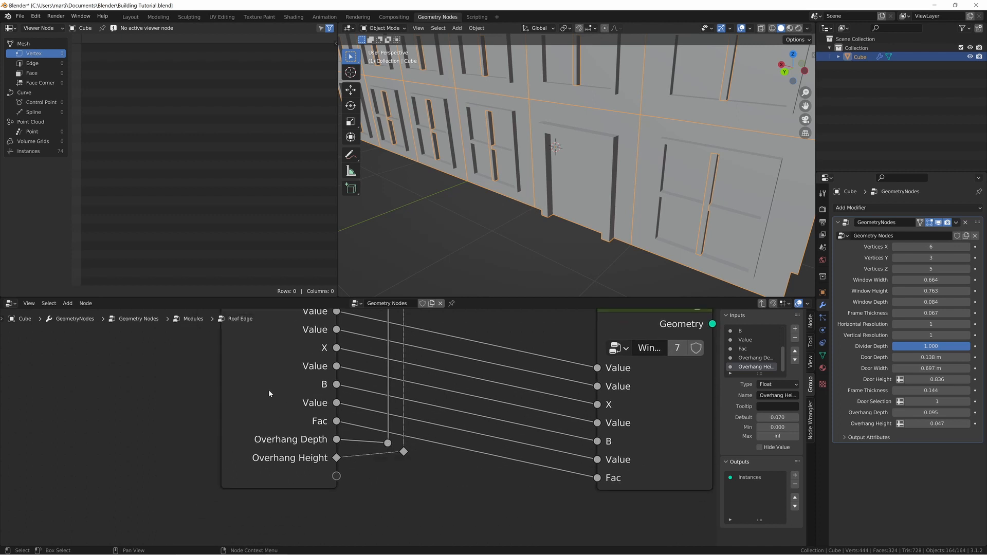
left_click_drag(265, 386, 296, 445)
scroll(372, 444, "down", 3)
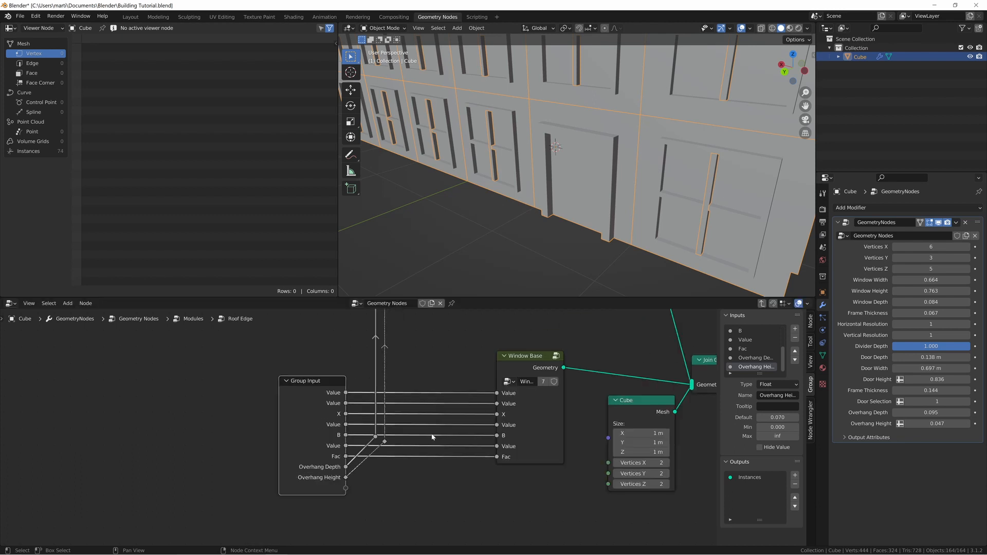
scroll(446, 444, "up", 10)
middle_click_drag(497, 445, 407, 401)
key("g")
key("y")
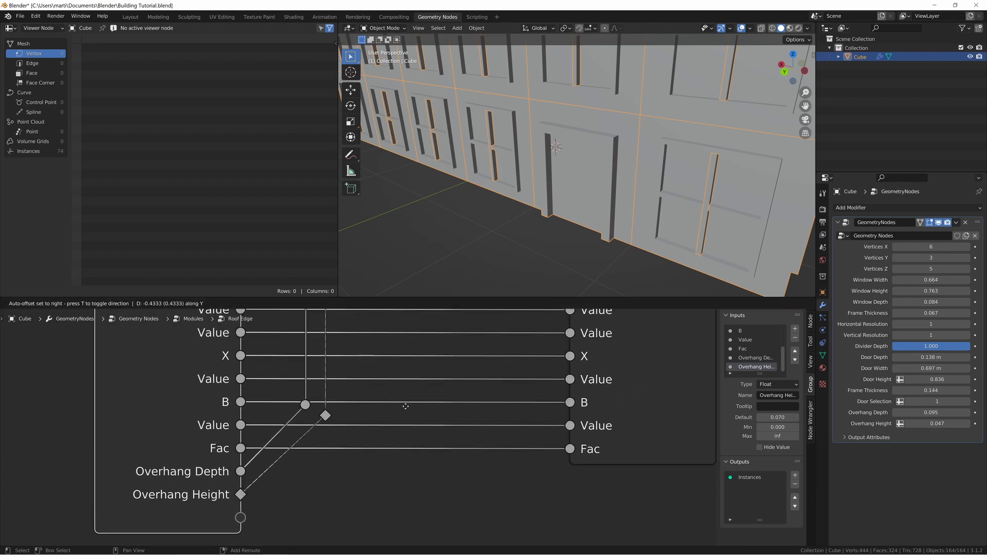
left_click(405, 406)
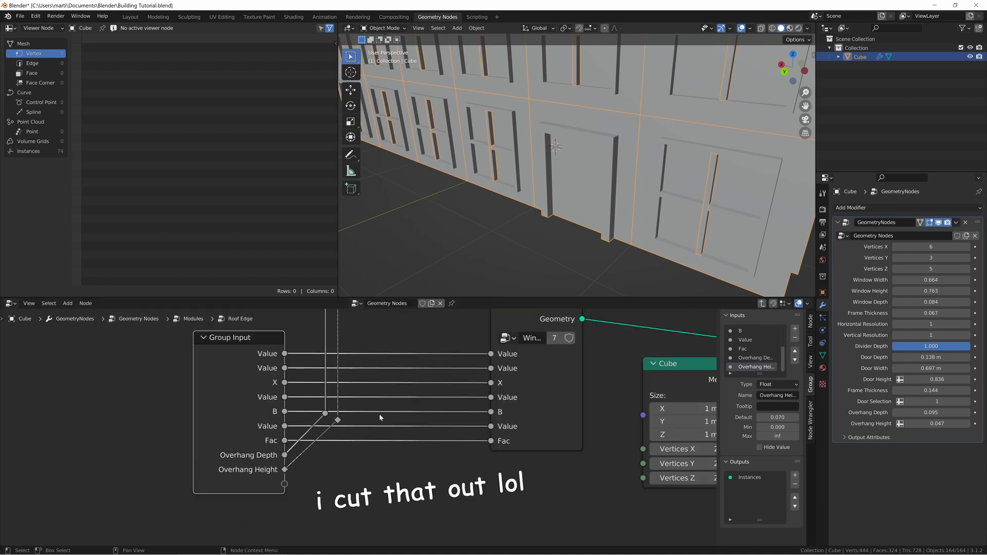
Step: Move the lower Overhang Depth and Overhang Height reroutes down along Y, level with their Group Input outputs
key("g")
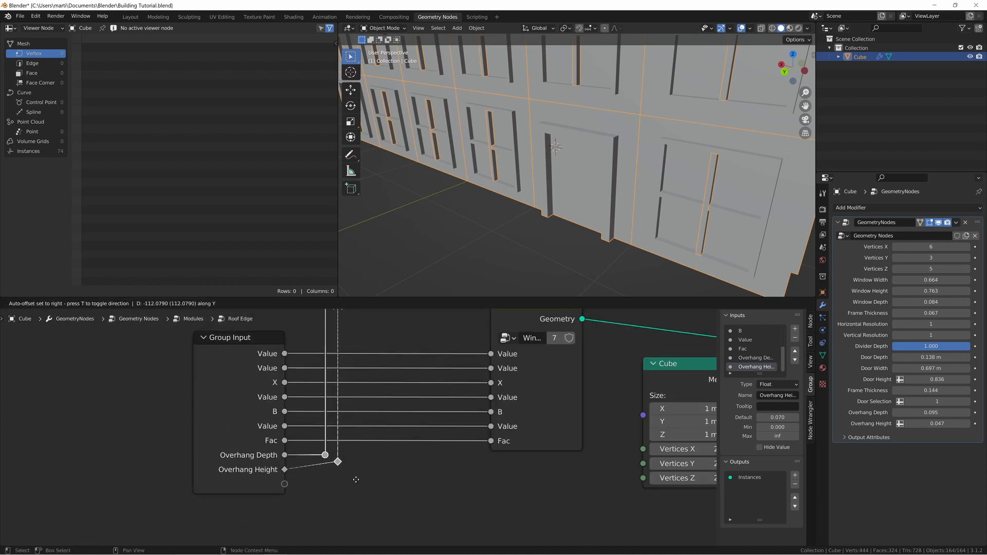
left_click(354, 477)
scroll(360, 400, "up", 2)
middle_click_drag(360, 400, 426, 323)
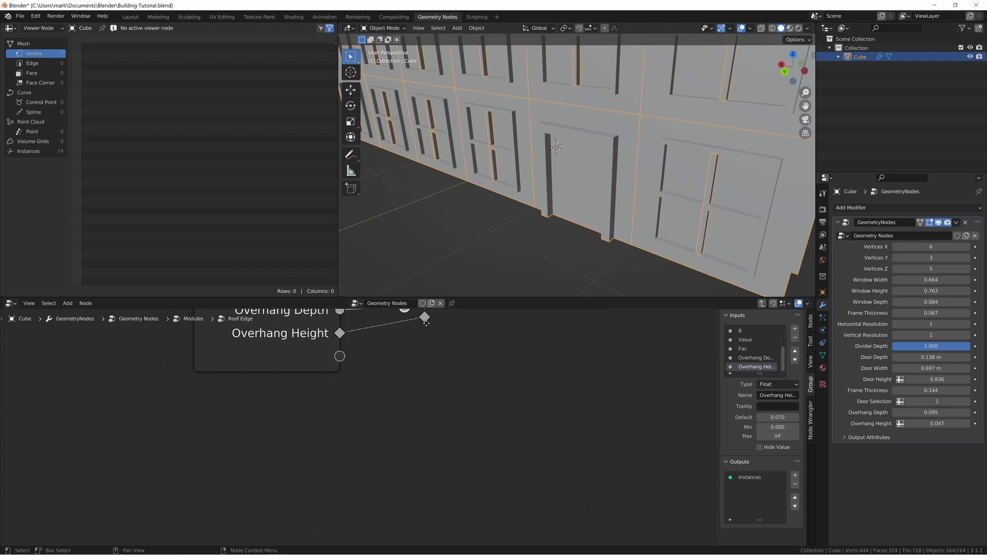
key("g")
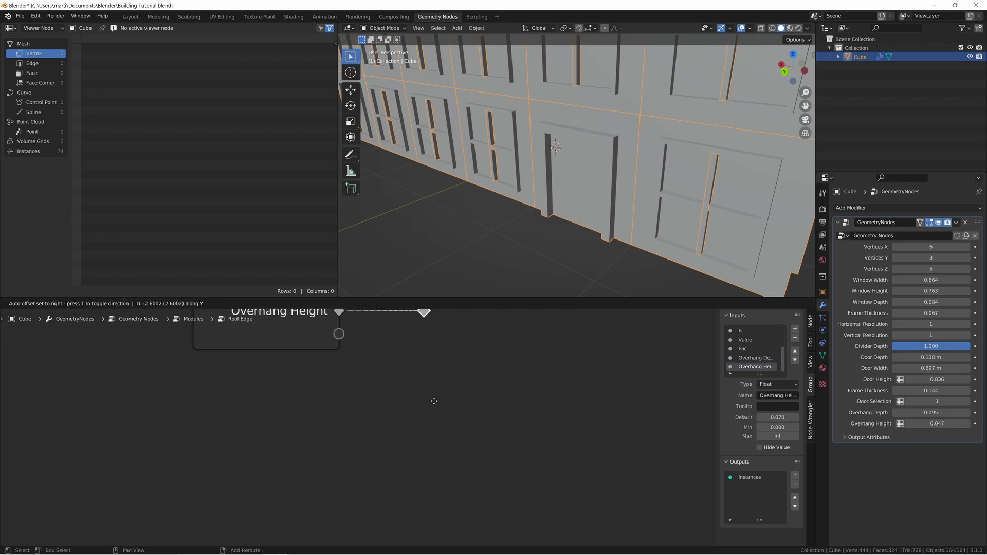
left_click(434, 401)
Step: Raise the upper Overhang Depth reroute level with the Overhang node's Overhang Depth input
scroll(436, 396, "down", 7)
middle_click_drag(450, 357, 439, 444)
scroll(449, 449, "down", 2)
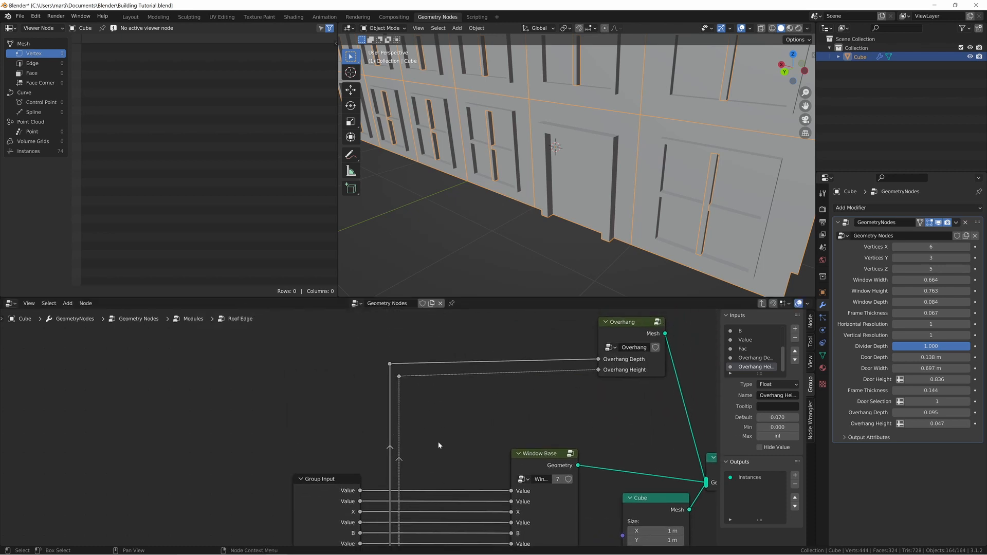
left_click(389, 364)
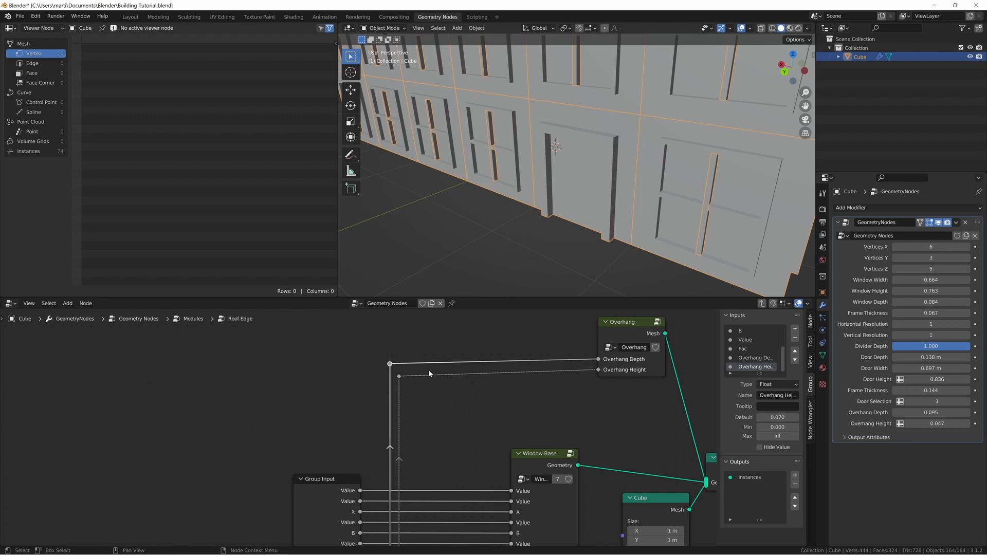
middle_click_drag(434, 379, 353, 396)
scroll(478, 390, "up", 2)
scroll(454, 396, "up", 5)
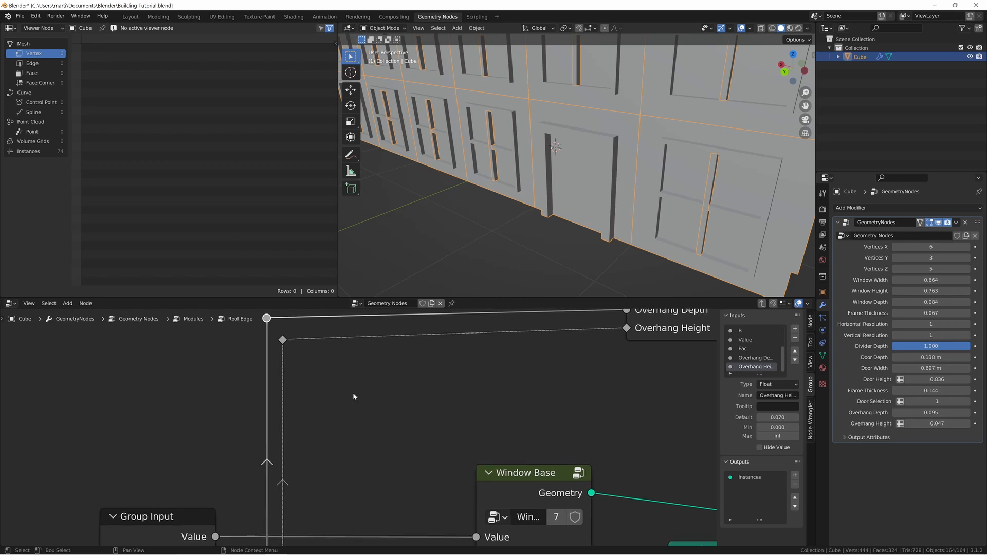
key("g")
left_click(359, 388)
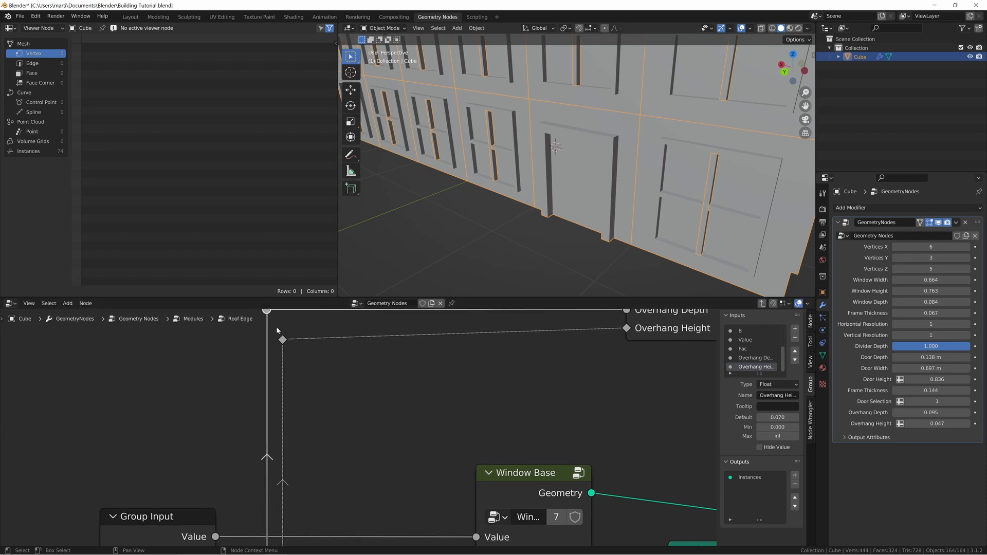
Step: Raise the upper Overhang Height reroute along Y until its link into the Overhang node runs horizontally
key("g")
key("y")
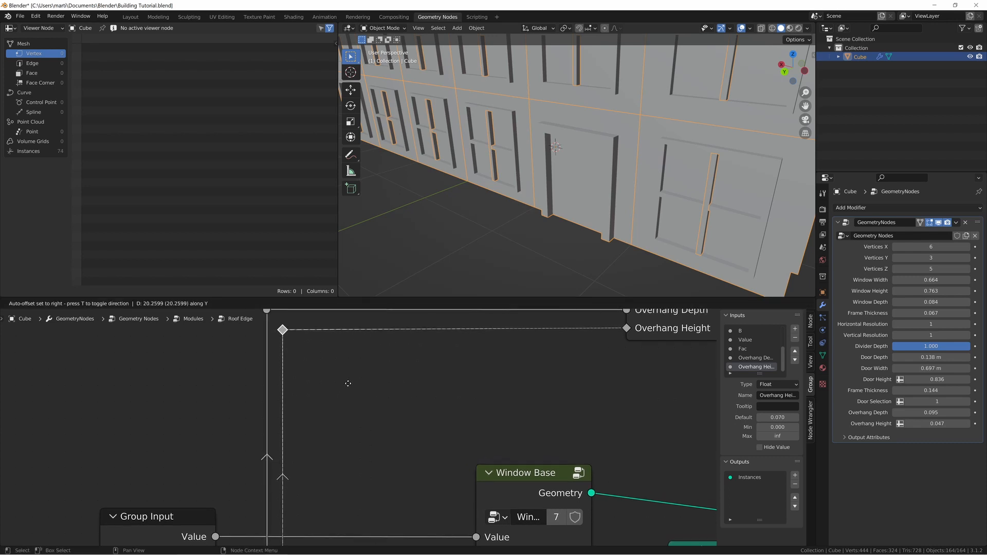
left_click(348, 384)
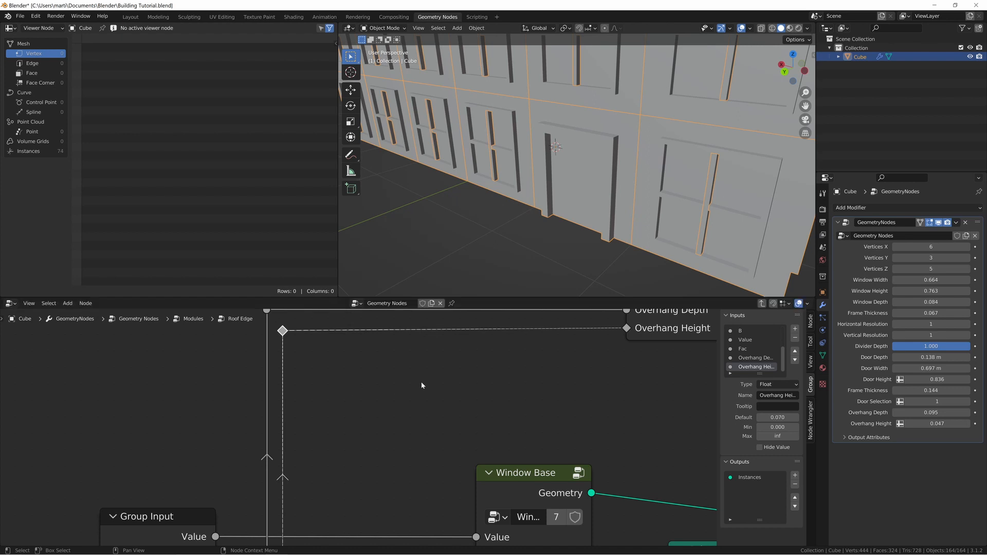
key("g")
key("y")
left_click(422, 381)
Step: Move the Overhang node and its two upper reroutes down along Y, just above Window Base
middle_click_drag(422, 383, 354, 337)
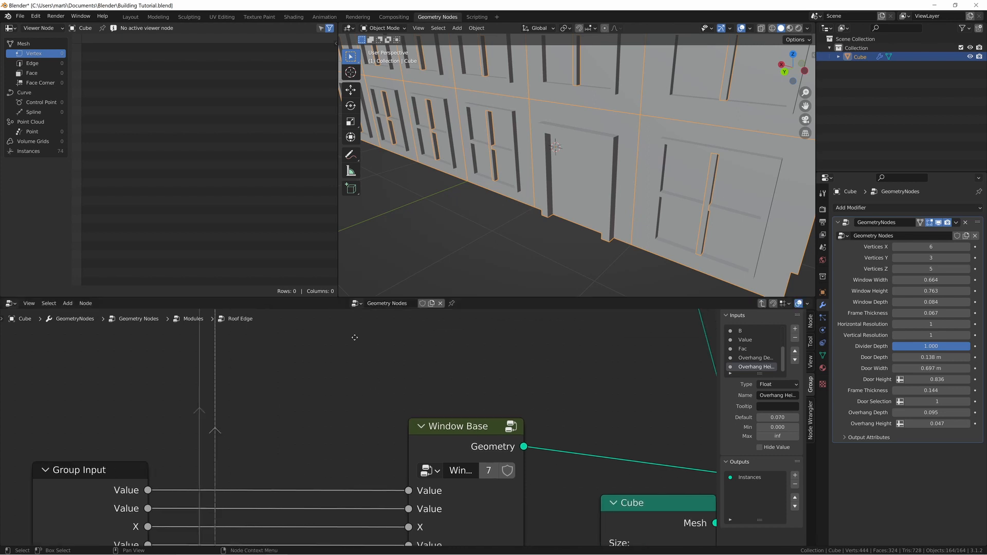
scroll(354, 337, "down", 4)
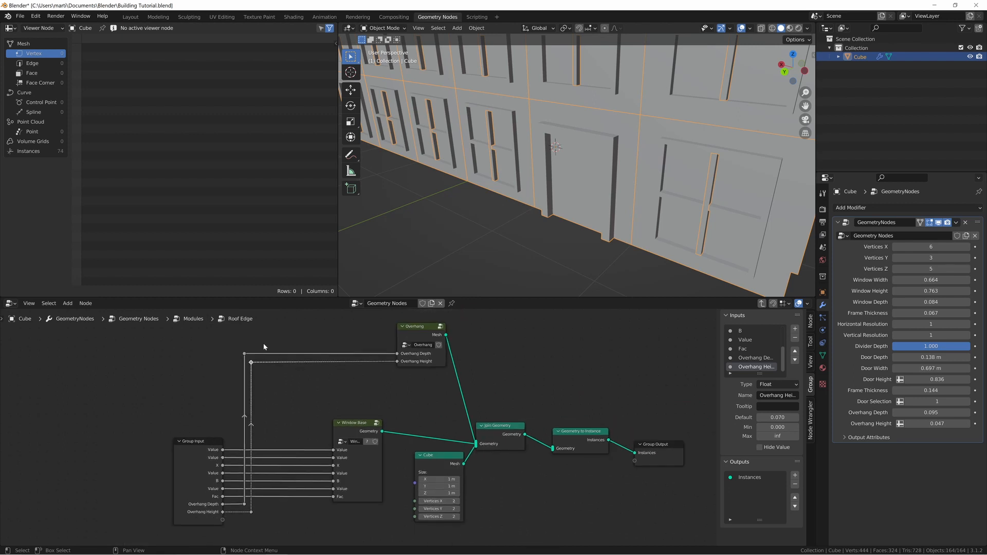
left_click_drag(234, 334, 443, 414)
key("g")
key("y")
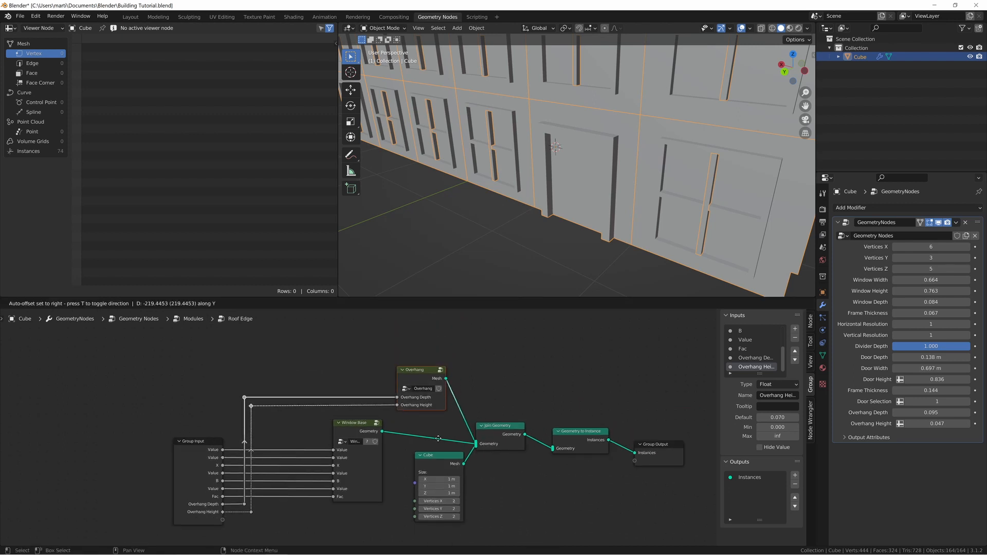
left_click(438, 440)
Step: Move the Overhang node along X so it sits directly above Window Base
left_click(421, 379)
key("g")
key("x")
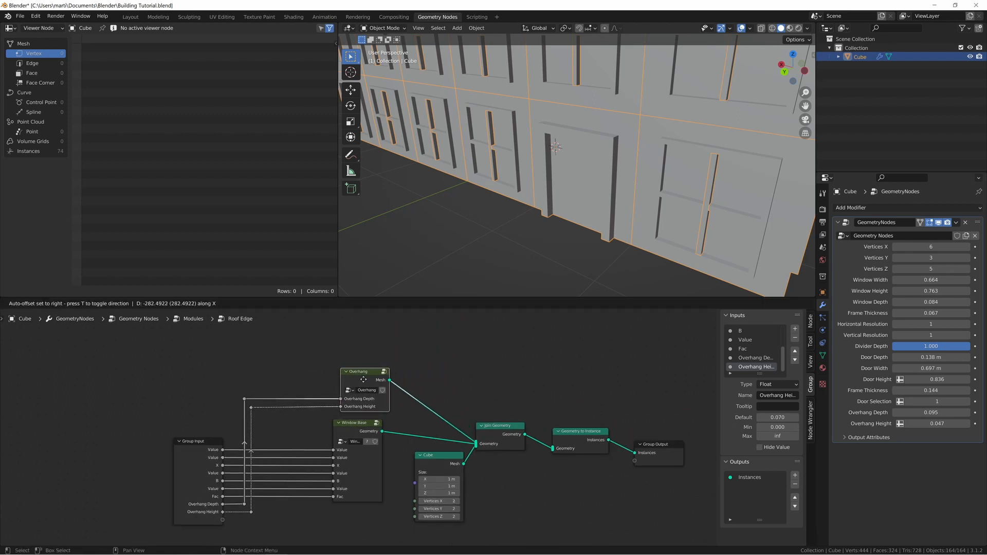
left_click(356, 384)
Step: Place the Cube node below Window Base and align Overhang, Window Base and Cube by scaling them to 0 along X
middle_click_drag(423, 411, 431, 355)
left_click(442, 411)
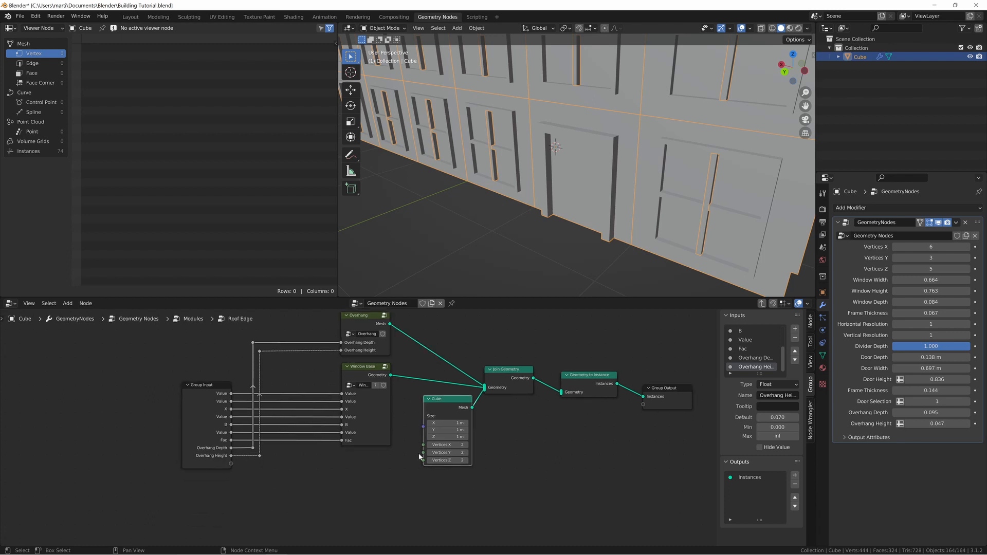
key("g")
left_click(357, 466)
left_click_drag(326, 321, 371, 399, "shift")
key("s")
key("x")
key("0")
left_click(372, 406)
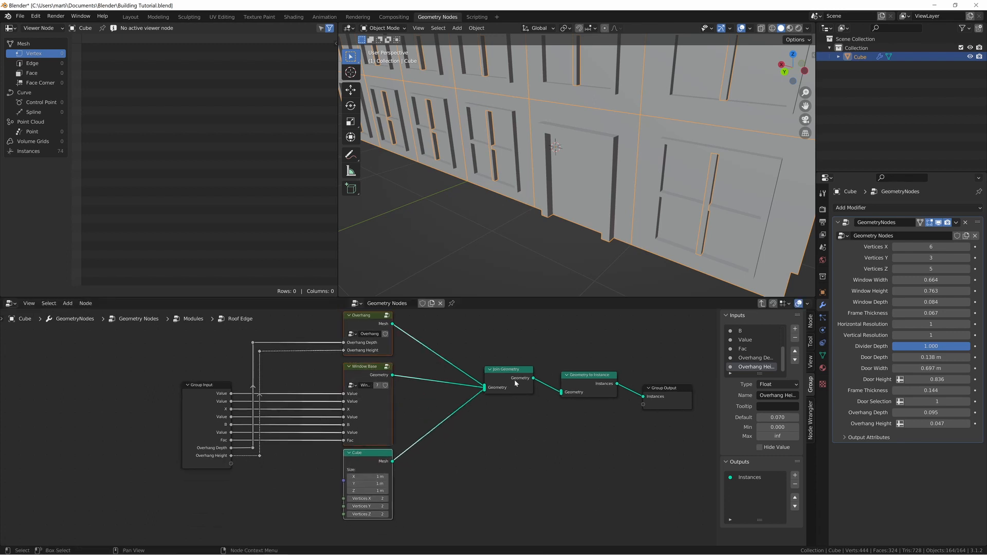
Step: Move Join Geometry close to Window Base and align it at one height with Geometry to Instance and Group Output
left_click_drag(514, 379, 444, 366)
left_click_drag(577, 363, 656, 403)
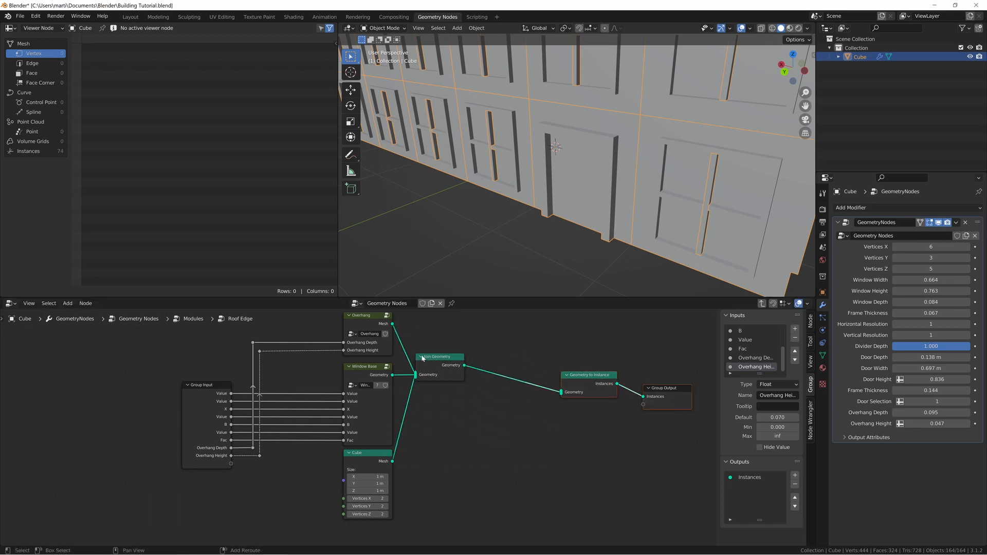
key("shift+equal")
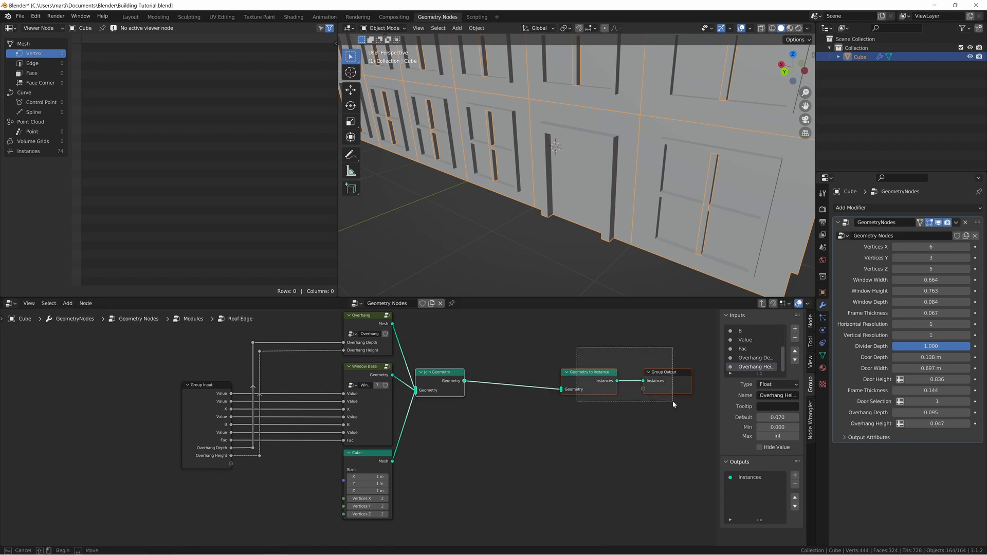
Step: Move Geometry to Instance and Group Output close behind Join Geometry
left_click_drag(668, 391, 580, 391)
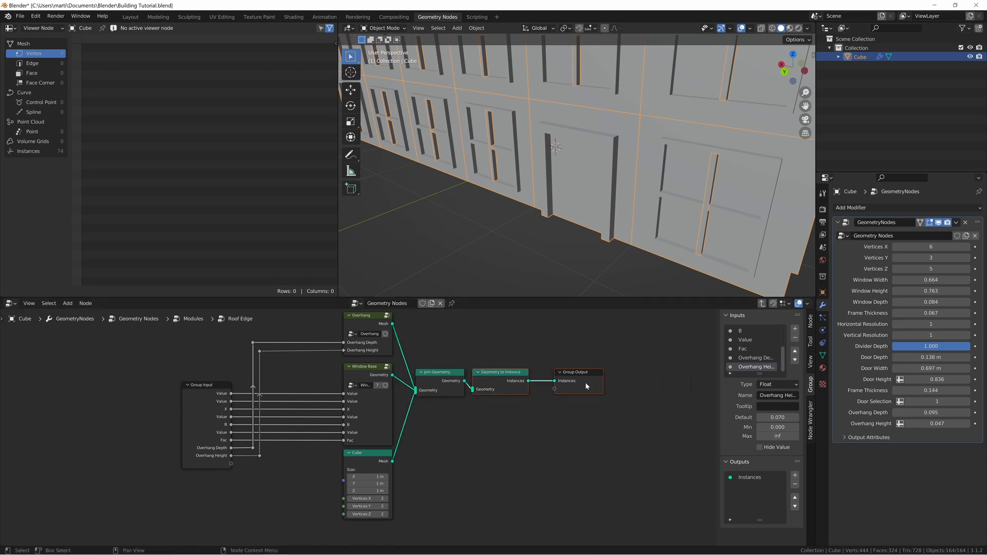
left_click(586, 382)
key("g")
left_click(570, 383)
Step: Move Join Geometry, Geometry to Instance and Group Output up along Y, level with Window Base's Geometry output
left_click_drag(449, 350, 566, 420)
key("g")
key("y")
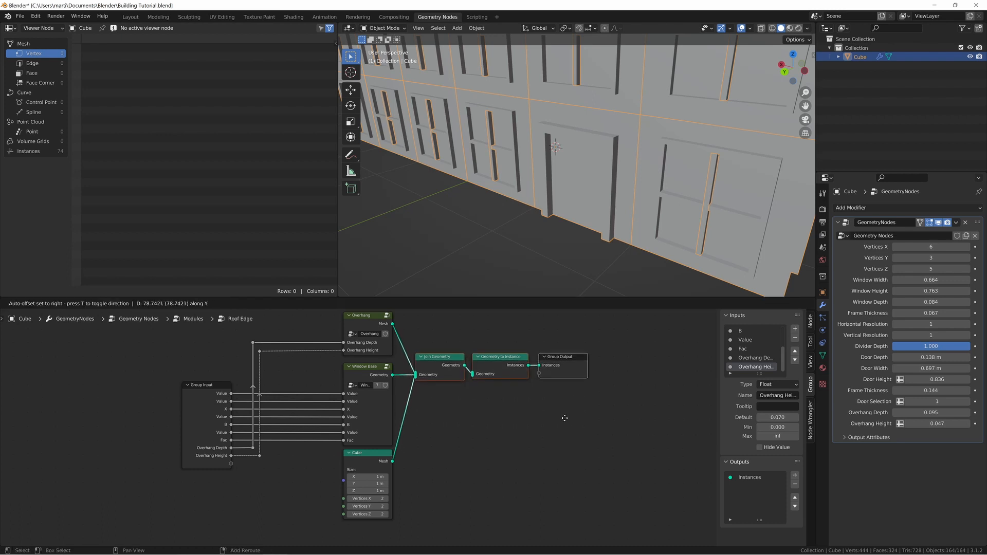
left_click(564, 418)
left_click(544, 413)
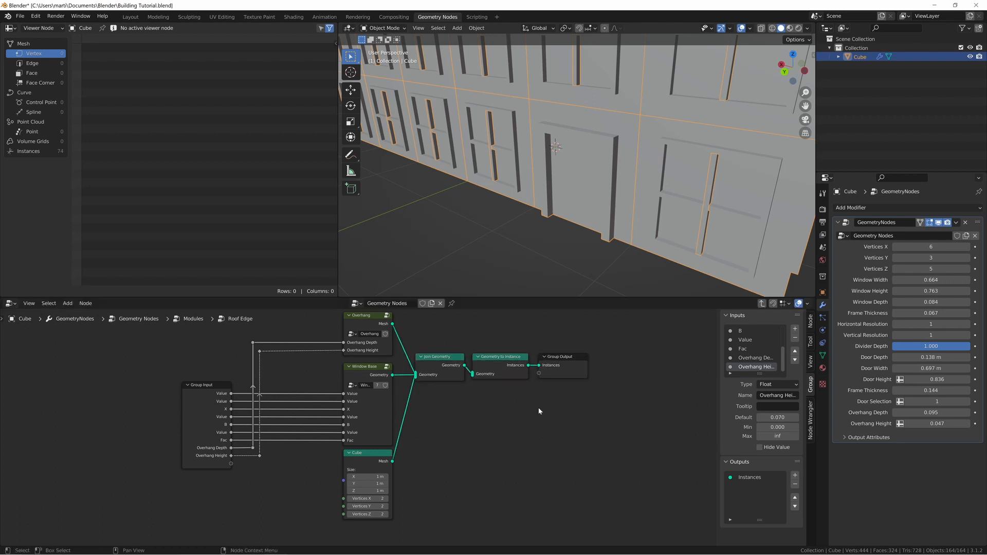
Step: Move Group Input and all four overhang reroutes along X, closer to the Overhang and Window Base nodes
left_click_drag(158, 323, 266, 474)
key("g")
key("x")
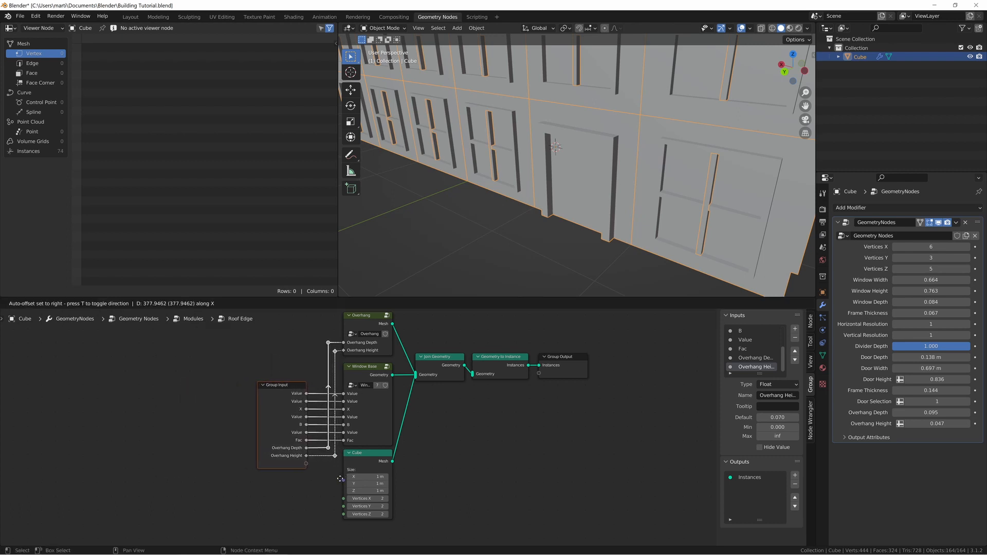
left_click(336, 478)
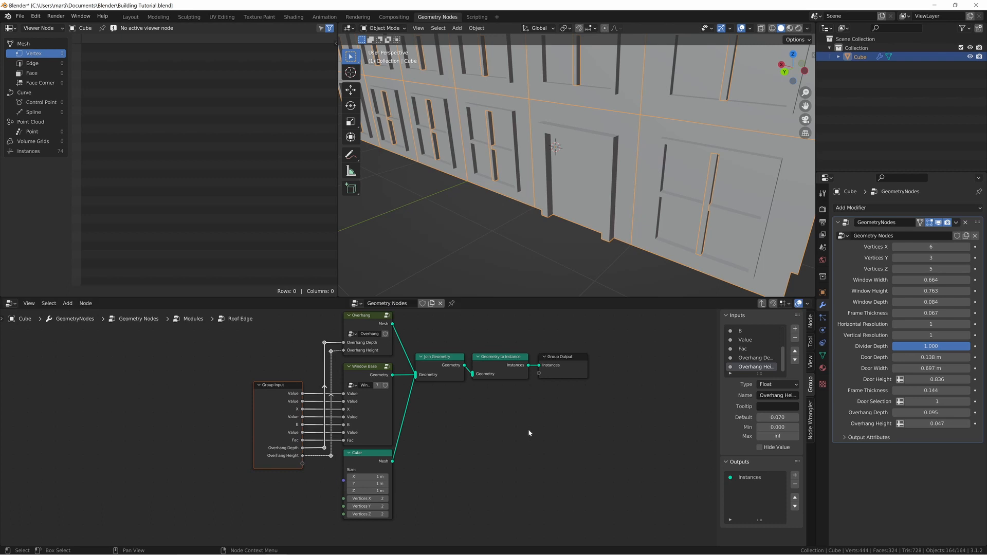
left_click(529, 434)
Step: Leave the Roof Edge group and open the Overhang Corner group inside Roof Edge Corner, framing all its nodes
left_click(564, 368)
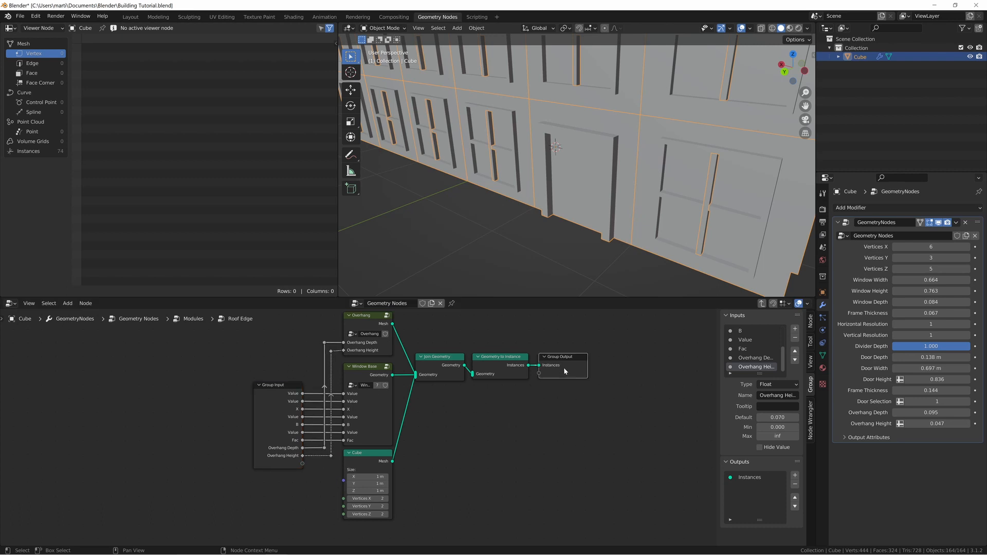
key("Tab")
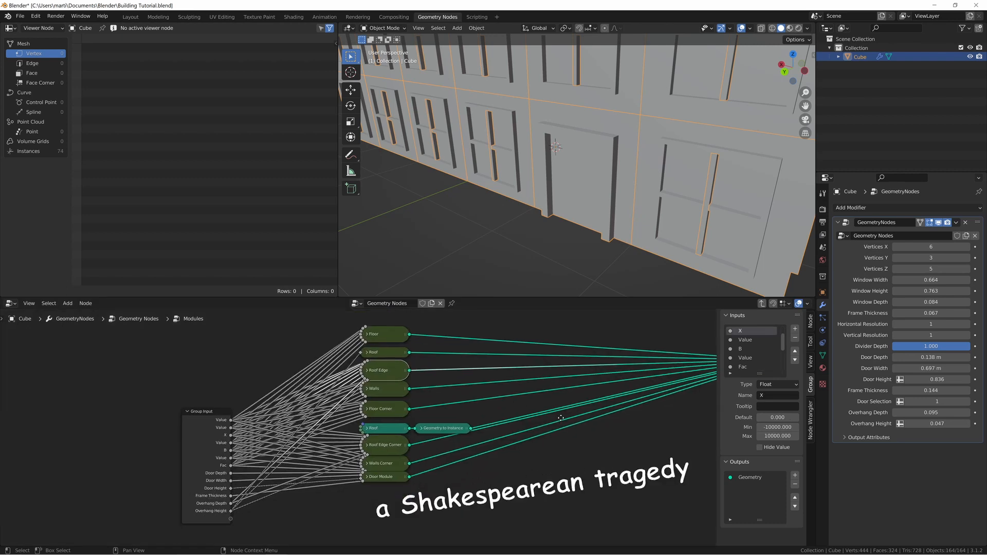
left_click(388, 427)
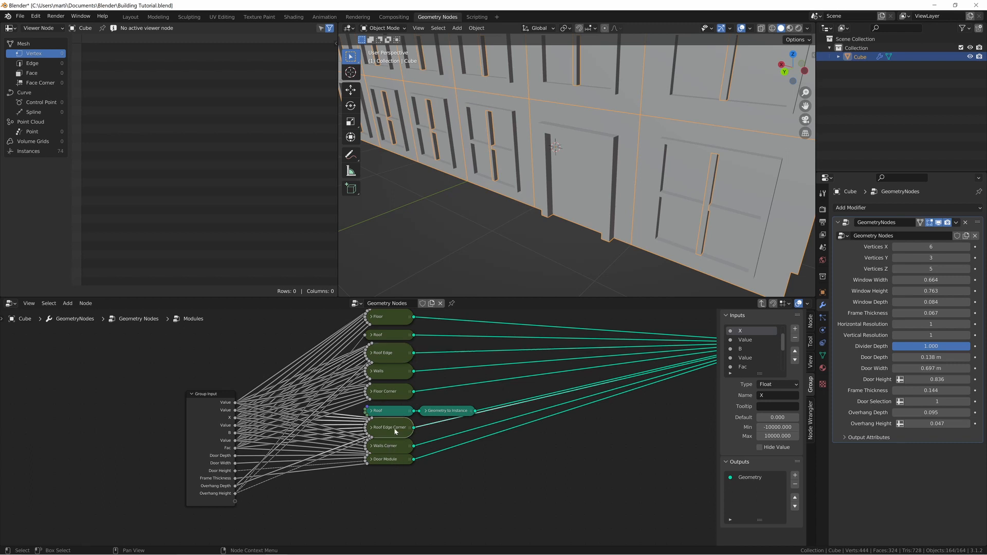
key("Tab")
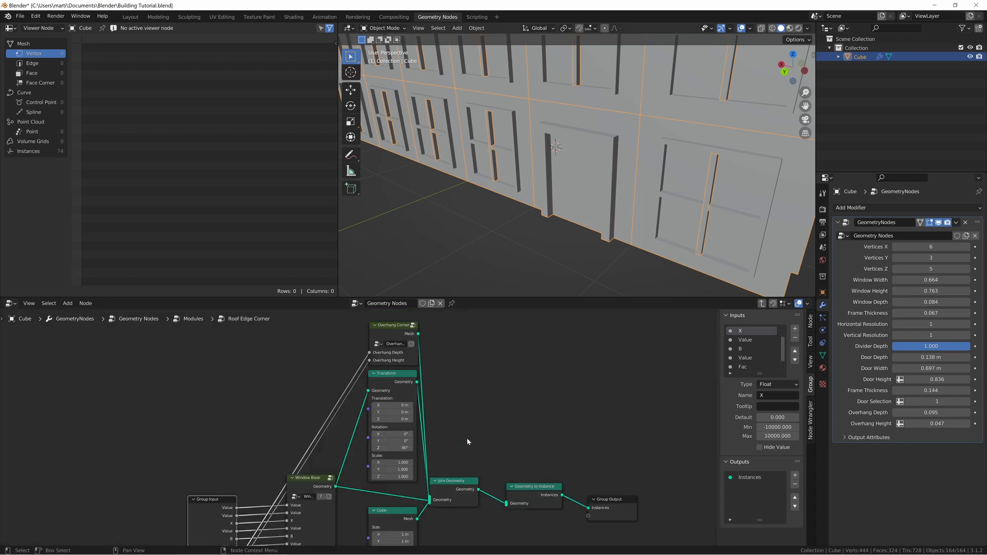
left_click(403, 335)
key("Tab")
key("Home")
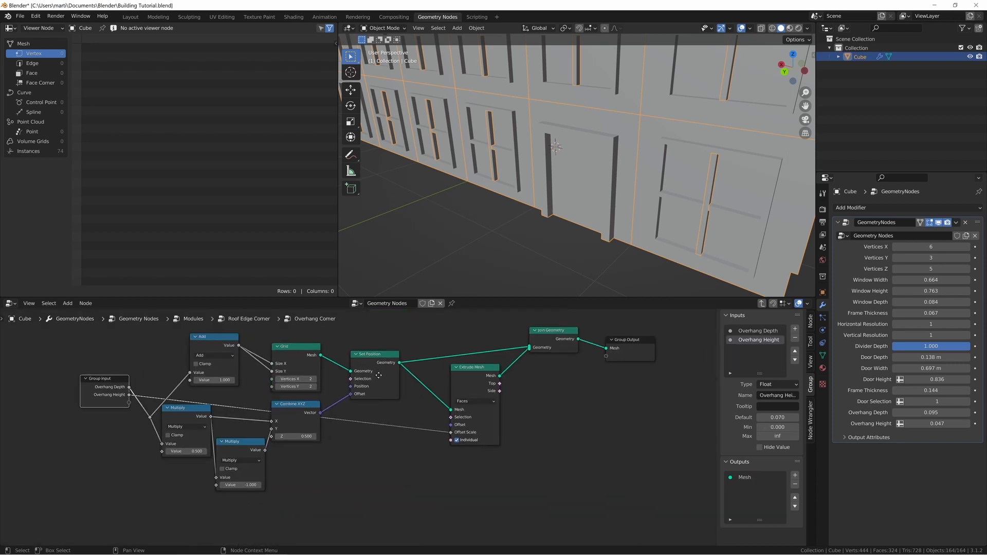
Step: Align Add, Grid, Set Position and Join Geometry in a row by scaling them to 0 along Y
left_click_drag(161, 335, 389, 413)
key("s")
key("y")
key("0")
key("Return")
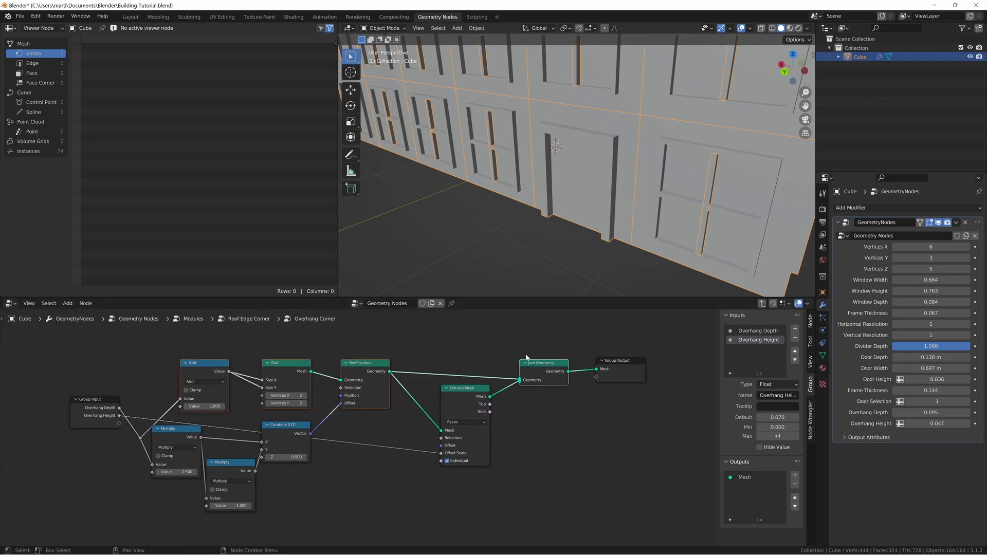
Step: Move Add and Set Position closer to Grid, and bring Extrude Mesh in next to Set Position
left_click_drag(214, 362, 236, 363)
left_click(362, 370)
key("x")
left_click_drag(362, 370, 346, 371)
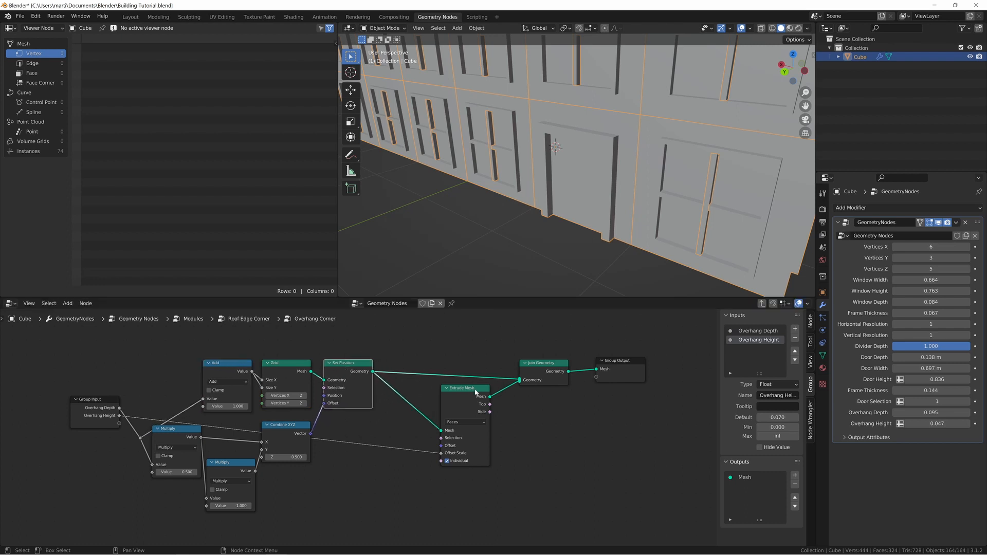
key("x")
left_click_drag(473, 394, 419, 402)
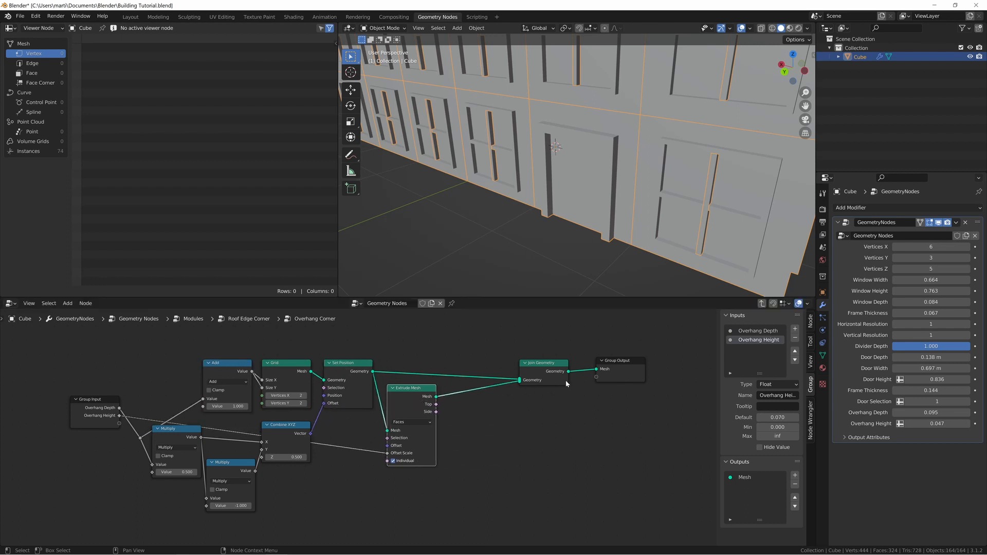
Step: Move Join Geometry close to Extrude Mesh and Group Output close behind Join Geometry
left_click_drag(558, 366, 484, 366)
key("x")
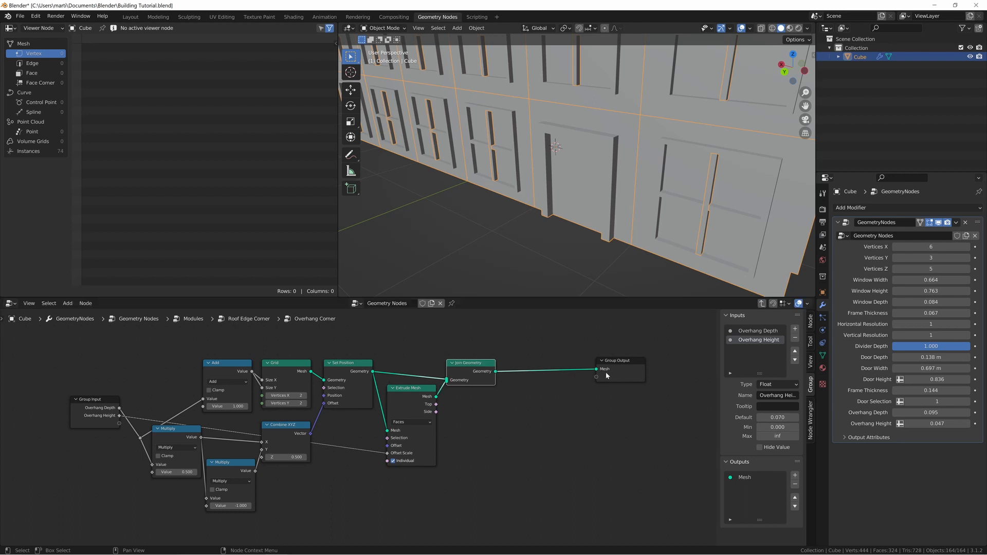
key("x")
left_click_drag(606, 376, 520, 375)
left_click(519, 375)
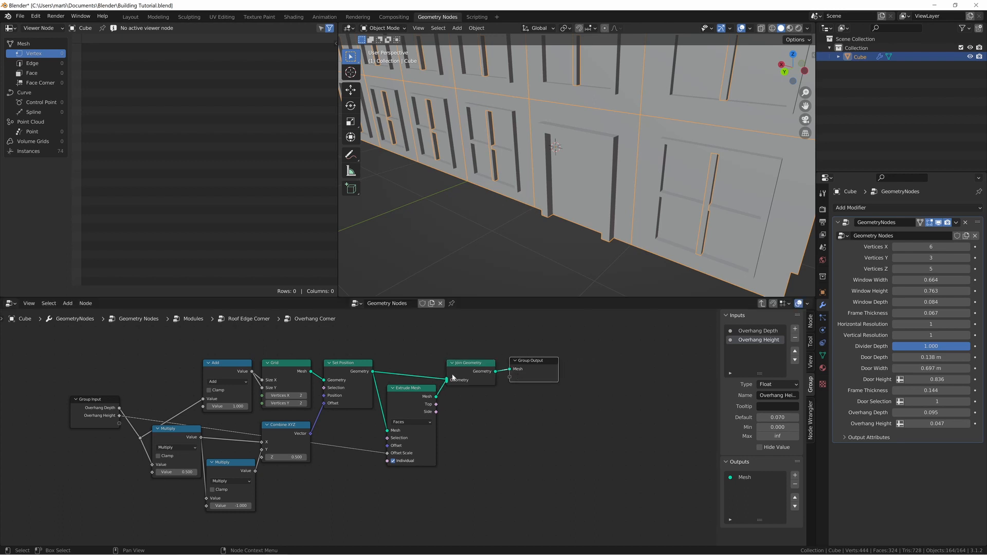
Step: Align Group Output with Join Geometry, Set Position, Grid and Add by scaling them to 0 along Y
left_click(482, 370, "shift")
left_click_drag(370, 344, 227, 370, "shift")
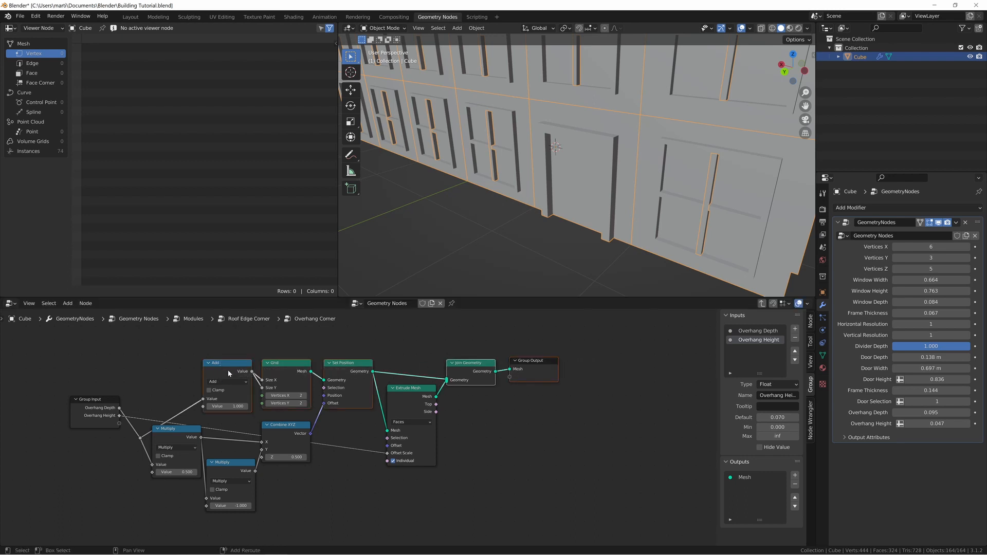
key("s")
key("y")
key("0")
left_click(227, 369)
left_click(487, 423)
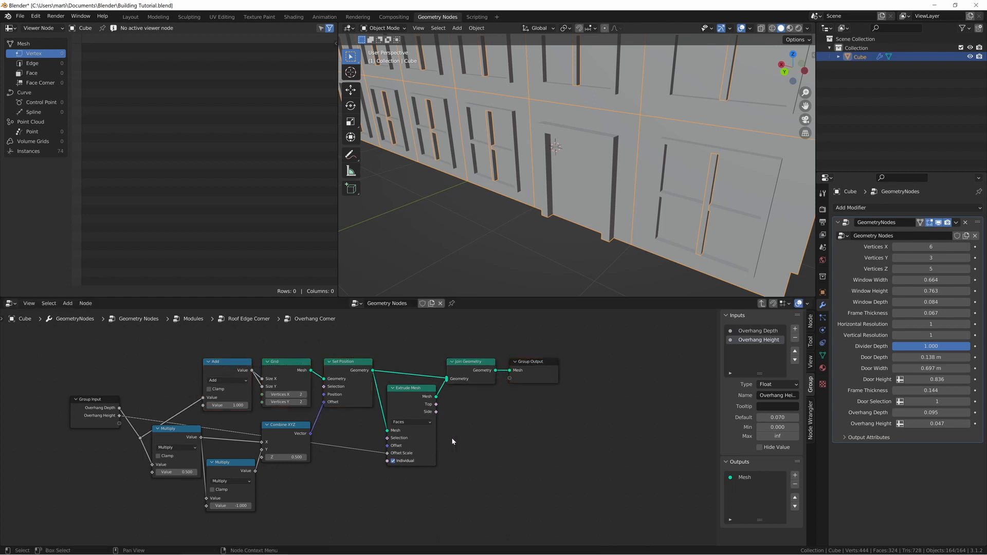
middle_click_drag(452, 438, 487, 401)
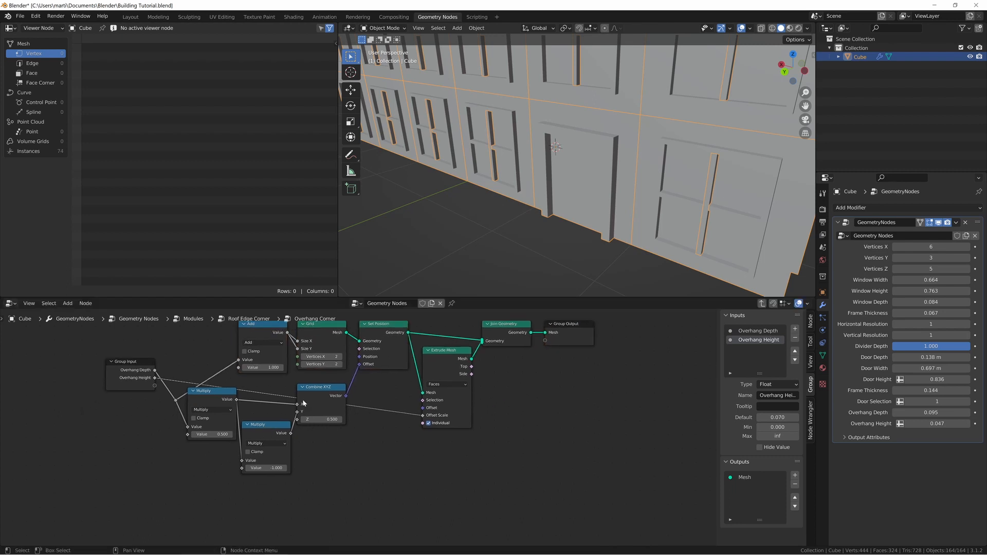
Step: Align the 0.500 Multiply, Combine XYZ and Extrude Mesh in a row by scaling them to 0 along Y
left_click_drag(140, 398, 307, 407)
left_click(452, 359, "shift")
key("s")
key("y")
key("0")
left_click(445, 362)
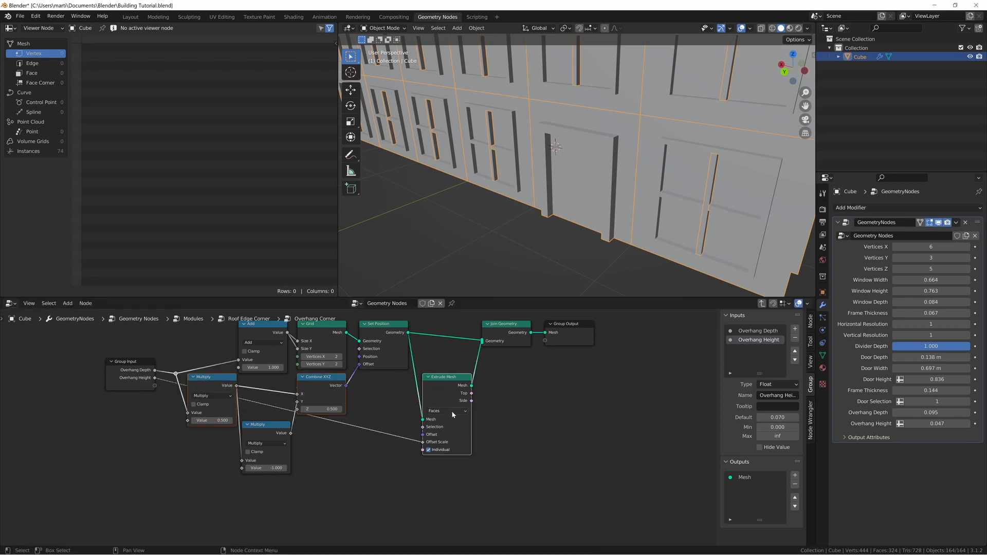
left_click(347, 458)
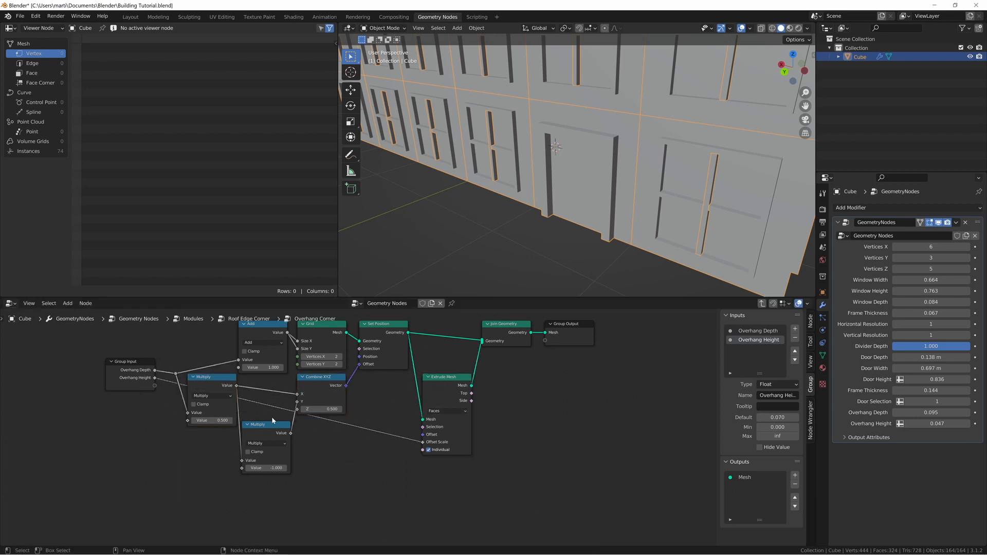
Step: Add reroutes to the Overhang Height link and place the first one right beside Group Input
left_click_drag(201, 386, 198, 392)
scroll(198, 392, "up", 2)
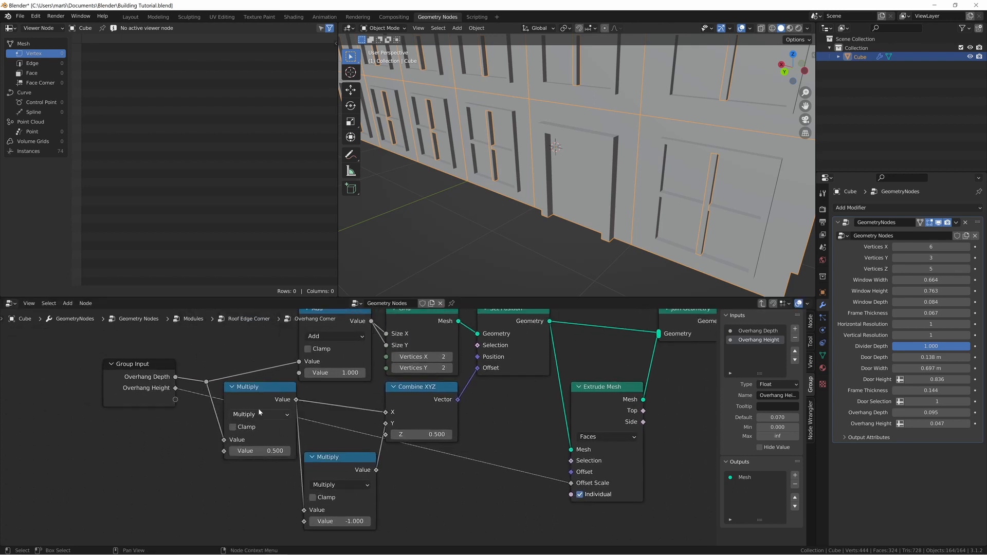
left_click_drag(258, 408, 195, 382)
middle_click_drag(267, 380, 221, 376)
scroll(357, 434, "down", 3)
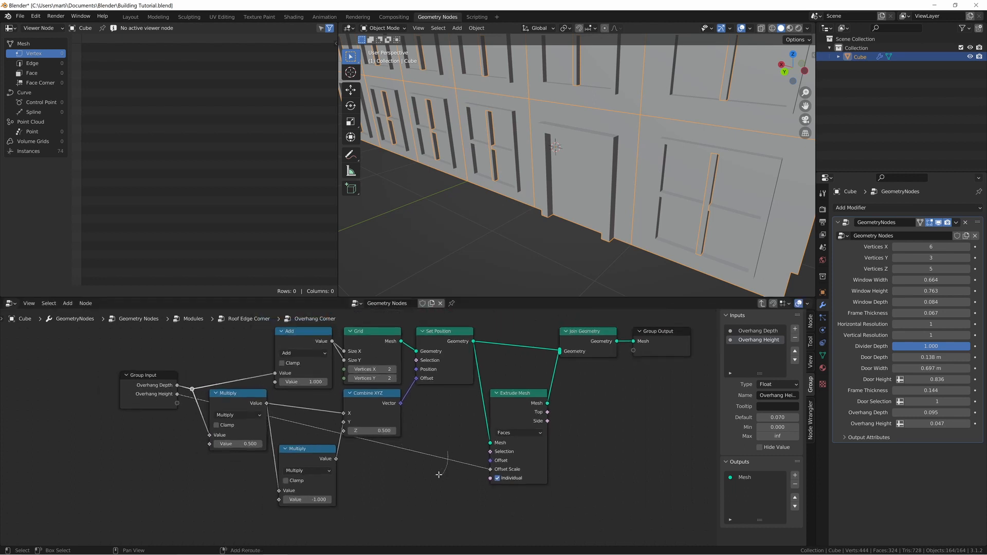
key("g")
left_click(218, 419)
key("g")
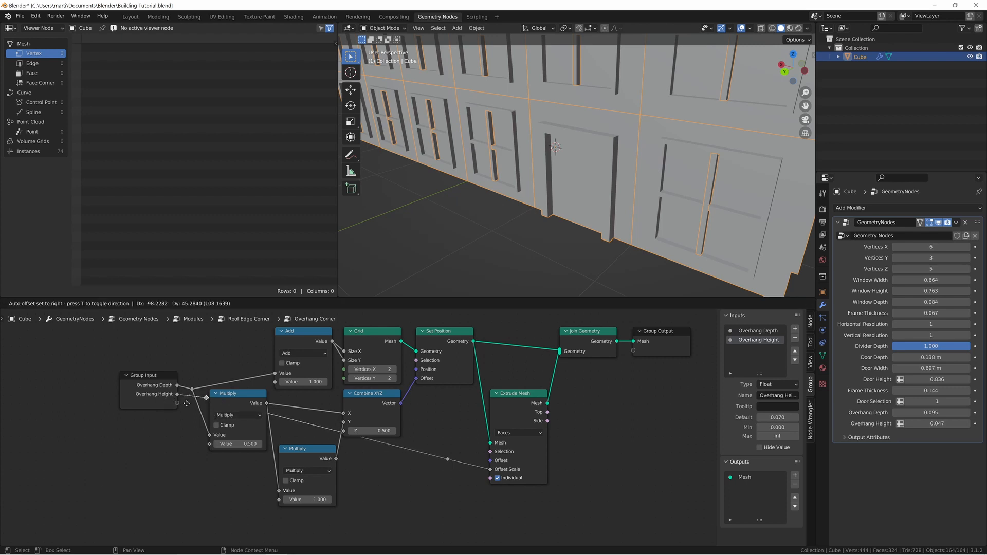
left_click(166, 400)
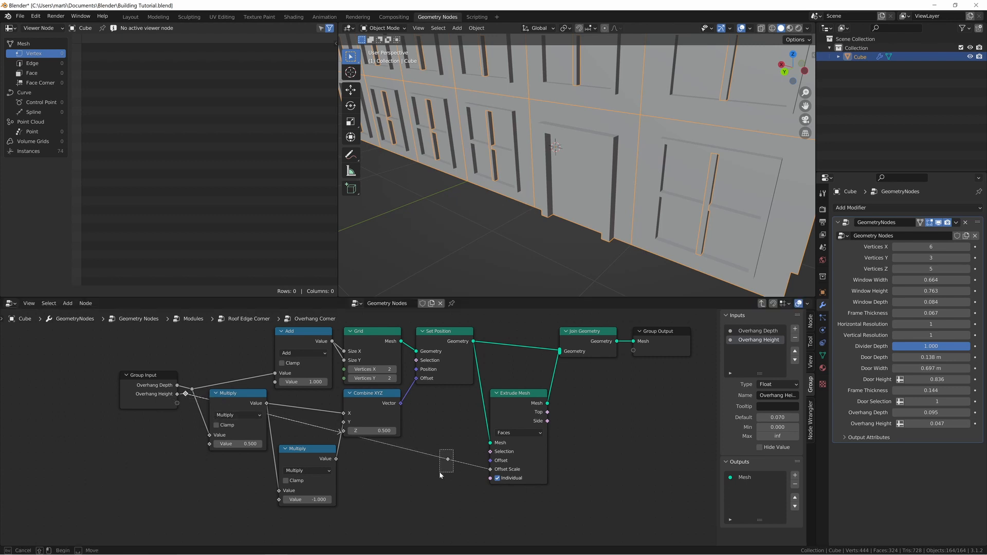
Step: Route the Overhang Height link beneath the Multiply nodes, with one reroute under Group Input and another just before Extrude Mesh
key("g")
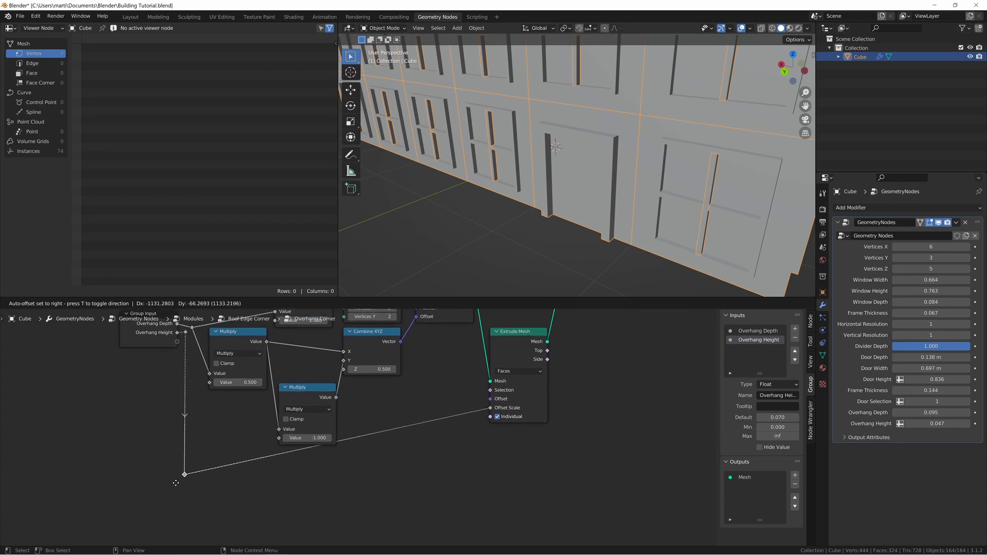
left_click(176, 472)
key("g")
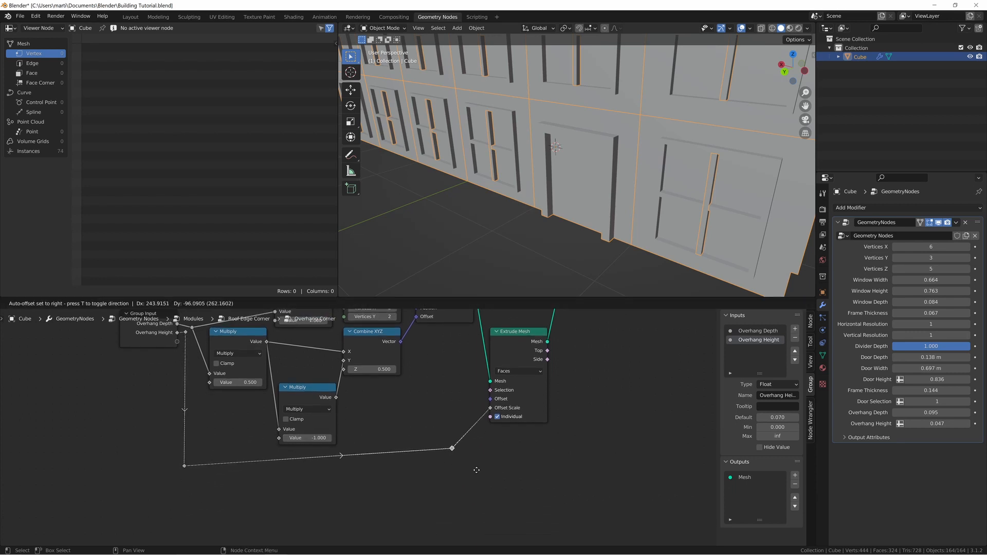
left_click(486, 487)
Step: Align the two lower Overhang Height reroutes horizontally by scaling them to 0 along Y
left_click_drag(151, 455, 207, 492, "shift")
key("s")
key("y")
key("0")
key("Return")
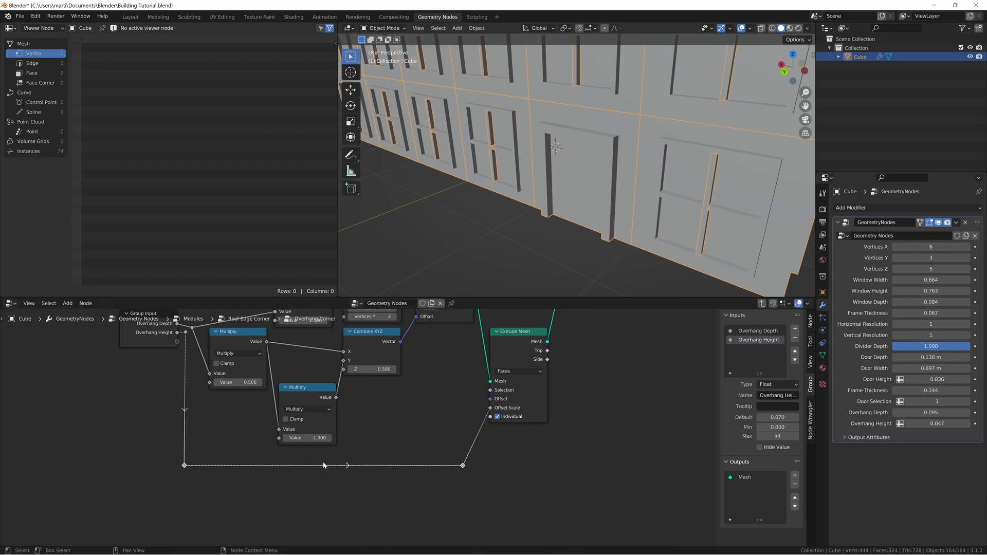
Step: Straighten the vertical stretch of the Overhang Height link by aligning its two reroutes beside Group Input
left_click_drag(190, 328, 187, 351)
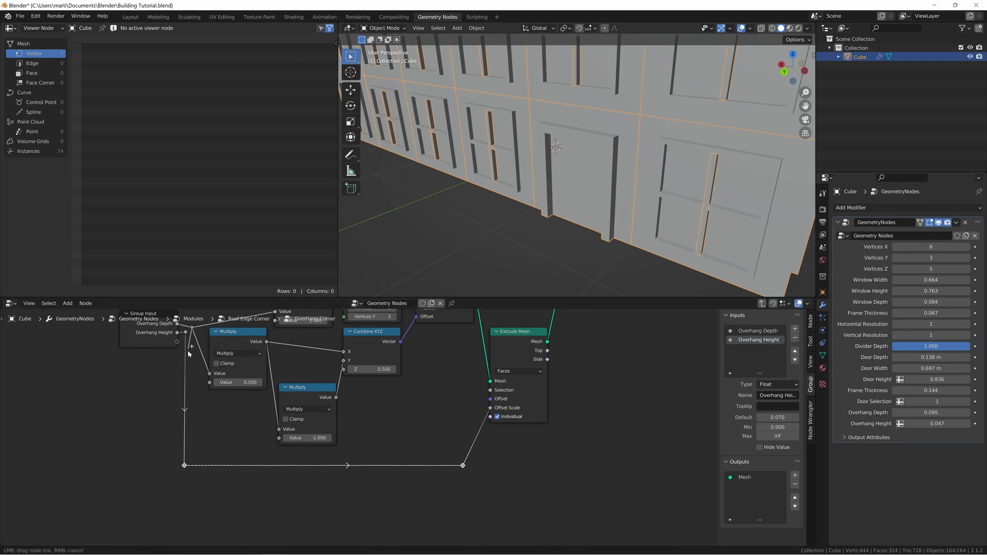
left_click_drag(186, 411, 186, 413)
left_click_drag(166, 494, 181, 329)
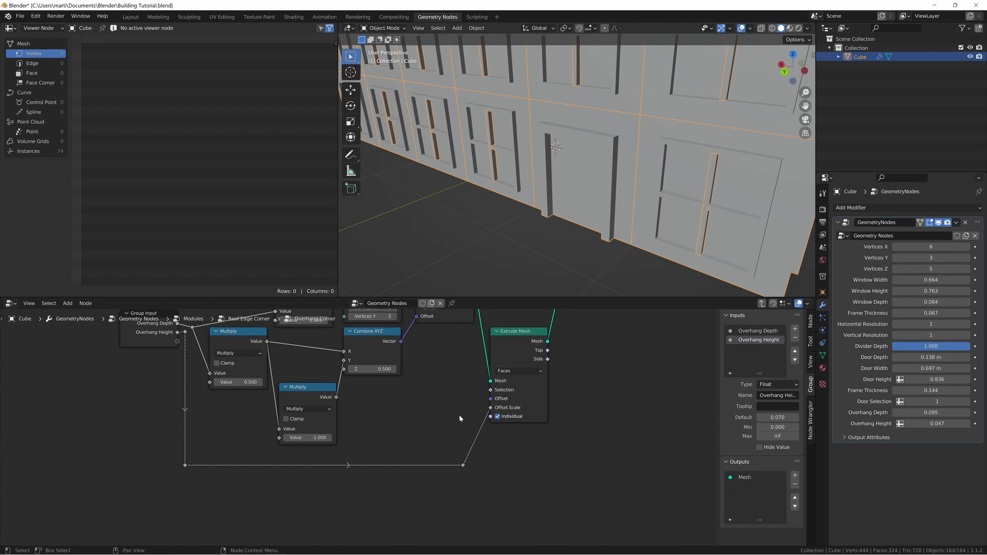
left_click_drag(155, 452, 479, 489)
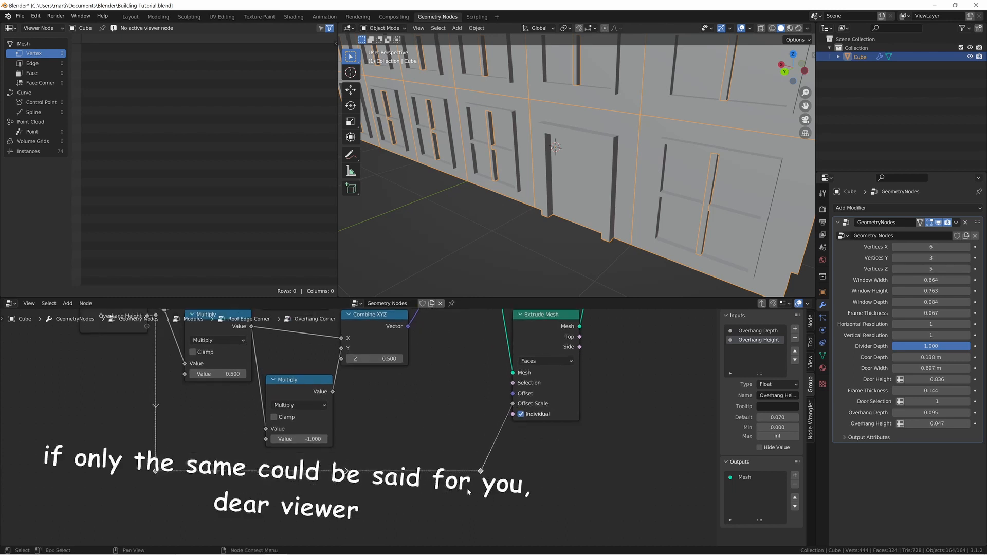
Step: Move the upper Overhang Height reroute along Y so it is level with its Group Input socket
scroll(478, 483, "up", 2)
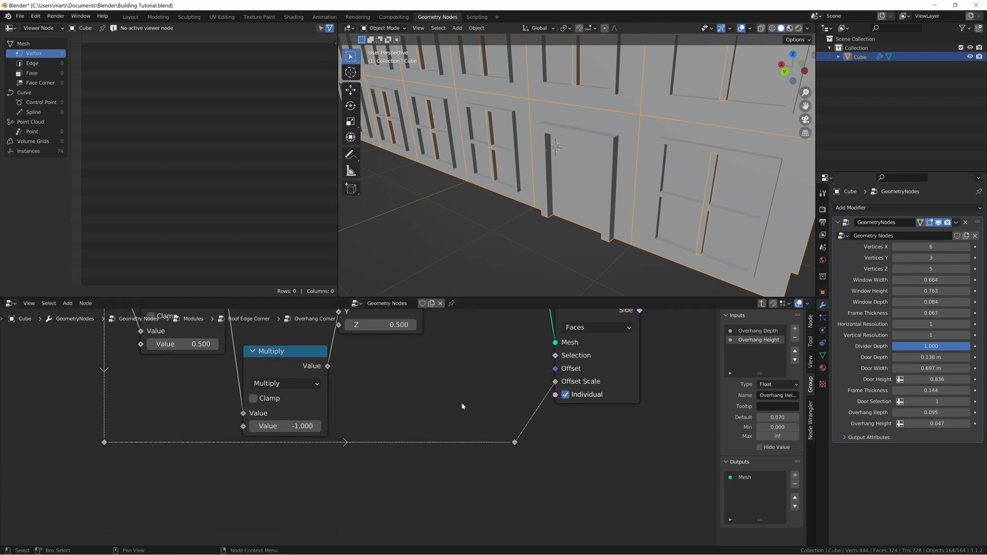
middle_click_drag(463, 403, 563, 490)
scroll(255, 417, "up", 2)
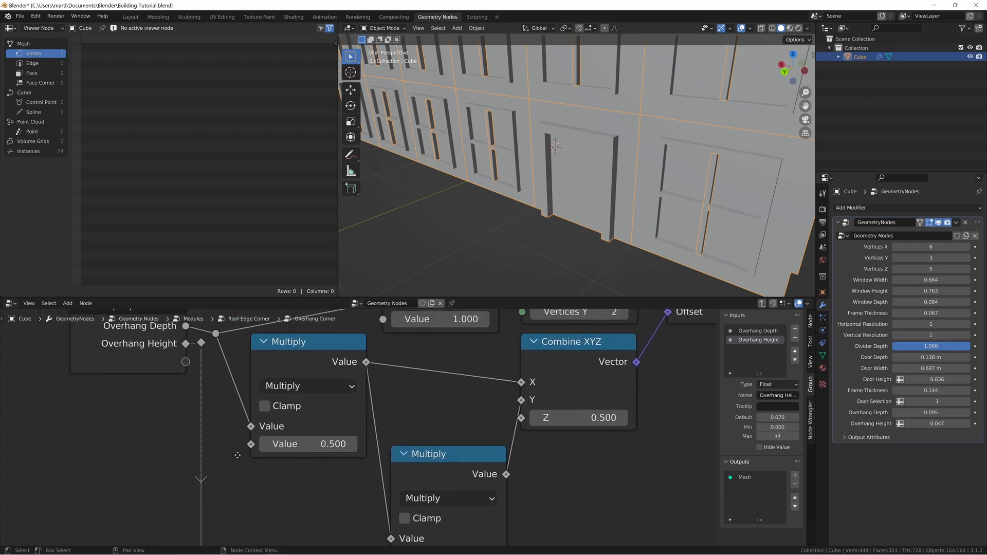
middle_click_drag(223, 368, 313, 381)
scroll(297, 356, "up", 2)
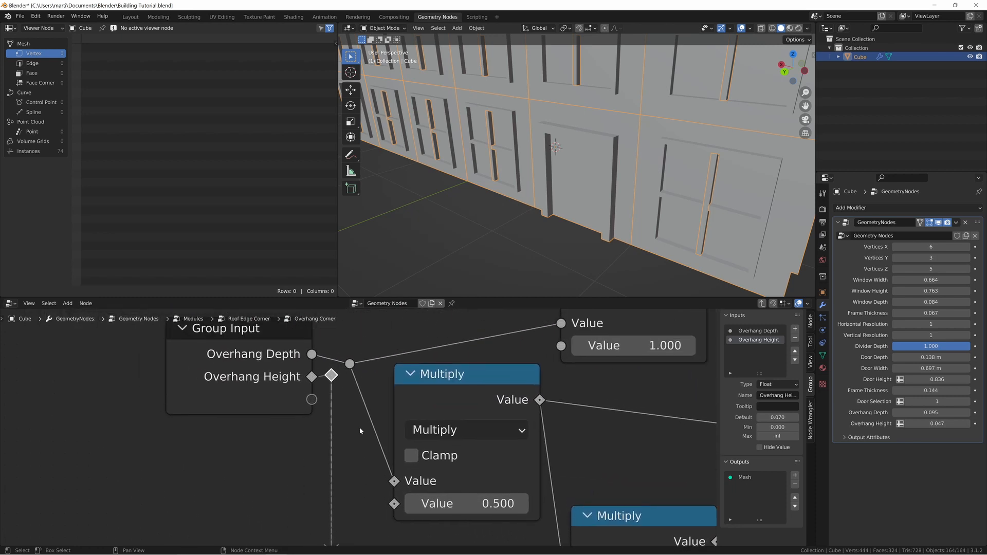
key("g")
key("y")
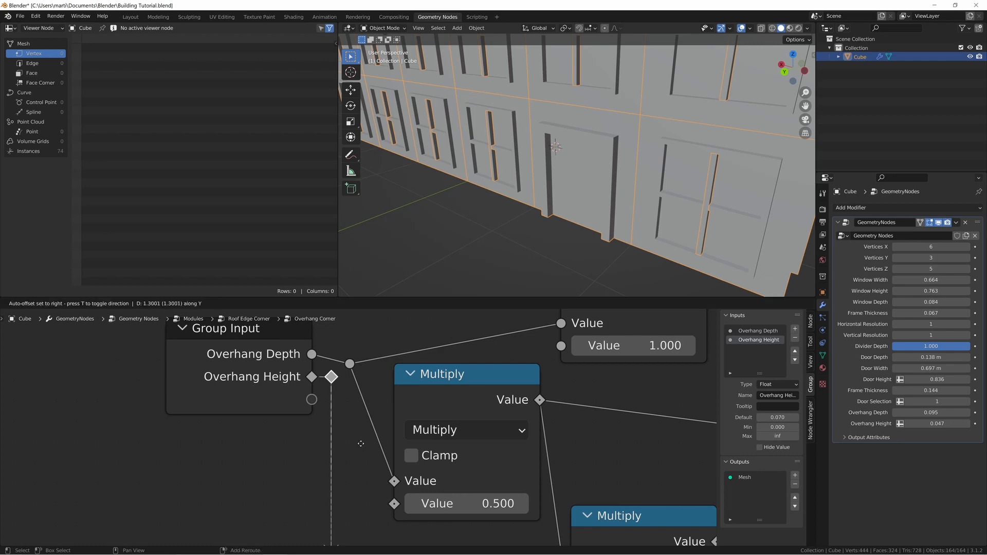
left_click(418, 436)
scroll(418, 436, "down", 4)
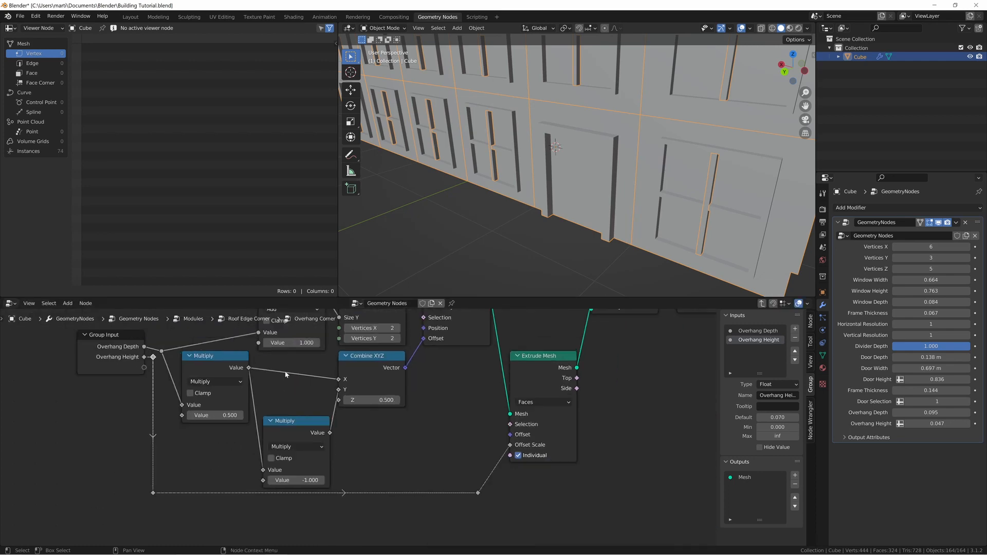
middle_click_drag(471, 454, 480, 436)
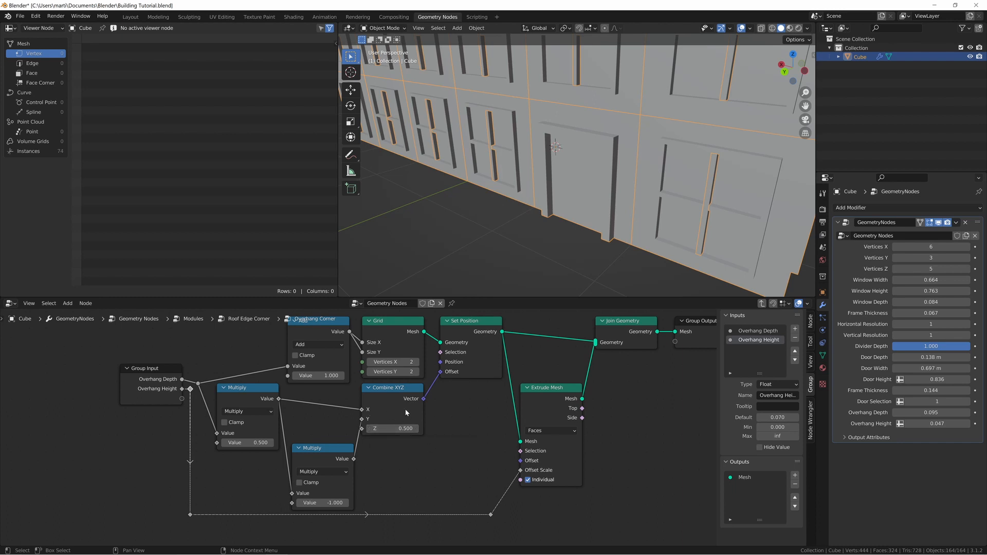
Step: Move the -1.000 Multiply node up along Y, closer to Combine XYZ's input sockets
middle_click_drag(444, 464, 449, 459)
left_click(322, 446)
key("g")
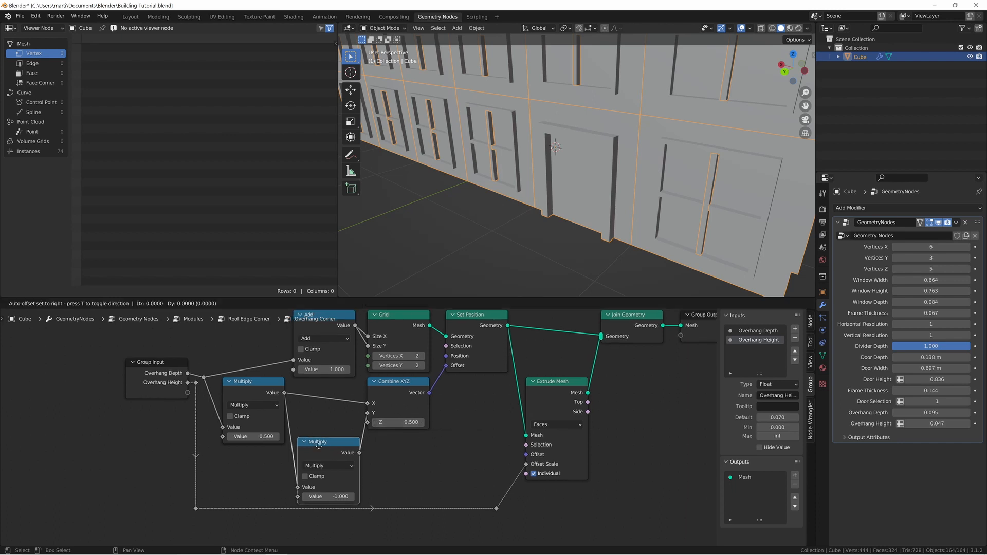
key("y")
left_click(323, 441)
key("g")
key("y")
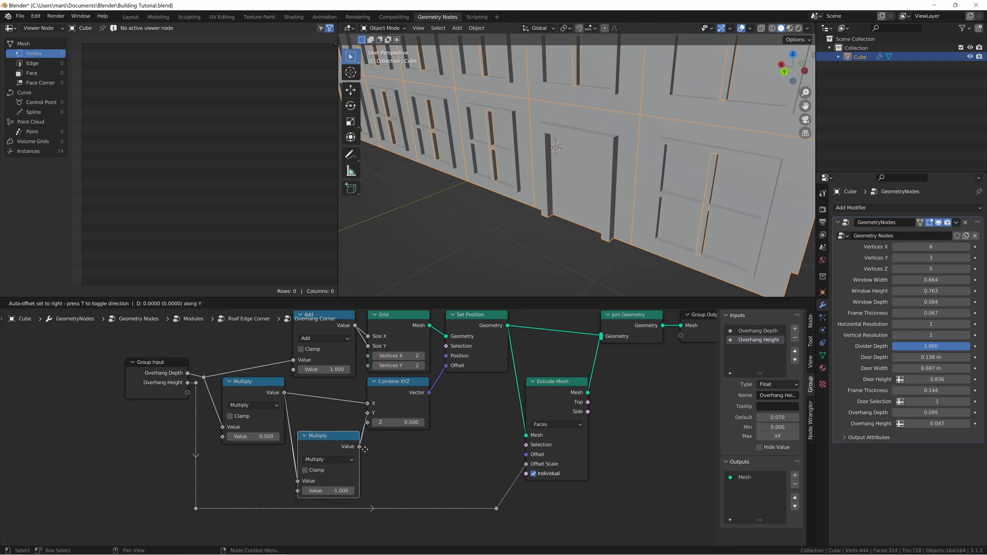
left_click(370, 423)
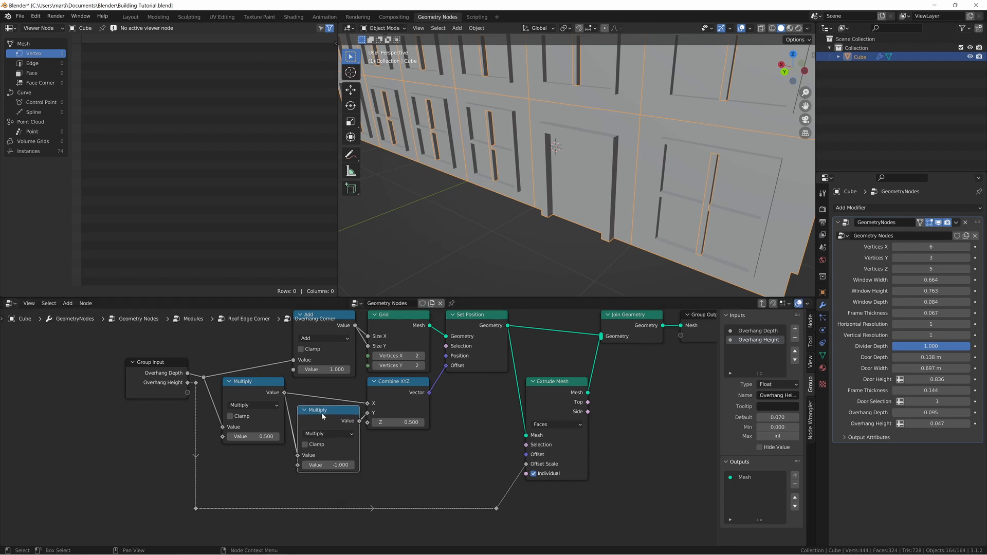
Step: Shift the 0.500 Multiply toward the -1.000 Multiply along X, and bring Group Input with its reroutes closer behind it
left_click(266, 394)
key("g")
key("x")
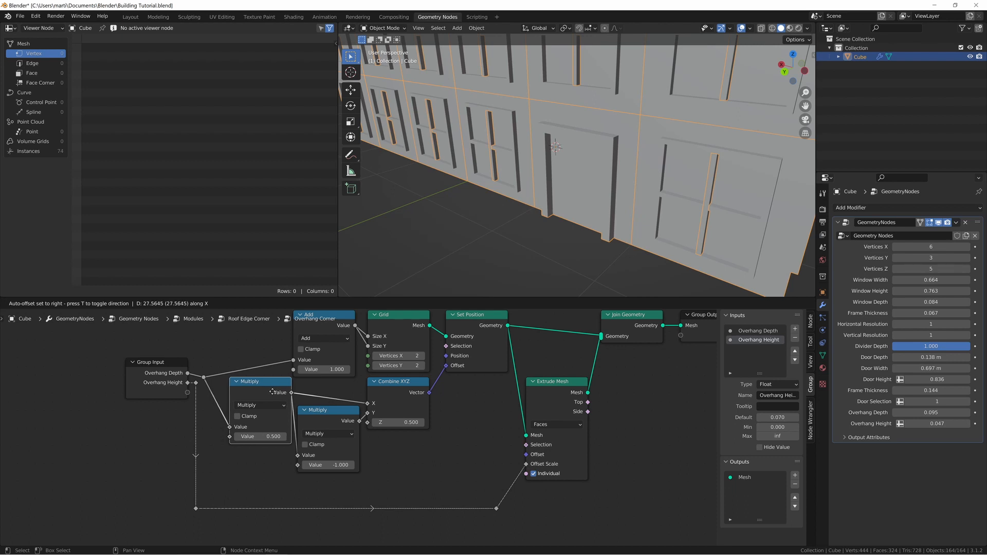
left_click(272, 393)
left_click_drag(130, 341, 214, 520)
key("g")
key("x")
left_click(202, 468)
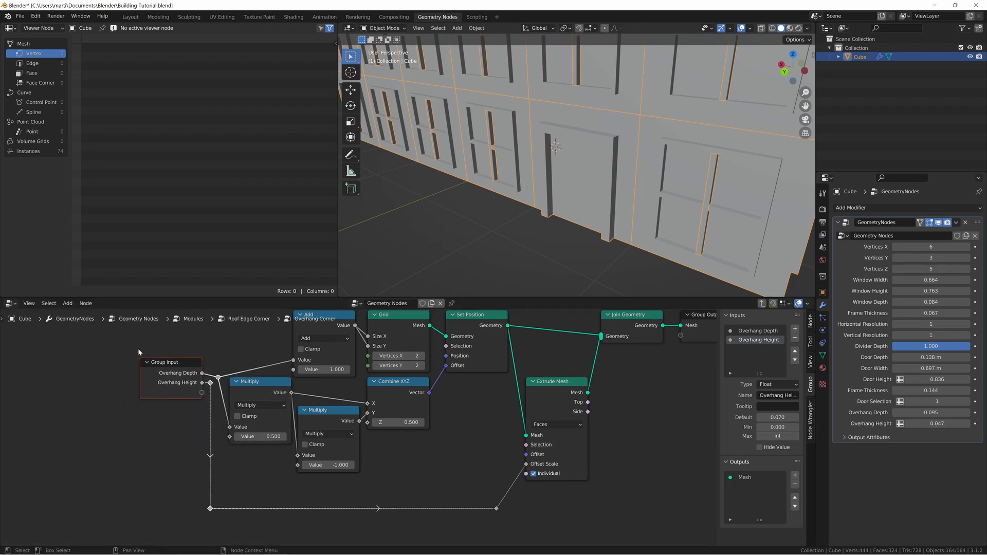
Step: Move Group Input and its reroutes along Y until the Overhang Depth link runs straight into Add
left_click_drag(138, 349, 221, 421)
middle_click_drag(222, 419, 234, 441)
key("g")
key("y")
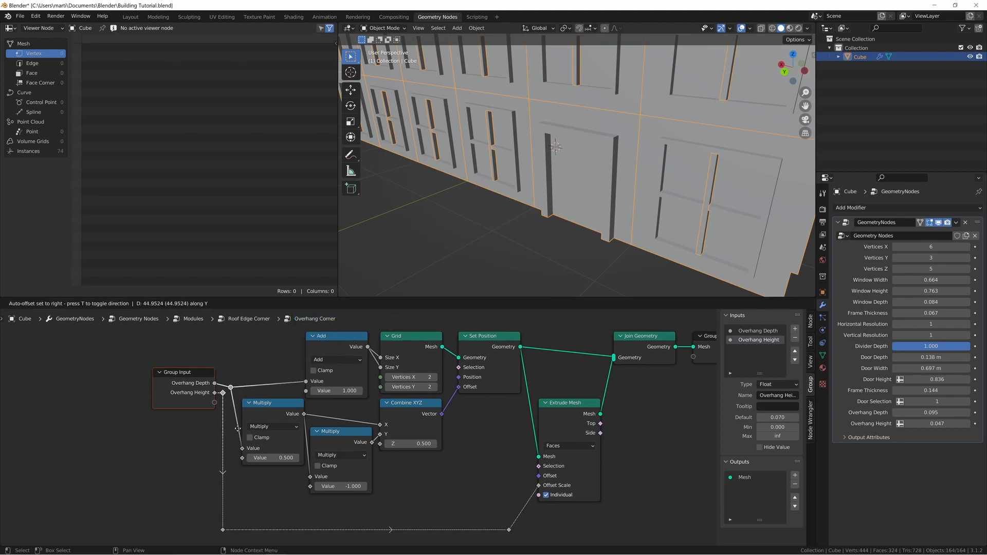
left_click(238, 426)
key("g")
key("y")
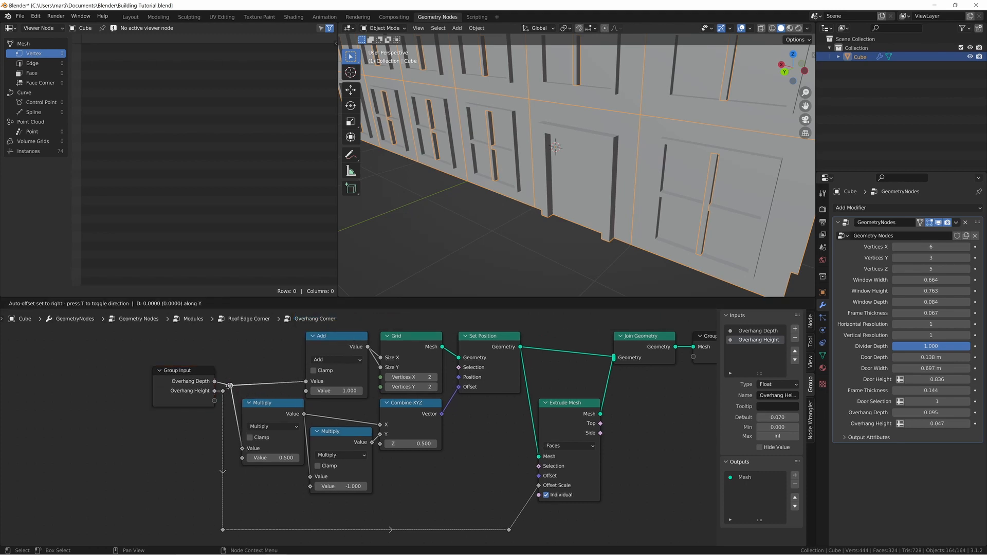
left_click(231, 381)
scroll(226, 380, "up", 4)
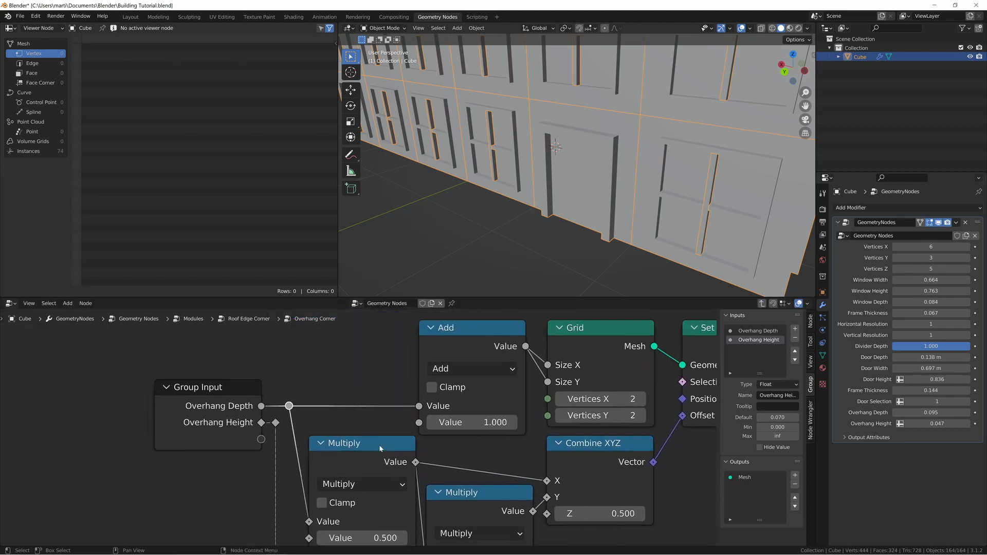
scroll(325, 437, "down", 5)
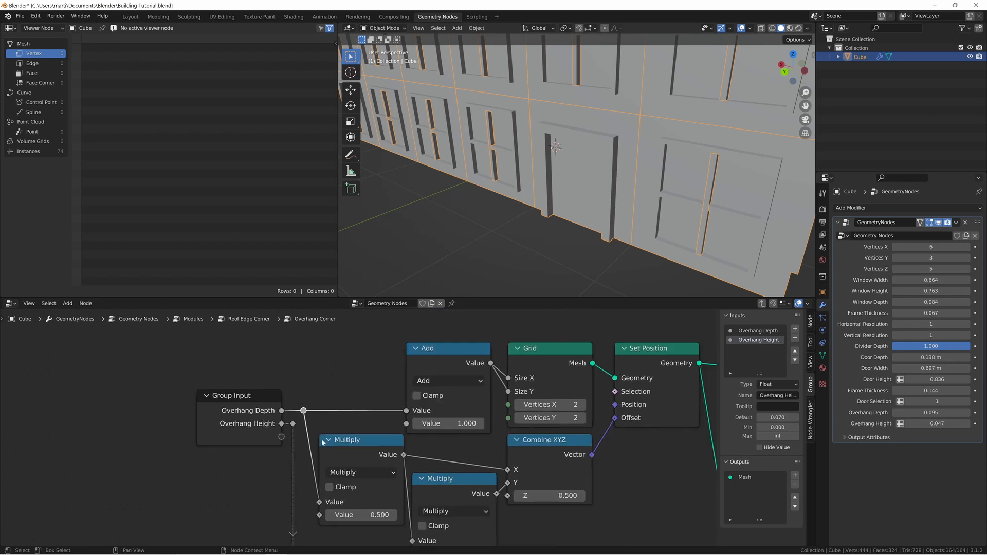
Step: Raise the lower Overhang Height reroutes along Y and move the last one closer to Extrude Mesh
middle_click_drag(445, 455, 336, 430)
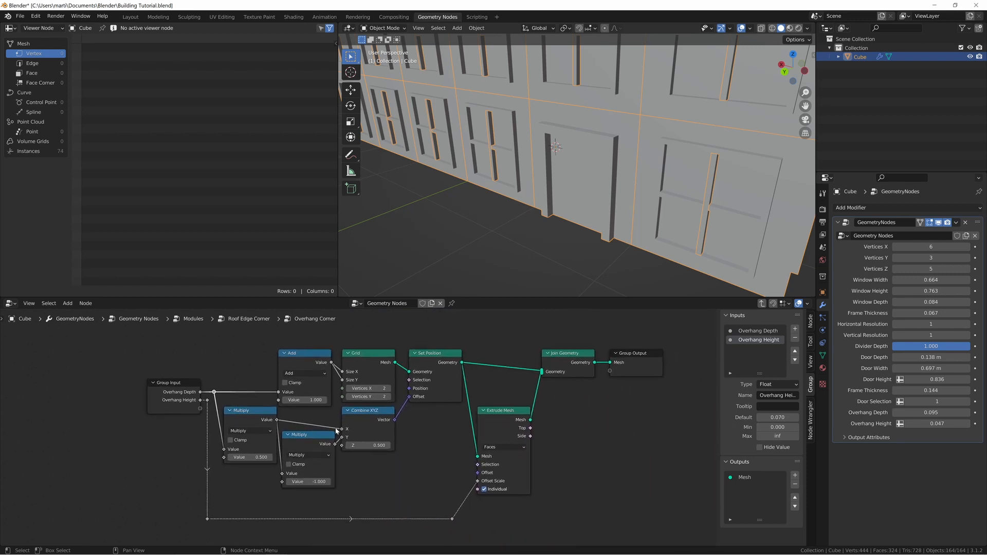
left_click_drag(193, 503, 402, 542)
left_click_drag(465, 539, 465, 540)
key("g")
key("y")
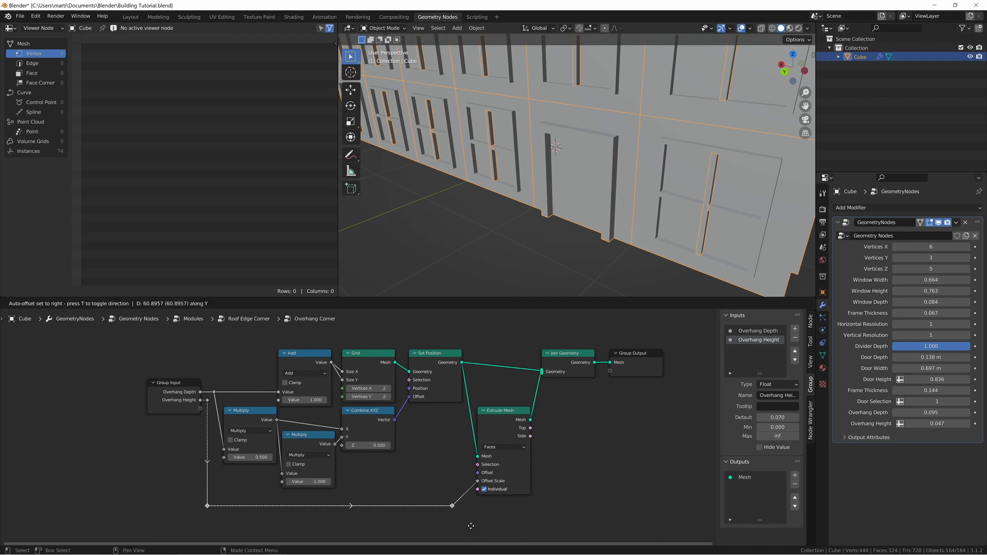
left_click(475, 516)
left_click_drag(419, 483, 457, 502)
key("g")
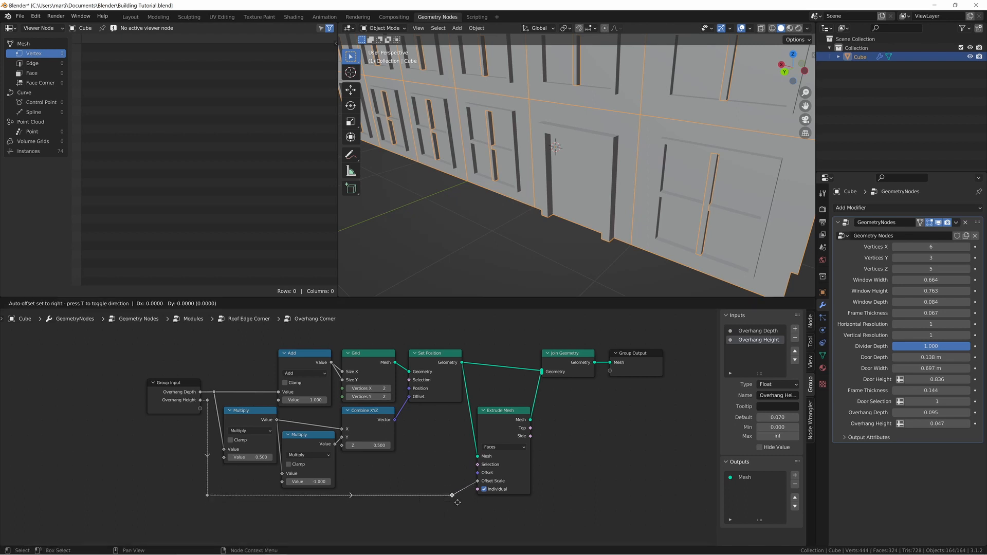
left_click(466, 503)
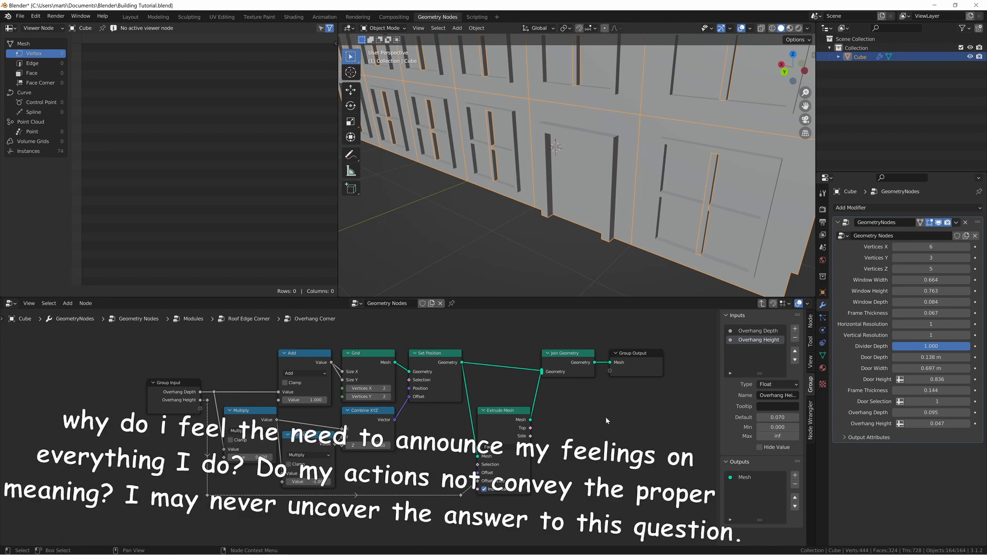
Step: Return to the Roof Edge Corner group and add reroutes to the overhang links, placing the first ones beside Group Input
key("Tab")
middle_click_drag(525, 439, 524, 376)
mouse_move(370, 347)
right_mouse_down("shift")
mouse_move(381, 363)
mouse_move(362, 376)
right_mouse_up("shift")
key("g")
left_click(311, 472)
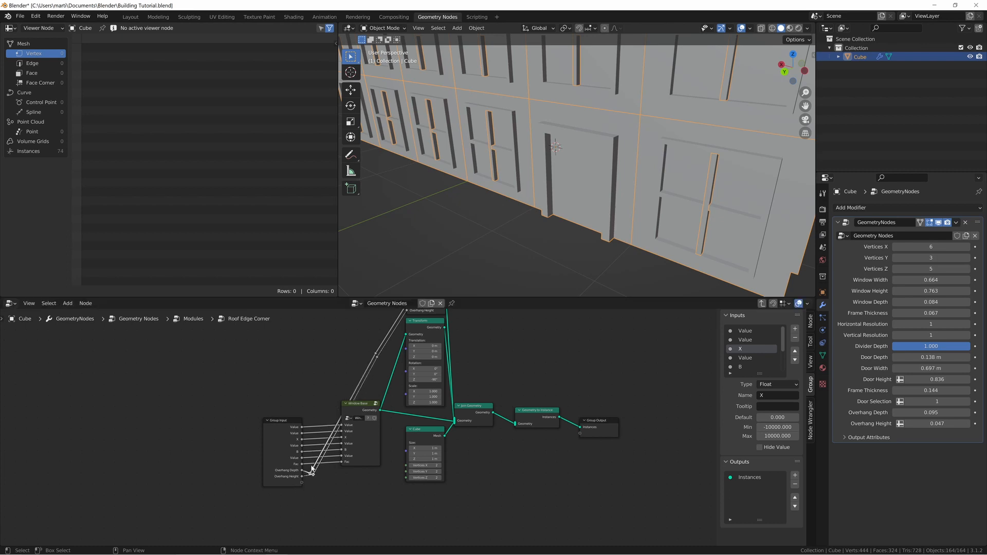
Step: Move the upper overhang reroutes above the lower ones, near the height of Overhang Corner's inputs
left_click_drag(349, 343, 374, 355)
key("g")
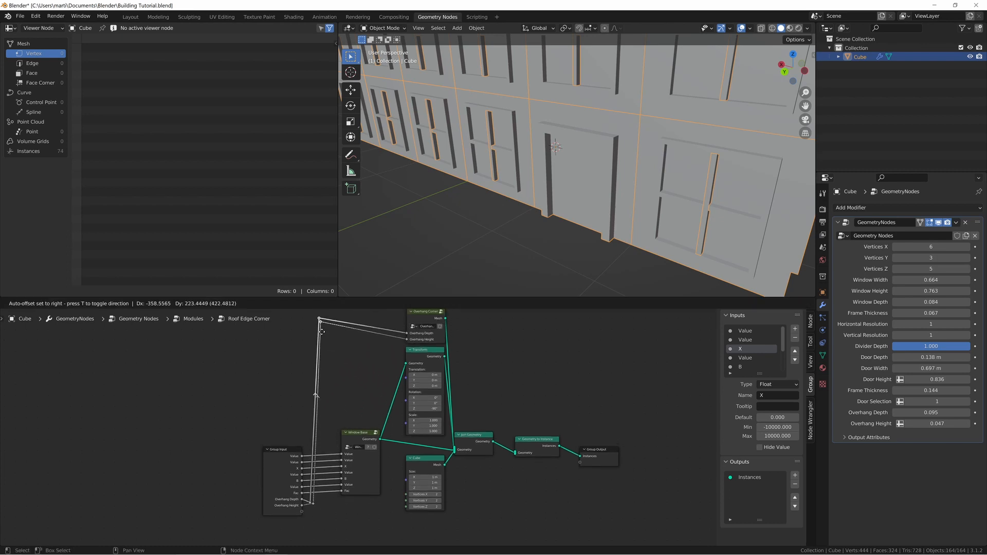
left_click(320, 342)
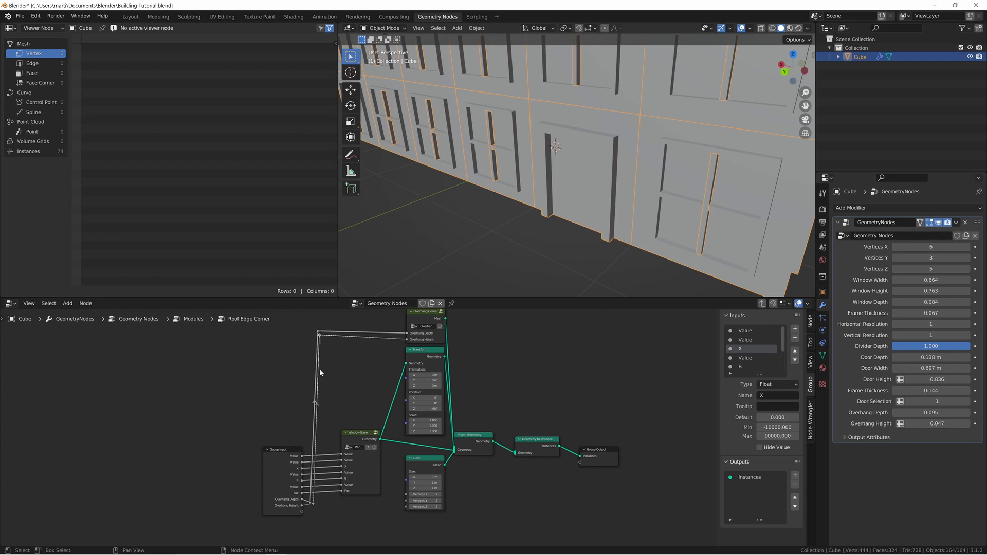
Step: Line up the Overhang Height reroutes vertically and shift them along X, clear of the Overhang Depth link
right_click_drag(319, 499, 320, 508, "shift")
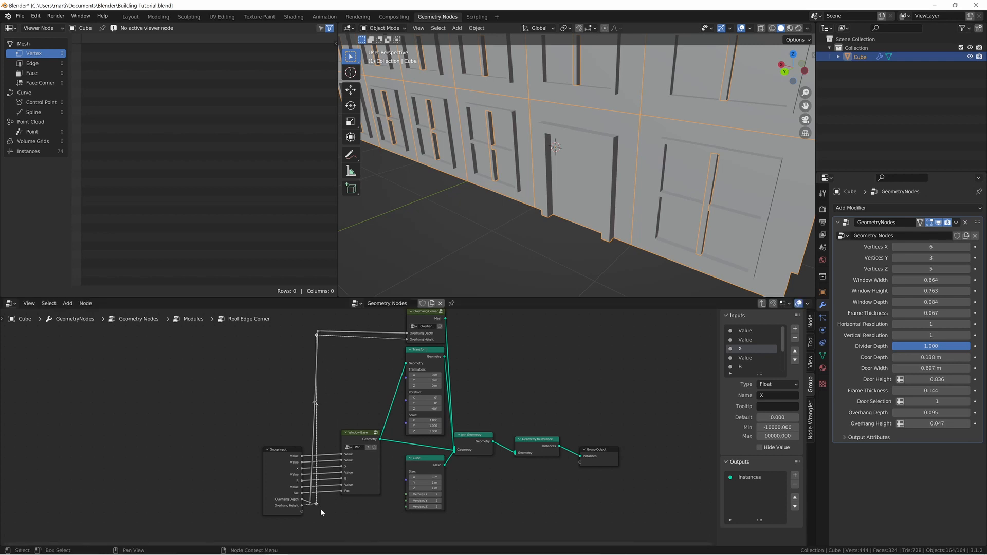
key("g")
key("x")
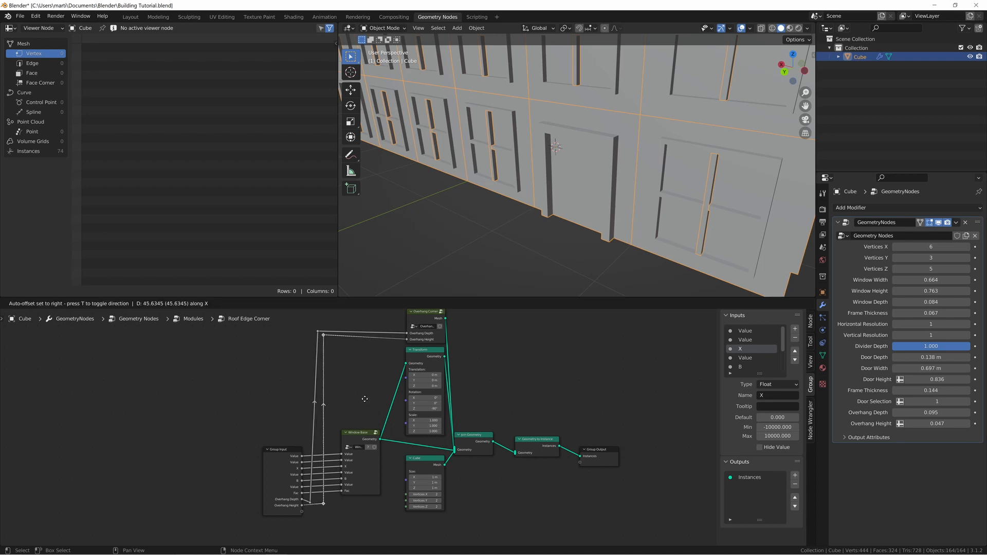
left_click(365, 400)
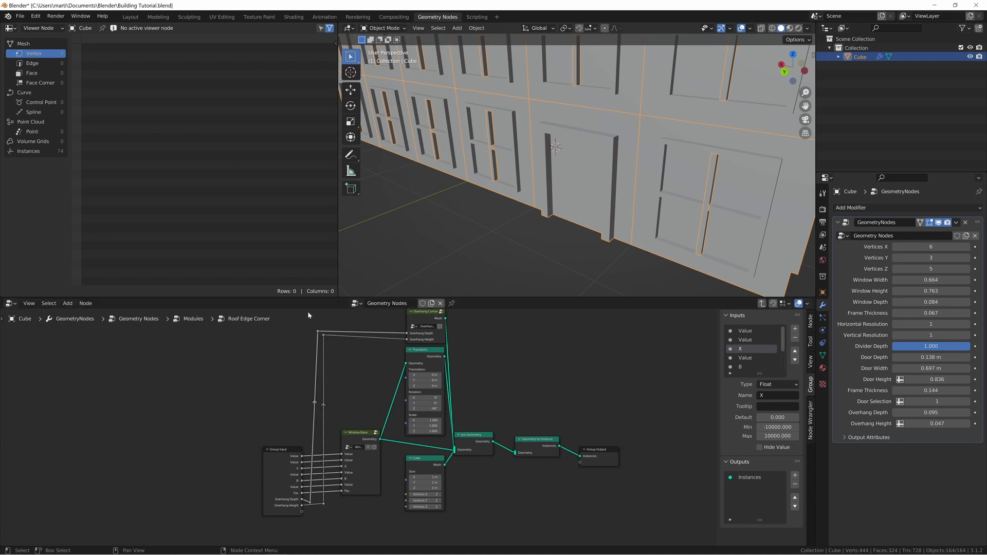
Step: Align the upper and lower Overhang Depth reroutes vertically by scaling them to 0 along X
left_click_drag(308, 312, 322, 340)
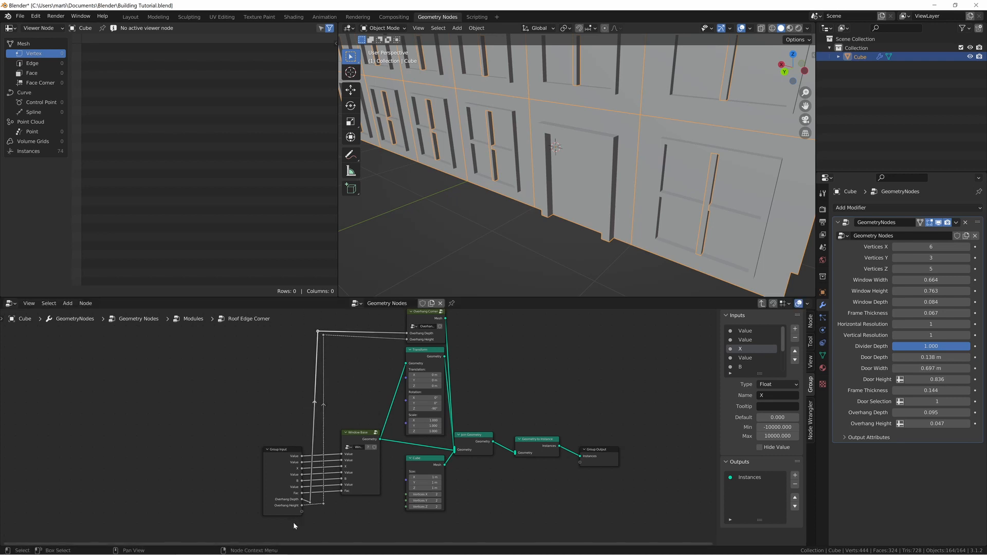
left_click(311, 503, "shift")
key("s")
key("x")
key("0")
key("Return")
Step: Move the lower overhang reroutes along Y until both links run straight out of Group Input
scroll(365, 410, "up", 2)
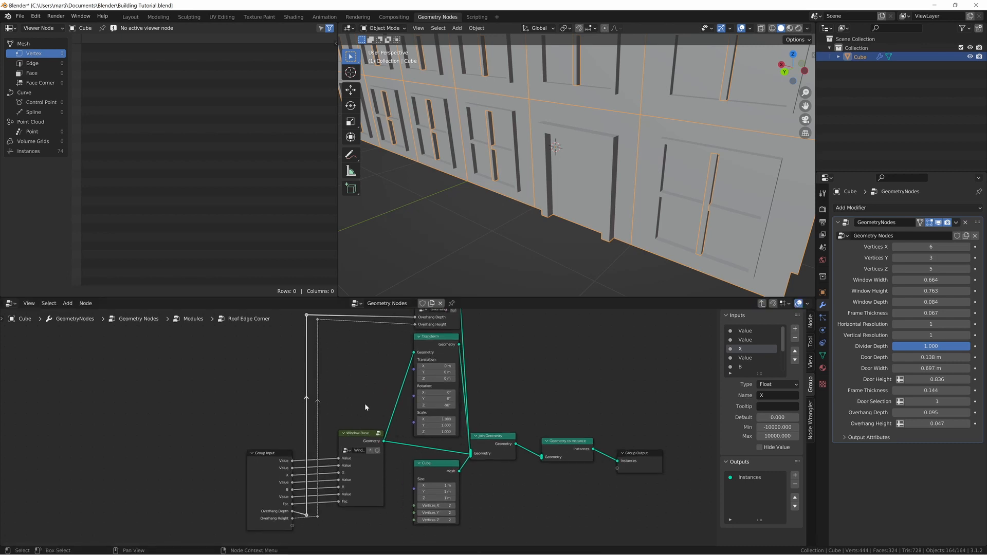
scroll(374, 393, "up", 5)
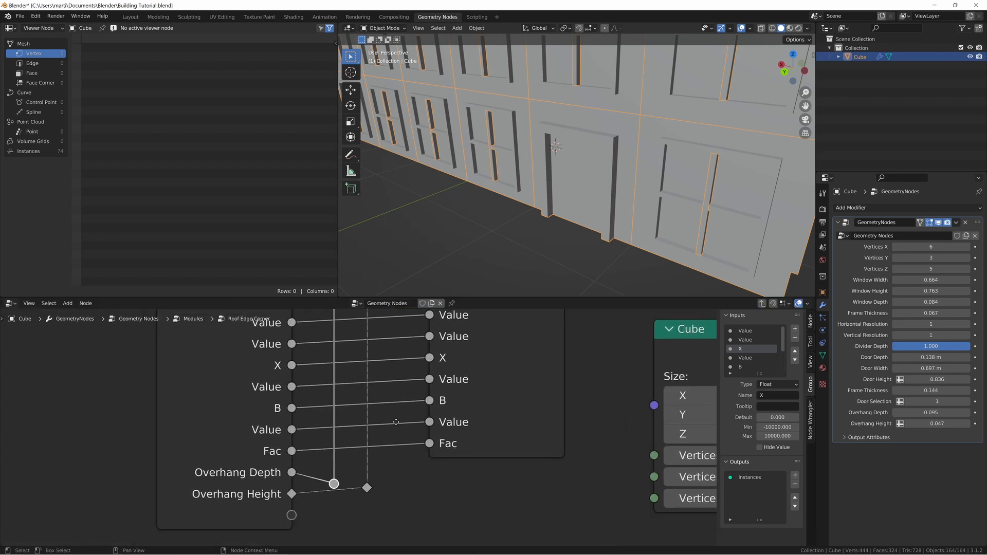
scroll(367, 471, "up", 1)
middle_click_drag(367, 472, 382, 422)
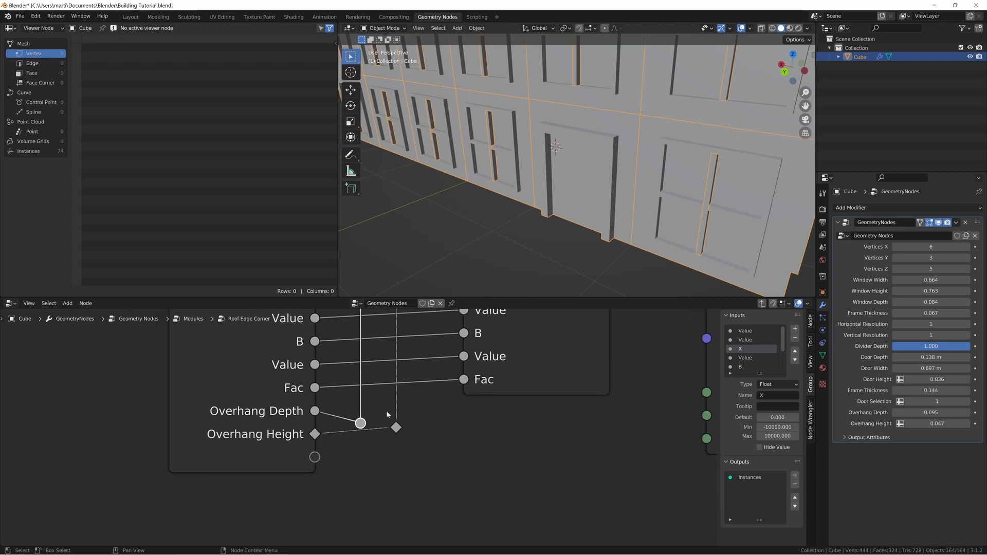
key("g")
key("y")
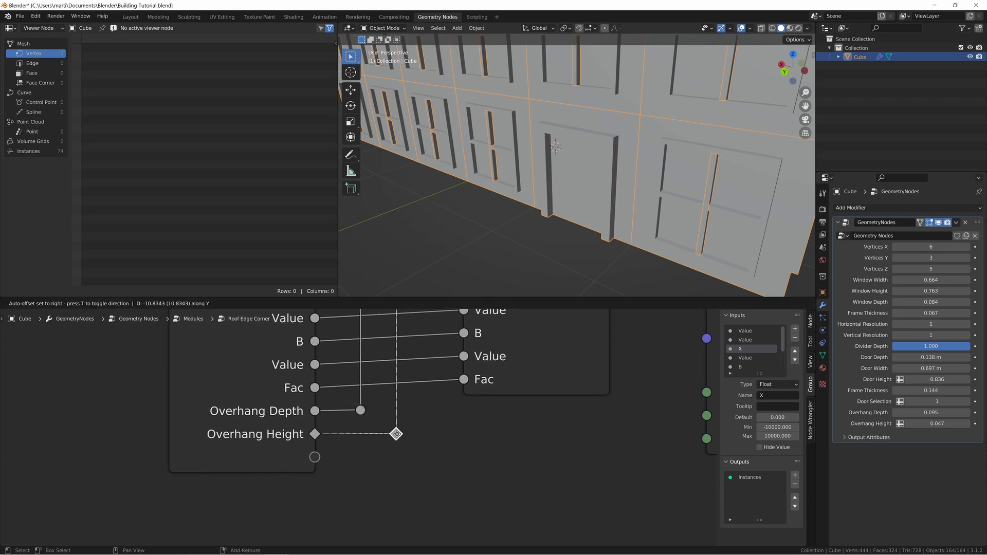
left_click(396, 433)
Step: Move the upper Overhang Depth reroute along Y until its link runs straight into Overhang Corner
scroll(409, 408, "down", 6)
middle_click_drag(411, 405, 387, 427)
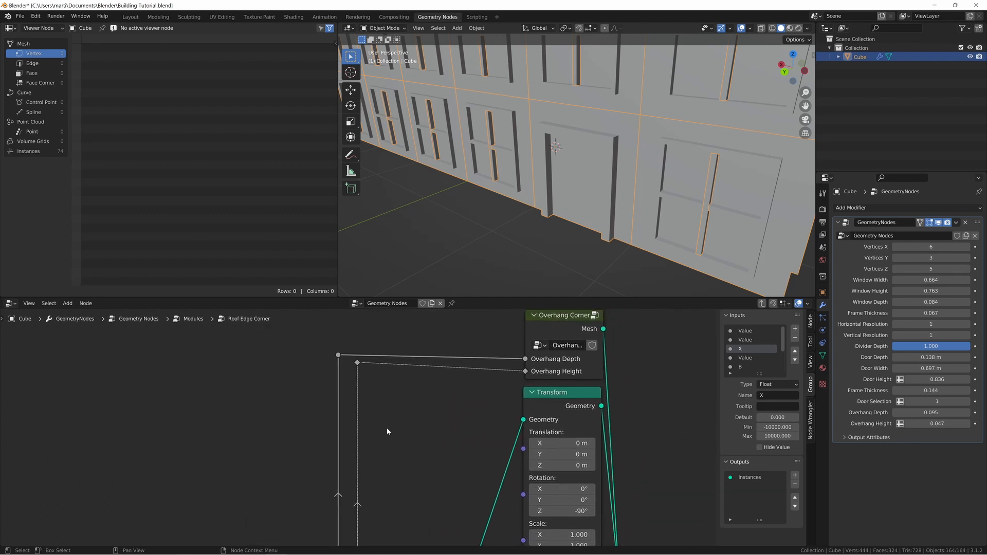
scroll(387, 428, "up", 2)
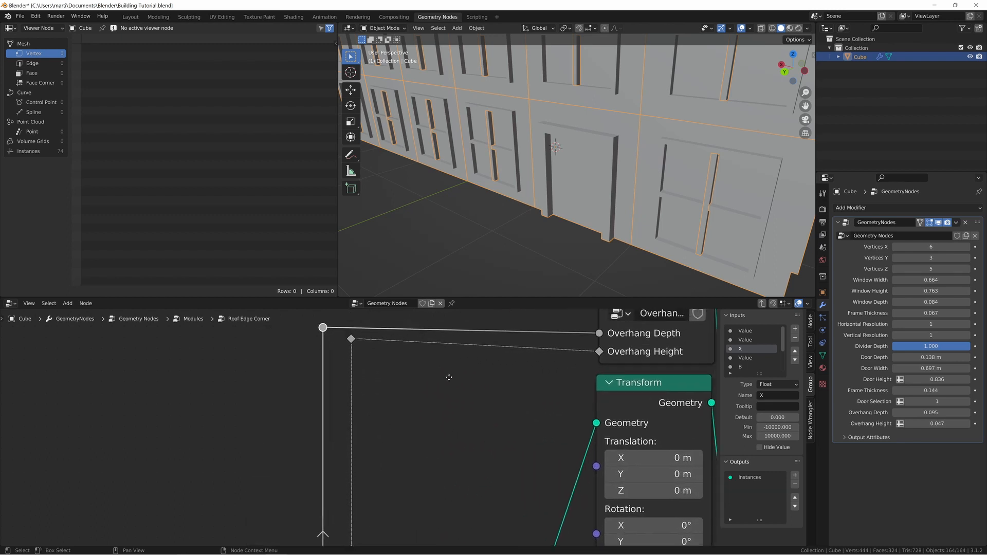
scroll(406, 384, "up", 1)
key("g")
key("y")
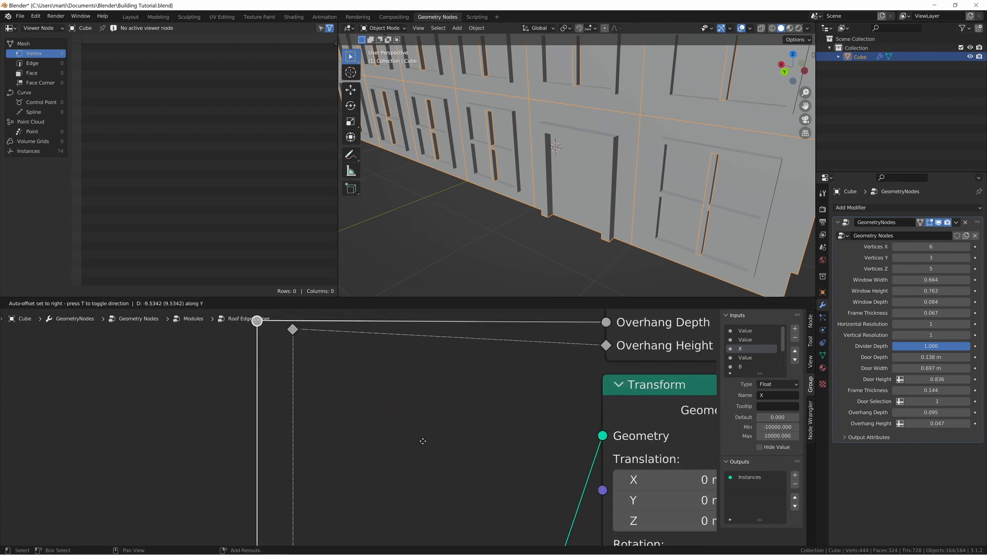
left_click(429, 444)
middle_click_drag(439, 435, 435, 423)
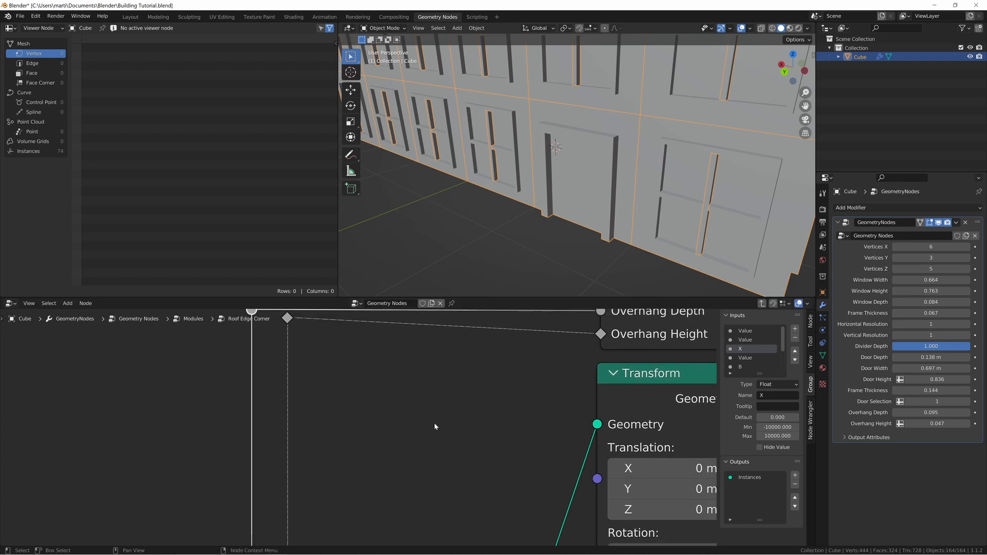
key("g")
key("y")
left_click(434, 428)
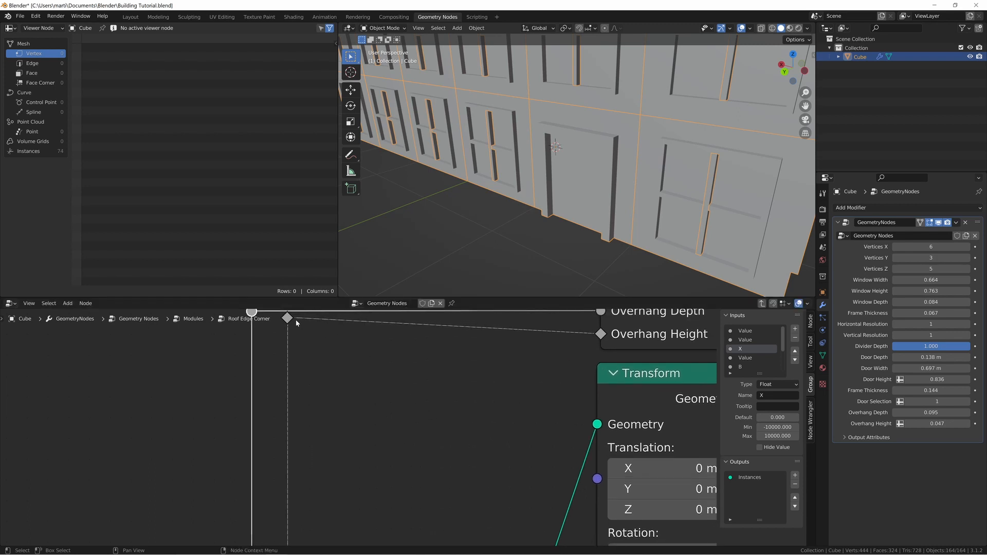
Step: Lower the upper Overhang Height reroute along Y until its link runs straight into Overhang Corner
key("g")
key("y")
left_click(466, 411)
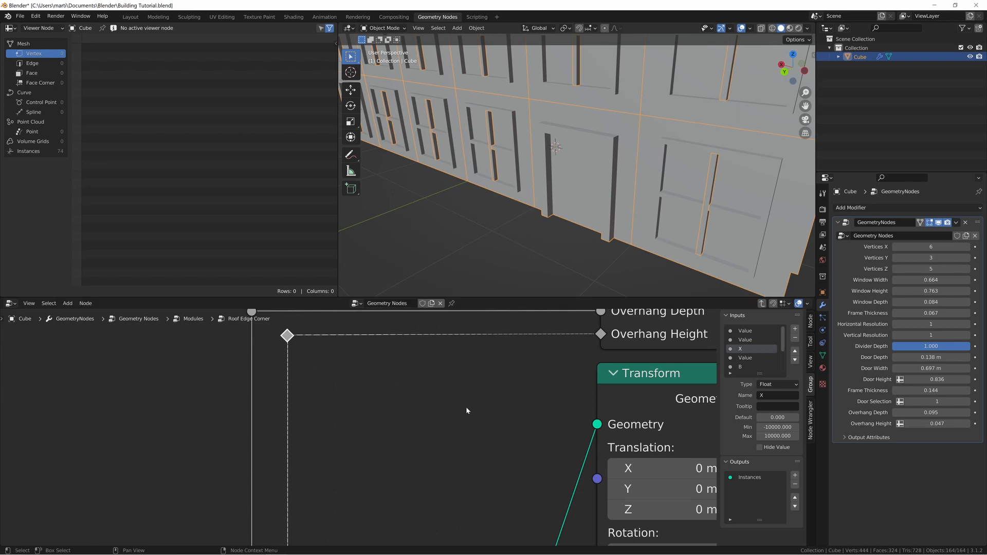
middle_click_drag(466, 411, 456, 383)
key("g")
key("y")
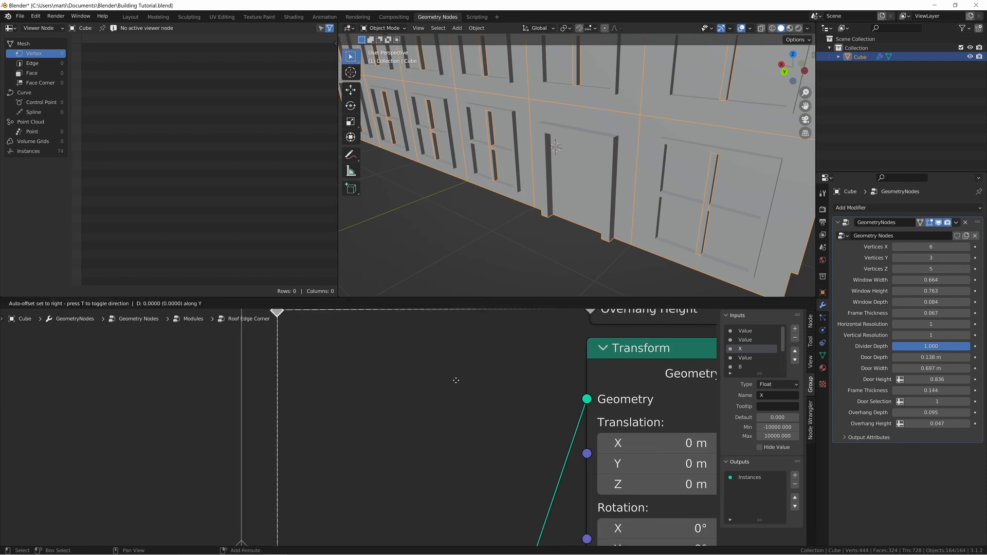
left_click(456, 380)
Step: Move Group Input and its lower reroutes along Y until the links run straight into Window Base
scroll(455, 377, "down", 5)
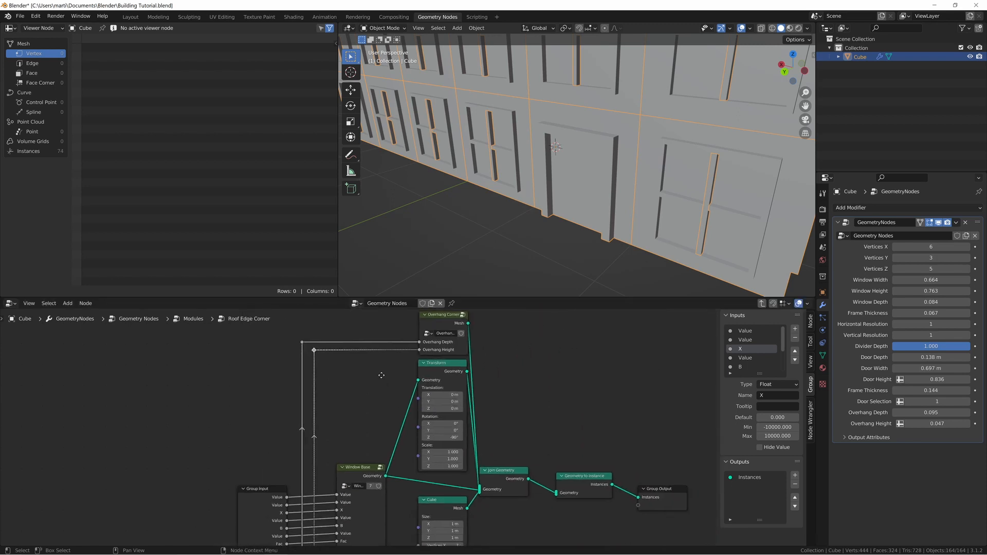
scroll(381, 384, "down", 7)
mouse_move(381, 375)
middle_mouse_down()
mouse_move(381, 383)
mouse_move(382, 356)
middle_mouse_up()
left_click_drag(262, 415, 318, 474)
scroll(318, 474, "up", 3)
key("g")
key("y")
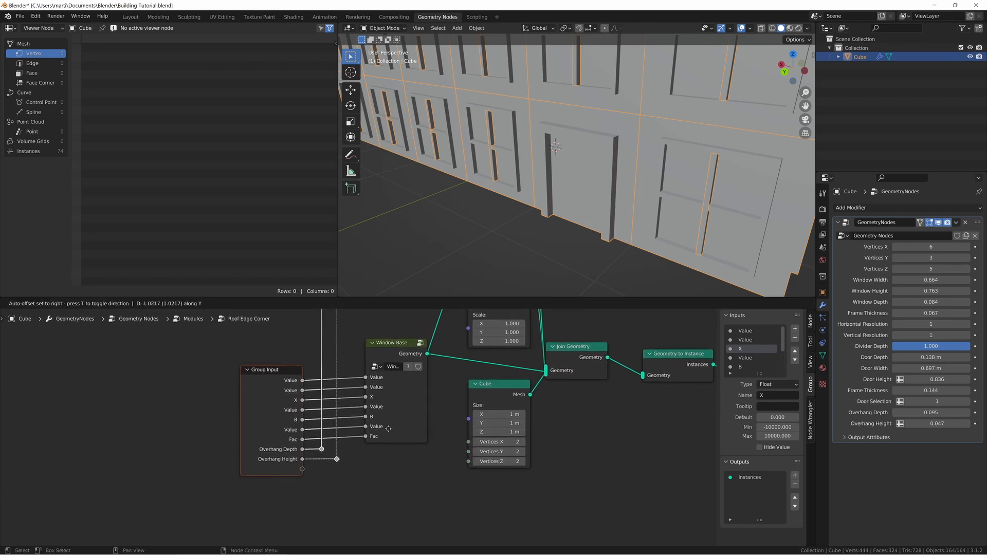
left_click(391, 405)
Step: Align Overhang Corner, Transform and Cube vertically by scaling to 0 along X, and shift them closer to Window Base
scroll(416, 455, "down", 5)
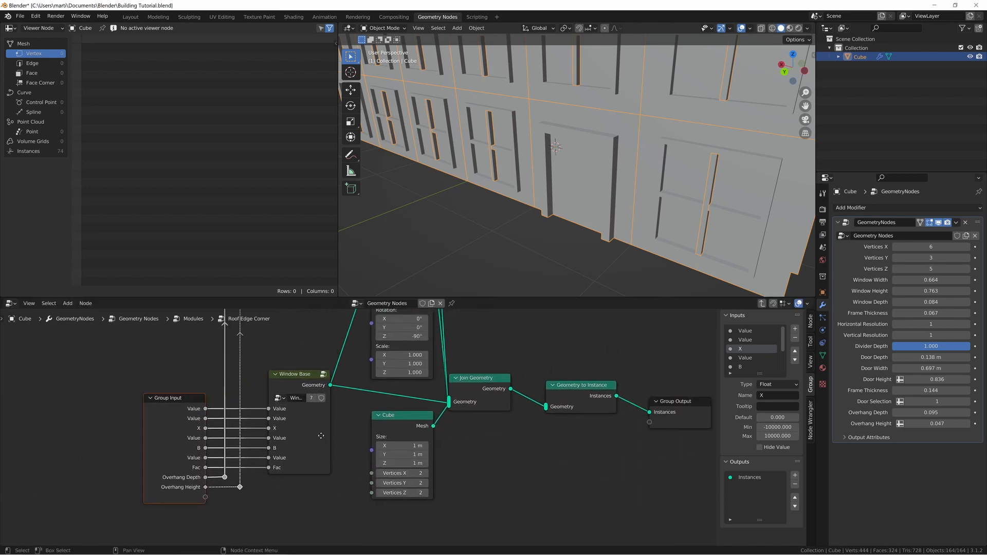
left_click_drag(374, 335, 376, 466)
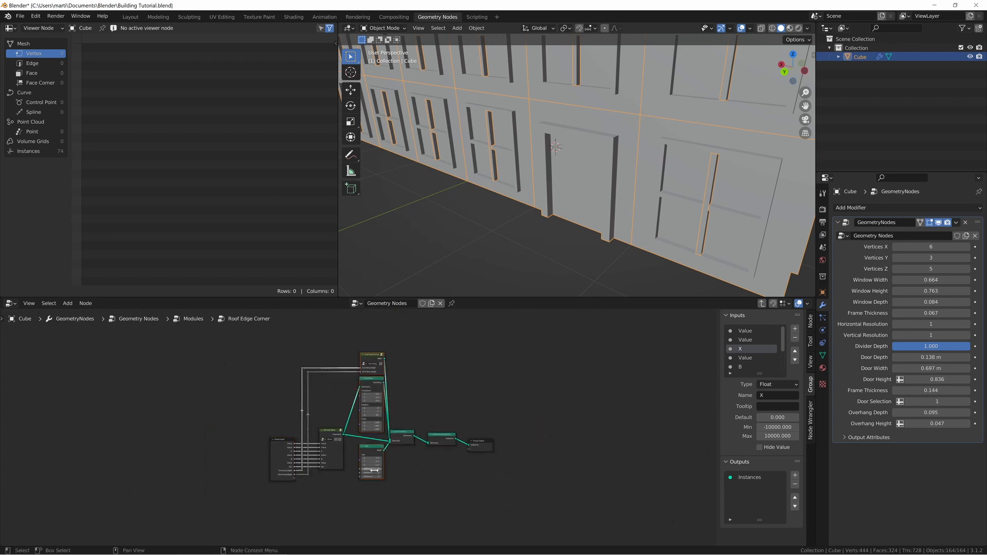
key("s")
key("x")
key("0")
key("Return")
key("g")
key("x")
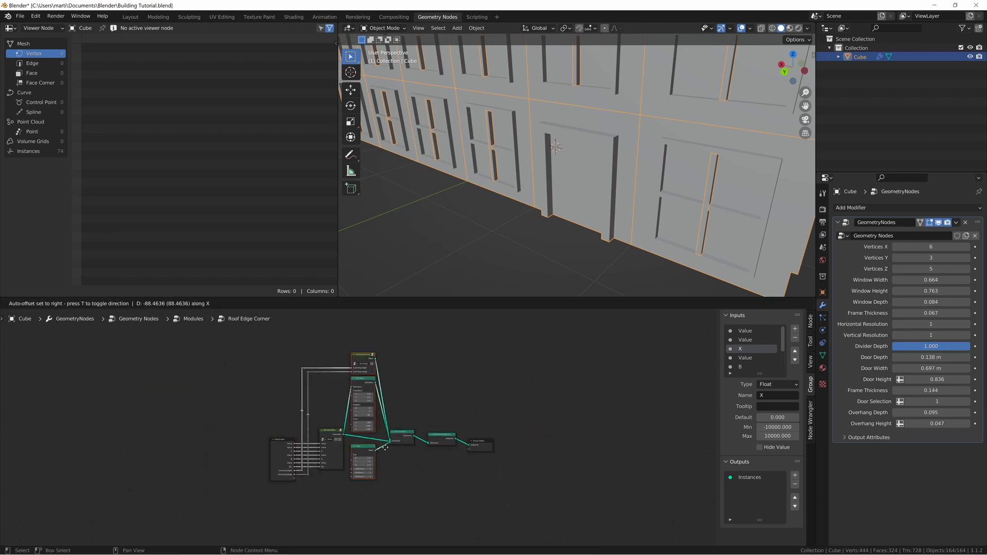
left_click(402, 446)
Step: Move Join Geometry closer to the Cube node and up in line with Window Base's Geometry output
scroll(406, 448, "up", 3)
scroll(412, 451, "up", 2)
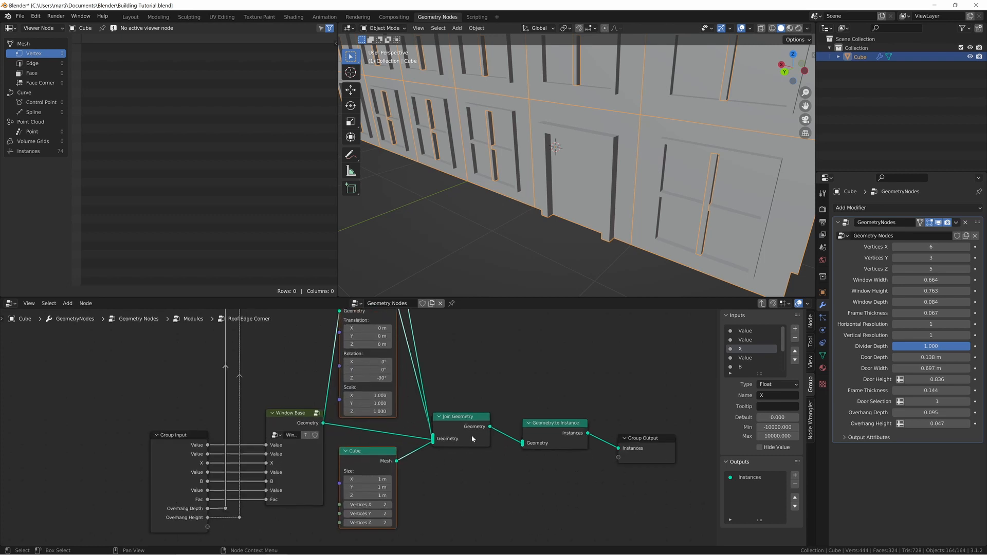
left_click(469, 433)
key("g")
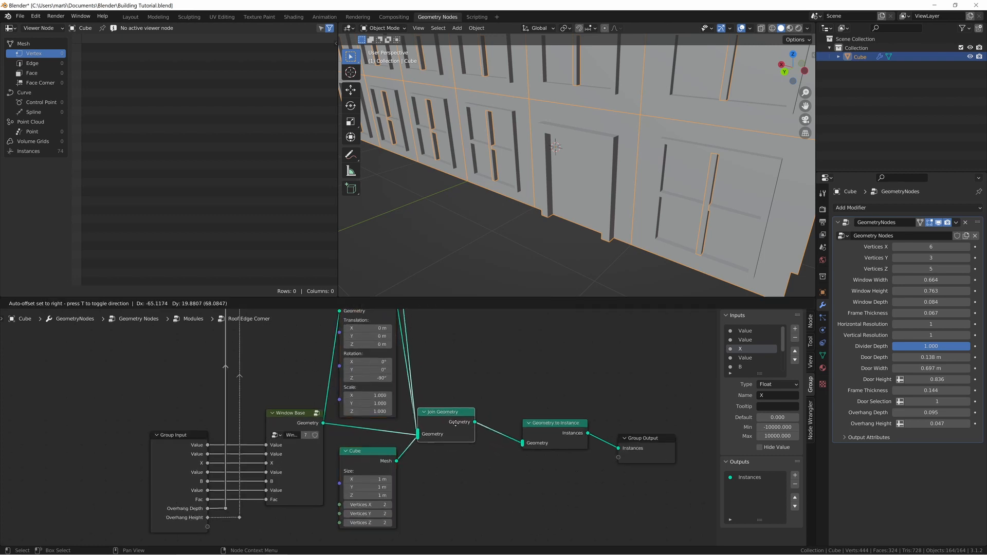
left_click(455, 411)
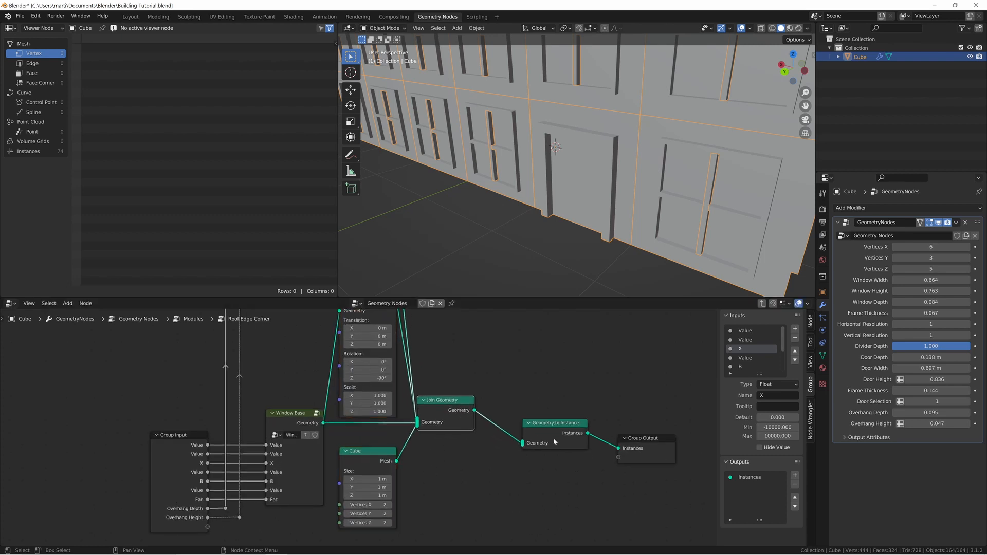
Step: Align Join Geometry, Geometry to Instance and Group Output in a row by scaling to 0 along Y, and scale their spacing down
left_click_drag(446, 380, 663, 469)
key("s")
key("y")
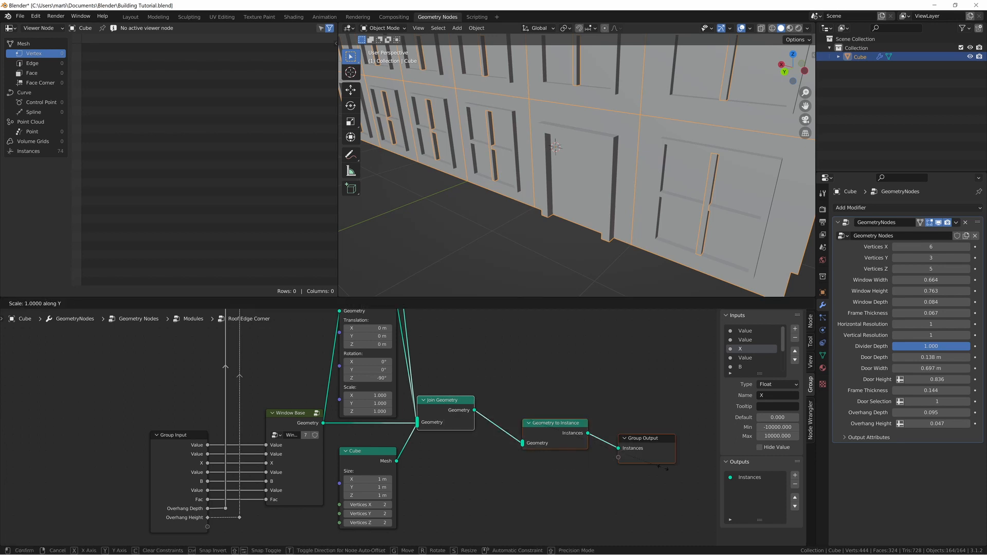
key("0")
key("Return")
key("s")
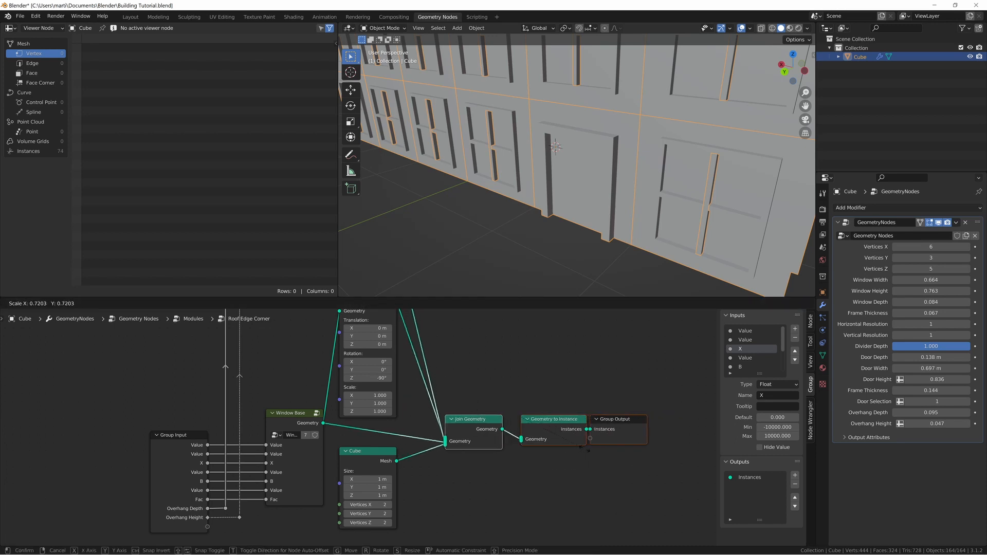
left_click(591, 450)
Step: Shift Geometry to Instance and Group Output along X to close the gaps behind Join Geometry
left_click_drag(546, 395, 609, 441)
key("g")
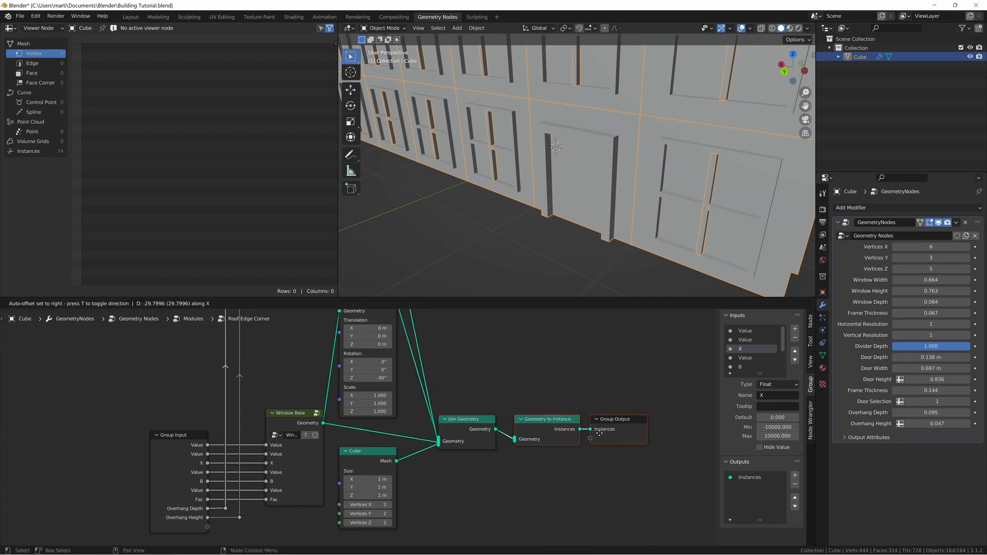
key("x")
left_click(589, 433)
Step: Raise Join Geometry, Geometry to Instance and Group Output along Y until the Window Base link runs straight
left_click_drag(470, 400, 569, 457)
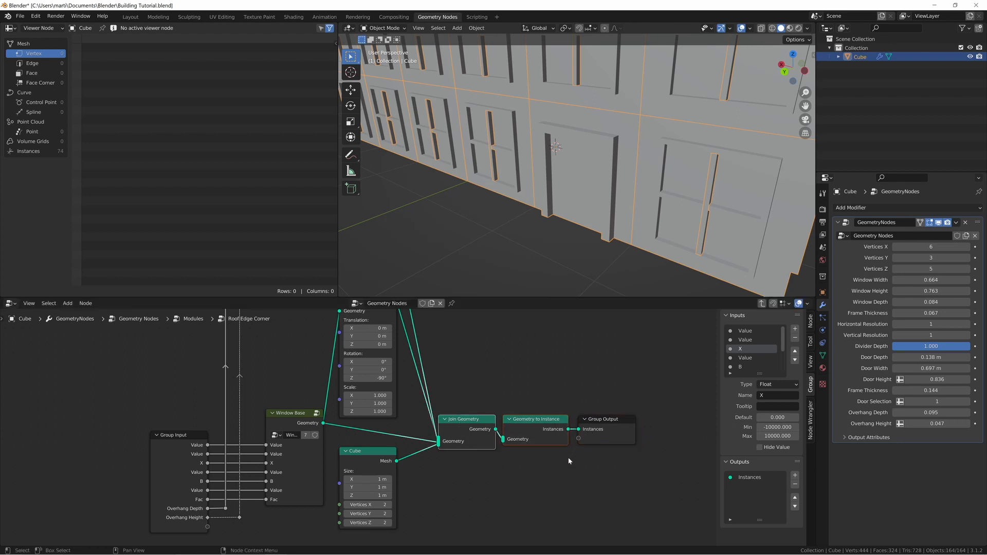
key("g")
right_click(547, 442)
left_click(590, 439, "shift")
key("g")
key("y")
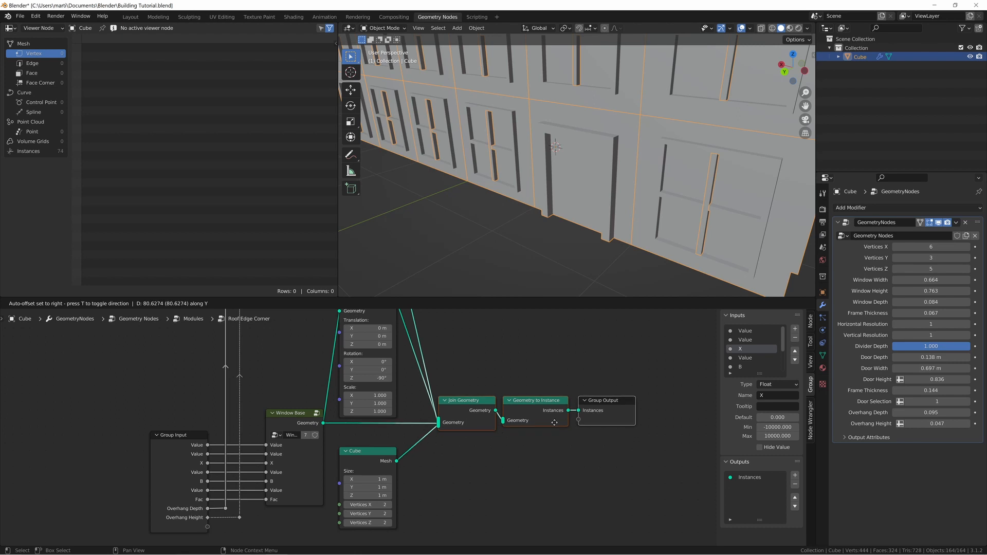
left_click(555, 422)
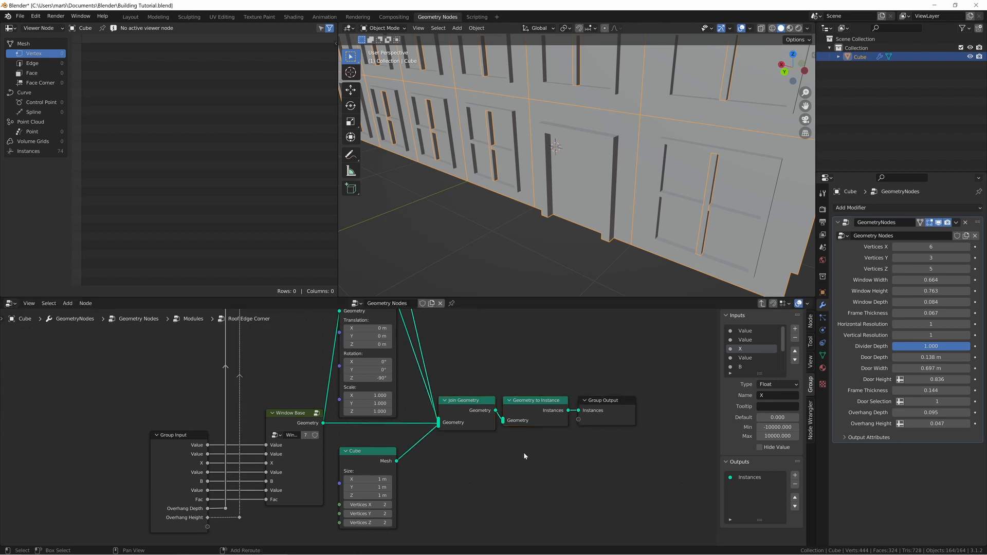
Step: Raise the Cube node along Y to sit closer beneath Transform, and exit to the Modules group
scroll(523, 454, "down", 2)
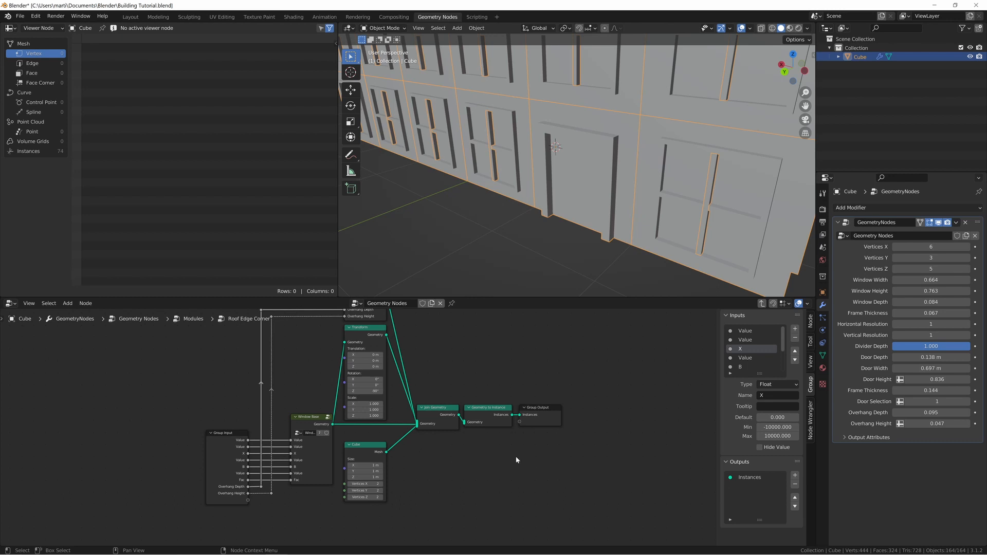
middle_click_drag(482, 389, 490, 405)
key("Home")
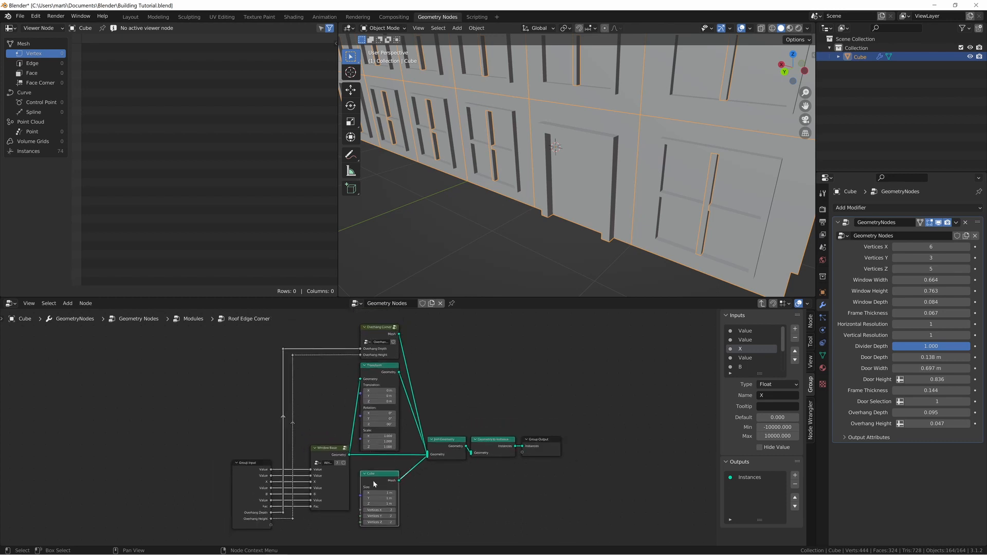
key("g")
key("y")
left_click(374, 474)
left_click(467, 476)
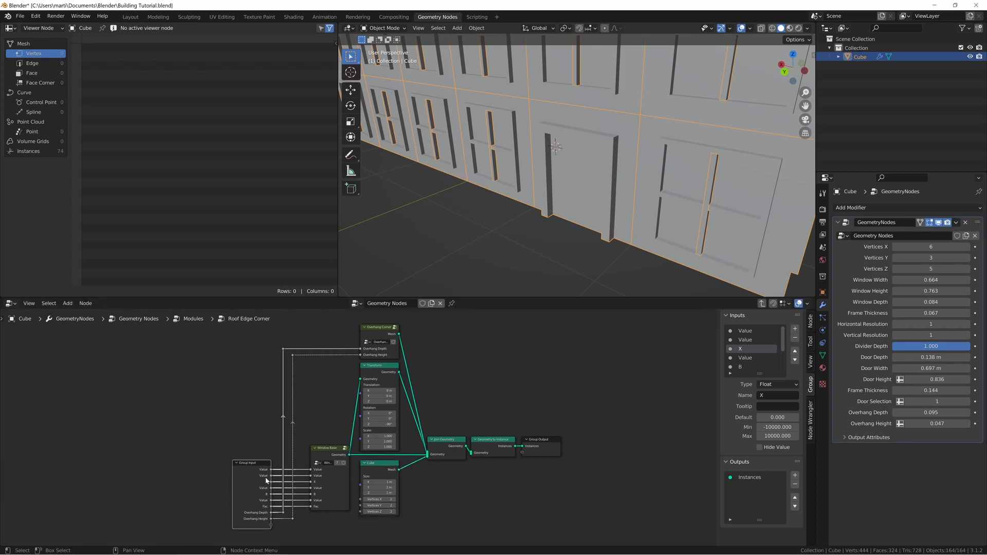
key("Tab")
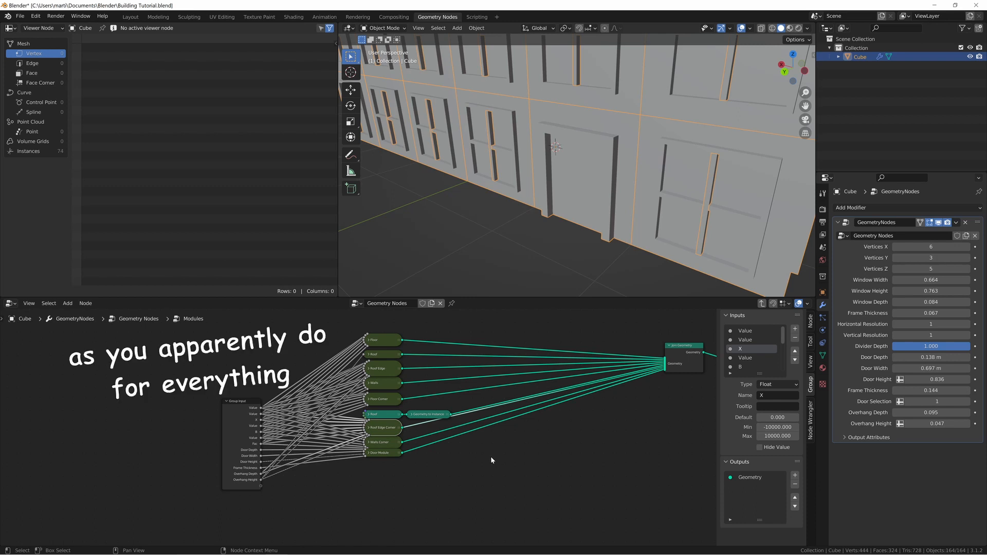
Step: Lower the Walls Corner and Door Module nodes slightly along Y to widen the gap beneath Roof Edge Corner
left_click_drag(380, 483, 392, 443)
key("g")
key("y")
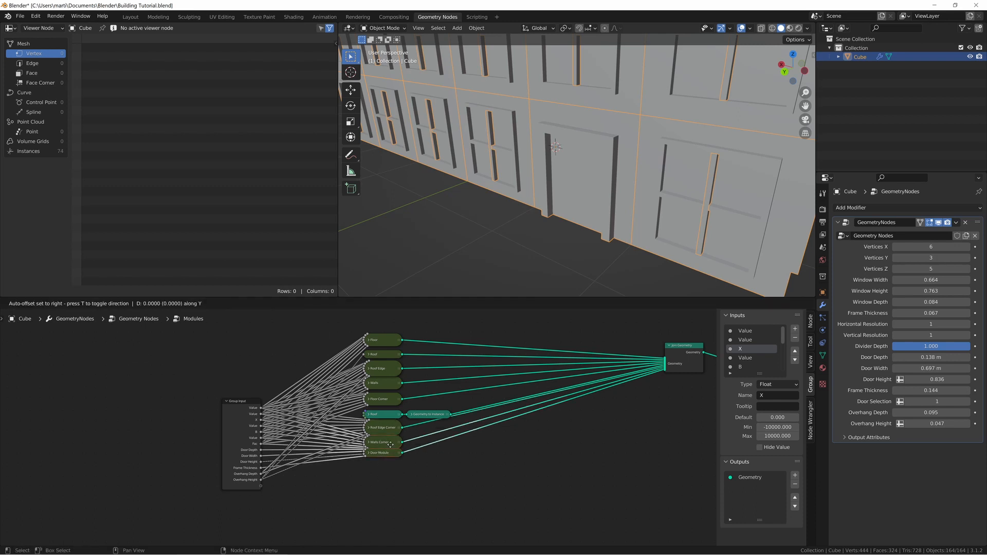
left_click(530, 456)
left_click(531, 455)
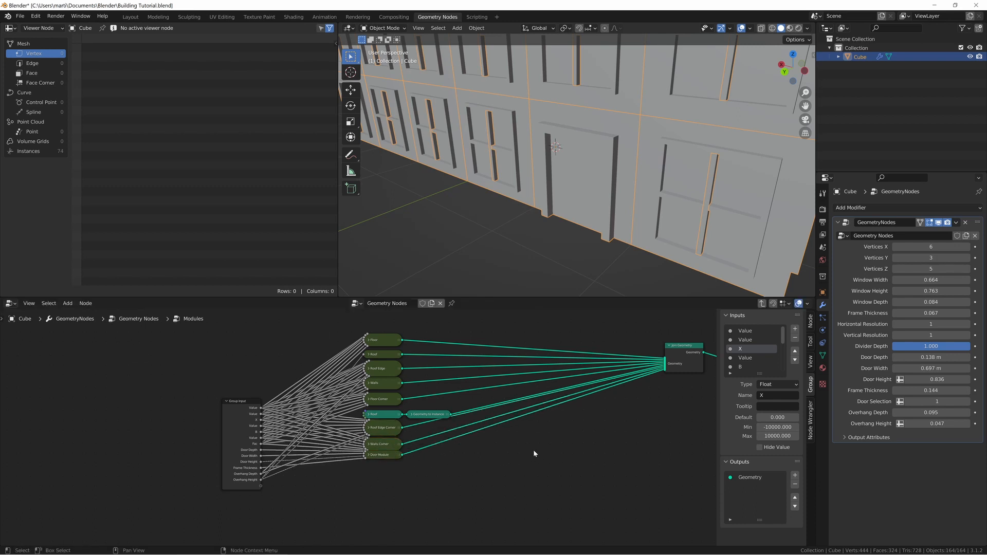
Step: Move Join Geometry and Group Output together closer to the module nodes and slightly lower
middle_click_drag(532, 453, 417, 490)
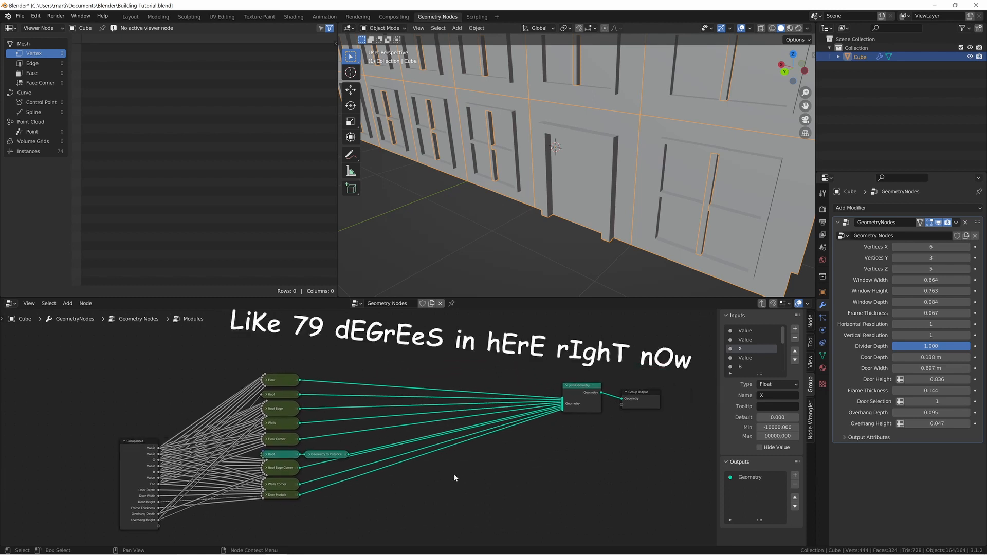
left_click_drag(636, 400, 625, 397)
left_click_drag(559, 374, 633, 411)
key("g")
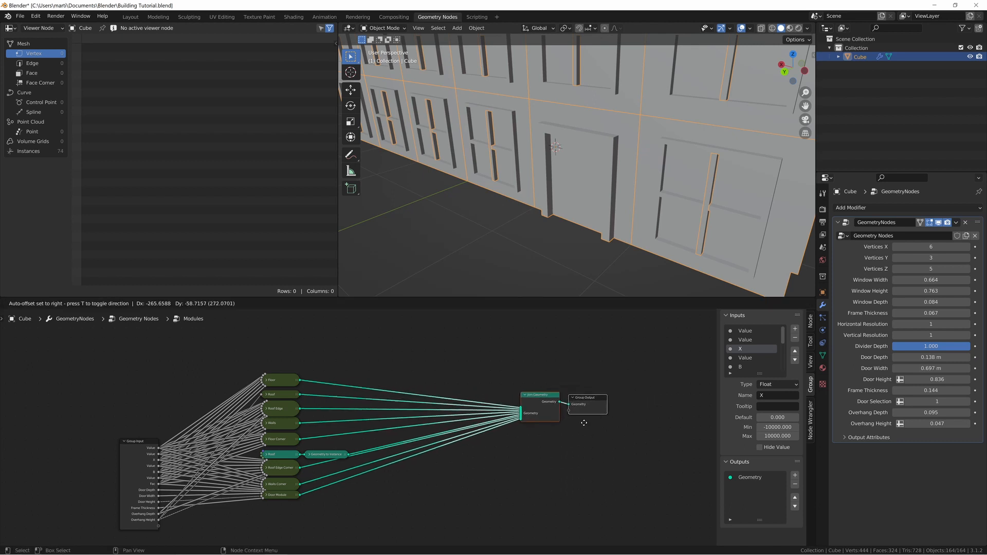
left_click(474, 458)
middle_click_drag(445, 466, 498, 428)
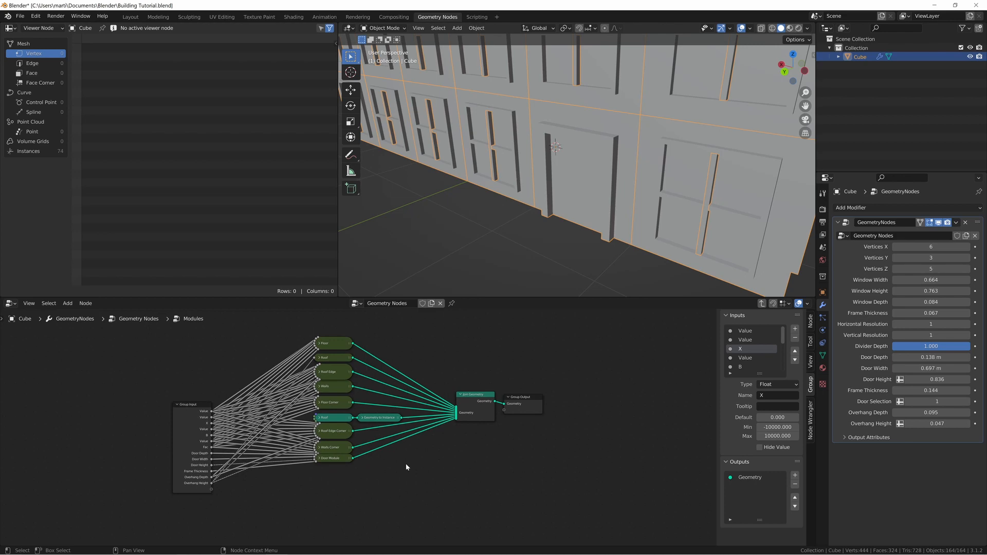
Step: Raise the collapsed Roof and Geometry to Instance nodes slightly to even out the column spacing, and exit the Modules group
scroll(405, 464, "up", 3)
middle_click_drag(406, 464, 500, 456)
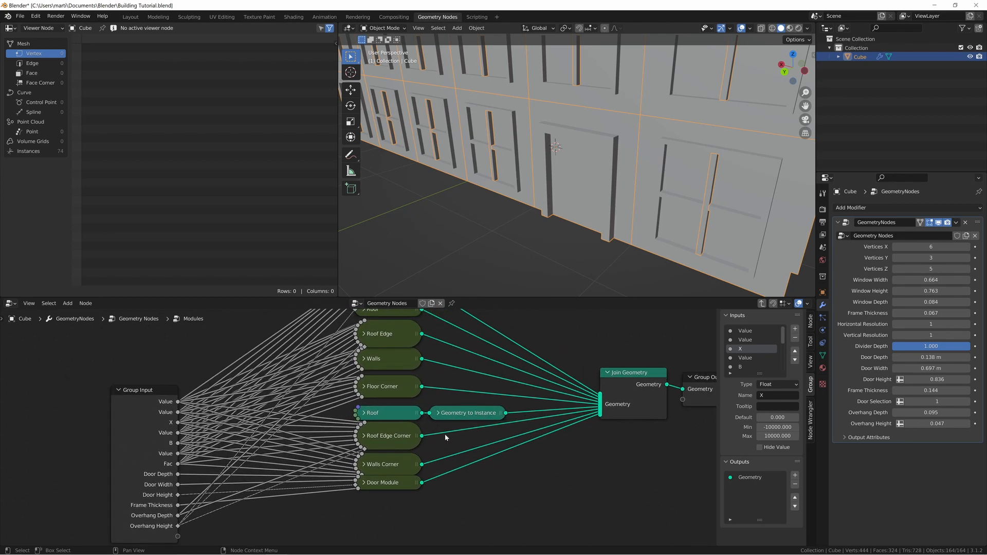
left_click(462, 419)
key("g")
left_click(463, 416)
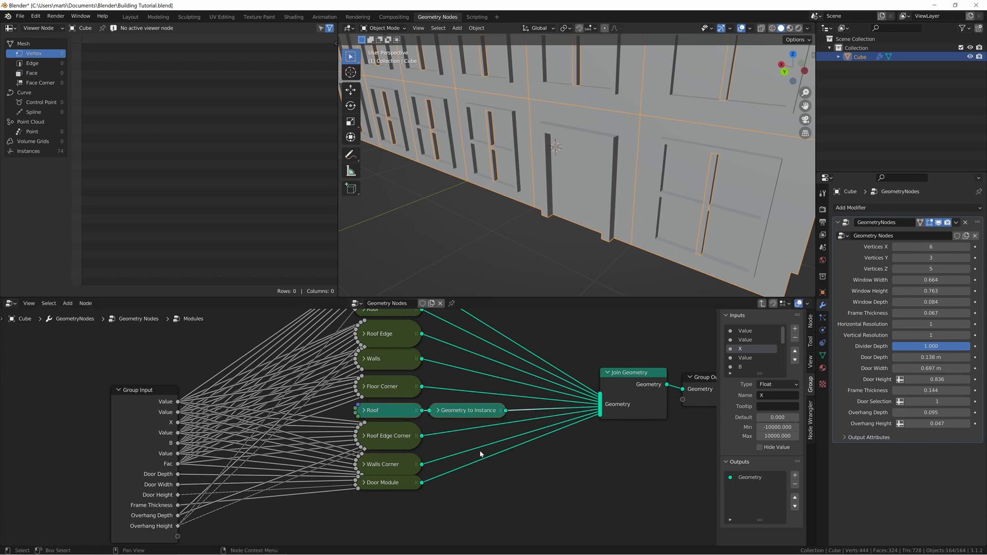
left_click(531, 466)
scroll(370, 452, "down", 6)
key("Tab")
Step: Examine the main node tree's layout, from Group Input and the Module Selection links across to Modules and Group Output
scroll(419, 461, "down", 7)
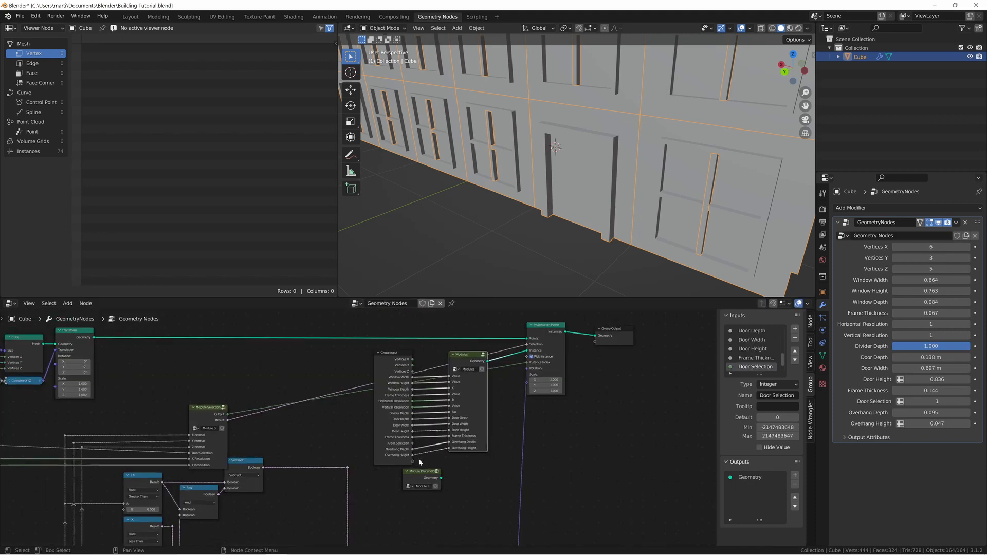
middle_click_drag(513, 448, 530, 421)
scroll(104, 441, "up", 1)
middle_click_drag(104, 440, 320, 437)
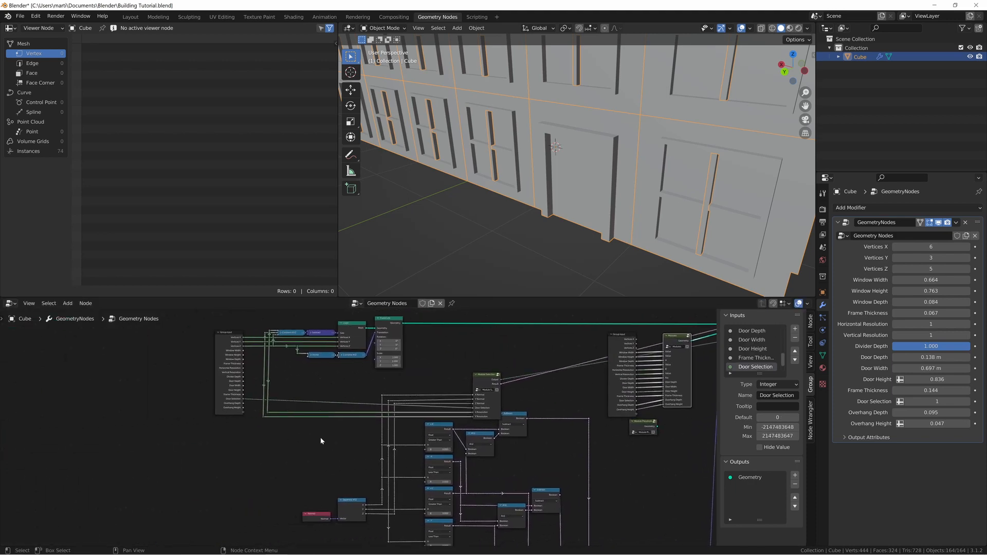
scroll(309, 440, "up", 4)
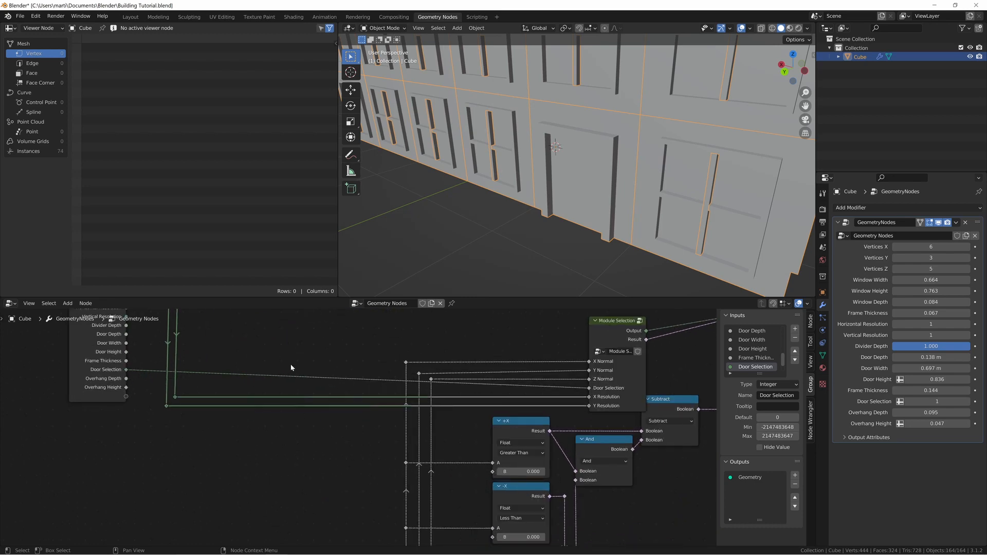
middle_click_drag(320, 363, 249, 389)
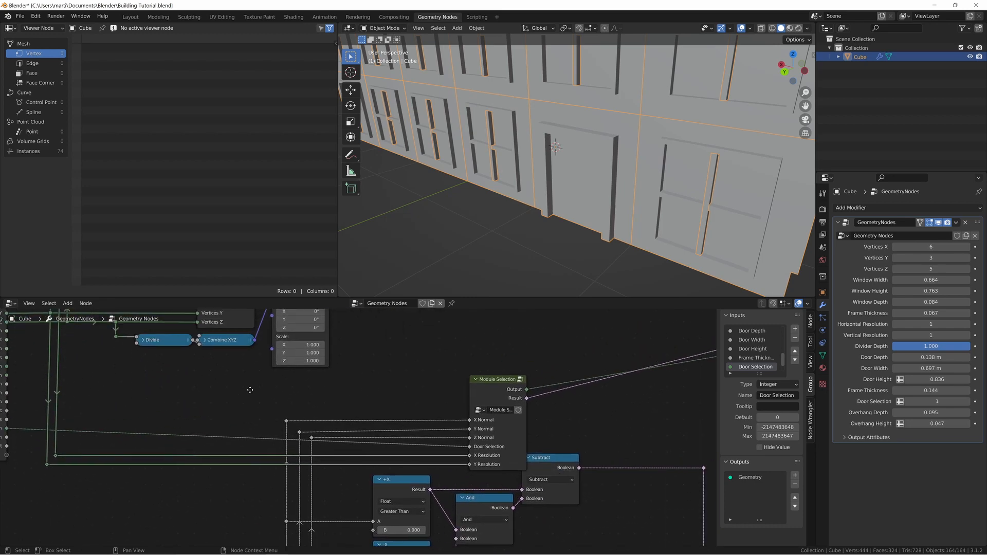
middle_click_drag(457, 367, 328, 409)
scroll(319, 411, "down", 1)
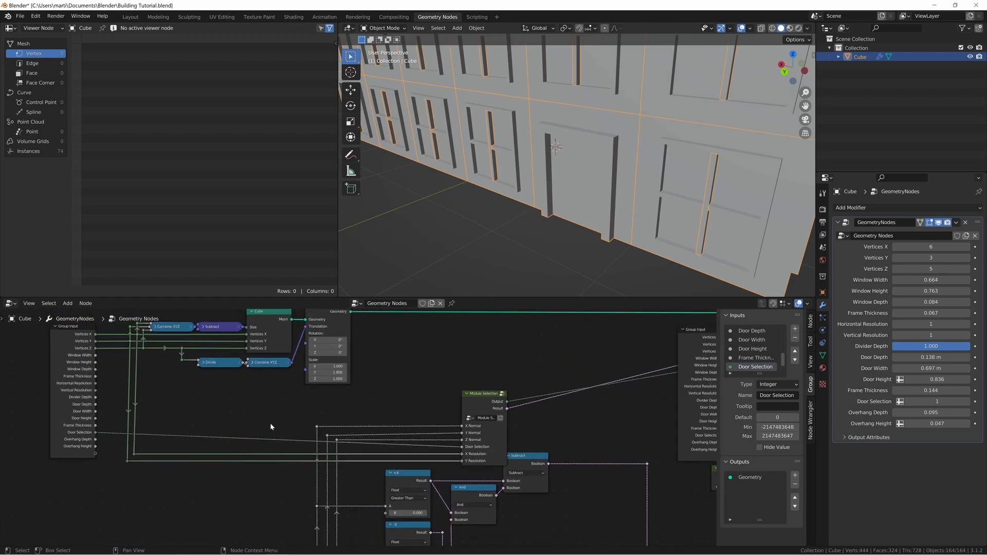
middle_click_drag(441, 366, 244, 348)
scroll(329, 380, "down", 6)
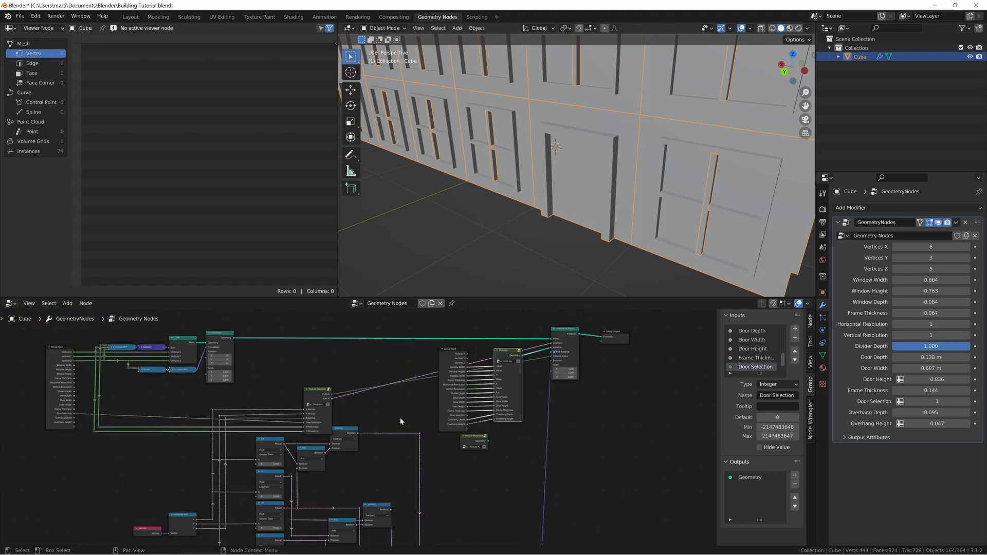